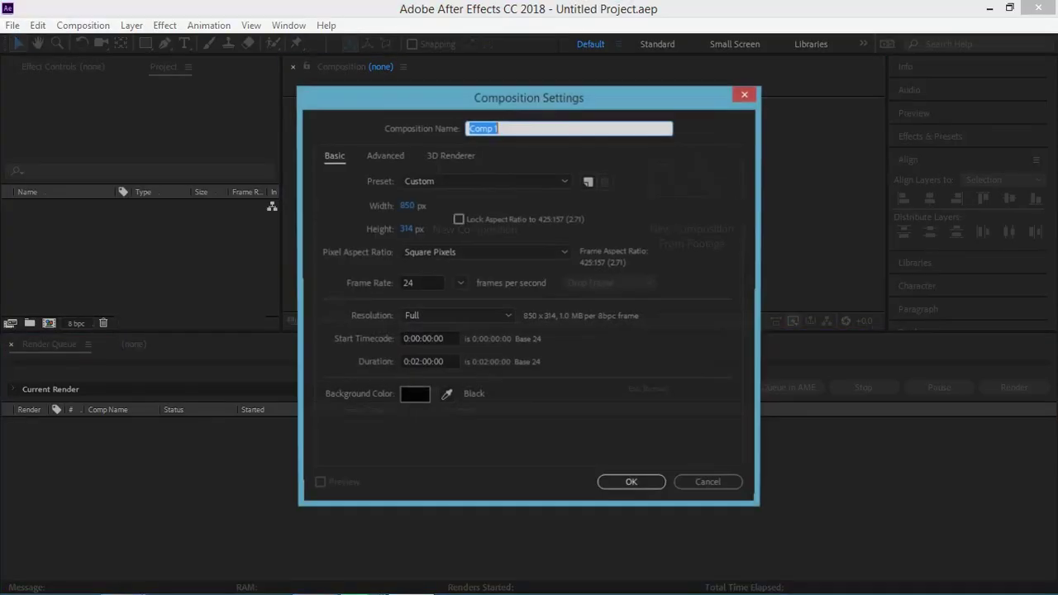
# Create Comp 1 at 1920×1080 and recheck its composition settings.
pyautogui.click(422, 206)
pyautogui.write('192')
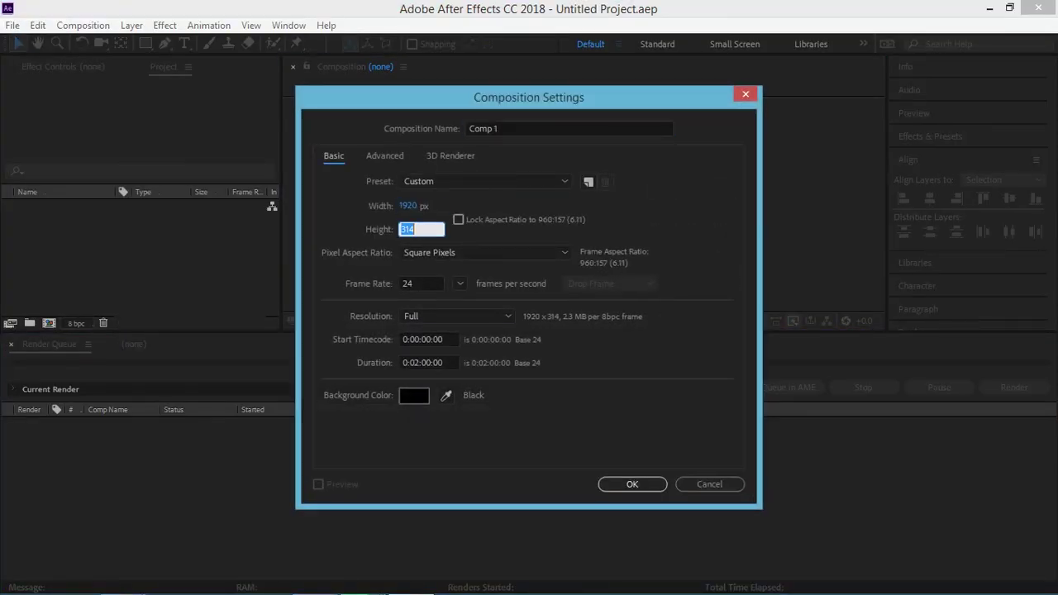
pyautogui.write('08')
pyautogui.press('Return')
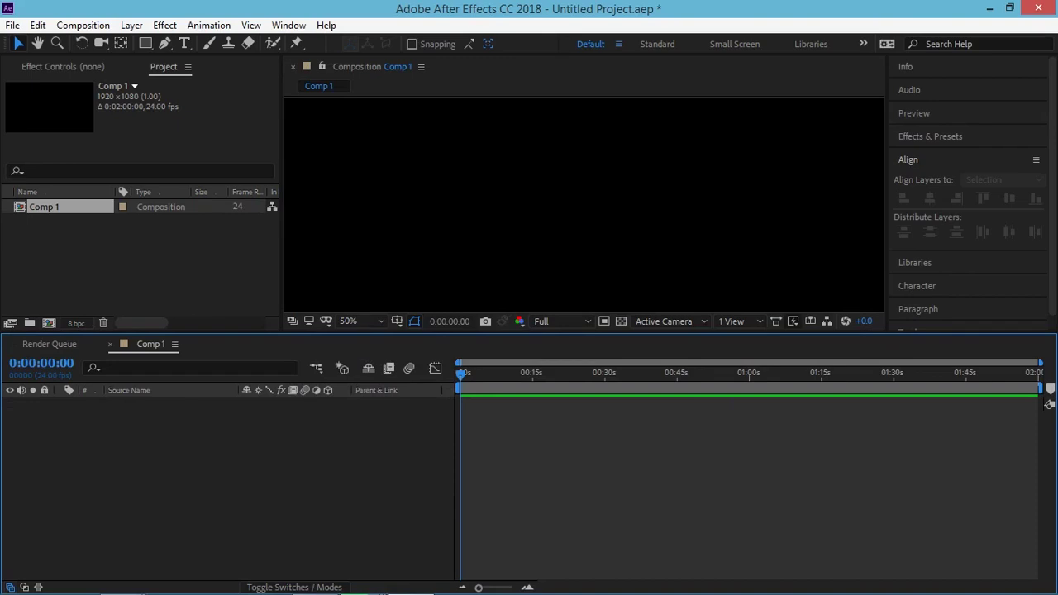
pyautogui.click(83, 25)
pyautogui.click(49, 64)
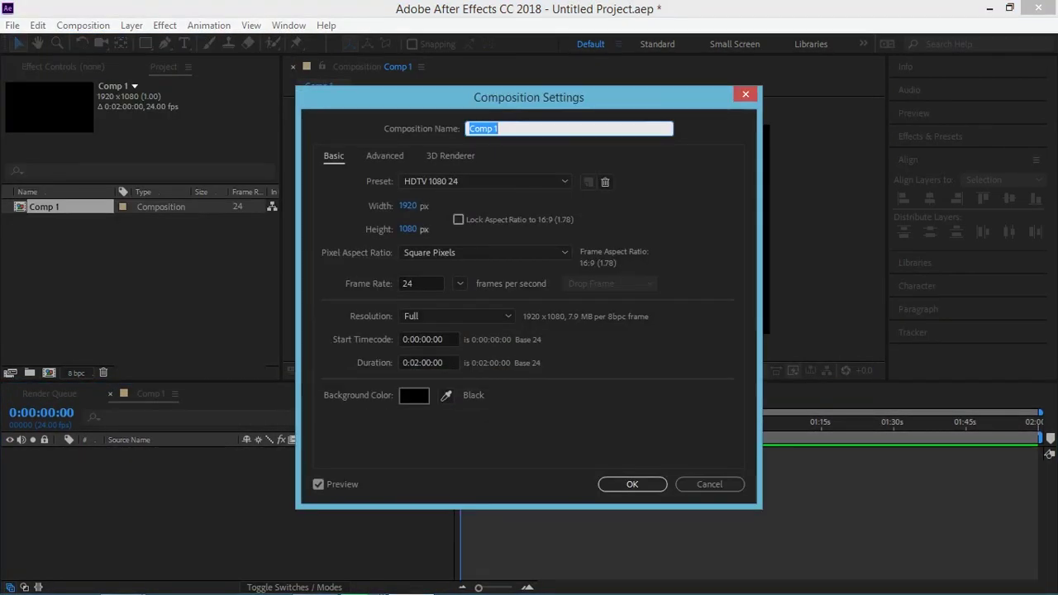
pyautogui.press('Return')
pyautogui.click(53, 106)
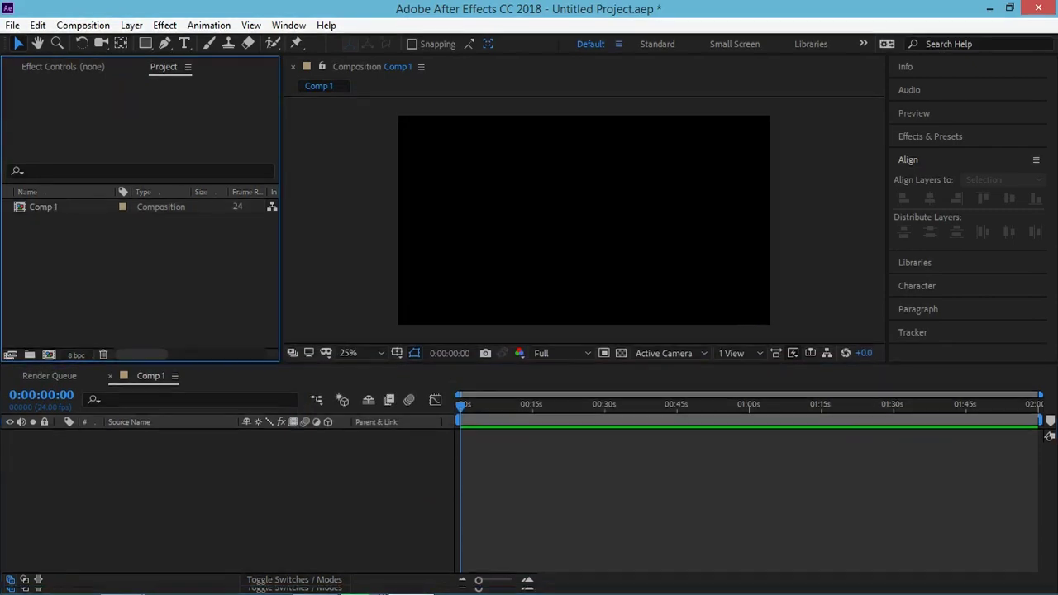
# Add Black Solid 1 and apply the Element effect to it from Effects & Presets.
pyautogui.rightClick(120, 451)
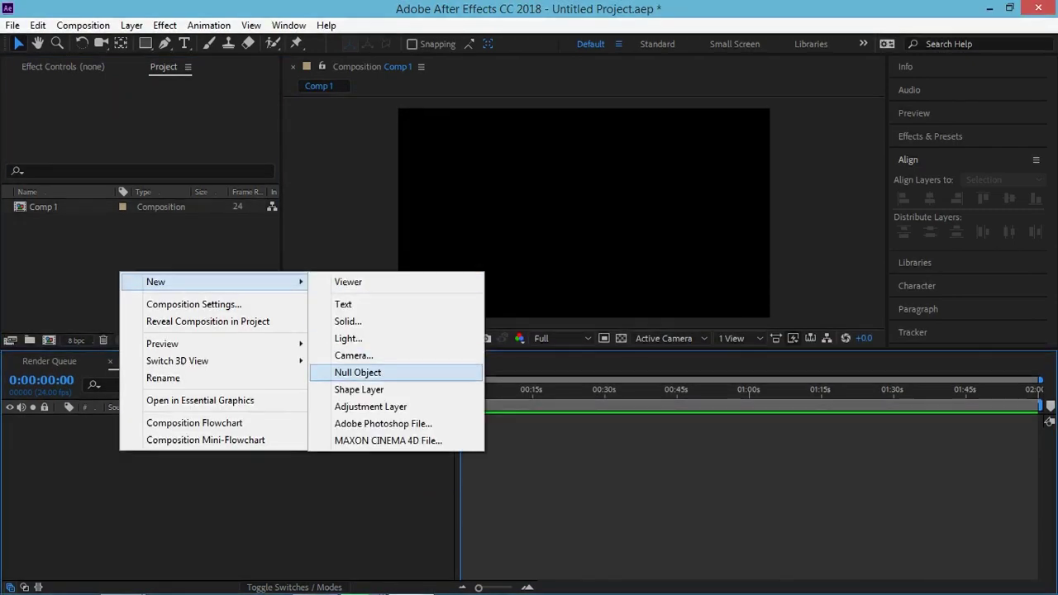
pyautogui.click(347, 321)
pyautogui.click(597, 442)
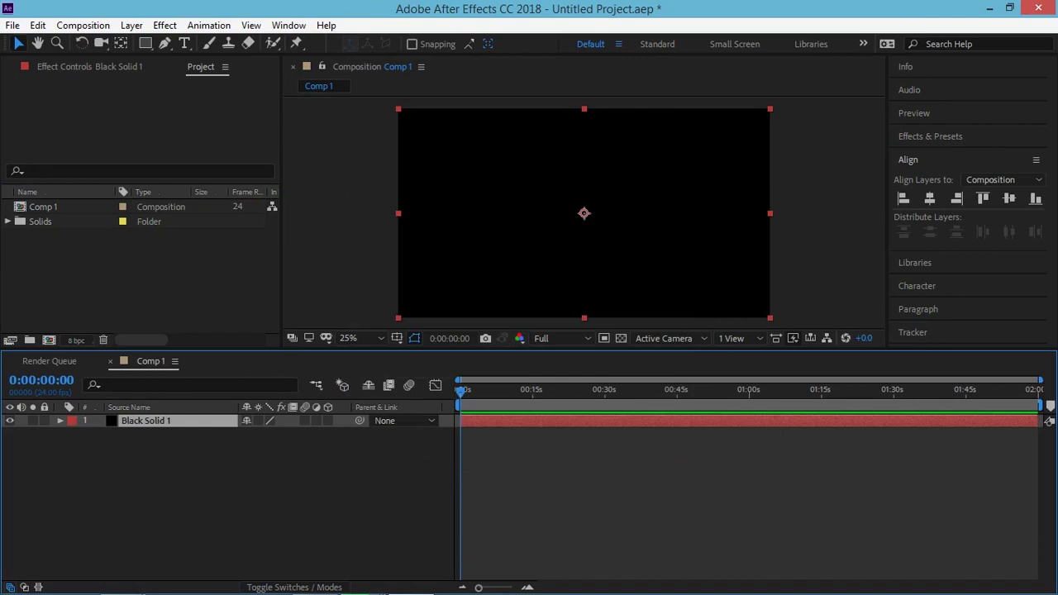
pyautogui.hotkey('ctrl', '5')
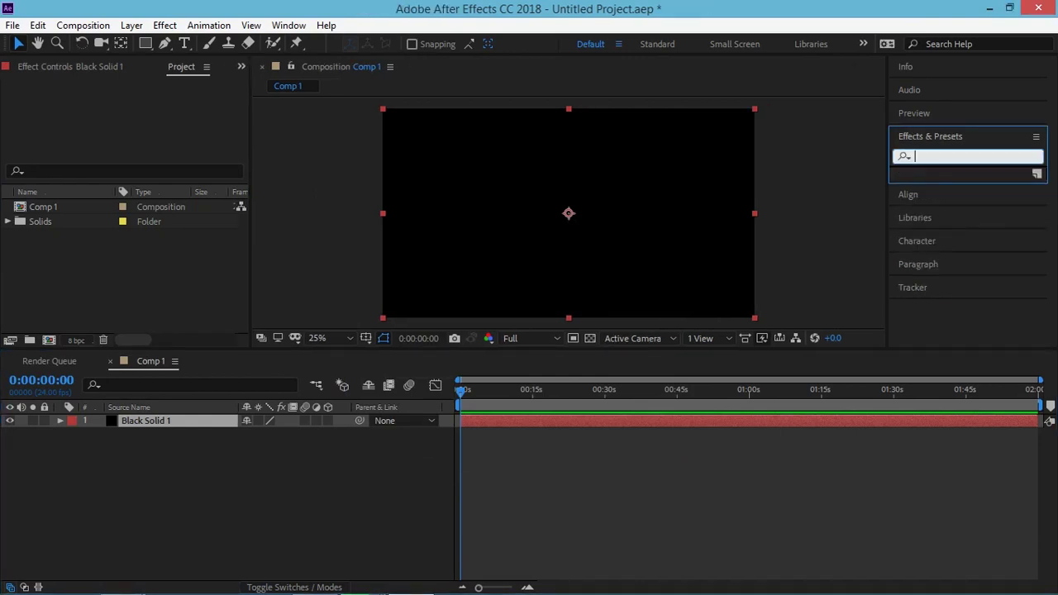
pyautogui.write('elem')
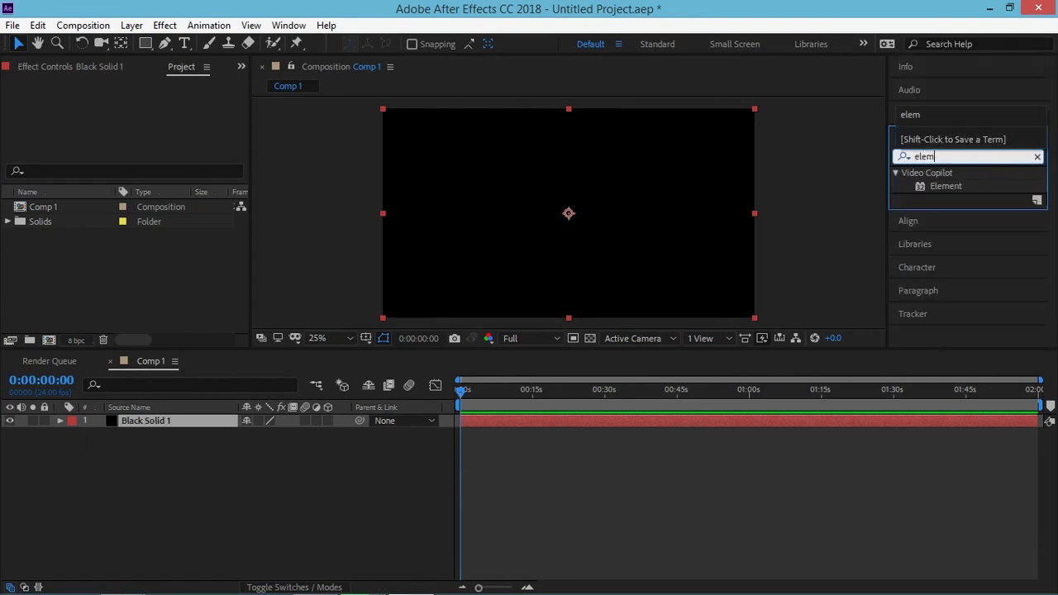
pyautogui.click(946, 186)
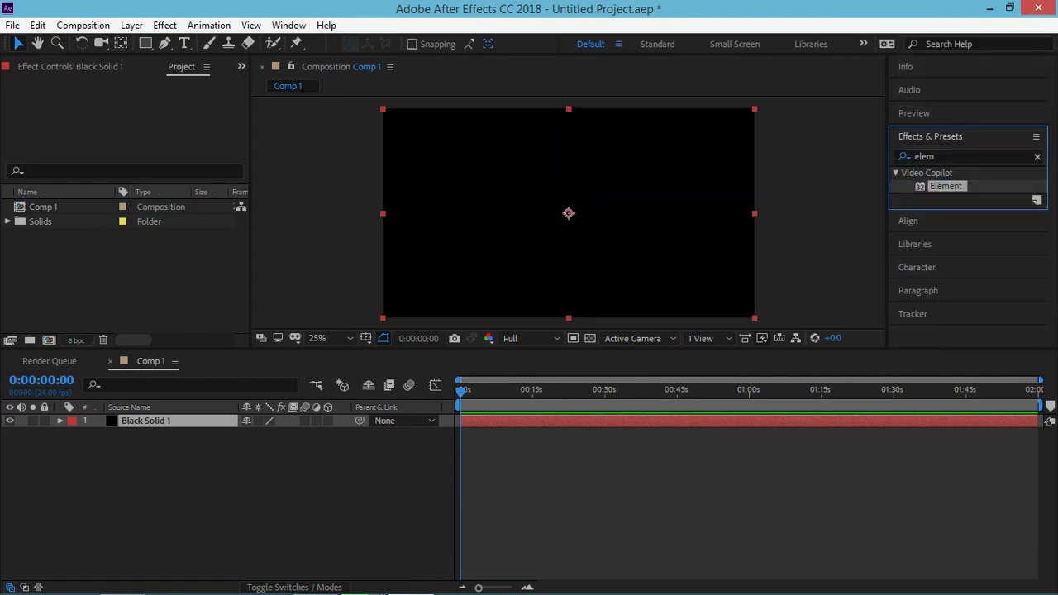
pyautogui.moveTo(946, 186); pyautogui.dragTo(33, 295)
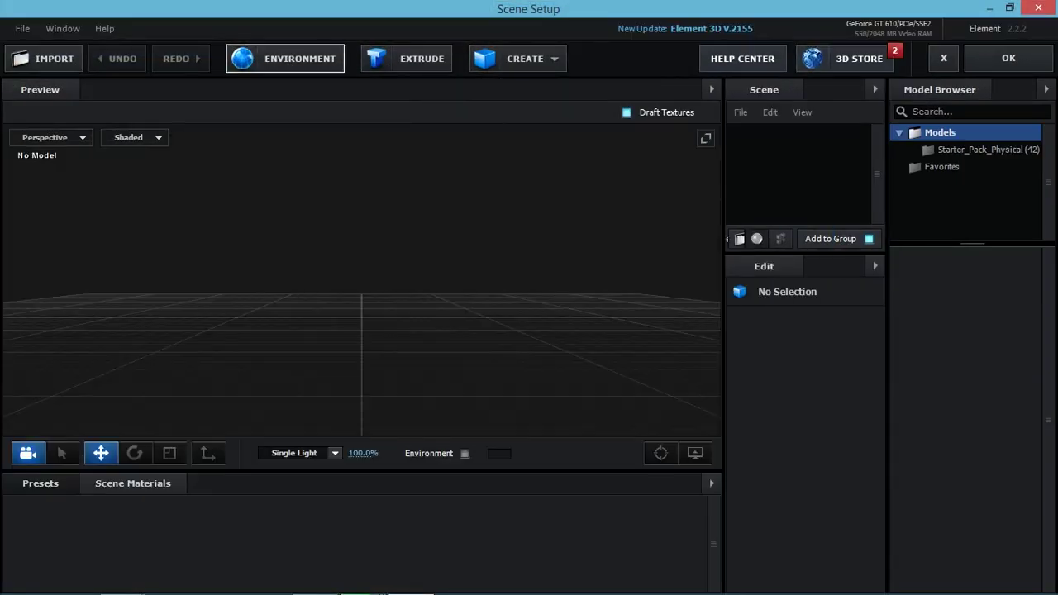
# Add a sphere and a torus to the group folder, undoing an accidental tube.
pyautogui.click(518, 57)
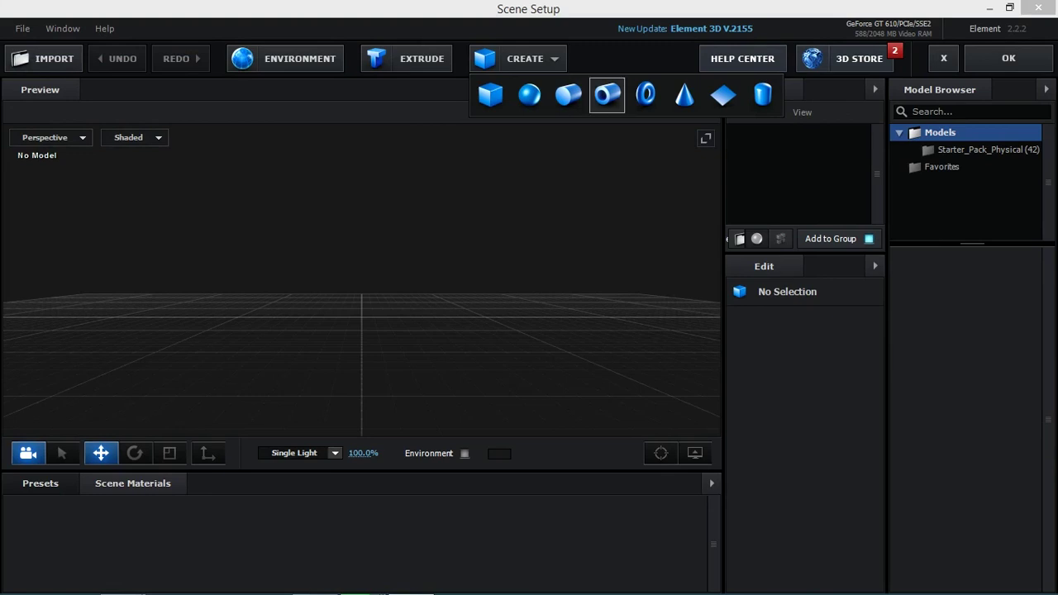
pyautogui.click(529, 95)
pyautogui.click(755, 132)
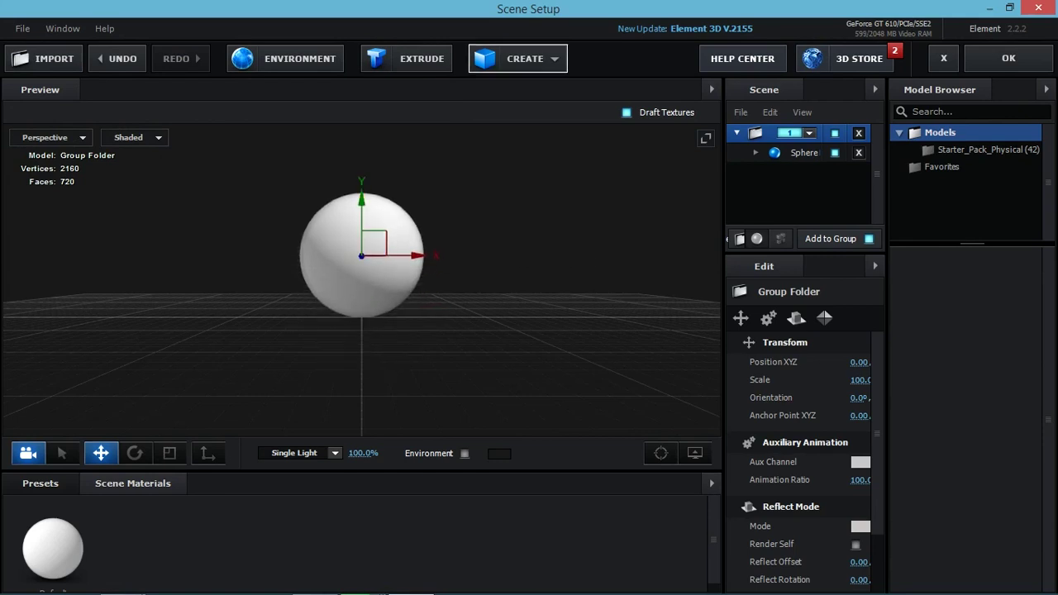
pyautogui.click(518, 58)
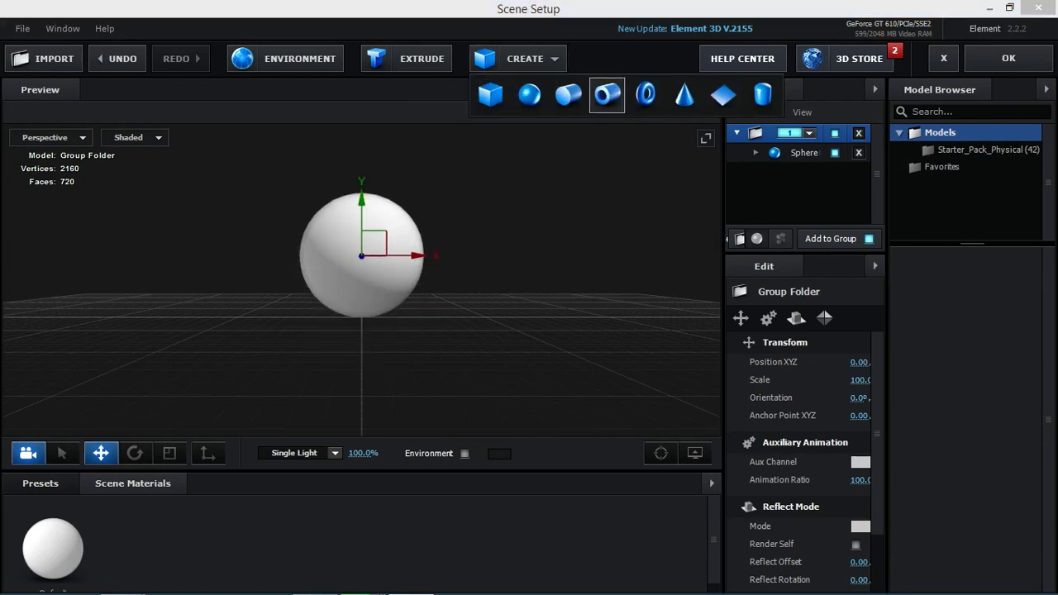
pyautogui.click(607, 95)
pyautogui.hotkey('ctrl', 'z')
pyautogui.click(518, 58)
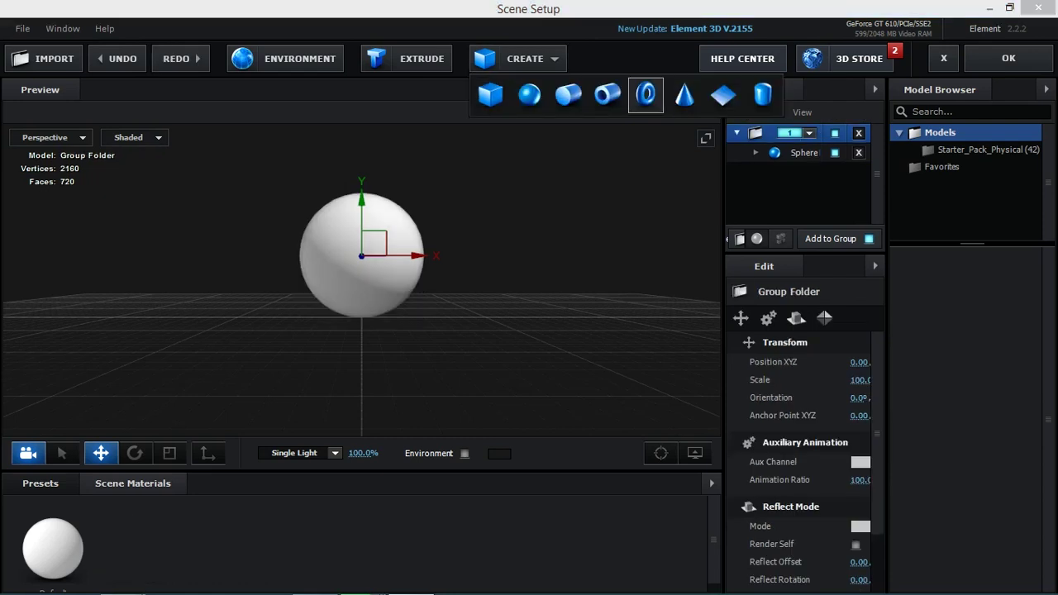
pyautogui.click(643, 95)
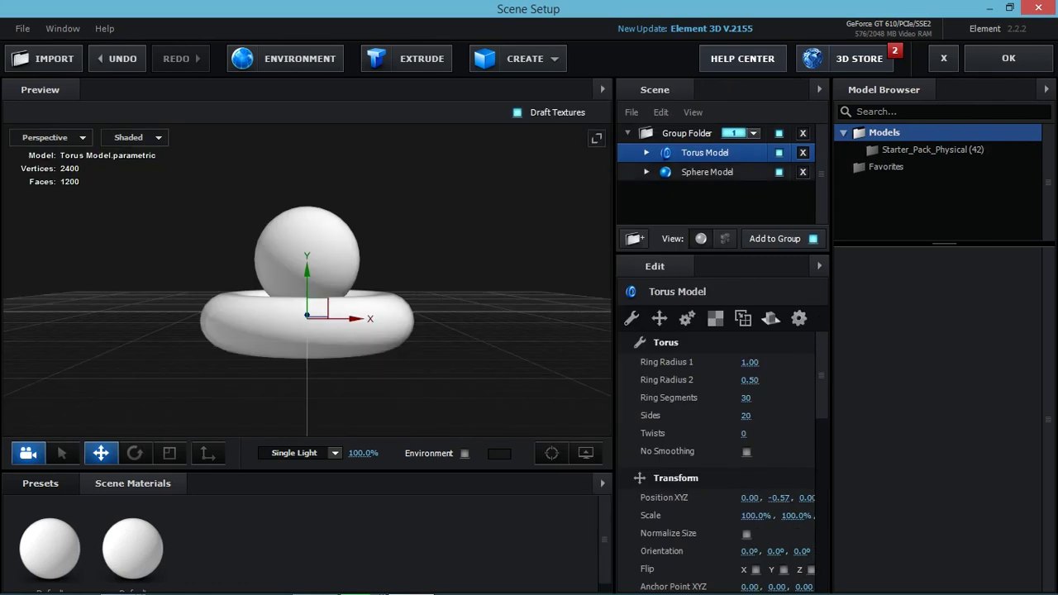
# Scale the sphere up to about 169.5% and view the scene from above.
pyautogui.click(707, 172)
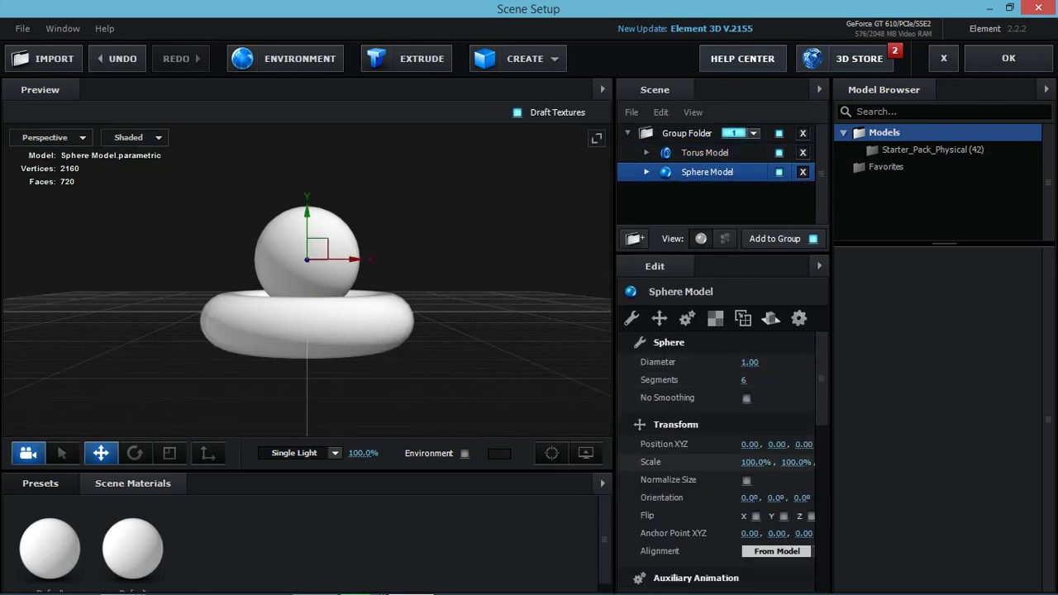
pyautogui.moveTo(755, 462); pyautogui.dragTo(794, 462)
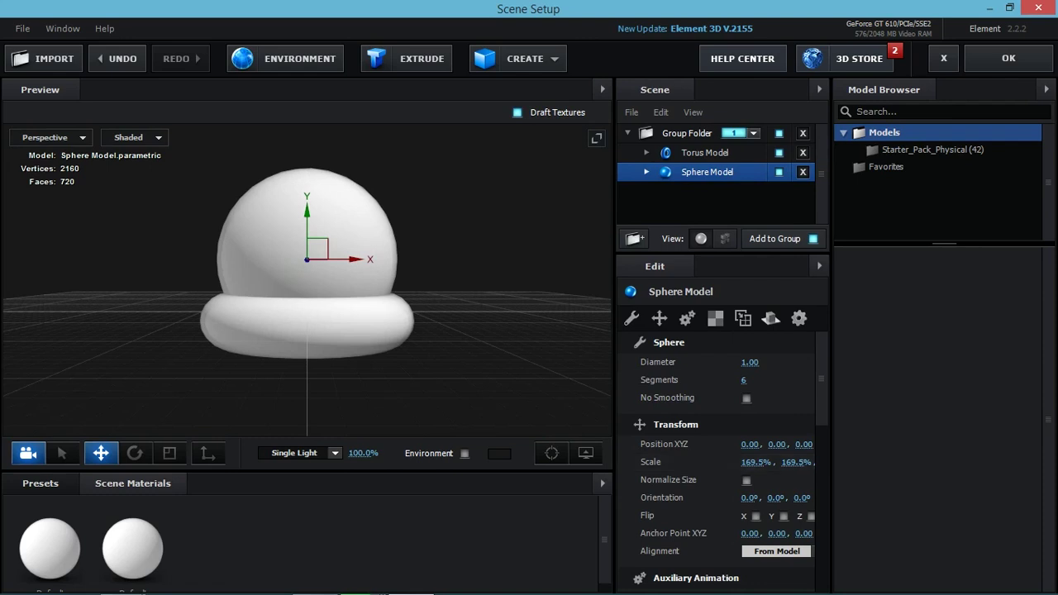
pyautogui.click(688, 133)
pyautogui.moveTo(306, 372)
pyautogui.mouseDown()
pyautogui.moveTo(347, 397)
pyautogui.moveTo(348, 314)
pyautogui.mouseUp()
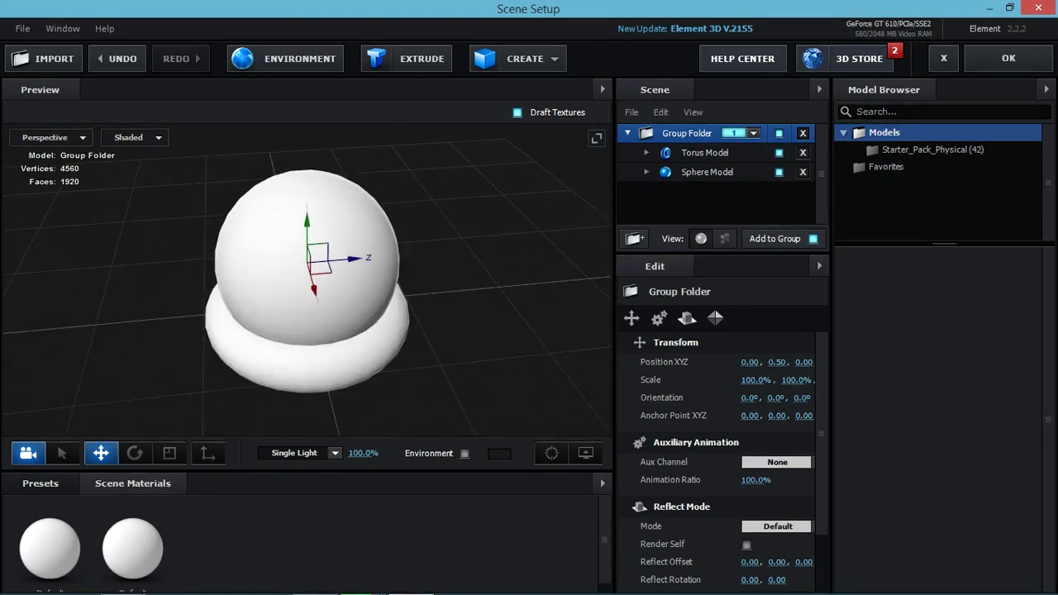
# Add a cylinder model and place it below the Sphere Model.
pyautogui.click(518, 59)
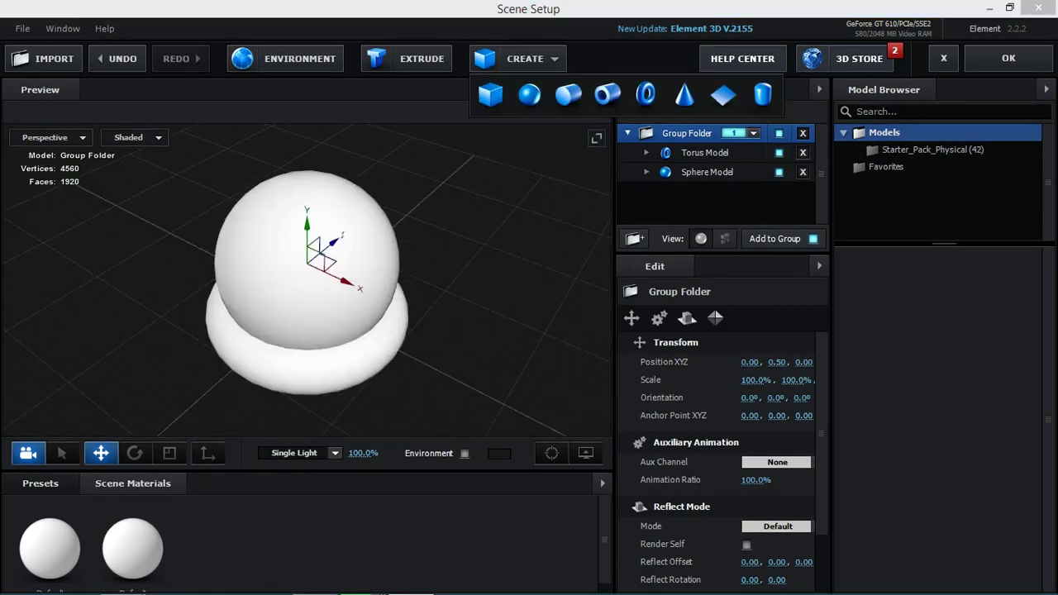
pyautogui.click(568, 95)
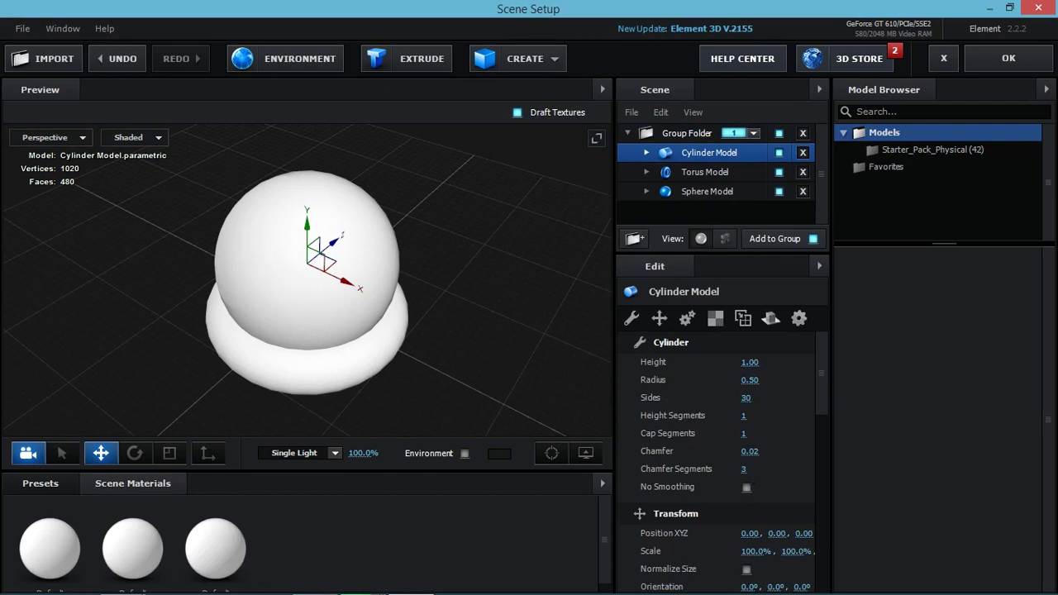
pyautogui.moveTo(704, 191); pyautogui.dragTo(705, 198)
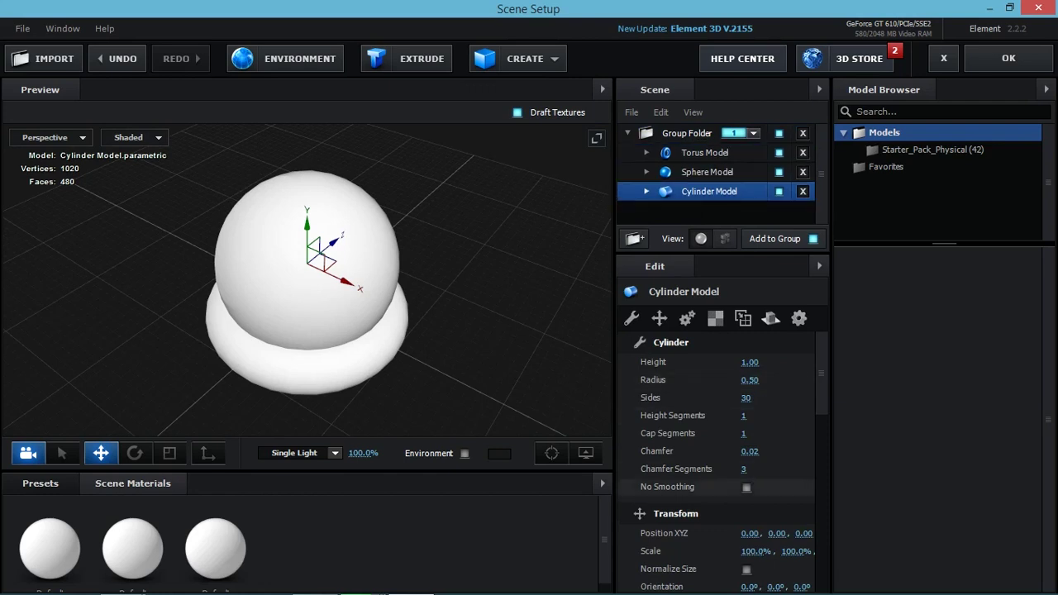
pyautogui.scroll(-3, 703, 497)
pyautogui.scroll(-1, 720, 463)
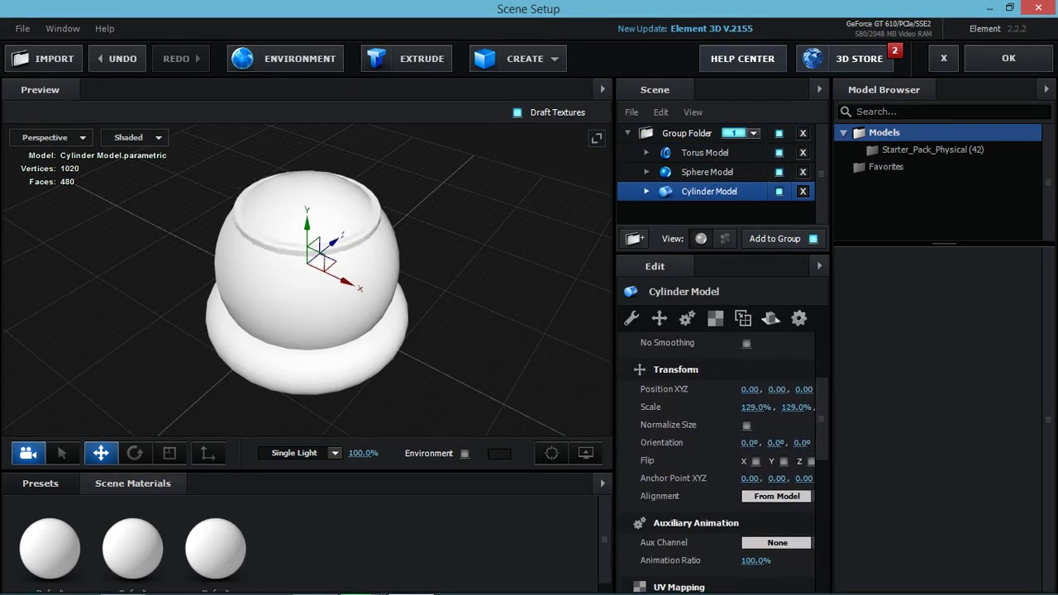
# Scale the cylinder into a flat base of 215.9%, 39.3%, 215.9%.
pyautogui.moveTo(756, 407); pyautogui.dragTo(794, 407)
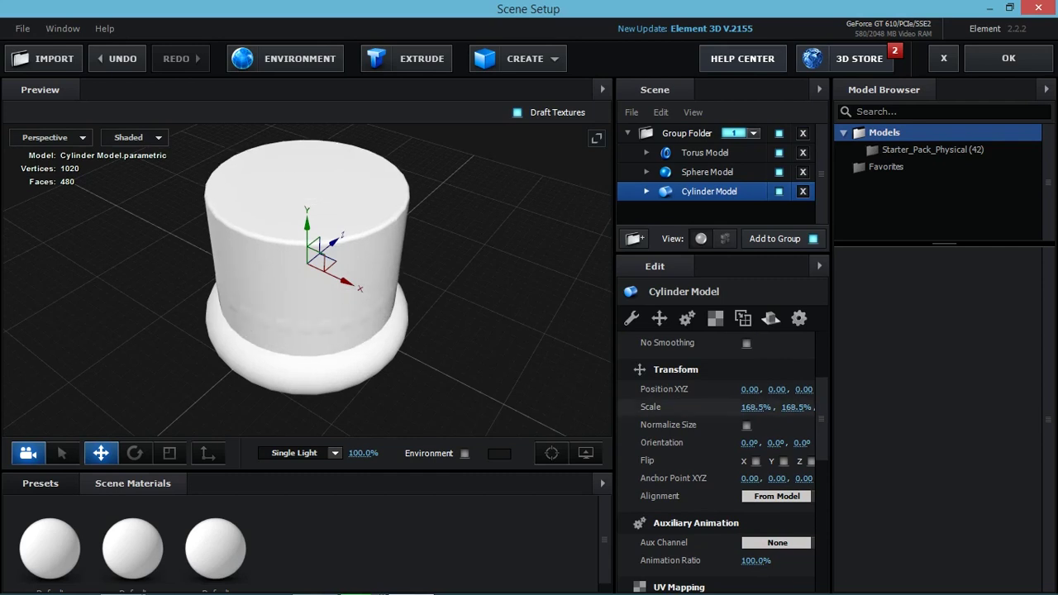
pyautogui.moveTo(831, 331); pyautogui.dragTo(896, 331)
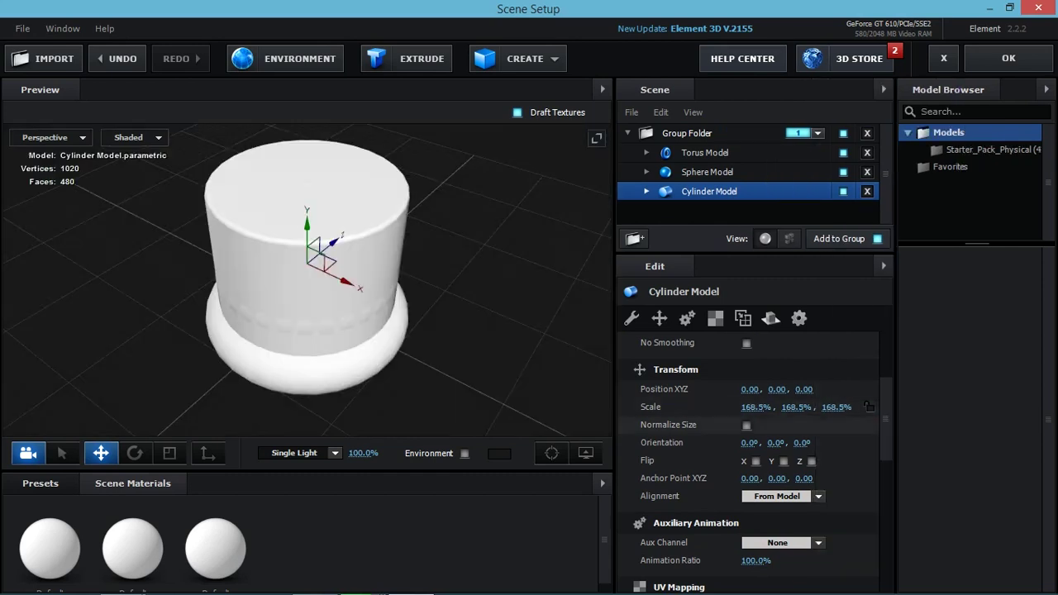
pyautogui.moveTo(794, 407)
pyautogui.mouseDown()
pyautogui.moveTo(761, 406)
pyautogui.moveTo(787, 407)
pyautogui.mouseUp()
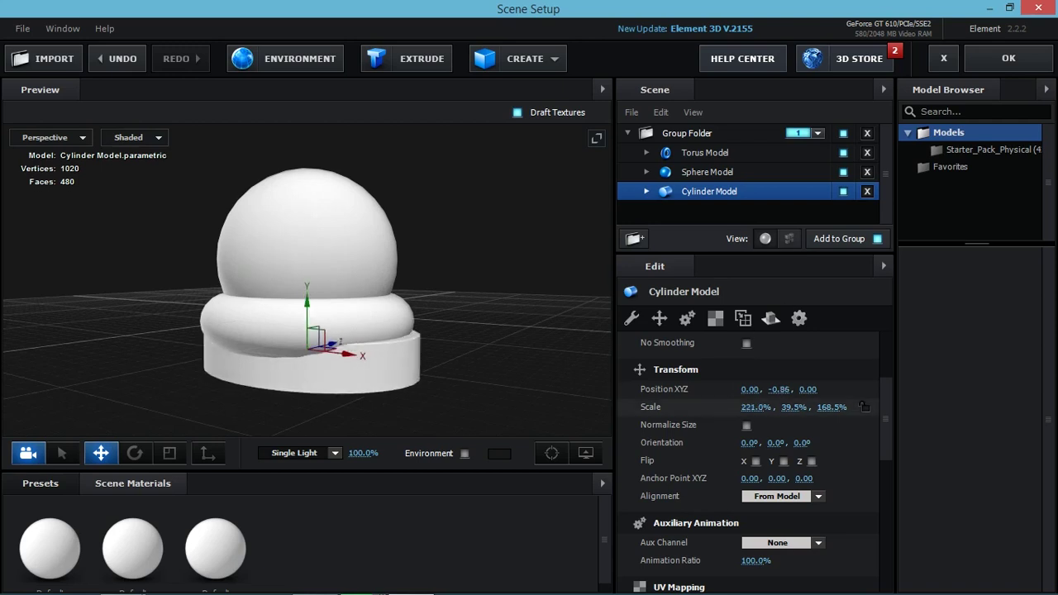
pyautogui.hotkey('ctrl', 'z')
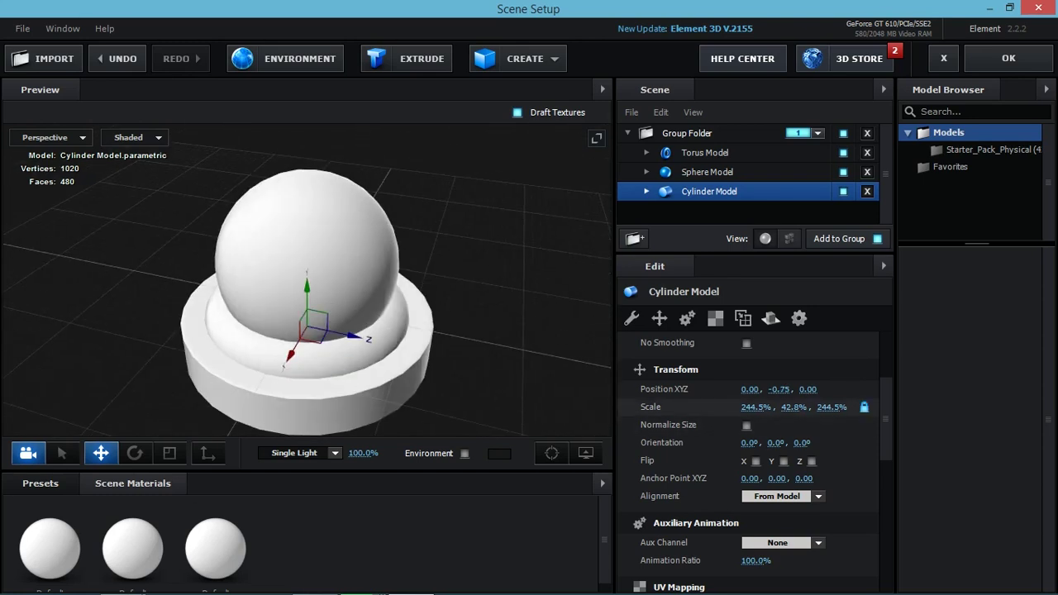
pyautogui.moveTo(756, 406); pyautogui.dragTo(736, 407)
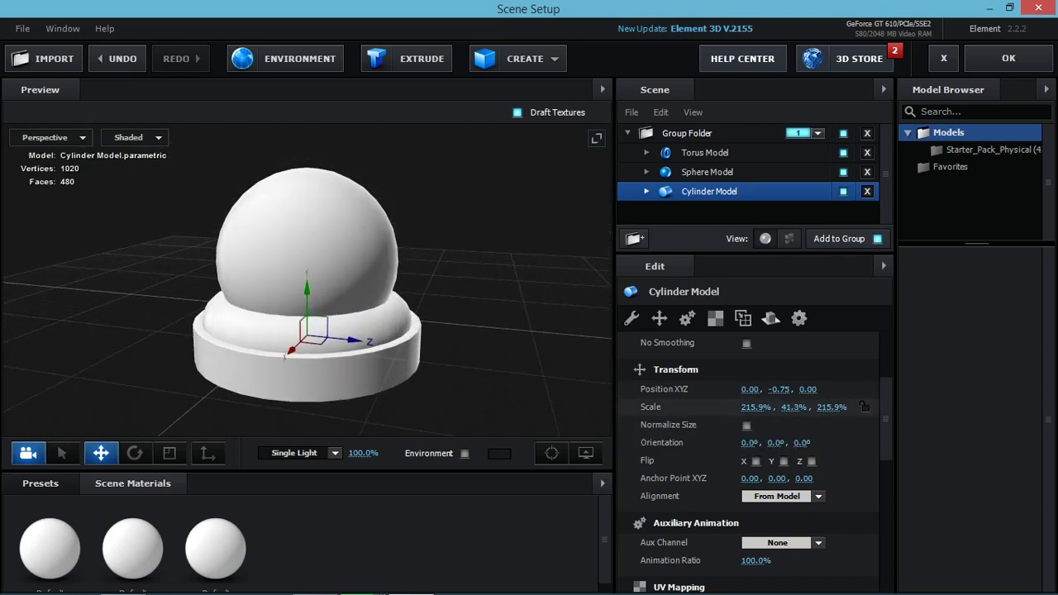
pyautogui.moveTo(794, 407); pyautogui.dragTo(790, 390)
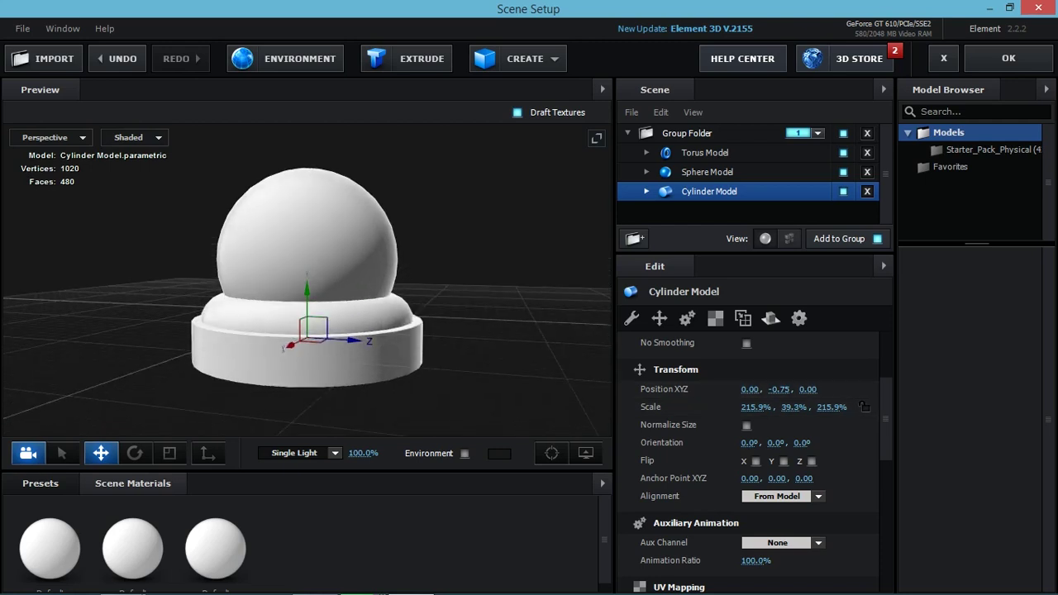
pyautogui.click(707, 172)
# Apply the Black_Outline material from the Physical presets to the sphere.
pyautogui.scroll(-5, 752, 455)
pyautogui.scroll(5, 752, 455)
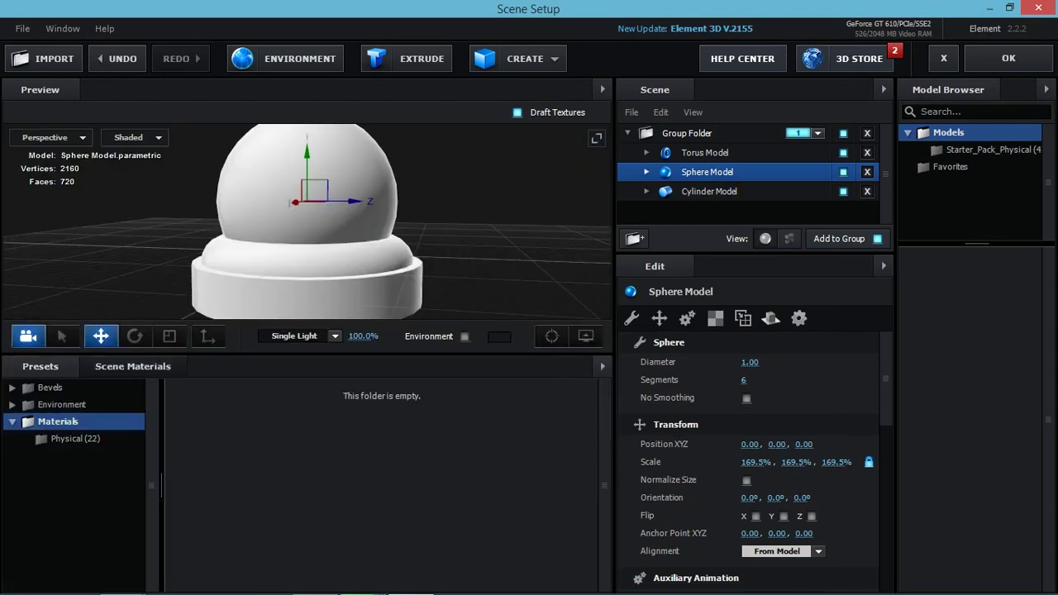
pyautogui.click(75, 438)
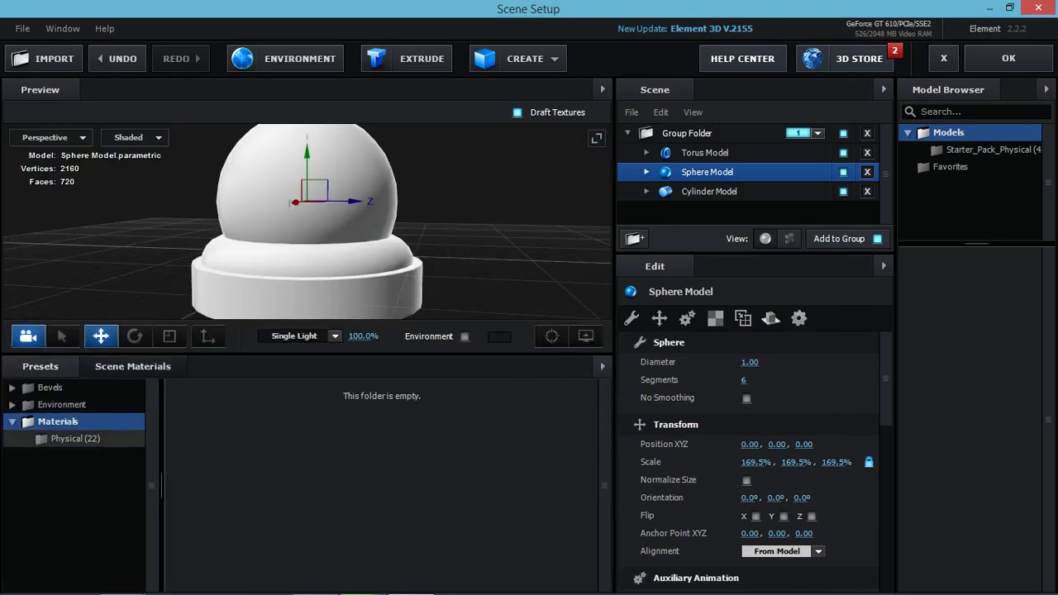
pyautogui.scroll(-5, 388, 488)
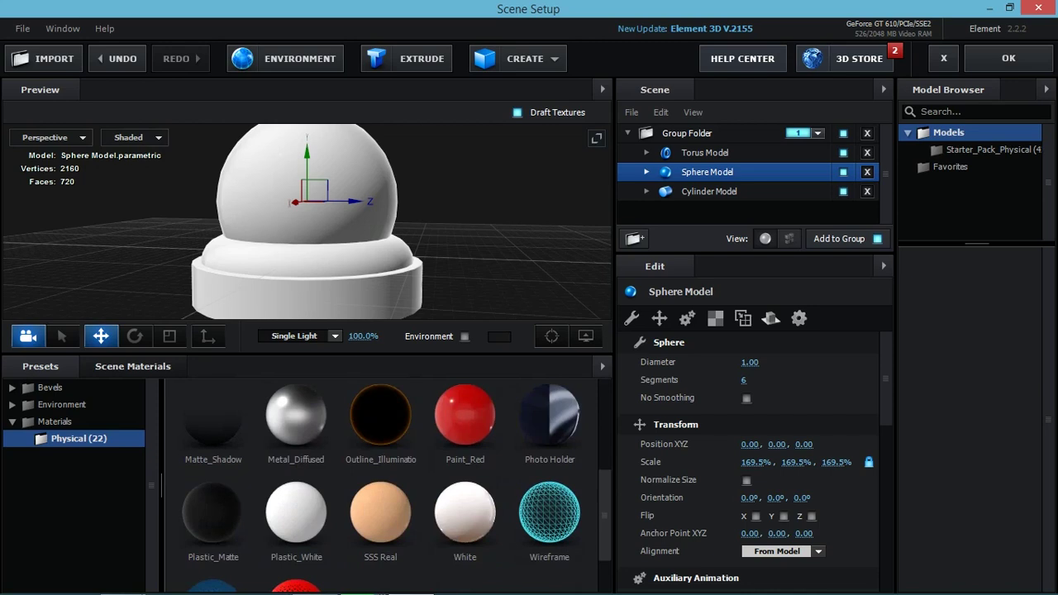
pyautogui.scroll(5, 389, 488)
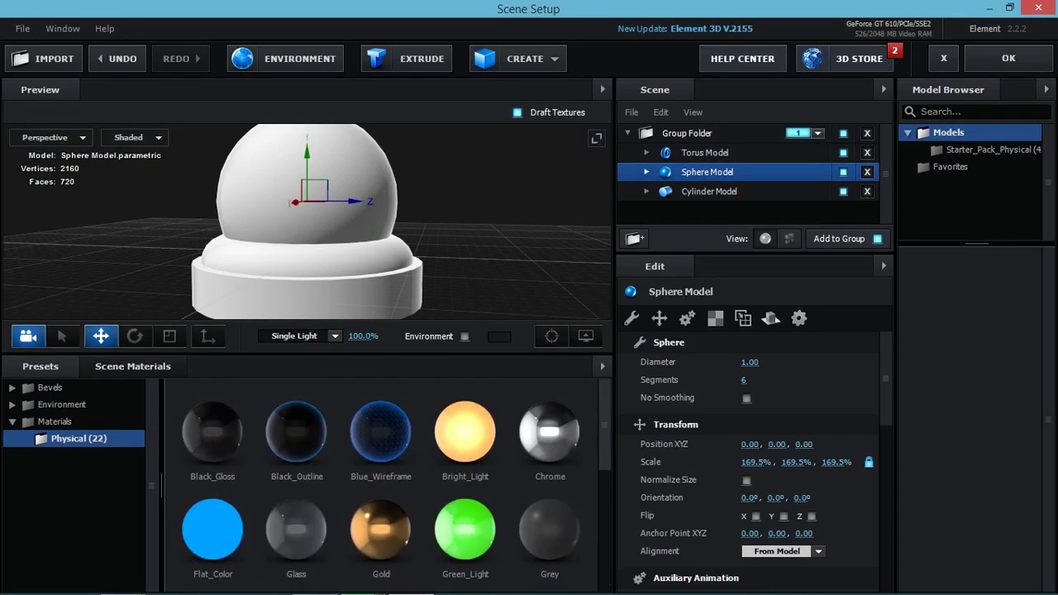
pyautogui.click(296, 431)
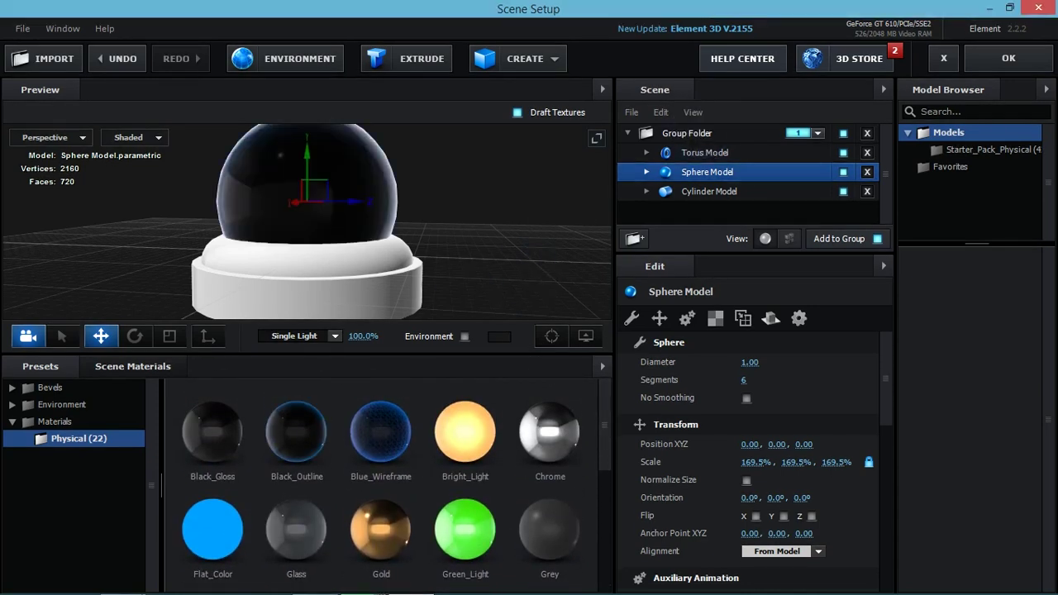
# Expand the sphere and select its Black_Outline material for editing.
pyautogui.scroll(-1, 753, 455)
pyautogui.scroll(-3, 753, 455)
pyautogui.scroll(-3, 753, 455)
pyautogui.scroll(-3, 752, 455)
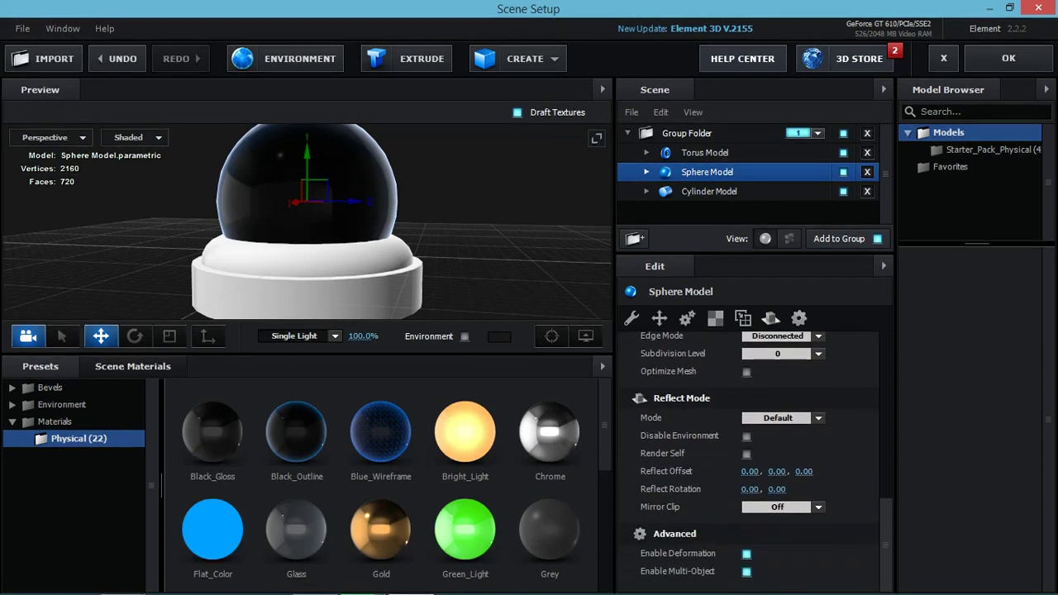
pyautogui.scroll(3, 752, 455)
pyautogui.scroll(3, 753, 454)
pyautogui.scroll(3, 752, 454)
pyautogui.scroll(2, 752, 454)
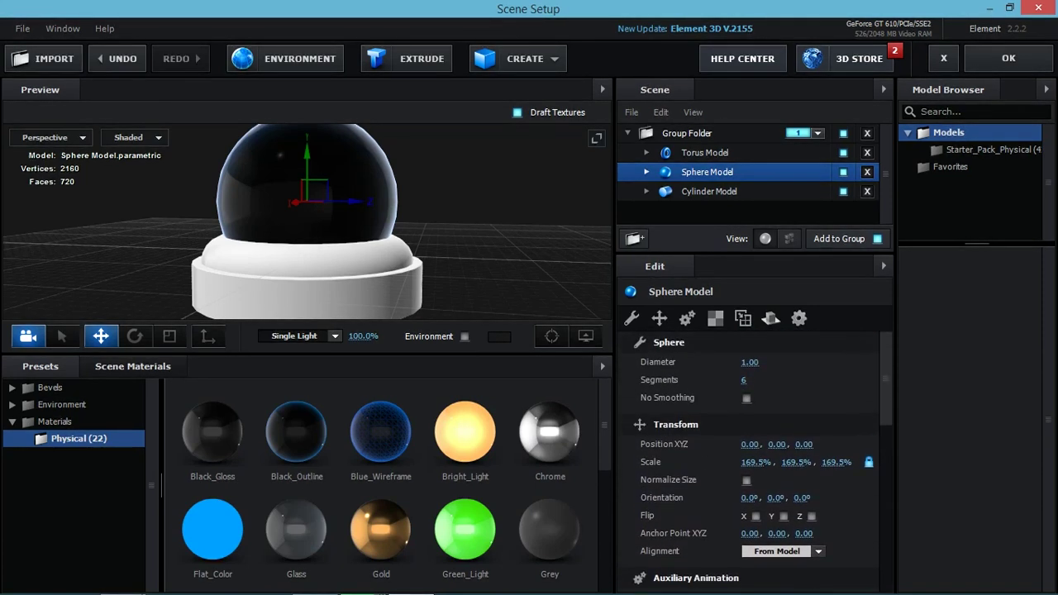
pyautogui.scroll(-1, 753, 454)
pyautogui.scroll(-2, 752, 455)
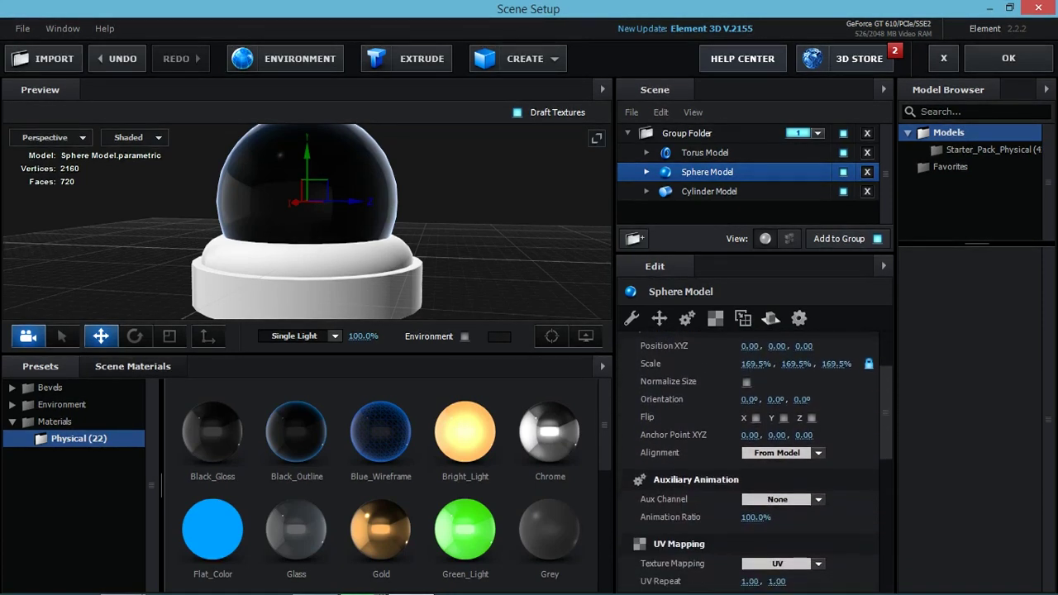
pyautogui.scroll(-2, 752, 454)
pyautogui.scroll(-2, 752, 455)
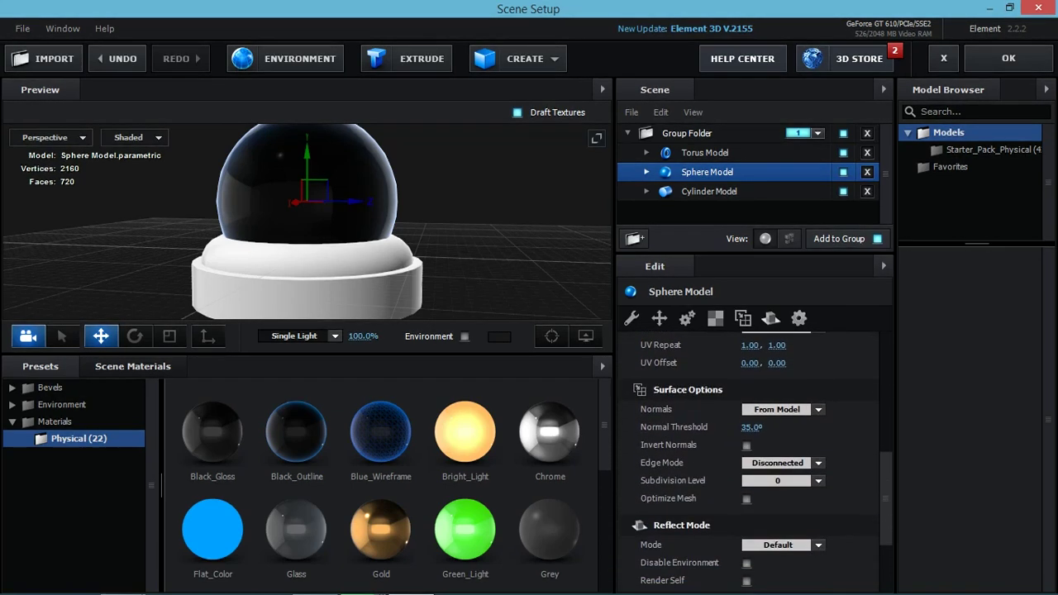
pyautogui.scroll(-1, 752, 455)
pyautogui.scroll(-2, 752, 455)
pyautogui.scroll(2, 752, 455)
pyautogui.click(771, 318)
pyautogui.click(715, 319)
pyautogui.click(632, 319)
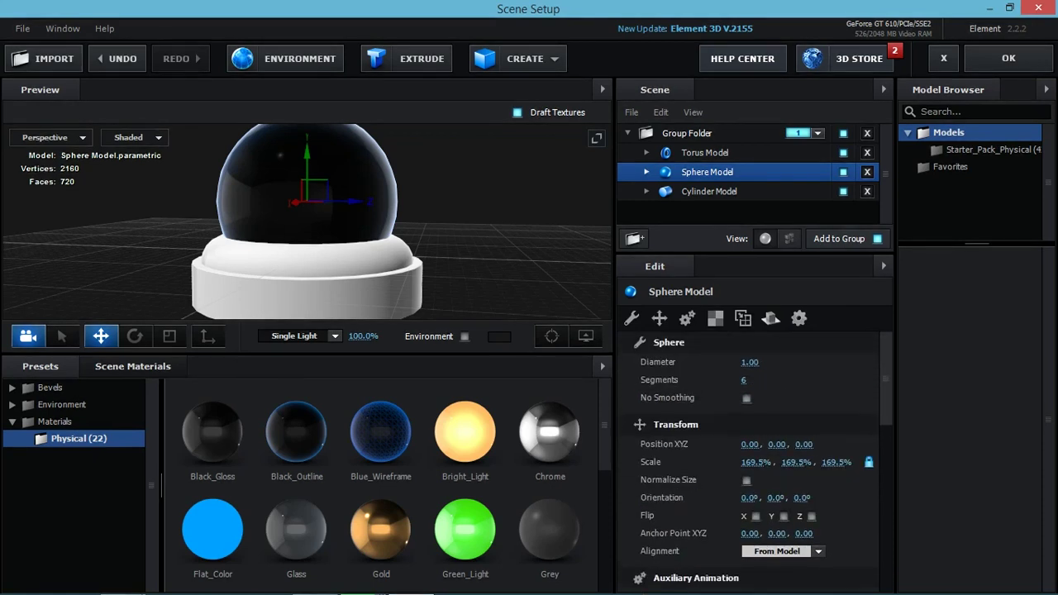
pyautogui.click(646, 172)
pyautogui.click(728, 191)
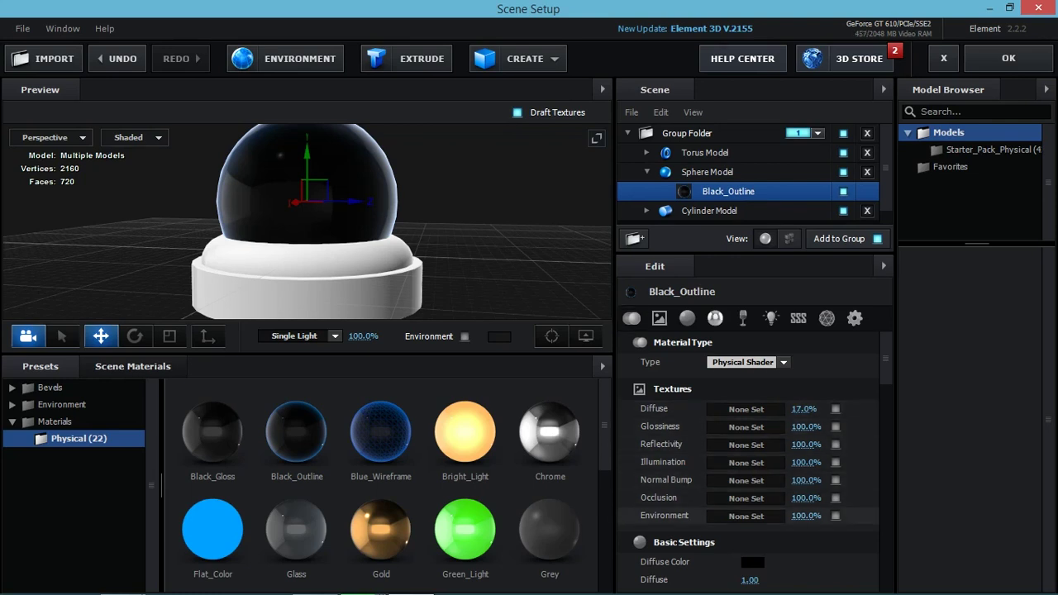
# Try green hues for the Diffuse colour, then set it back to black.
pyautogui.scroll(-2, 752, 463)
pyautogui.scroll(-3, 752, 463)
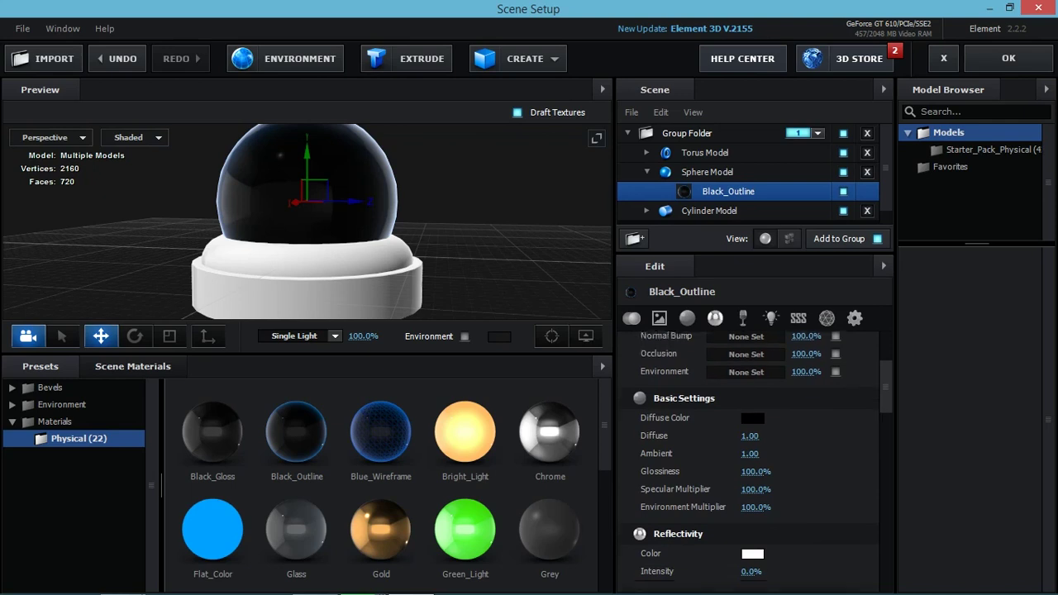
pyautogui.click(753, 417)
pyautogui.click(828, 465)
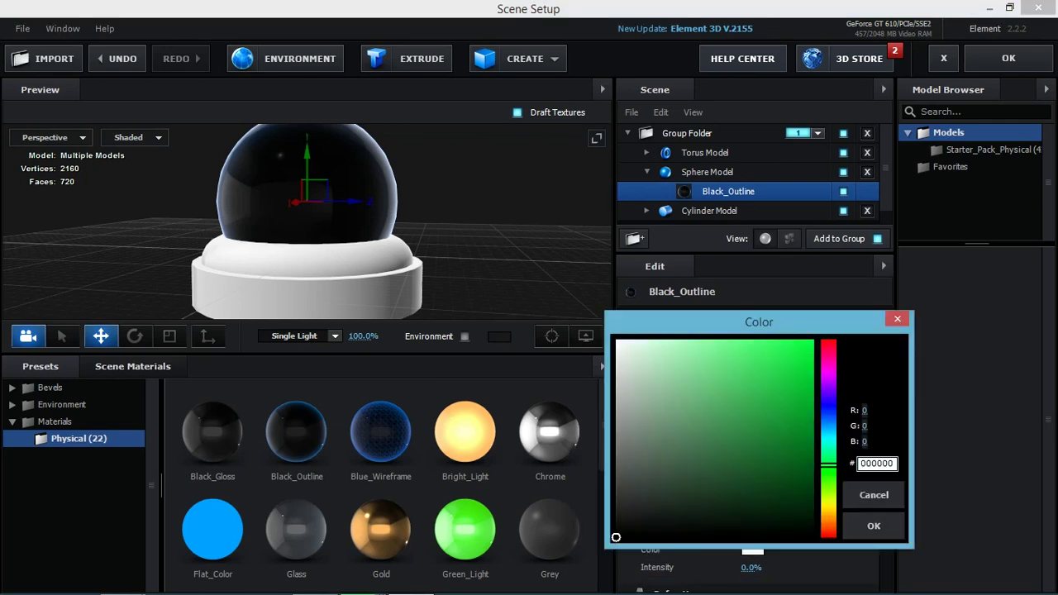
pyautogui.click(756, 491)
pyautogui.click(746, 429)
pyautogui.moveTo(746, 429); pyautogui.dragTo(644, 537)
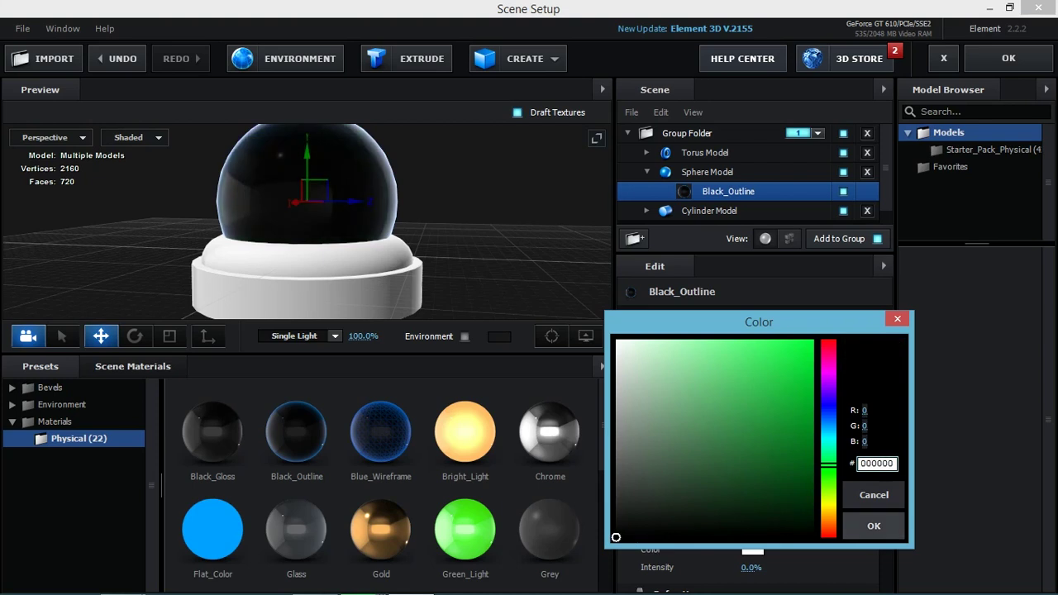
pyautogui.press('Return')
# Raise the Diffuse value, keep blend mode Normal, and lower Force Opacity.
pyautogui.scroll(-1, 687, 414)
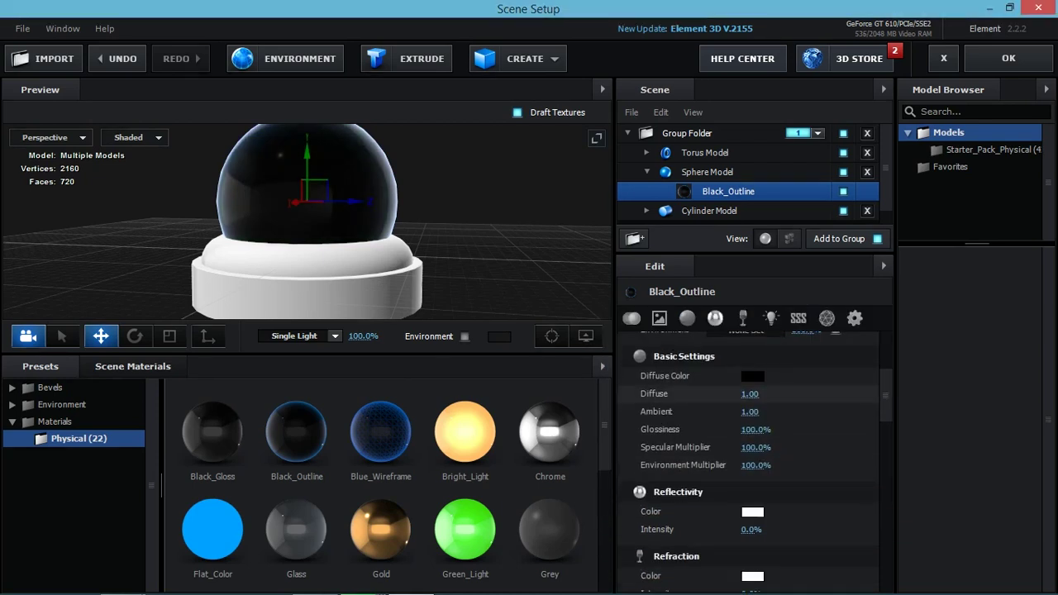
pyautogui.moveTo(750, 393); pyautogui.dragTo(794, 394)
pyautogui.scroll(-2, 752, 455)
pyautogui.scroll(-2, 752, 455)
pyautogui.scroll(-2, 752, 455)
pyautogui.scroll(-2, 753, 455)
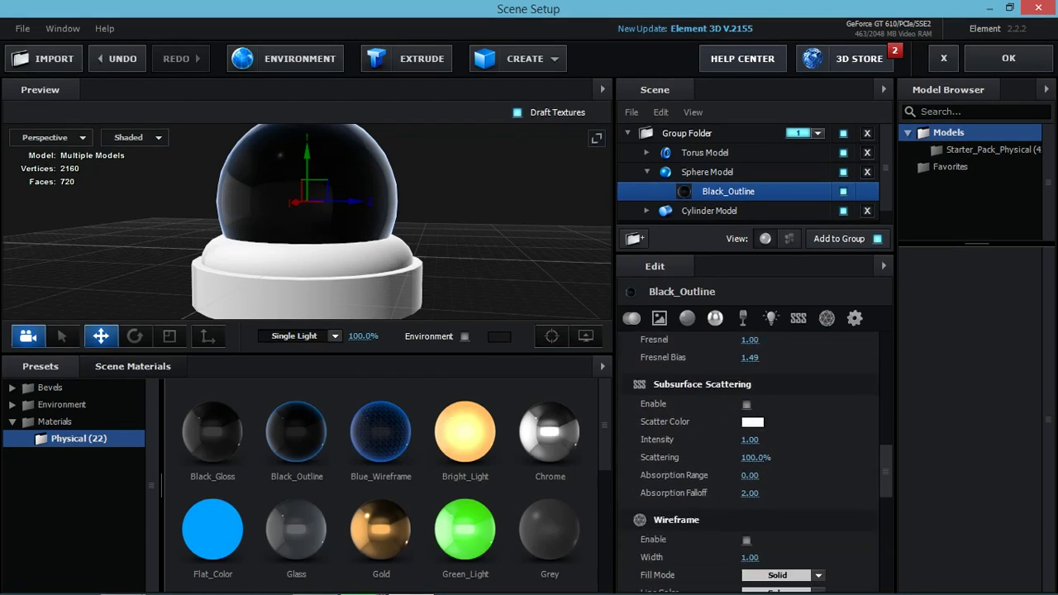
pyautogui.scroll(1, 753, 455)
pyautogui.scroll(-2, 753, 455)
pyautogui.scroll(-2, 753, 454)
pyautogui.scroll(-1, 752, 454)
pyautogui.click(782, 359)
pyautogui.click(779, 361)
pyautogui.moveTo(755, 378); pyautogui.dragTo(714, 378)
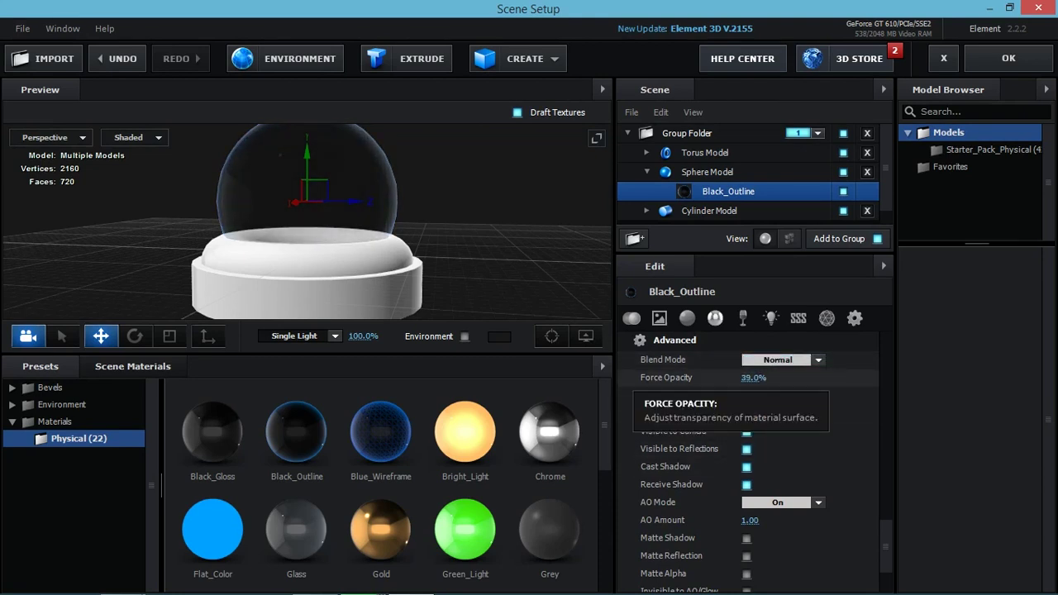
# Change the Diffuse colour to dark navy blue.
pyautogui.scroll(5, 752, 463)
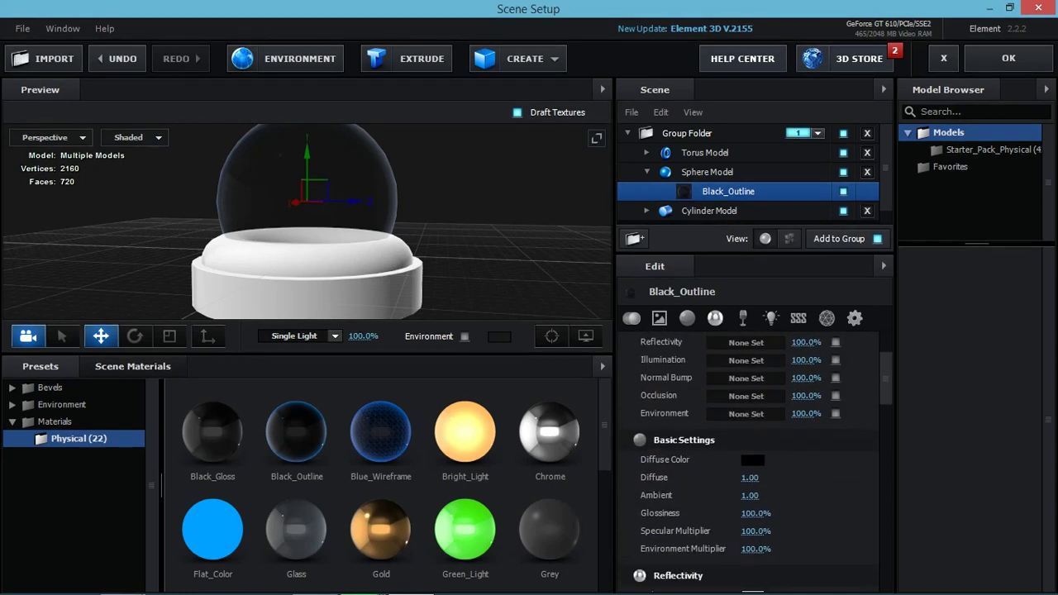
pyautogui.click(753, 463)
pyautogui.click(809, 547)
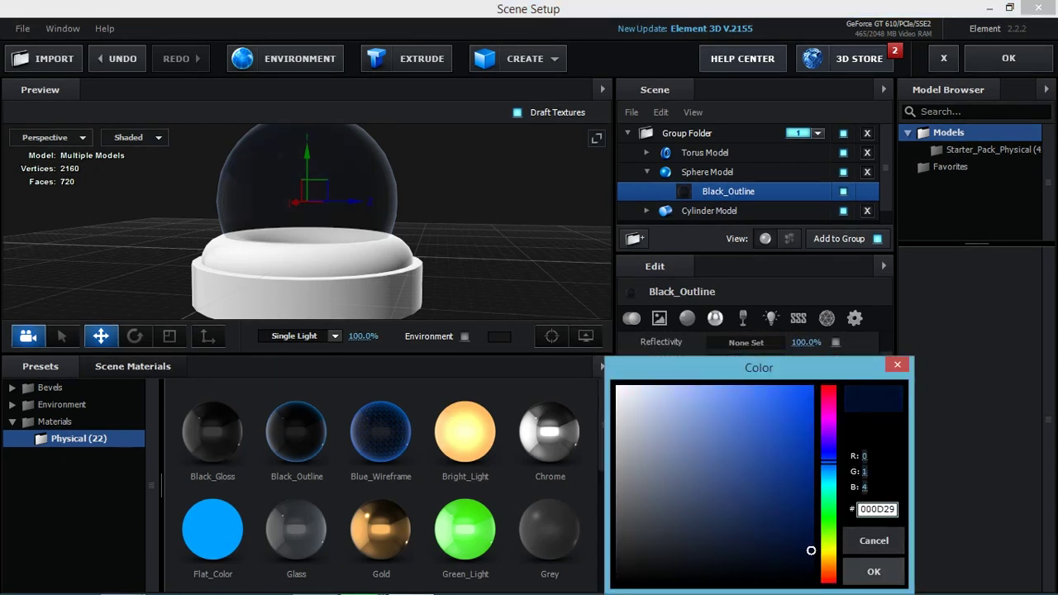
pyautogui.click(874, 572)
# Raise the dome's Force Opacity to 99%.
pyautogui.moveTo(306, 248); pyautogui.dragTo(306, 206)
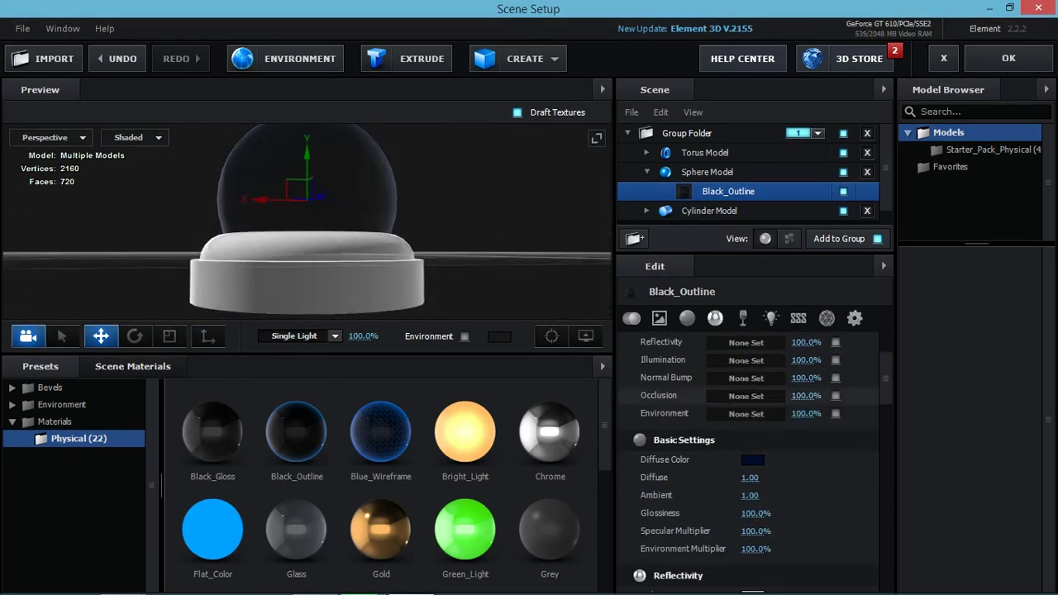
pyautogui.scroll(-8, 753, 463)
pyautogui.scroll(-5, 752, 463)
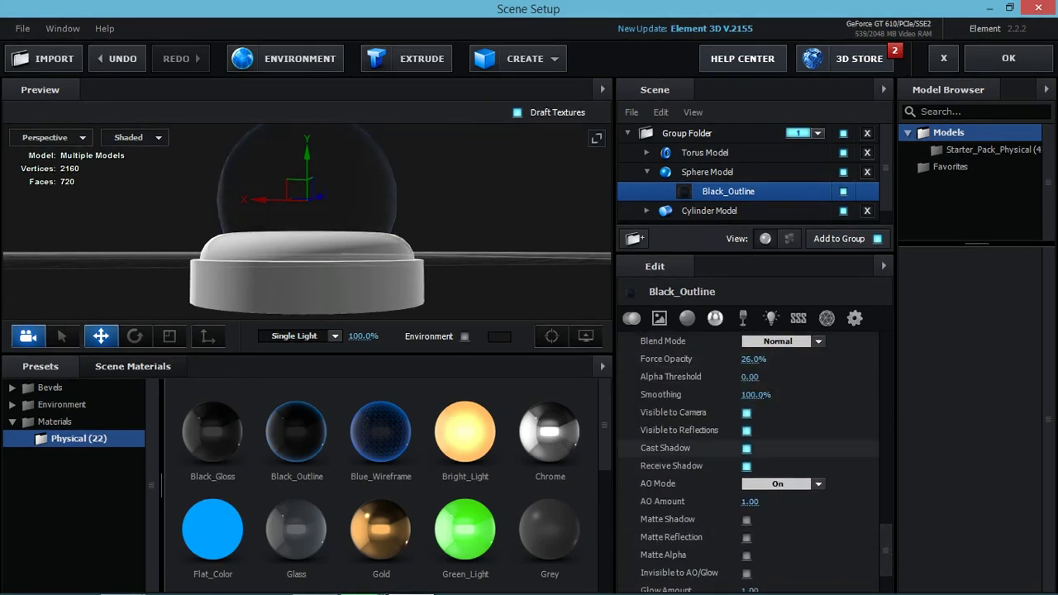
pyautogui.moveTo(306, 248); pyautogui.dragTo(306, 232)
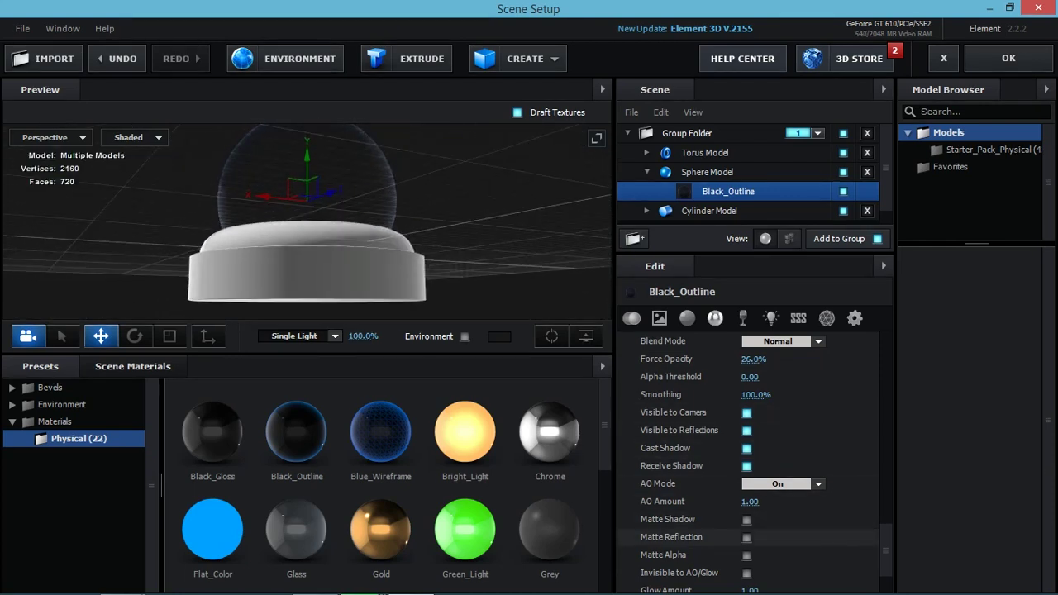
pyautogui.moveTo(754, 358); pyautogui.dragTo(811, 359)
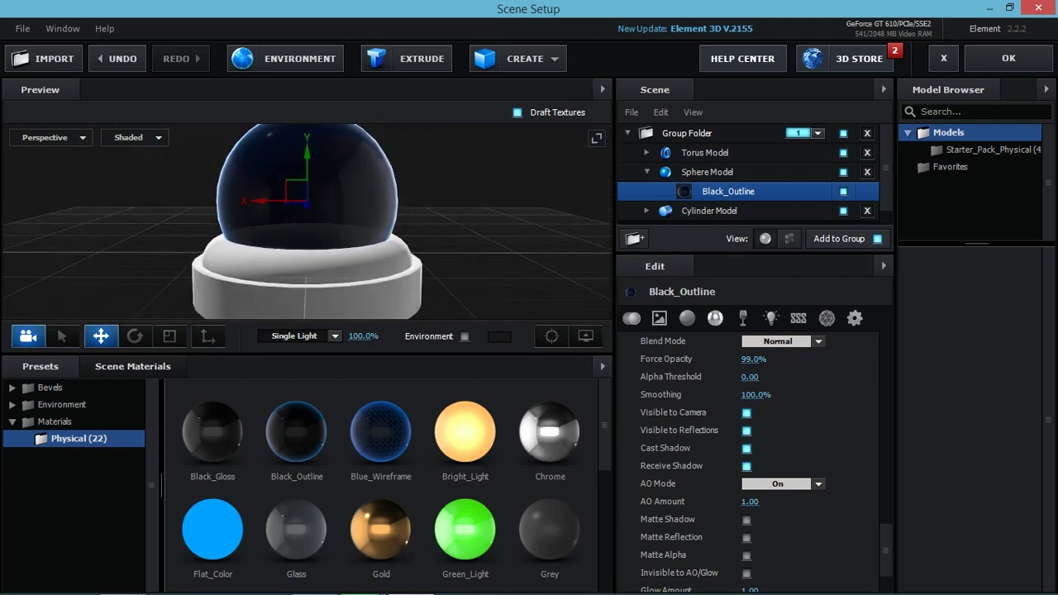
pyautogui.click(687, 133)
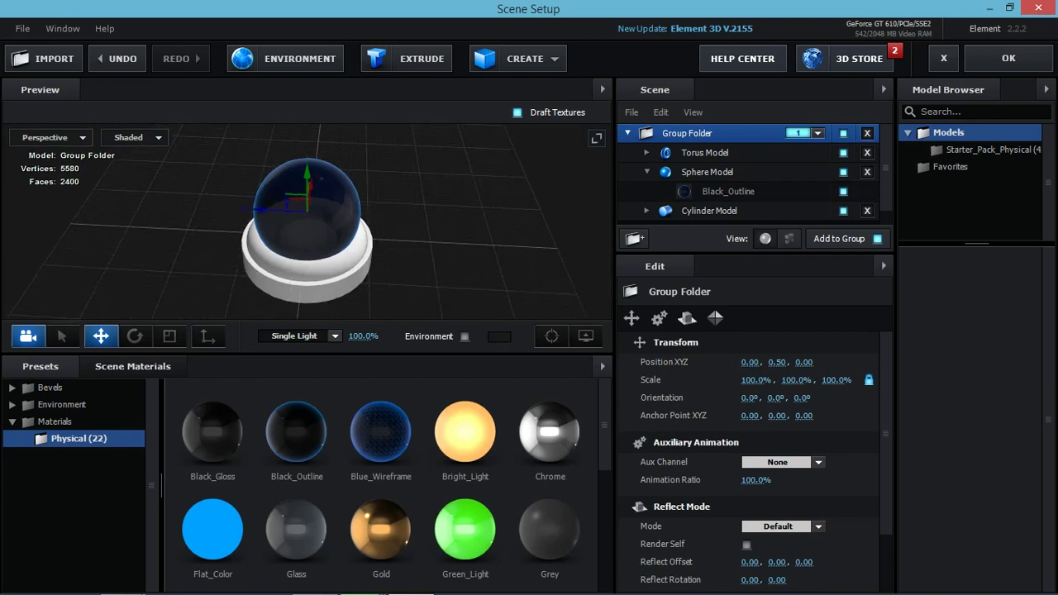
# Add a cone, move it out of the sphere, group it, and lift it up.
pyautogui.click(517, 59)
pyautogui.click(647, 95)
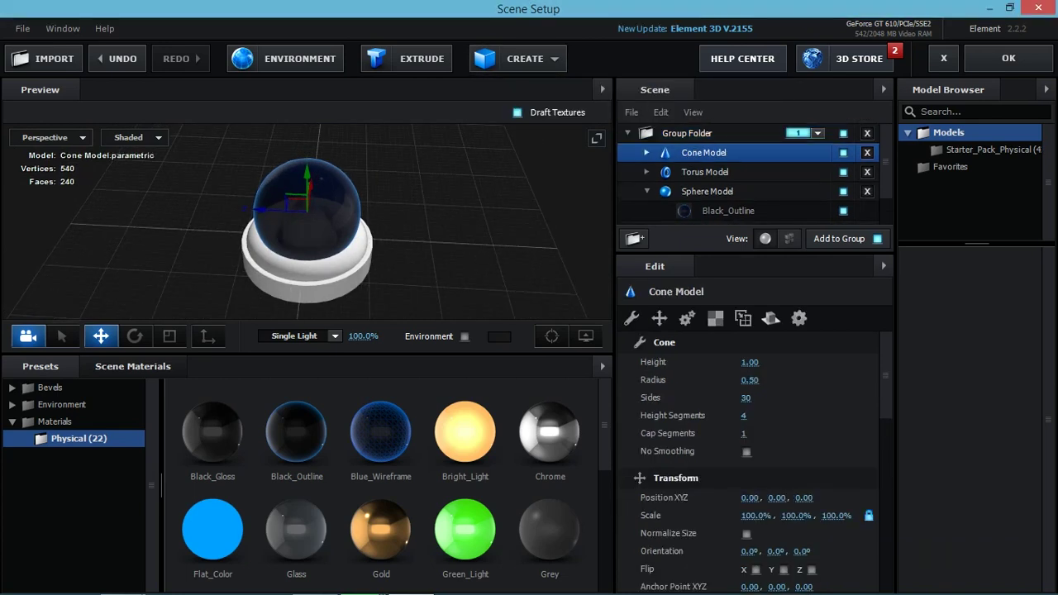
pyautogui.moveTo(273, 209); pyautogui.dragTo(397, 215)
pyautogui.hotkey('ctrl', 'g')
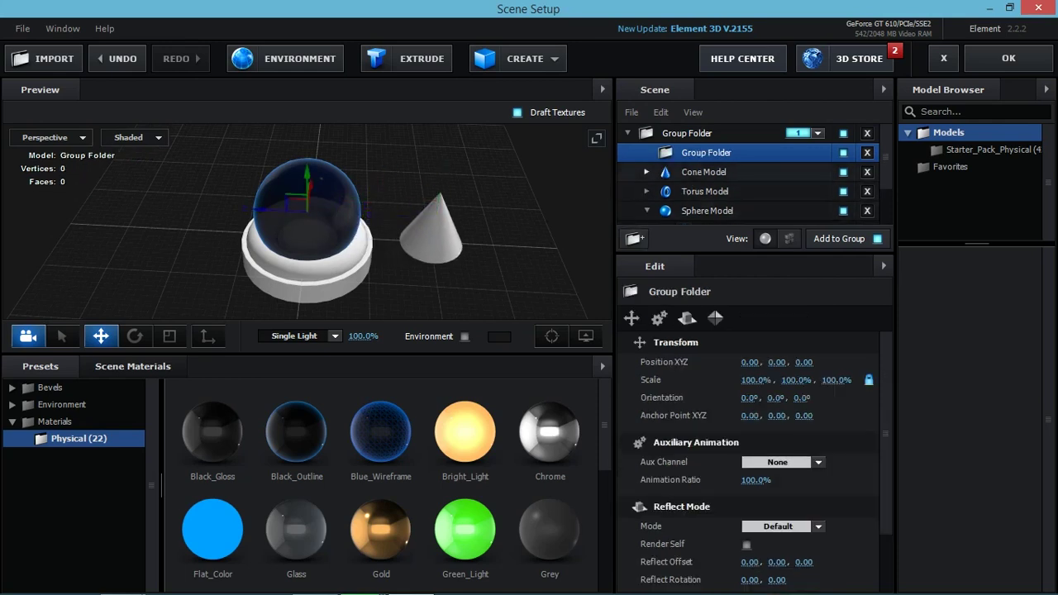
pyautogui.click(722, 172)
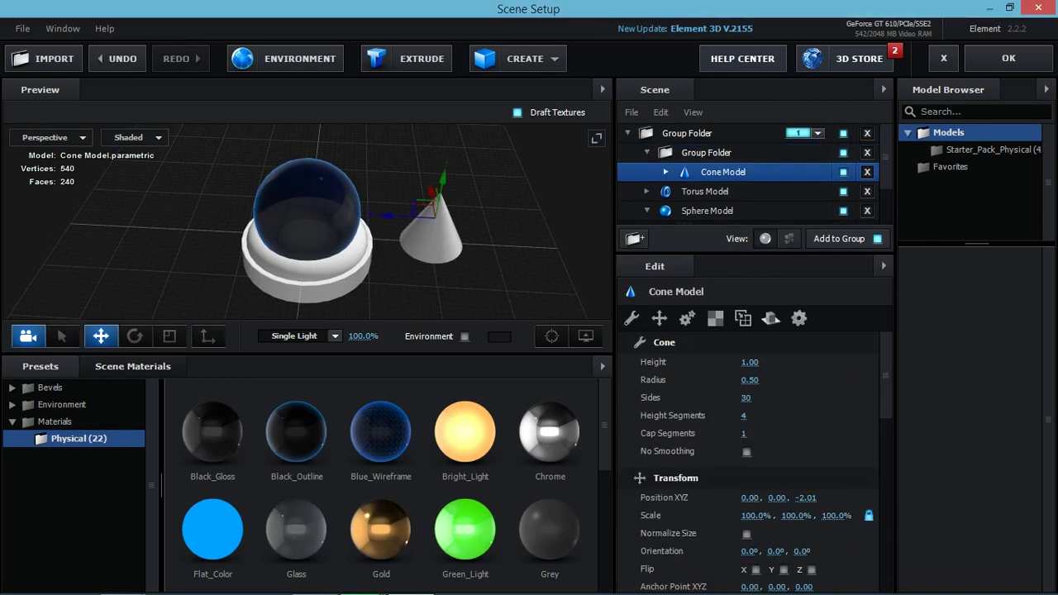
pyautogui.moveTo(436, 165); pyautogui.dragTo(437, 110)
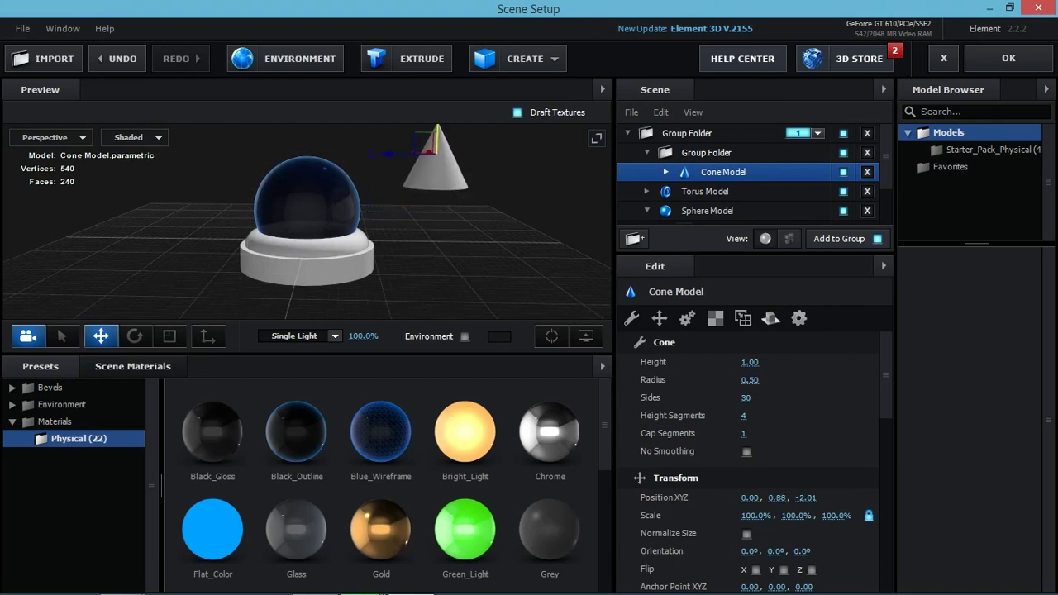
# Apply the Green_Light material to the cone.
pyautogui.click(687, 133)
pyautogui.moveTo(465, 529); pyautogui.dragTo(382, 231)
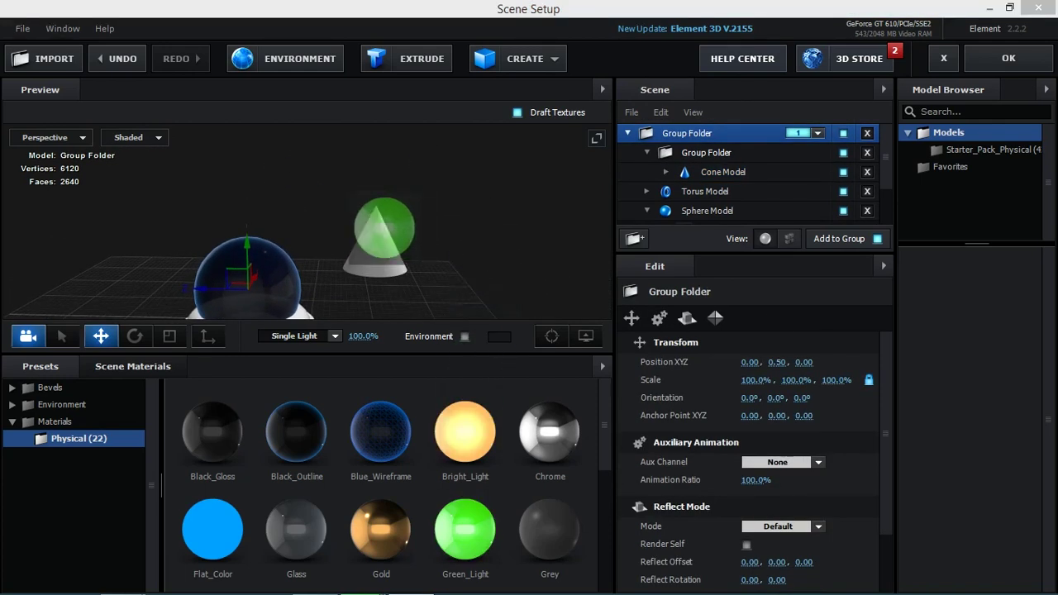
pyautogui.click(724, 172)
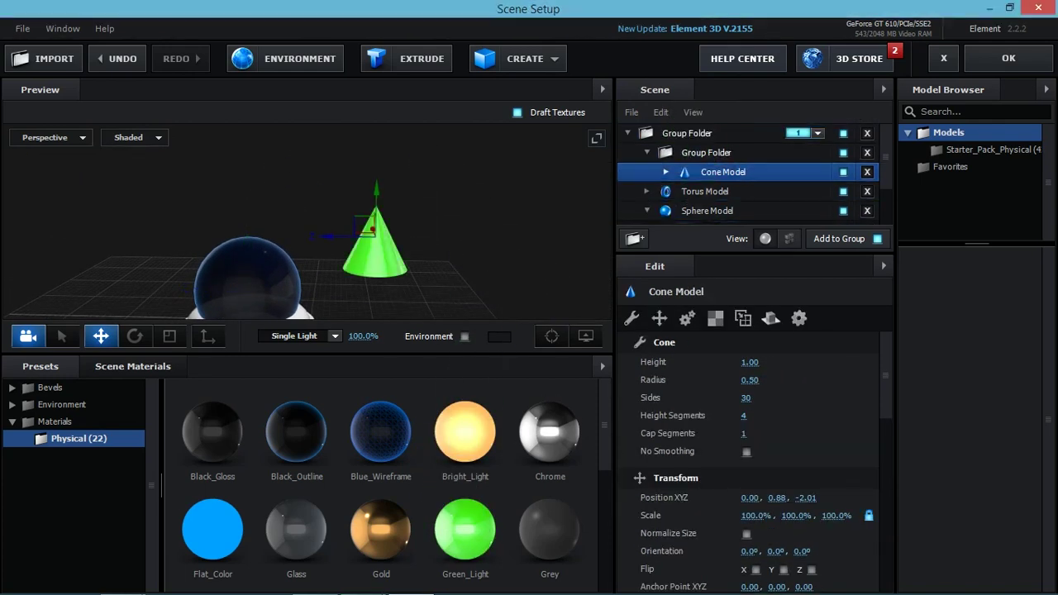
pyautogui.scroll(-5, 753, 455)
# Slide the cone further aside and shrink it to 57.5%.
pyautogui.click(687, 133)
pyautogui.click(724, 172)
pyautogui.moveTo(261, 198); pyautogui.dragTo(389, 178)
pyautogui.press('r')
pyautogui.hotkey('ctrl', 'z')
pyautogui.moveTo(248, 248); pyautogui.dragTo(273, 240)
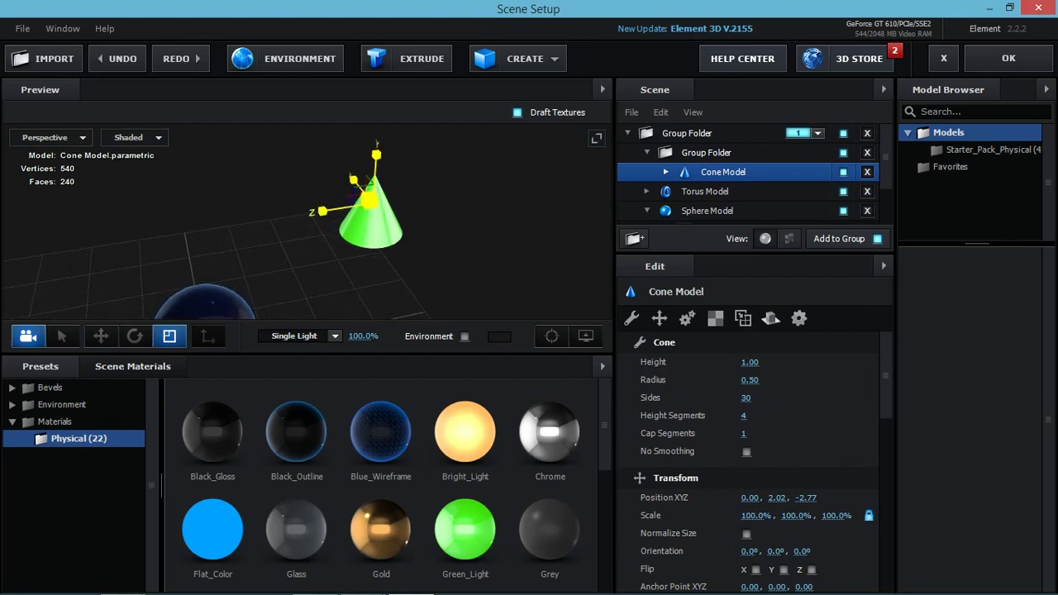
pyautogui.moveTo(370, 199); pyautogui.dragTo(355, 215)
pyautogui.click(687, 134)
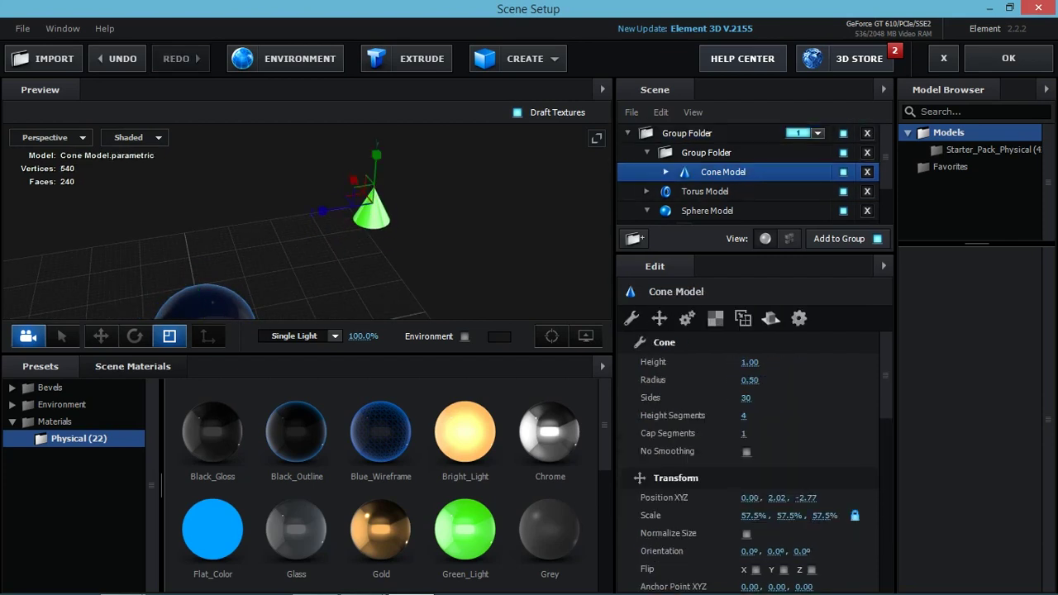
# Nudge the selected cone slightly lower and orbit around the tree.
pyautogui.click(723, 172)
pyautogui.press('w')
pyautogui.moveTo(368, 161); pyautogui.dragTo(368, 175)
pyautogui.press('r')
pyautogui.moveTo(223, 306); pyautogui.dragTo(273, 317)
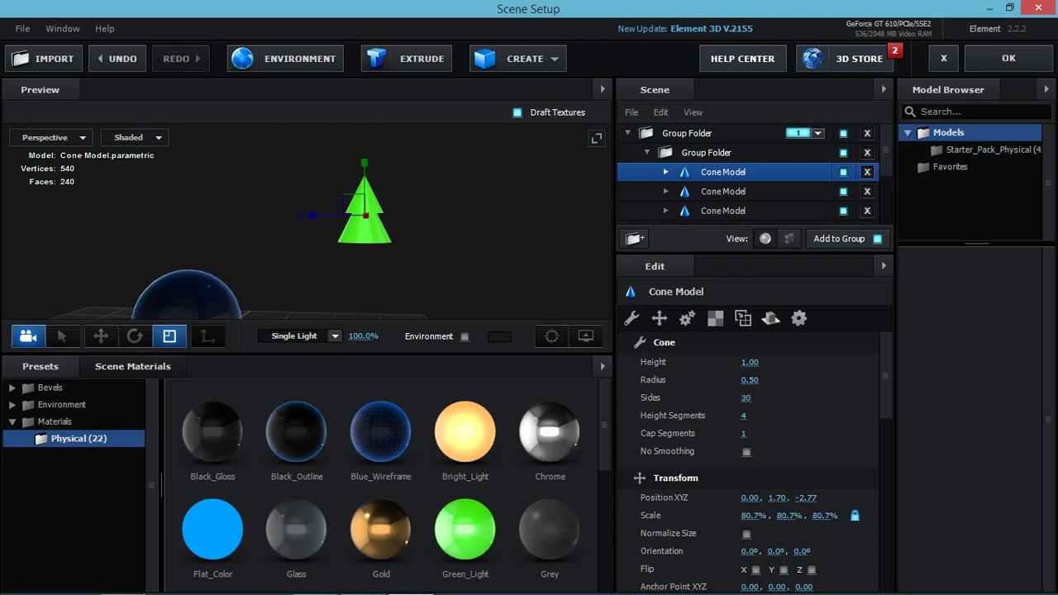
# Lower the cone to Y 1.27, enlarge it to 111.6%, and drop it onto the tier below.
pyautogui.press('w')
pyautogui.moveTo(365, 166); pyautogui.dragTo(364, 199)
pyautogui.press('r')
pyautogui.moveTo(257, 316); pyautogui.dragTo(273, 317)
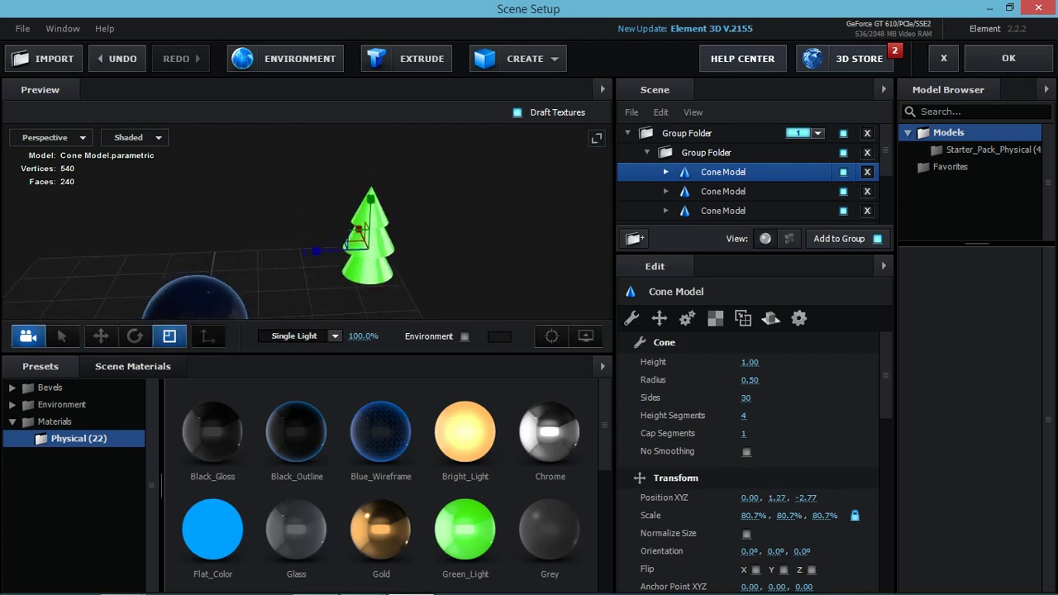
pyautogui.moveTo(357, 240); pyautogui.dragTo(389, 215)
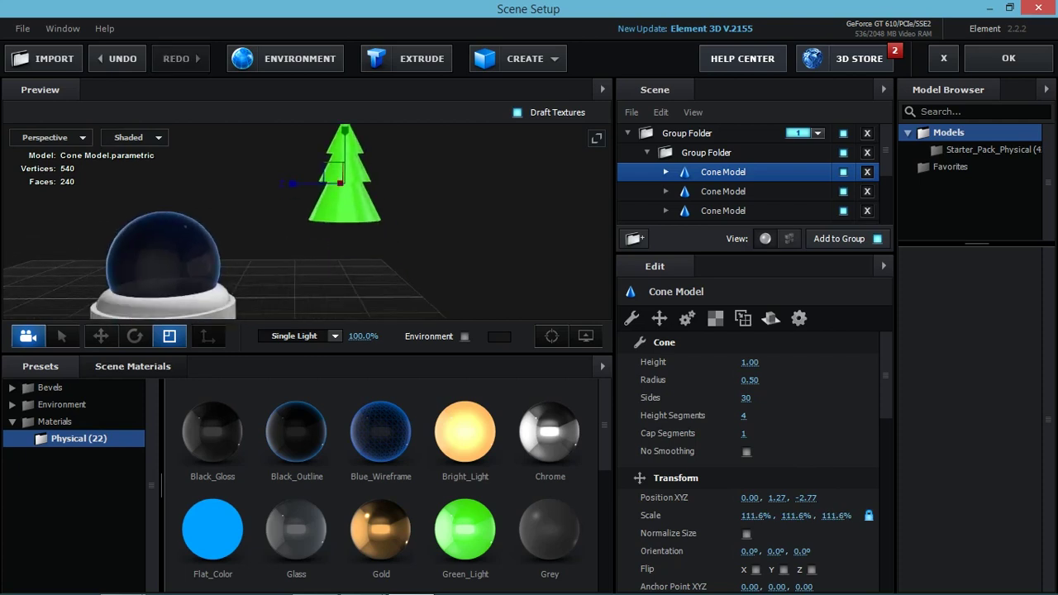
pyautogui.press('w')
pyautogui.moveTo(342, 161); pyautogui.dragTo(342, 197)
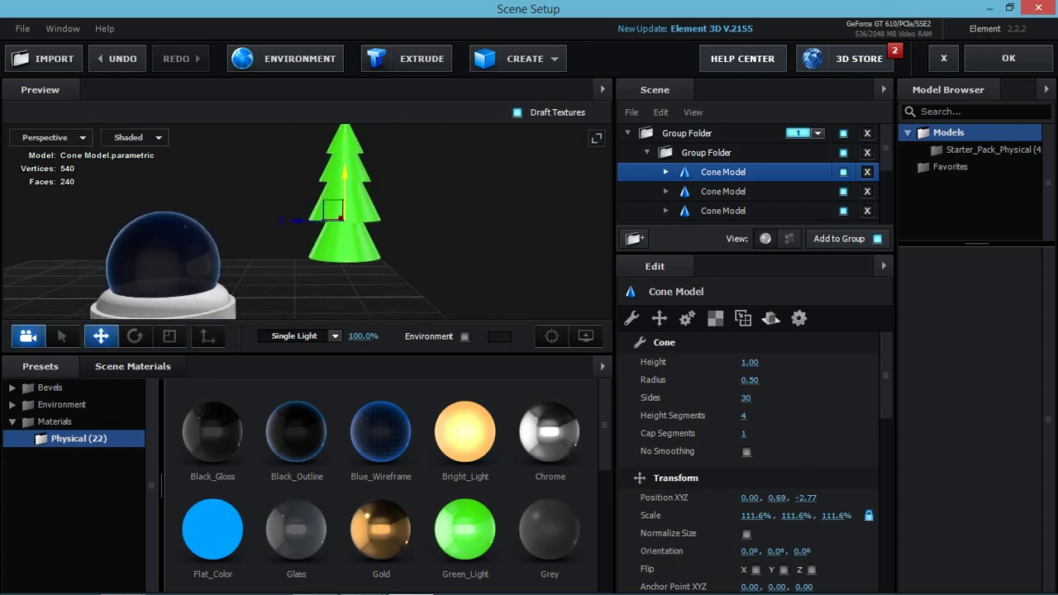
pyautogui.press('r')
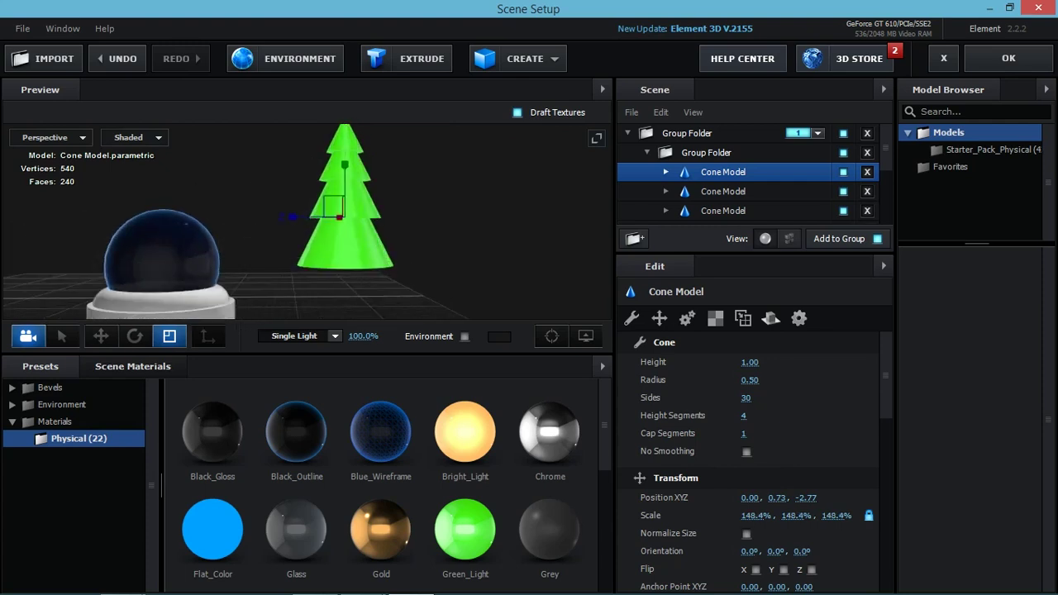
# Add a new cylinder and move it beneath the tree.
pyautogui.click(687, 133)
pyautogui.click(525, 59)
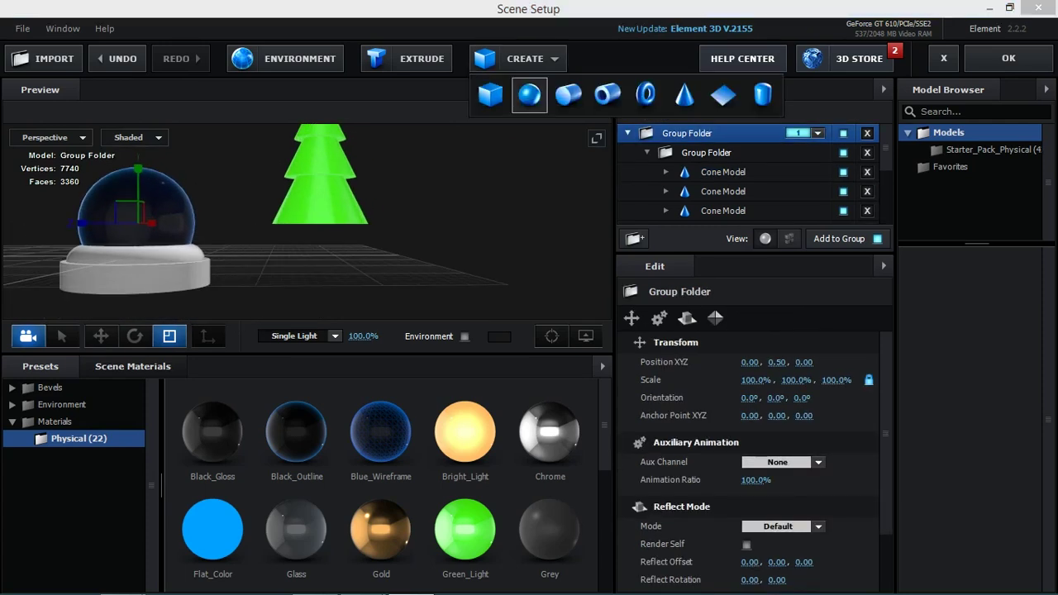
pyautogui.click(568, 95)
pyautogui.click(101, 335)
pyautogui.moveTo(71, 223)
pyautogui.mouseDown()
pyautogui.moveTo(273, 223)
pyautogui.moveTo(355, 190)
pyautogui.mouseUp()
pyautogui.press('r')
pyautogui.hotkey('ctrl', 'z')
# Shrink the cylinder into a thin trunk of 12.3%, 136.9%, 12.3%.
pyautogui.moveTo(413, 273); pyautogui.dragTo(430, 240)
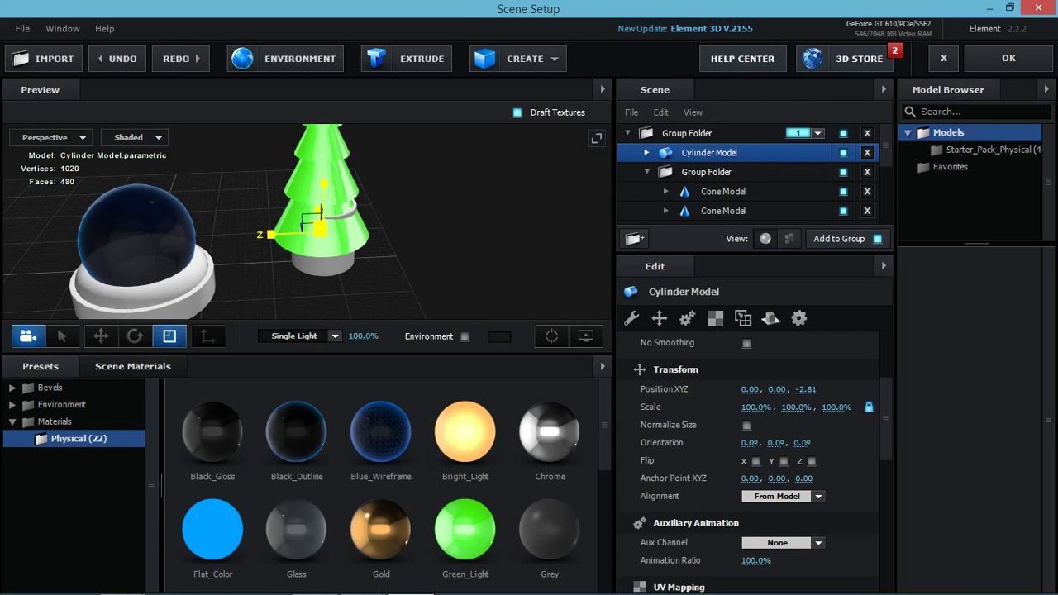
pyautogui.moveTo(319, 217); pyautogui.dragTo(321, 233)
pyautogui.moveTo(430, 248); pyautogui.dragTo(430, 272)
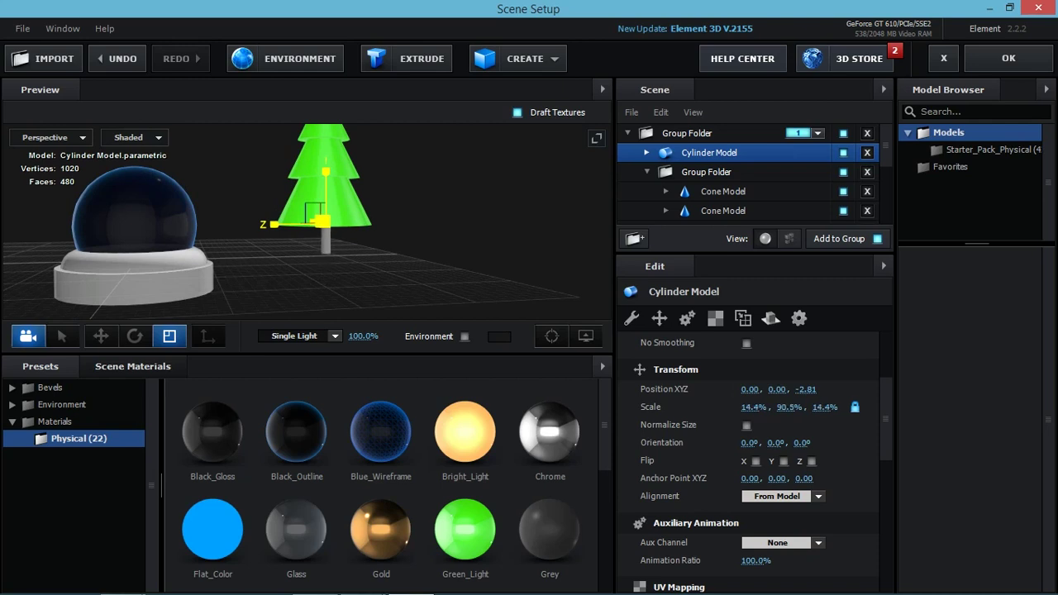
pyautogui.moveTo(430, 273)
pyautogui.mouseDown()
pyautogui.moveTo(430, 323)
pyautogui.moveTo(430, 265)
pyautogui.mouseUp()
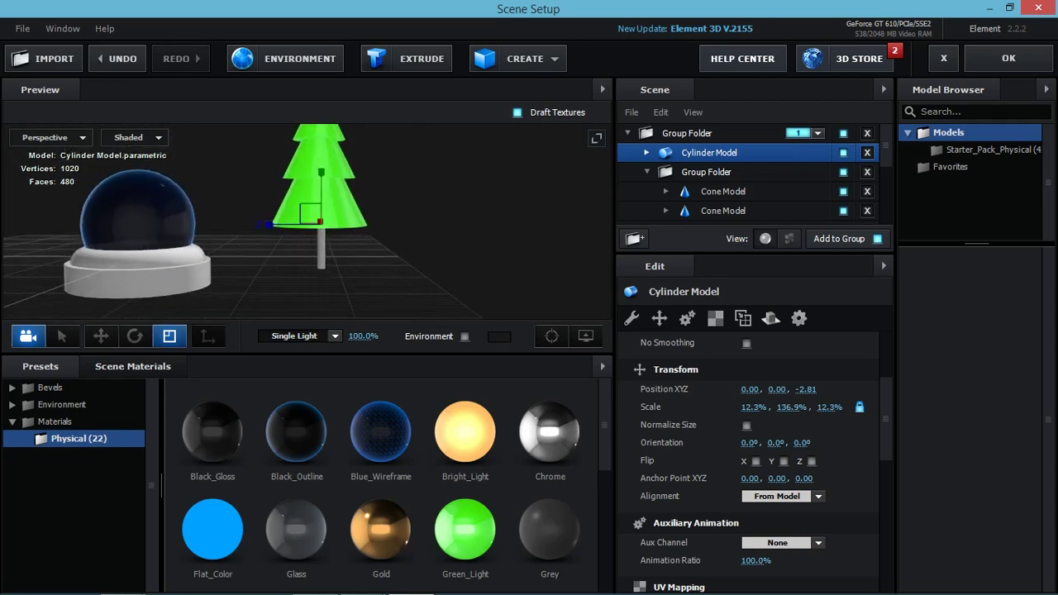
pyautogui.click(707, 172)
# Move the Cylinder Model into the tree's inner Group Folder alongside the cones.
pyautogui.scroll(-2, 388, 488)
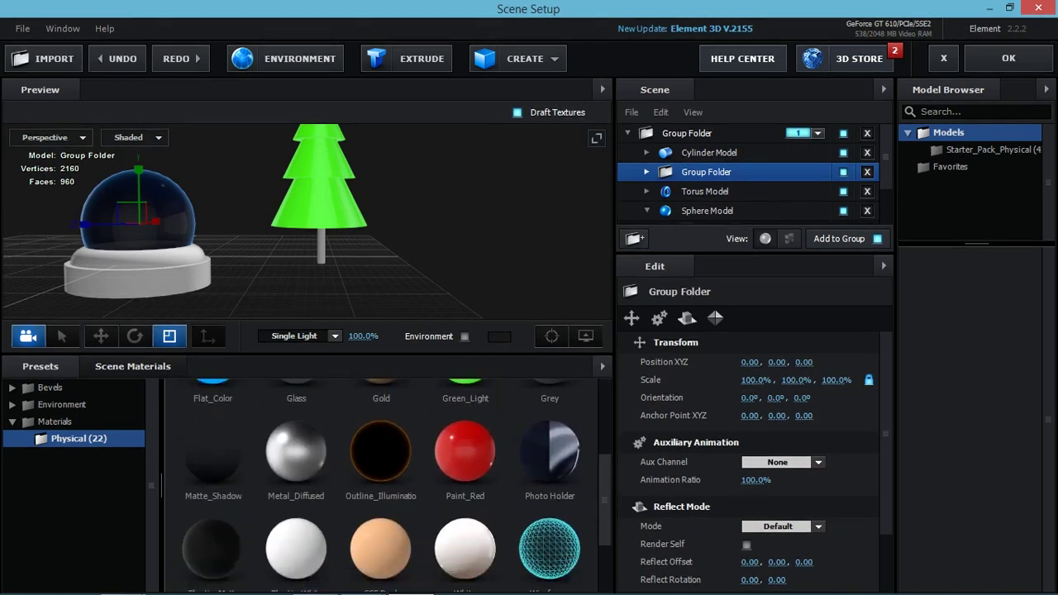
pyautogui.scroll(-2, 389, 488)
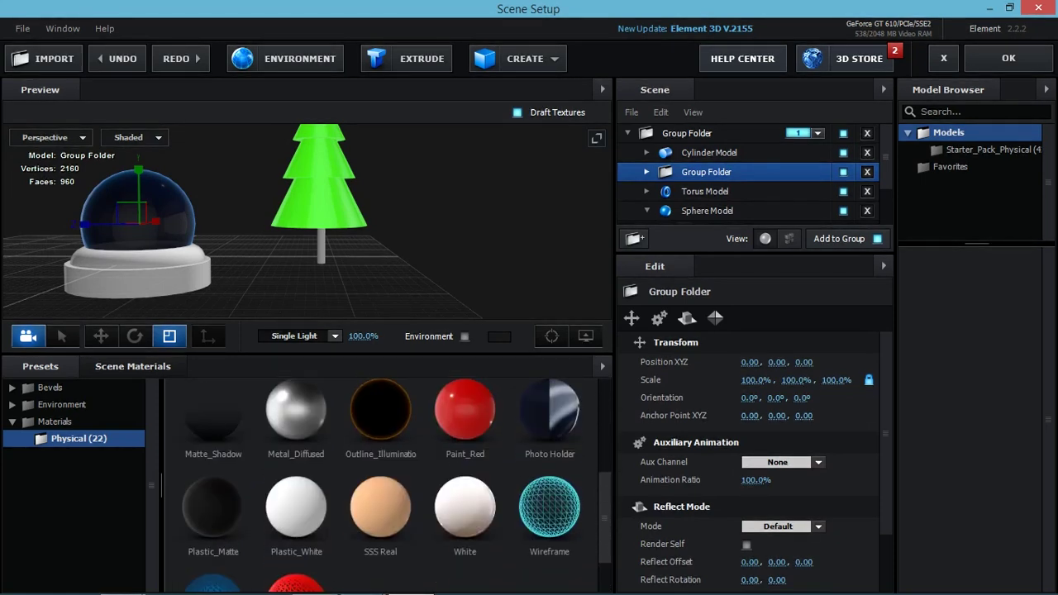
pyautogui.click(646, 172)
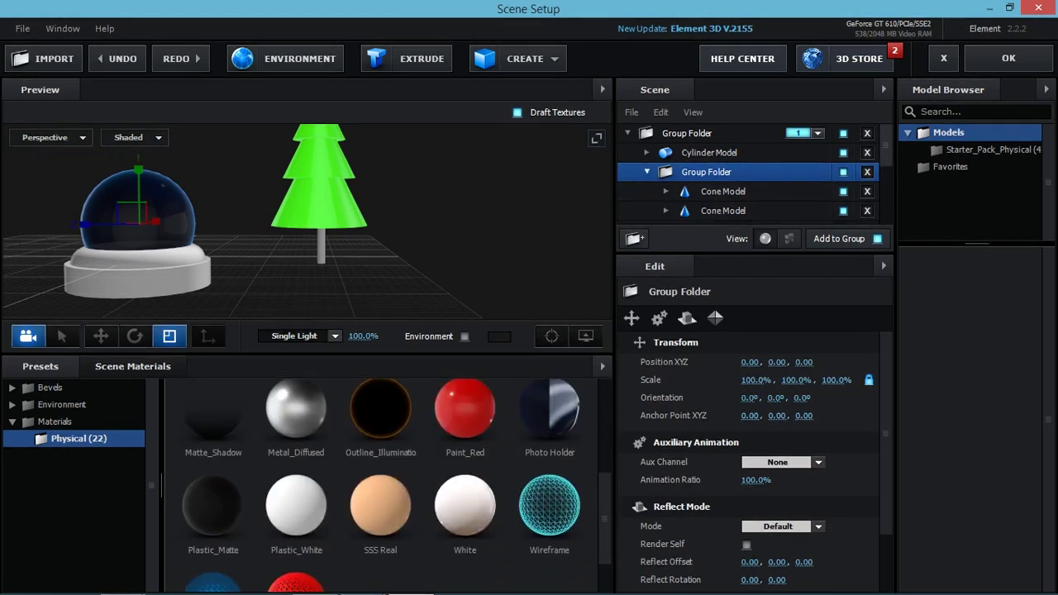
pyautogui.moveTo(709, 152); pyautogui.dragTo(706, 172)
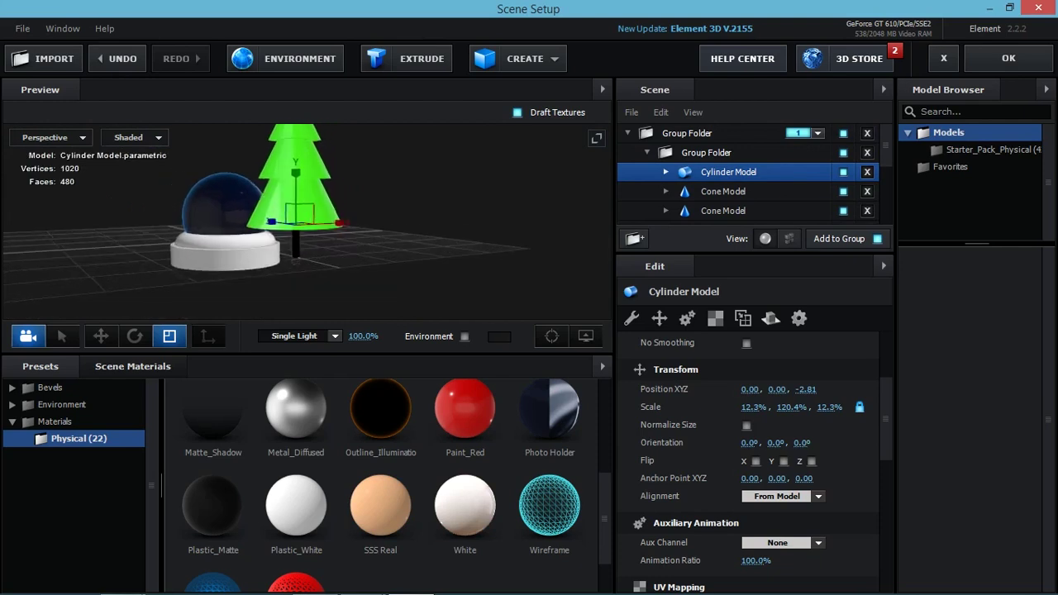
# Select the cylinder's Paint_Red material and set its Diffuse Color to dark brown.
pyautogui.scroll(-2, 754, 455)
pyautogui.scroll(-3, 754, 455)
pyautogui.scroll(6, 754, 455)
pyautogui.scroll(-5, 754, 455)
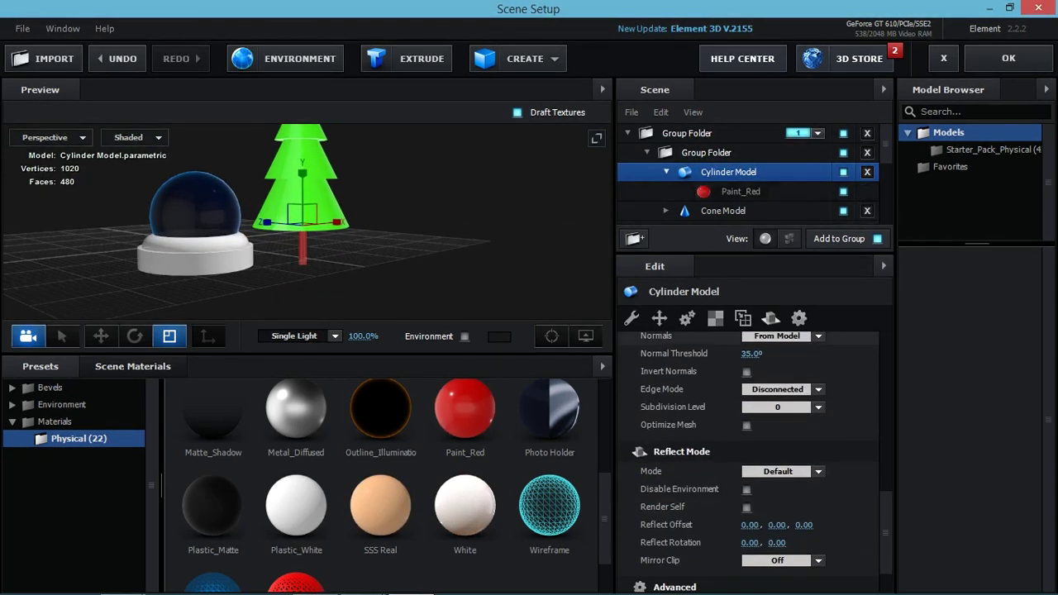
pyautogui.click(741, 191)
pyautogui.scroll(5, 754, 455)
pyautogui.scroll(5, 754, 455)
pyautogui.click(751, 503)
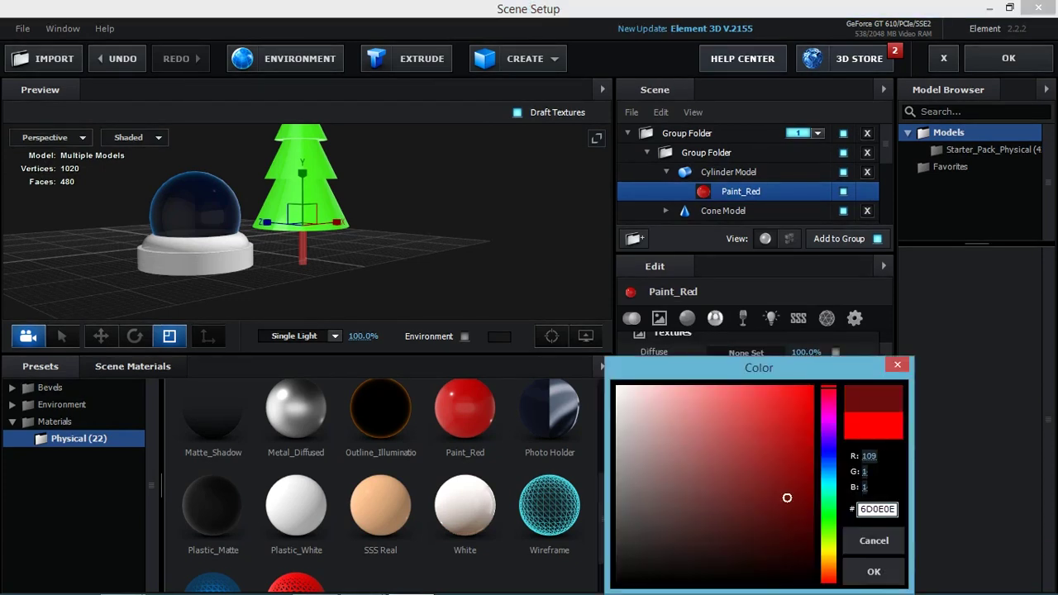
pyautogui.click(828, 570)
pyautogui.click(874, 571)
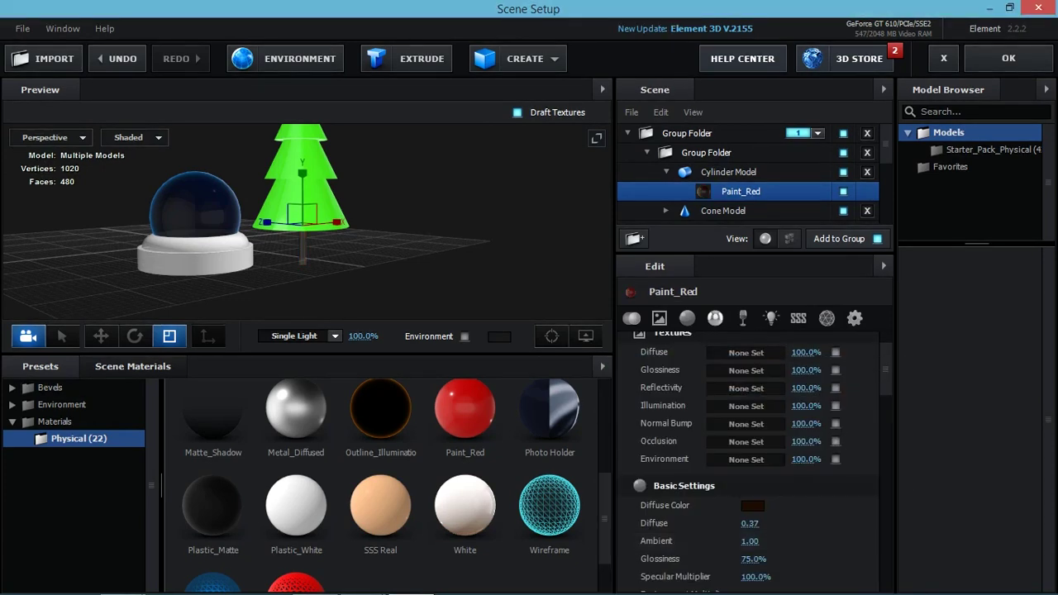
# Set the Paint_Red Wireframe Line Color to dark red.
pyautogui.scroll(-2, 754, 463)
pyautogui.scroll(-5, 754, 463)
pyautogui.scroll(-3, 754, 463)
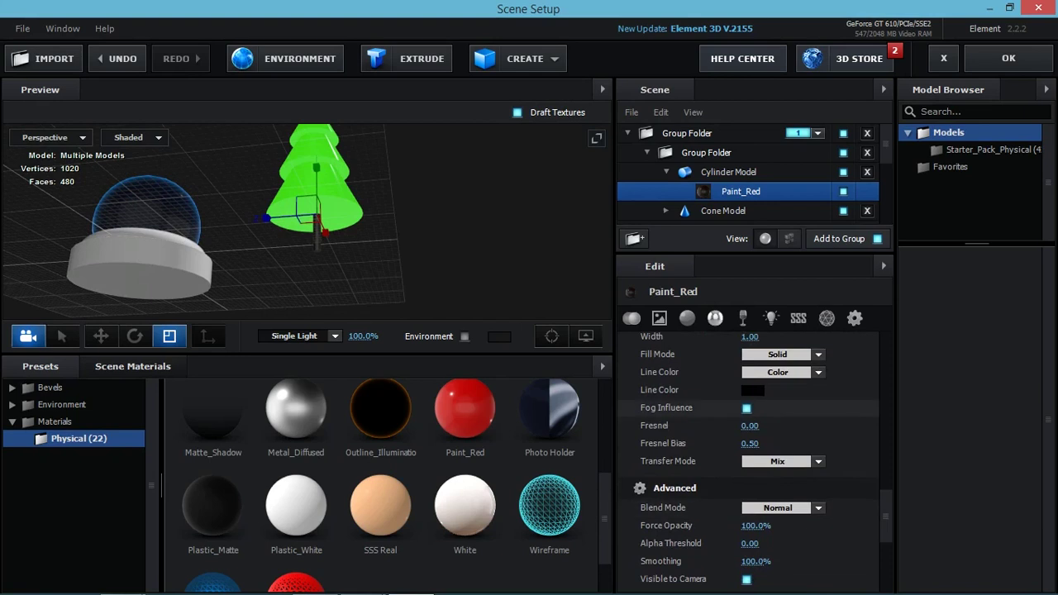
pyautogui.click(752, 390)
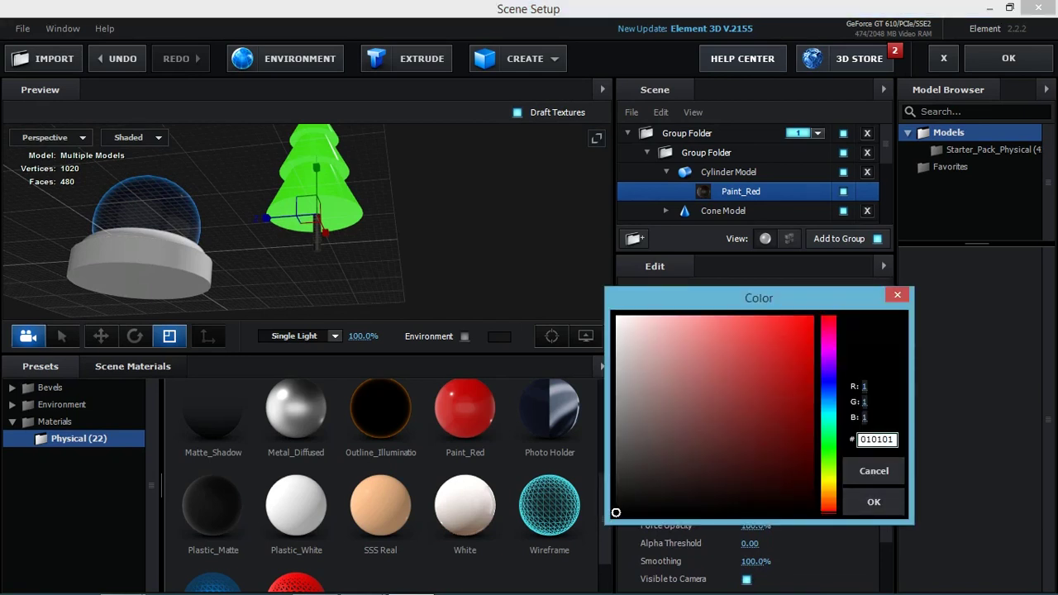
pyautogui.click(811, 442)
pyautogui.click(874, 502)
# Retint the trunk's Diffuse Color to a lighter brown.
pyautogui.scroll(-2, 754, 463)
pyautogui.scroll(5, 755, 463)
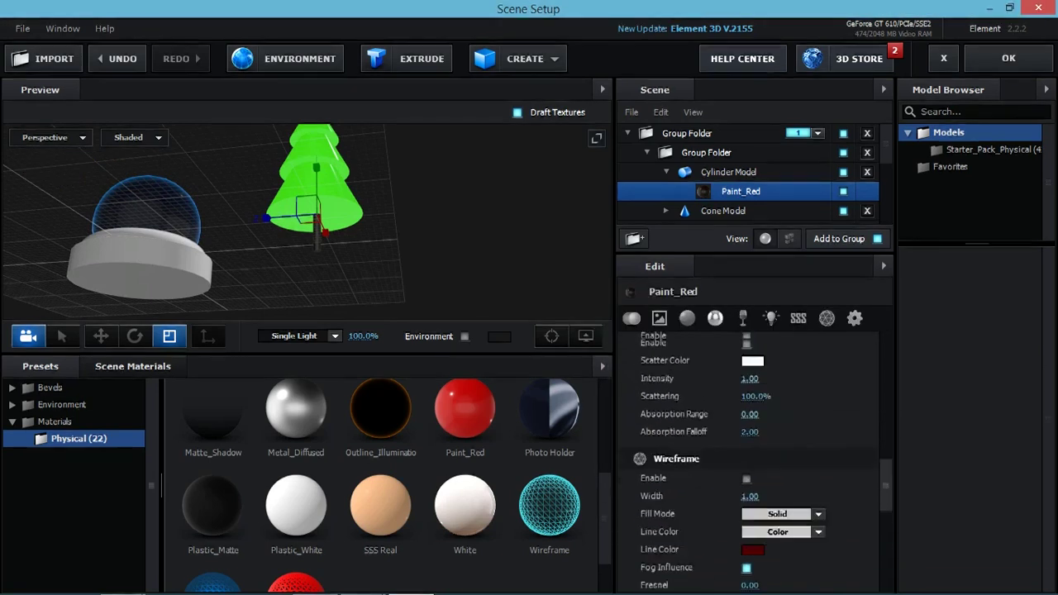
pyautogui.scroll(5, 754, 463)
pyautogui.scroll(1, 754, 463)
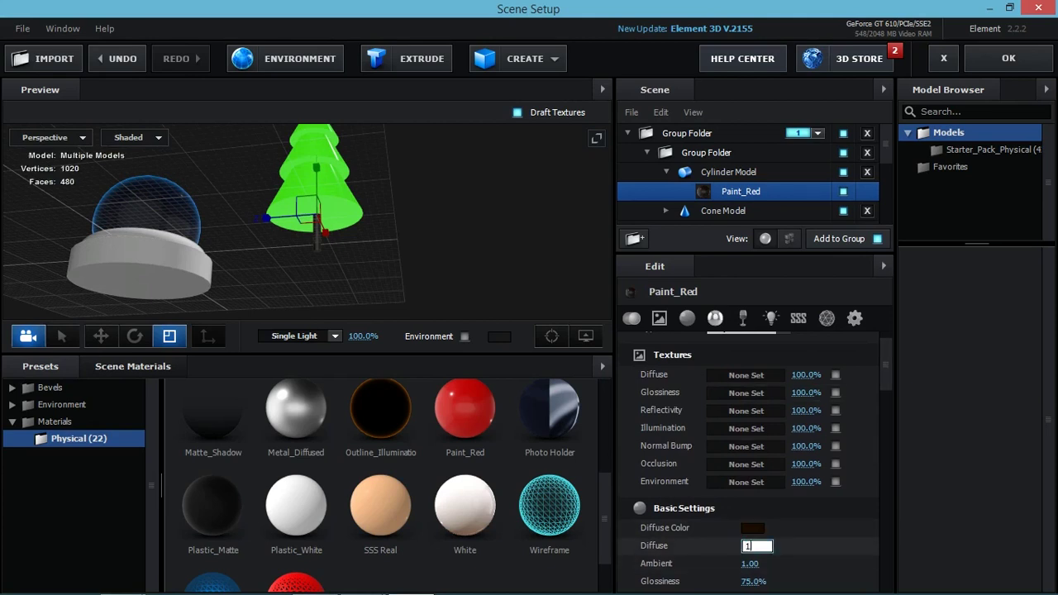
pyautogui.click(753, 528)
pyautogui.click(813, 496)
pyautogui.click(874, 572)
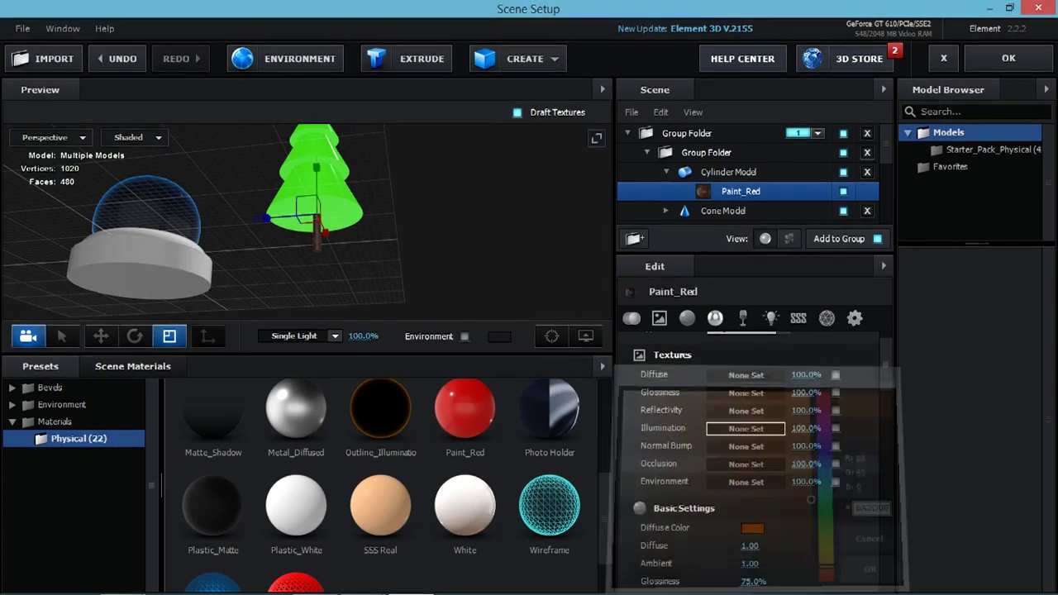
pyautogui.click(706, 152)
pyautogui.click(646, 152)
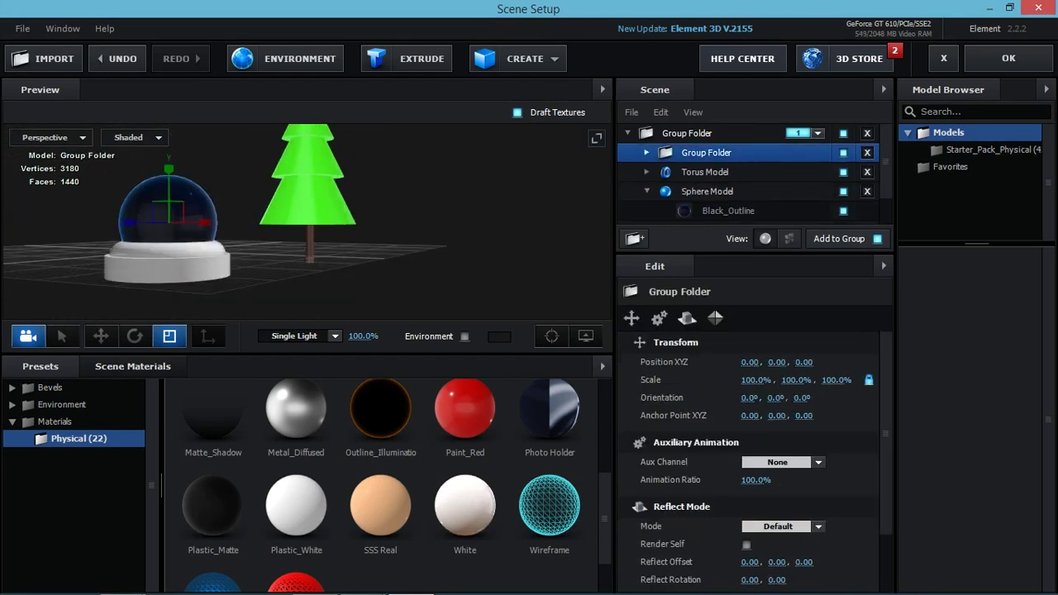
pyautogui.scroll(2, 230, 222)
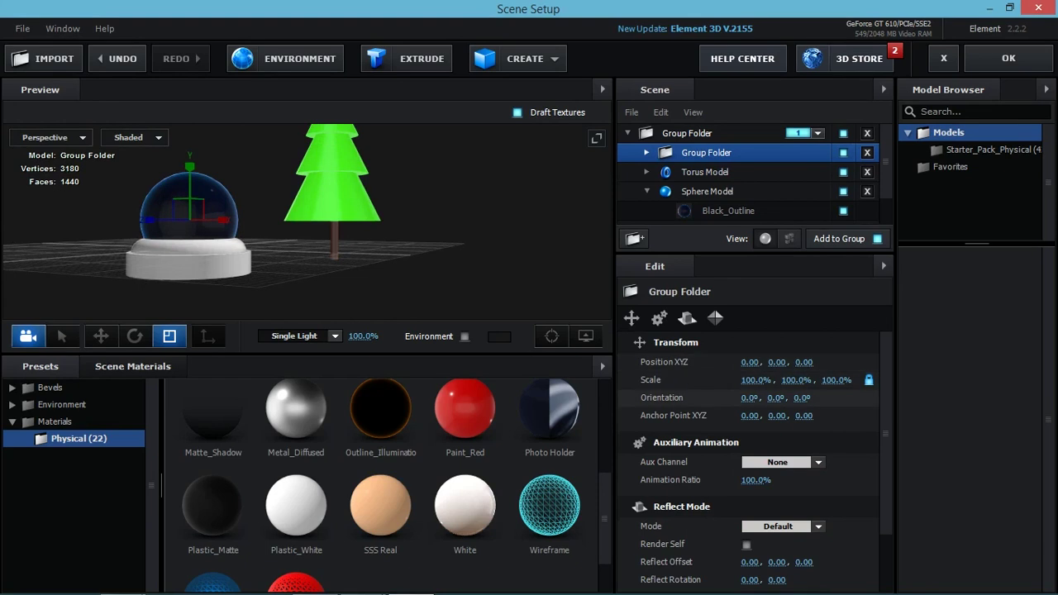
pyautogui.scroll(-2, 753, 455)
pyautogui.scroll(-1, 753, 455)
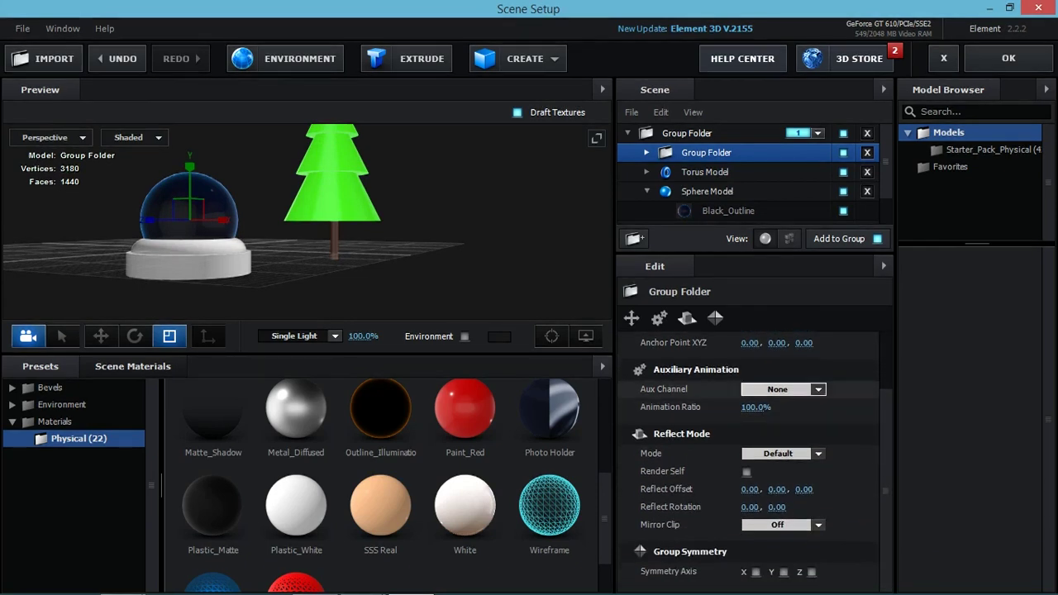
pyautogui.click(777, 388)
pyautogui.click(779, 393)
pyautogui.scroll(2, 752, 455)
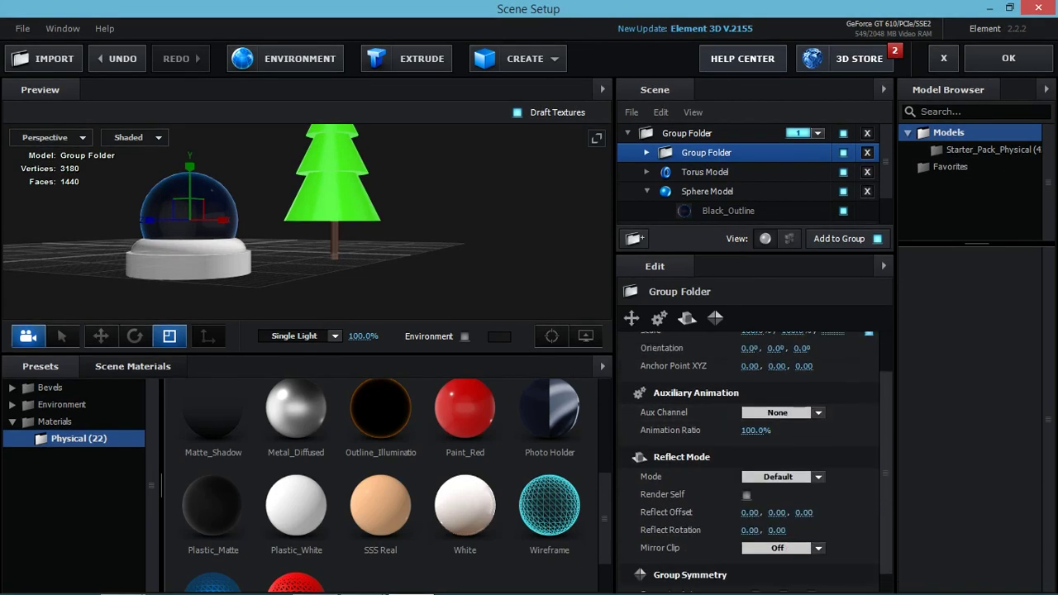
pyautogui.scroll(1, 753, 455)
pyautogui.scroll(-3, 761, 463)
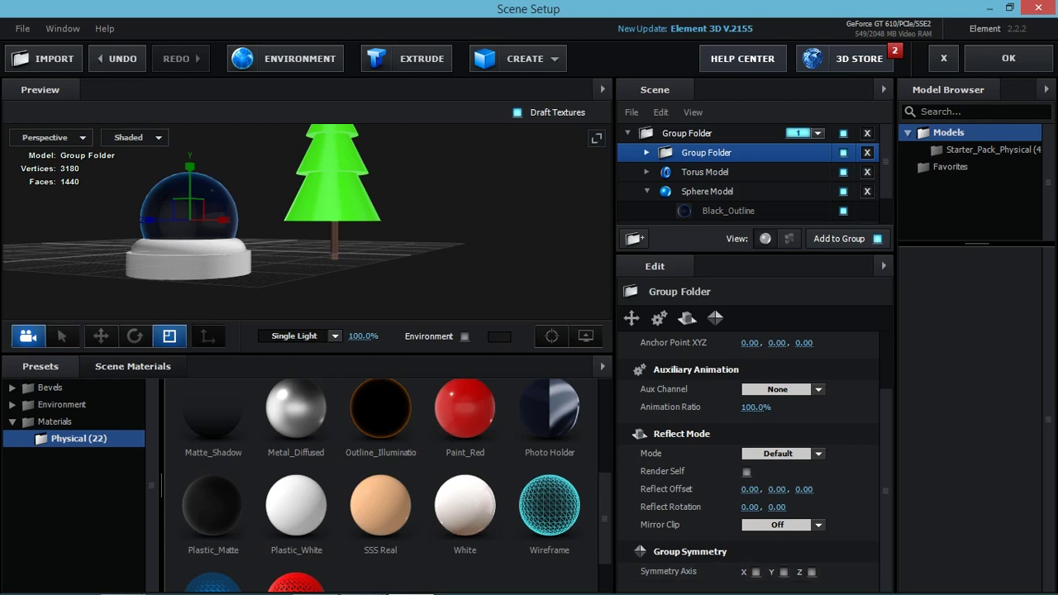
pyautogui.scroll(3, 753, 463)
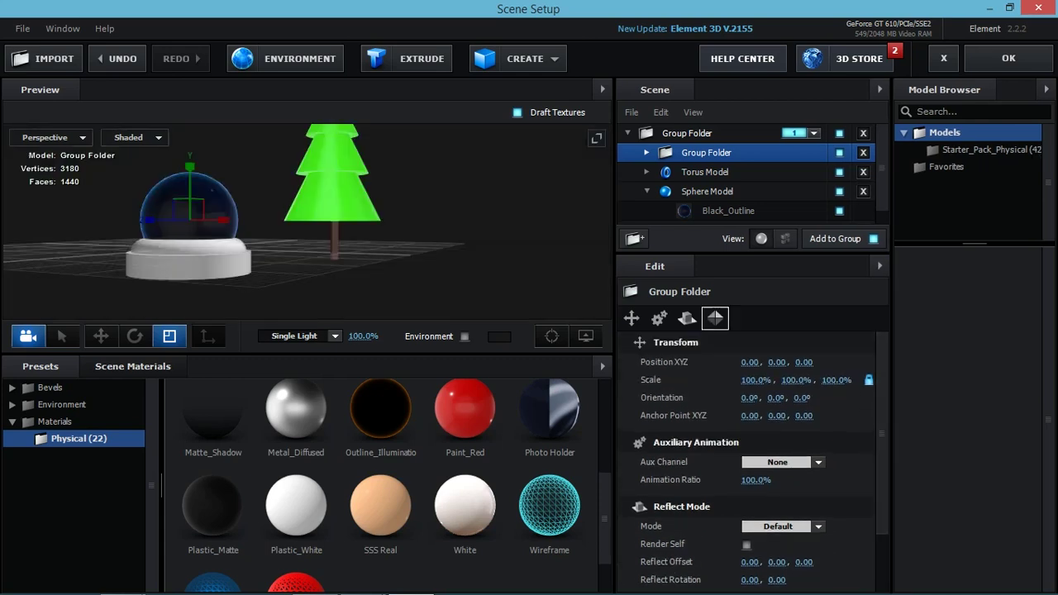
pyautogui.click(646, 152)
pyautogui.click(727, 172)
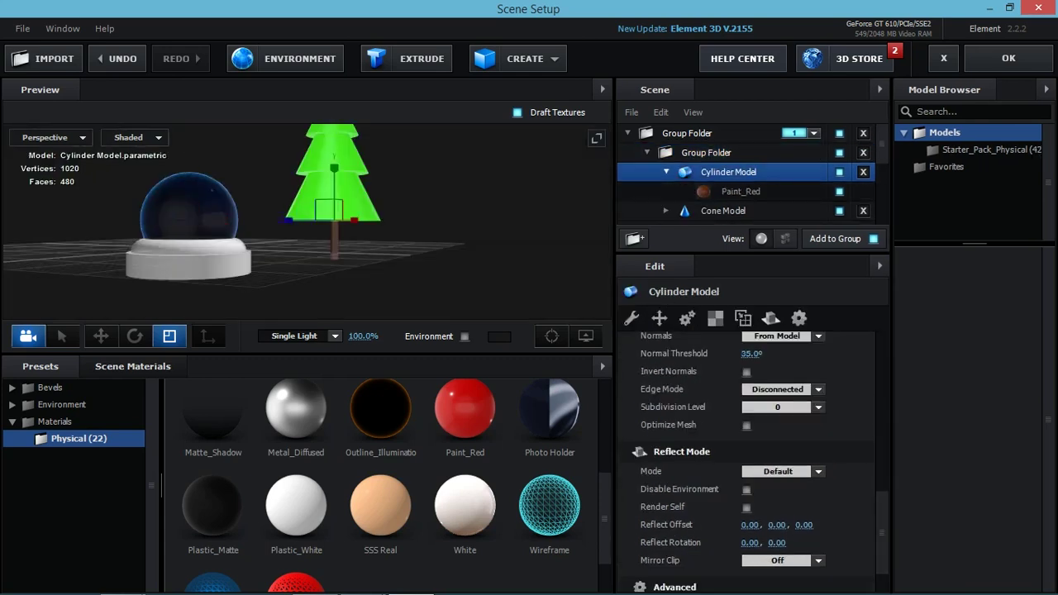
pyautogui.scroll(5, 785, 355)
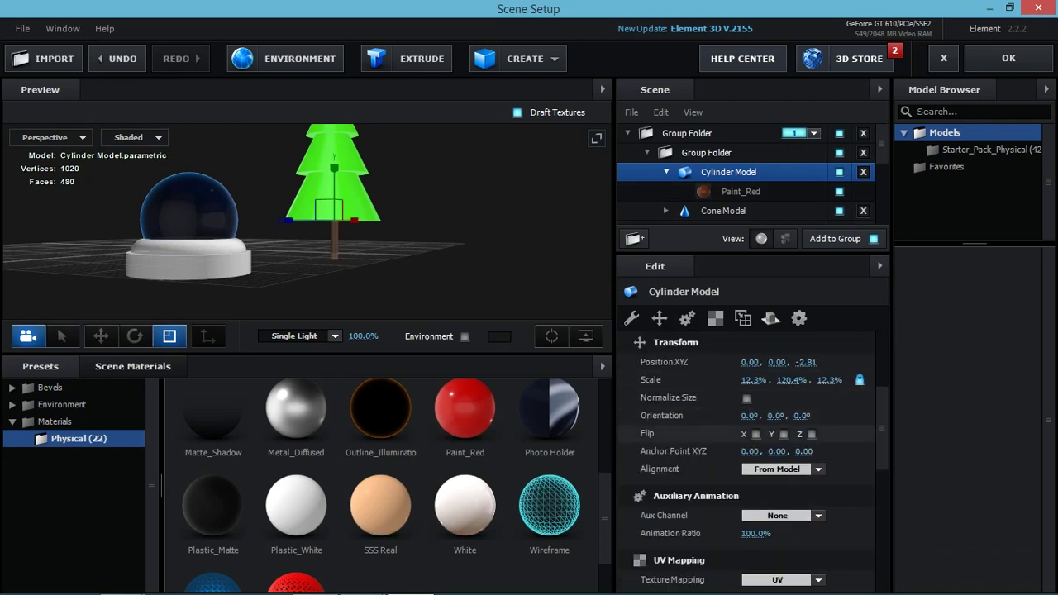
# Set the snow globe Cylinder Model's Position Z to 0.
pyautogui.click(783, 469)
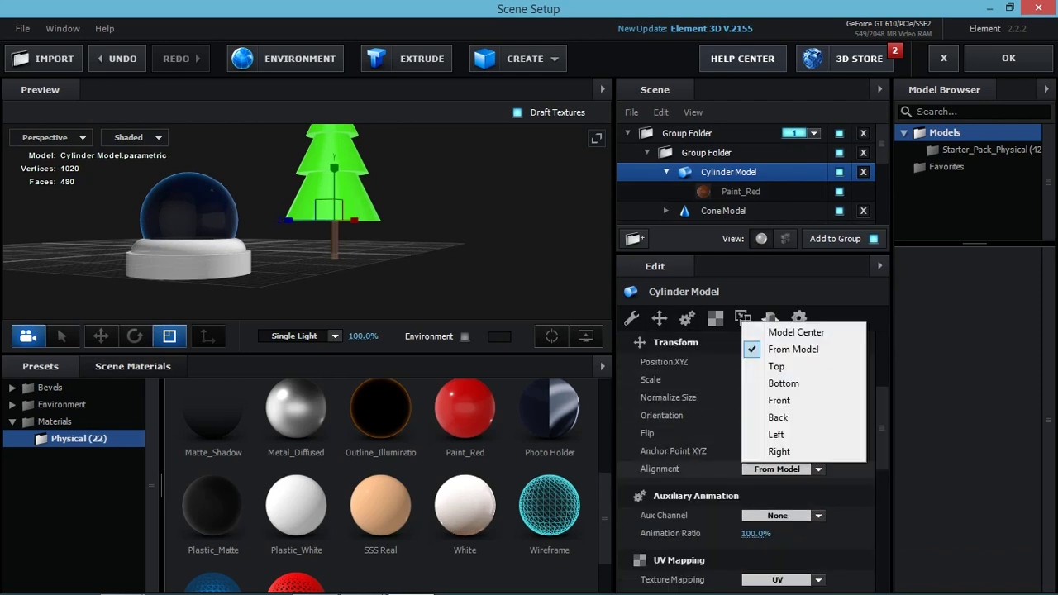
pyautogui.scroll(-1, 752, 430)
pyautogui.scroll(2, 752, 430)
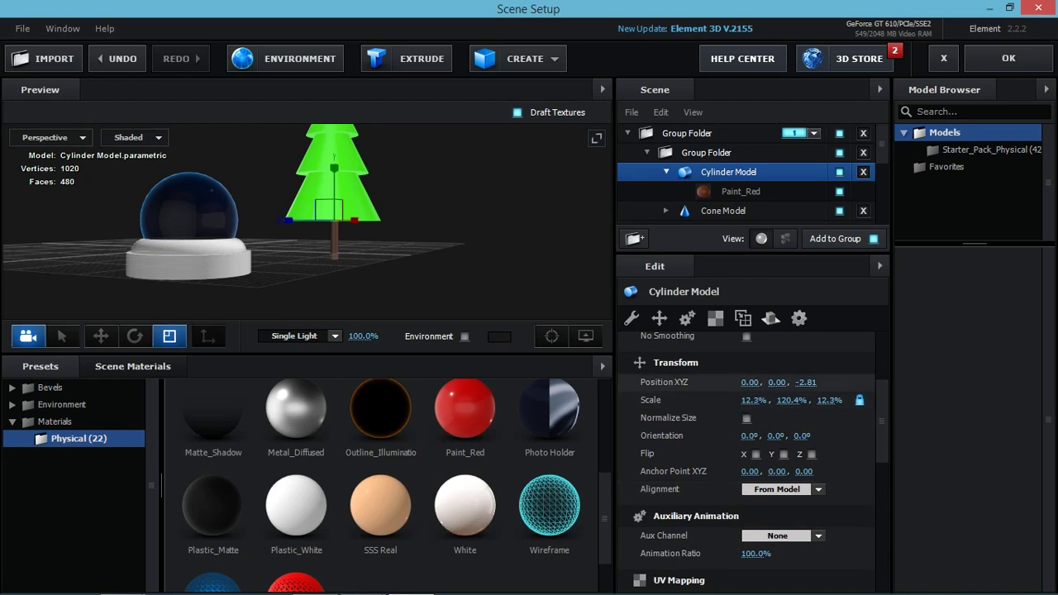
pyautogui.click(806, 382)
pyautogui.write('0')
pyautogui.press('Return')
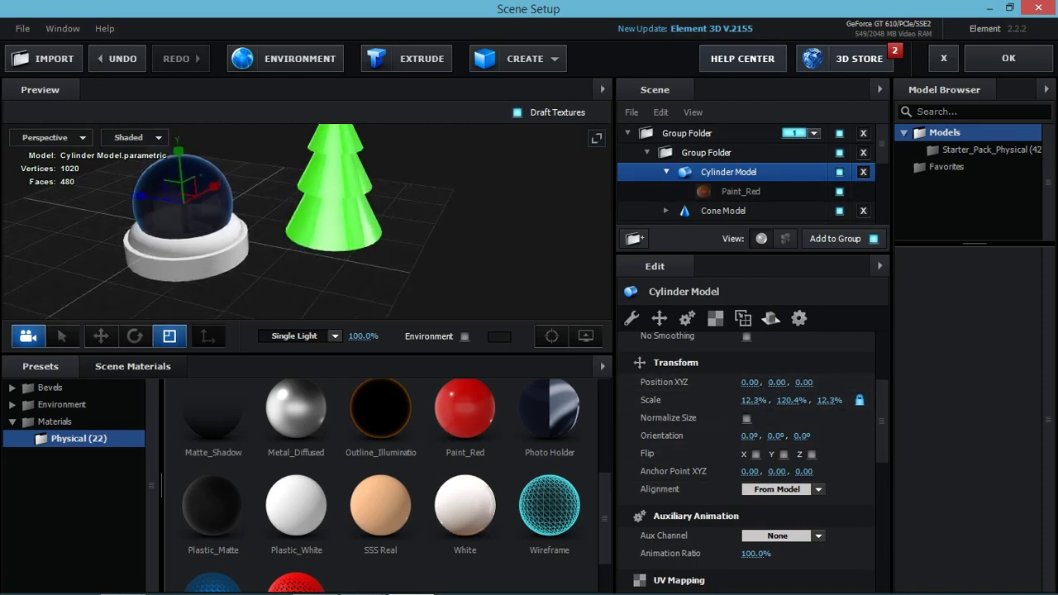
# Select the first tree Cone Model and set its Position Z to 0.
pyautogui.scroll(-2, 744, 173)
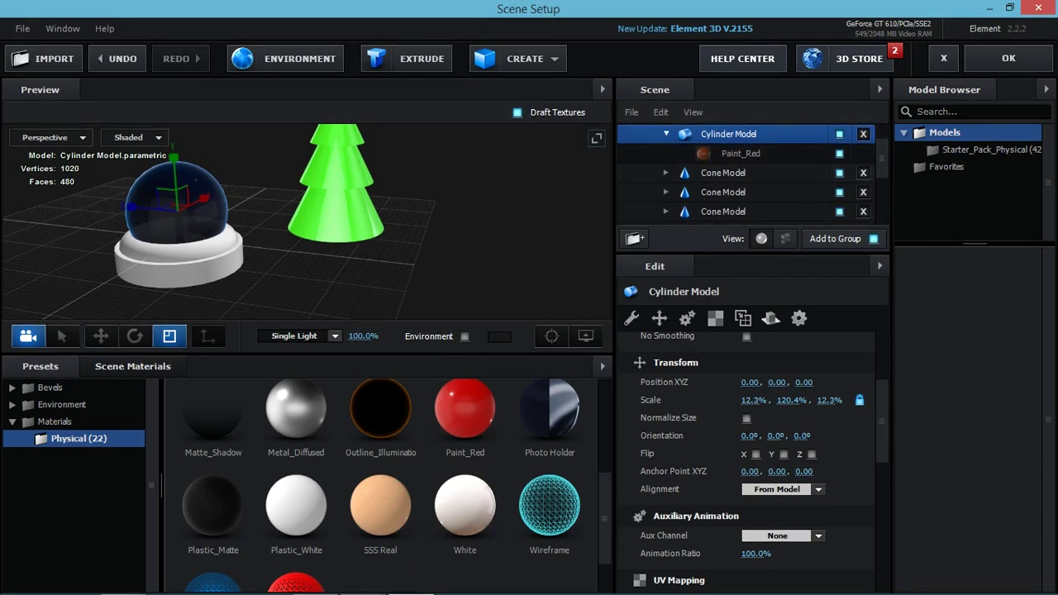
pyautogui.click(724, 173)
pyautogui.scroll(-3, 744, 174)
pyautogui.keyDown('ctrl'); pyautogui.click(723, 179); pyautogui.keyUp('ctrl')
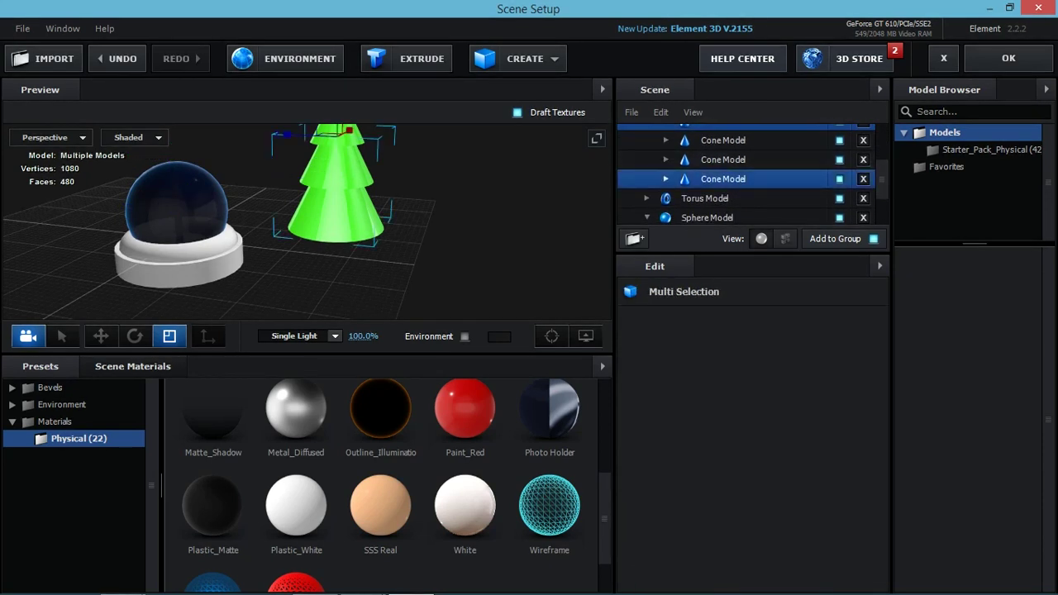
pyautogui.scroll(1, 744, 173)
pyautogui.scroll(1, 745, 173)
pyautogui.click(724, 162)
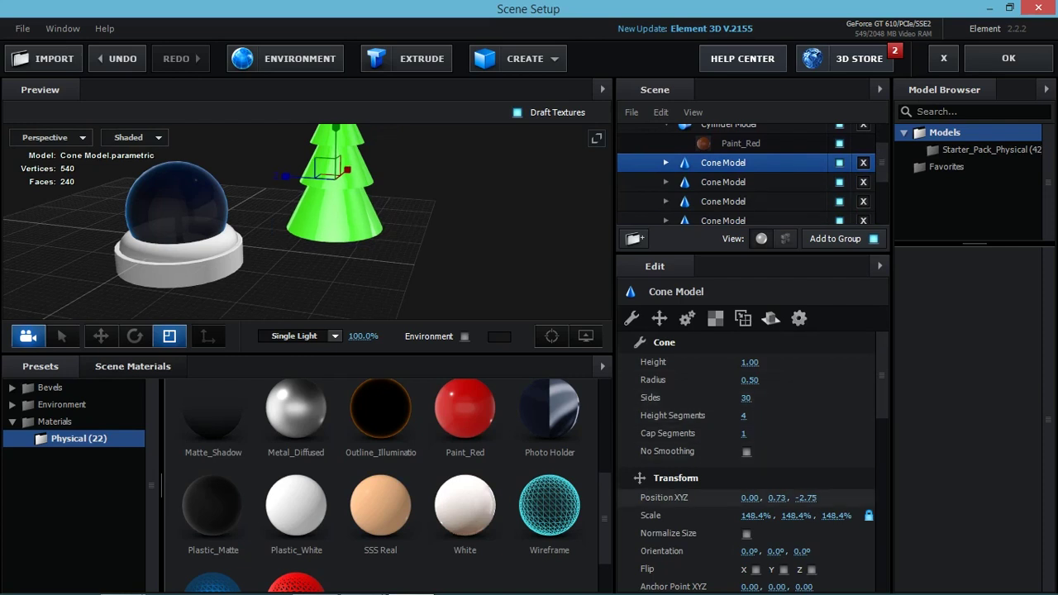
pyautogui.moveTo(806, 497); pyautogui.dragTo(808, 498)
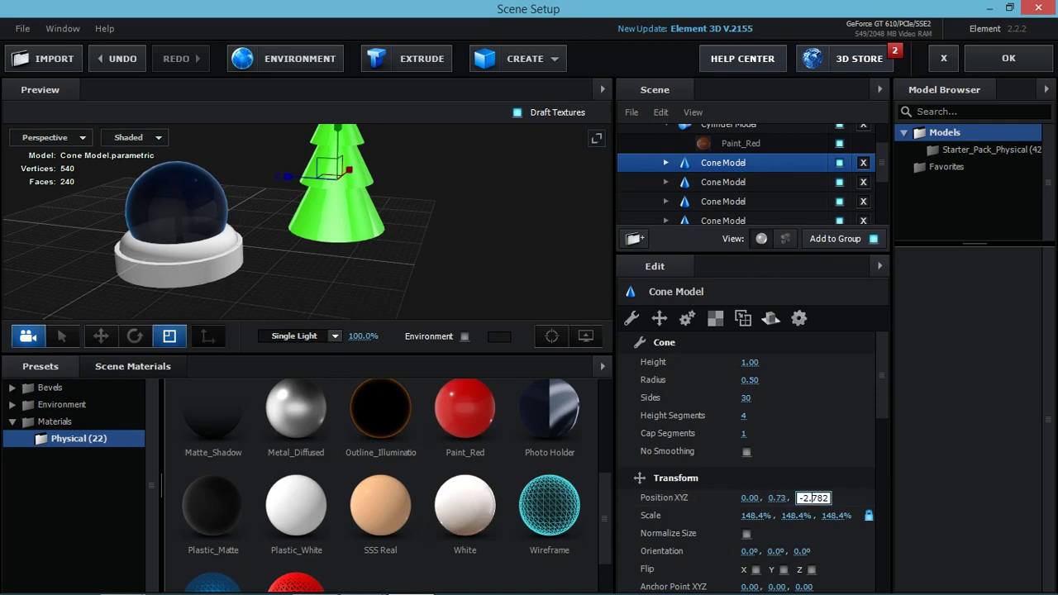
pyautogui.press('Return')
# Set Position Z to 0 on the remaining tree cones.
pyautogui.click(724, 182)
pyautogui.click(812, 498)
pyautogui.press('Return')
pyautogui.click(724, 201)
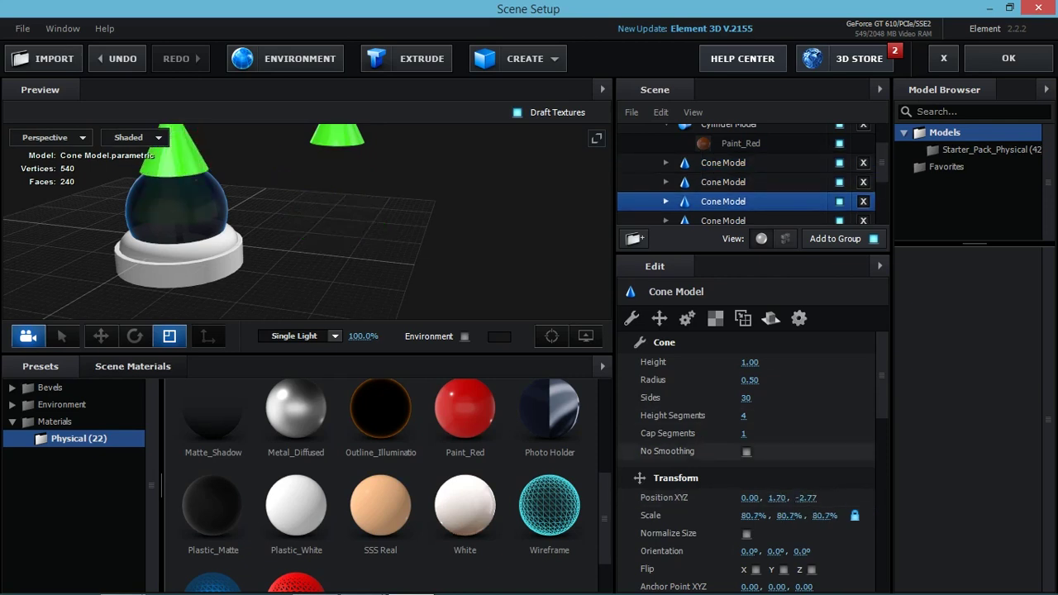
pyautogui.write('0')
pyautogui.press('Return')
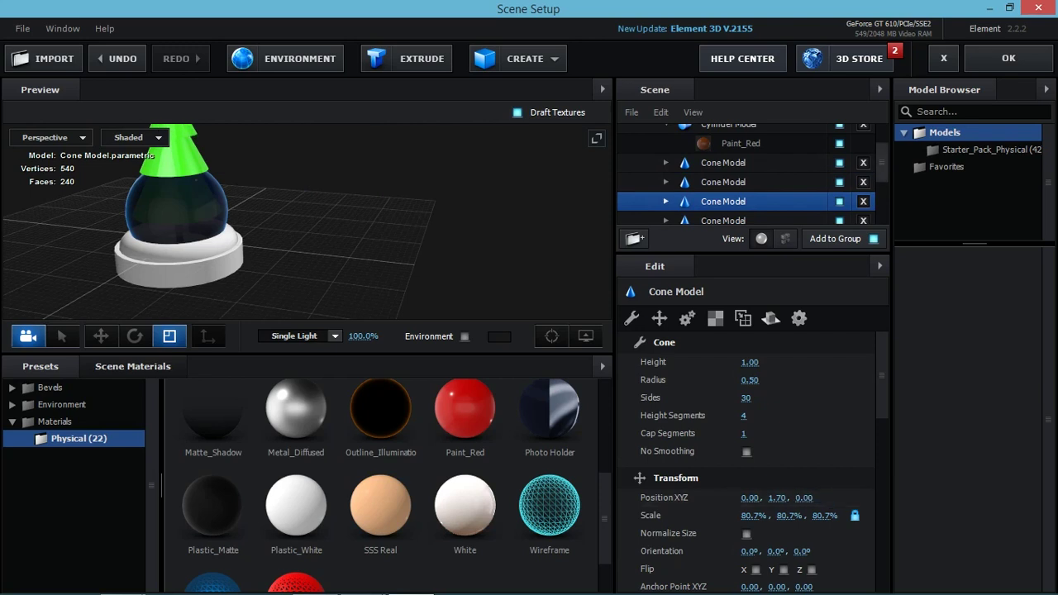
pyautogui.scroll(-1, 744, 174)
pyautogui.click(724, 175)
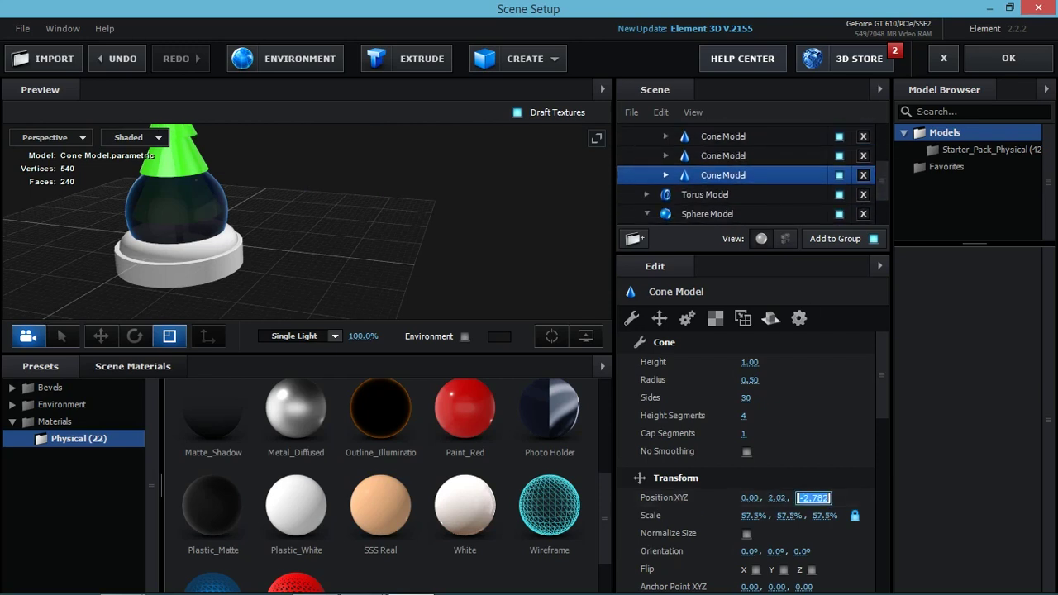
pyautogui.scroll(2, 745, 173)
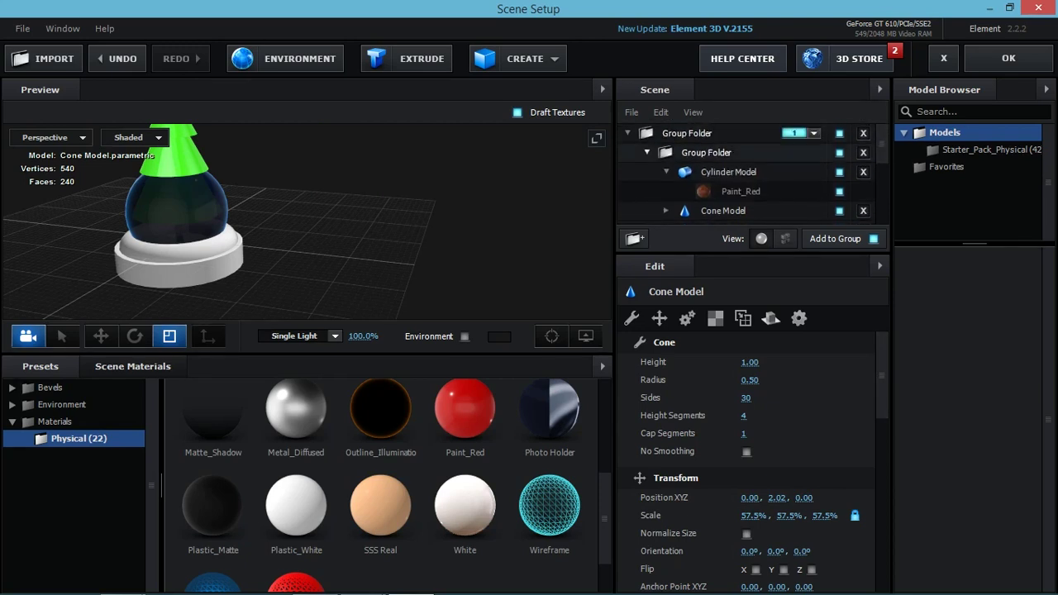
pyautogui.doubleClick(707, 152)
# Undo the group move and scale the tree group down to 24.9%.
pyautogui.click(686, 133)
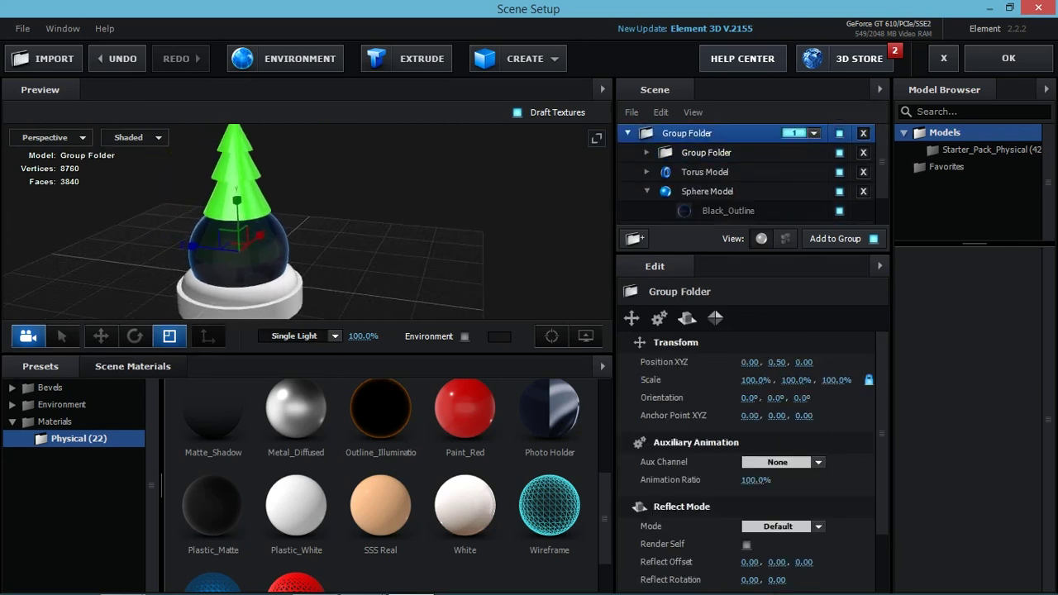
pyautogui.hotkey('ctrl', 'z')
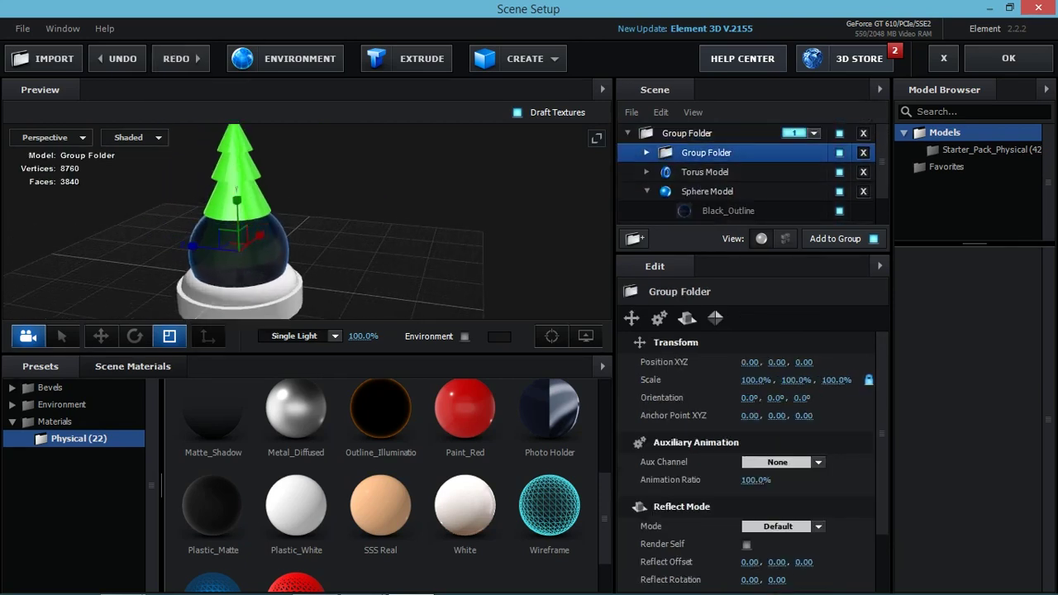
pyautogui.moveTo(755, 379); pyautogui.dragTo(723, 380)
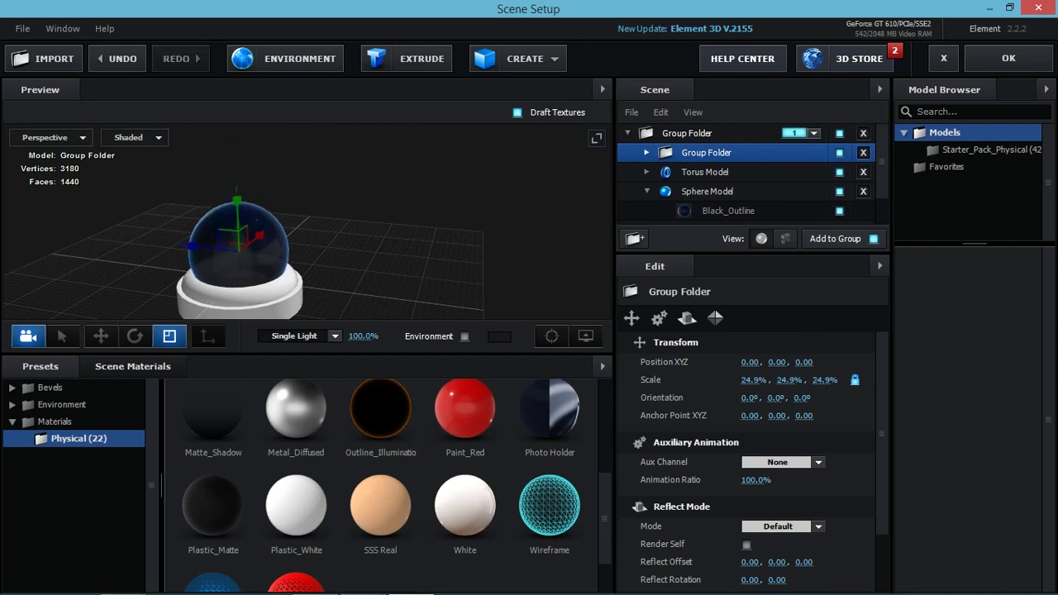
pyautogui.scroll(-1, 752, 174)
pyautogui.moveTo(239, 248); pyautogui.dragTo(315, 231)
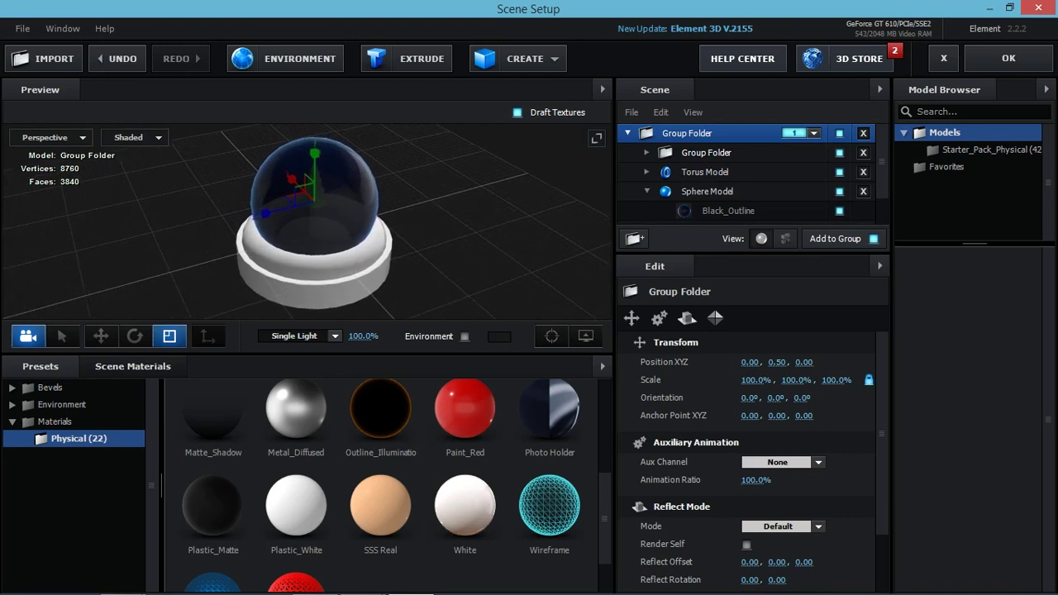
pyautogui.scroll(3, 314, 224)
# Hide the glass Sphere Model so the tree inside is visible.
pyautogui.click(706, 152)
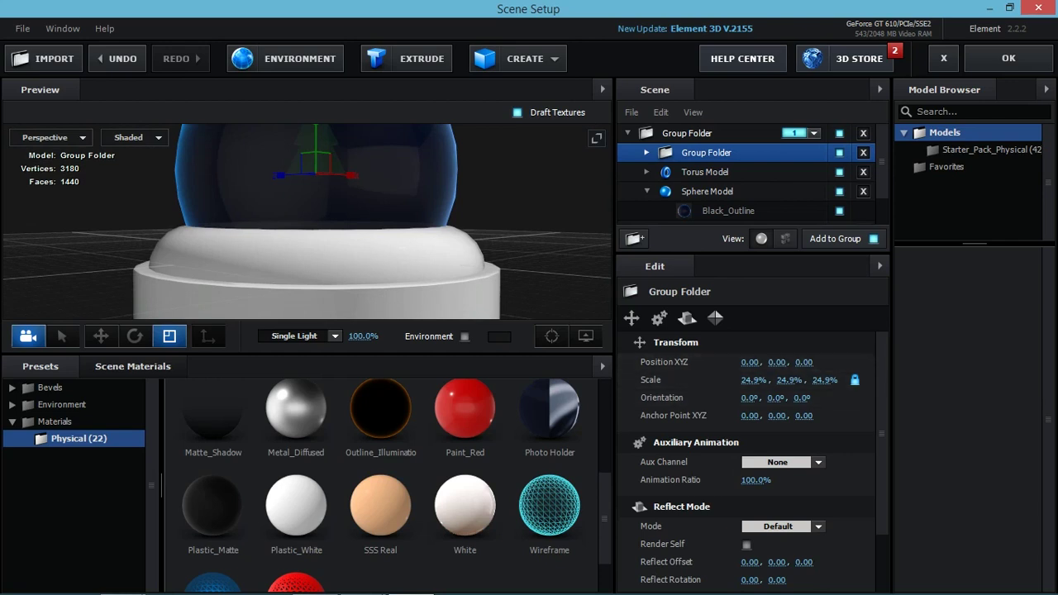
pyautogui.click(839, 191)
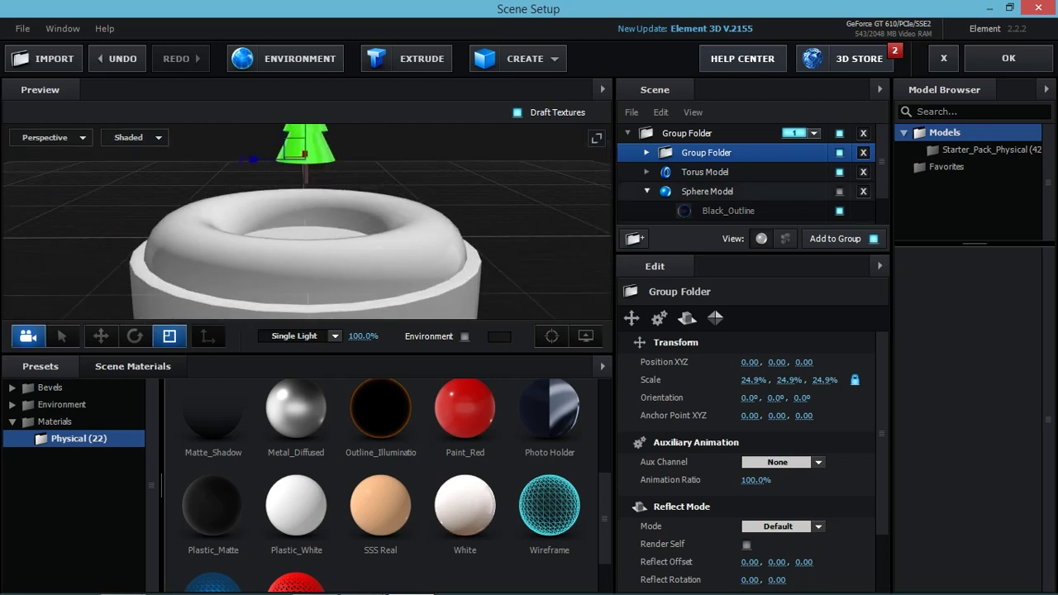
pyautogui.click(707, 191)
# Duplicate the base Cylinder Model.
pyautogui.scroll(-1, 744, 174)
pyautogui.click(709, 196)
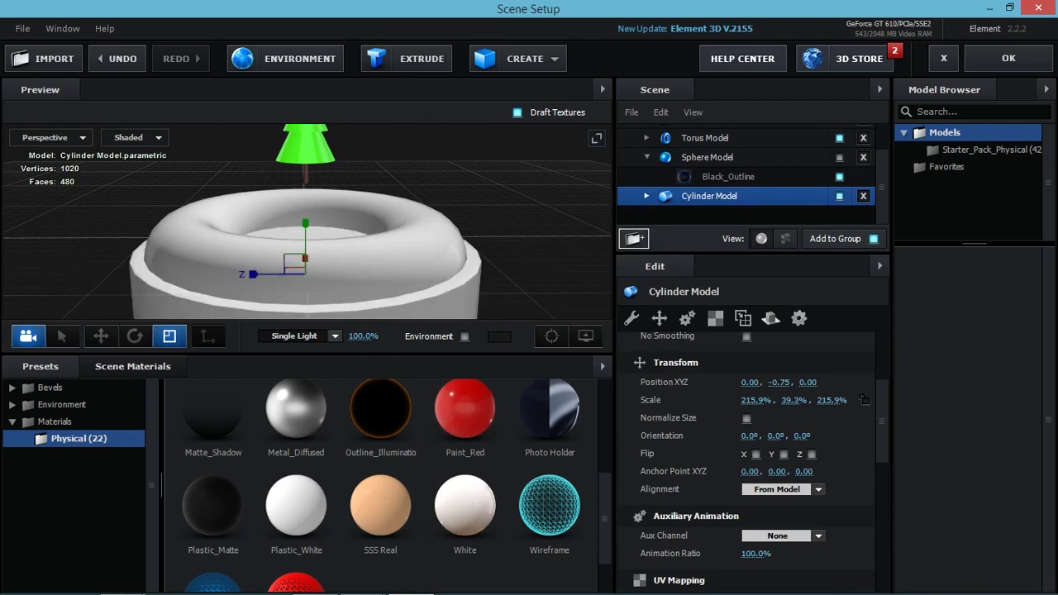
pyautogui.rightClick(736, 196)
pyautogui.click(769, 268)
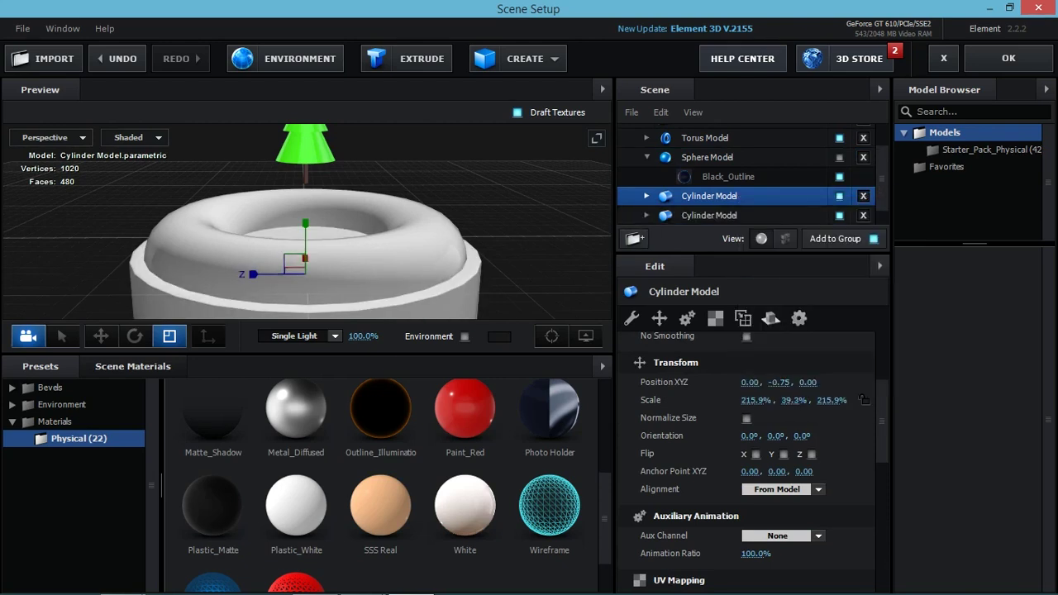
pyautogui.hotkey('ctrl', 'z')
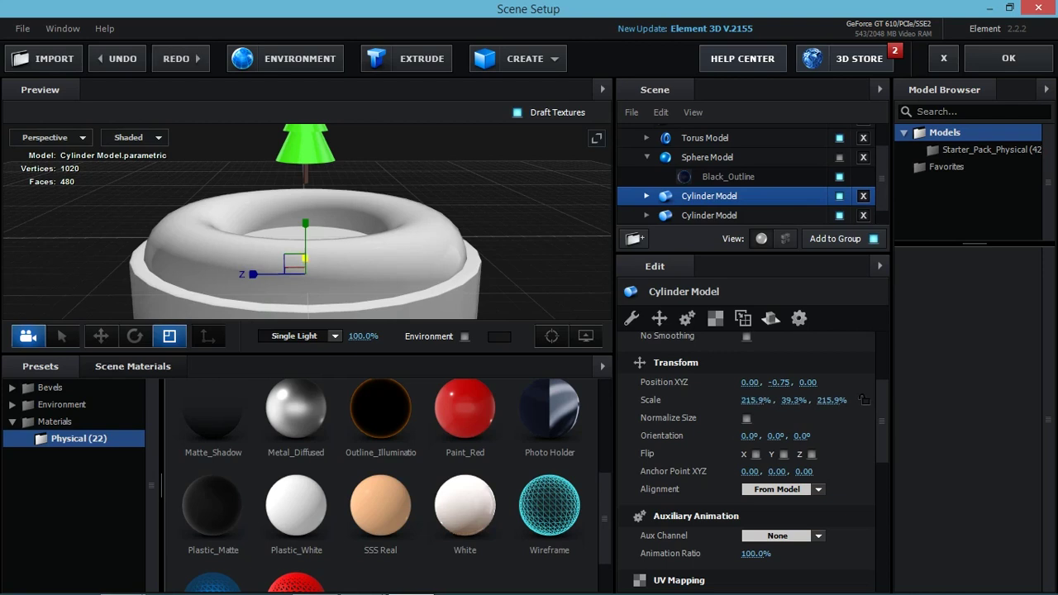
pyautogui.hotkey('ctrl', 'z')
# Rescale the cylinder copy to 125.4%, 26.7%, 146.5% and place it at Y -0.55.
pyautogui.moveTo(755, 401); pyautogui.dragTo(728, 400)
pyautogui.click(101, 336)
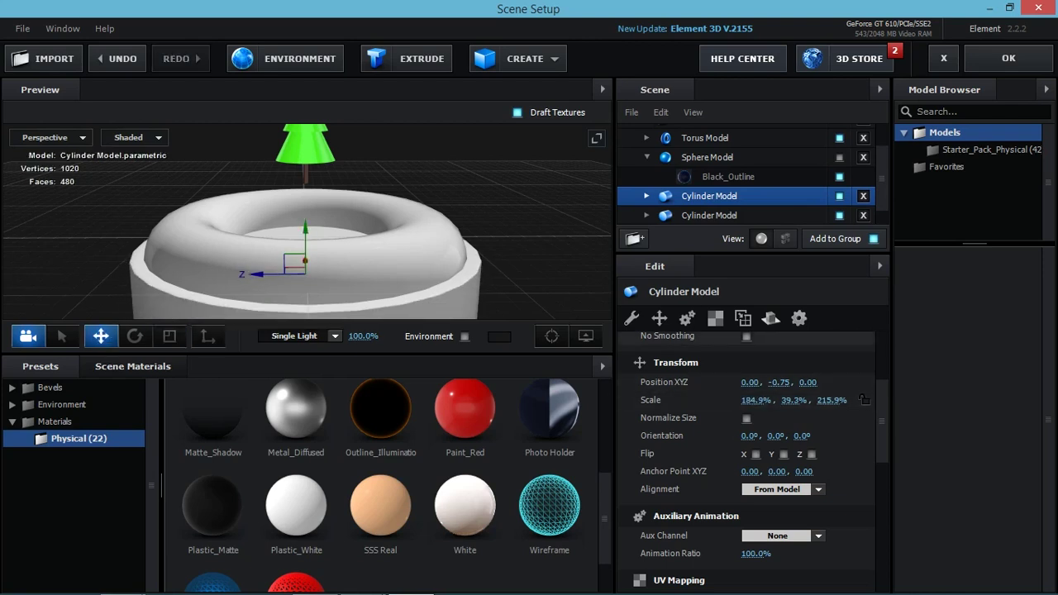
pyautogui.moveTo(305, 206); pyautogui.dragTo(305, 178)
pyautogui.hotkey('ctrl', 'z')
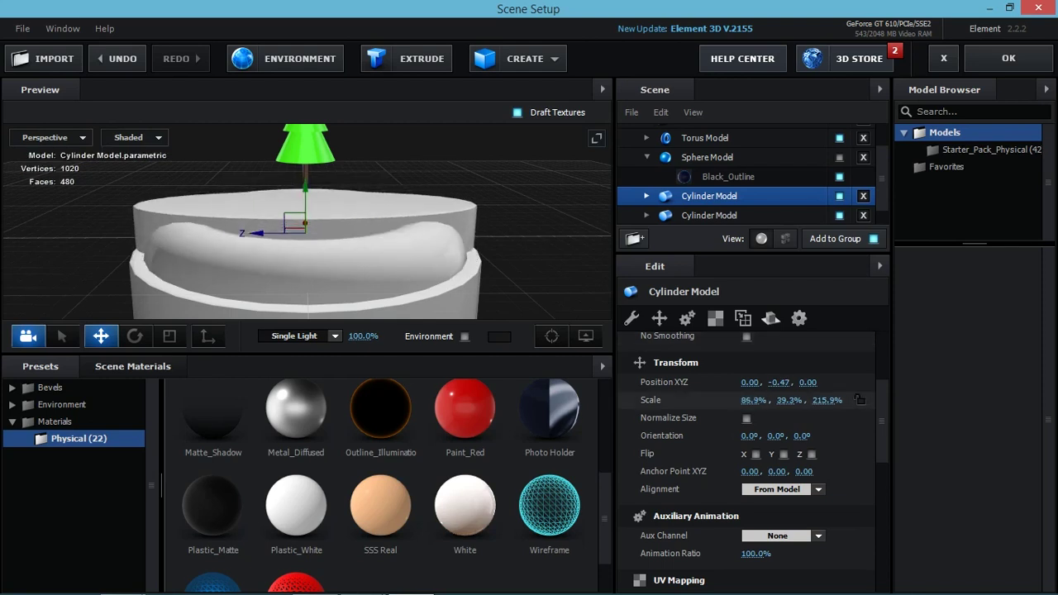
pyautogui.hotkey('ctrl', 'z')
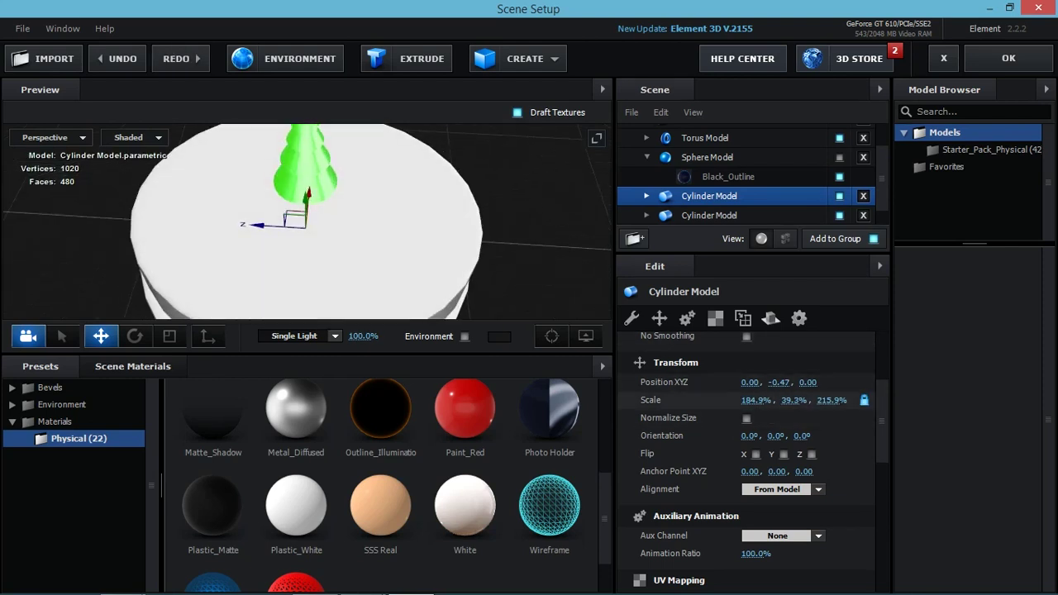
pyautogui.moveTo(755, 400); pyautogui.dragTo(748, 400)
pyautogui.moveTo(306, 248); pyautogui.dragTo(306, 211)
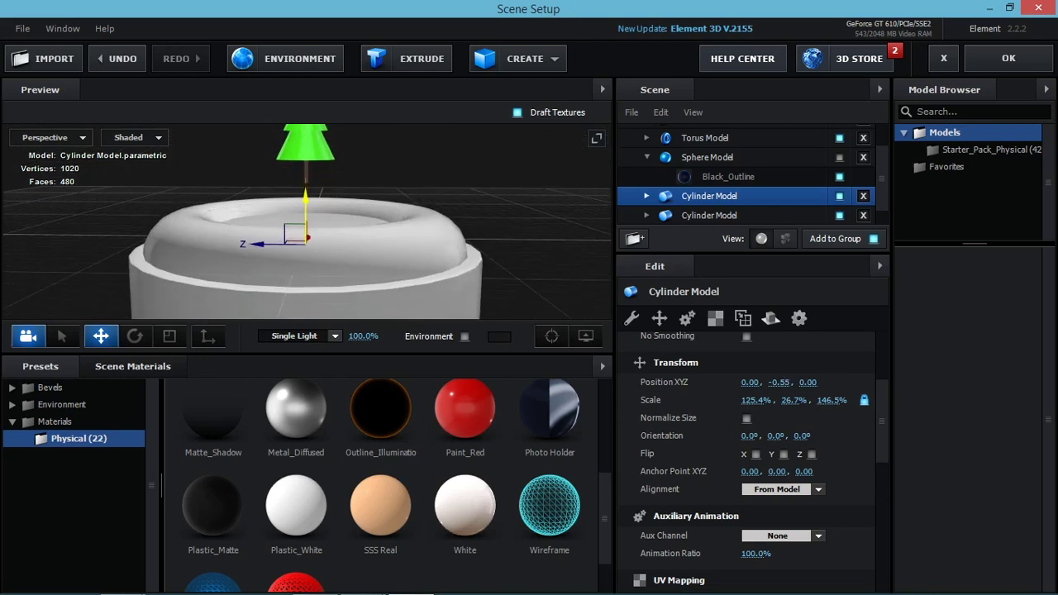
pyautogui.hotkey('ctrl', 'g')
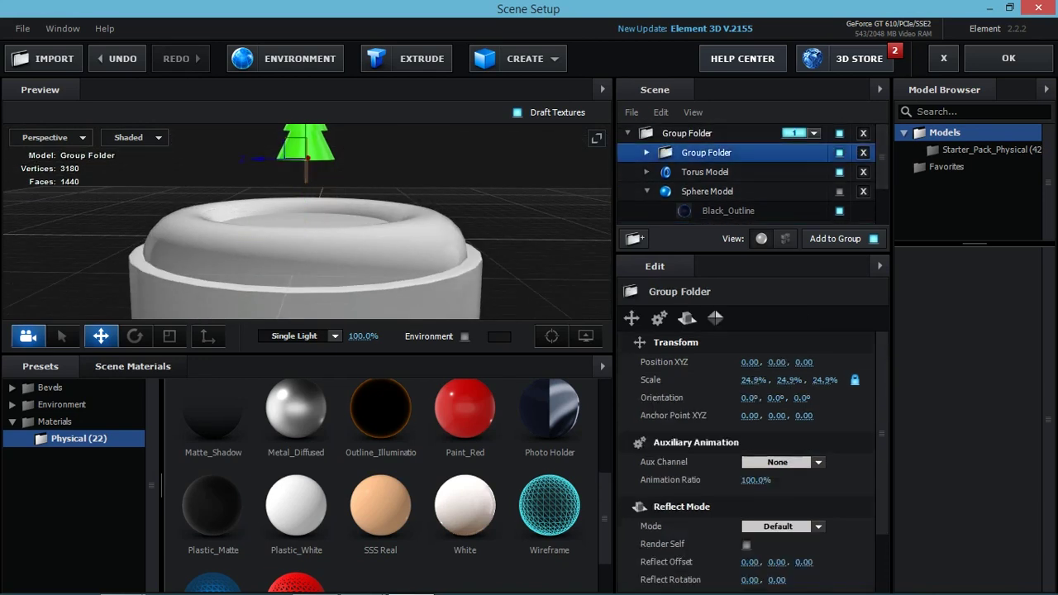
# Lower the tree group onto the torus and shift it off-centre on the base.
pyautogui.moveTo(306, 165); pyautogui.dragTo(306, 210)
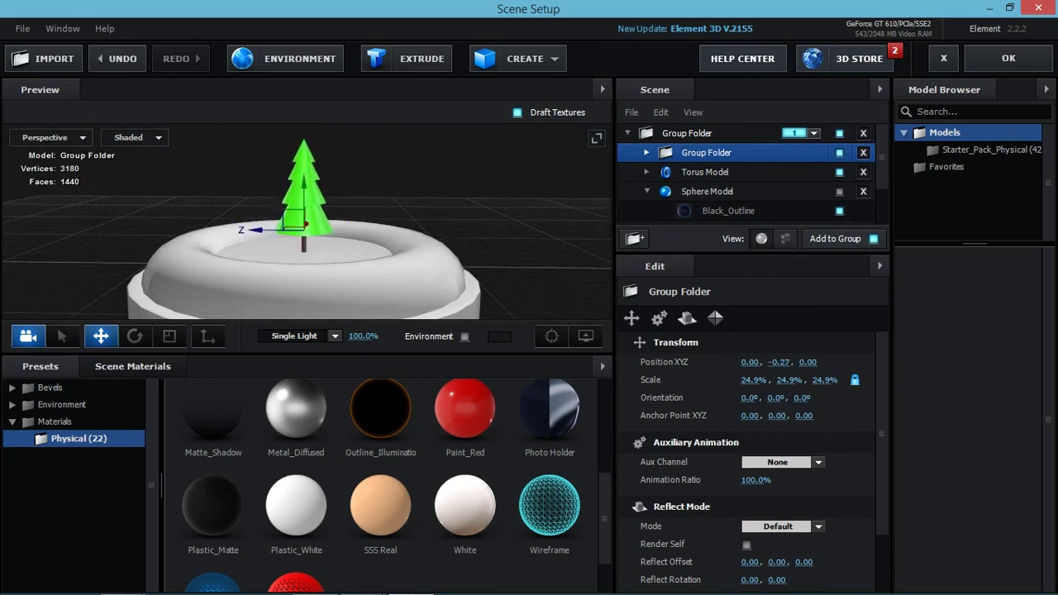
pyautogui.moveTo(331, 248); pyautogui.dragTo(331, 289)
pyautogui.moveTo(244, 198); pyautogui.dragTo(228, 184)
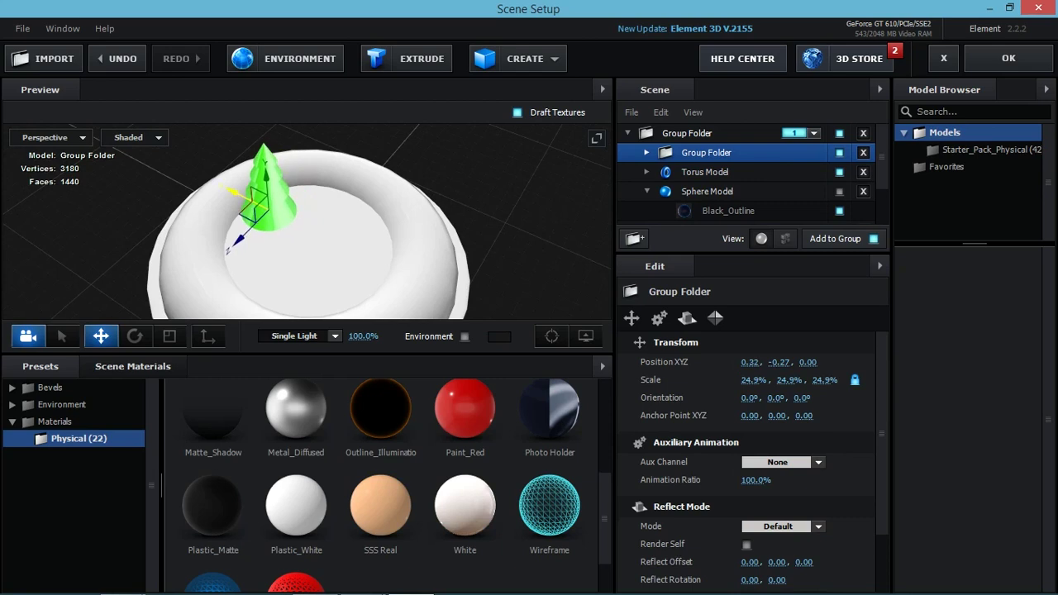
pyautogui.moveTo(372, 281); pyautogui.dragTo(372, 215)
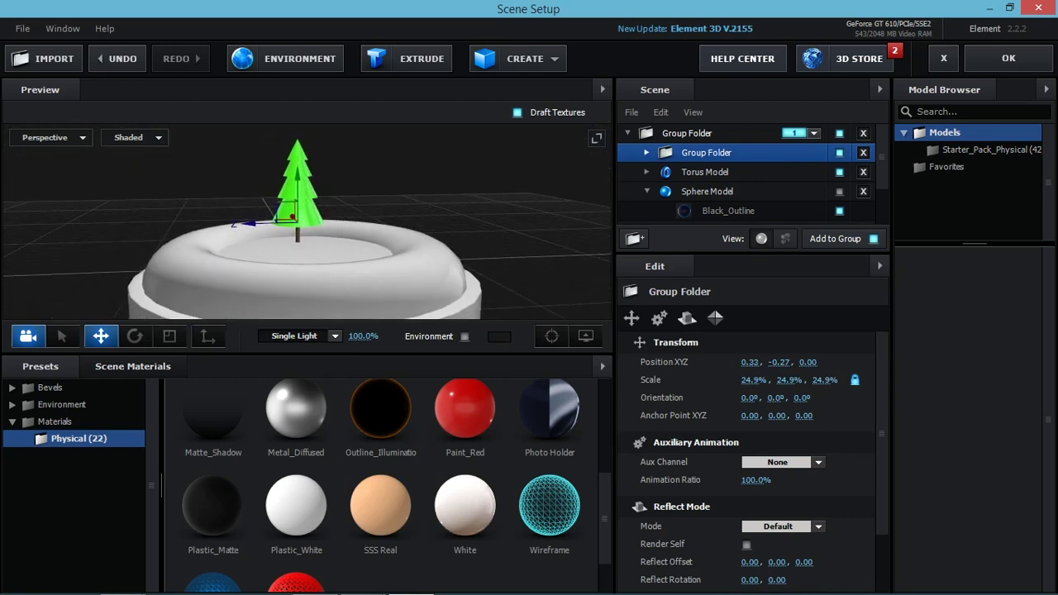
pyautogui.moveTo(248, 221); pyautogui.dragTo(234, 217)
pyautogui.moveTo(331, 248); pyautogui.dragTo(298, 248)
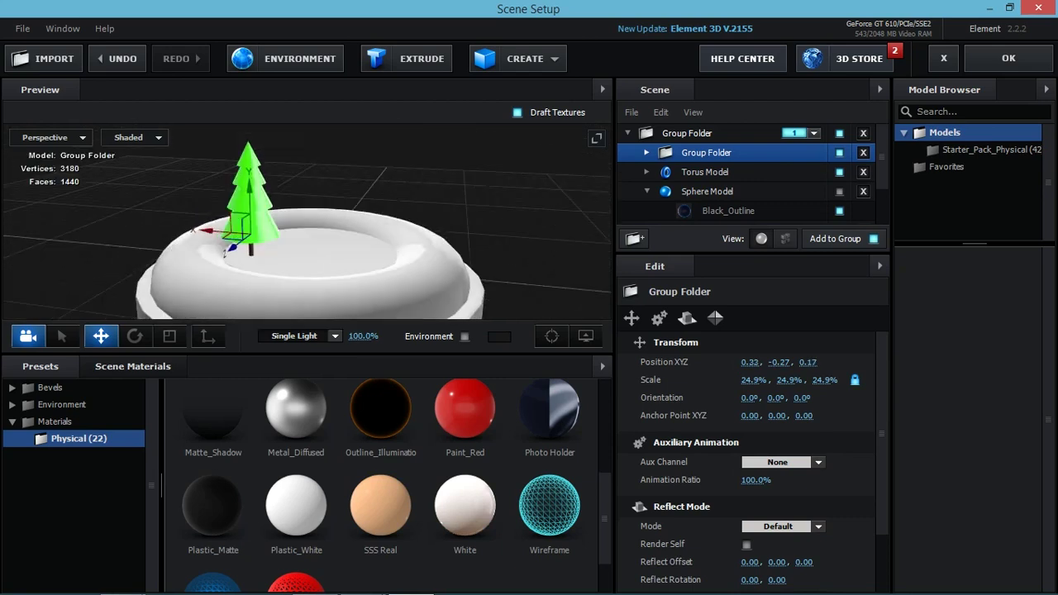
pyautogui.moveTo(224, 252); pyautogui.dragTo(238, 240)
pyautogui.moveTo(347, 273); pyautogui.dragTo(355, 248)
# Scale the tree group up to 34.5%.
pyautogui.press('r')
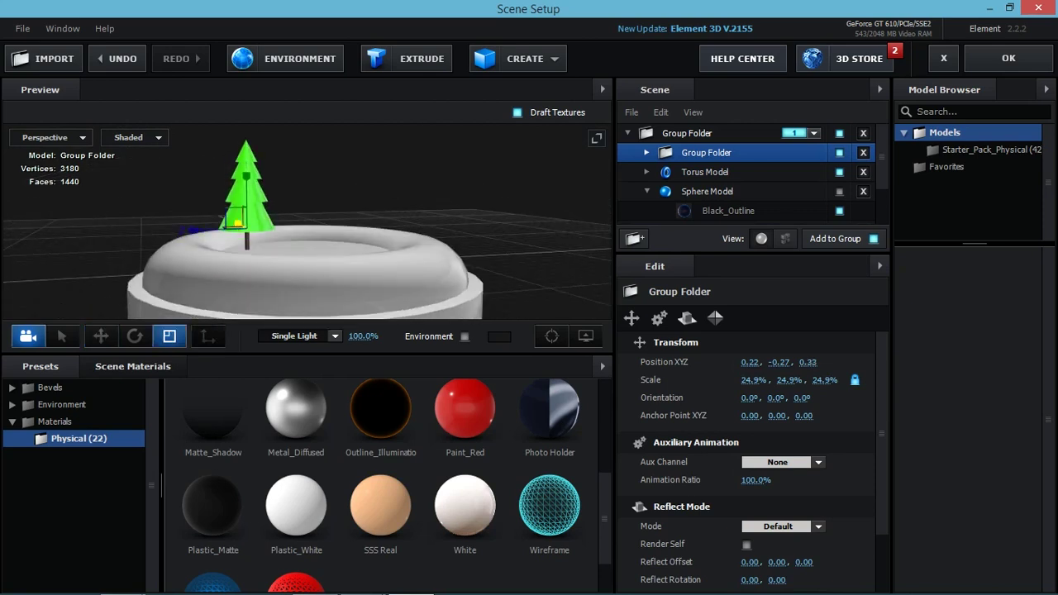
pyautogui.moveTo(238, 222); pyautogui.dragTo(223, 222)
pyautogui.hotkey('ctrl', 'z')
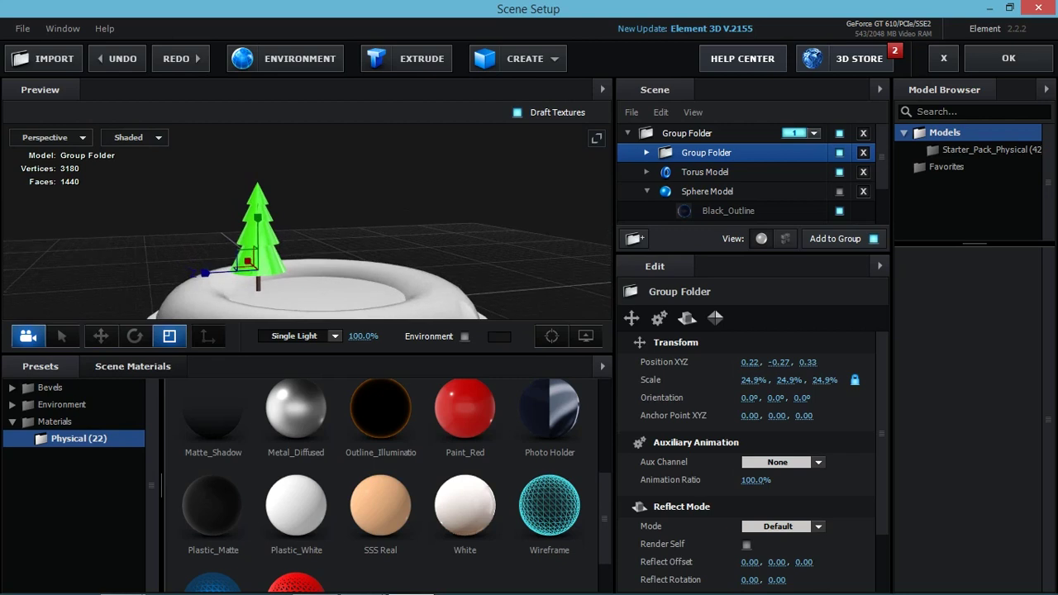
pyautogui.moveTo(252, 225); pyautogui.dragTo(273, 198)
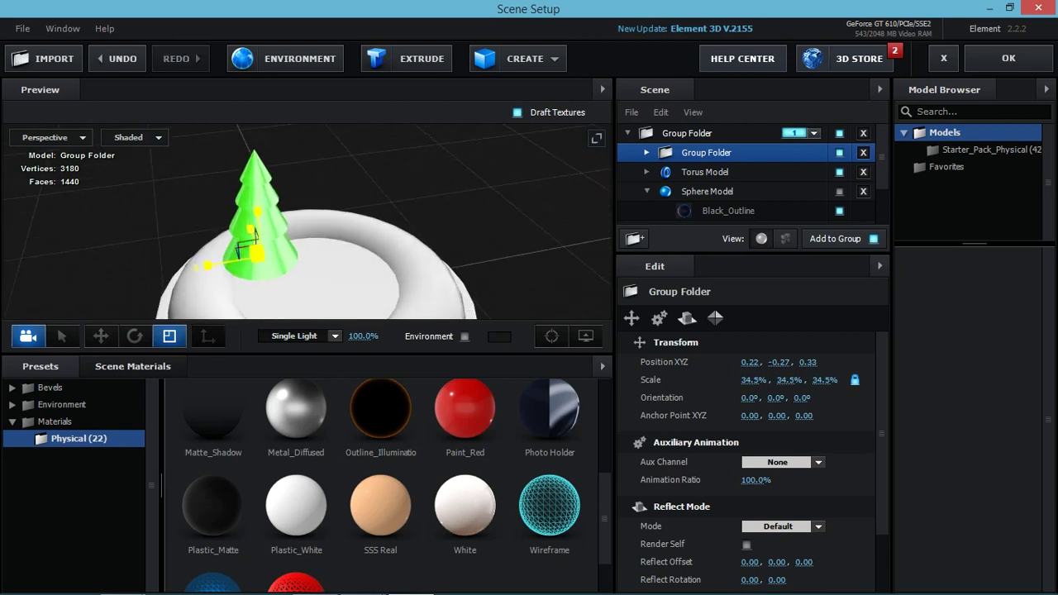
pyautogui.moveTo(372, 273); pyautogui.dragTo(372, 248)
pyautogui.click(687, 133)
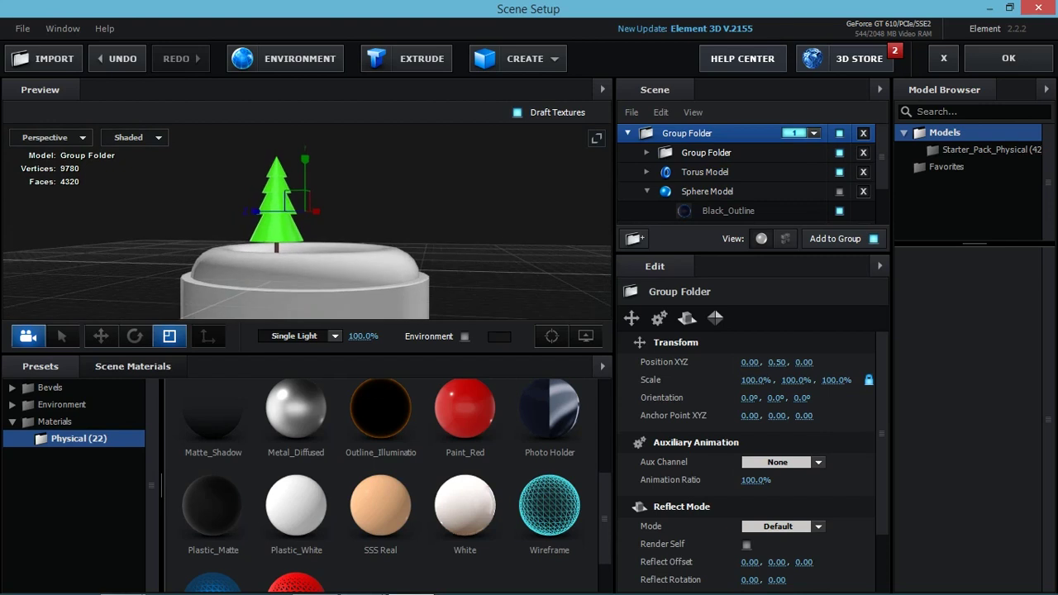
pyautogui.moveTo(281, 199); pyautogui.dragTo(191, 191)
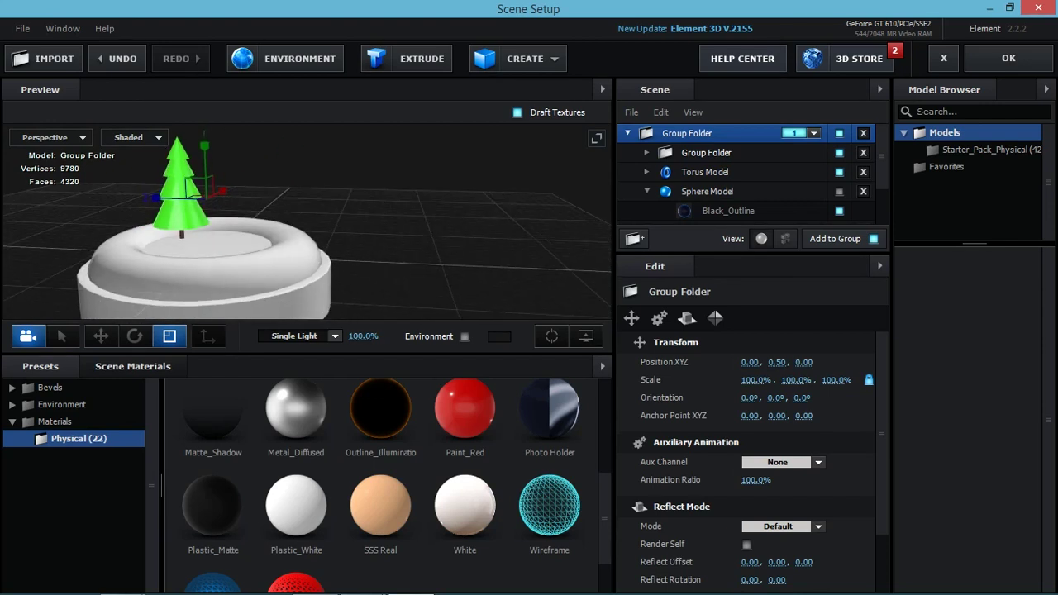
# Add a sphere and move it into the tree's Group Folder as the snowman body.
pyautogui.click(518, 58)
pyautogui.click(534, 94)
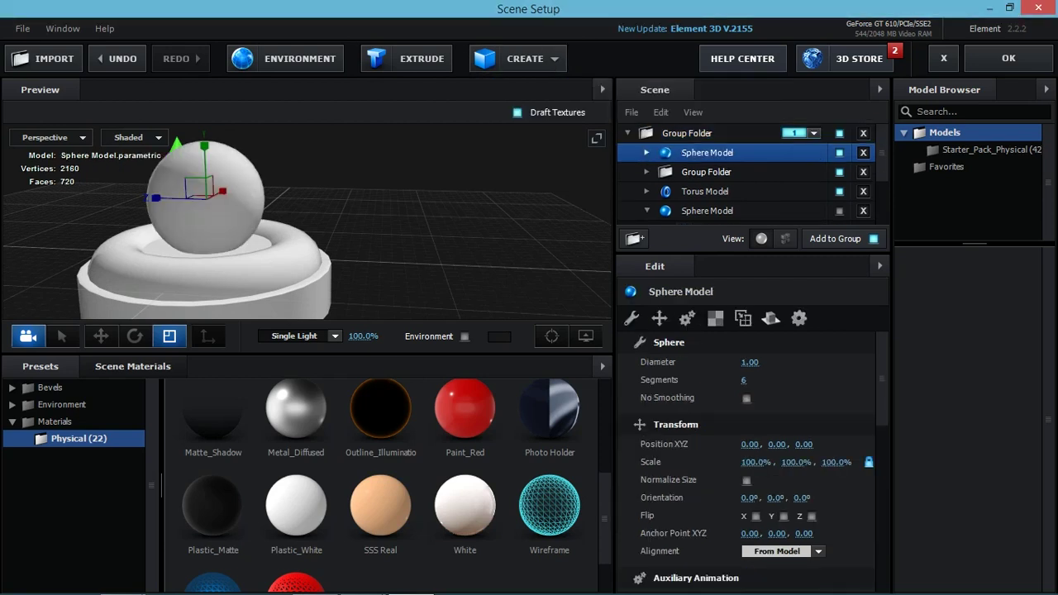
pyautogui.moveTo(707, 152); pyautogui.dragTo(706, 172)
pyautogui.click(726, 172)
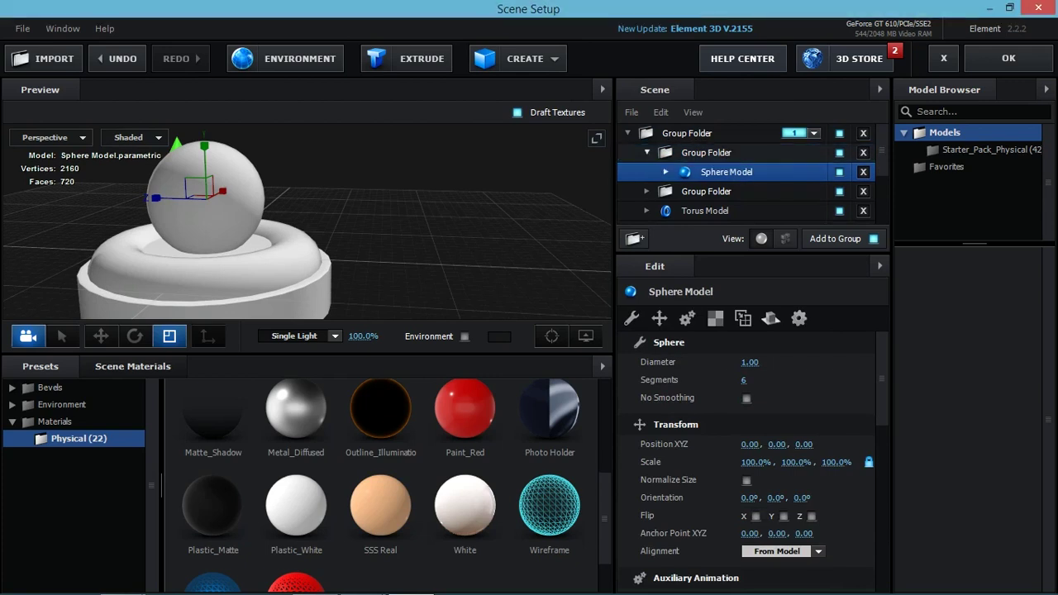
pyautogui.press('w')
pyautogui.moveTo(804, 444); pyautogui.dragTo(769, 444)
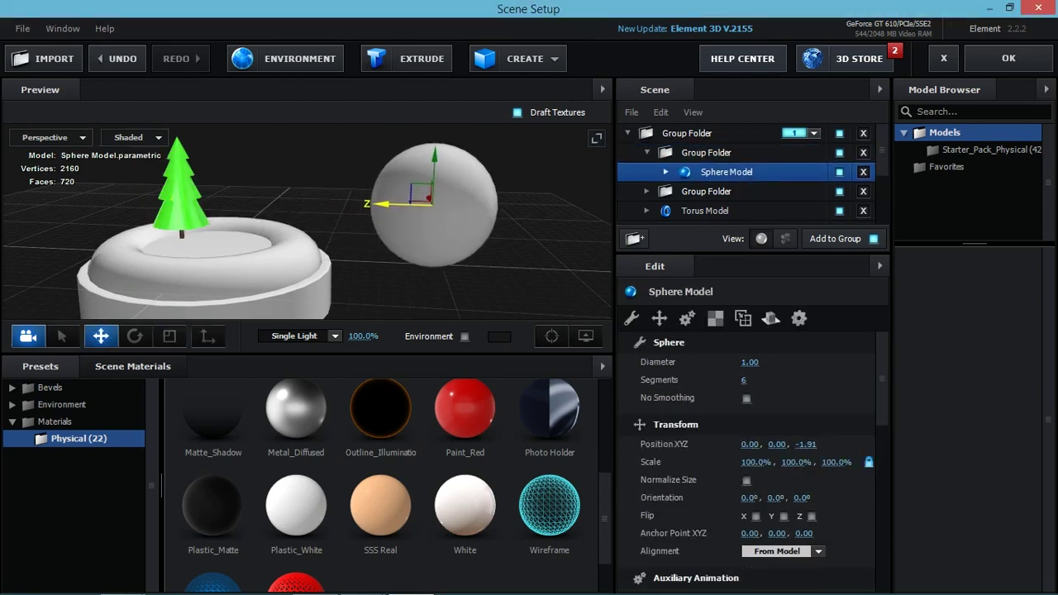
pyautogui.hotkey('ctrl', 'z')
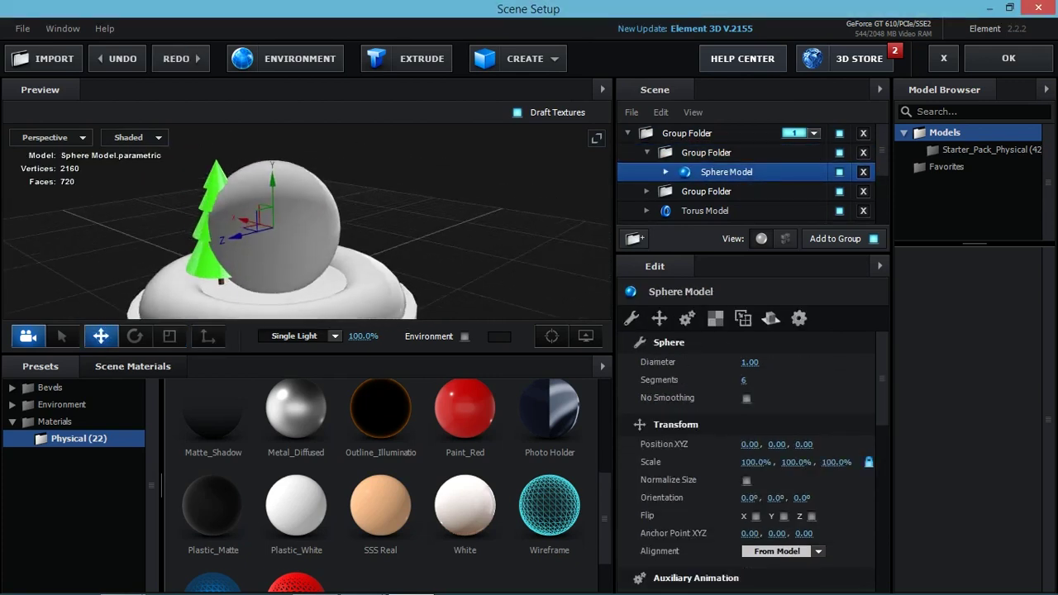
# Duplicate the sphere into a 68.7% head raised to Y 0.65, then add a tube.
pyautogui.hotkey('ctrl', 'd')
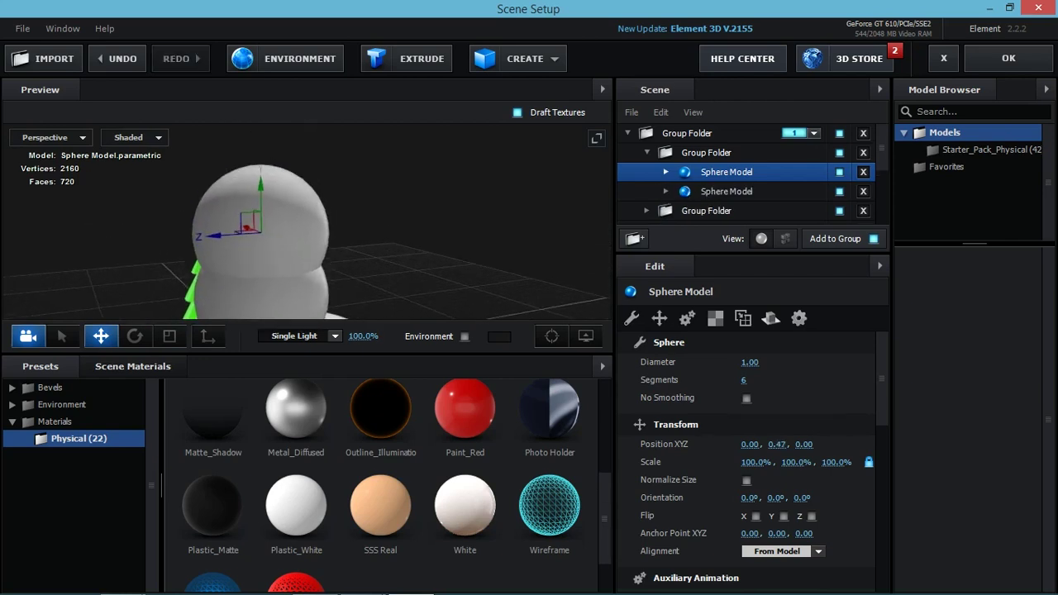
pyautogui.press('r')
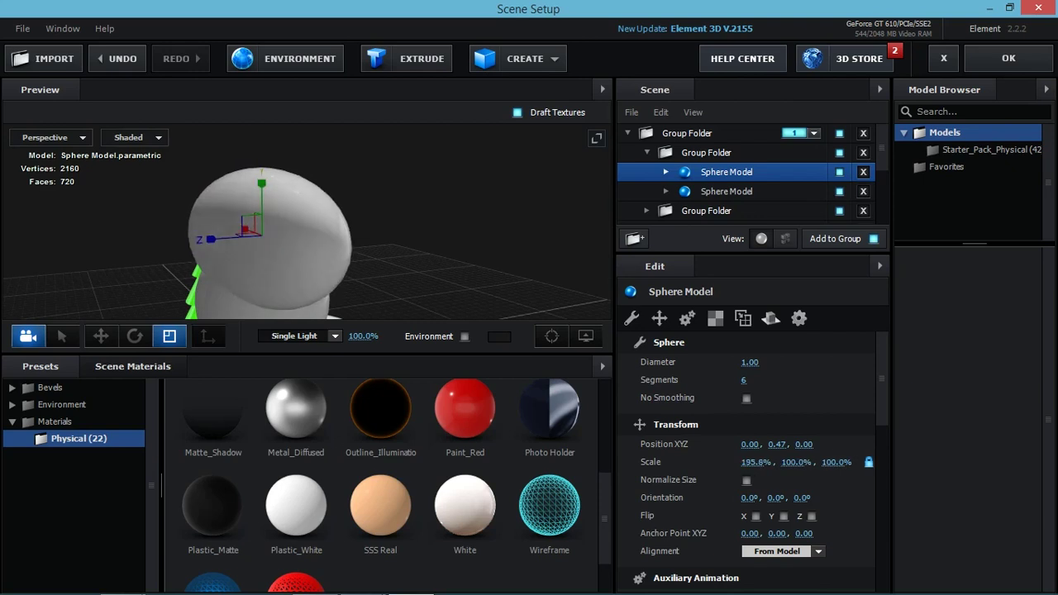
pyautogui.hotkey('ctrl', 'z')
pyautogui.hotkey('ctrl', 'shift', 'z')
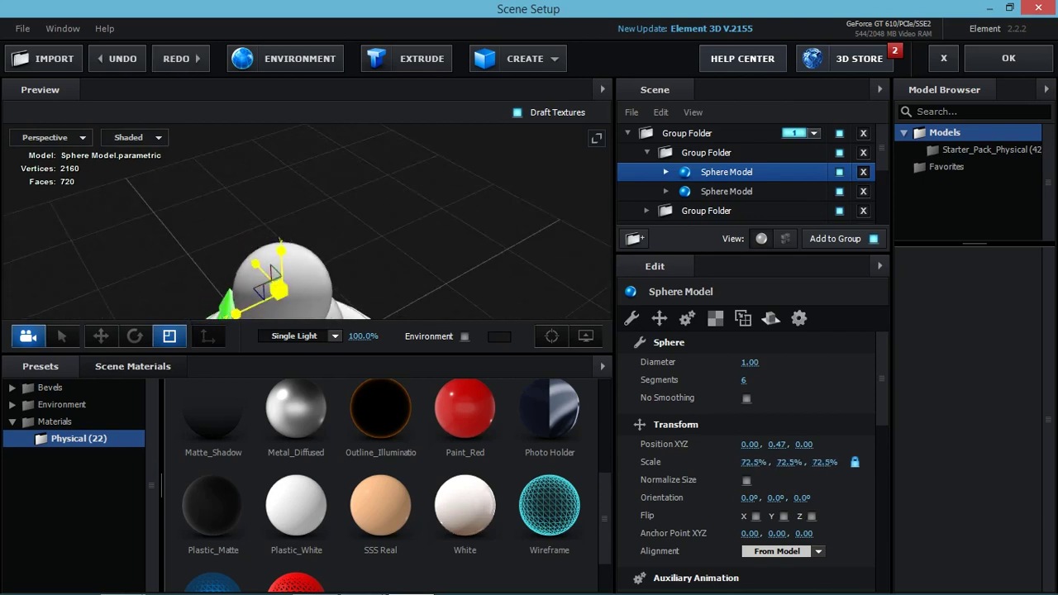
pyautogui.press('w')
pyautogui.moveTo(777, 444); pyautogui.dragTo(794, 444)
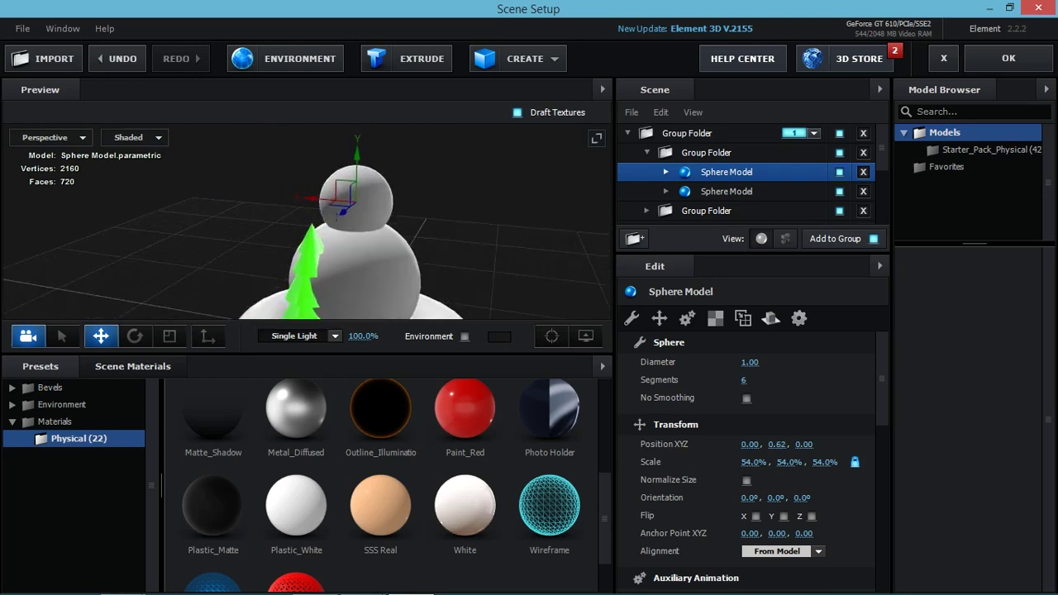
pyautogui.press('r')
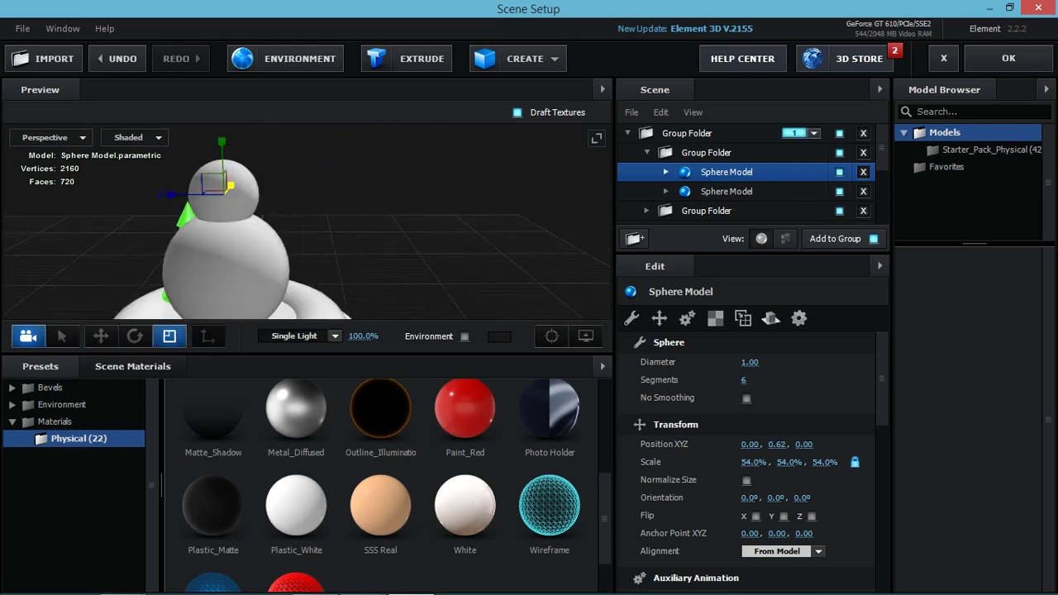
pyautogui.moveTo(749, 463); pyautogui.dragTo(766, 463)
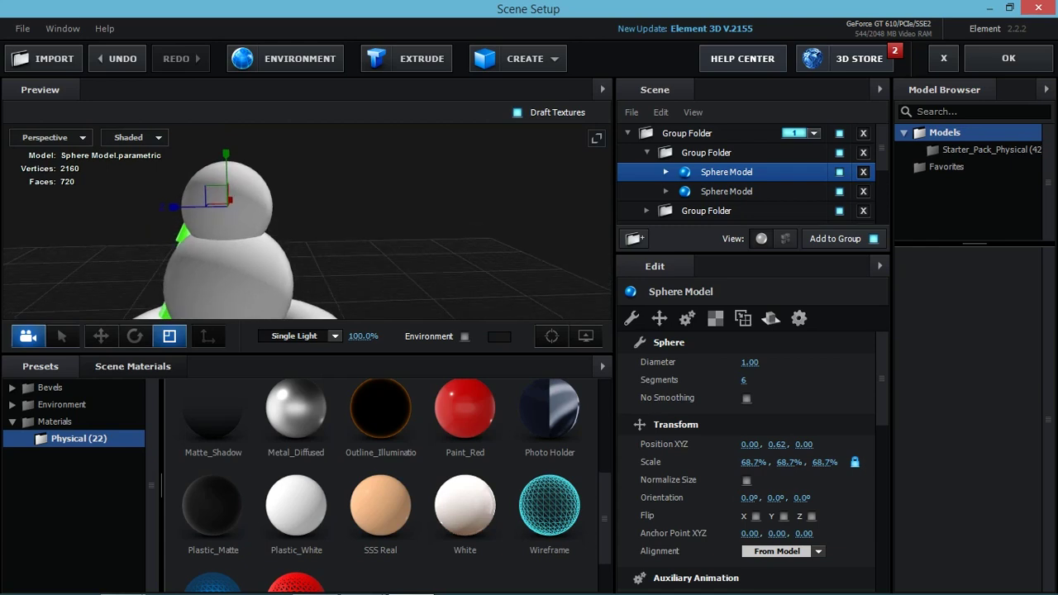
pyautogui.press('w')
pyautogui.moveTo(226, 169); pyautogui.dragTo(226, 166)
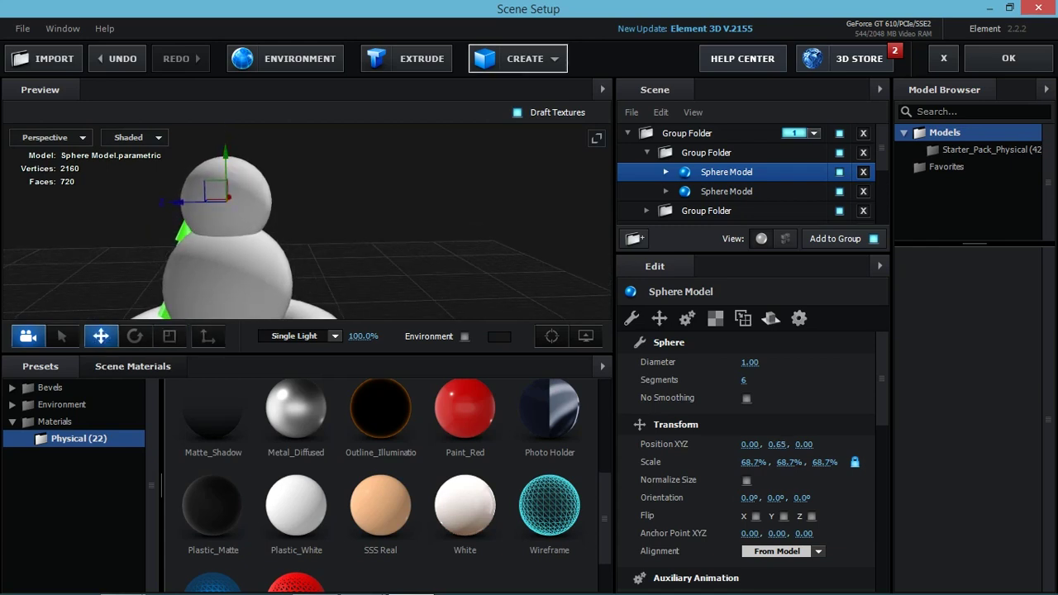
pyautogui.click(518, 58)
pyautogui.click(608, 92)
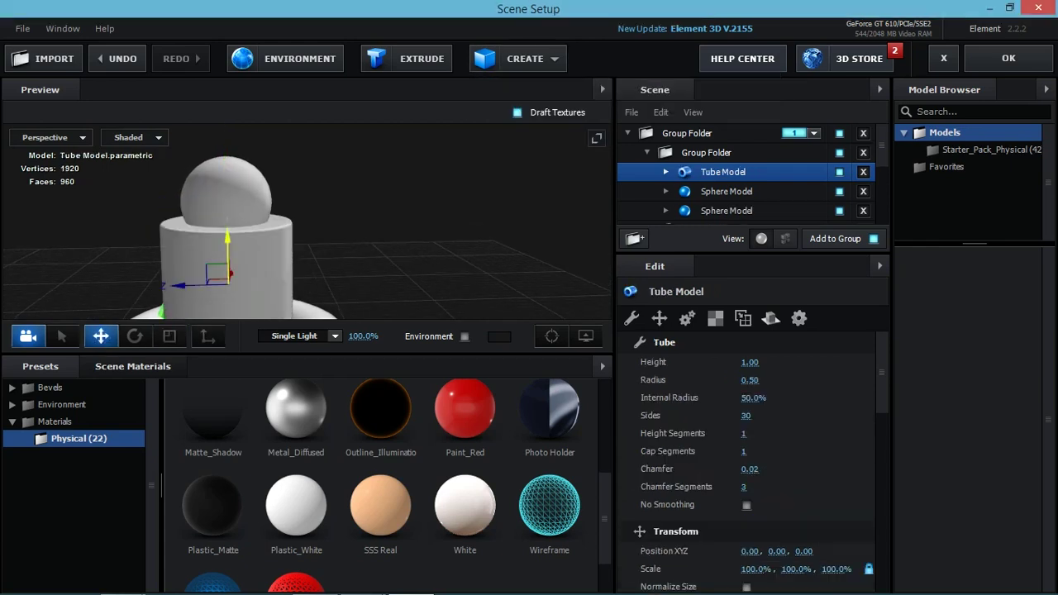
# Flatten the tube into a thin neck ring scaled 64.0%, 13.8%, 64.0%.
pyautogui.press('r')
pyautogui.moveTo(228, 234)
pyautogui.mouseDown()
pyautogui.moveTo(227, 281)
pyautogui.moveTo(226, 149)
pyautogui.mouseUp()
pyautogui.press('w')
pyautogui.press('r')
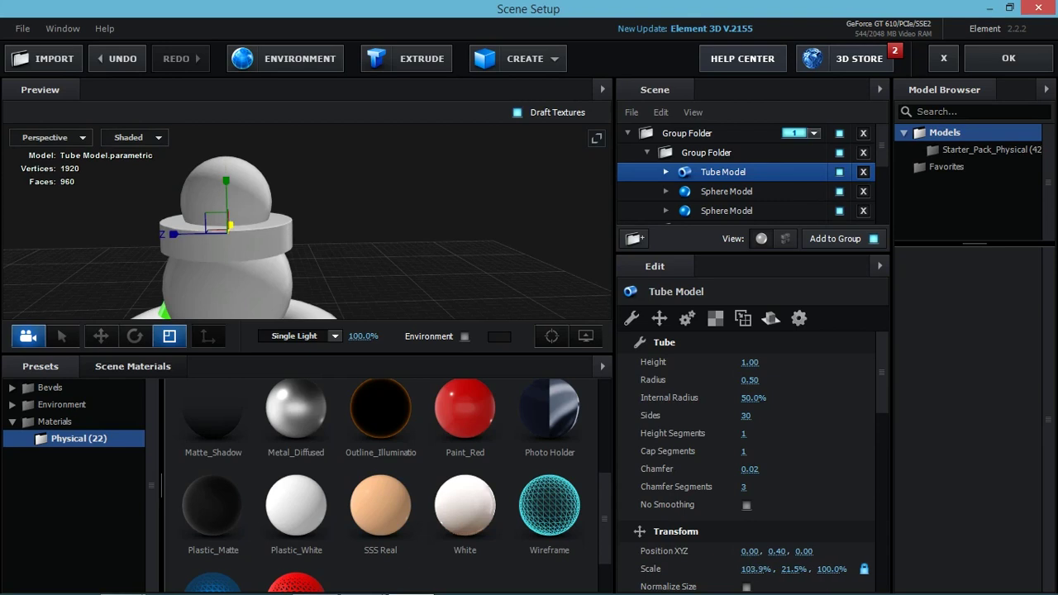
pyautogui.hotkey('ctrl', 'z')
pyautogui.moveTo(230, 248); pyautogui.dragTo(245, 275)
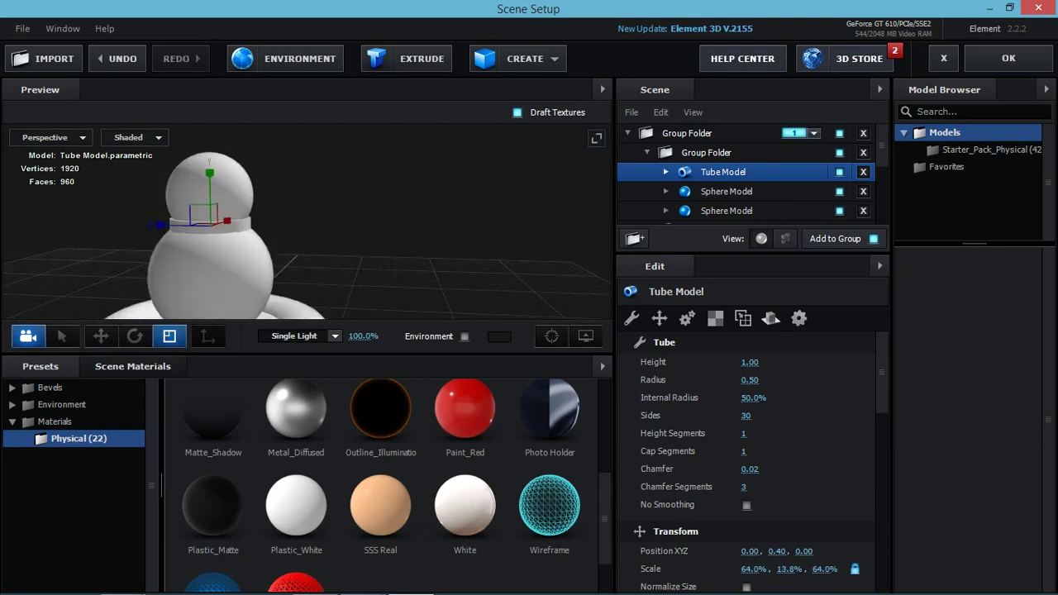
# Make the ring red with Paint_Red and raise a ring to Y 0.89 on the head.
pyautogui.moveTo(465, 408); pyautogui.dragTo(724, 172)
pyautogui.click(666, 172)
pyautogui.moveTo(248, 248)
pyautogui.mouseDown()
pyautogui.moveTo(281, 248)
pyautogui.moveTo(223, 248)
pyautogui.mouseUp()
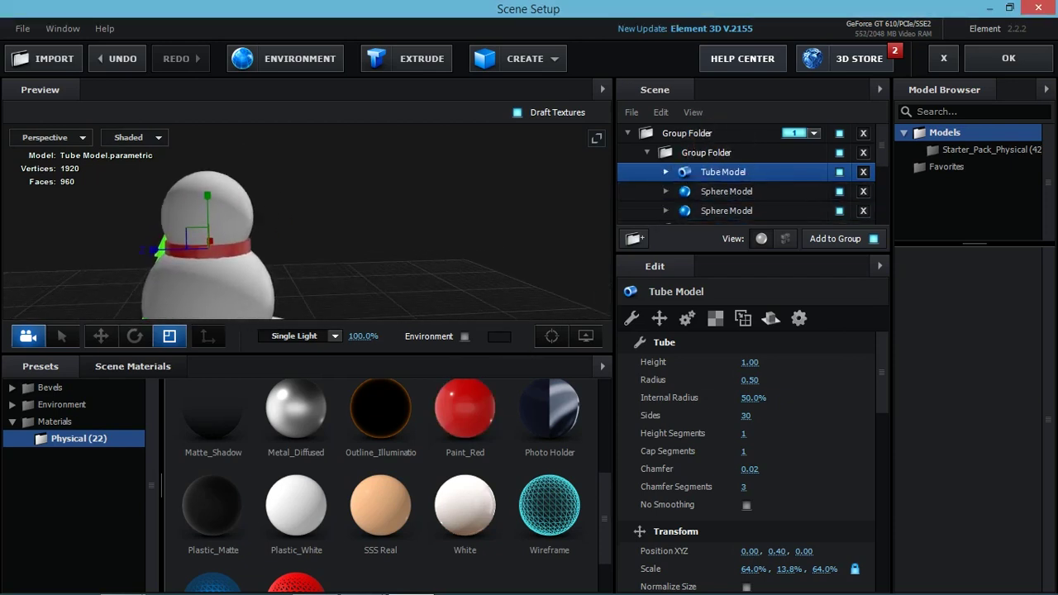
pyautogui.press('w')
pyautogui.moveTo(206, 215); pyautogui.dragTo(207, 153)
pyautogui.moveTo(248, 248); pyautogui.dragTo(231, 248)
# Add a cone above the snowman and scale it to 55%.
pyautogui.click(518, 57)
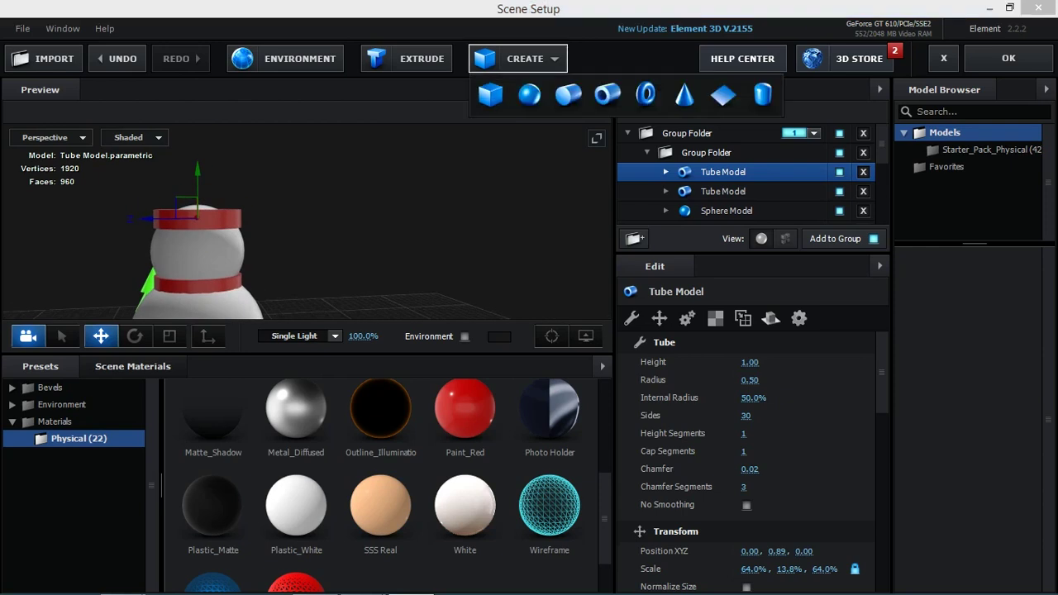
pyautogui.click(684, 94)
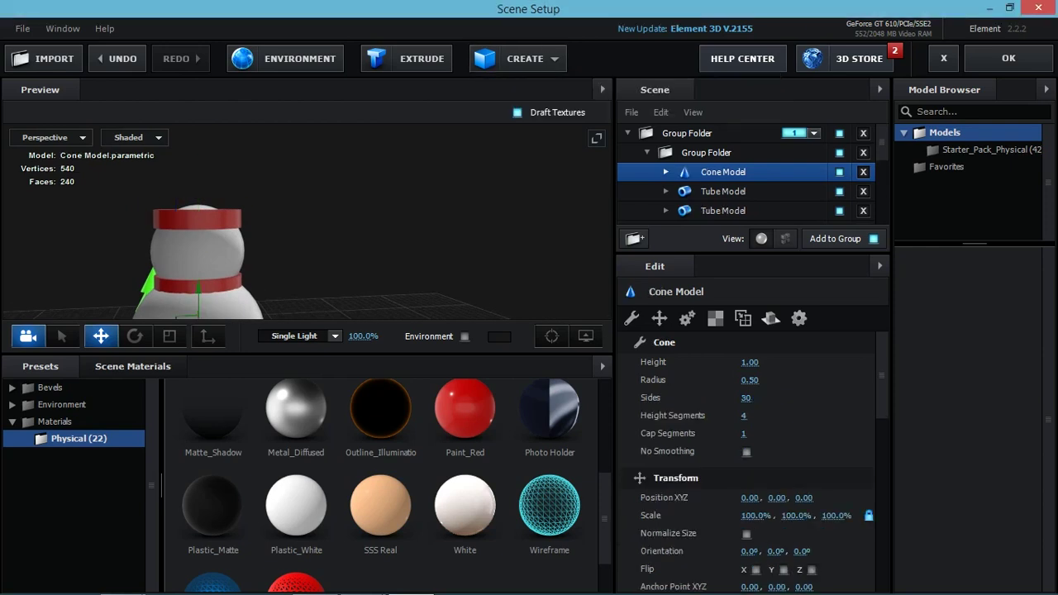
pyautogui.moveTo(198, 285)
pyautogui.mouseDown()
pyautogui.moveTo(198, 178)
pyautogui.moveTo(165, 248)
pyautogui.mouseUp()
pyautogui.press('r')
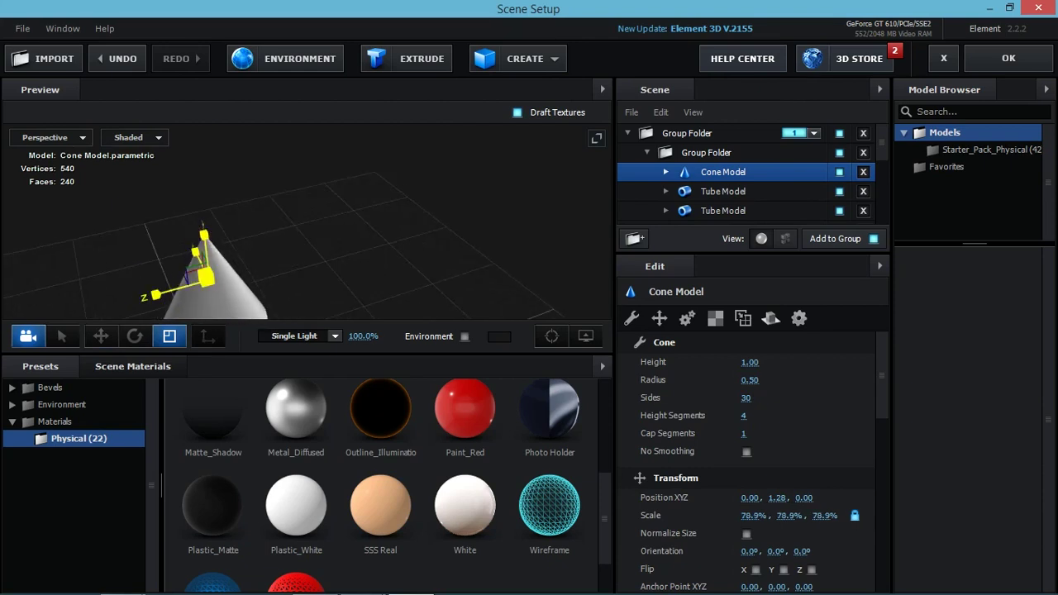
pyautogui.scroll(3, 306, 223)
pyautogui.moveTo(240, 232); pyautogui.dragTo(256, 215)
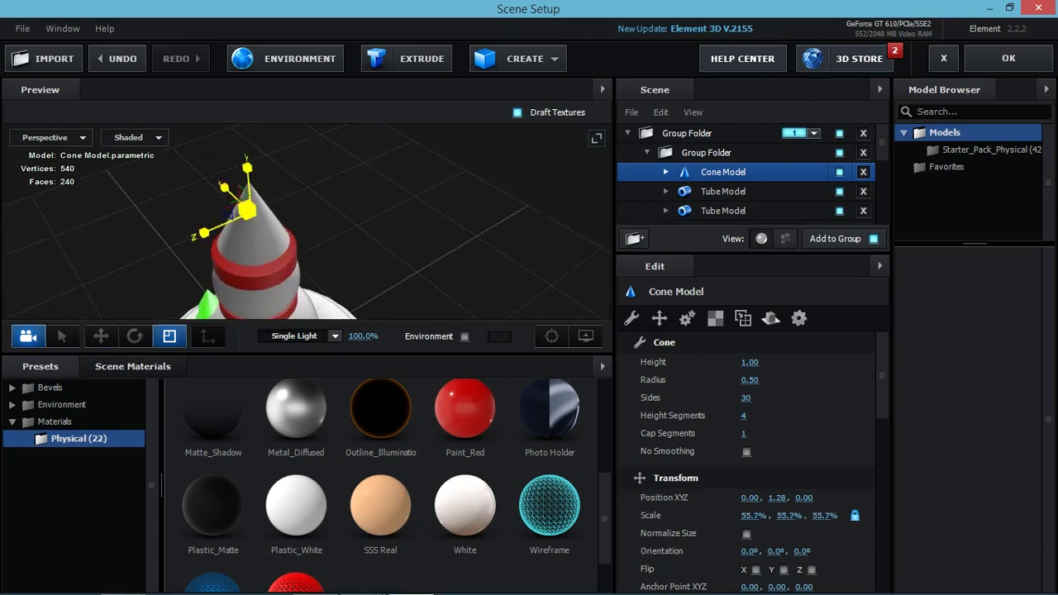
# Seat the cone hat at Y 1.21 on the head and paint it with Paint_Red.
pyautogui.click(687, 133)
pyautogui.click(723, 172)
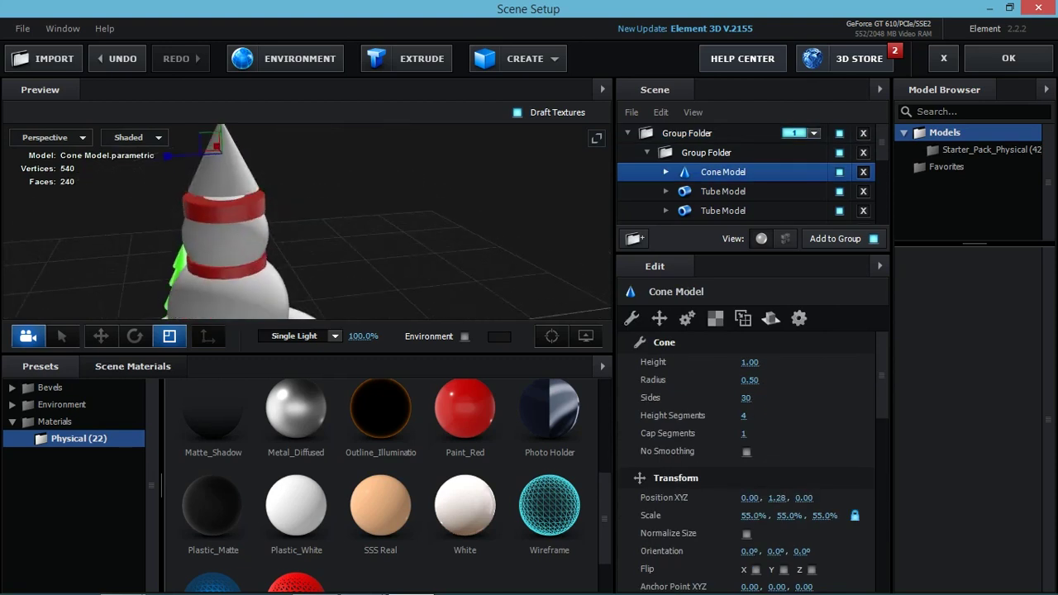
pyautogui.click(100, 336)
pyautogui.moveTo(246, 142); pyautogui.dragTo(246, 151)
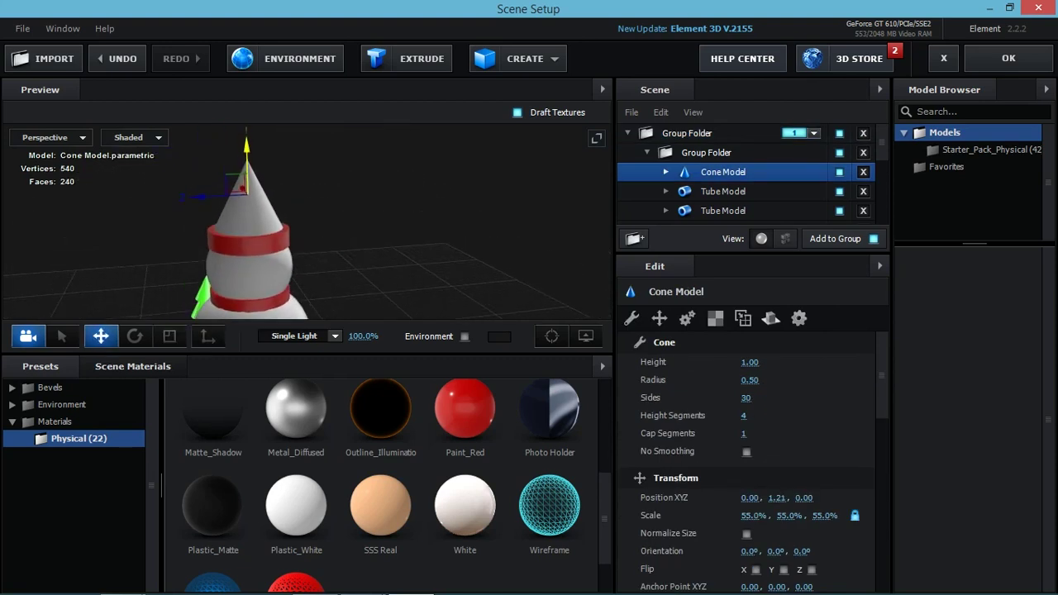
pyautogui.moveTo(465, 408); pyautogui.dragTo(670, 191)
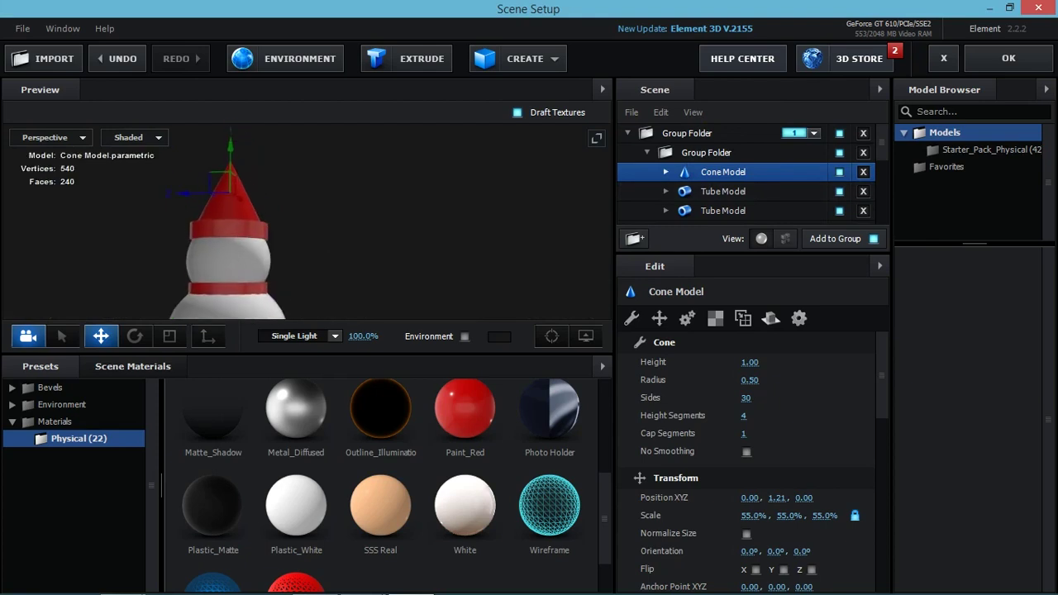
pyautogui.scroll(-1, 744, 174)
# Raise the white sphere to the tip of the red hat and shrink it to a 20.8% ball.
pyautogui.click(727, 189)
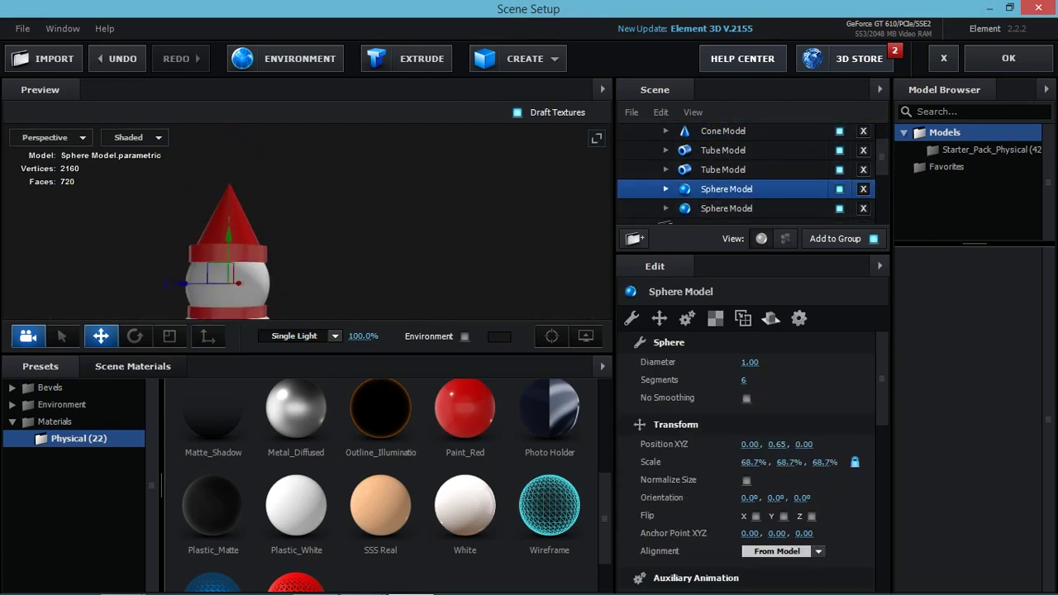
pyautogui.moveTo(228, 236); pyautogui.dragTo(228, 120)
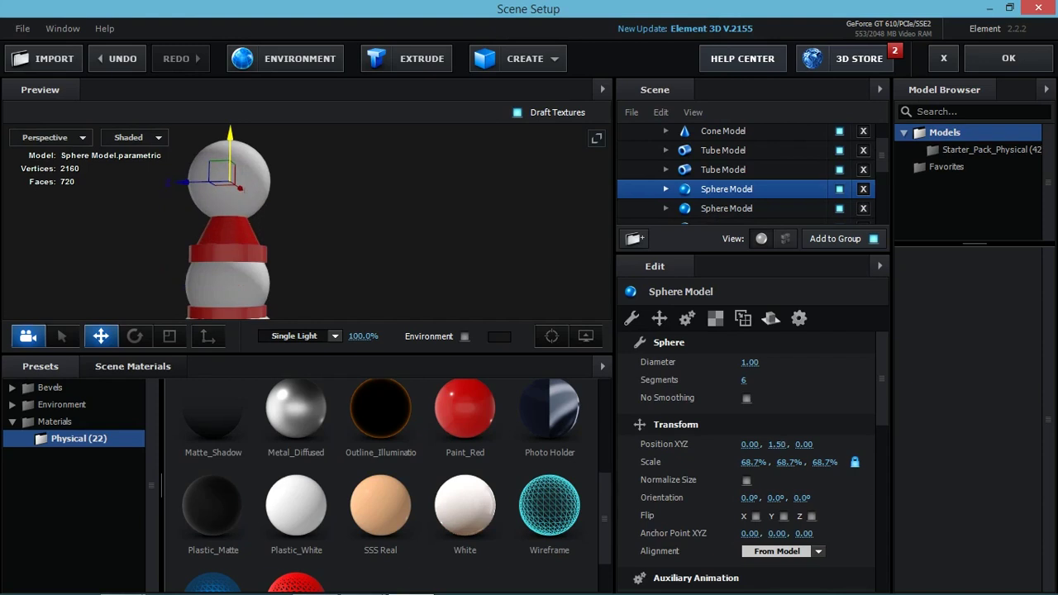
pyautogui.click(170, 335)
pyautogui.moveTo(372, 248); pyautogui.dragTo(413, 207)
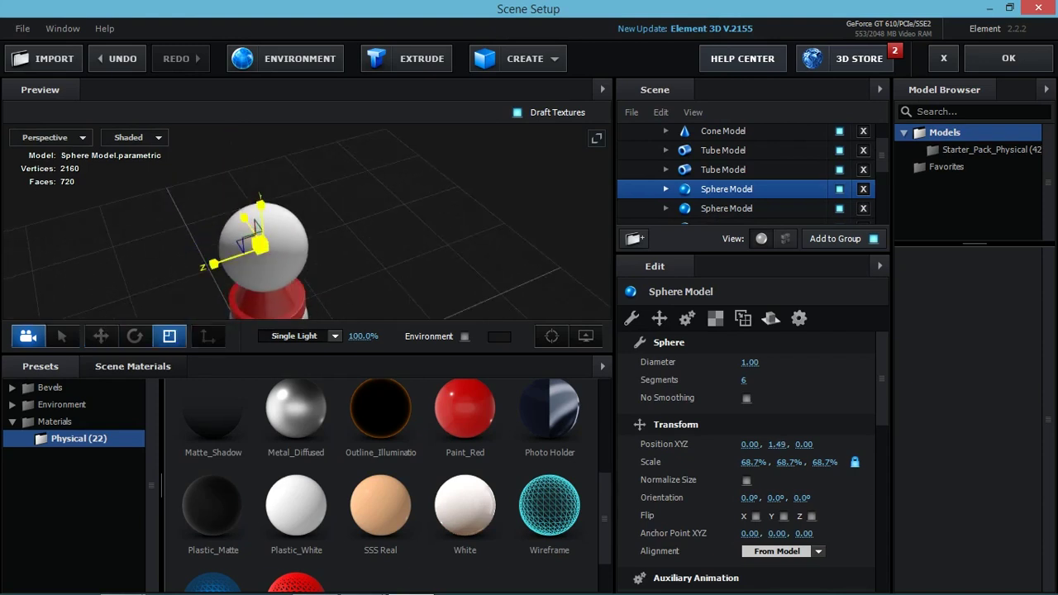
pyautogui.moveTo(261, 245); pyautogui.dragTo(240, 272)
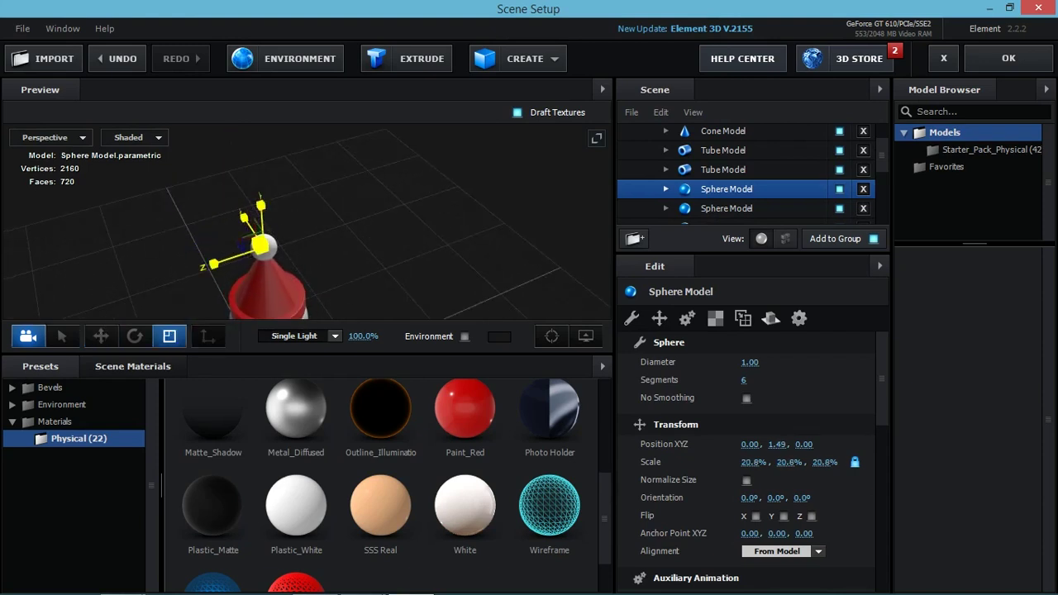
# Frame the whole snowman in a level front view and select the second cone.
pyautogui.moveTo(372, 248); pyautogui.dragTo(372, 206)
pyautogui.scroll(3, 255, 223)
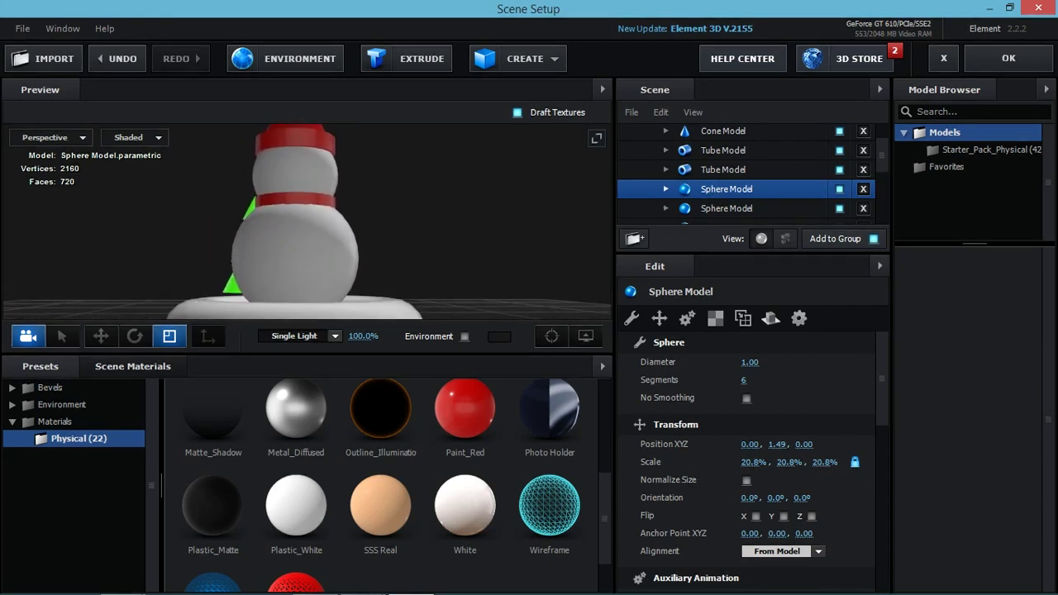
pyautogui.hotkey('ctrl', 'g')
pyautogui.click(723, 172)
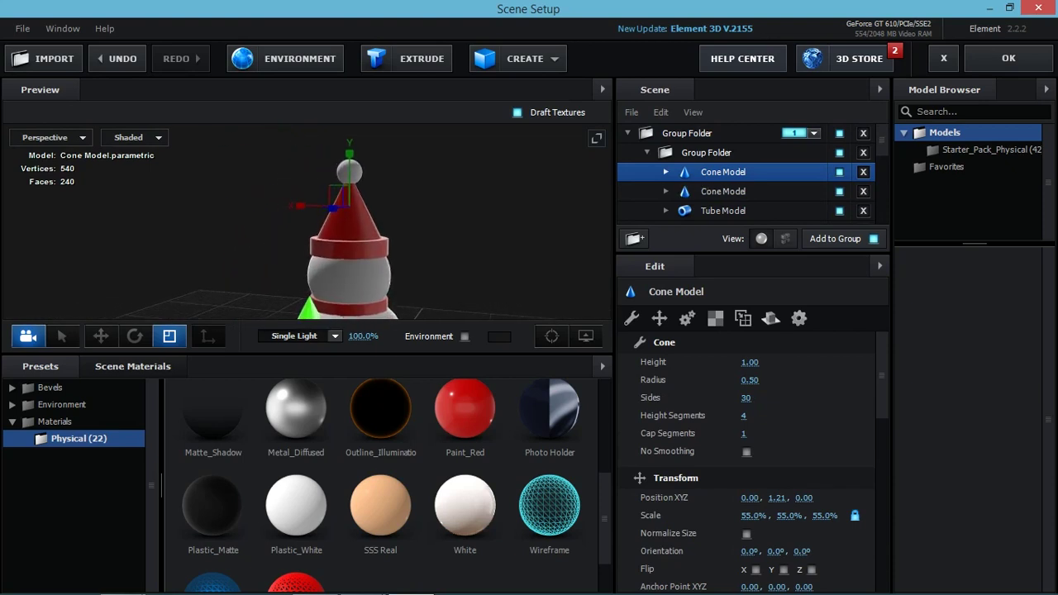
# Slide the cone off the hat and scale it to a thin 17.2%, 36%, 17.2% spike.
pyautogui.press('w')
pyautogui.moveTo(302, 205); pyautogui.dragTo(384, 238)
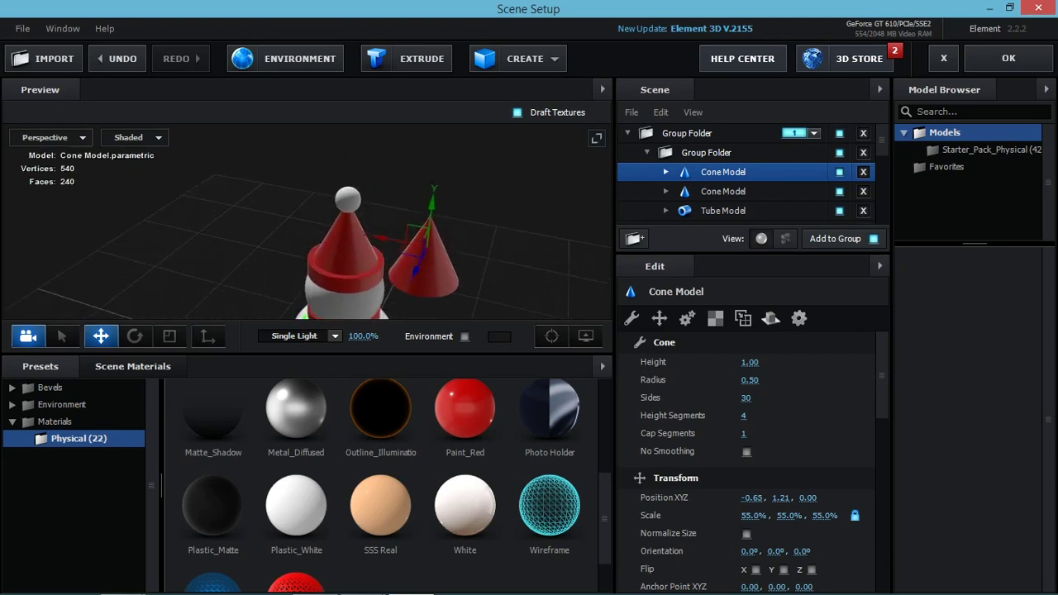
pyautogui.press('r')
pyautogui.moveTo(417, 287); pyautogui.dragTo(396, 297)
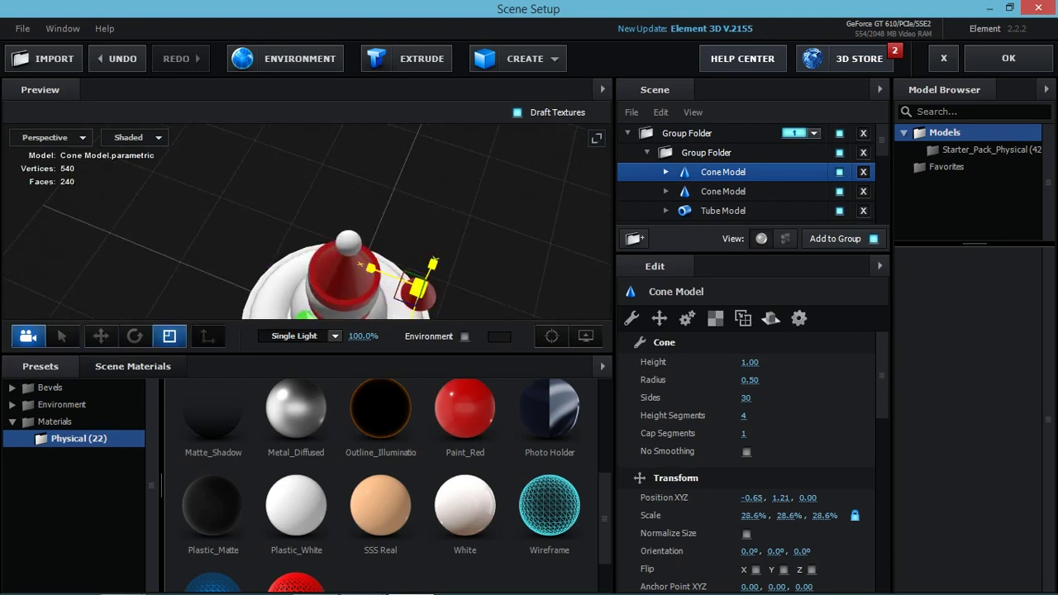
pyautogui.moveTo(433, 263); pyautogui.dragTo(438, 239)
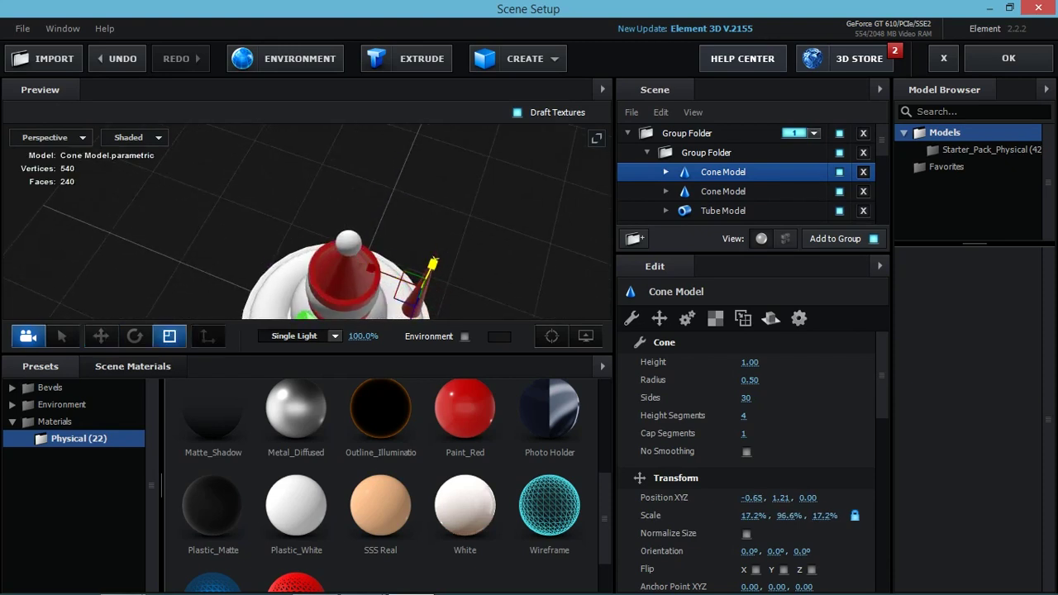
pyautogui.moveTo(331, 207); pyautogui.dragTo(330, 166)
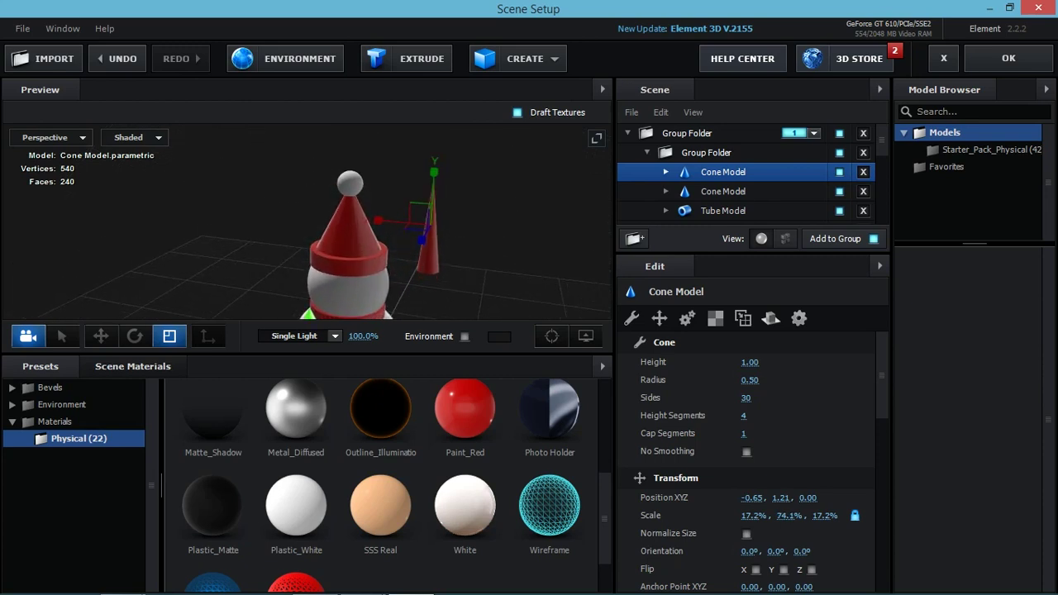
# Turn the cone to a 90° Orientation Z so it points sideways.
pyautogui.press('e')
pyautogui.moveTo(463, 190); pyautogui.dragTo(450, 248)
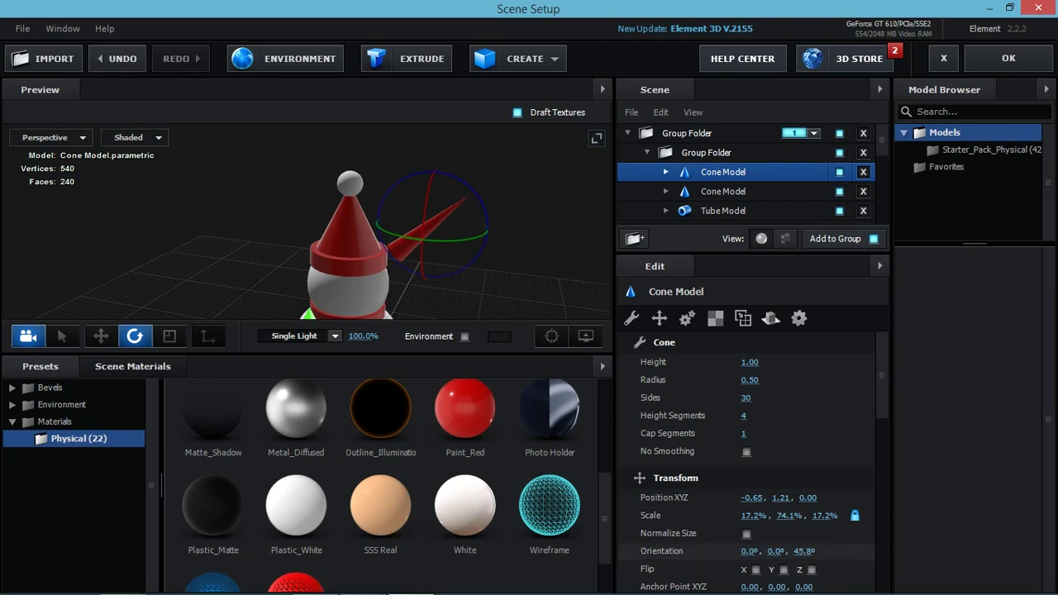
pyautogui.hotkey('ctrl', 'z')
pyautogui.write('90')
pyautogui.press('Return')
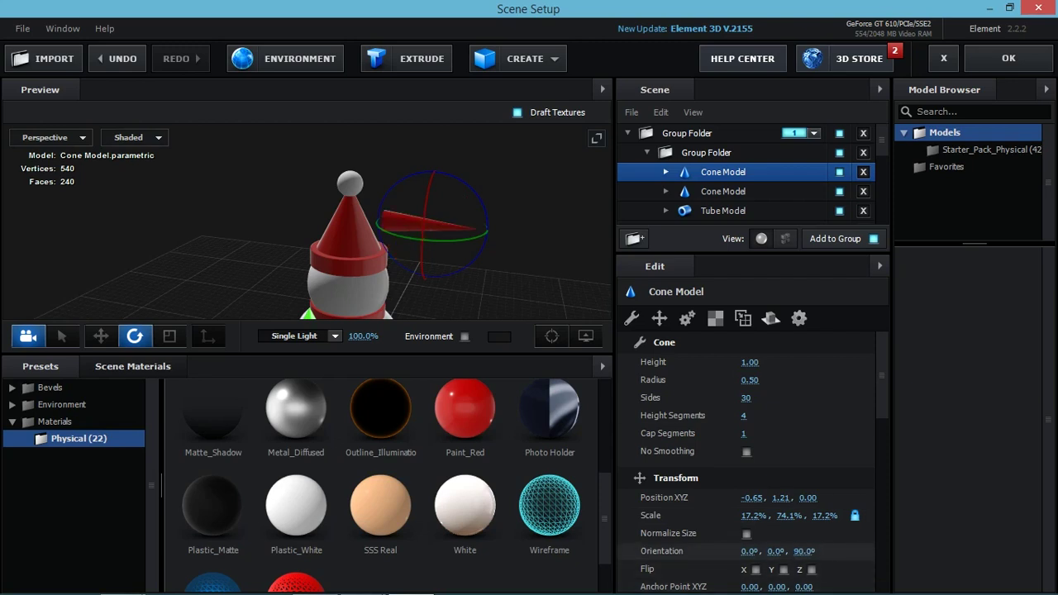
# Lower the cone to the snowman's face height and check the nose placement from another angle.
pyautogui.press('w')
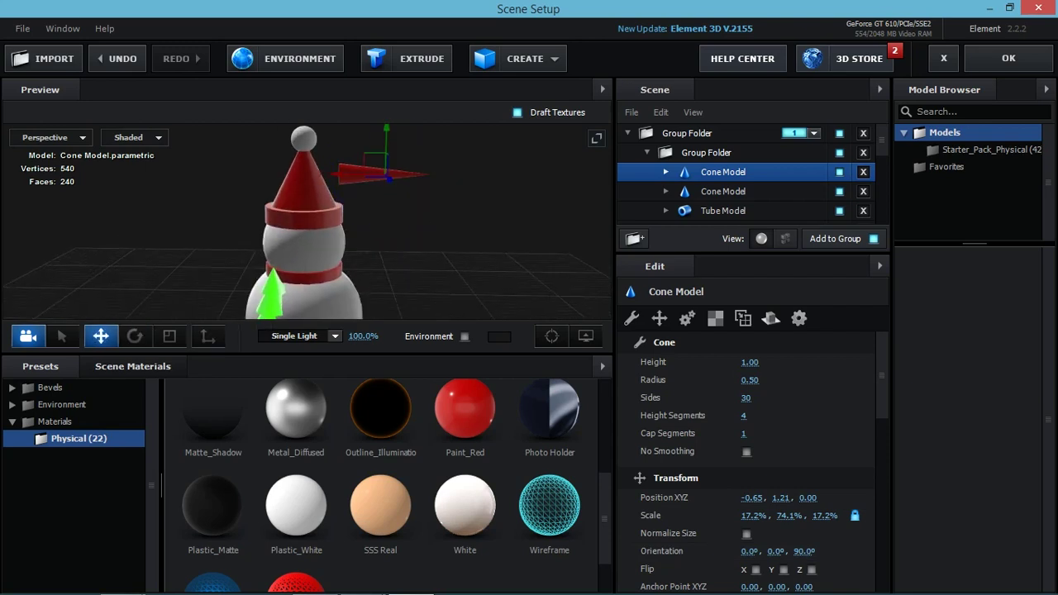
pyautogui.moveTo(780, 498); pyautogui.dragTo(744, 497)
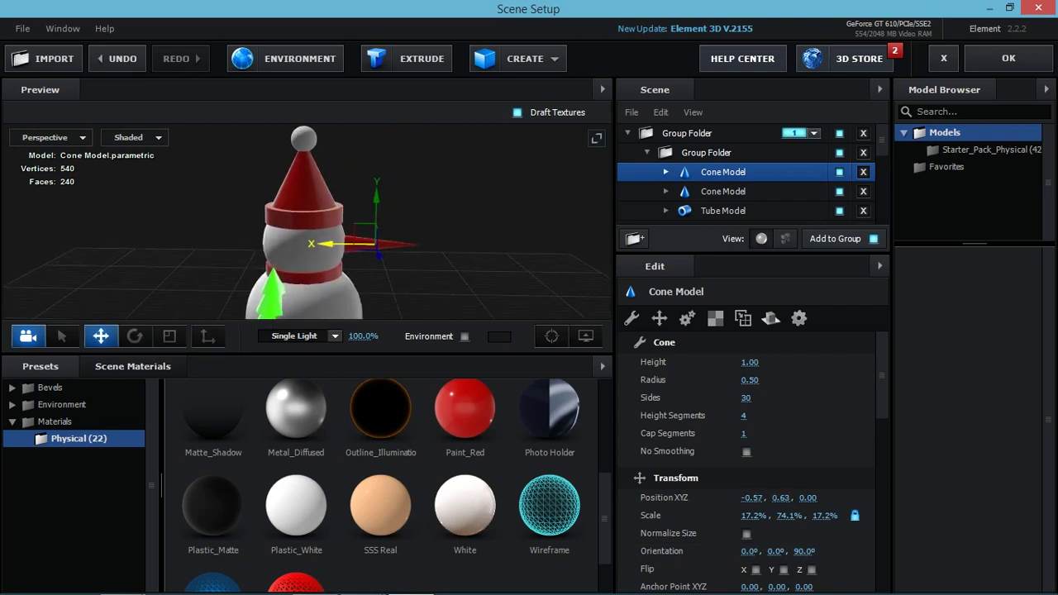
pyautogui.moveTo(372, 248)
pyautogui.mouseDown()
pyautogui.moveTo(314, 248)
pyautogui.moveTo(363, 240)
pyautogui.mouseUp()
pyautogui.press('r')
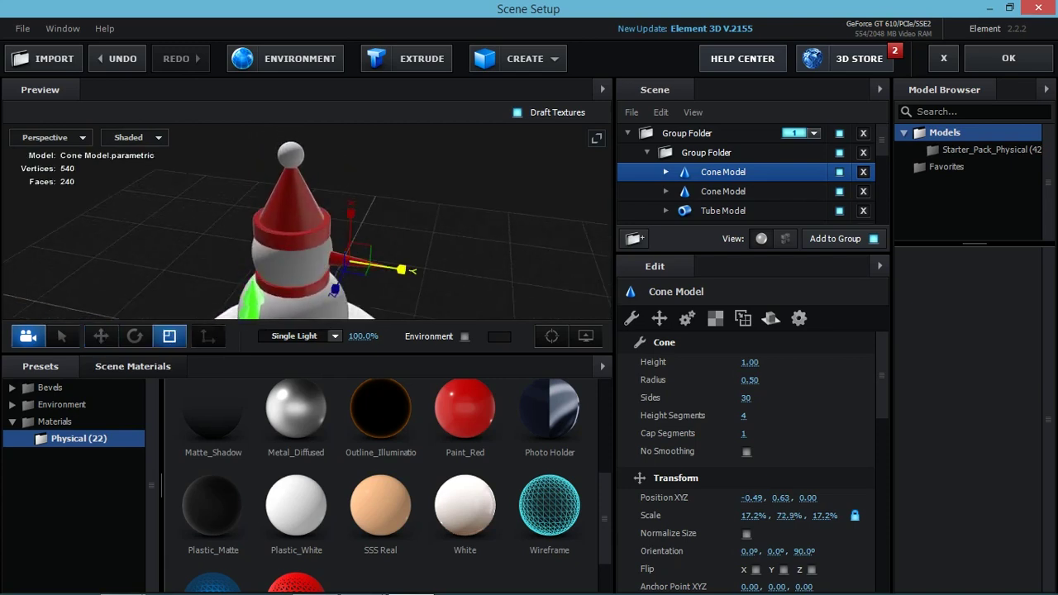
pyautogui.press('w')
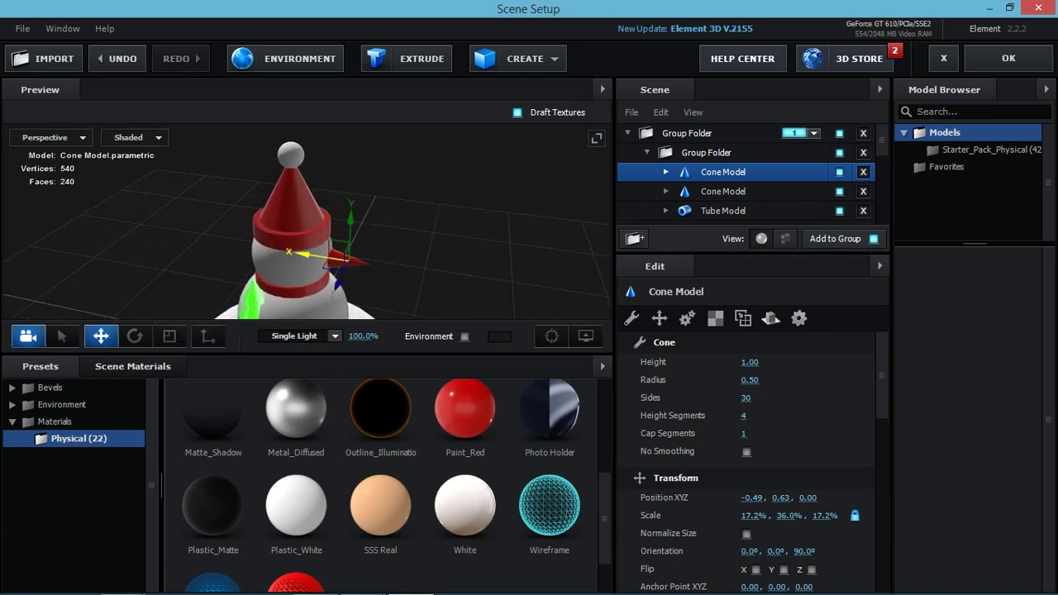
pyautogui.moveTo(331, 256); pyautogui.dragTo(301, 252)
pyautogui.scroll(-10, 744, 454)
pyautogui.scroll(10, 744, 455)
pyautogui.click(666, 172)
pyautogui.click(741, 191)
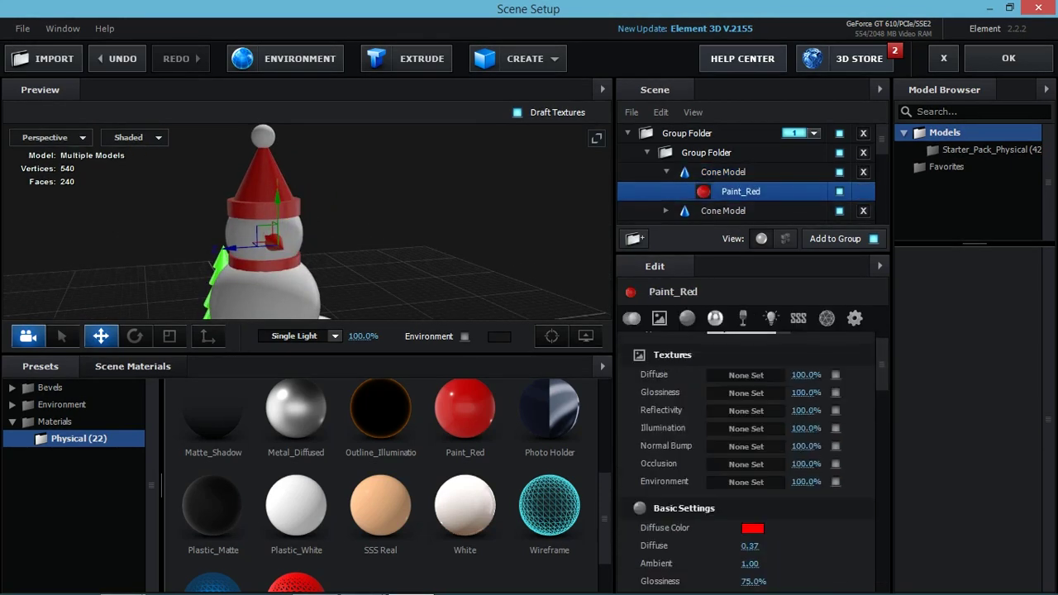
# Try an orange diffuse colour on Paint_Red, then undo it so the hat stays red.
pyautogui.click(752, 528)
pyautogui.click(828, 567)
pyautogui.click(874, 571)
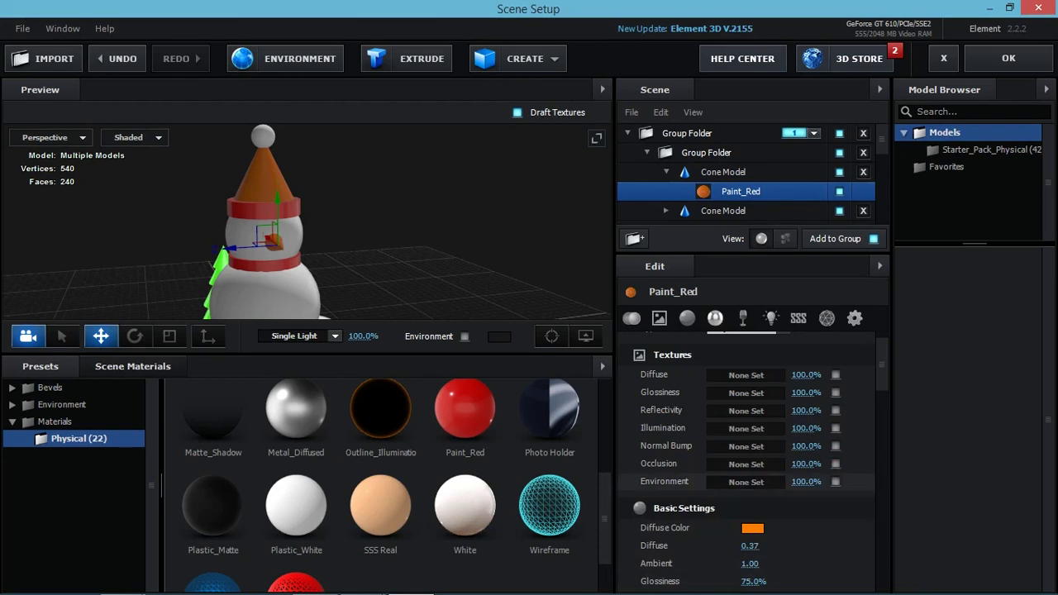
pyautogui.hotkey('ctrl', 'z')
# Duplicate and Replace Paint_Red for the nose and tint the copy orange FF7D00.
pyautogui.rightClick(710, 191)
pyautogui.click(785, 262)
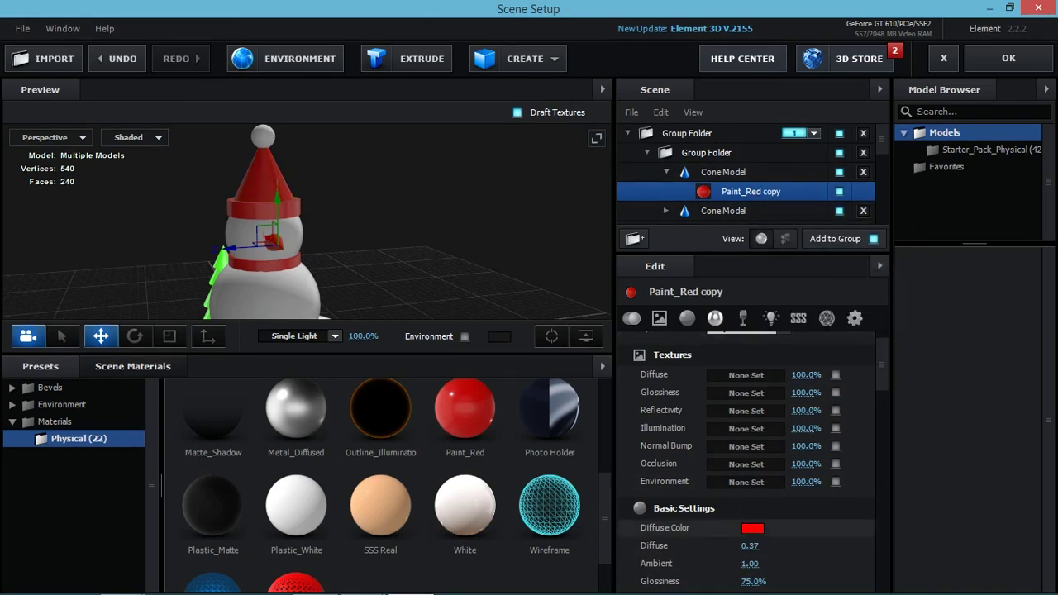
pyautogui.click(753, 527)
pyautogui.click(829, 568)
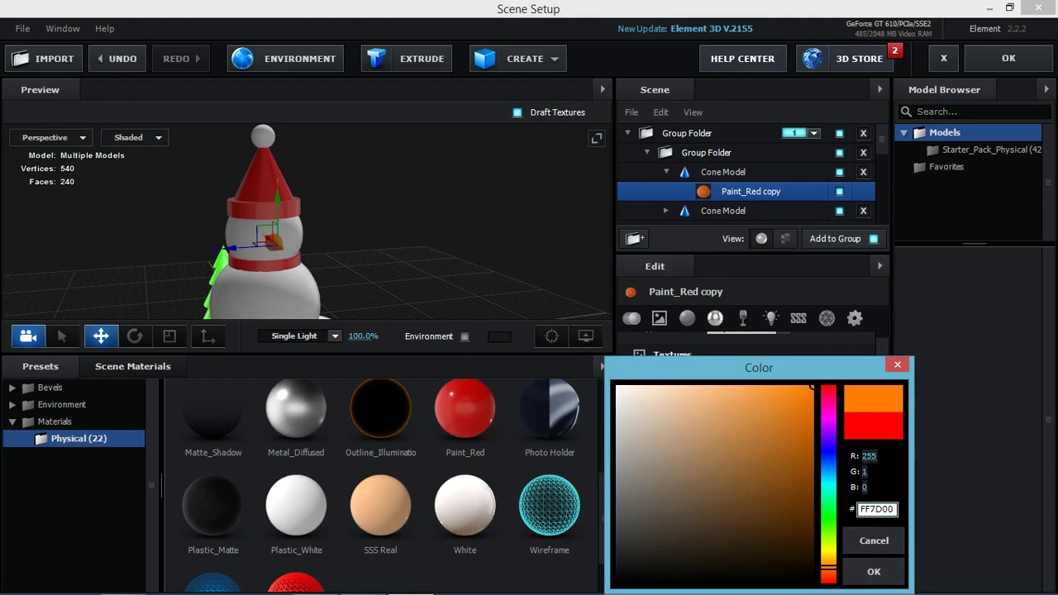
pyautogui.click(874, 571)
pyautogui.moveTo(372, 248); pyautogui.dragTo(248, 248)
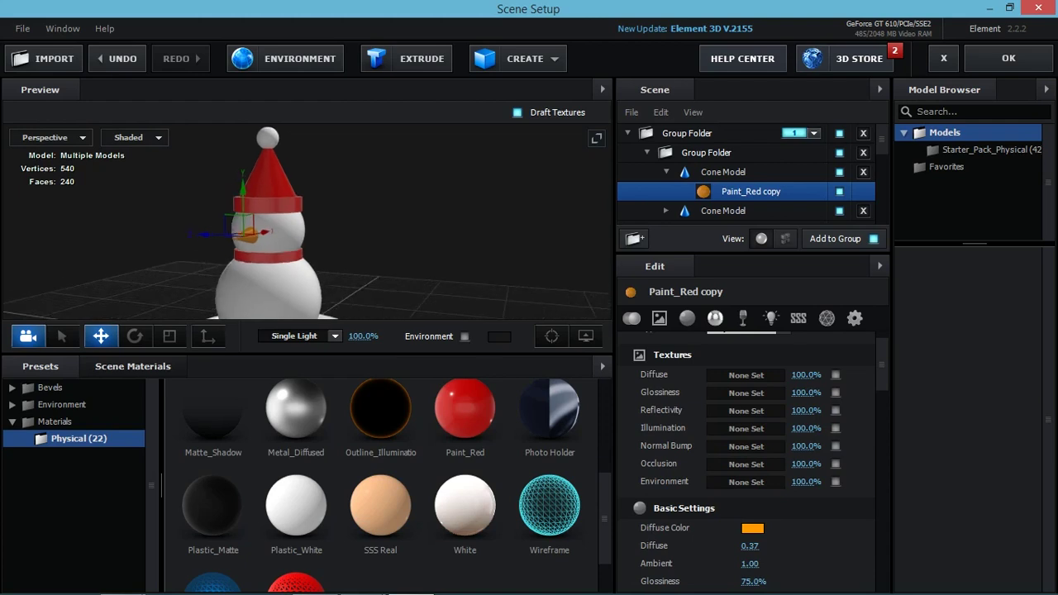
pyautogui.moveTo(331, 248); pyautogui.dragTo(372, 272)
# Add a new sphere and raise it into the snowman's body.
pyautogui.click(519, 58)
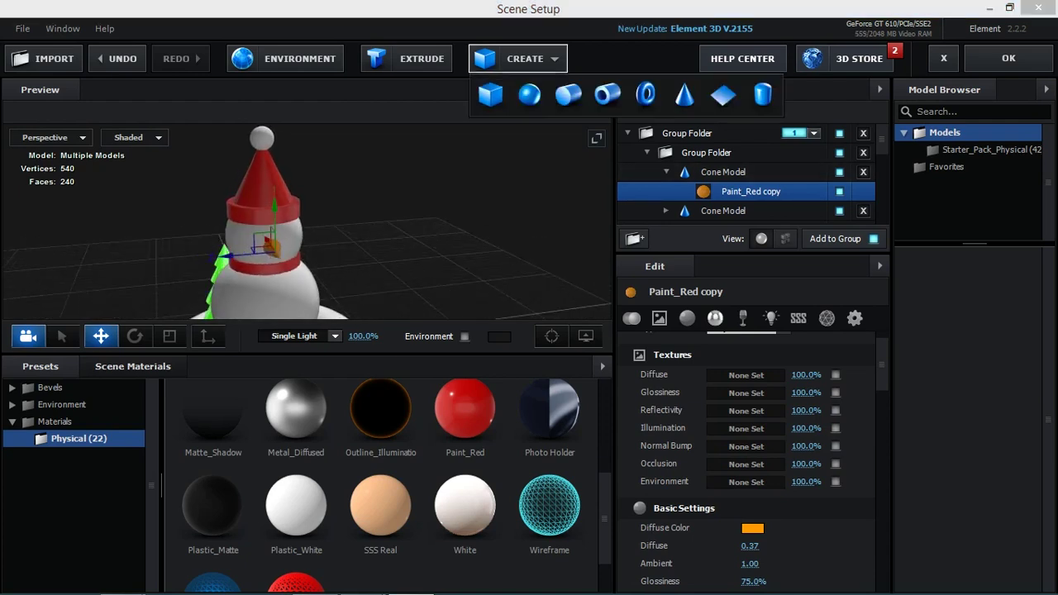
pyautogui.click(530, 95)
pyautogui.moveTo(265, 261)
pyautogui.mouseDown()
pyautogui.moveTo(265, 216)
pyautogui.moveTo(240, 258)
pyautogui.moveTo(315, 248)
pyautogui.moveTo(273, 263)
pyautogui.mouseUp()
pyautogui.click(170, 336)
# Shrink the sphere to 14.3% and place it on the face at -0.25, 0.71, 0.12.
pyautogui.press('w')
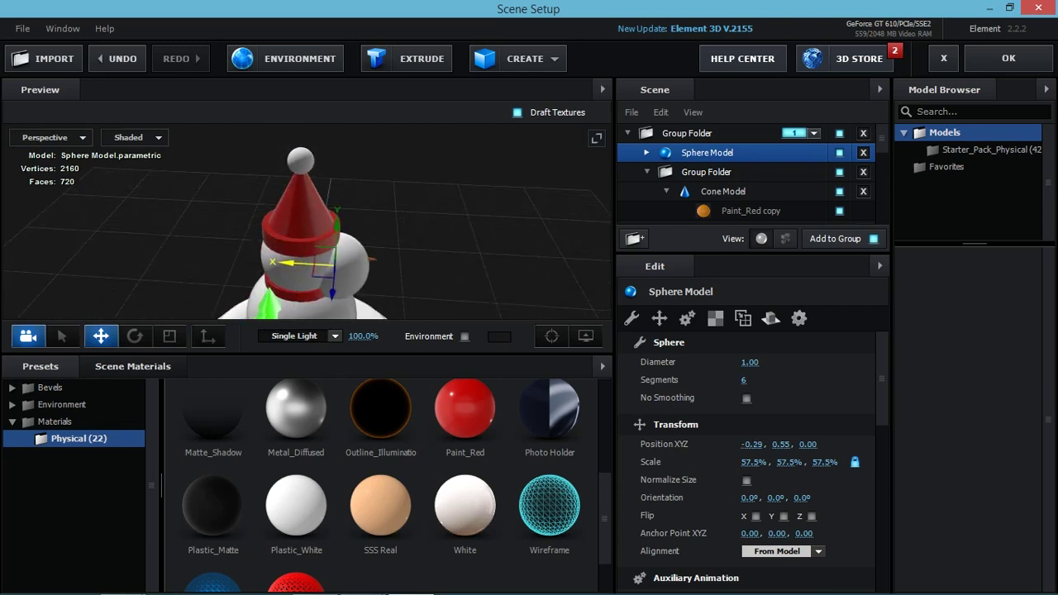
pyautogui.press('r')
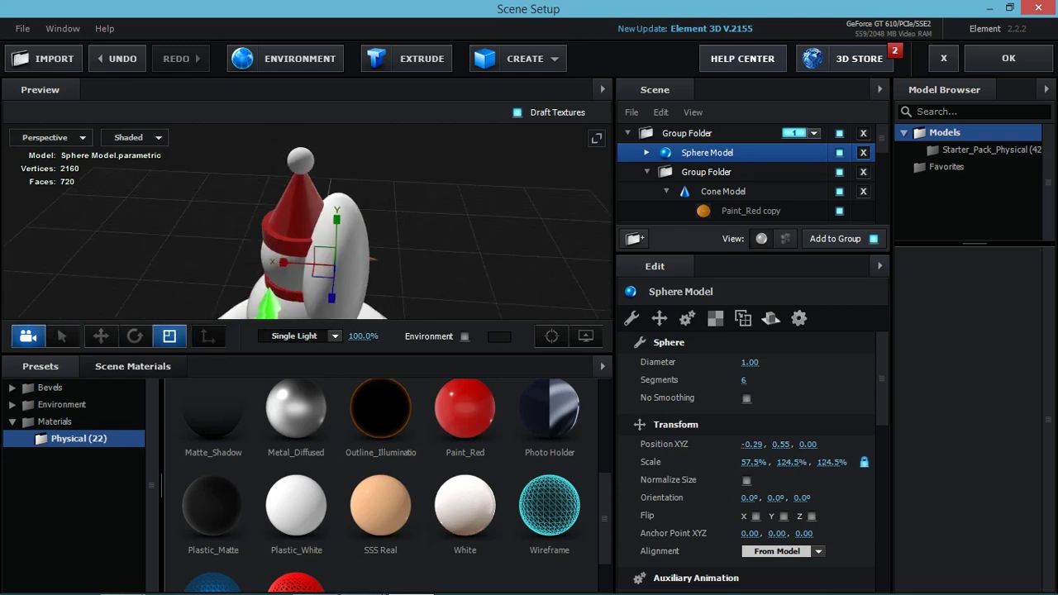
pyautogui.hotkey('ctrl', 'z')
pyautogui.moveTo(331, 265)
pyautogui.mouseDown()
pyautogui.moveTo(327, 281)
pyautogui.moveTo(329, 271)
pyautogui.mouseUp()
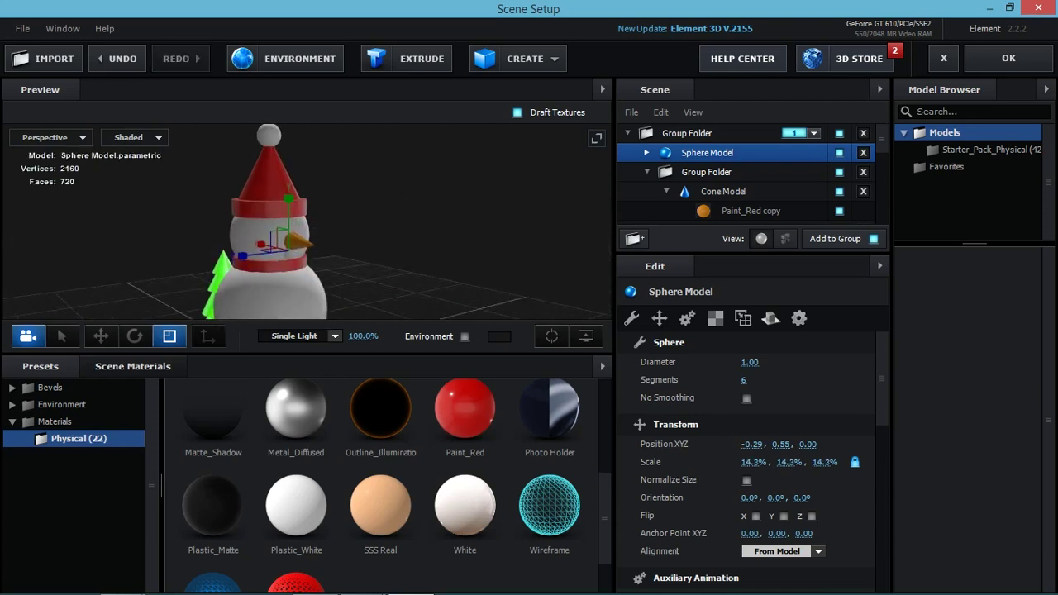
pyautogui.press('w')
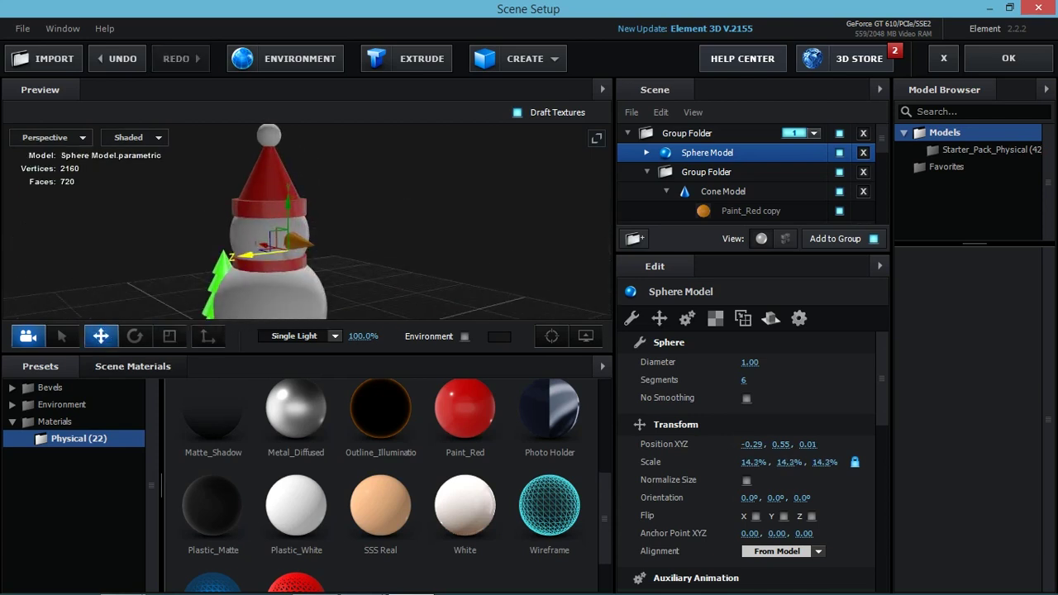
pyautogui.moveTo(275, 207); pyautogui.dragTo(275, 196)
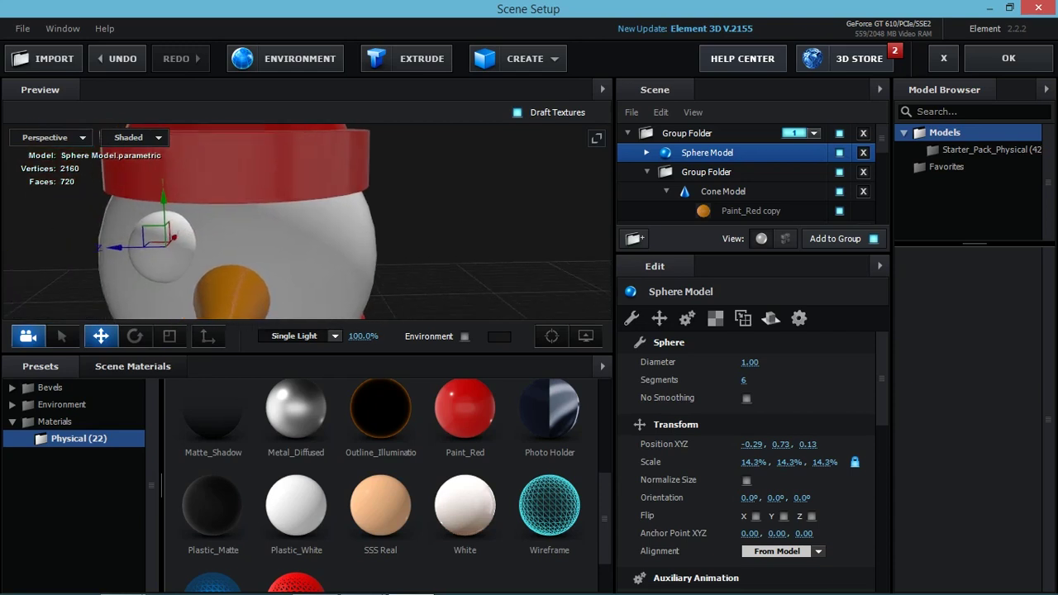
pyautogui.moveTo(384, 215); pyautogui.dragTo(362, 234)
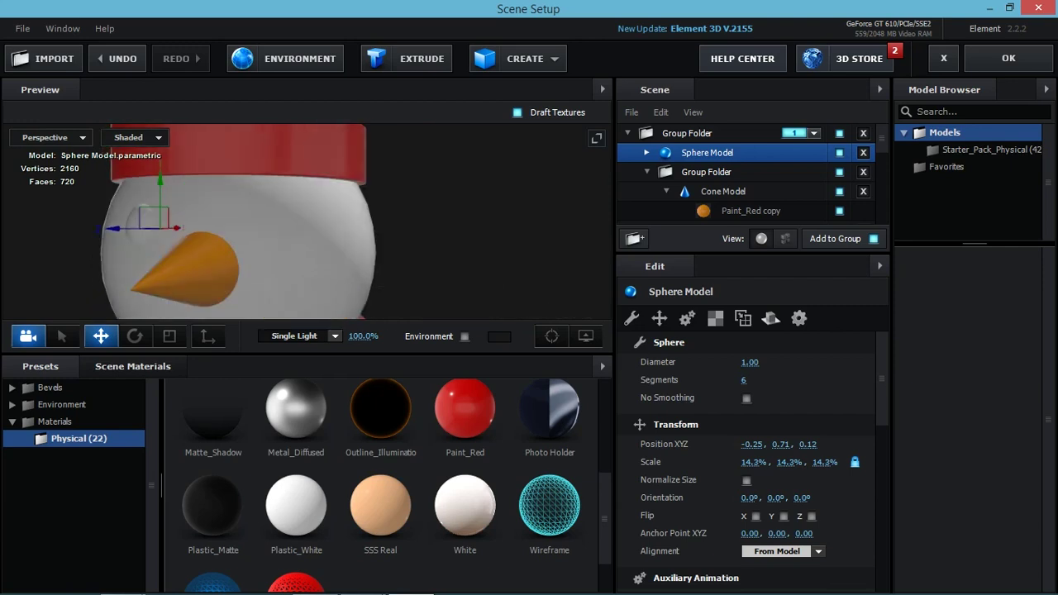
pyautogui.scroll(5, 380, 497)
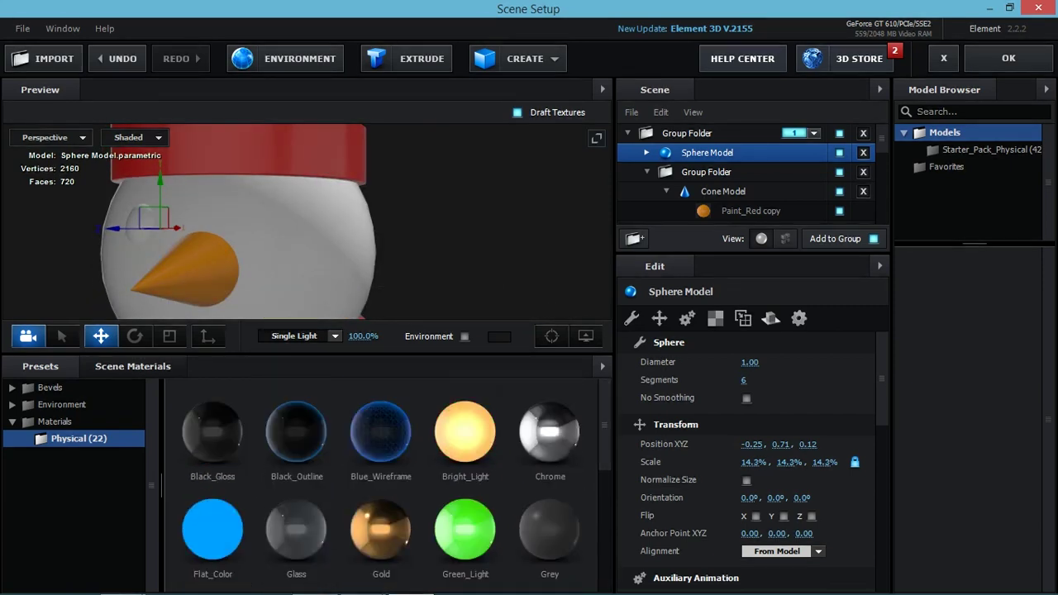
# Apply the Black_Outline material to the eye sphere.
pyautogui.moveTo(296, 430)
pyautogui.mouseDown()
pyautogui.moveTo(669, 153)
pyautogui.moveTo(686, 172)
pyautogui.mouseUp()
pyautogui.click(647, 152)
pyautogui.click(707, 152)
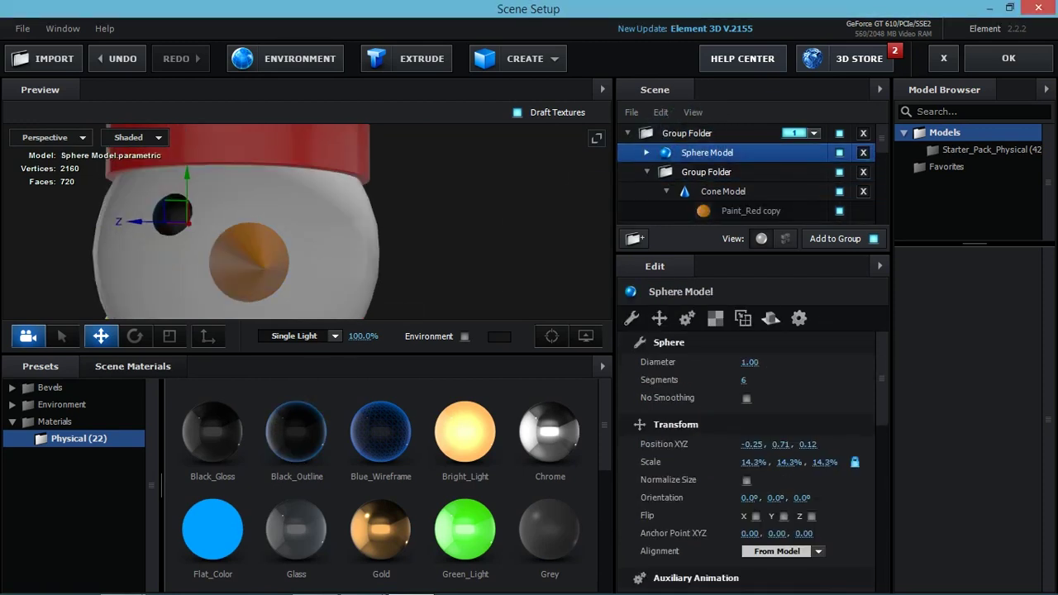
# Duplicate the eye and shift the copy along Z to the other side of the nose.
pyautogui.hotkey('ctrl', 'd')
pyautogui.moveTo(807, 444); pyautogui.dragTo(786, 444)
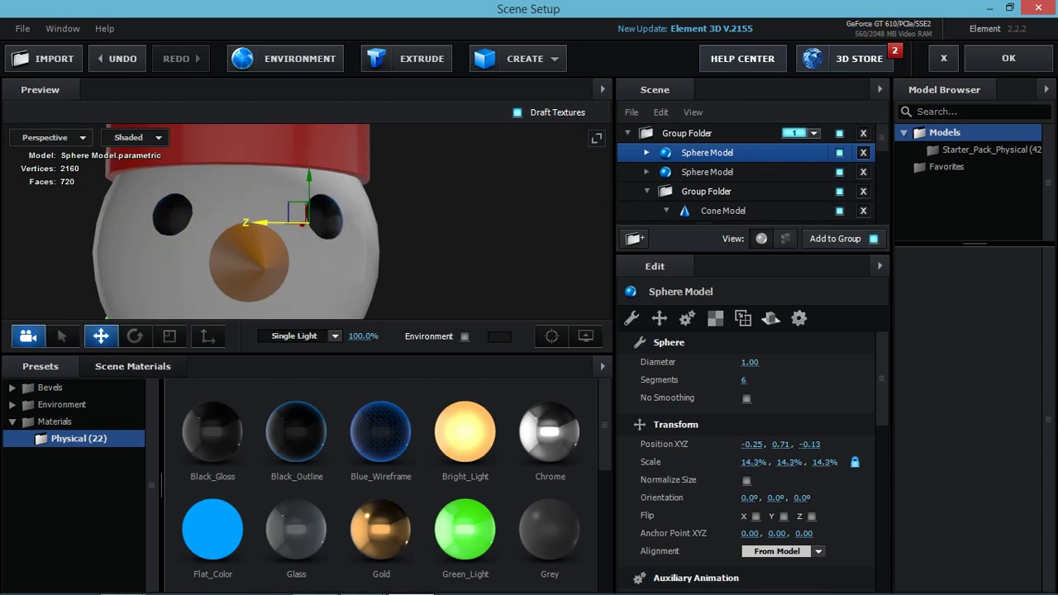
pyautogui.moveTo(248, 232)
pyautogui.mouseDown()
pyautogui.moveTo(205, 229)
pyautogui.moveTo(248, 232)
pyautogui.mouseUp()
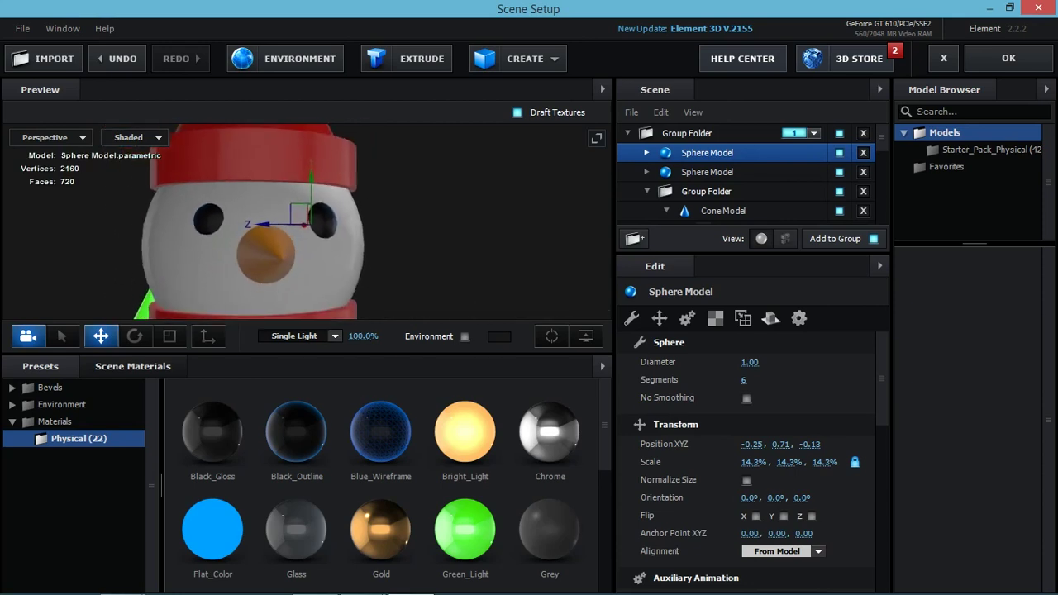
pyautogui.scroll(-3, 306, 223)
pyautogui.scroll(-2, 306, 224)
pyautogui.scroll(-1, 306, 223)
pyautogui.scroll(-1, 306, 223)
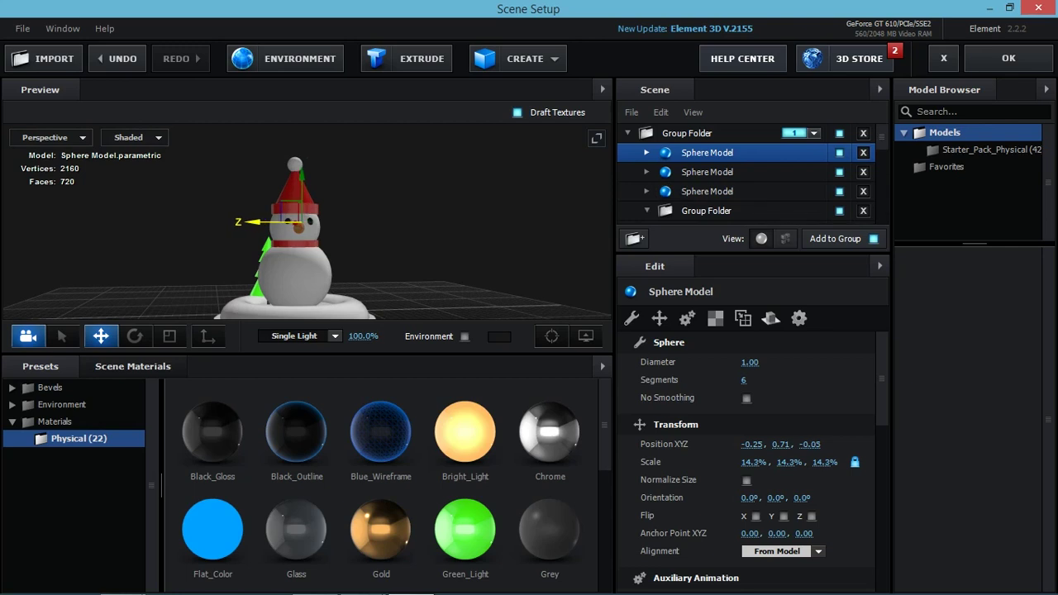
# Orbit around to review the black button spheres down the body, then collapse the snowman's Group Folder.
pyautogui.moveTo(306, 223)
pyautogui.mouseDown()
pyautogui.moveTo(372, 248)
pyautogui.moveTo(314, 248)
pyautogui.moveTo(314, 206)
pyautogui.mouseUp()
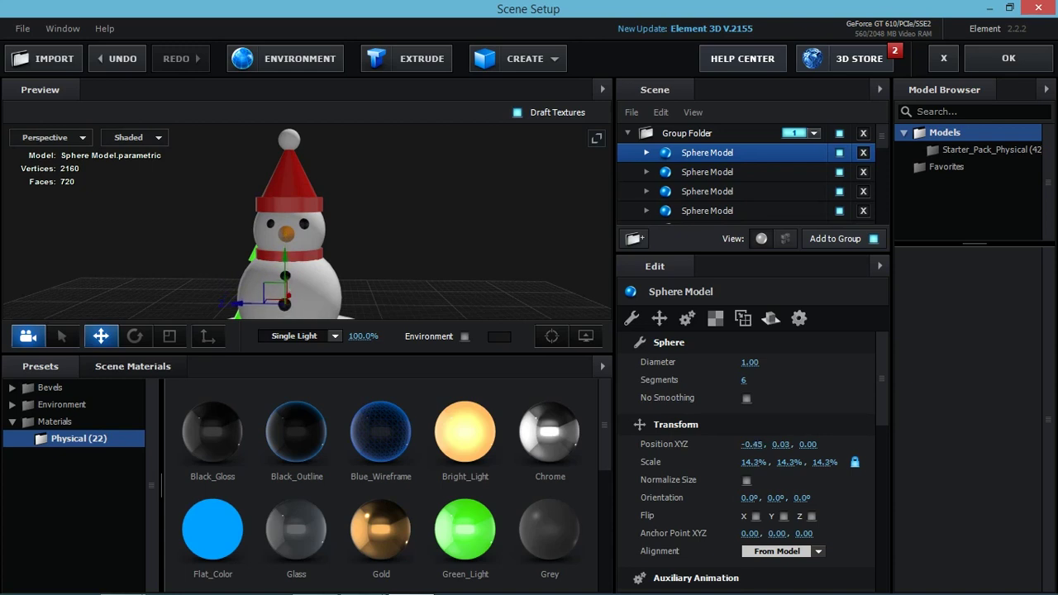
pyautogui.moveTo(314, 206); pyautogui.dragTo(314, 248)
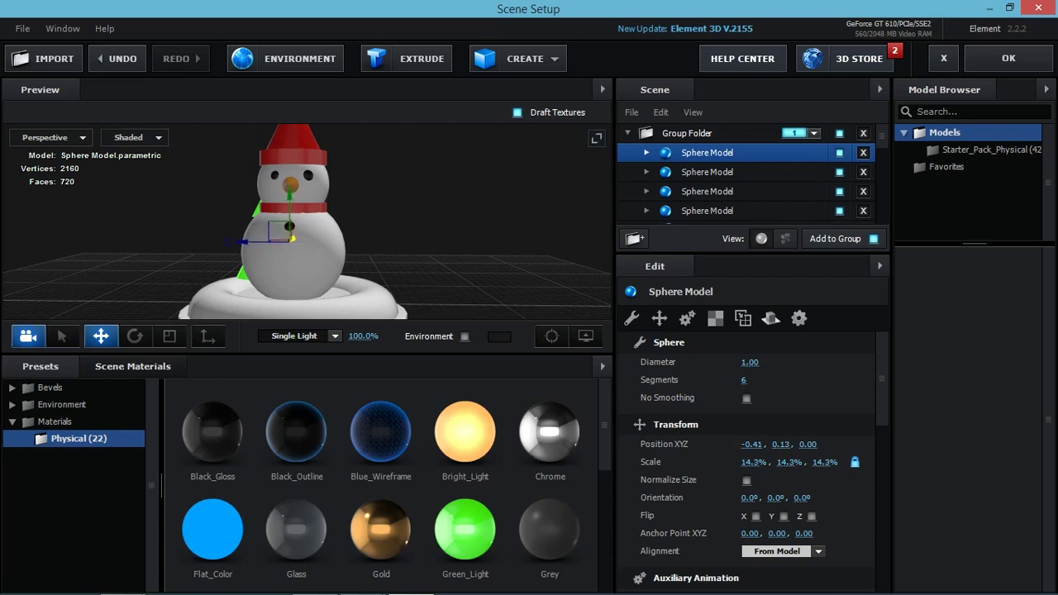
pyautogui.moveTo(277, 251); pyautogui.dragTo(281, 248)
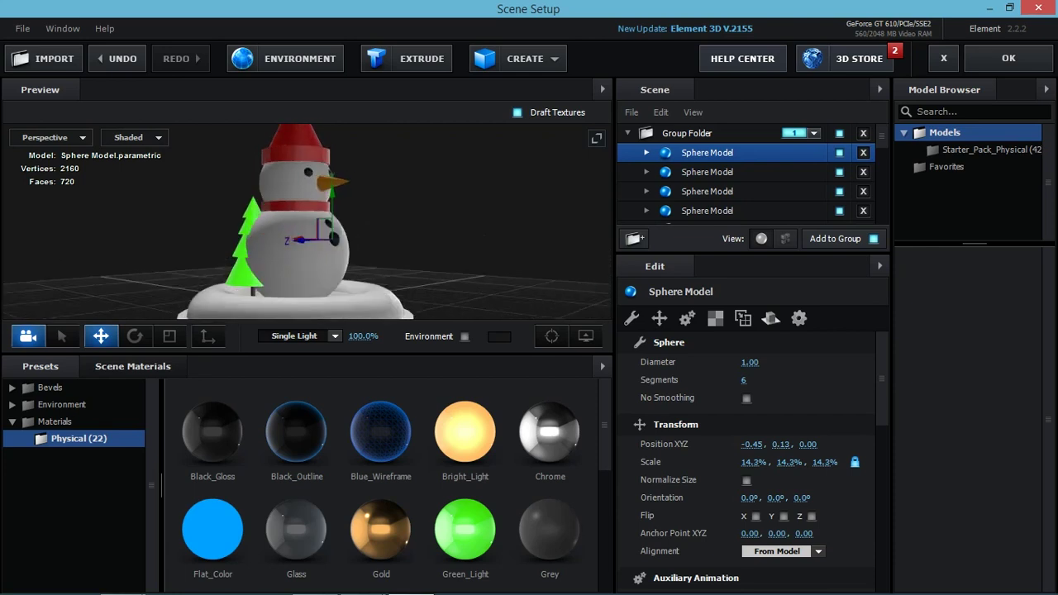
pyautogui.click(628, 133)
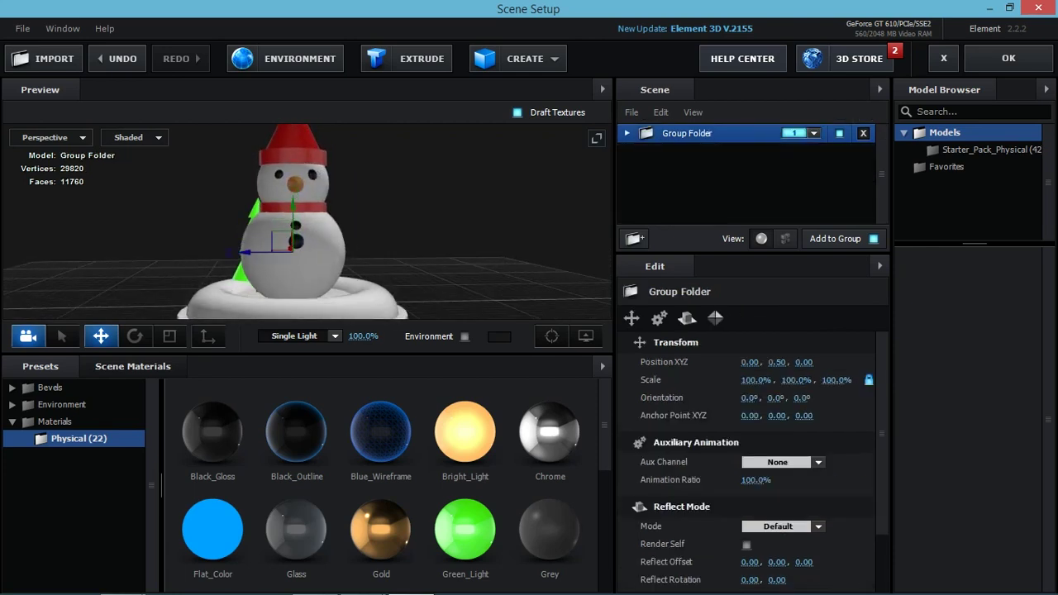
# Scale the snowman Group Folder down to 30.3%.
pyautogui.press('r')
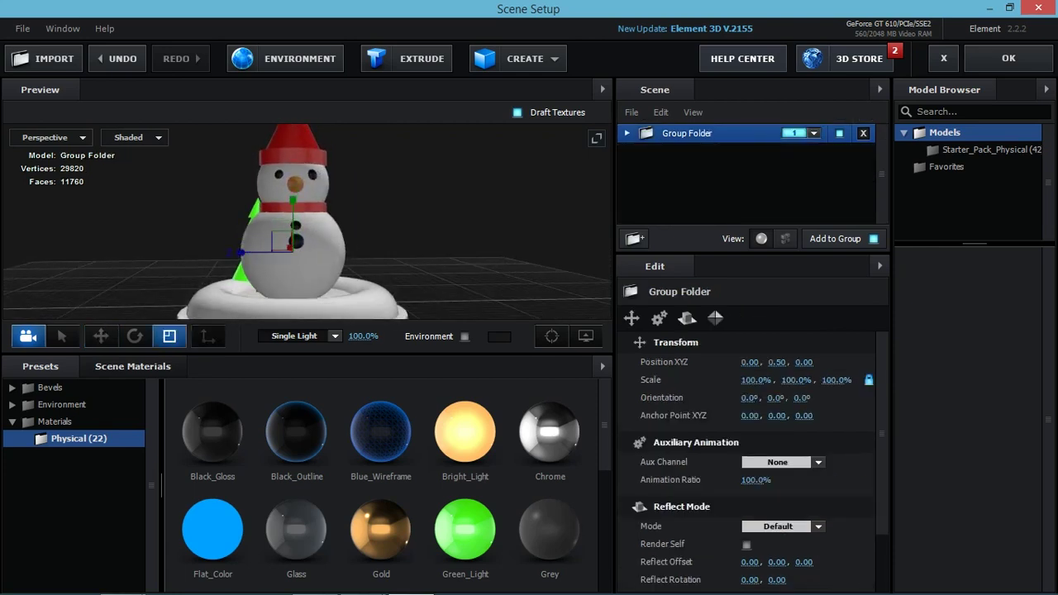
pyautogui.moveTo(281, 248); pyautogui.dragTo(284, 278)
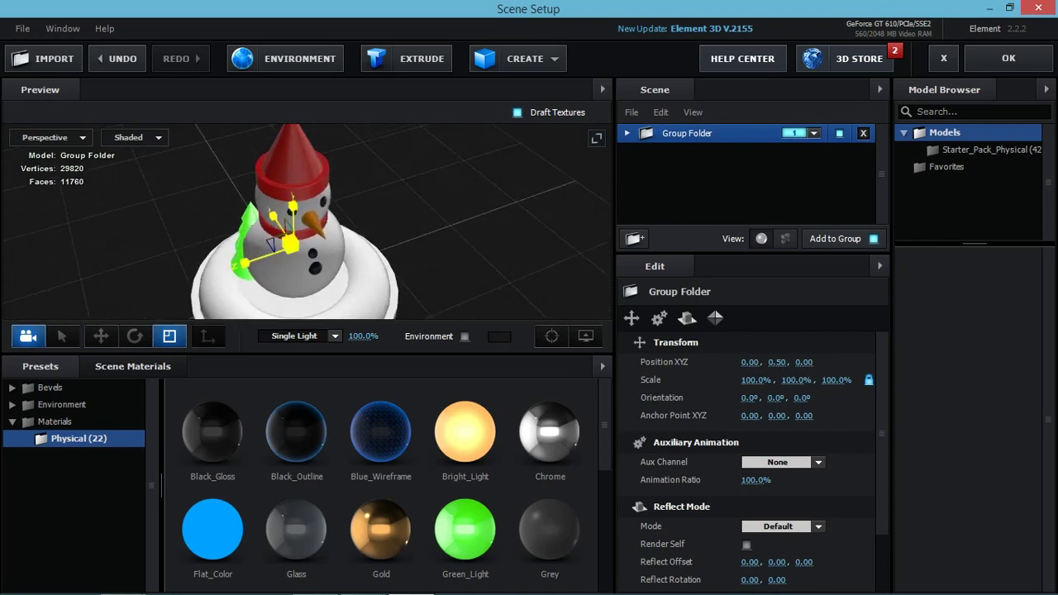
pyautogui.hotkey('ctrl', 'z')
pyautogui.hotkey('ctrl', 'z')
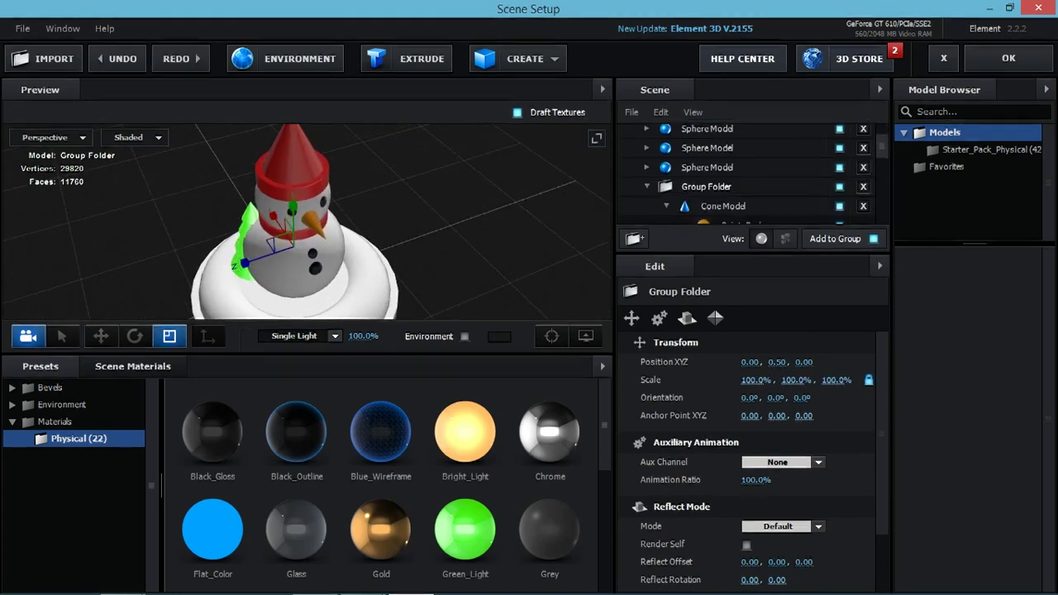
pyautogui.hotkey('ctrl', 'z')
pyautogui.hotkey('ctrl', 'z')
pyautogui.hotkey('ctrl', 'z')
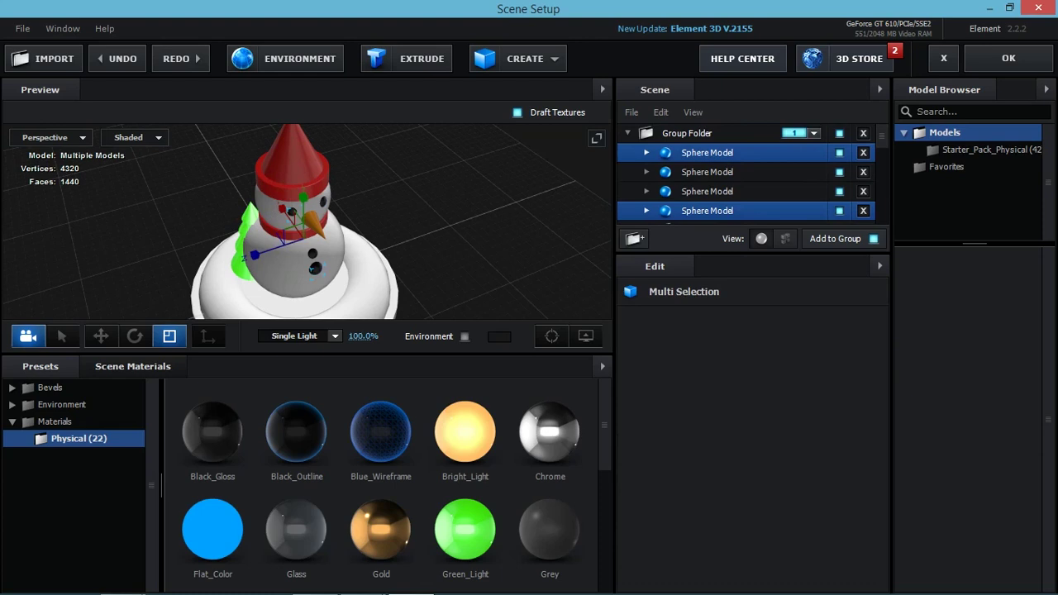
pyautogui.hotkey('ctrl', 'z')
pyautogui.hotkey('ctrl', 'shift', 'z')
pyautogui.hotkey('ctrl', 'shift', 'z')
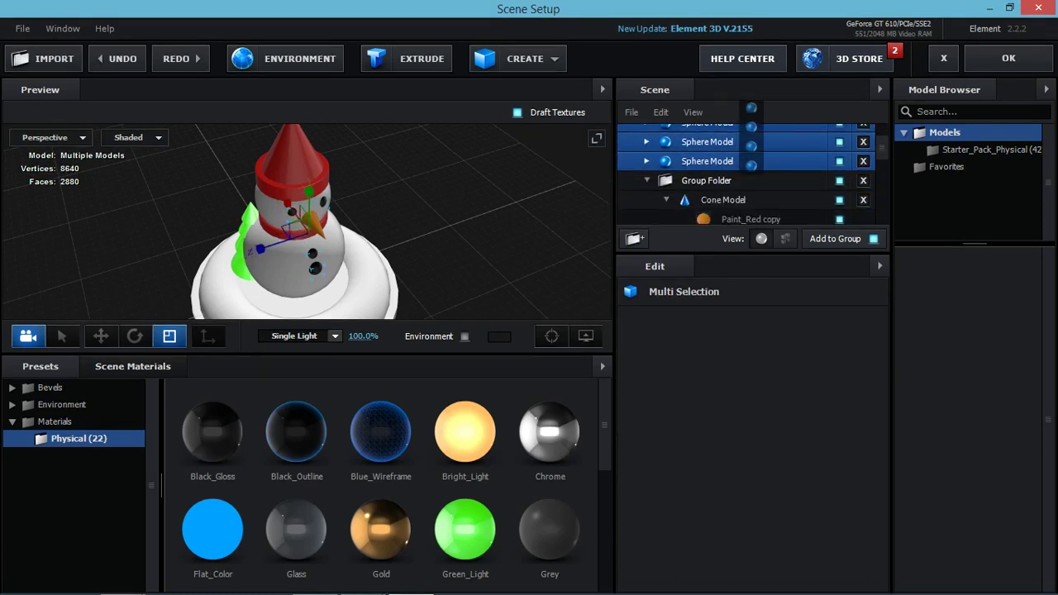
pyautogui.hotkey('ctrl', 'shift', 'z')
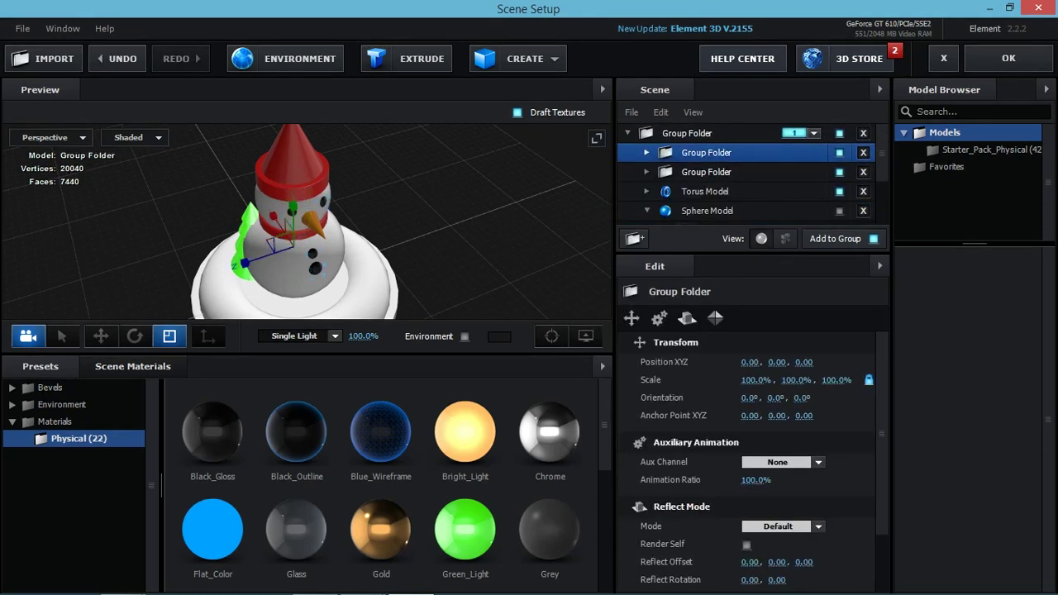
pyautogui.moveTo(756, 380); pyautogui.dragTo(699, 381)
pyautogui.moveTo(305, 248); pyautogui.dragTo(306, 190)
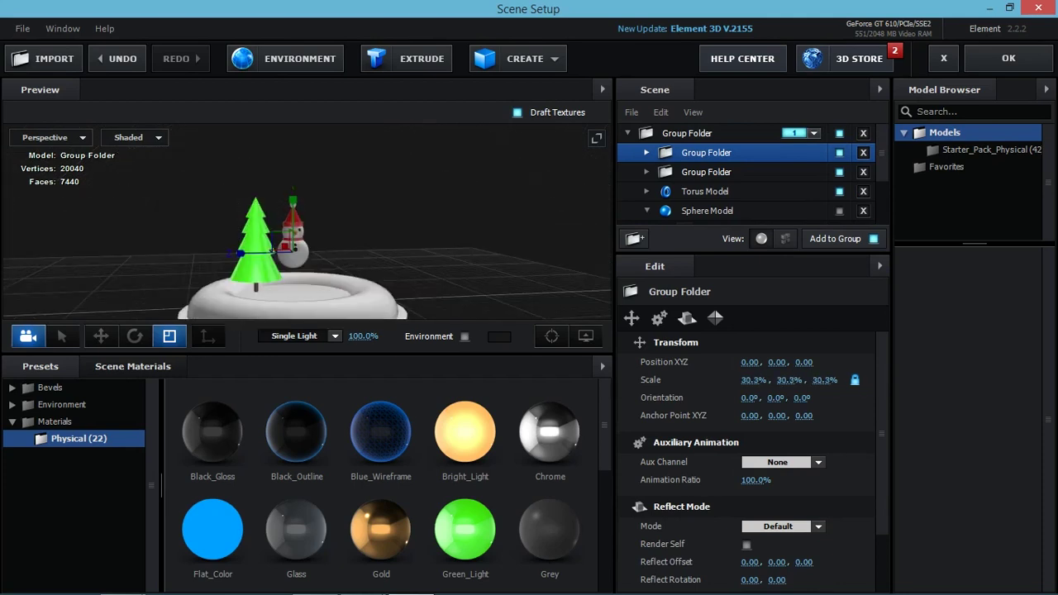
# Move the snowman onto the base beside the tree at -0.36, -0.32, -0.25.
pyautogui.press('w')
pyautogui.moveTo(273, 251); pyautogui.dragTo(274, 283)
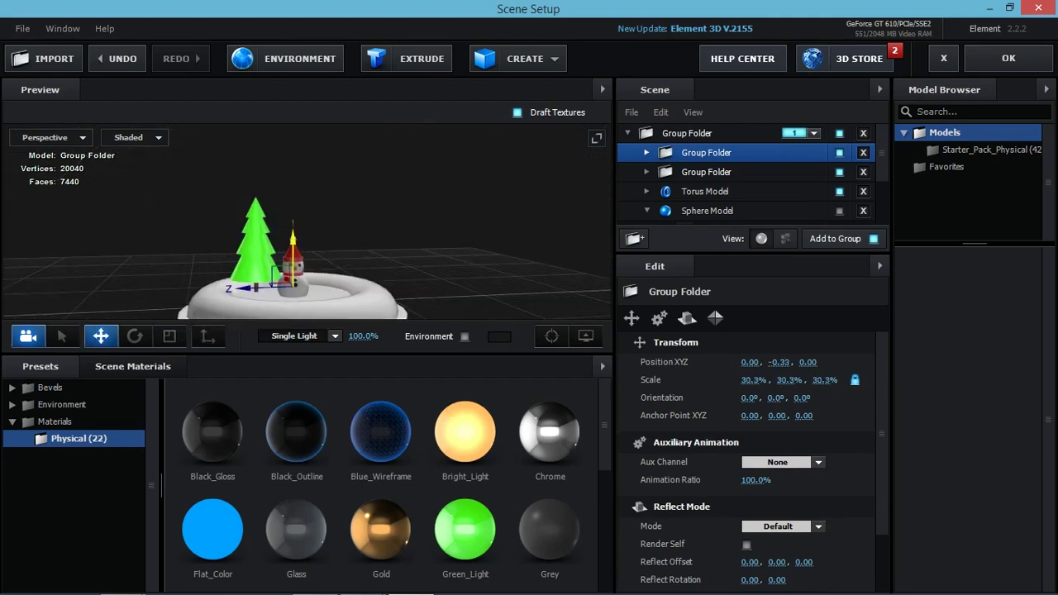
pyautogui.moveTo(306, 199); pyautogui.dragTo(306, 239)
pyautogui.moveTo(265, 270); pyautogui.dragTo(247, 271)
pyautogui.moveTo(306, 248)
pyautogui.mouseDown()
pyautogui.moveTo(306, 199)
pyautogui.moveTo(306, 248)
pyautogui.moveTo(238, 249)
pyautogui.moveTo(326, 246)
pyautogui.moveTo(297, 244)
pyautogui.mouseUp()
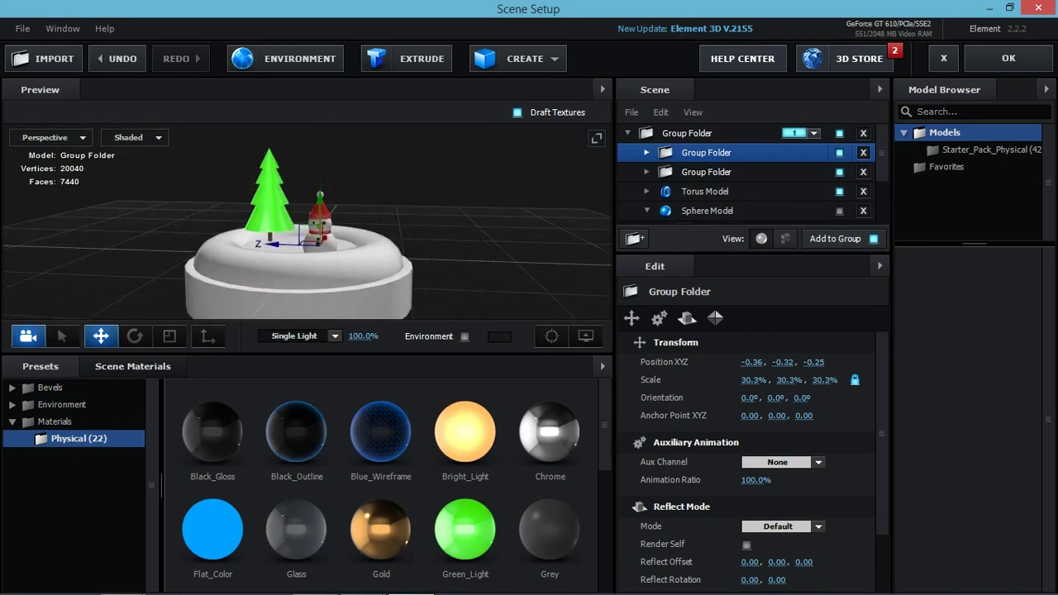
# Lower the Torus Model base slightly, make the glass Sphere Model visible, and select its Black_Outline material.
pyautogui.scroll(-1, 744, 174)
pyautogui.click(705, 164)
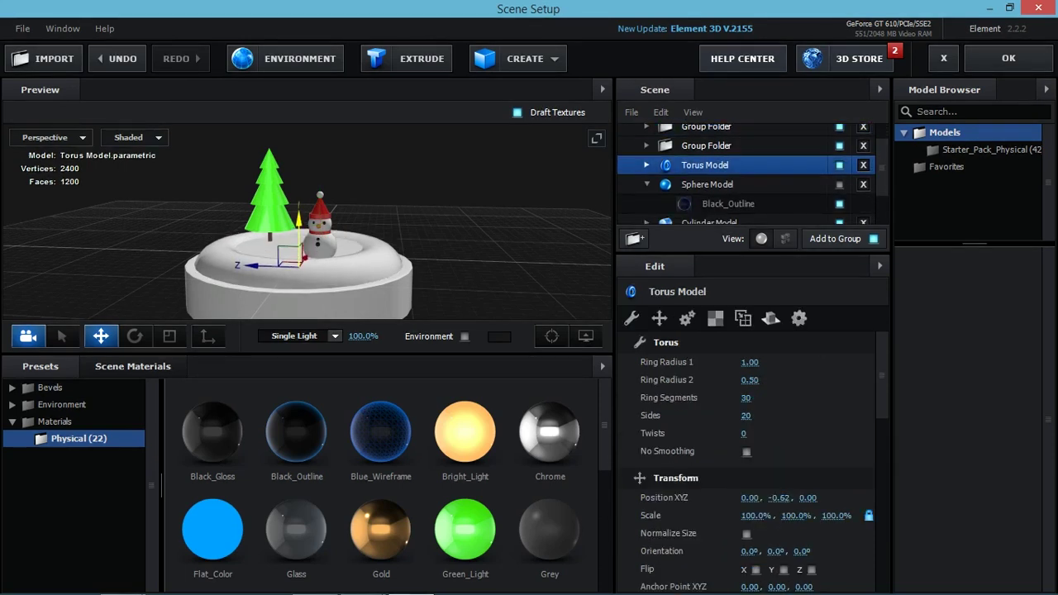
pyautogui.moveTo(298, 223); pyautogui.dragTo(298, 226)
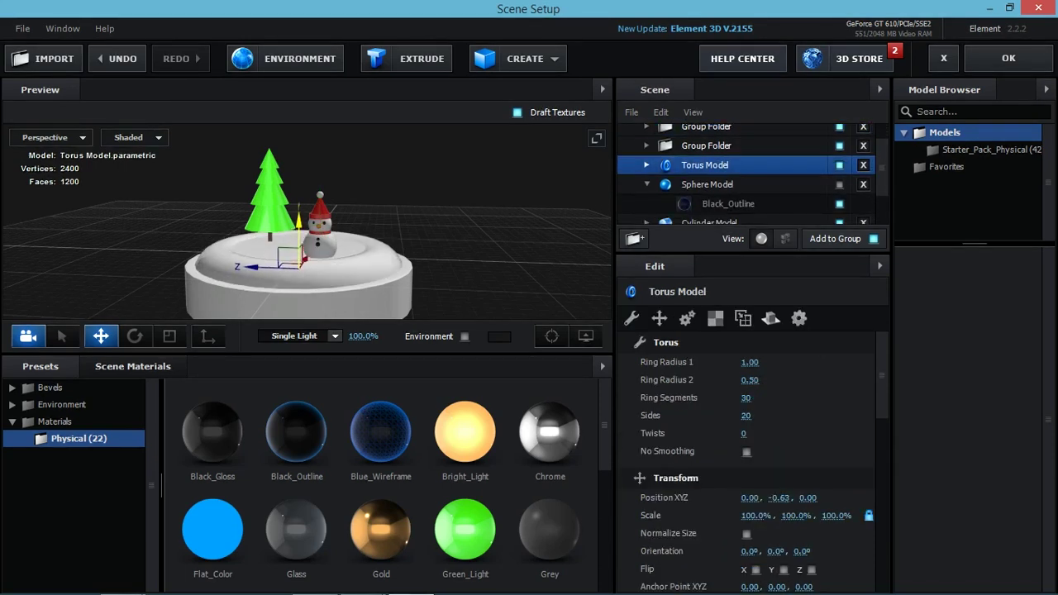
pyautogui.click(839, 184)
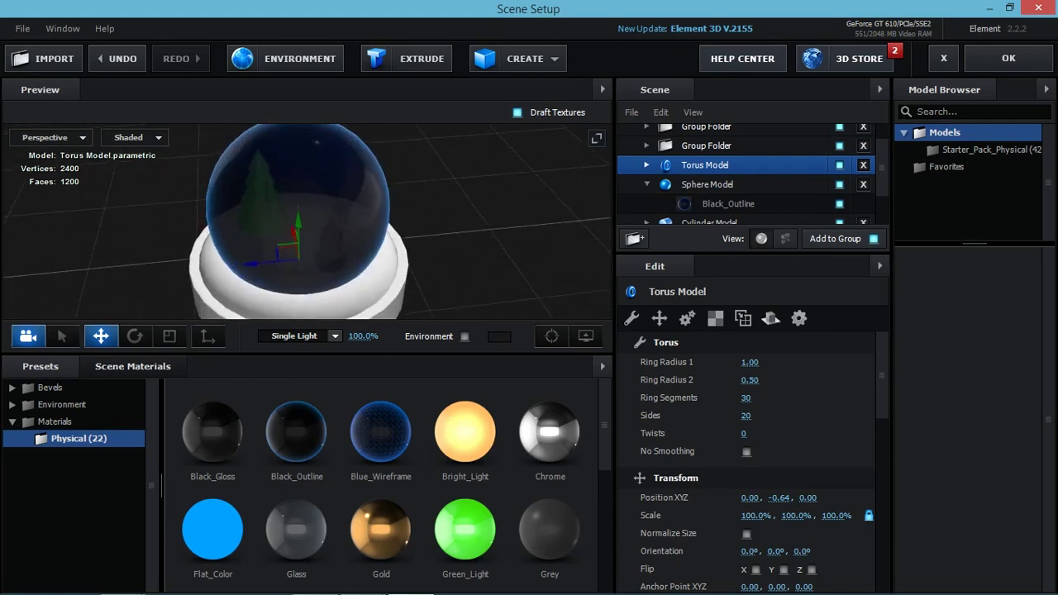
pyautogui.click(728, 204)
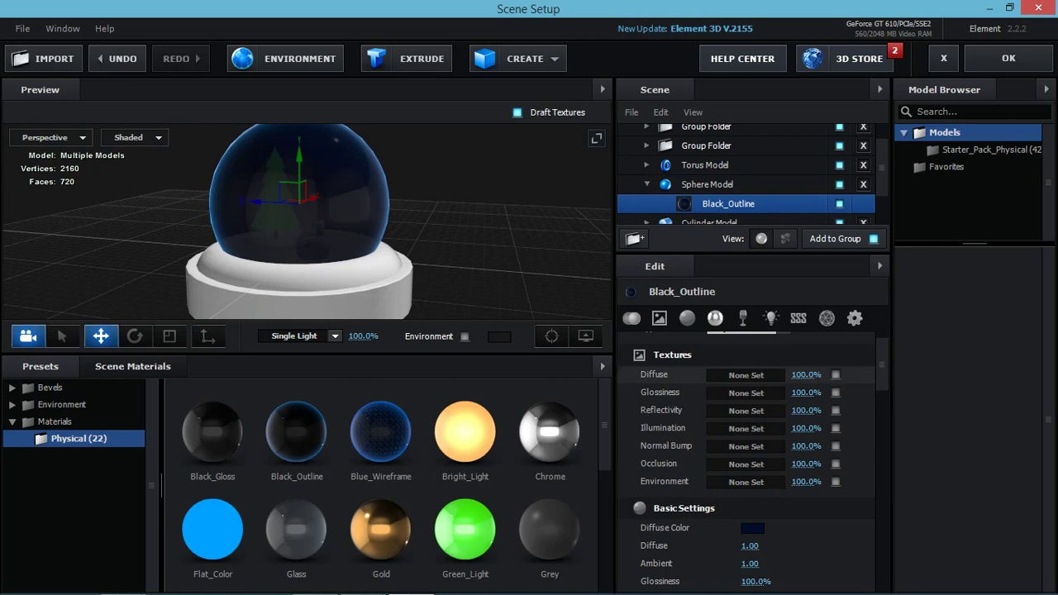
# Enable Illumination > Use Diffuse Color on the glass's Black_Outline material.
pyautogui.scroll(-2, 744, 455)
pyautogui.scroll(-2, 744, 454)
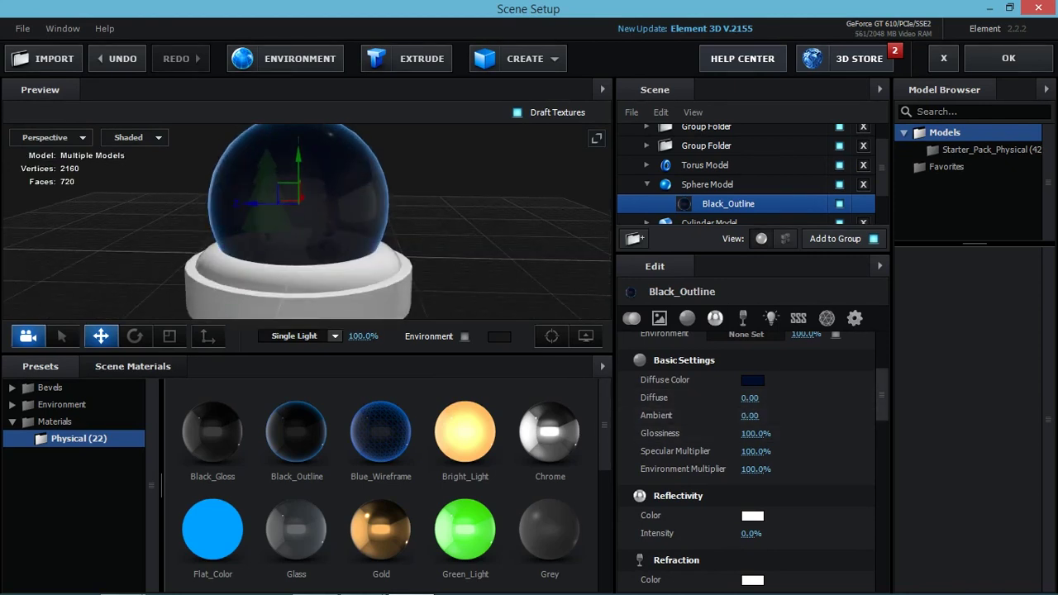
pyautogui.scroll(-2, 744, 421)
pyautogui.scroll(-2, 744, 430)
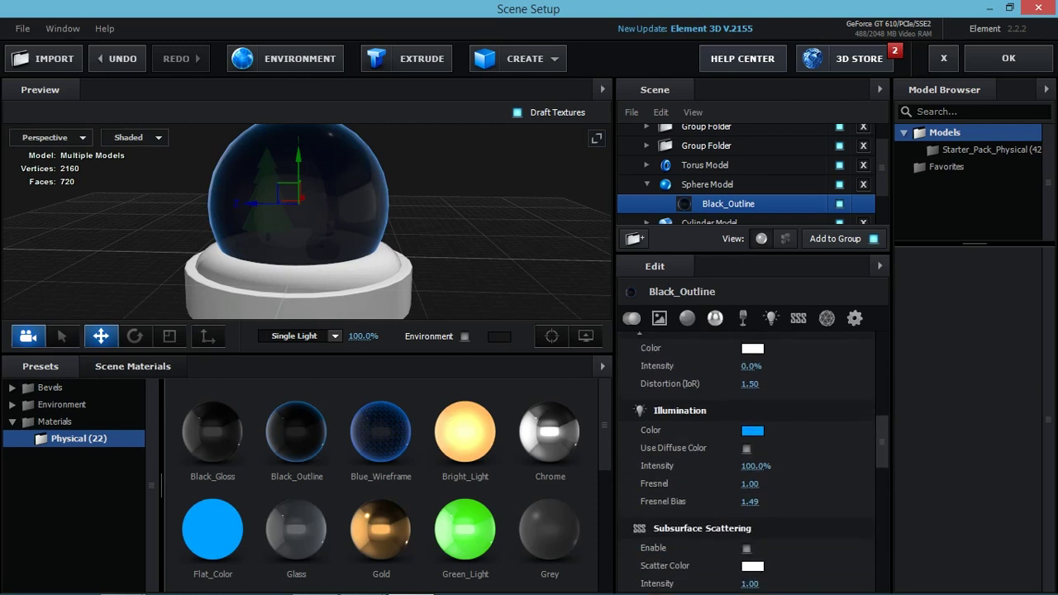
pyautogui.click(747, 448)
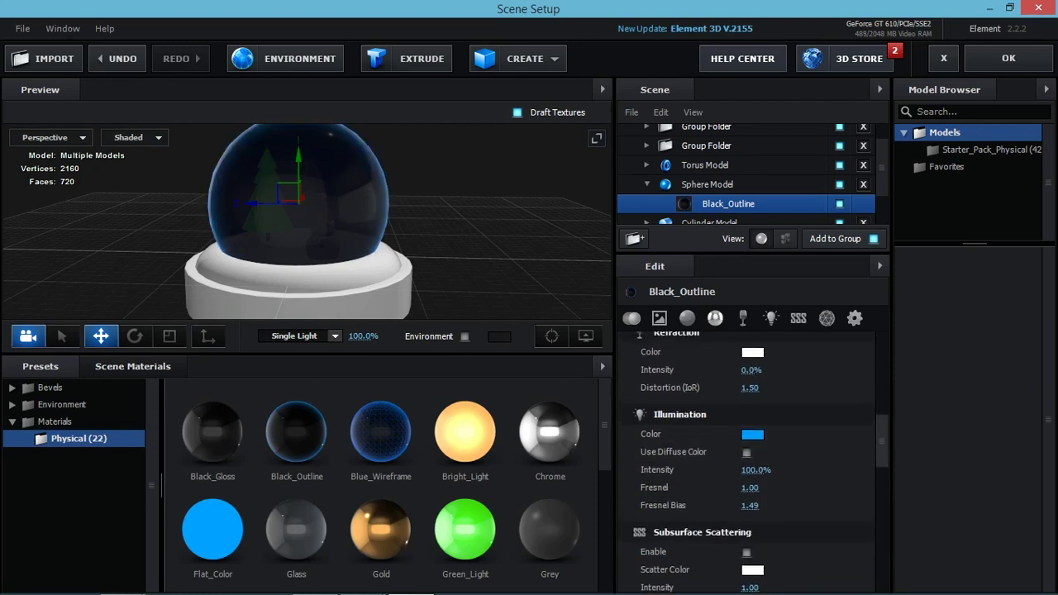
# Set the material's Blend Mode to Add, after briefly trying Screen.
pyautogui.scroll(-3, 745, 463)
pyautogui.scroll(-2, 745, 480)
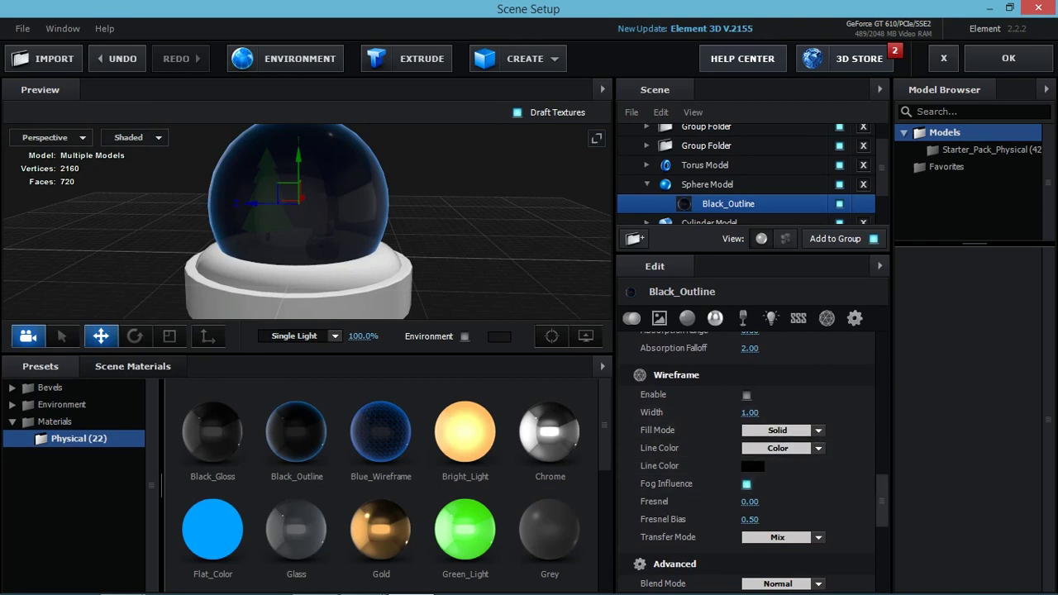
pyautogui.scroll(-4, 746, 484)
pyautogui.click(781, 367)
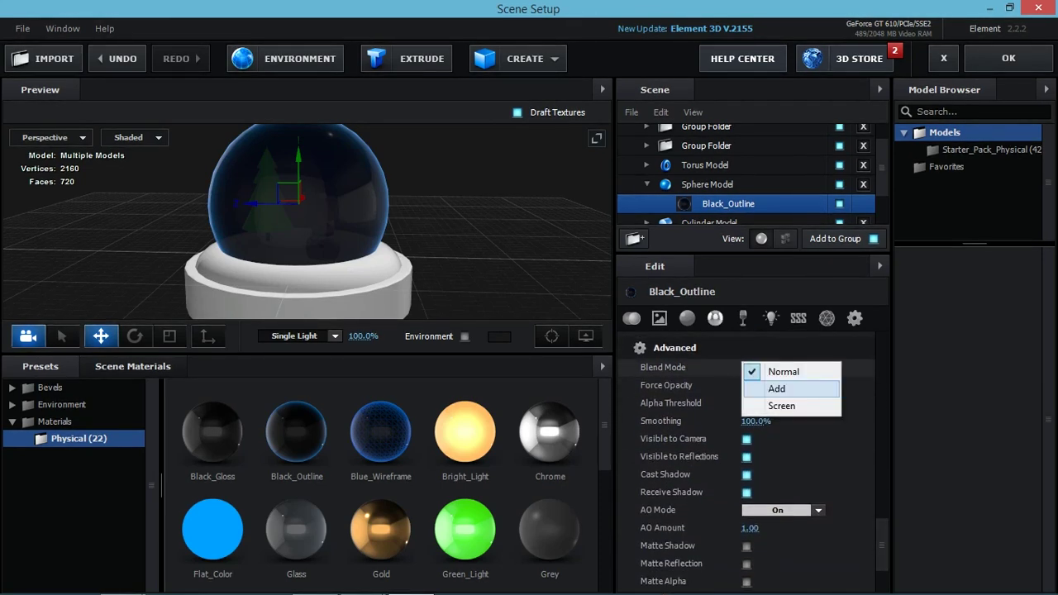
pyautogui.click(777, 387)
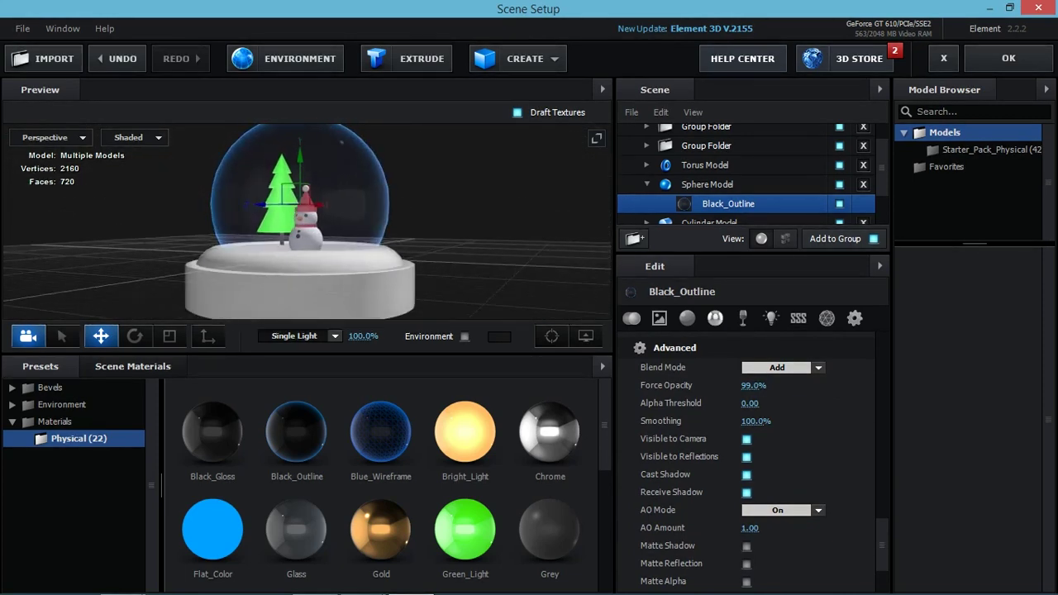
pyautogui.click(781, 368)
pyautogui.click(777, 404)
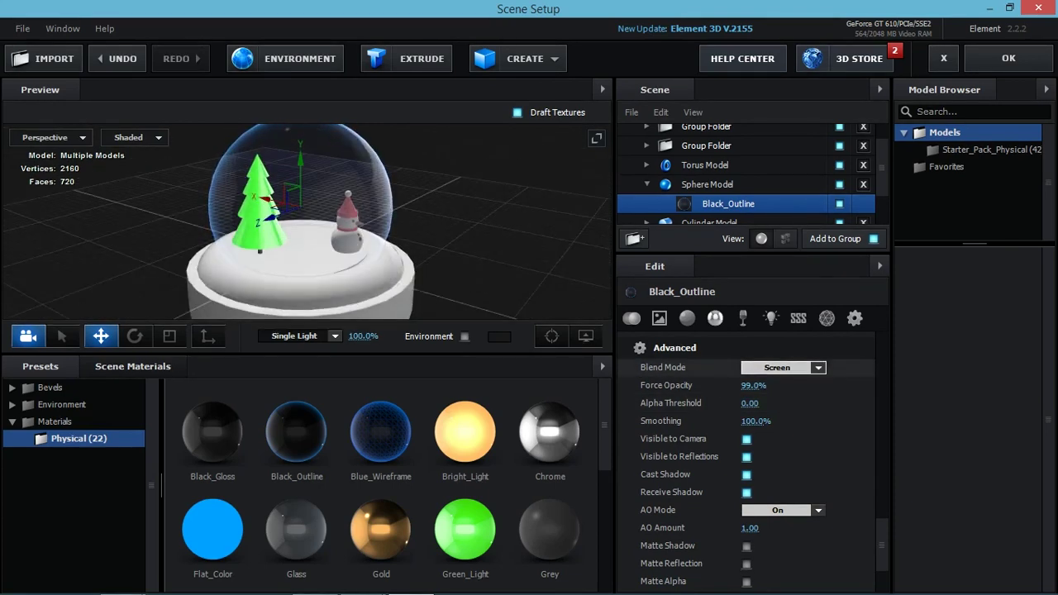
pyautogui.click(782, 367)
pyautogui.click(778, 385)
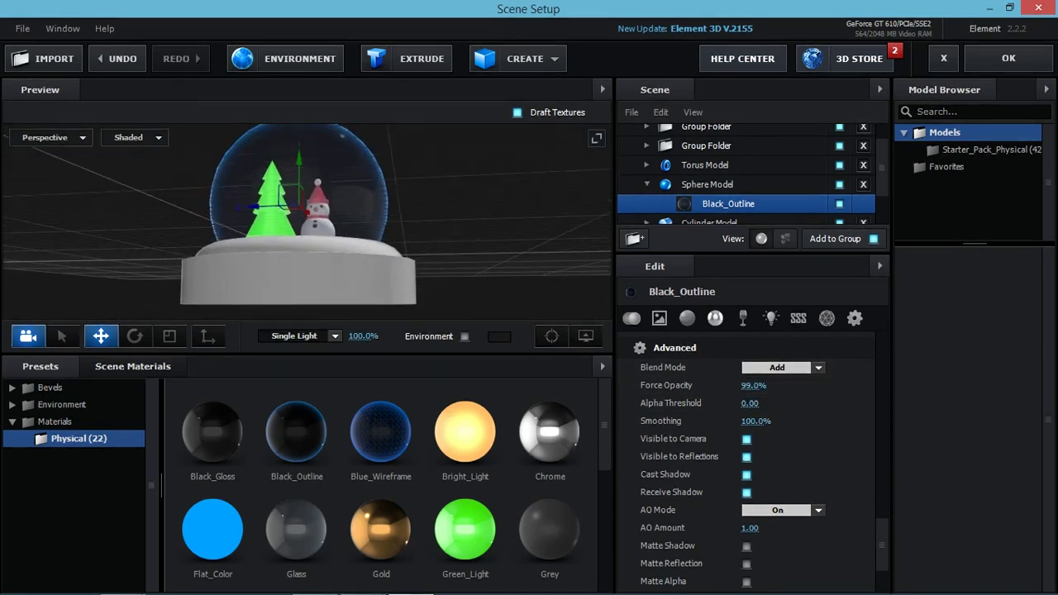
pyautogui.scroll(-3, 761, 463)
pyautogui.scroll(3, 761, 463)
pyautogui.scroll(-3, 760, 463)
pyautogui.scroll(-2, 760, 463)
pyautogui.scroll(3, 752, 455)
pyautogui.scroll(-3, 752, 455)
pyautogui.scroll(10, 752, 454)
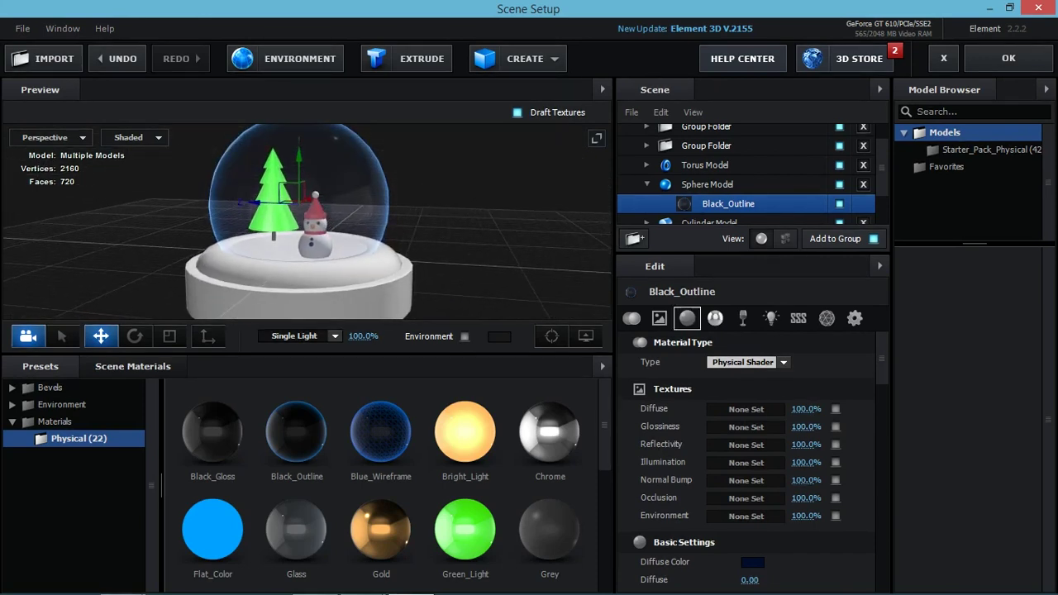
# Enlarge the glass sphere slightly and widen the torus Ring Radius 1 to 1.02.
pyautogui.click(282, 192)
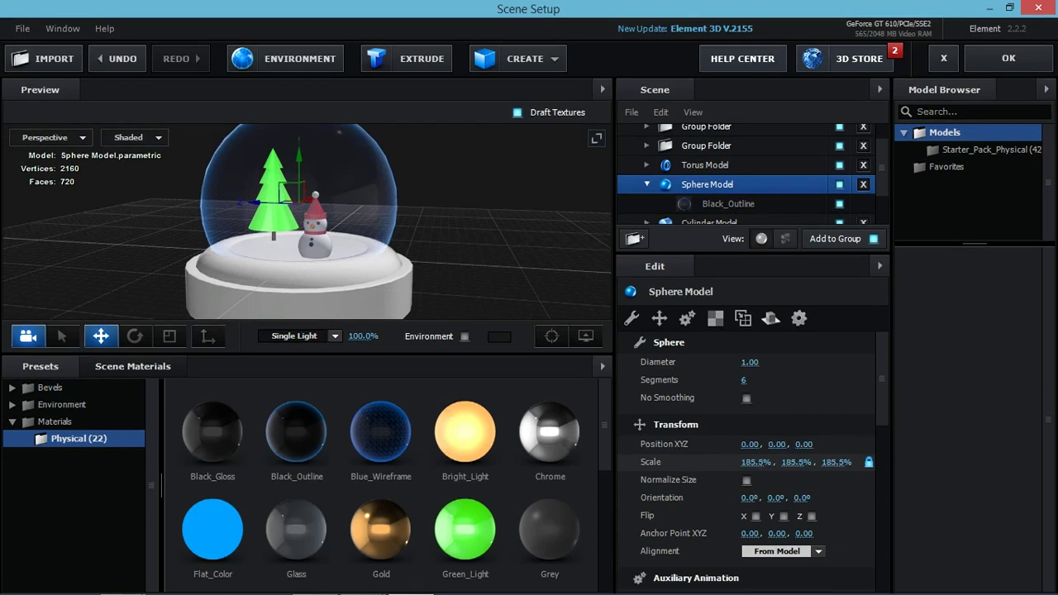
pyautogui.moveTo(282, 193); pyautogui.dragTo(284, 193)
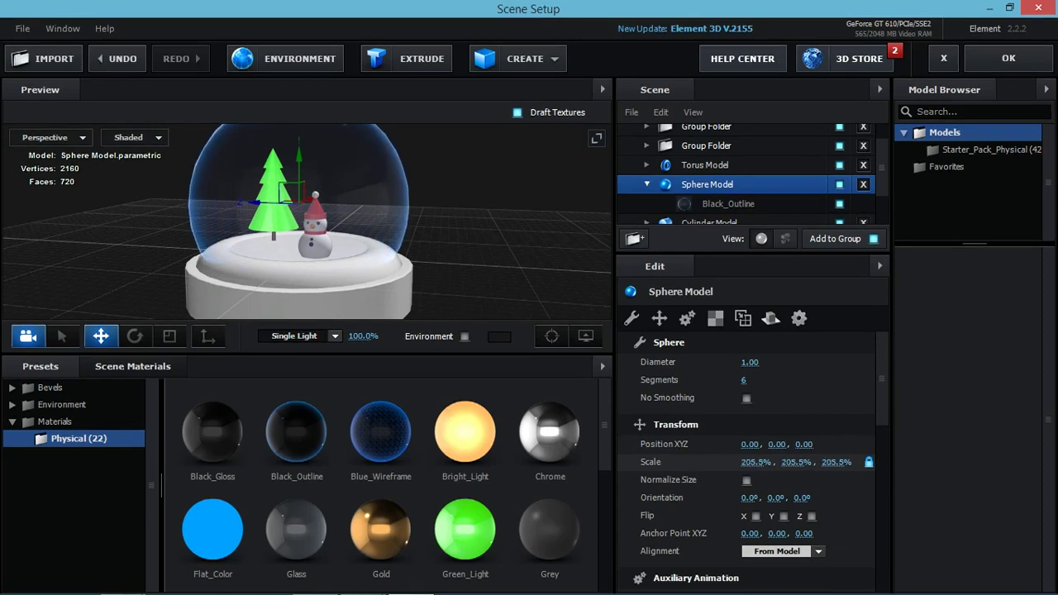
pyautogui.click(705, 164)
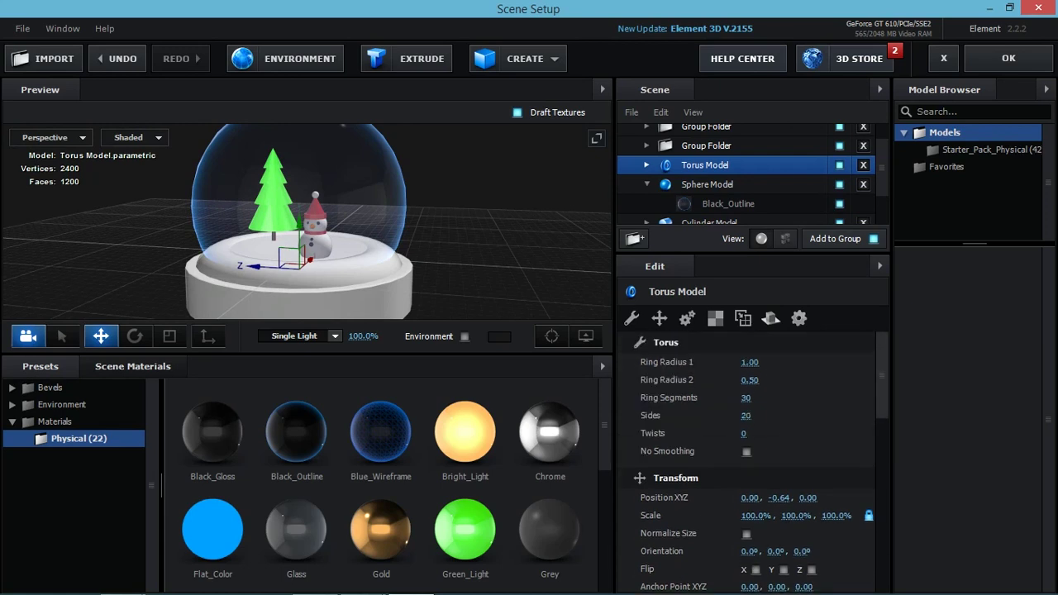
pyautogui.moveTo(749, 362)
pyautogui.mouseDown()
pyautogui.moveTo(749, 398)
pyautogui.moveTo(728, 416)
pyautogui.moveTo(768, 416)
pyautogui.mouseUp()
pyautogui.hotkey('ctrl', 'z')
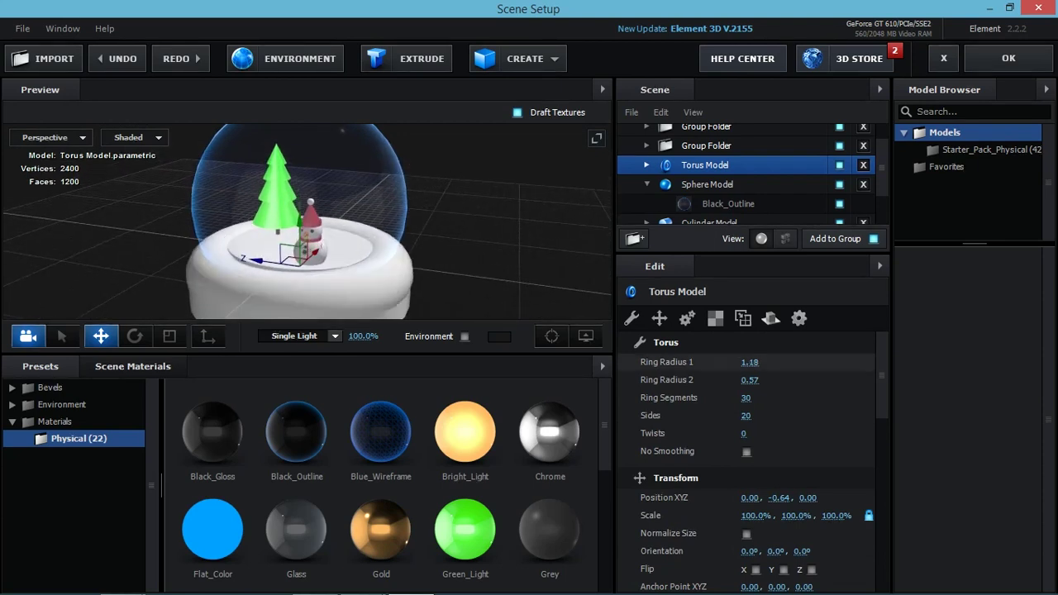
# Slim the torus rim by setting Ring Radius 2 to 0.48.
pyautogui.moveTo(749, 379)
pyautogui.mouseDown()
pyautogui.moveTo(727, 364)
pyautogui.moveTo(765, 379)
pyautogui.mouseUp()
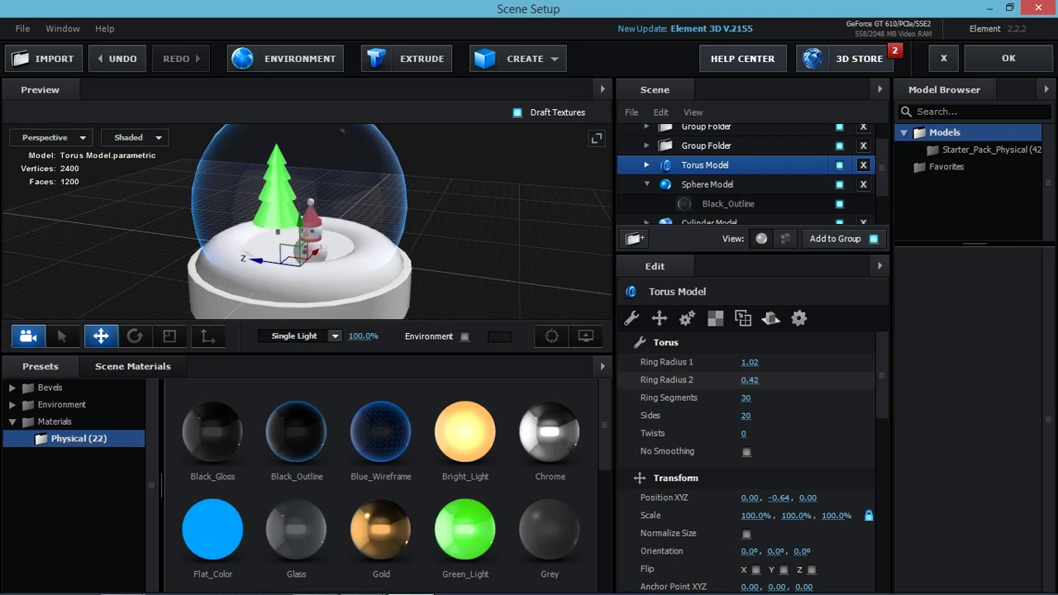
pyautogui.moveTo(749, 379); pyautogui.dragTo(751, 379)
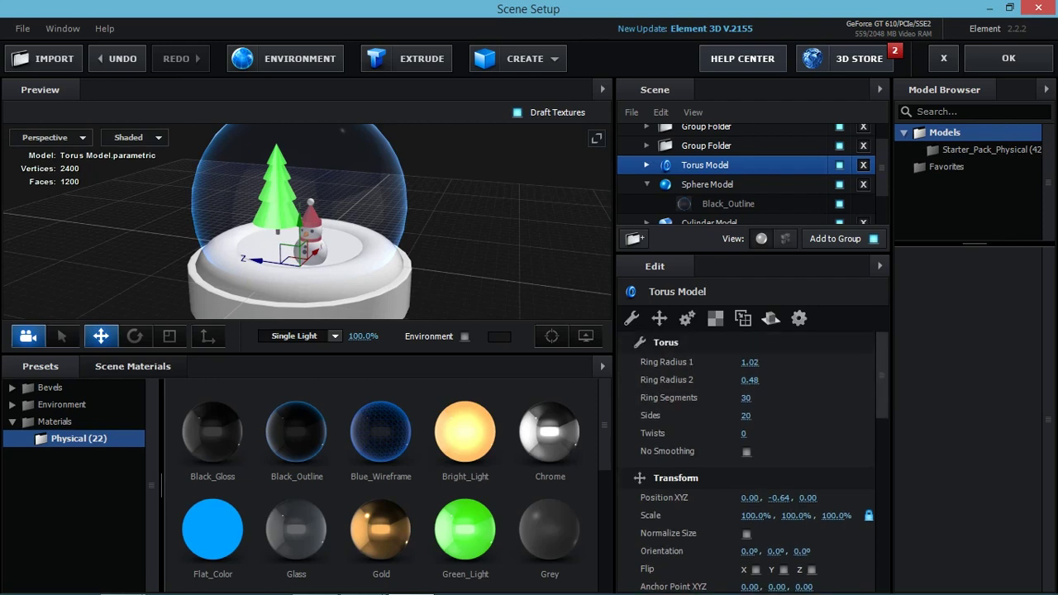
pyautogui.scroll(-2, 753, 463)
pyautogui.scroll(-2, 753, 463)
pyautogui.scroll(-4, 752, 463)
pyautogui.scroll(-3, 752, 463)
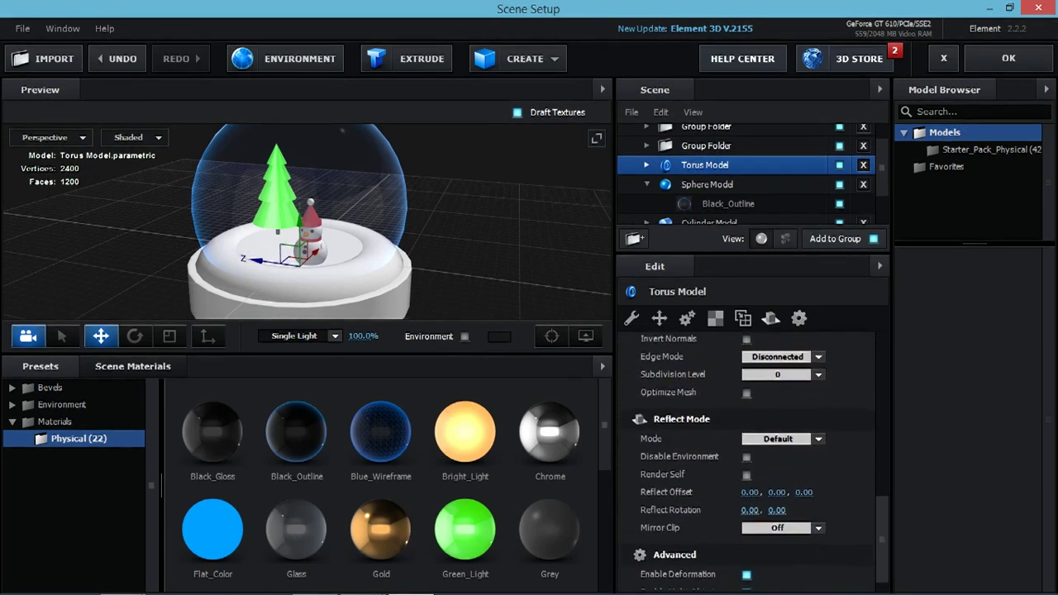
pyautogui.scroll(10, 752, 463)
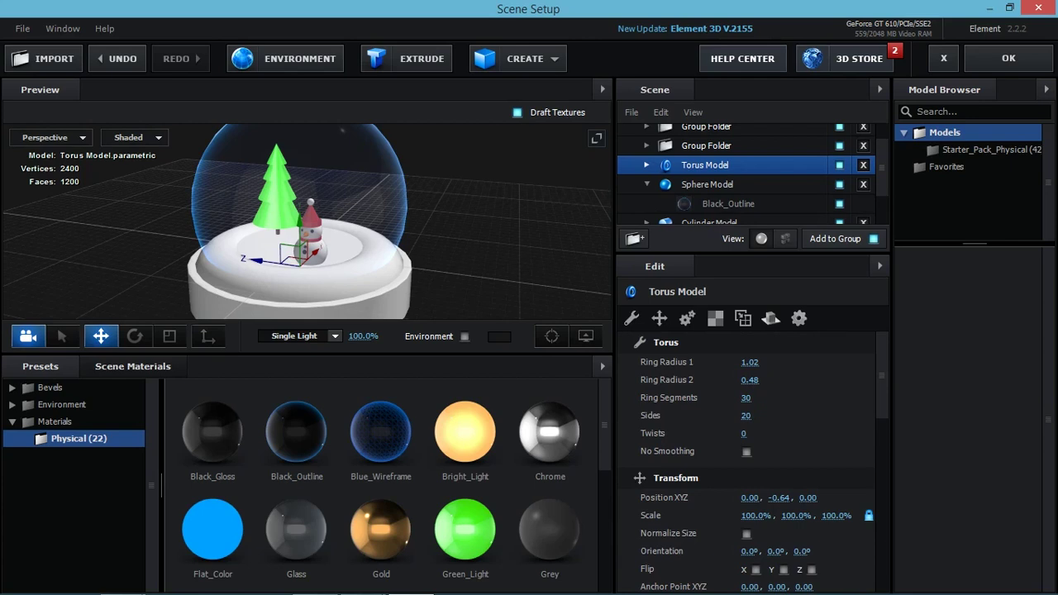
# Select the globe's base cylinder model in the Scene list and undo the last change.
pyautogui.click(707, 185)
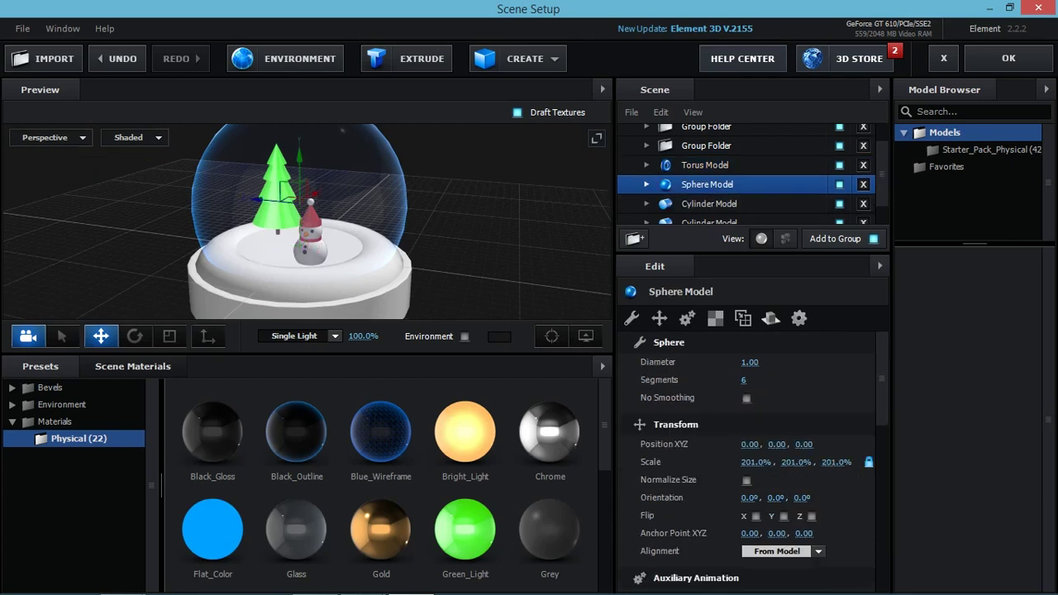
pyautogui.press('Down')
pyautogui.press('Down')
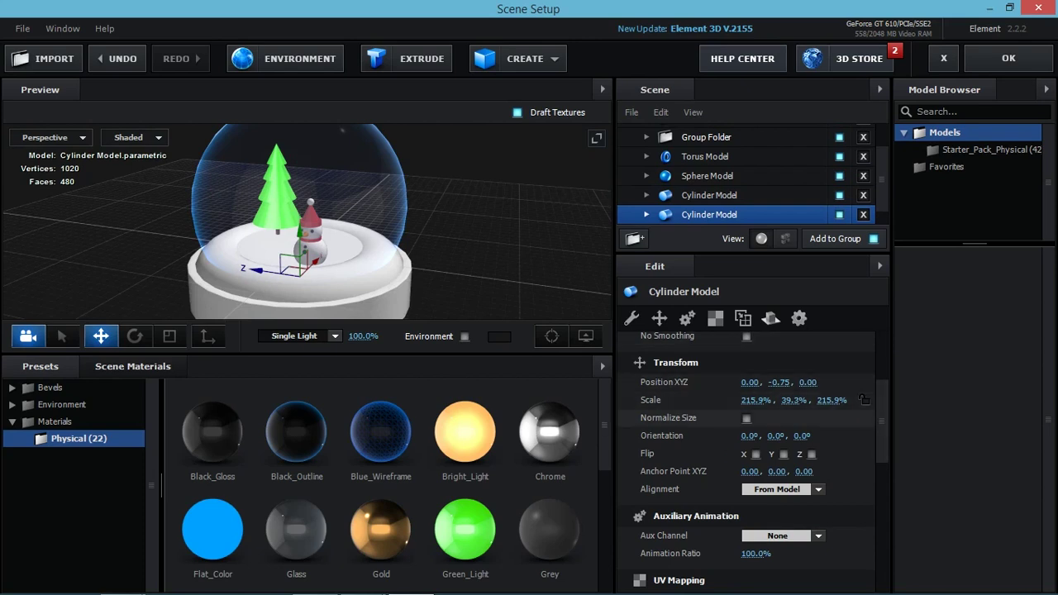
pyautogui.scroll(-2, 753, 417)
pyautogui.scroll(1, 752, 463)
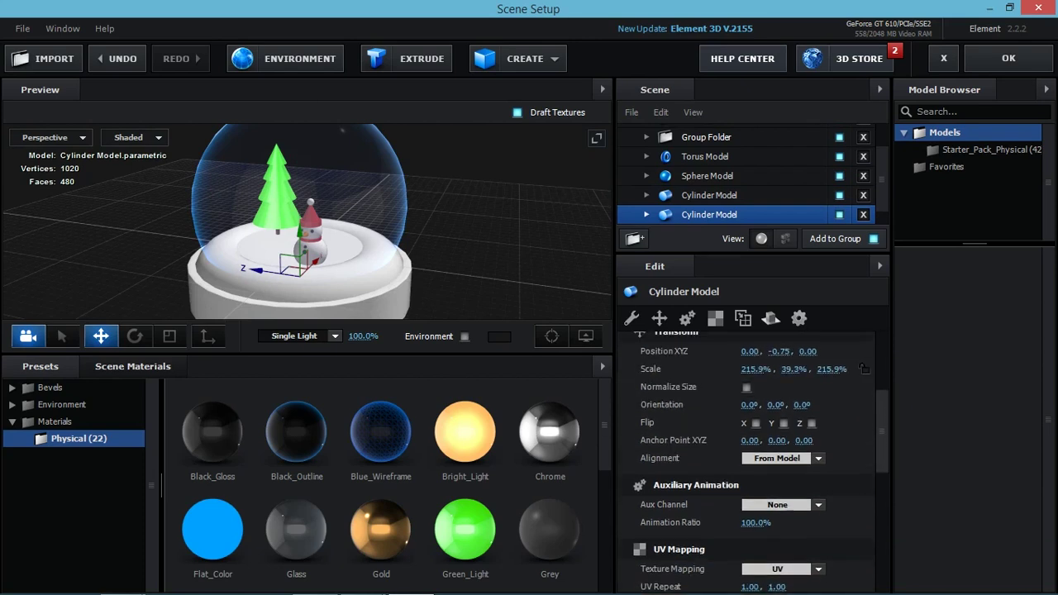
pyautogui.scroll(-3, 752, 463)
pyautogui.scroll(-4, 753, 463)
pyautogui.scroll(-3, 752, 413)
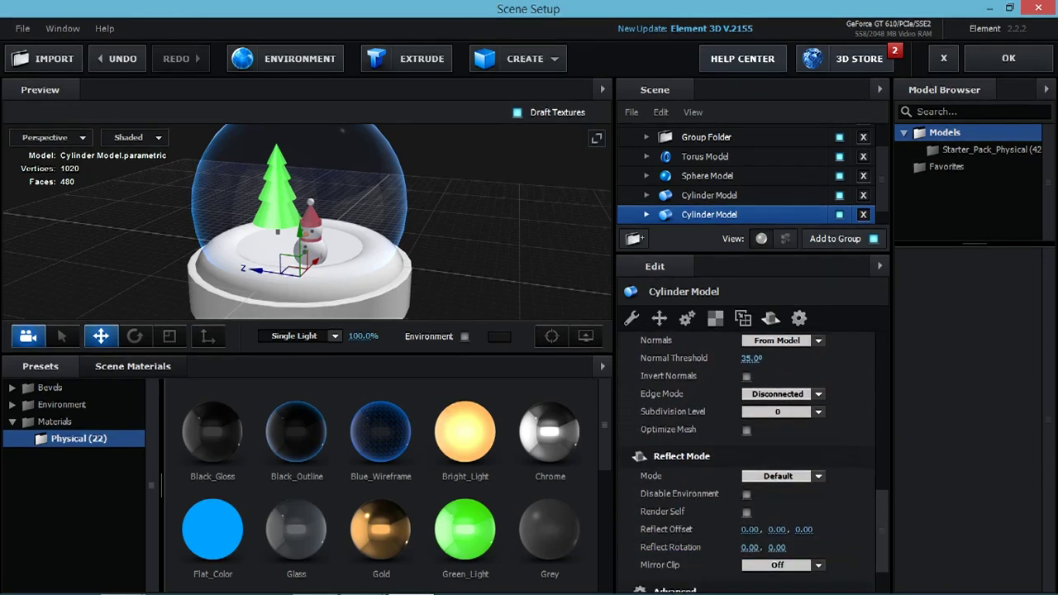
pyautogui.scroll(8, 753, 413)
pyautogui.scroll(1, 753, 414)
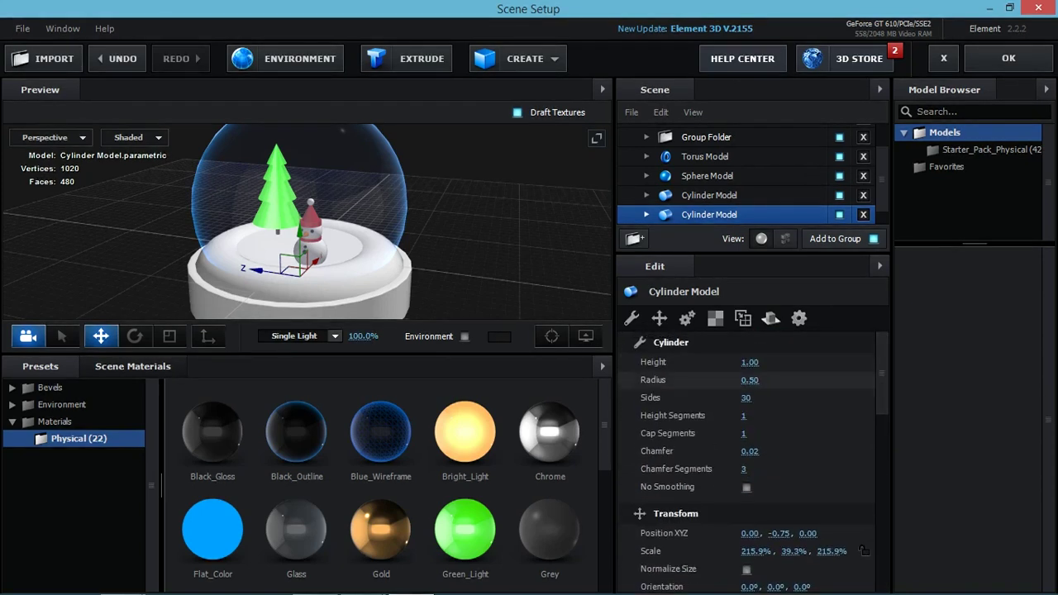
pyautogui.hotkey('ctrl', 'z')
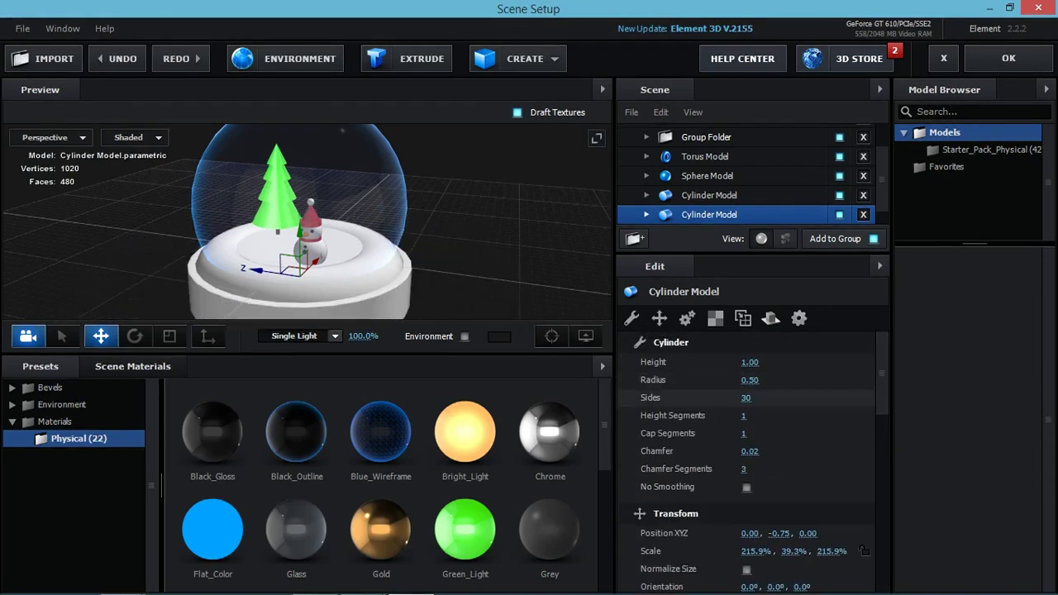
# Lower the base cylinder's Sides down to 3, then set it back to 30.
pyautogui.moveTo(745, 397)
pyautogui.mouseDown()
pyautogui.moveTo(711, 398)
pyautogui.moveTo(721, 398)
pyautogui.mouseUp()
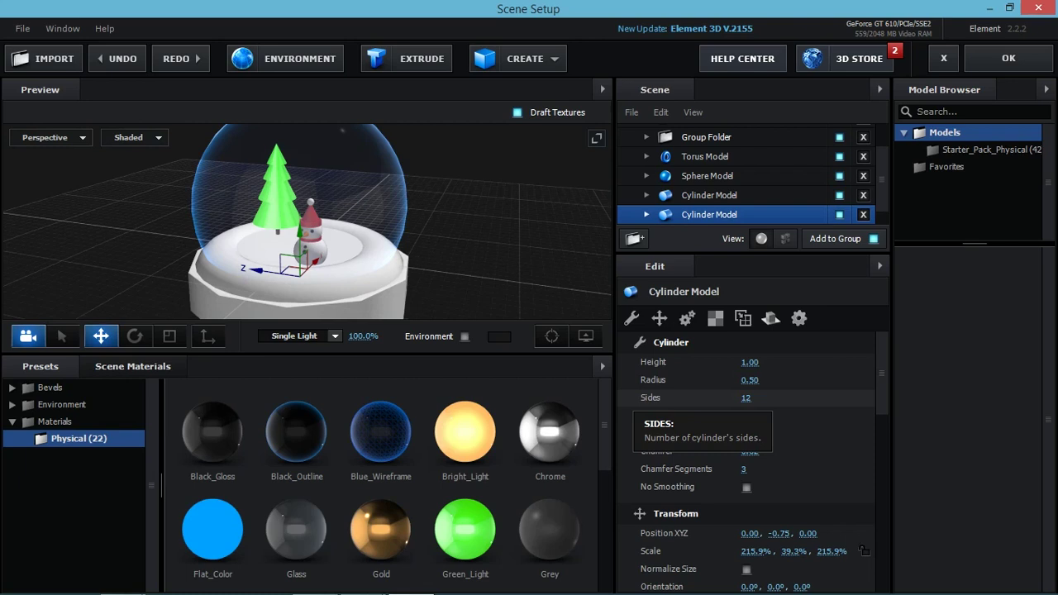
pyautogui.moveTo(745, 397)
pyautogui.mouseDown()
pyautogui.moveTo(726, 398)
pyautogui.moveTo(759, 398)
pyautogui.mouseUp()
pyautogui.click(752, 398)
pyautogui.press('Return')
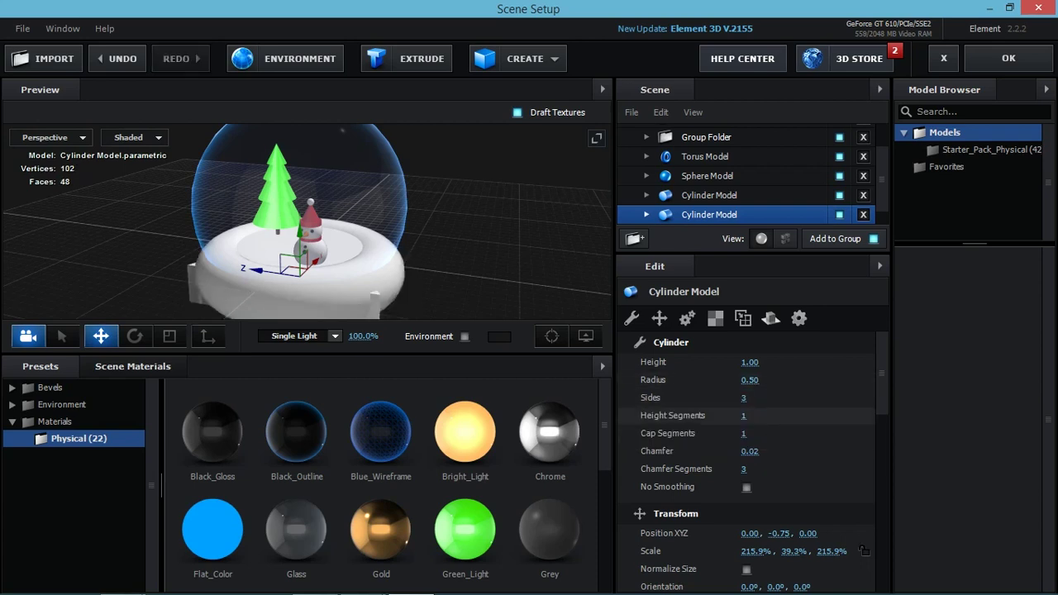
pyautogui.write('0')
pyautogui.press('Return')
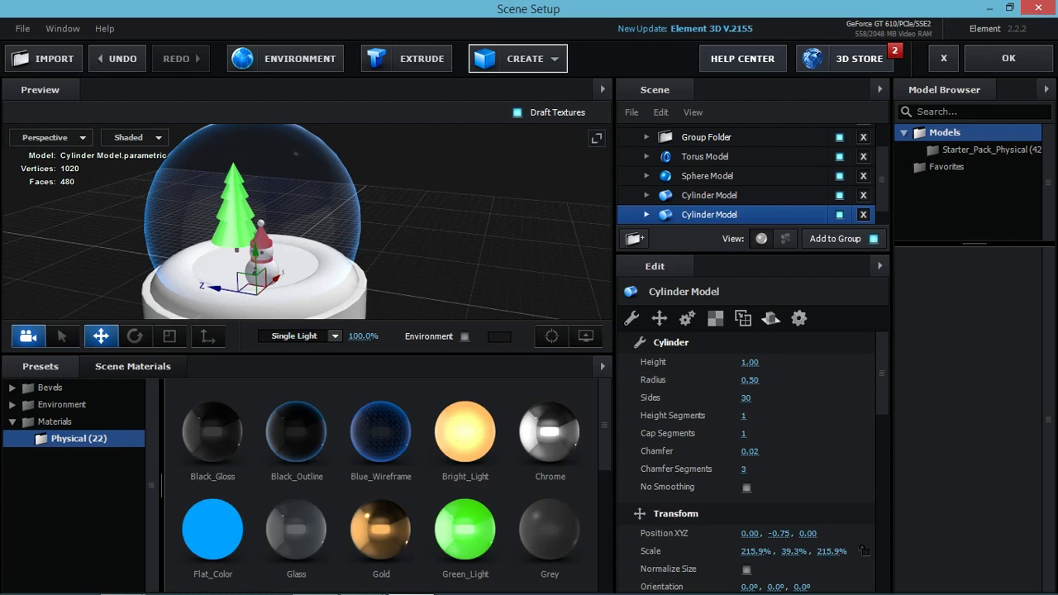
# Expand the tree's group folder and select its trunk Cylinder Model.
pyautogui.click(517, 58)
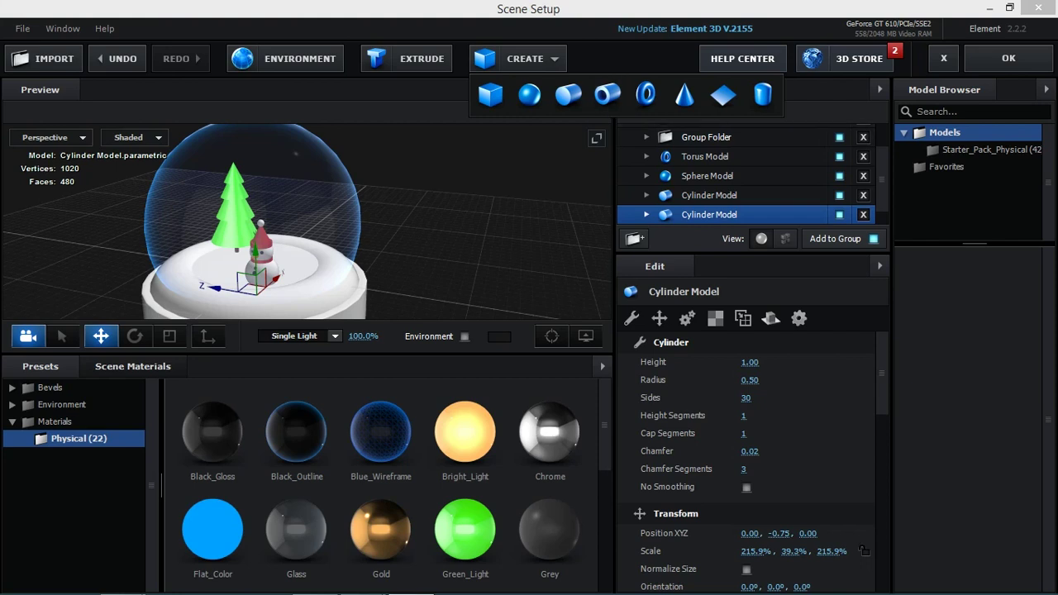
pyautogui.scroll(2, 745, 174)
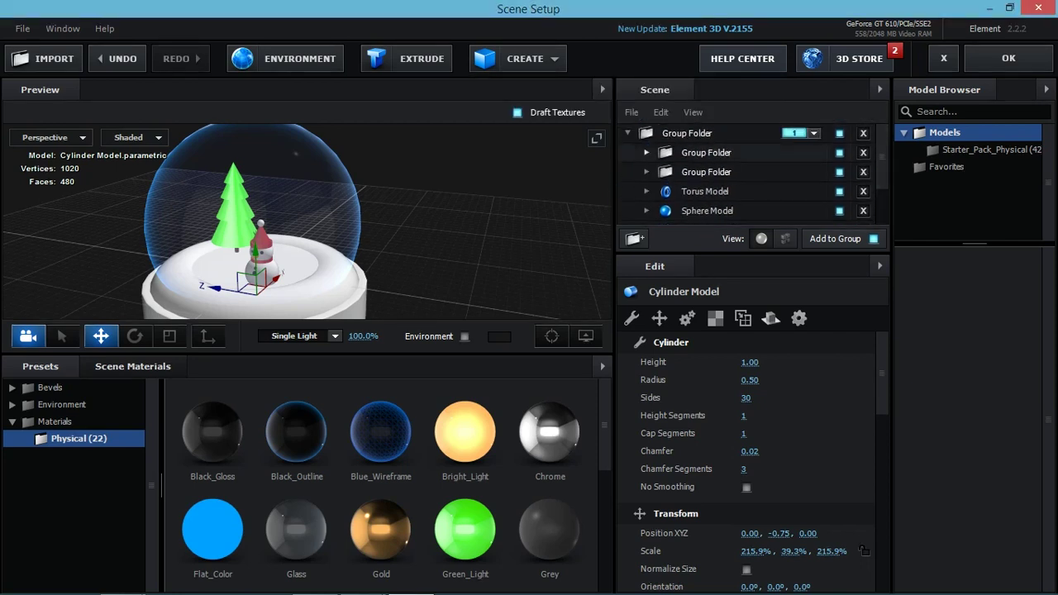
pyautogui.click(706, 172)
pyautogui.click(646, 172)
pyautogui.click(728, 191)
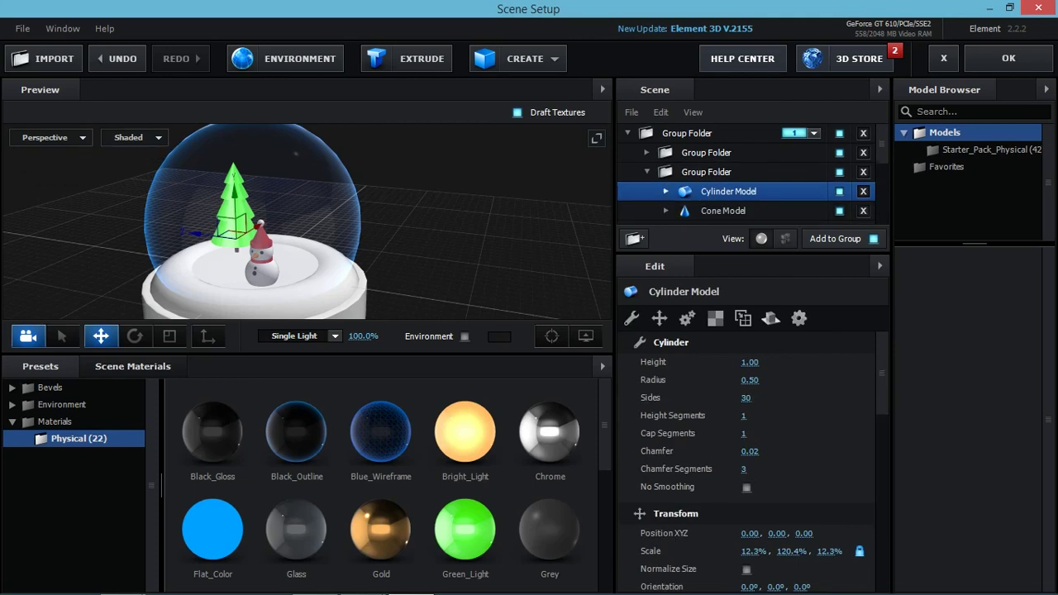
pyautogui.click(519, 59)
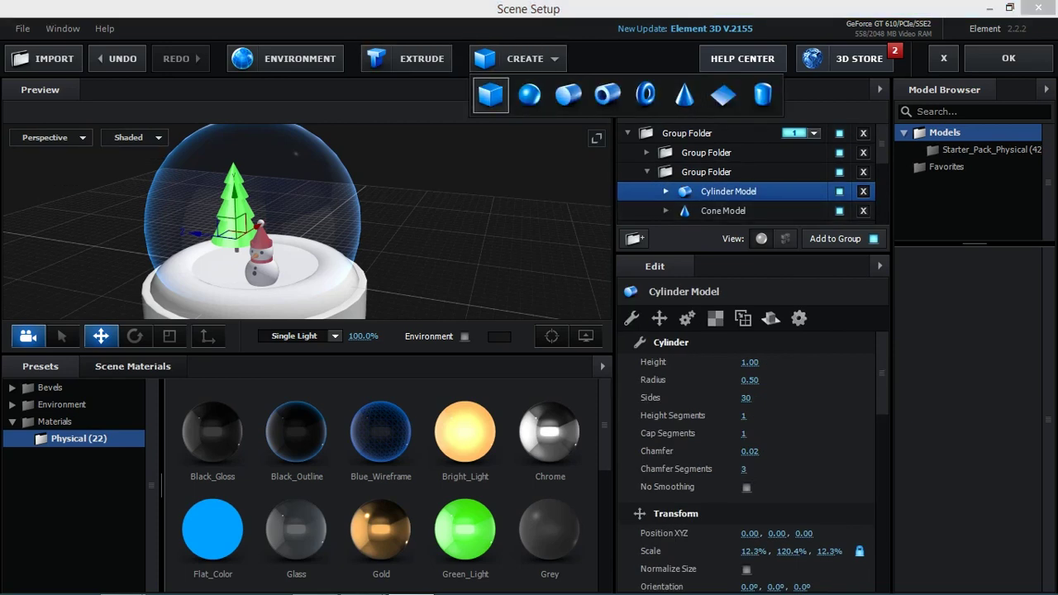
pyautogui.click(490, 94)
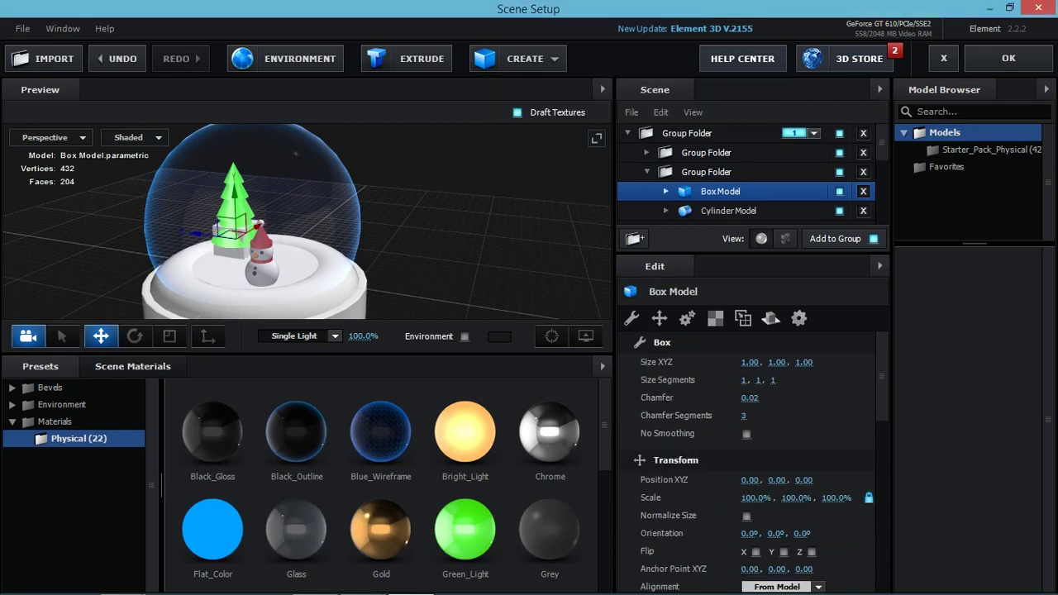
pyautogui.moveTo(194, 233); pyautogui.dragTo(424, 263)
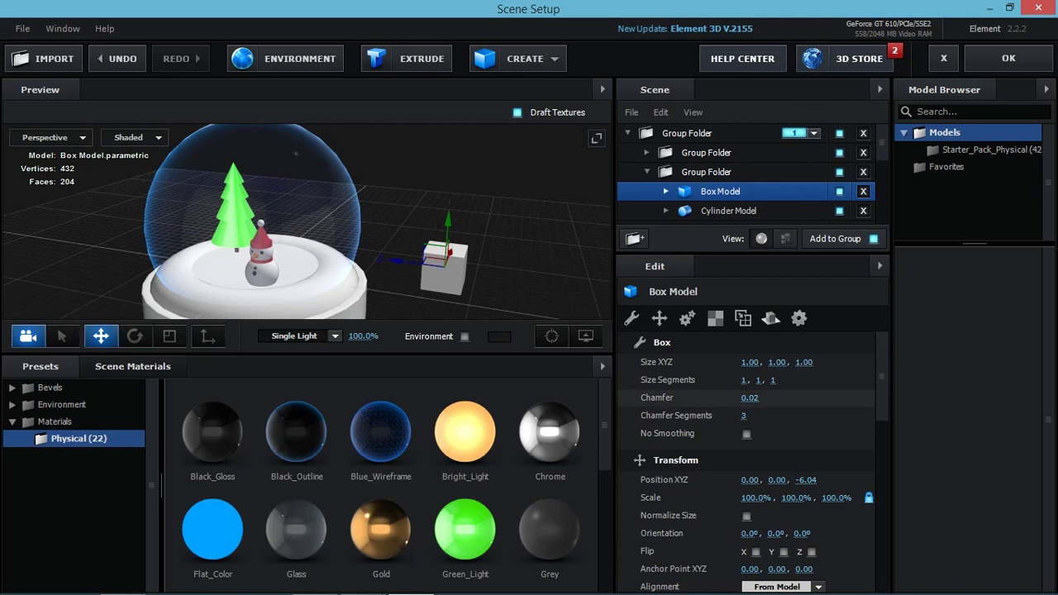
pyautogui.scroll(-2, 753, 463)
pyautogui.scroll(-3, 752, 463)
pyautogui.scroll(-3, 753, 463)
pyautogui.scroll(-3, 753, 463)
pyautogui.moveTo(372, 248)
pyautogui.mouseDown()
pyautogui.moveTo(207, 248)
pyautogui.moveTo(414, 248)
pyautogui.mouseUp()
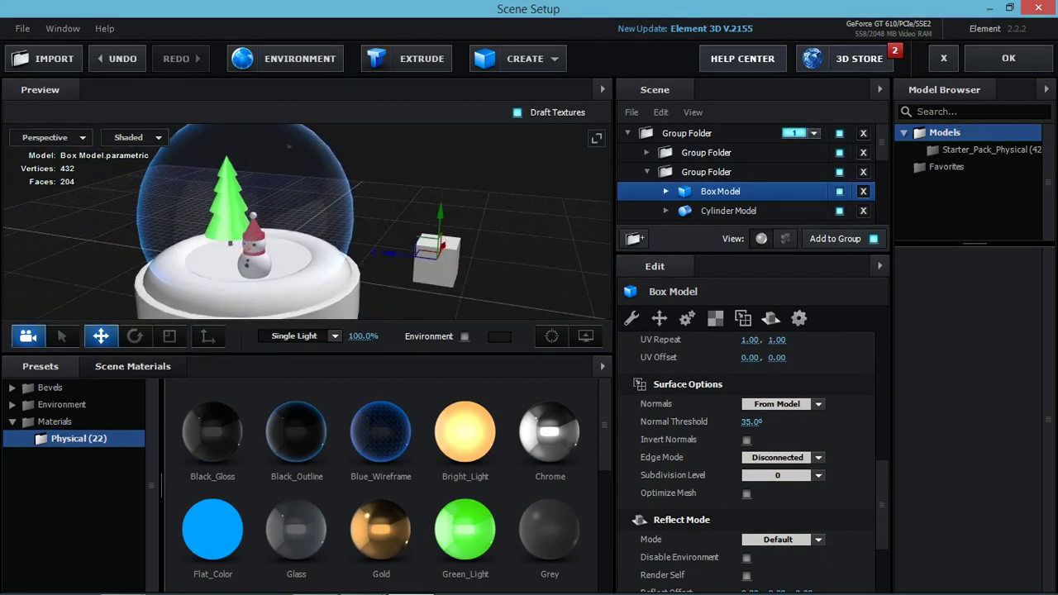
pyautogui.click(777, 458)
pyautogui.click(774, 463)
pyautogui.click(777, 475)
pyautogui.click(773, 496)
pyautogui.click(777, 476)
pyautogui.click(773, 478)
pyautogui.scroll(-3, 778, 478)
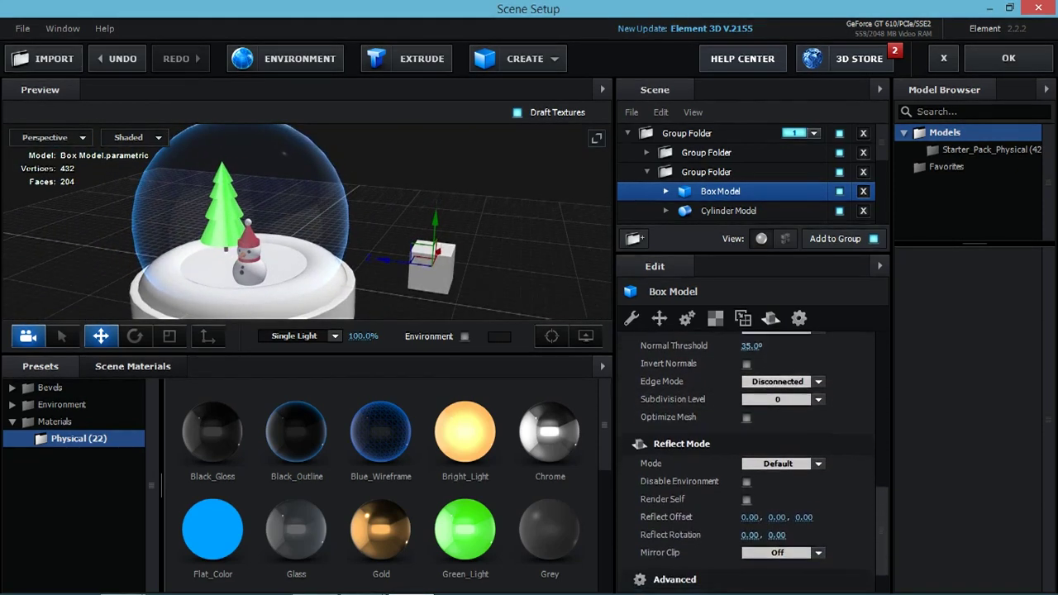
pyautogui.scroll(3, 748, 463)
pyautogui.scroll(3, 748, 463)
pyautogui.scroll(3, 748, 463)
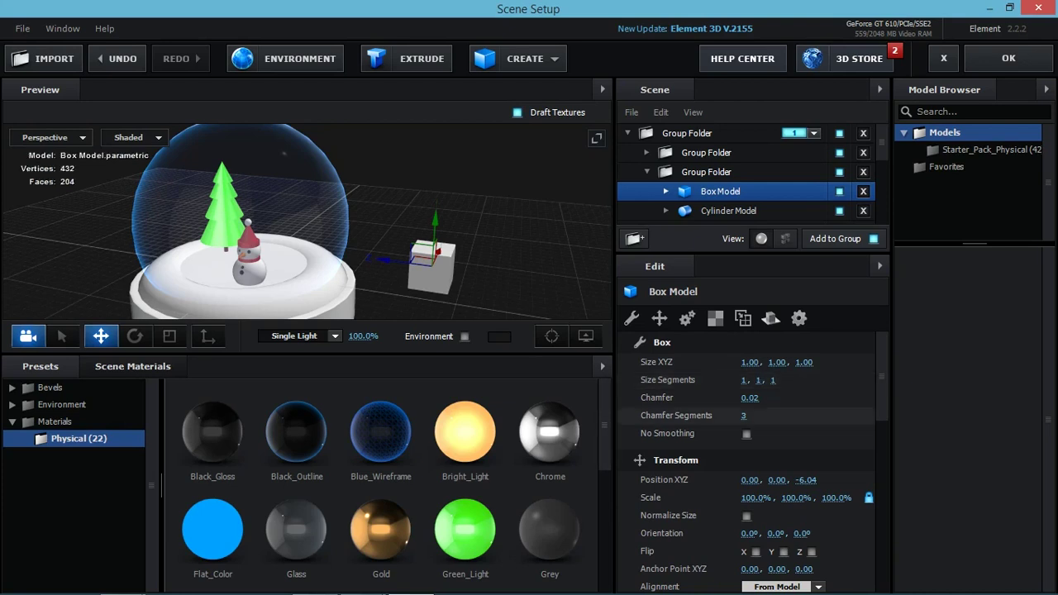
pyautogui.press('Delete')
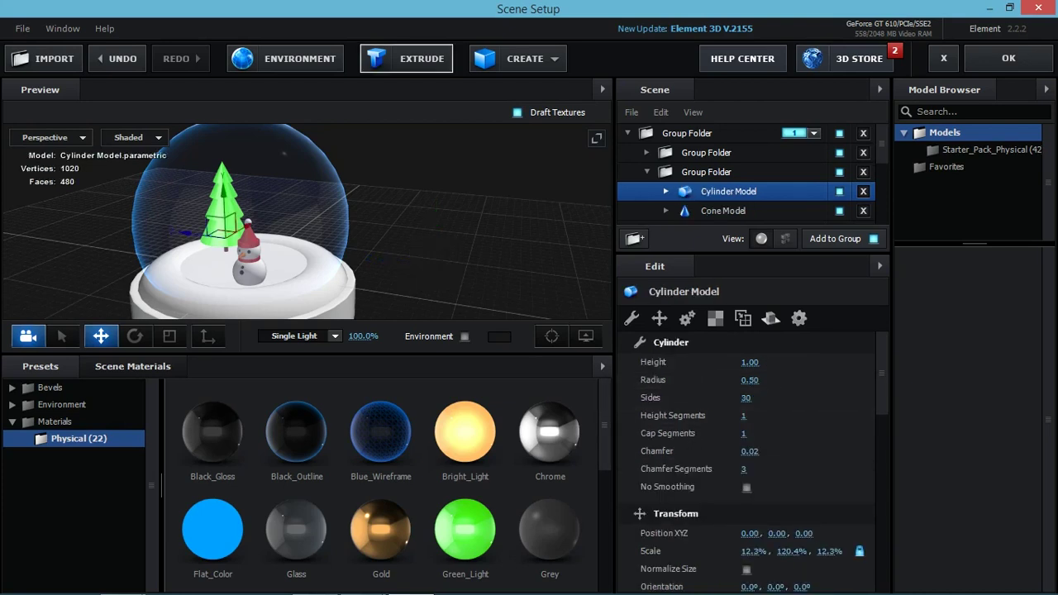
# Add a 3-sided cylinder right of the globe, widened and flattened into a thin triangle.
pyautogui.click(521, 59)
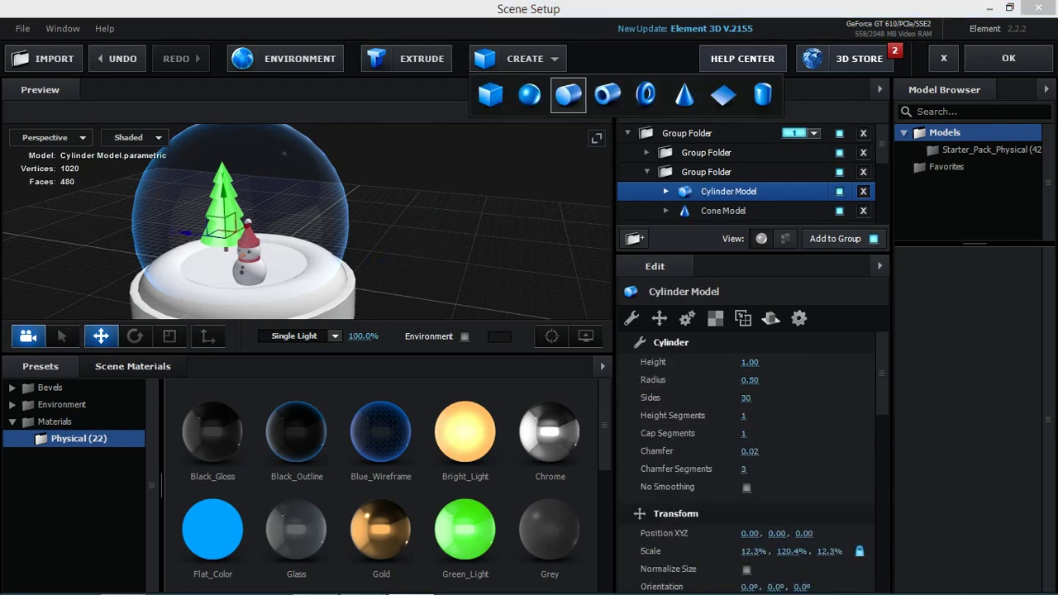
pyautogui.click(568, 95)
pyautogui.moveTo(186, 232); pyautogui.dragTo(397, 265)
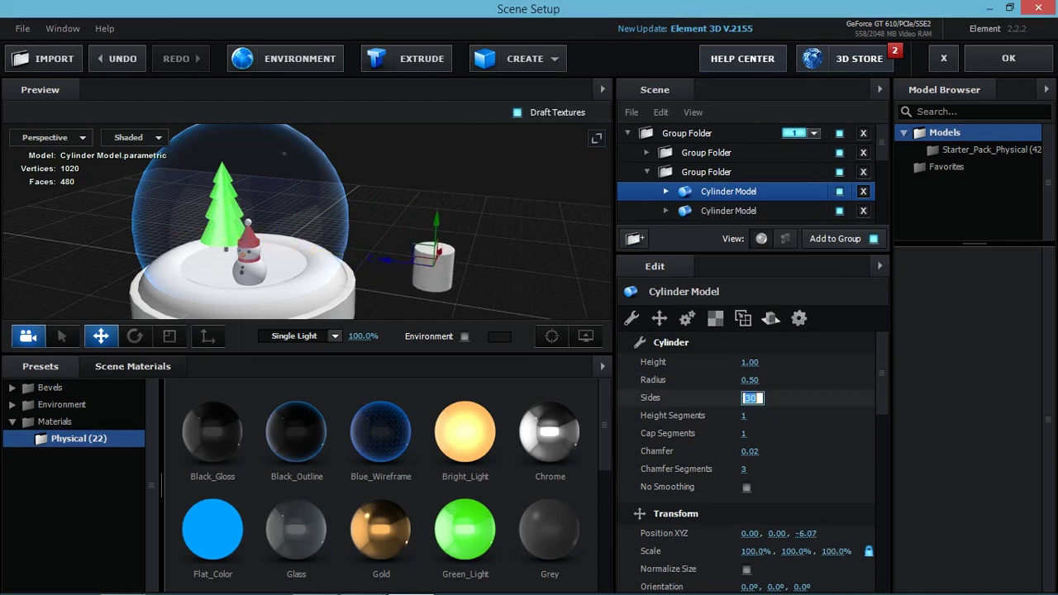
pyautogui.write('3')
pyautogui.press('Return')
pyautogui.moveTo(749, 380)
pyautogui.mouseDown()
pyautogui.moveTo(769, 380)
pyautogui.moveTo(722, 362)
pyautogui.mouseUp()
pyautogui.moveTo(290, 207); pyautogui.dragTo(290, 248)
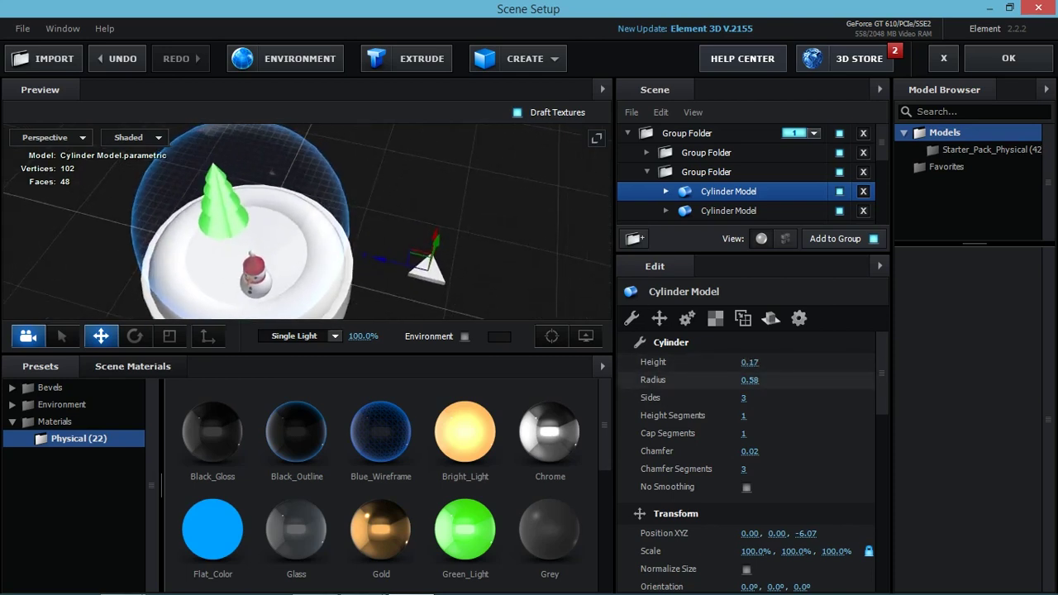
pyautogui.moveTo(750, 380)
pyautogui.mouseDown()
pyautogui.moveTo(785, 380)
pyautogui.moveTo(736, 363)
pyautogui.mouseUp()
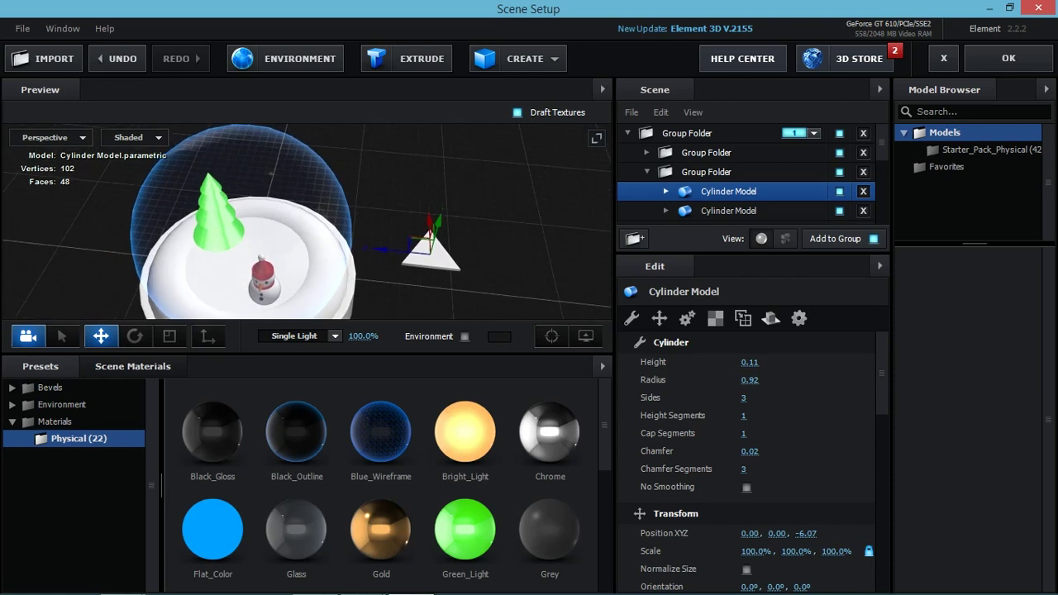
# Turn the triangle on its Y axis and duplicate it as the star's second half.
pyautogui.press('e')
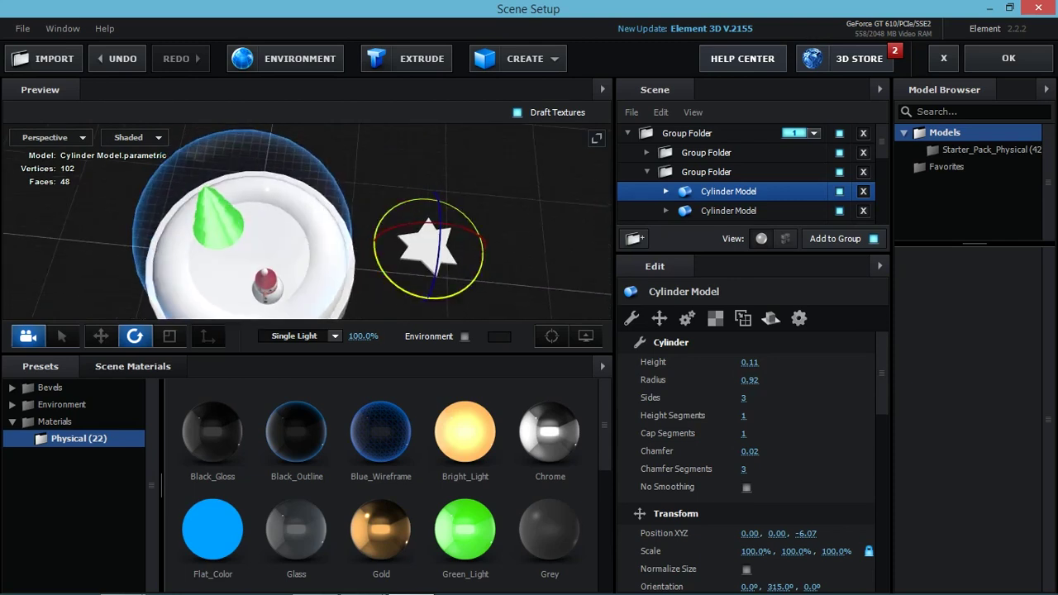
pyautogui.scroll(-3, 753, 463)
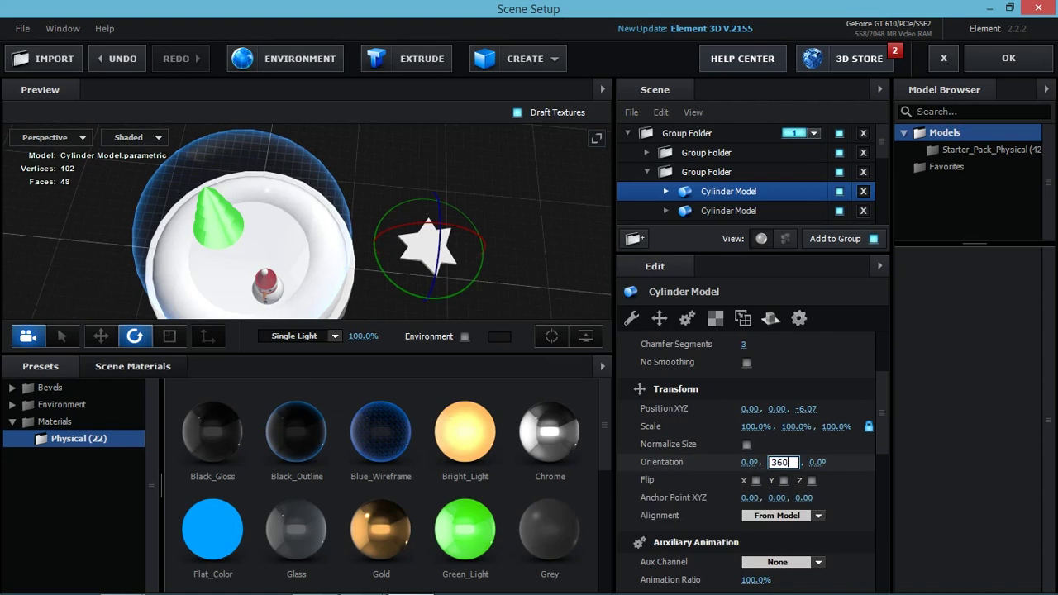
pyautogui.write('.5')
pyautogui.press('Return')
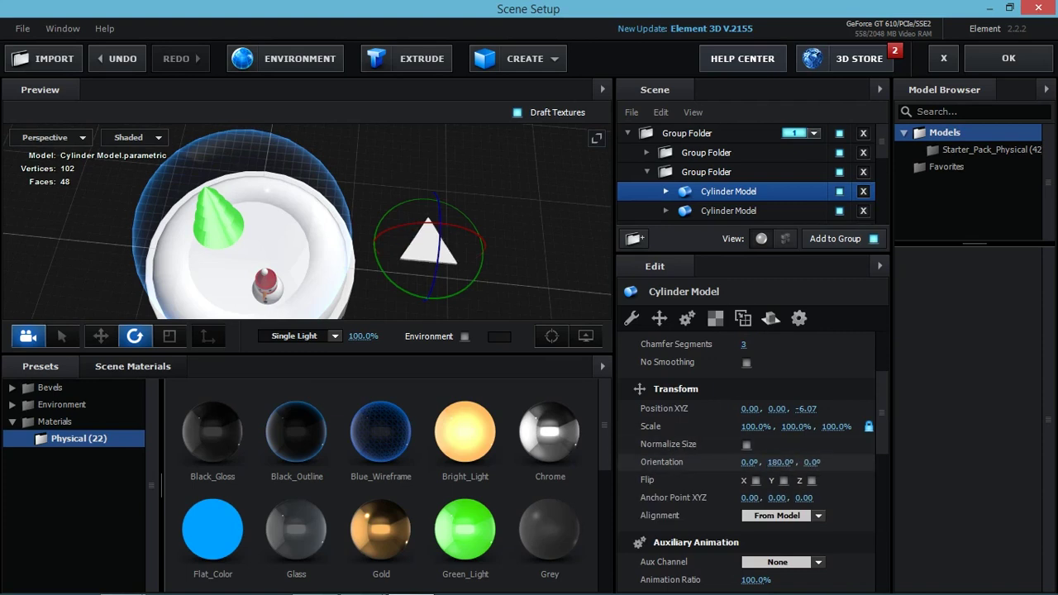
pyautogui.hotkey('ctrl', 'd')
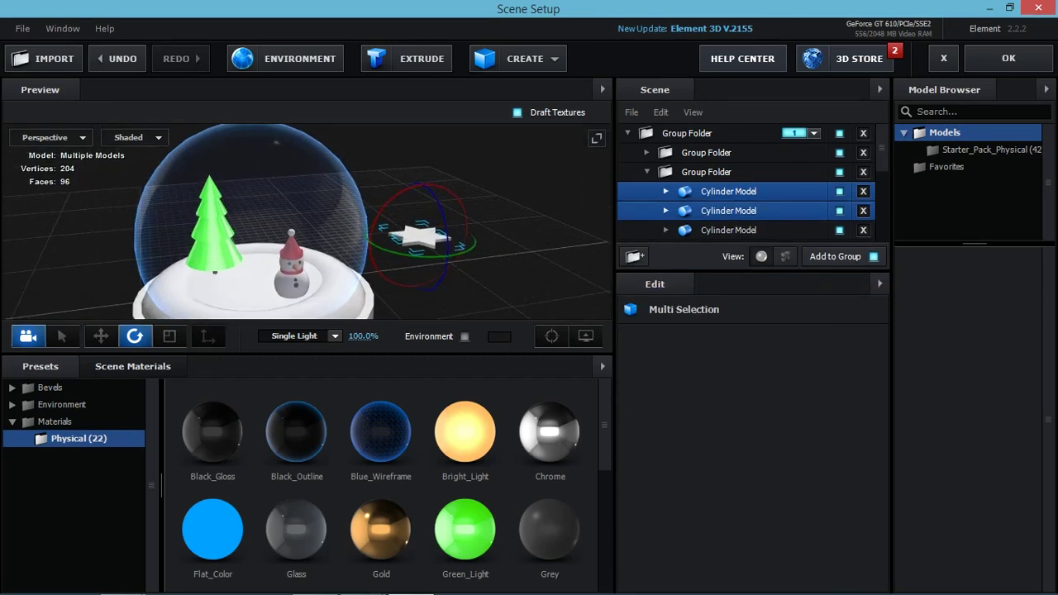
# Move both star cylinders into a new group folder and set its position to 0,0,0.
pyautogui.click(634, 256)
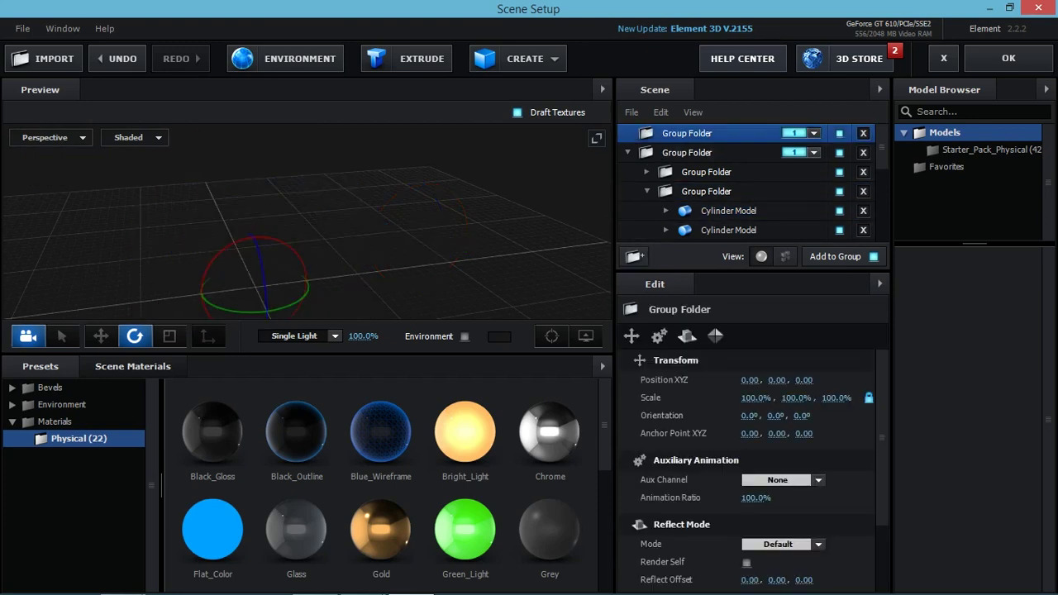
pyautogui.click(748, 211)
pyautogui.keyDown('ctrl'); pyautogui.click(748, 230); pyautogui.keyUp('ctrl')
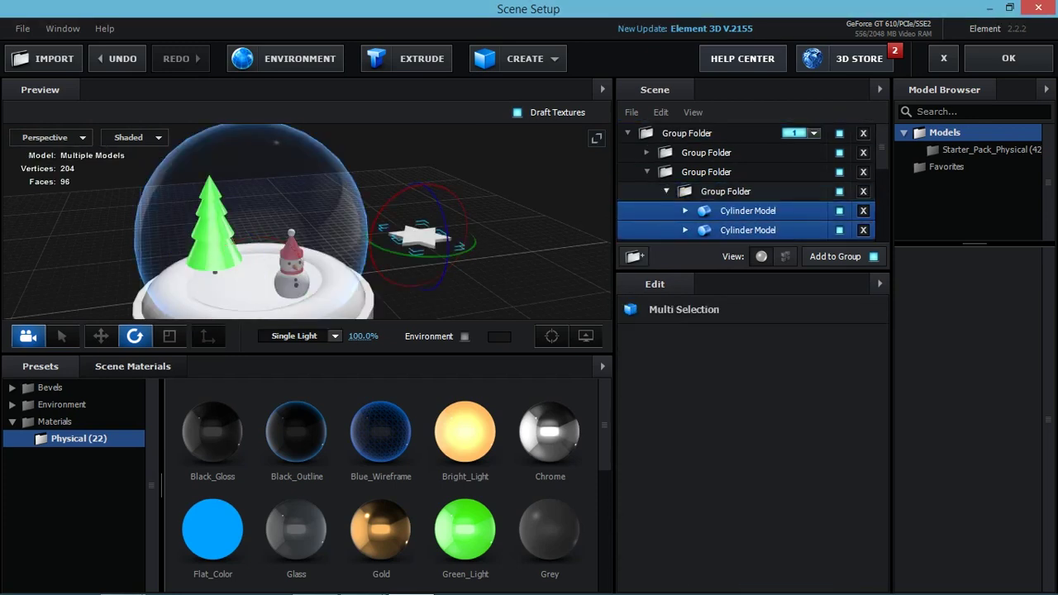
pyautogui.click(667, 191)
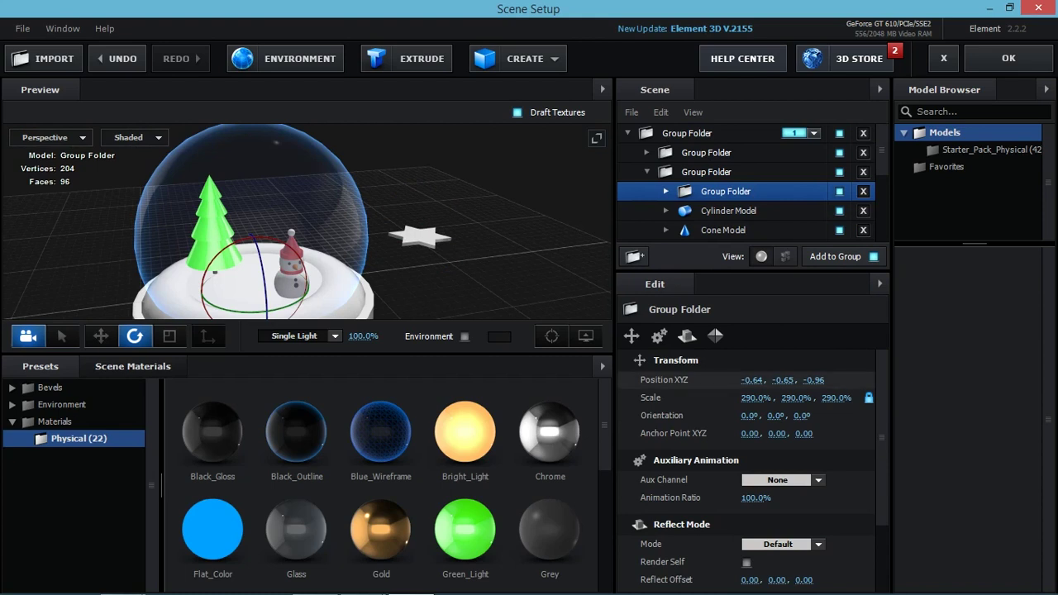
pyautogui.click(752, 379)
pyautogui.write('0')
pyautogui.press('Return')
pyautogui.click(780, 380)
pyautogui.press('Return')
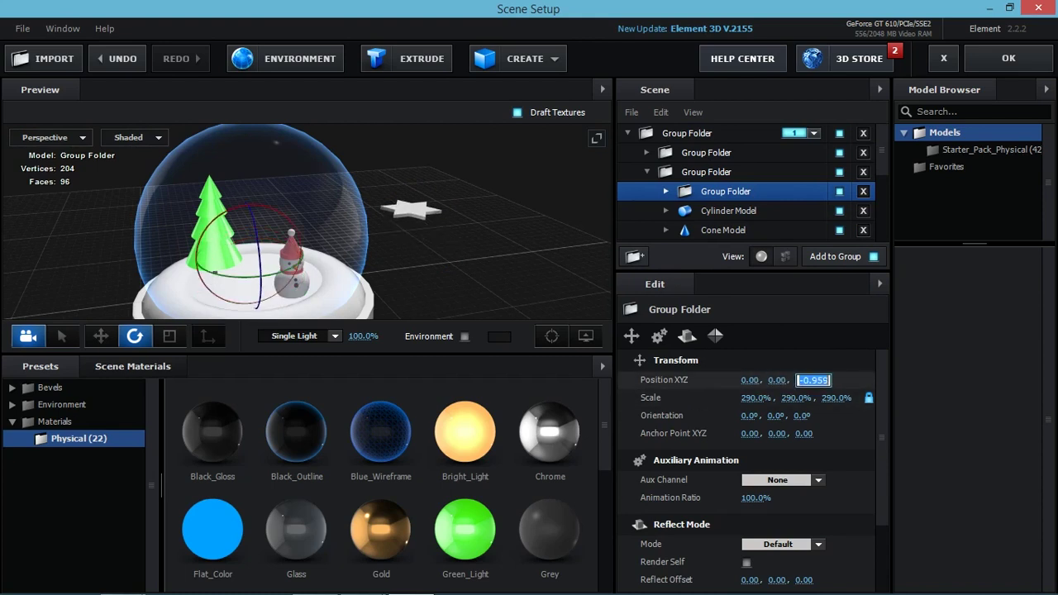
pyautogui.write('0')
pyautogui.press('Return')
# Reset the first star piece's X, Y and Z position to 0.
pyautogui.click(666, 191)
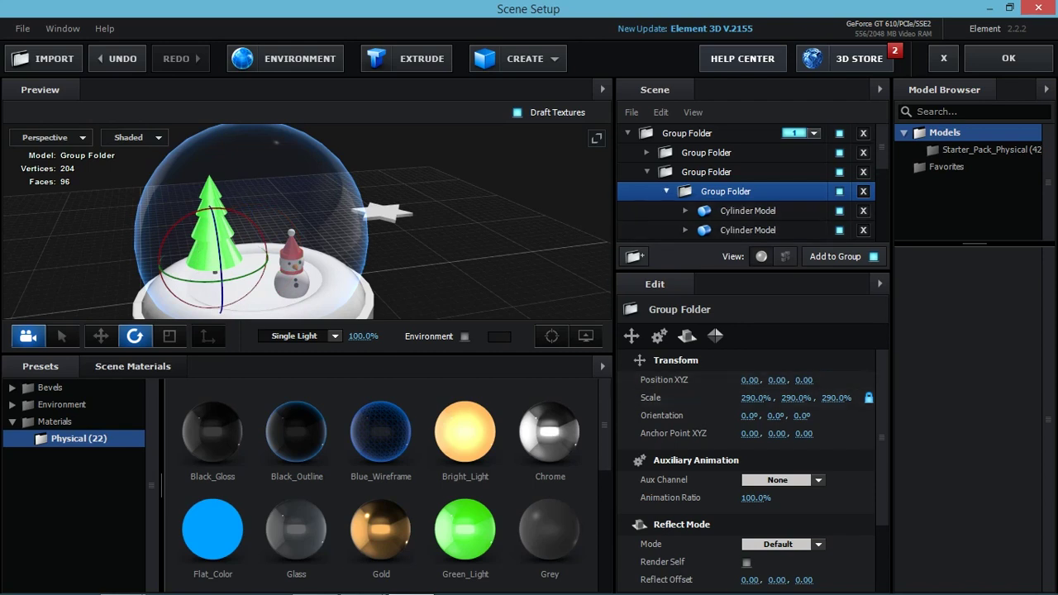
pyautogui.click(748, 211)
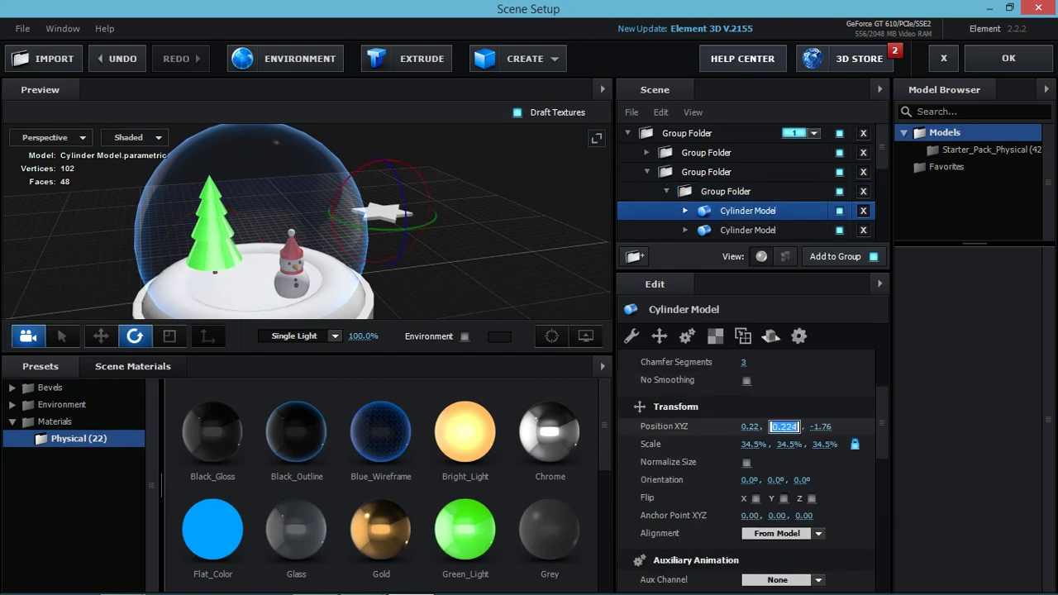
pyautogui.write('0')
pyautogui.press('Return')
pyautogui.click(750, 427)
pyautogui.write('0')
pyautogui.press('Return')
pyautogui.moveTo(805, 426); pyautogui.dragTo(803, 427)
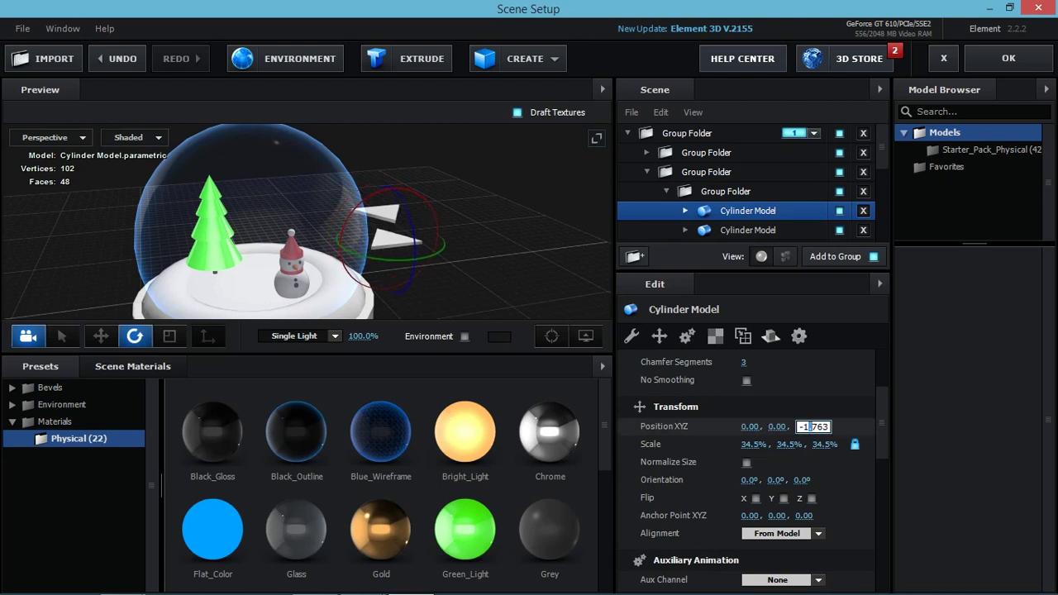
pyautogui.press('Return')
# Reset the second star piece's X, Y and Z position to 0.
pyautogui.click(747, 230)
pyautogui.click(757, 427)
pyautogui.press('Return')
pyautogui.write('0')
pyautogui.press('Return')
pyautogui.write('0')
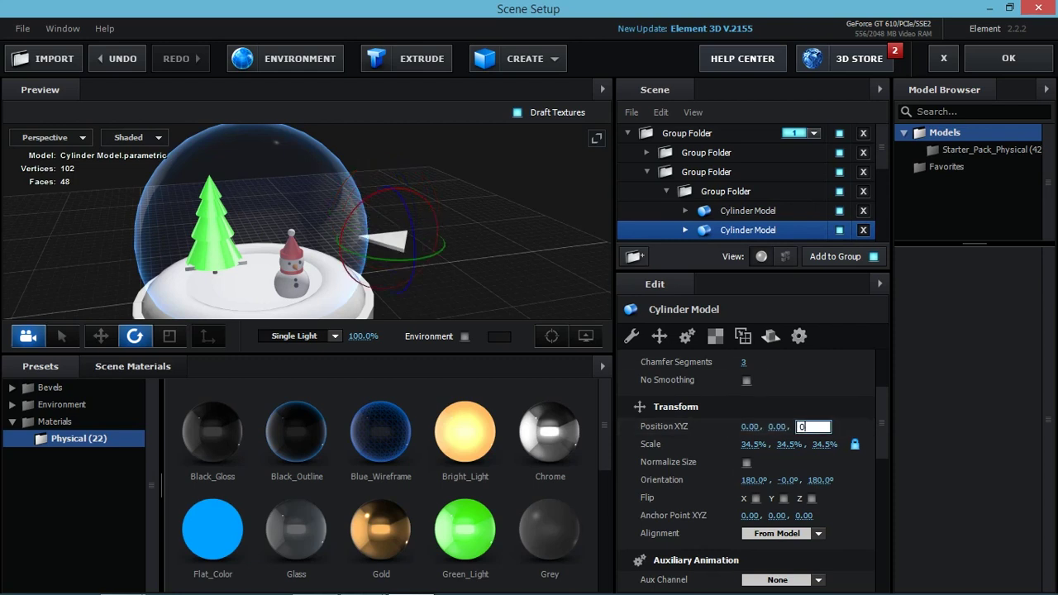
pyautogui.press('Return')
pyautogui.click(726, 191)
# Rotate the star group 90° on Z and raise it onto the tree top.
pyautogui.click(667, 191)
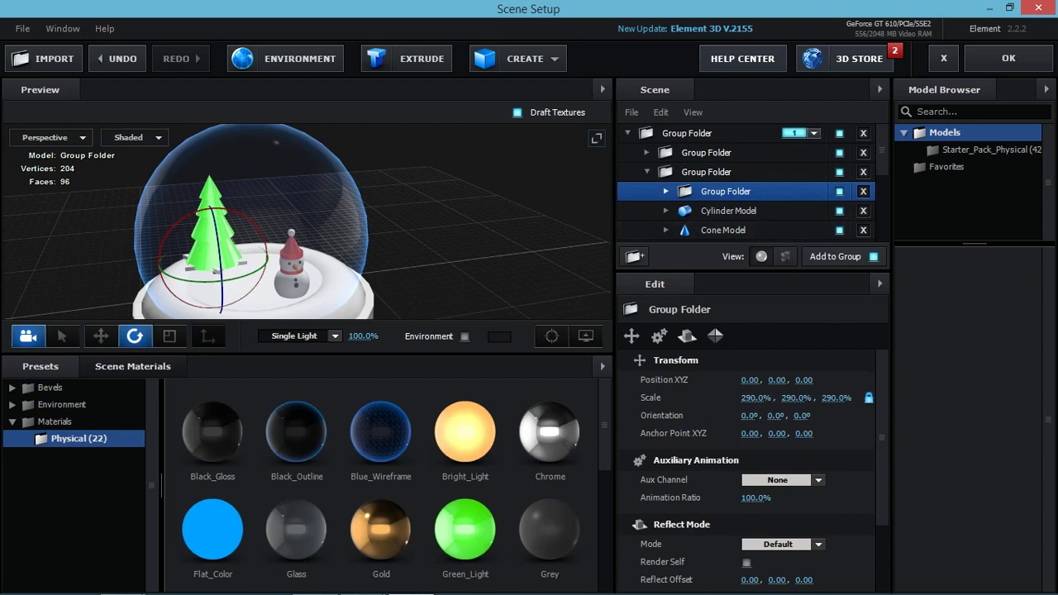
pyautogui.moveTo(803, 415); pyautogui.dragTo(843, 415)
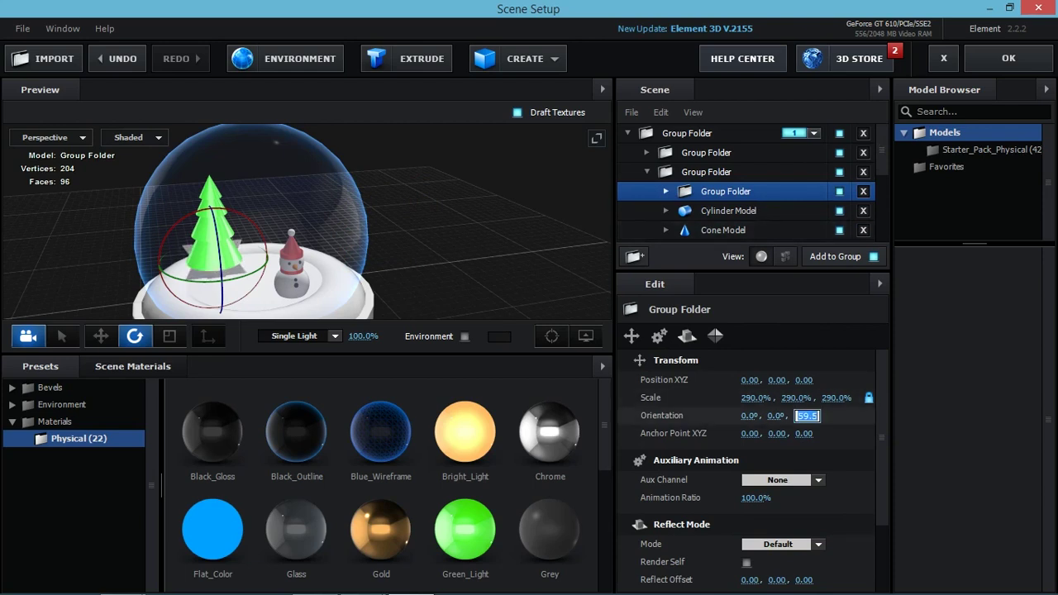
pyautogui.write('0')
pyautogui.press('Return')
pyautogui.moveTo(331, 248); pyautogui.dragTo(372, 232)
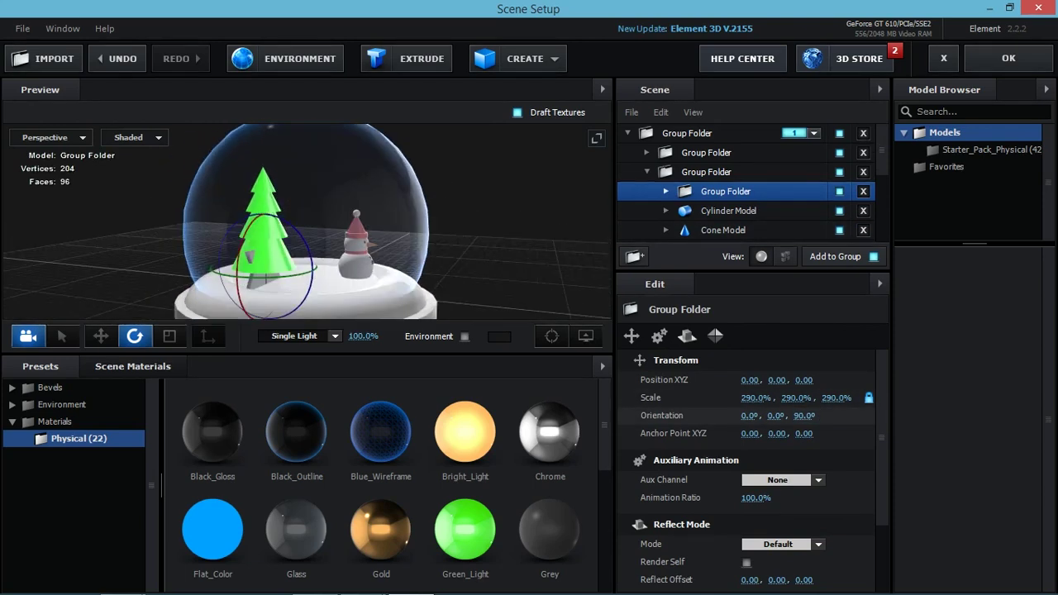
pyautogui.click(100, 336)
pyautogui.moveTo(263, 178); pyautogui.dragTo(263, 141)
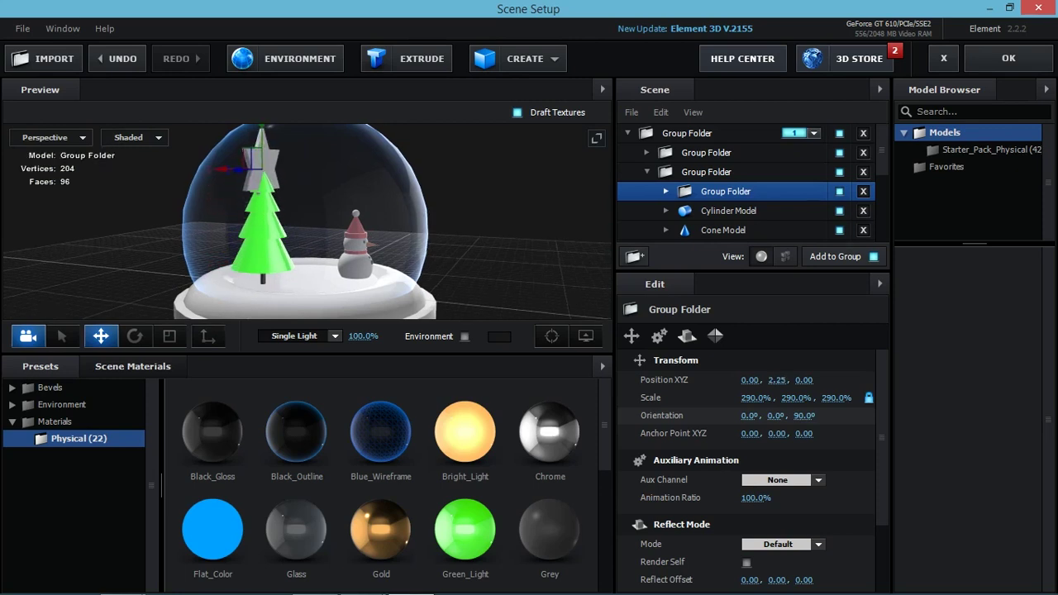
pyautogui.moveTo(496, 248); pyautogui.dragTo(447, 248)
# Scale the star down to 85.5% and centre it exactly on the tree top.
pyautogui.moveTo(754, 398)
pyautogui.mouseDown()
pyautogui.moveTo(711, 397)
pyautogui.moveTo(727, 398)
pyautogui.mouseUp()
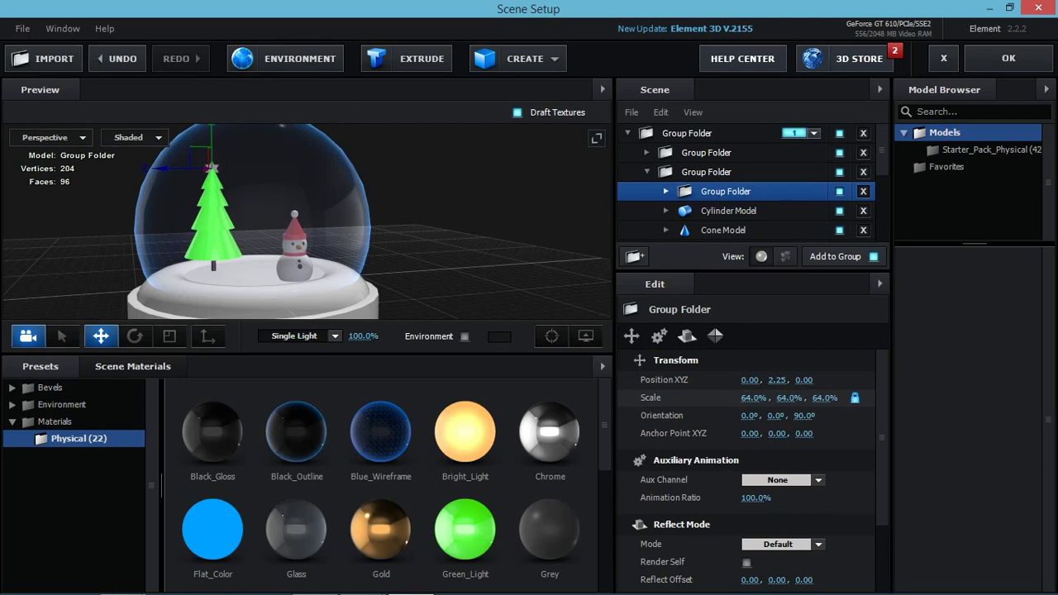
pyautogui.moveTo(413, 248); pyautogui.dragTo(463, 248)
pyautogui.moveTo(284, 172); pyautogui.dragTo(292, 172)
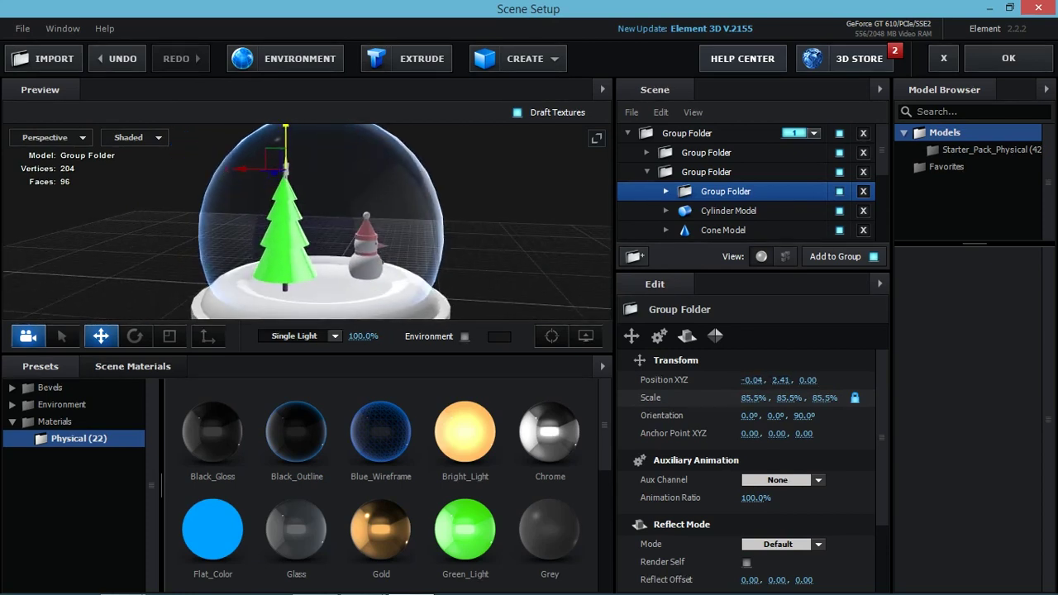
pyautogui.moveTo(284, 167); pyautogui.dragTo(287, 168)
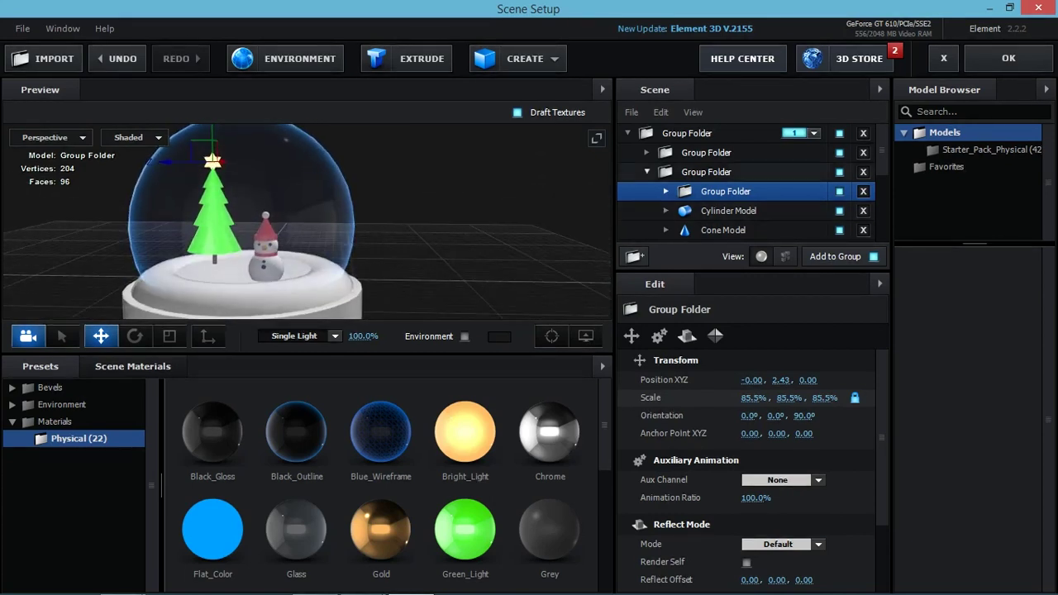
# Apply the Gold material to the base's torus ring and cylinder.
pyautogui.click(706, 191)
pyautogui.click(709, 229)
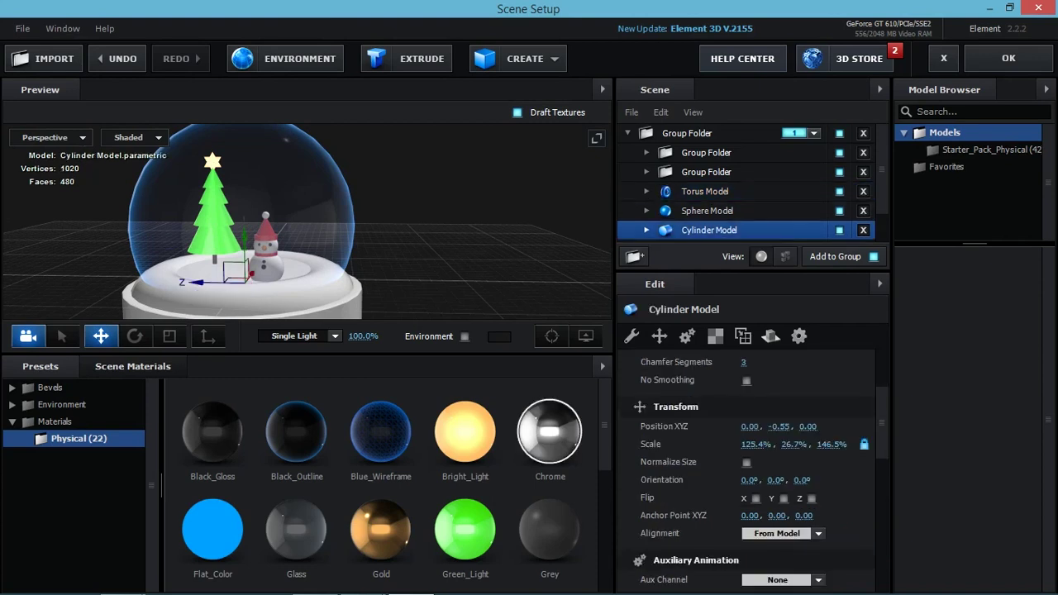
pyautogui.scroll(-3, 381, 485)
pyautogui.scroll(-2, 380, 486)
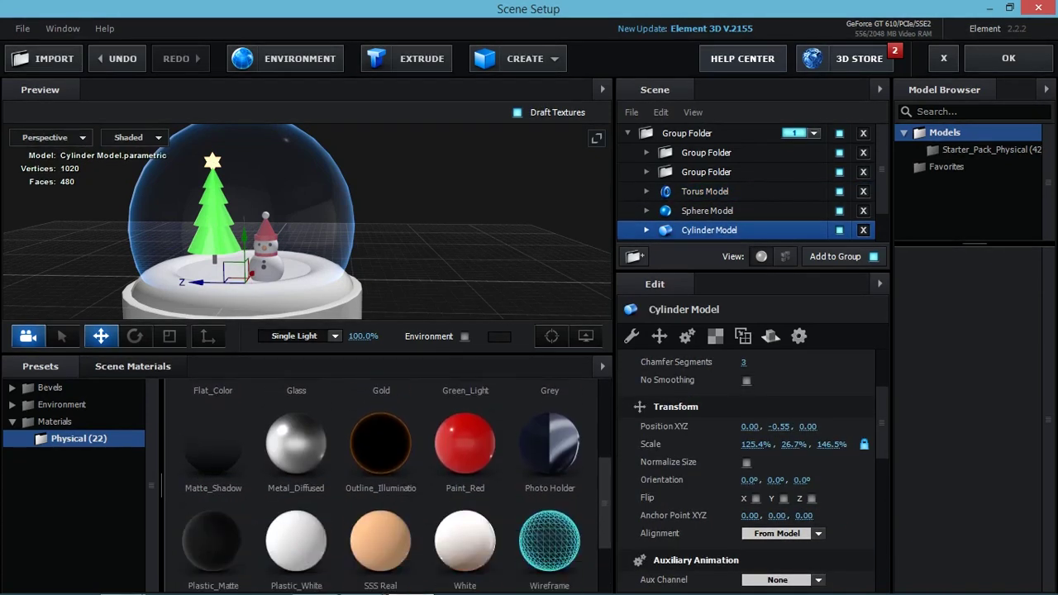
pyautogui.scroll(3, 380, 486)
pyautogui.scroll(1, 380, 486)
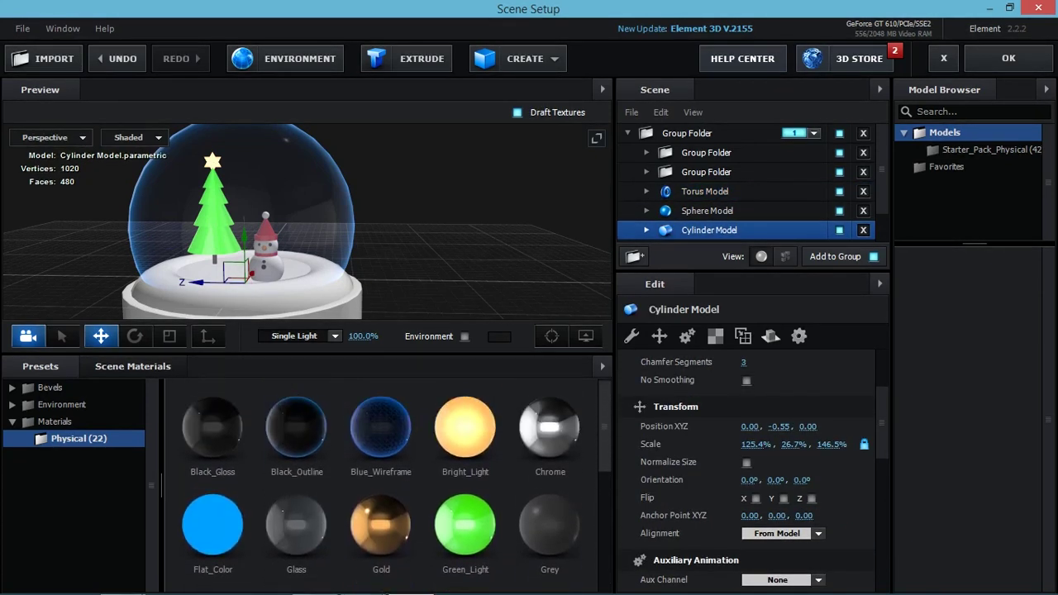
pyautogui.hotkey('ctrl', 'z')
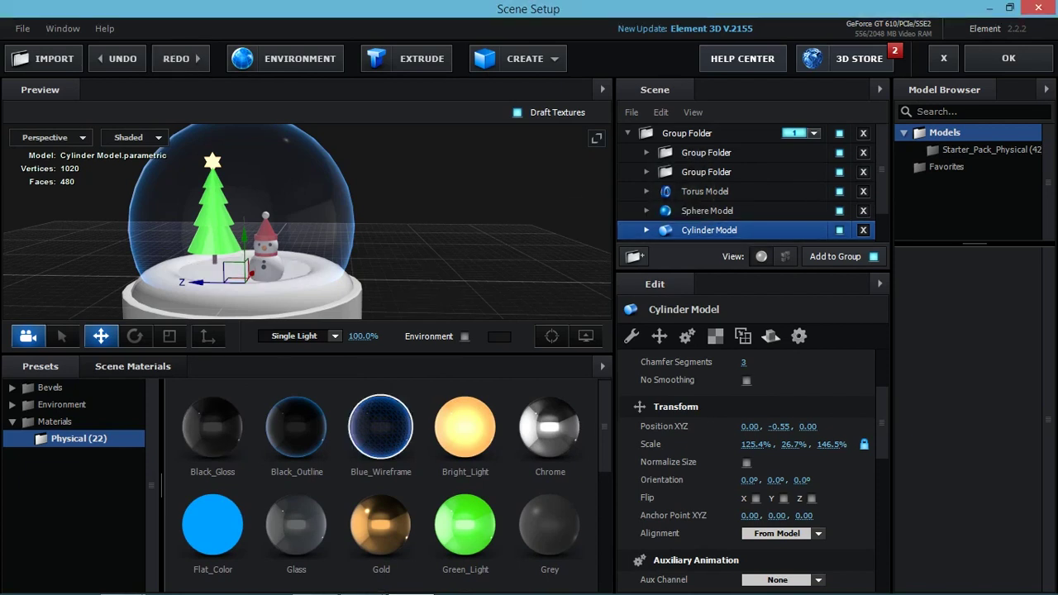
pyautogui.hotkey('ctrl', 'z')
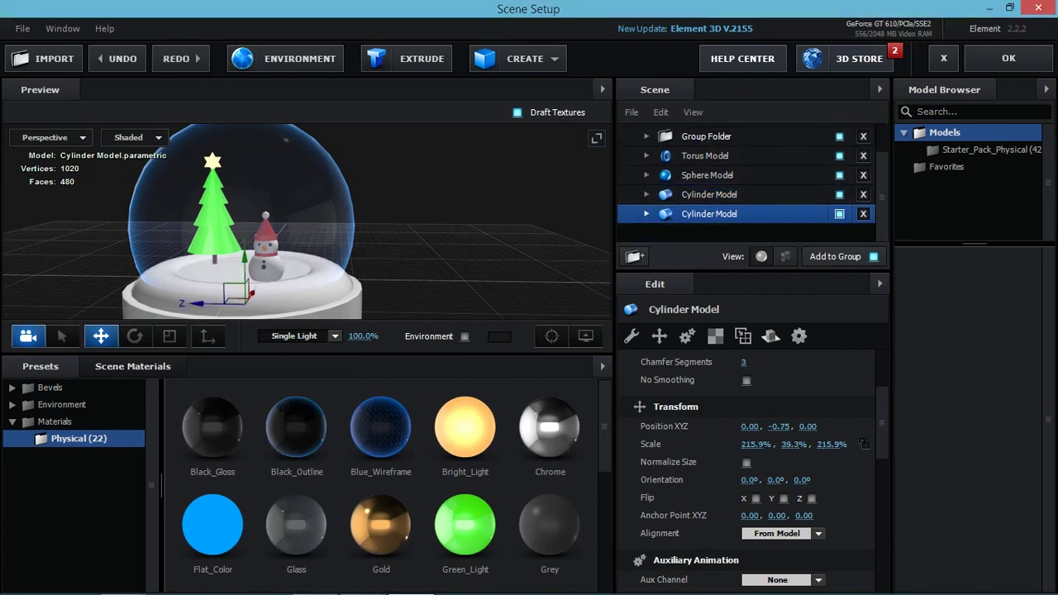
pyautogui.hotkey('ctrl', 'shift', 'z')
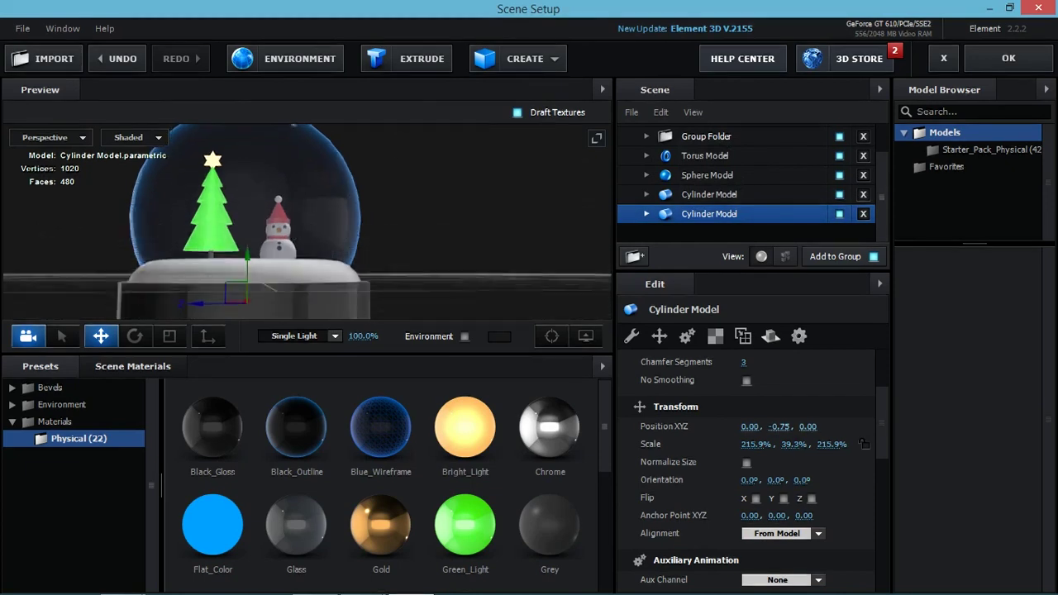
# Try widening the base cylinder's radius to 0.52, undo it, and close Scene Setup.
pyautogui.click(710, 194)
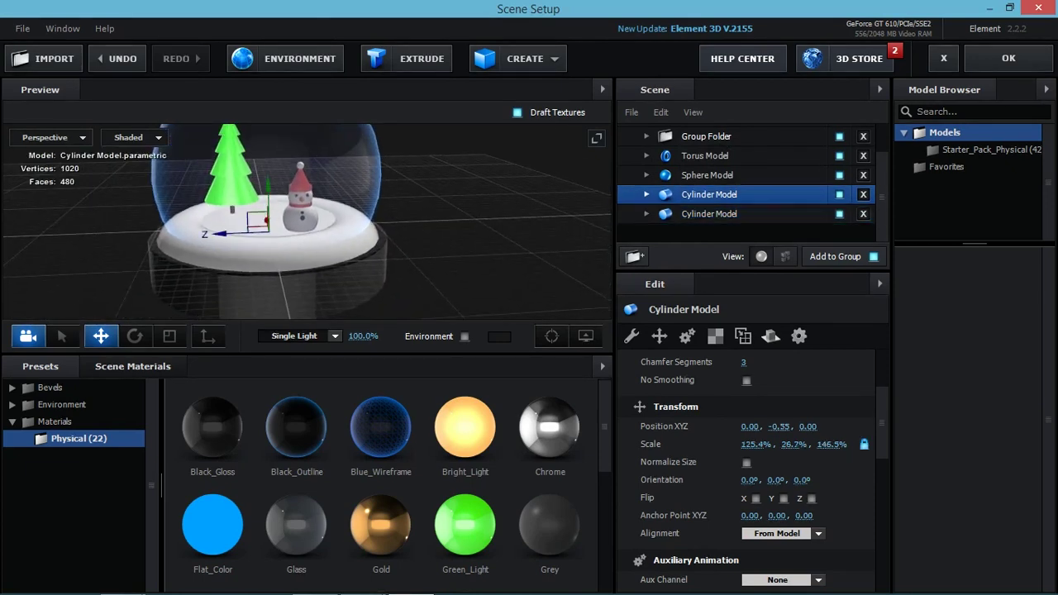
pyautogui.click(705, 155)
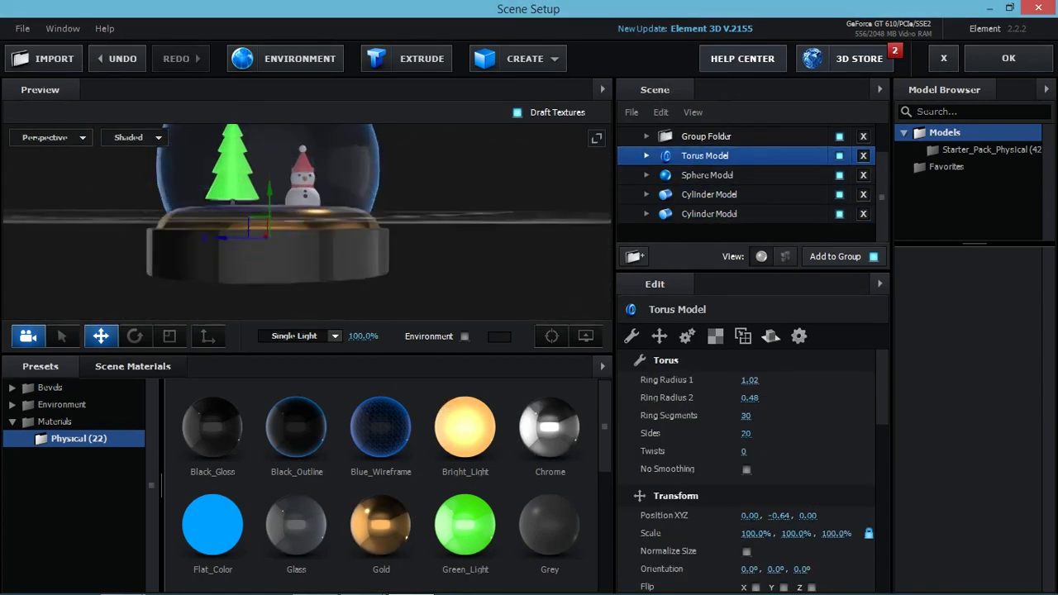
pyautogui.click(710, 213)
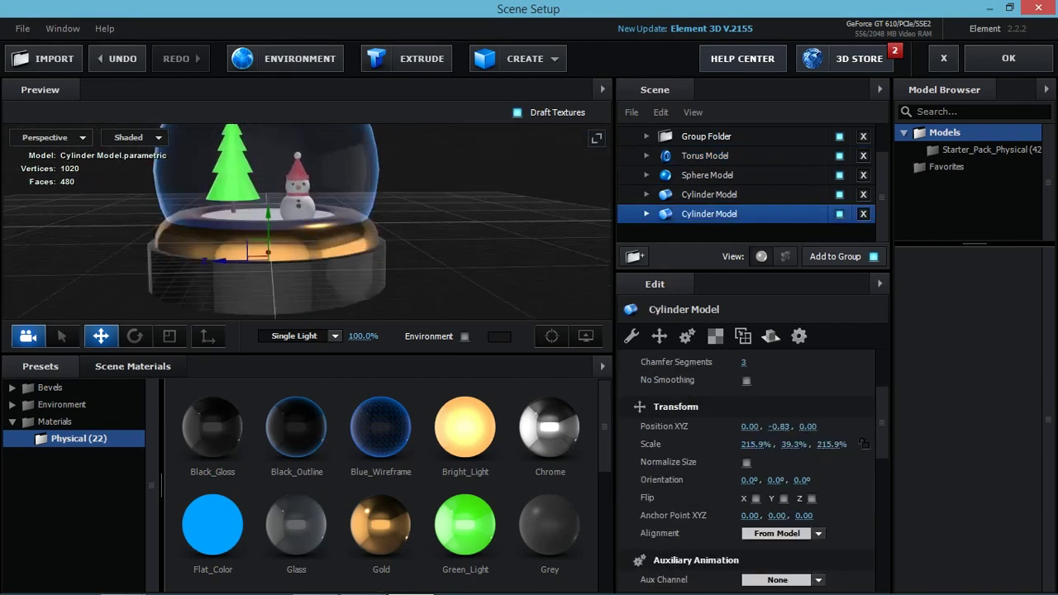
pyautogui.press('r')
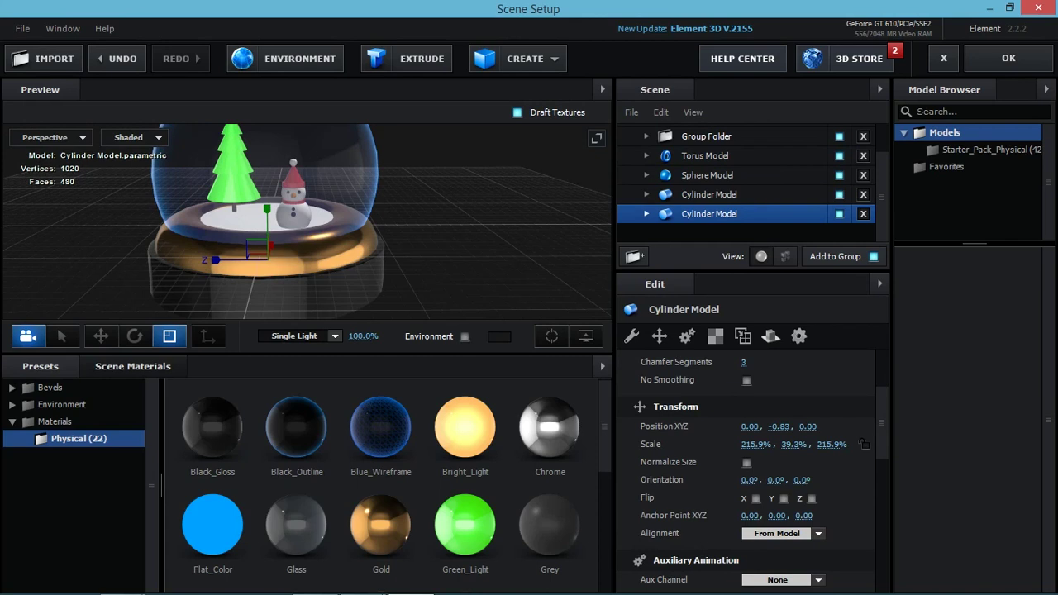
pyautogui.scroll(3, 753, 429)
pyautogui.moveTo(749, 397); pyautogui.dragTo(754, 398)
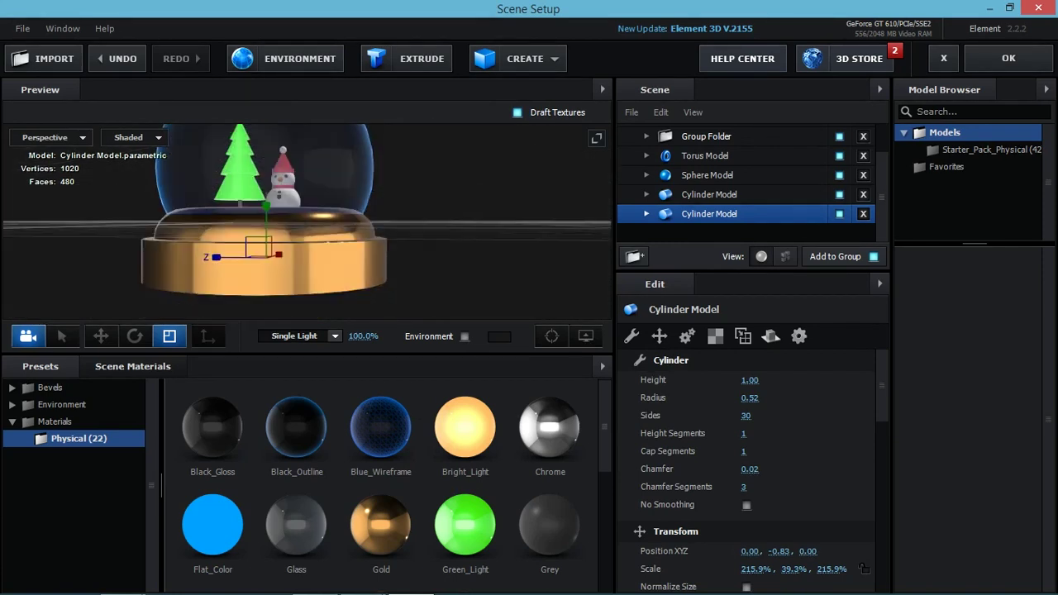
pyautogui.hotkey('ctrl', 'z')
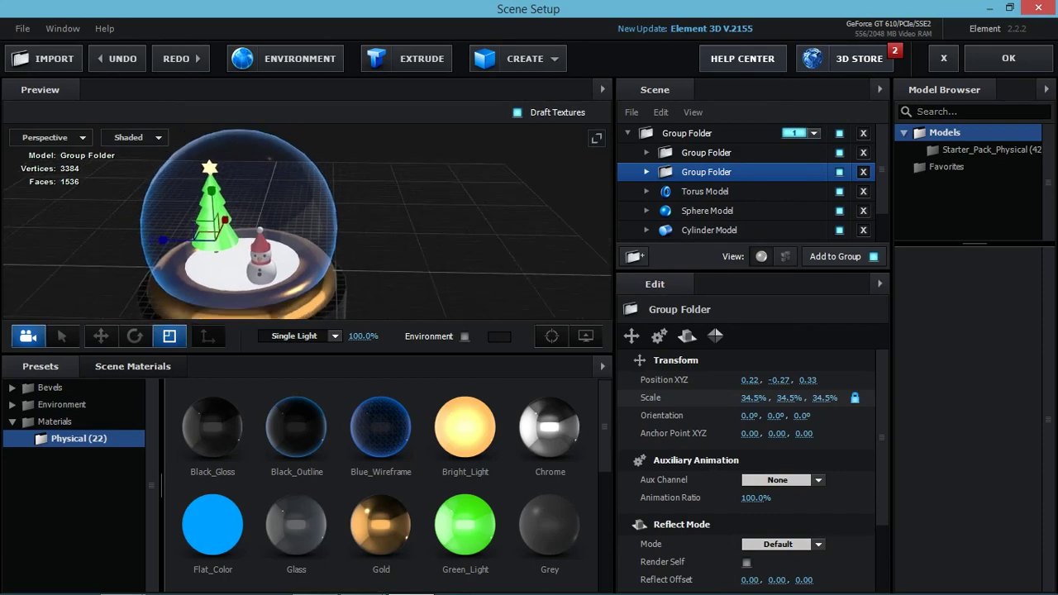
pyautogui.click(1009, 58)
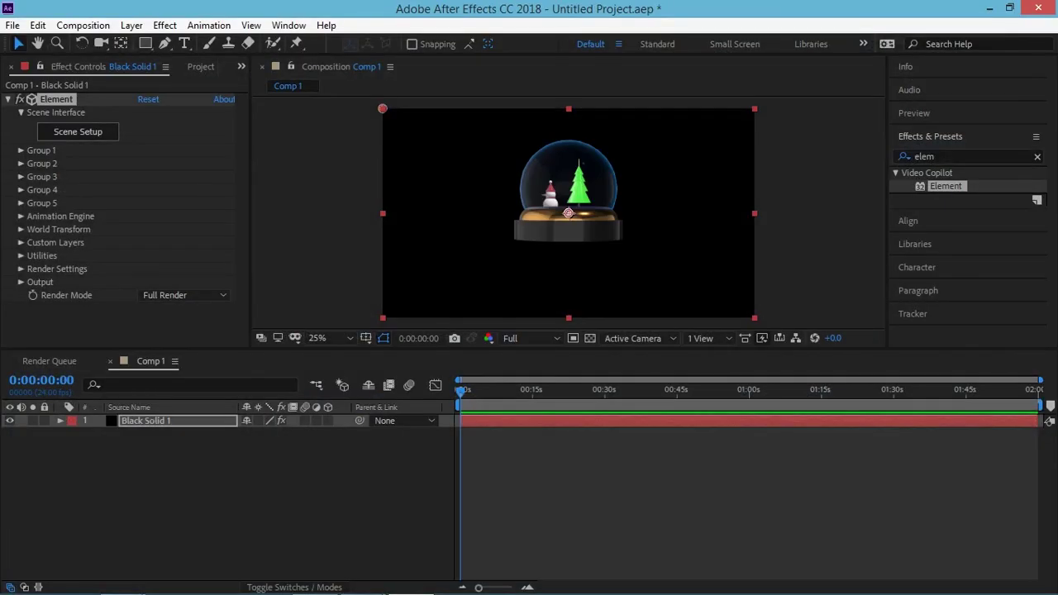
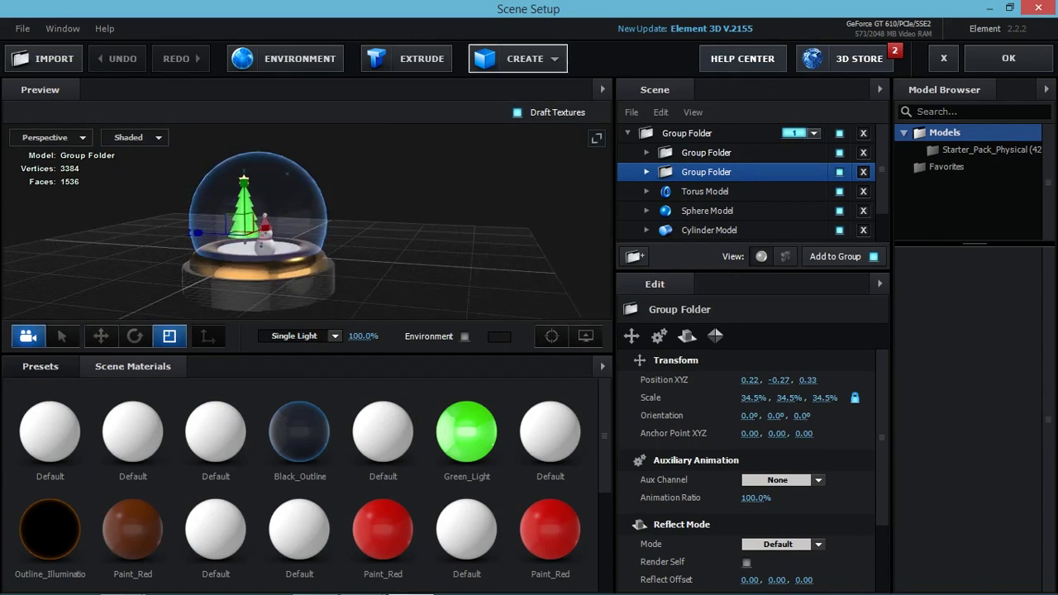
# Add a box, slide it out beside the snow globe, and enlarge it uniformly.
pyautogui.click(518, 59)
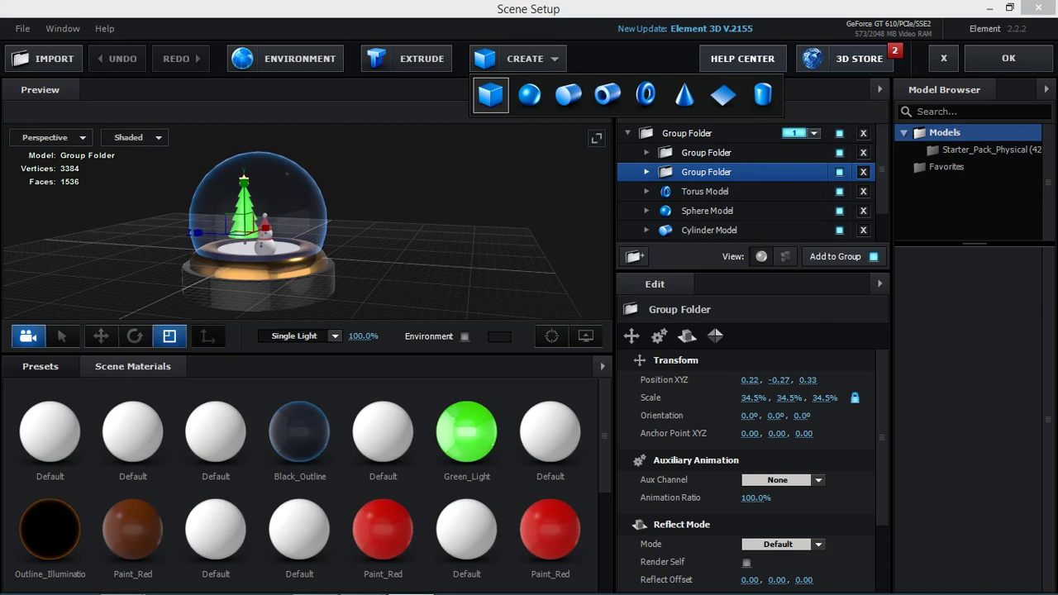
pyautogui.click(491, 95)
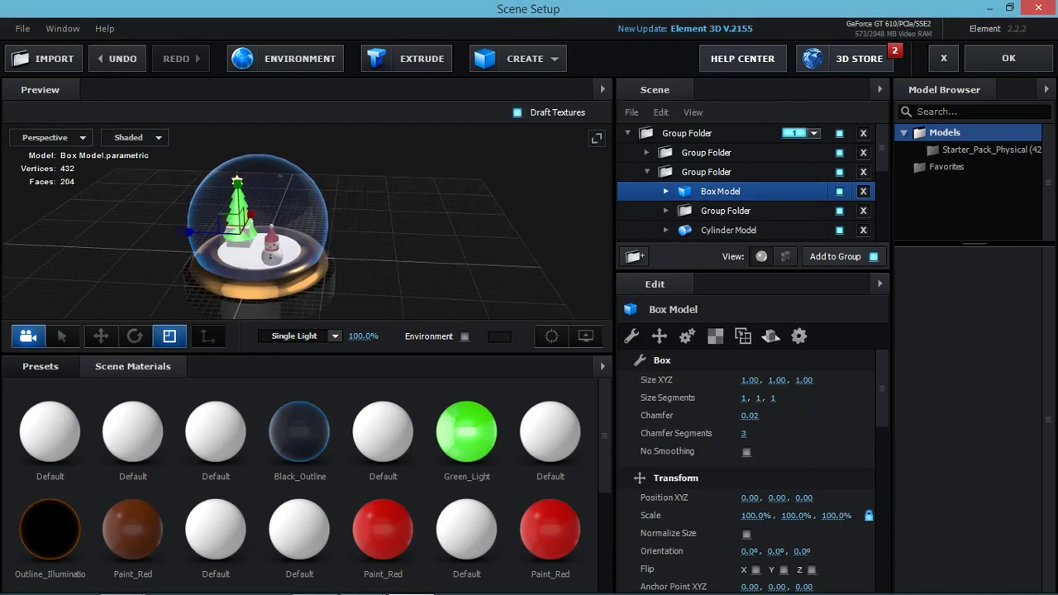
pyautogui.click(101, 335)
pyautogui.moveTo(217, 232); pyautogui.dragTo(388, 239)
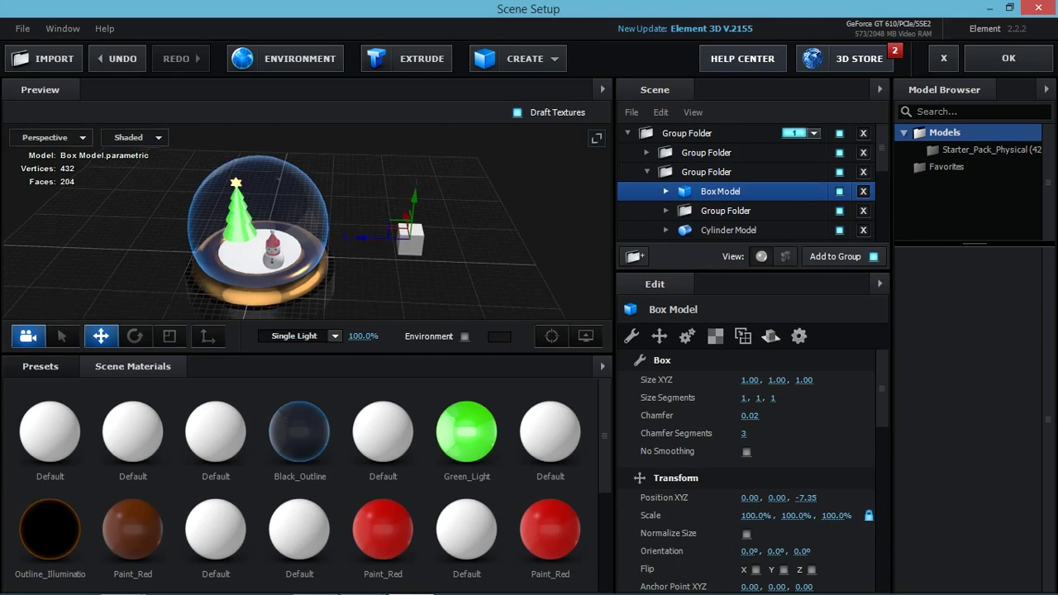
pyautogui.press('r')
pyautogui.moveTo(408, 247)
pyautogui.mouseDown()
pyautogui.moveTo(446, 239)
pyautogui.moveTo(404, 248)
pyautogui.mouseUp()
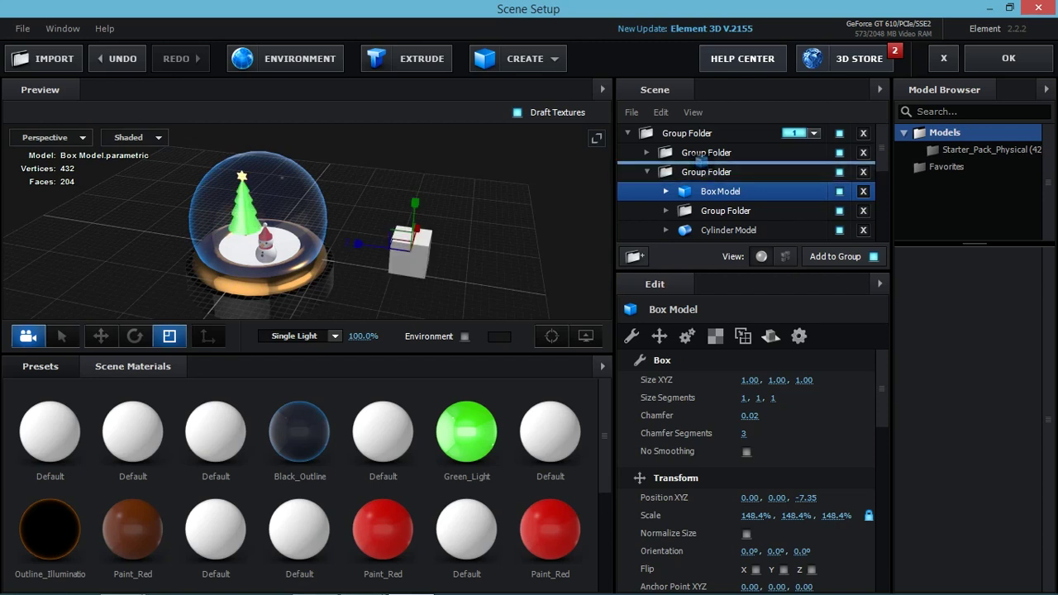
# Move the box into the top group folder and stretch it wider along X (72.8%, 51.2%, 62.2%).
pyautogui.moveTo(720, 172); pyautogui.dragTo(686, 133)
pyautogui.click(706, 172)
pyautogui.click(647, 191)
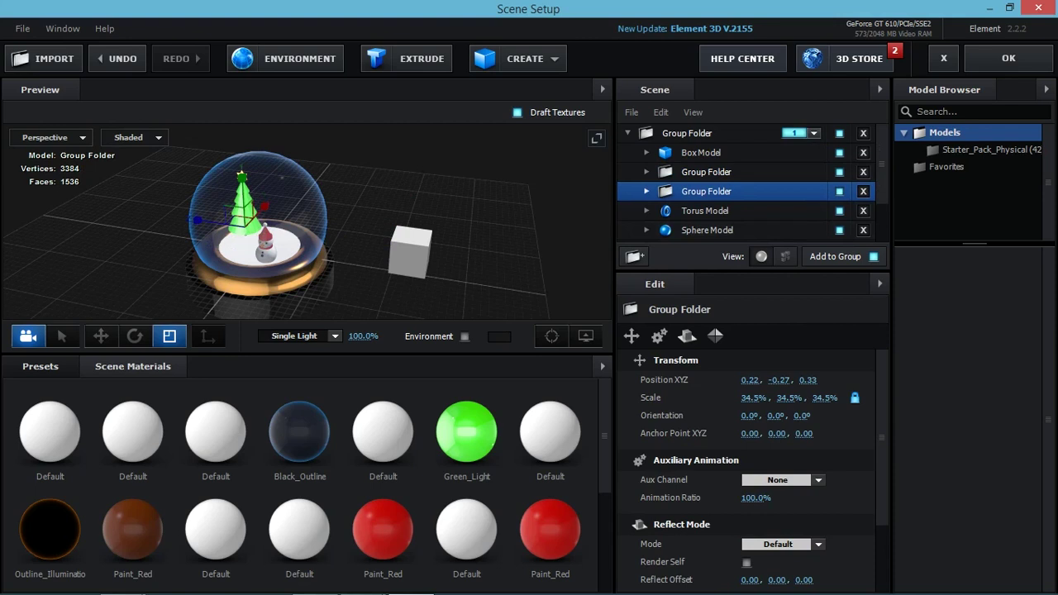
pyautogui.click(701, 152)
pyautogui.moveTo(420, 260); pyautogui.dragTo(421, 268)
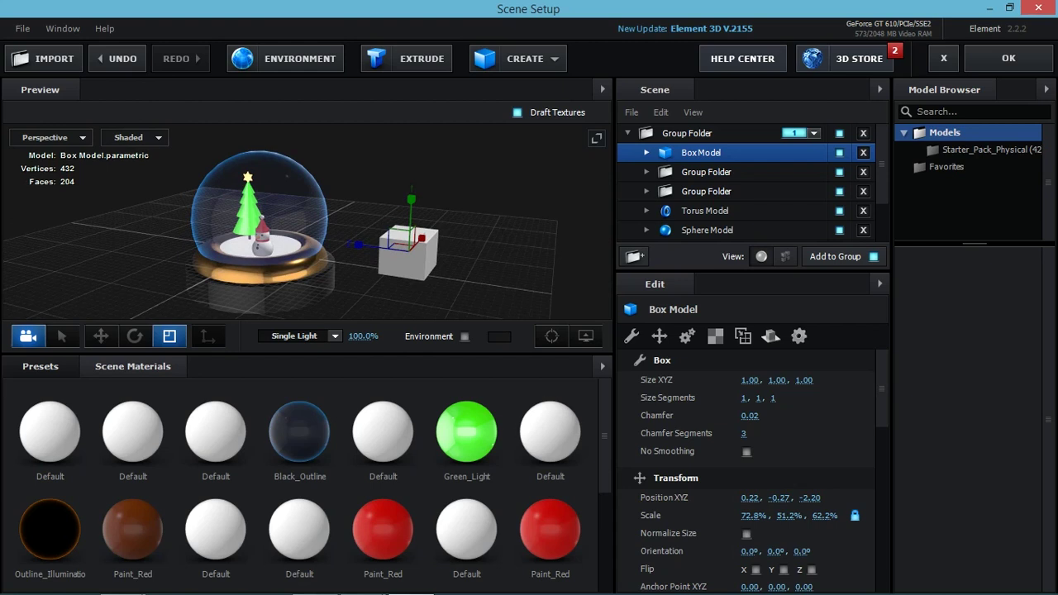
# Apply the orange Paint_Red copy material to the Box Model.
pyautogui.scroll(-2, 132, 426)
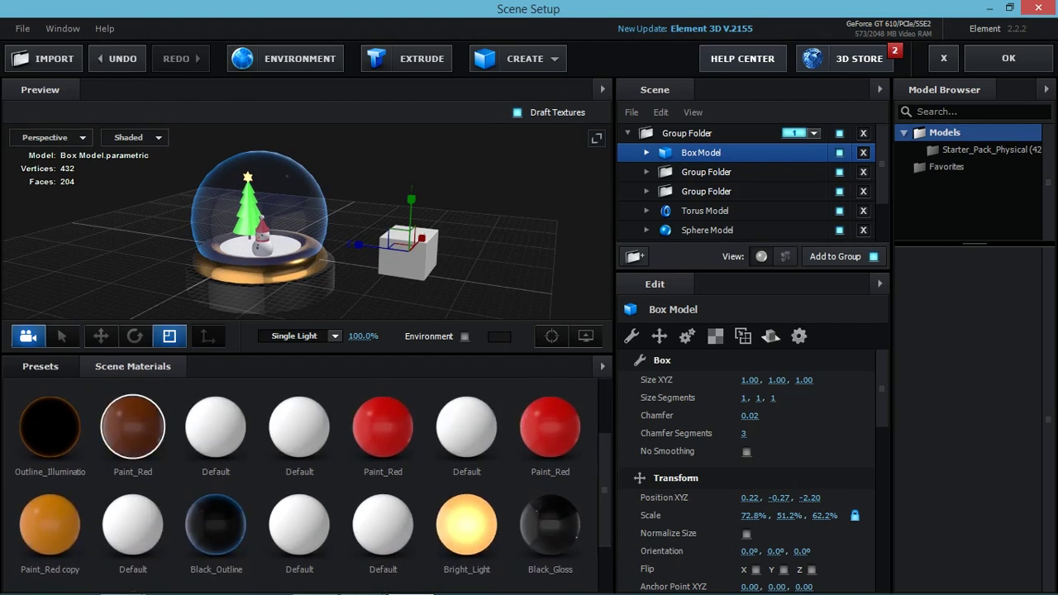
pyautogui.scroll(-1, 83, 479)
pyautogui.scroll(1, 49, 521)
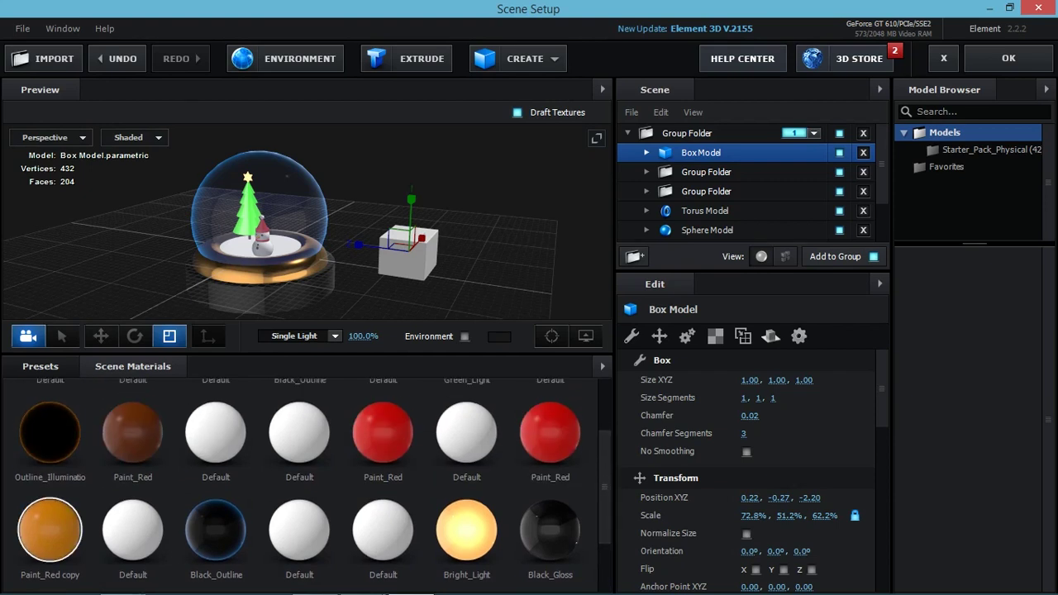
pyautogui.moveTo(50, 529); pyautogui.dragTo(690, 152)
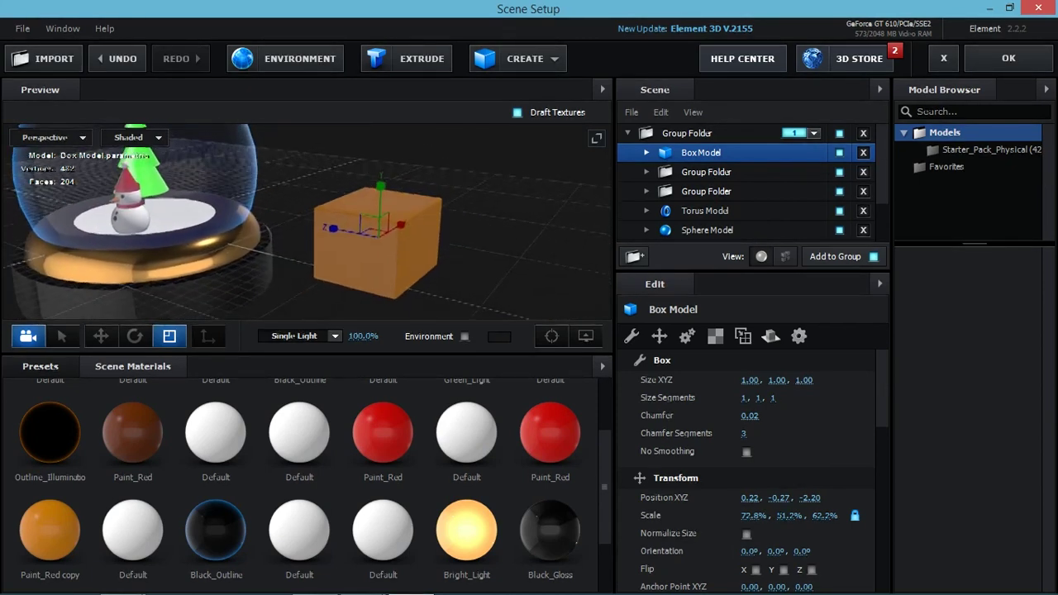
pyautogui.click(518, 58)
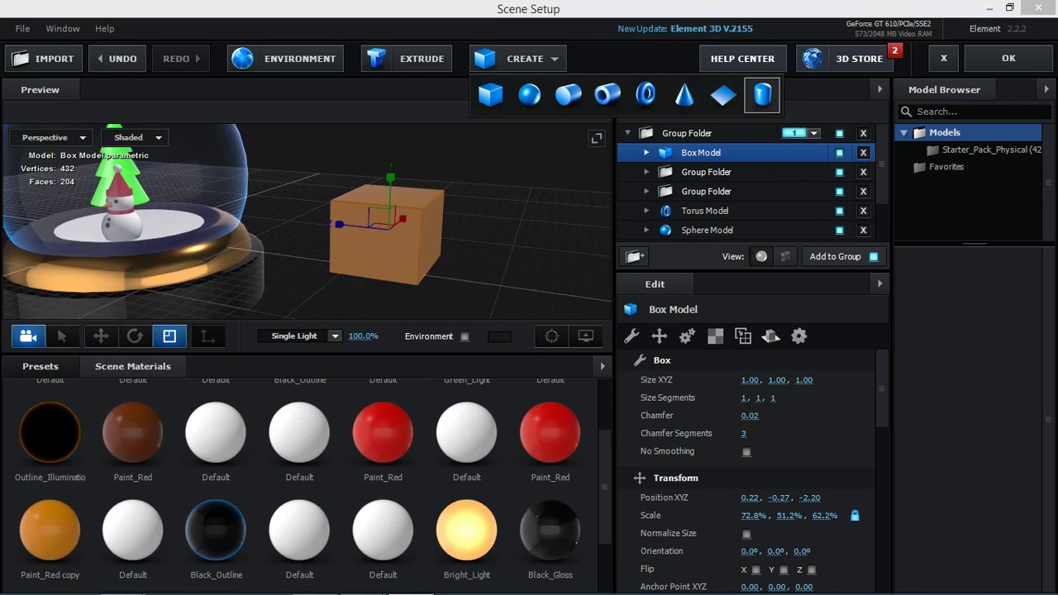
pyautogui.click(763, 94)
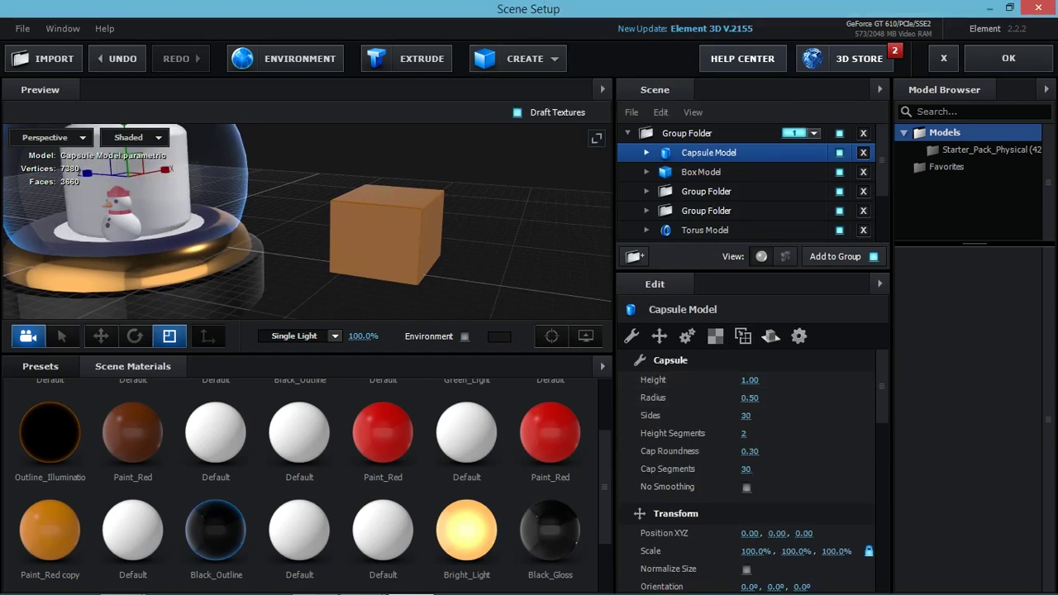
pyautogui.press('w')
pyautogui.moveTo(806, 533)
pyautogui.mouseDown()
pyautogui.moveTo(806, 415)
pyautogui.moveTo(711, 415)
pyautogui.mouseUp()
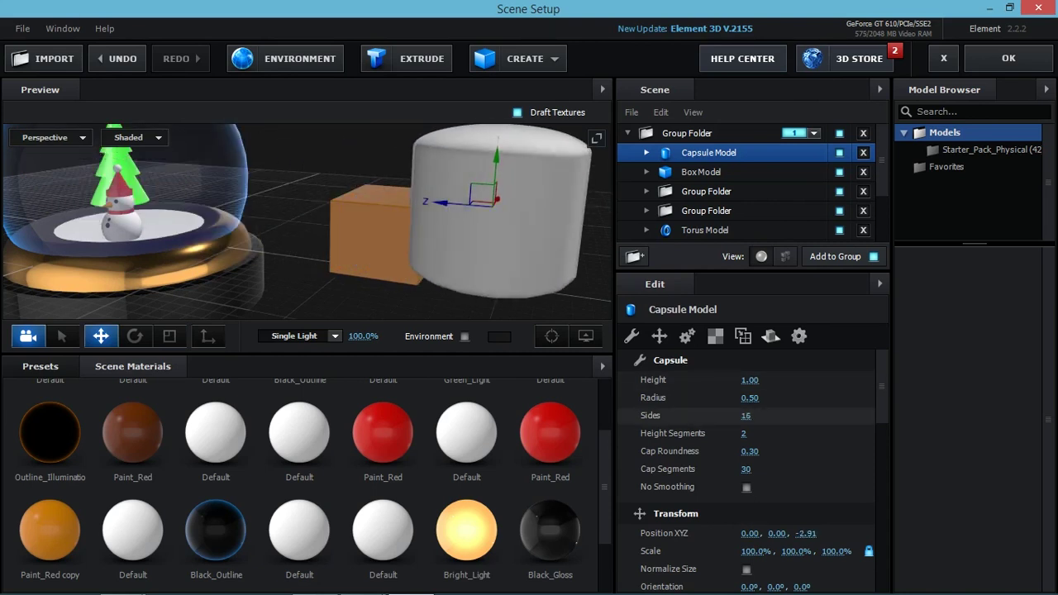
pyautogui.moveTo(331, 223)
pyautogui.mouseDown()
pyautogui.moveTo(207, 223)
pyautogui.moveTo(372, 223)
pyautogui.mouseUp()
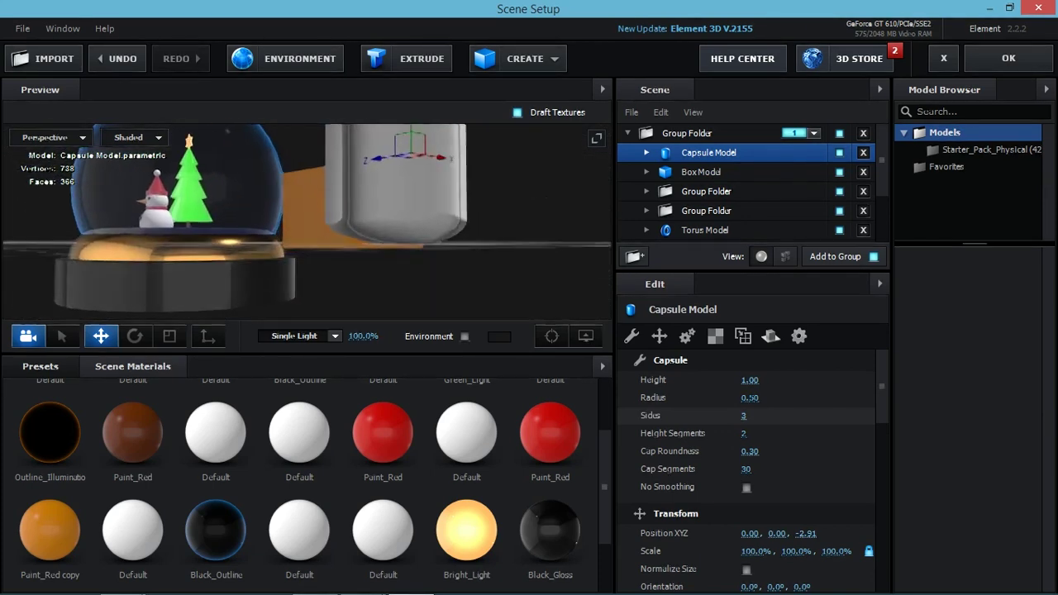
pyautogui.moveTo(749, 379); pyautogui.dragTo(719, 380)
pyautogui.moveTo(331, 223); pyautogui.dragTo(248, 256)
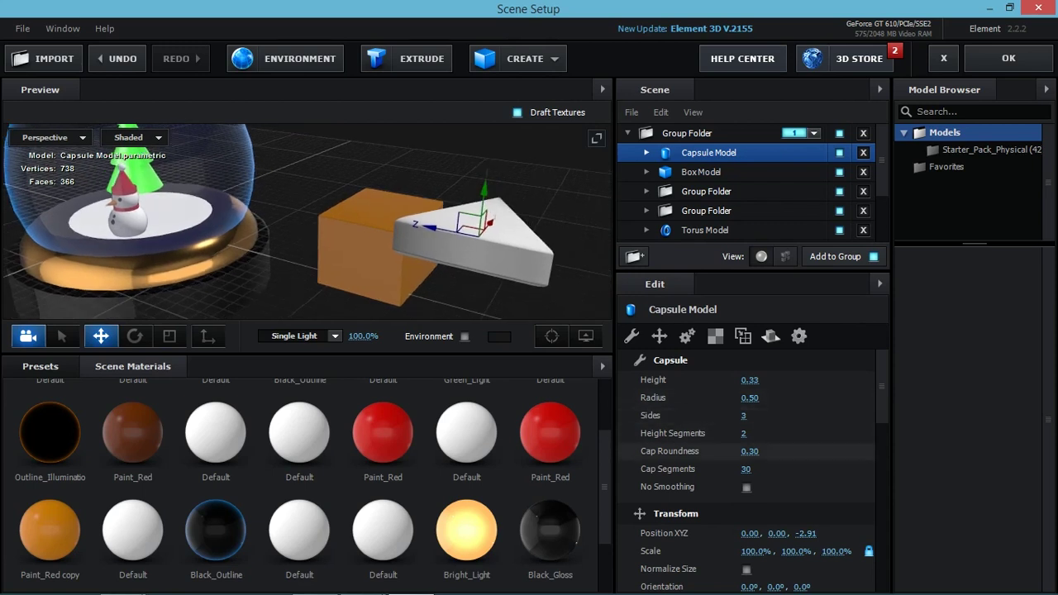
pyautogui.moveTo(749, 451); pyautogui.dragTo(793, 451)
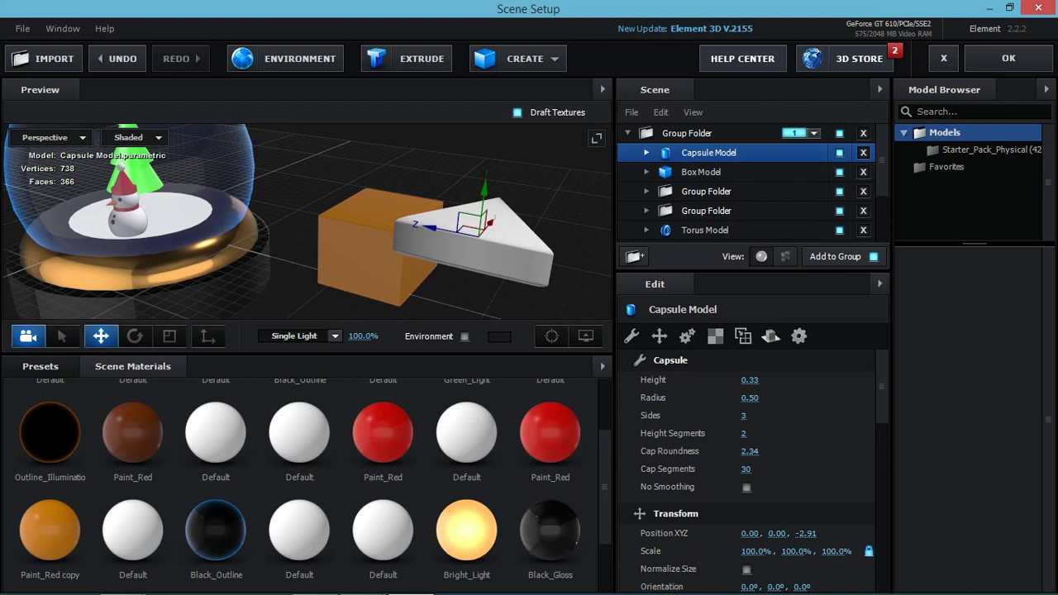
pyautogui.press('Delete')
pyautogui.click(518, 58)
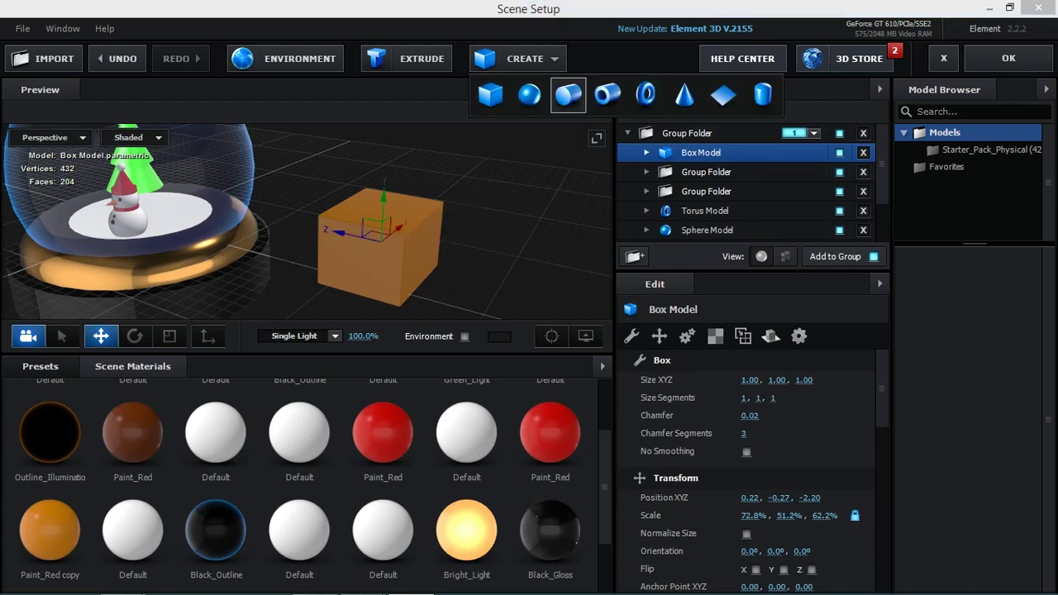
# Add a cylinder with 3 sides, orient it 90° on Z, and scale it to 71%.
pyautogui.click(568, 94)
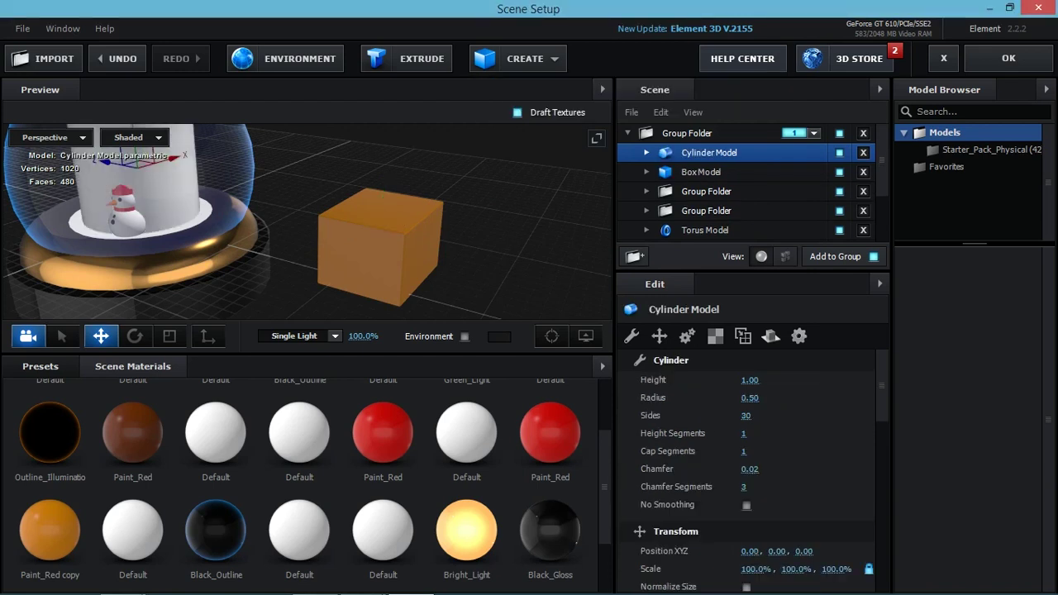
pyautogui.moveTo(804, 552); pyautogui.dragTo(769, 551)
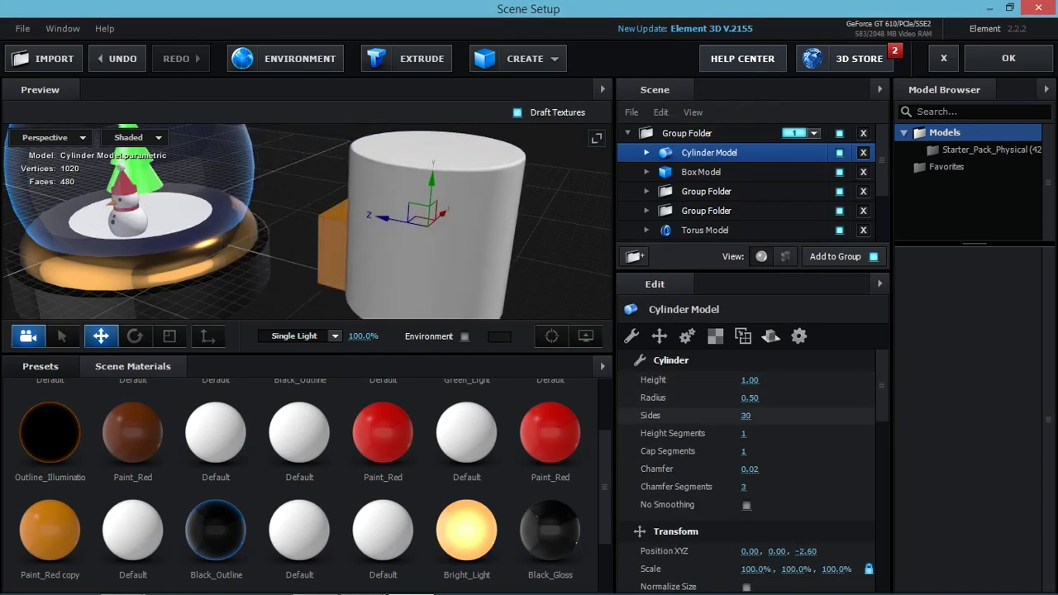
pyautogui.write('3')
pyautogui.press('Return')
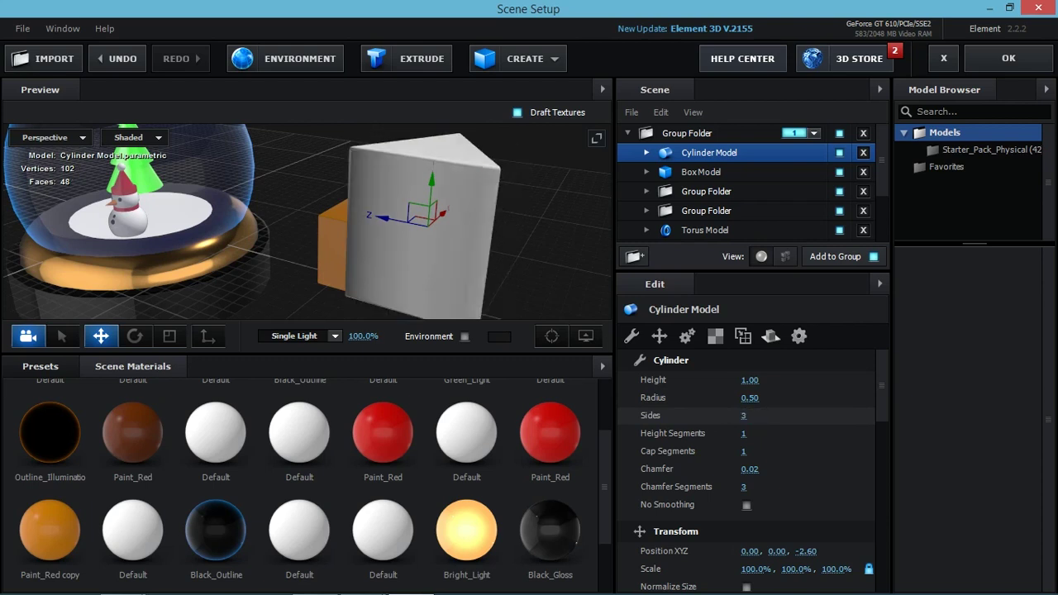
pyautogui.press('e')
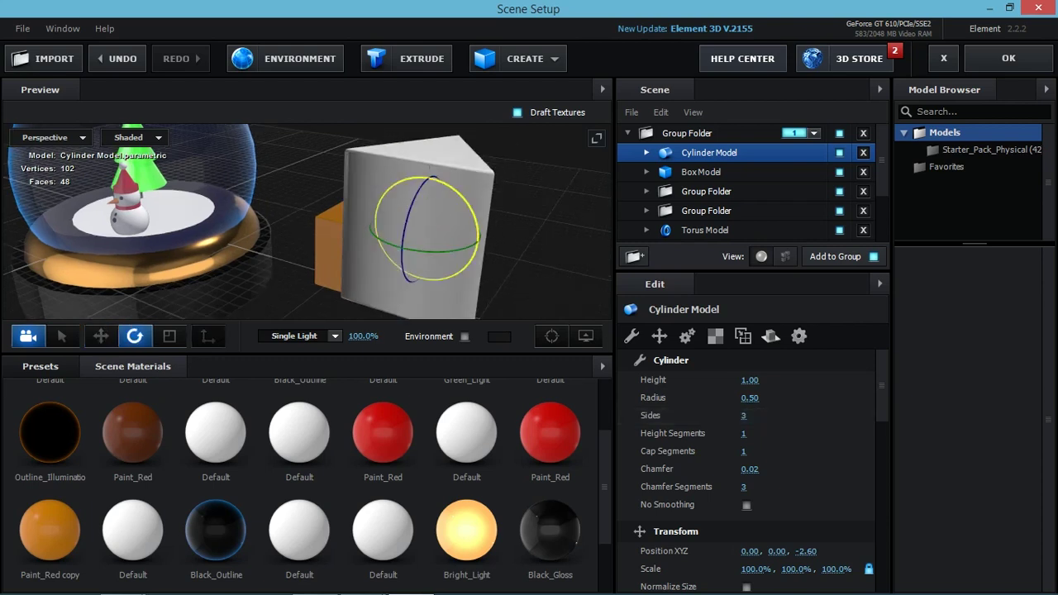
pyautogui.scroll(-1, 753, 469)
pyautogui.scroll(-5, 752, 463)
pyautogui.click(806, 453)
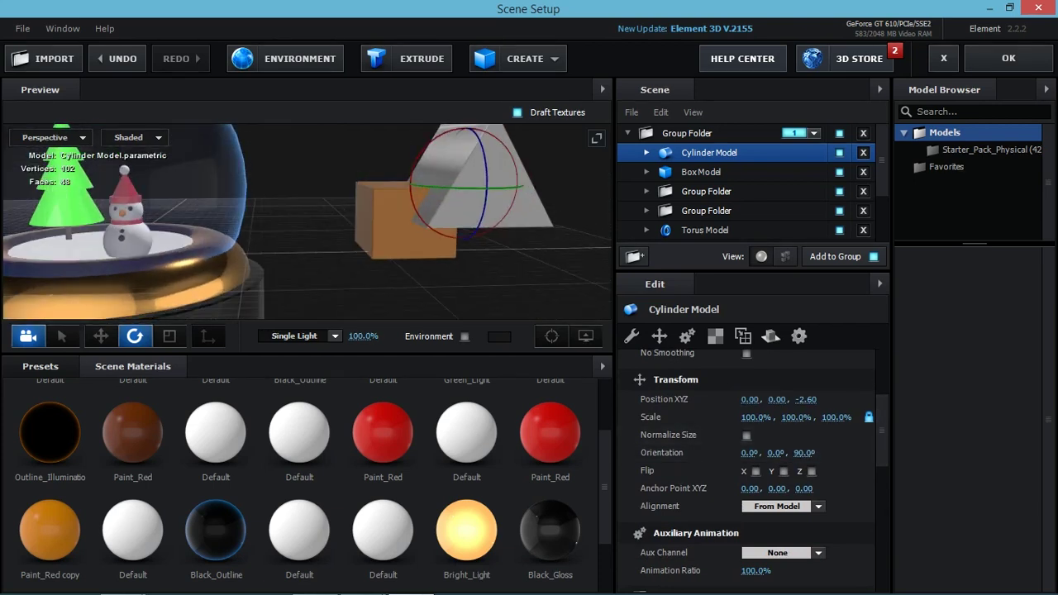
pyautogui.moveTo(756, 417); pyautogui.dragTo(727, 417)
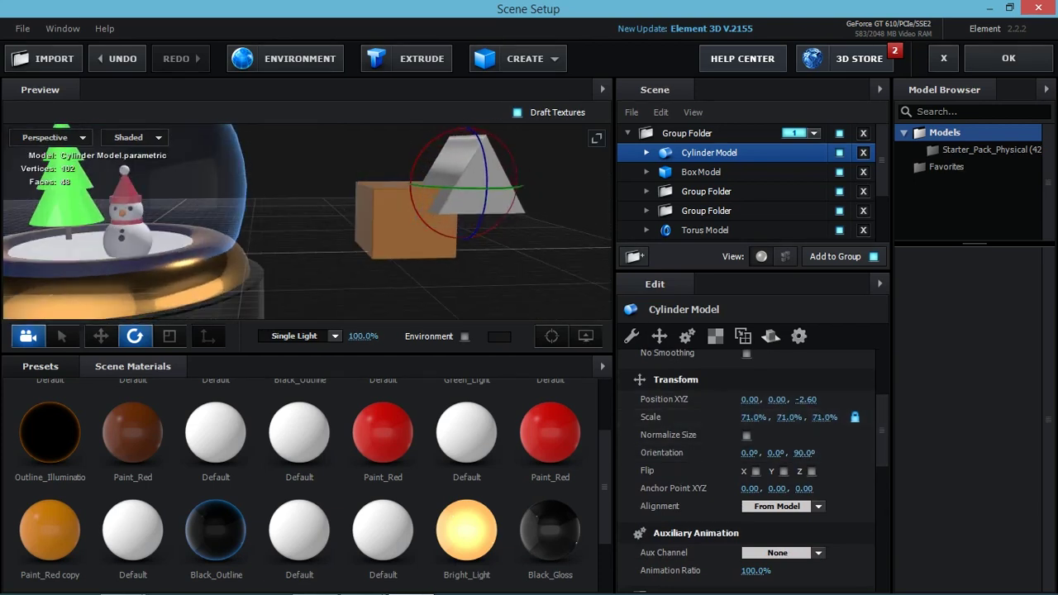
# Set the prism on top of the box and narrow it into a roof (65.1%, 87.5%, 87.5%).
pyautogui.click(101, 336)
pyautogui.moveTo(438, 184)
pyautogui.mouseDown()
pyautogui.moveTo(364, 185)
pyautogui.moveTo(381, 149)
pyautogui.mouseUp()
pyautogui.moveTo(248, 248); pyautogui.dragTo(248, 198)
pyautogui.moveTo(410, 172); pyautogui.dragTo(416, 170)
pyautogui.scroll(-5, 305, 221)
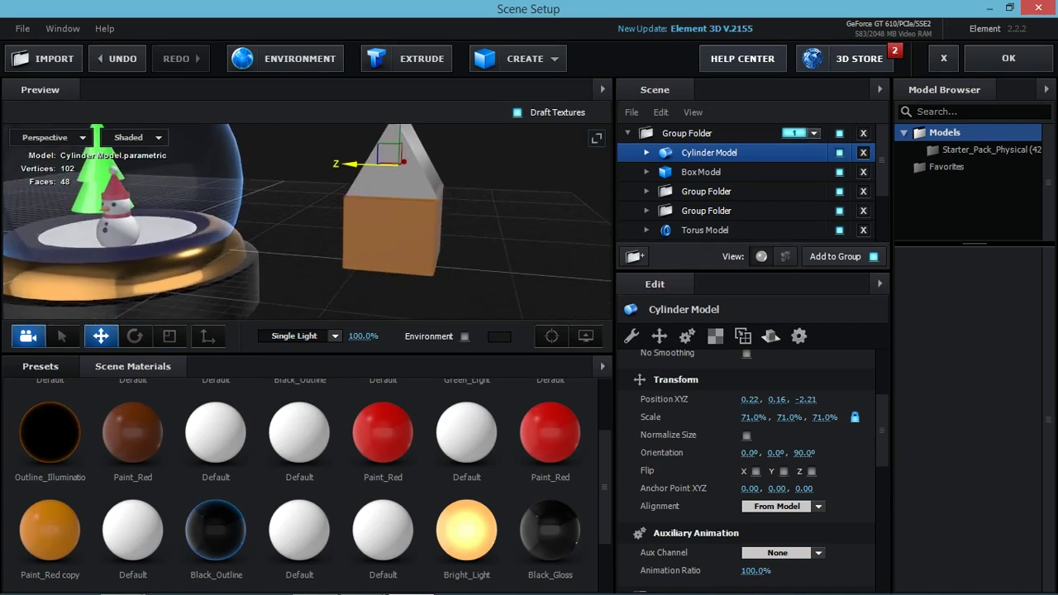
pyautogui.press('r')
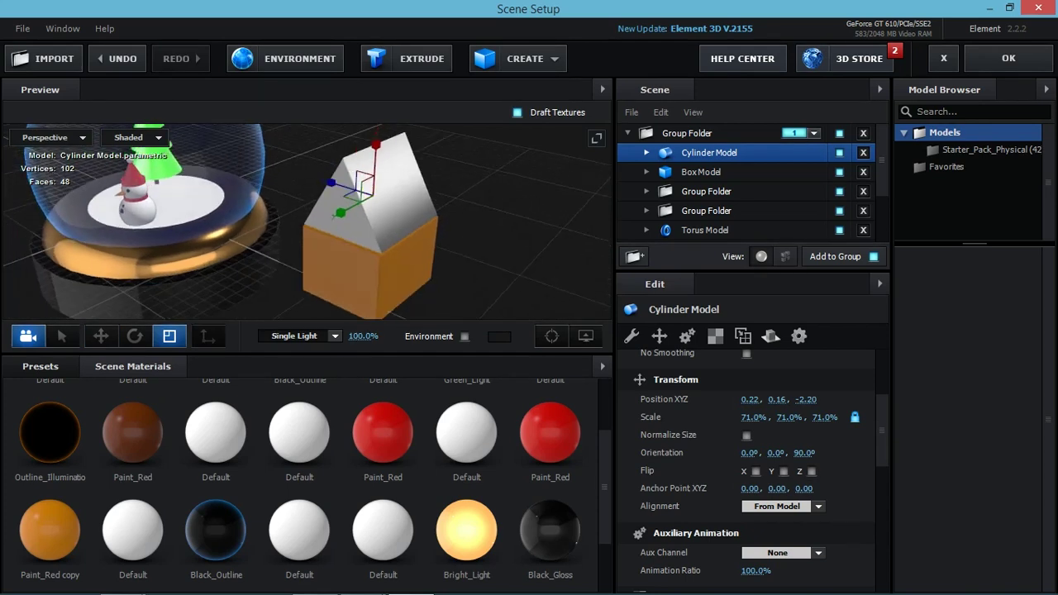
pyautogui.moveTo(370, 193)
pyautogui.mouseDown()
pyautogui.moveTo(331, 199)
pyautogui.moveTo(389, 206)
pyautogui.moveTo(372, 211)
pyautogui.moveTo(430, 248)
pyautogui.mouseUp()
pyautogui.press('w')
pyautogui.scroll(1, 549, 430)
pyautogui.scroll(-1, 314, 479)
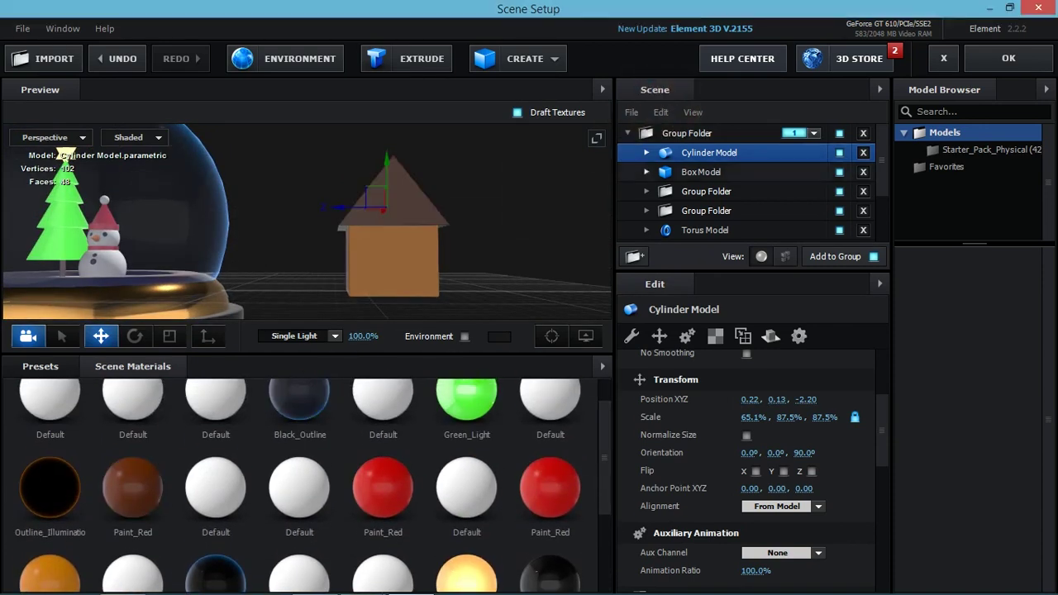
pyautogui.moveTo(66, 153); pyautogui.dragTo(71, 156)
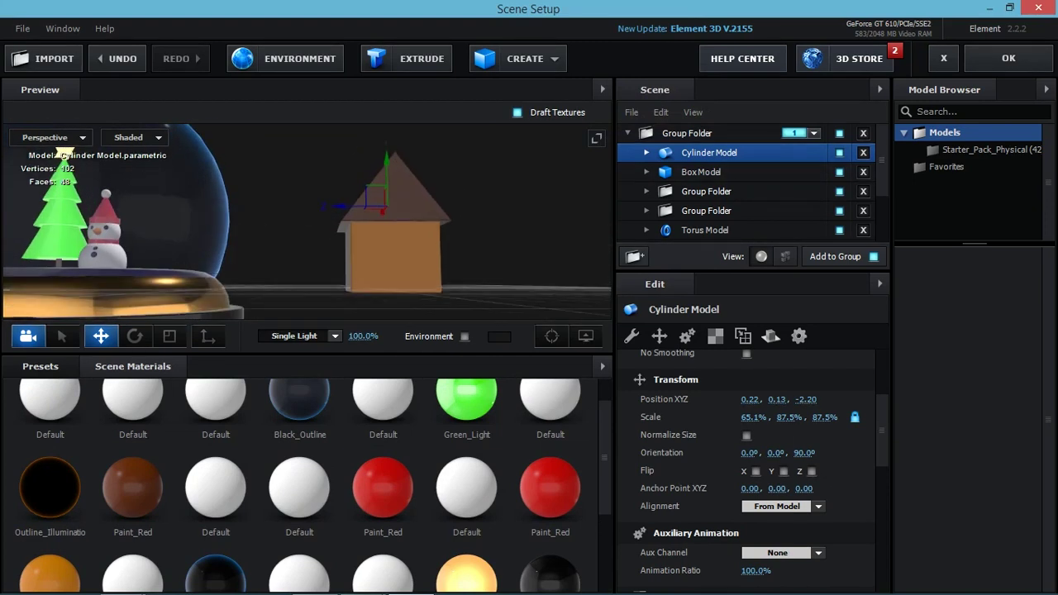
# Change the box's Paint_Red copy diffuse colour to light tan FFCE82.
pyautogui.click(701, 171)
pyautogui.click(647, 172)
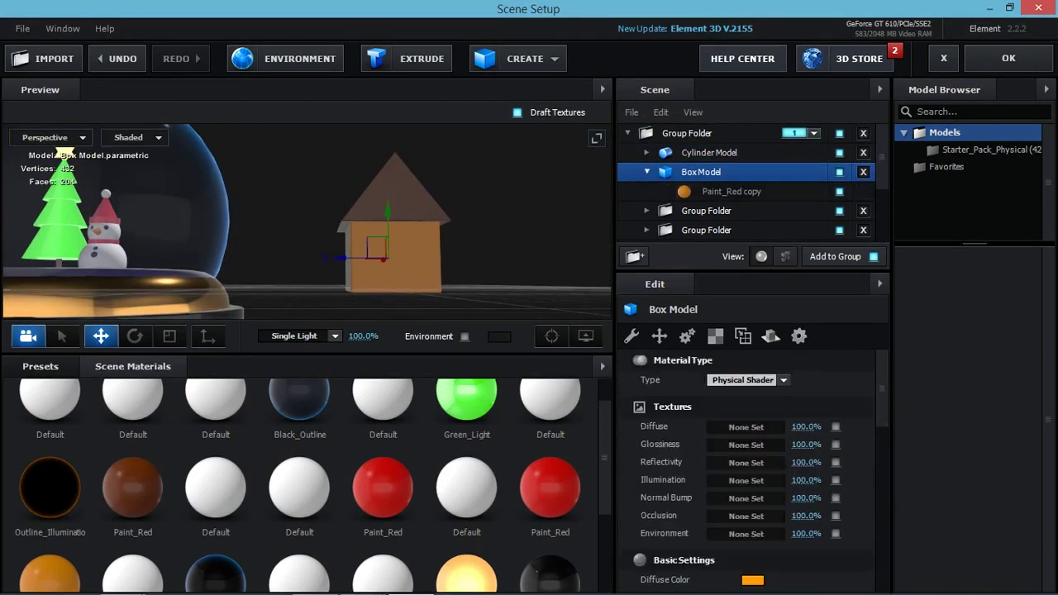
pyautogui.click(730, 191)
pyautogui.scroll(-3, 744, 463)
pyautogui.scroll(-3, 745, 463)
pyautogui.scroll(2, 744, 463)
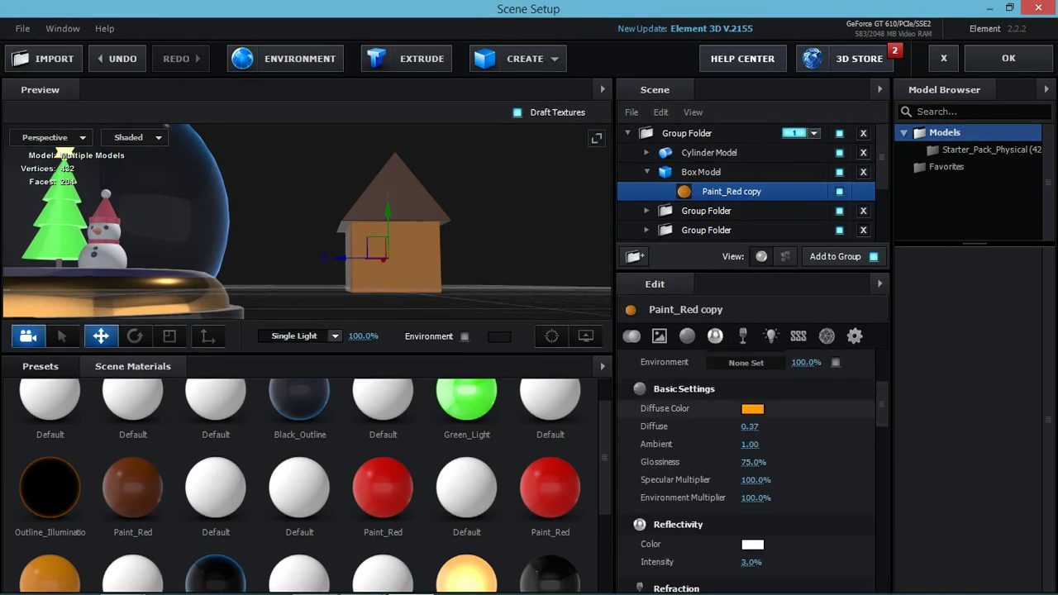
pyautogui.click(751, 406)
pyautogui.moveTo(732, 336); pyautogui.dragTo(712, 335)
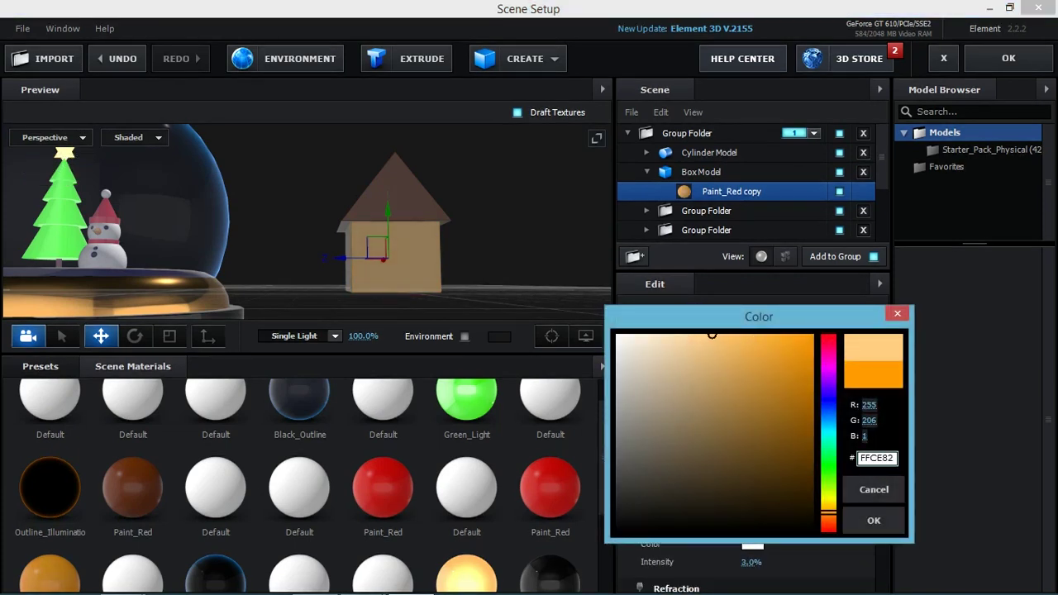
pyautogui.click(874, 521)
pyautogui.moveTo(306, 223)
pyautogui.mouseDown()
pyautogui.moveTo(273, 248)
pyautogui.moveTo(37, 154)
pyautogui.mouseUp()
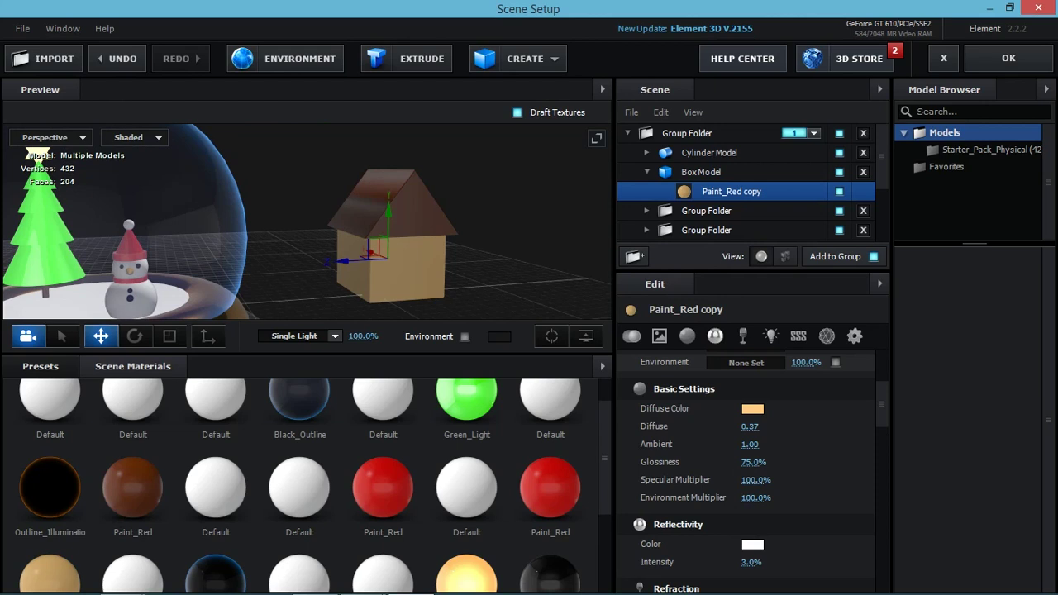
# Try duplicating, moving and shrinking the box and roof, then undo it all.
pyautogui.press('Left')
pyautogui.press('Left')
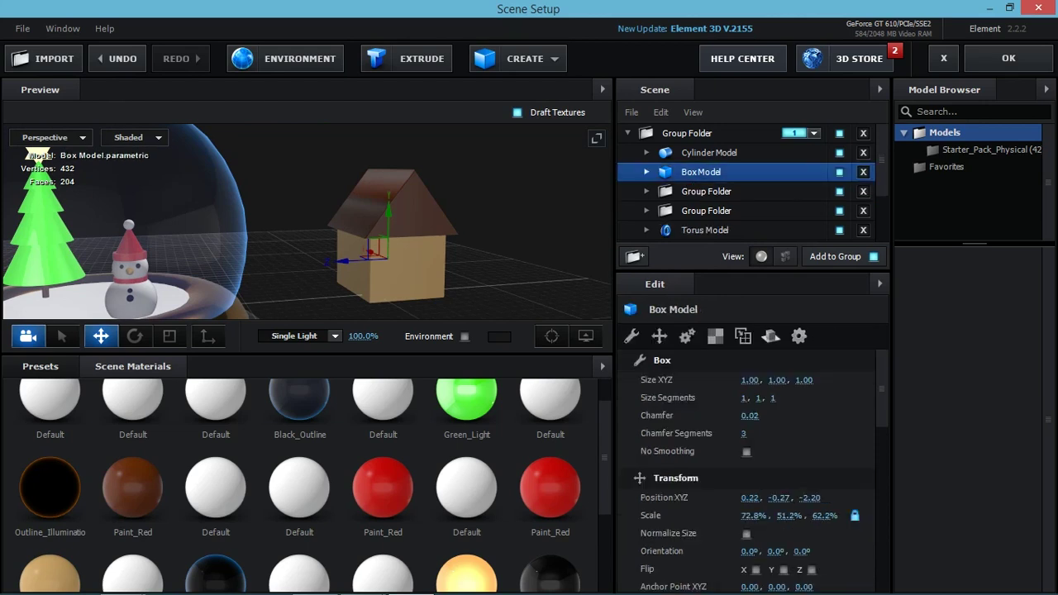
pyautogui.hotkey('shift', 'Up')
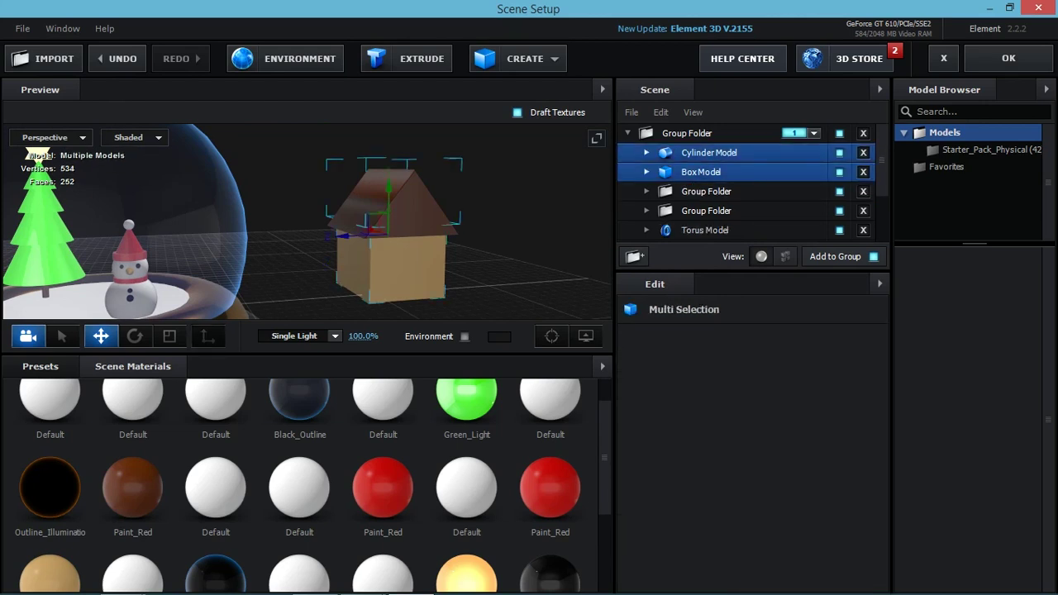
pyautogui.hotkey('ctrl', 'd')
pyautogui.press('Left')
pyautogui.press('Left')
pyautogui.press('Left')
pyautogui.press('r')
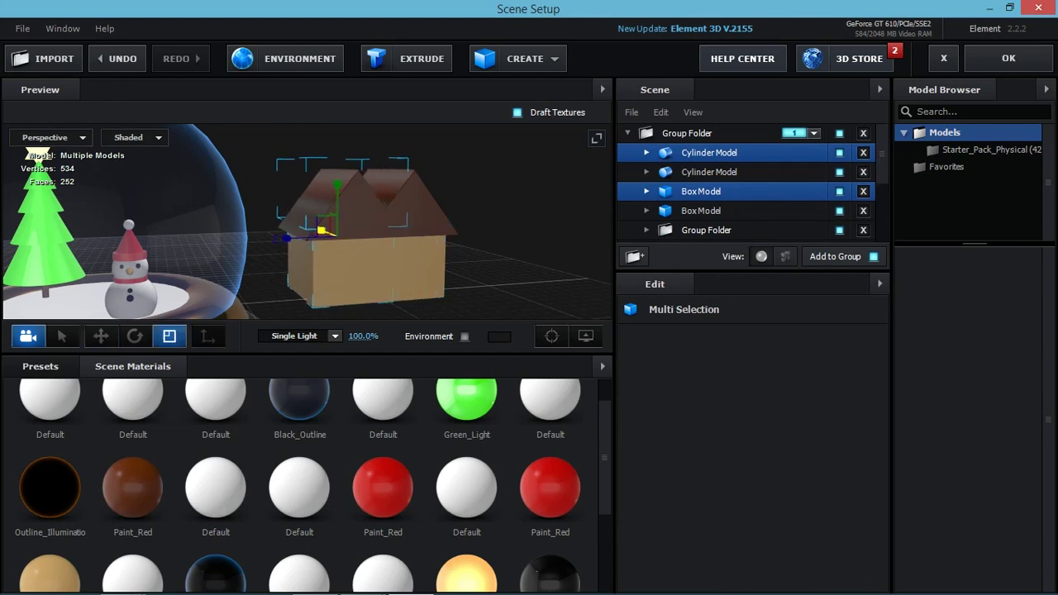
pyautogui.press('Down')
pyautogui.press('Down')
pyautogui.press('Down')
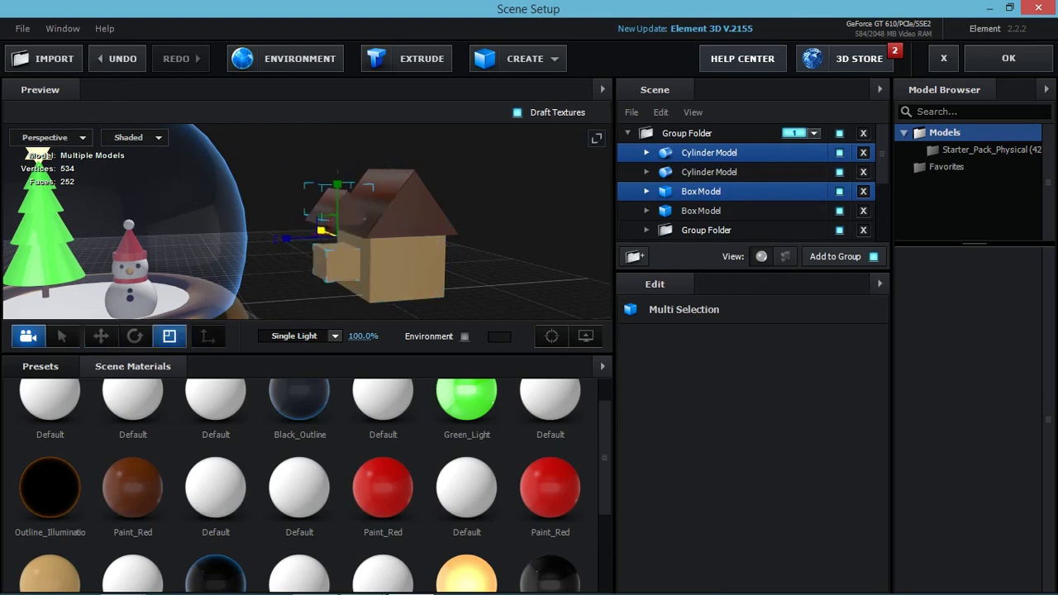
pyautogui.hotkey('ctrl', 'z')
pyautogui.hotkey('ctrl', 'z')
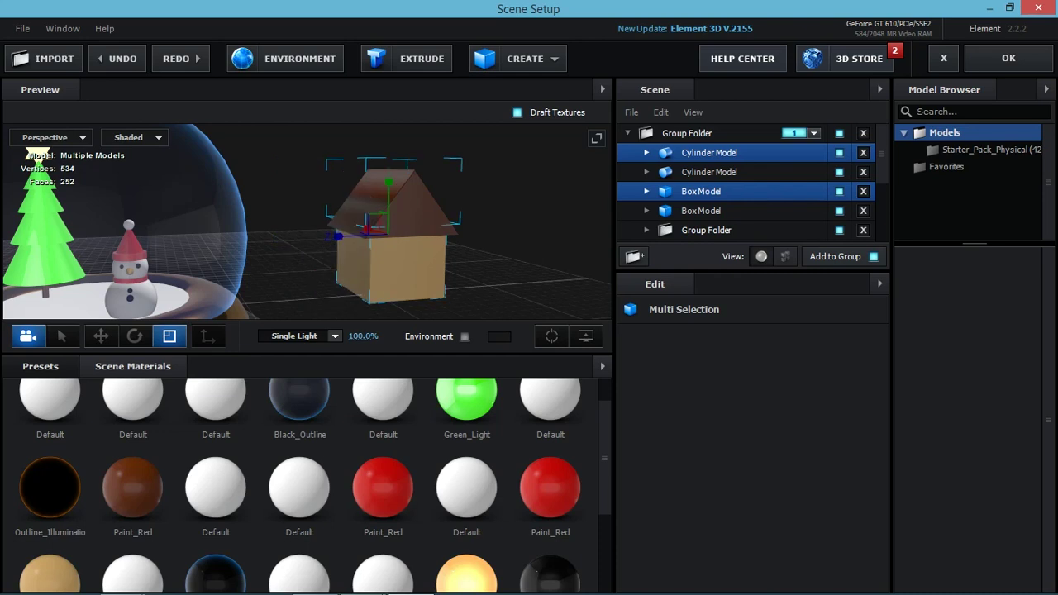
pyautogui.hotkey('ctrl', 'z')
# Create a new group folder inside the main group and move the box and roof into it.
pyautogui.click(635, 256)
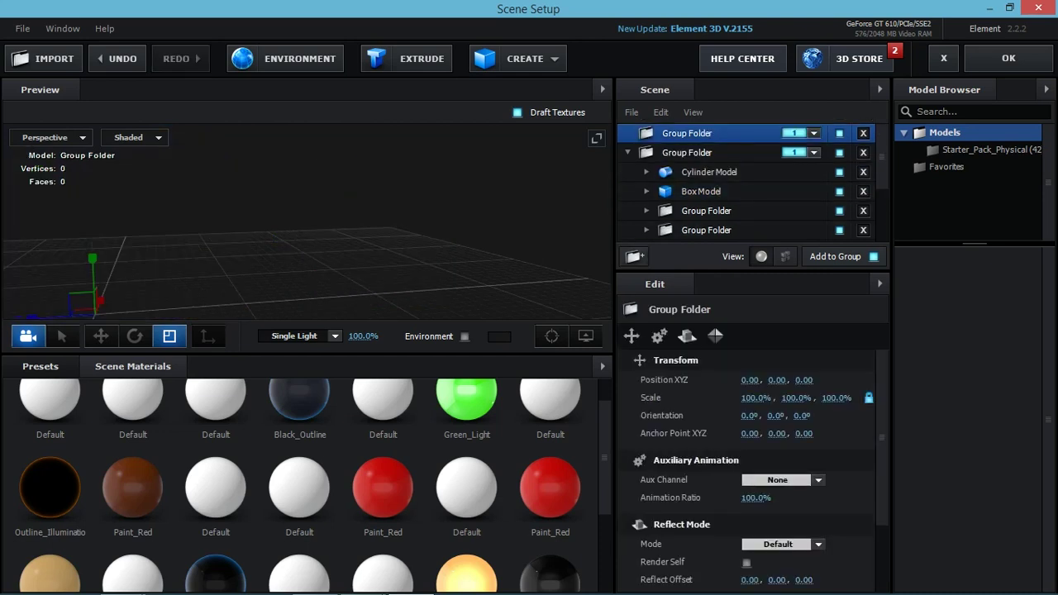
pyautogui.moveTo(687, 133); pyautogui.dragTo(687, 152)
pyautogui.click(709, 172)
pyautogui.keyDown('shift'); pyautogui.click(701, 191); pyautogui.keyUp('shift')
pyautogui.moveTo(701, 191); pyautogui.dragTo(707, 152)
# Duplicate the house folder and shift the copy along Z to 0.60.
pyautogui.hotkey('ctrl', 'd')
pyautogui.press('w')
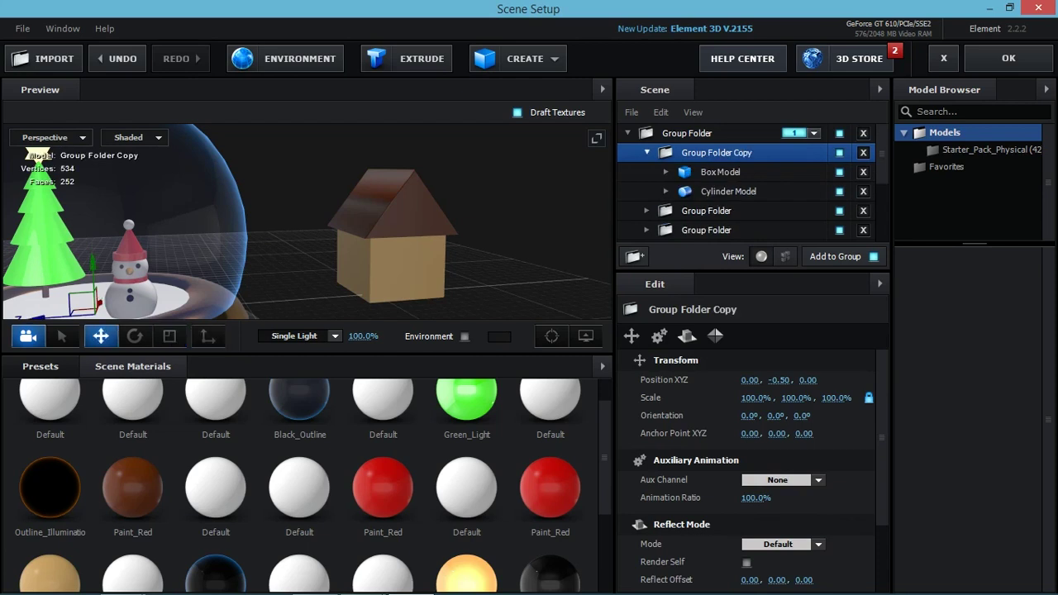
pyautogui.moveTo(807, 379); pyautogui.dragTo(827, 380)
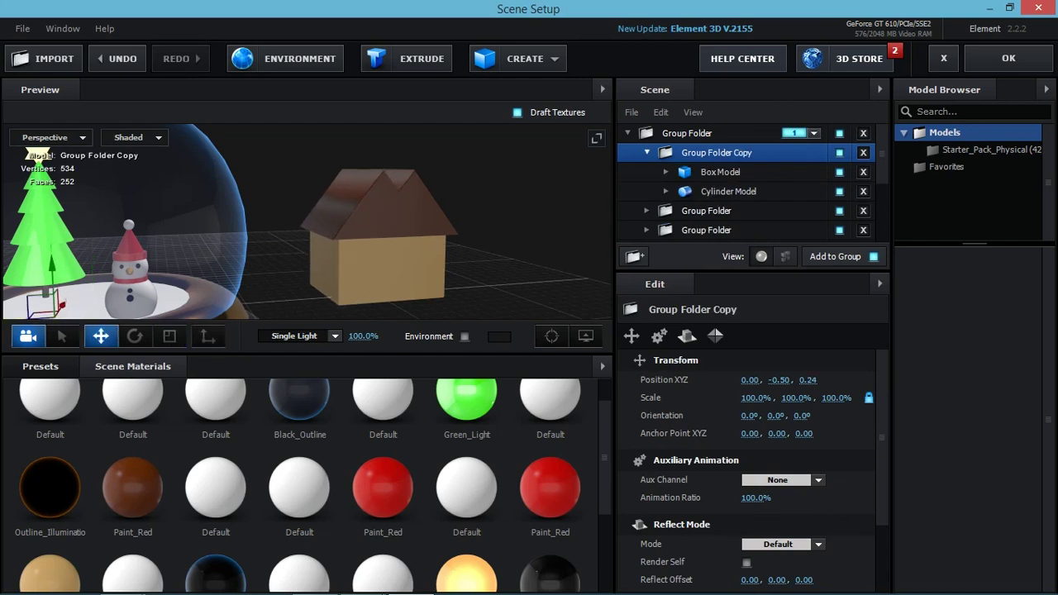
pyautogui.moveTo(778, 380)
pyautogui.mouseDown()
pyautogui.moveTo(769, 379)
pyautogui.moveTo(835, 379)
pyautogui.mouseUp()
pyautogui.hotkey('ctrl', 'z')
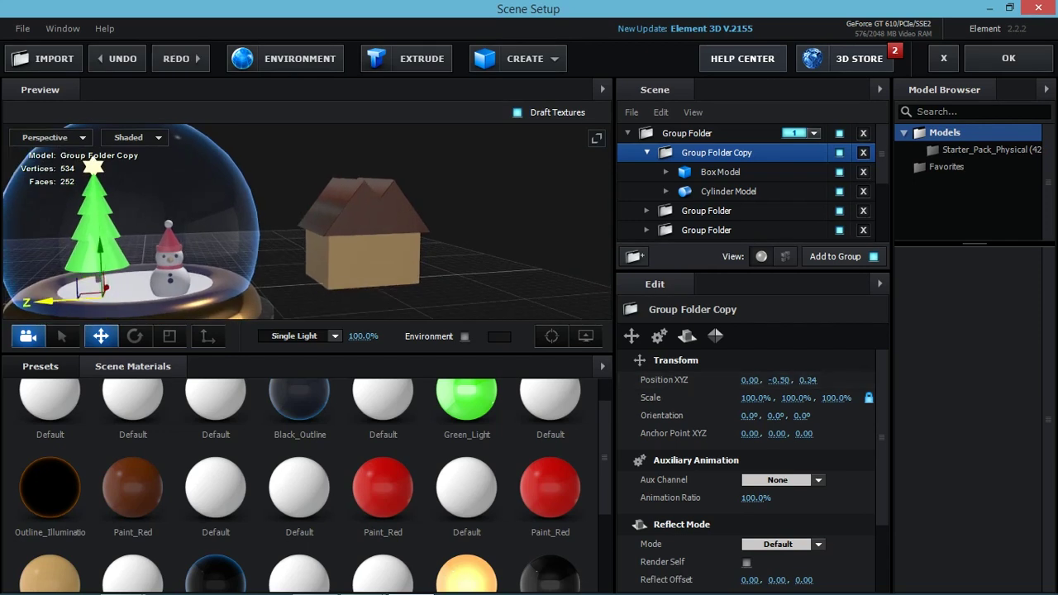
pyautogui.press('r')
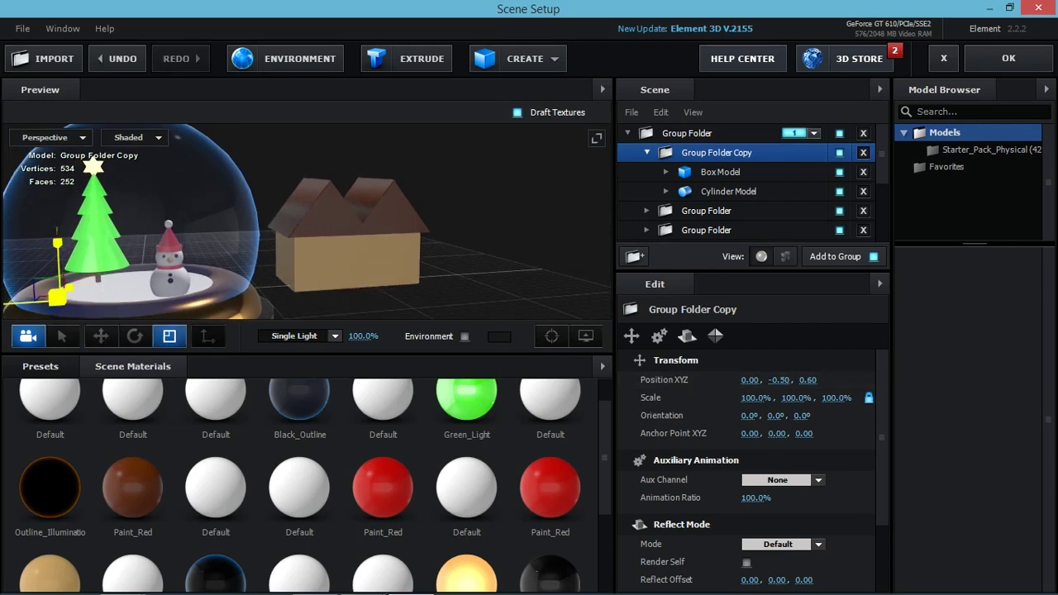
pyautogui.moveTo(750, 397); pyautogui.dragTo(727, 398)
pyautogui.hotkey('ctrl', 'z')
# Set the copy's anchor point Z to -2.15 and shrink the copy.
pyautogui.scroll(-3, 256, 231)
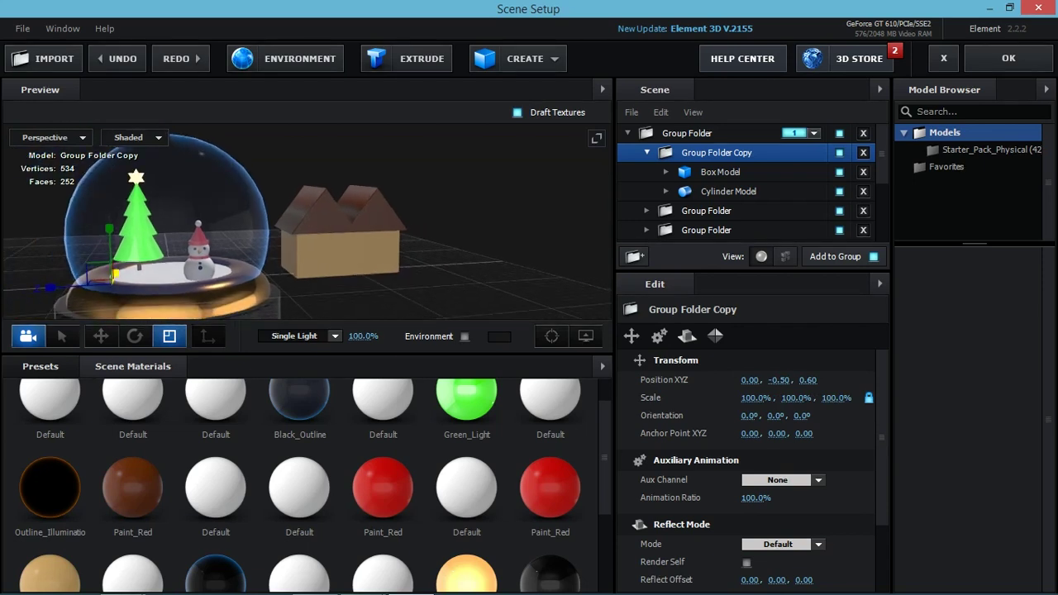
pyautogui.hotkey('ctrl', 'z')
pyautogui.hotkey('ctrl', 'z')
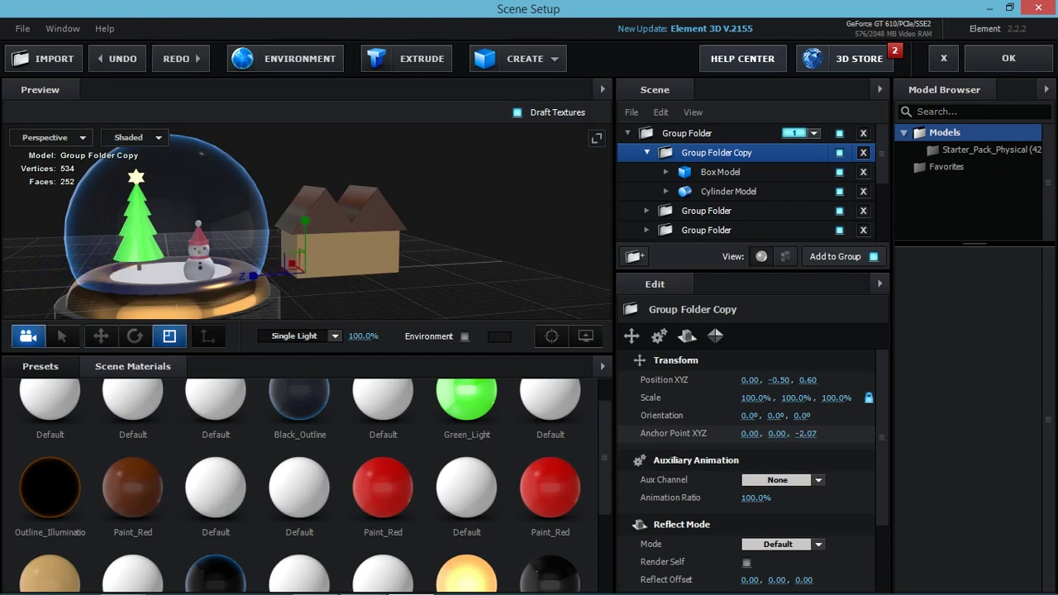
pyautogui.moveTo(806, 433); pyautogui.dragTo(798, 433)
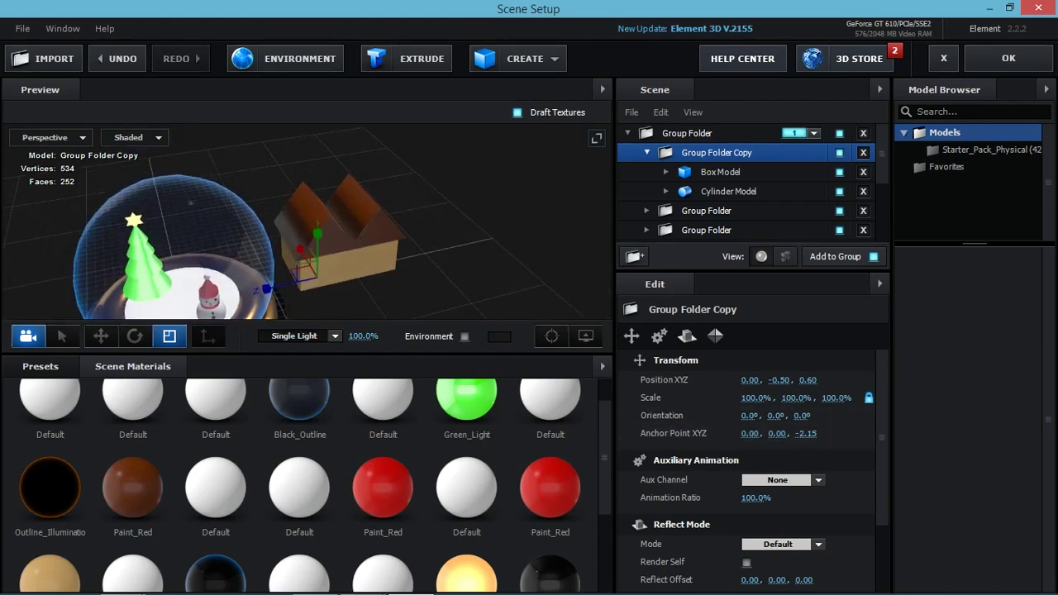
pyautogui.moveTo(755, 397)
pyautogui.mouseDown()
pyautogui.moveTo(719, 398)
pyautogui.moveTo(785, 398)
pyautogui.moveTo(738, 398)
pyautogui.mouseUp()
pyautogui.moveTo(331, 207)
pyautogui.mouseDown()
pyautogui.moveTo(347, 248)
pyautogui.moveTo(314, 231)
pyautogui.mouseUp()
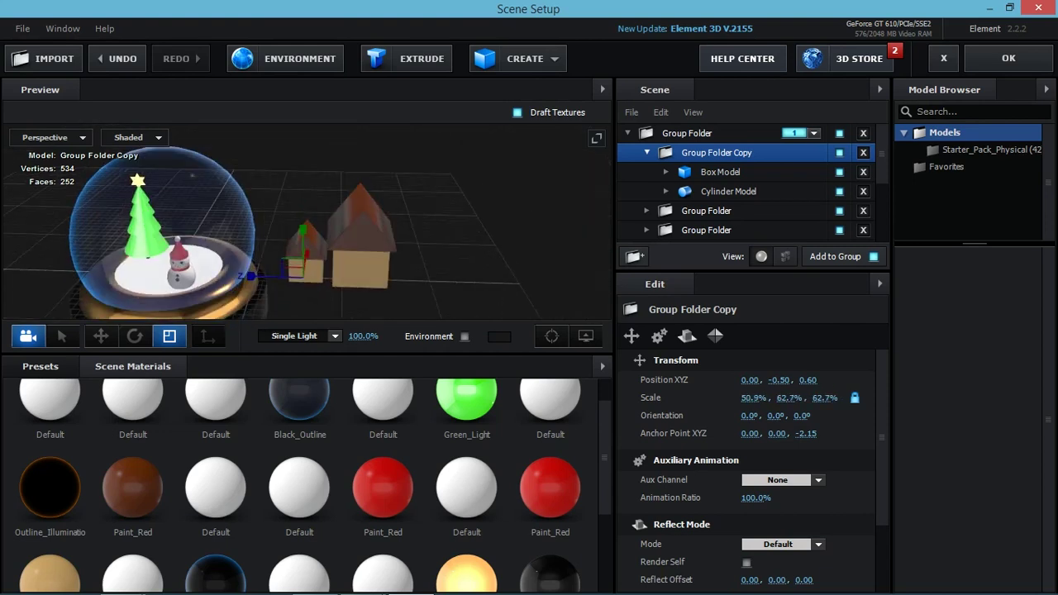
pyautogui.scroll(5, 331, 232)
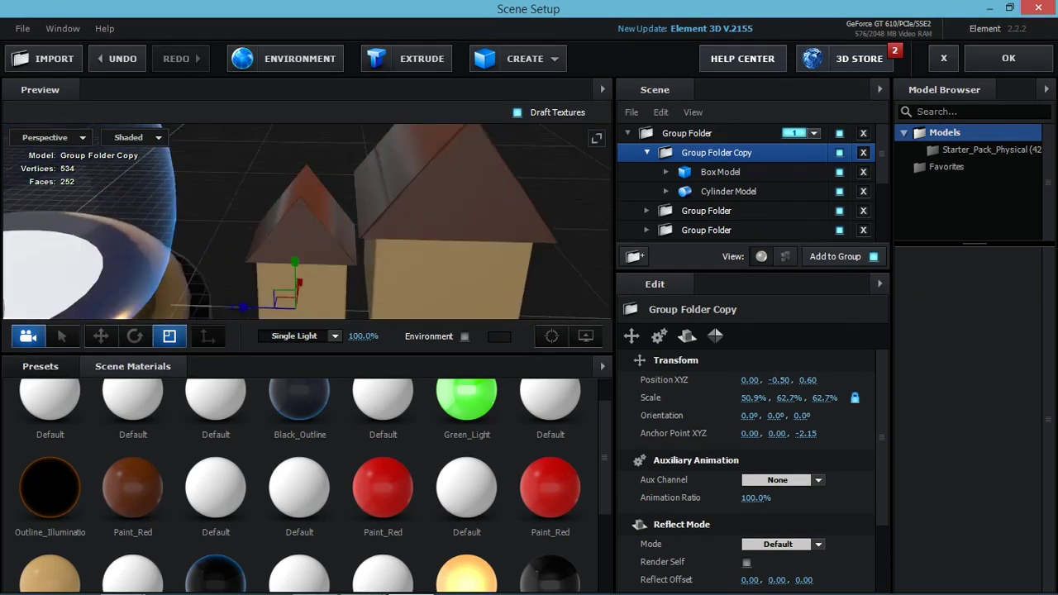
pyautogui.moveTo(314, 231); pyautogui.dragTo(314, 190)
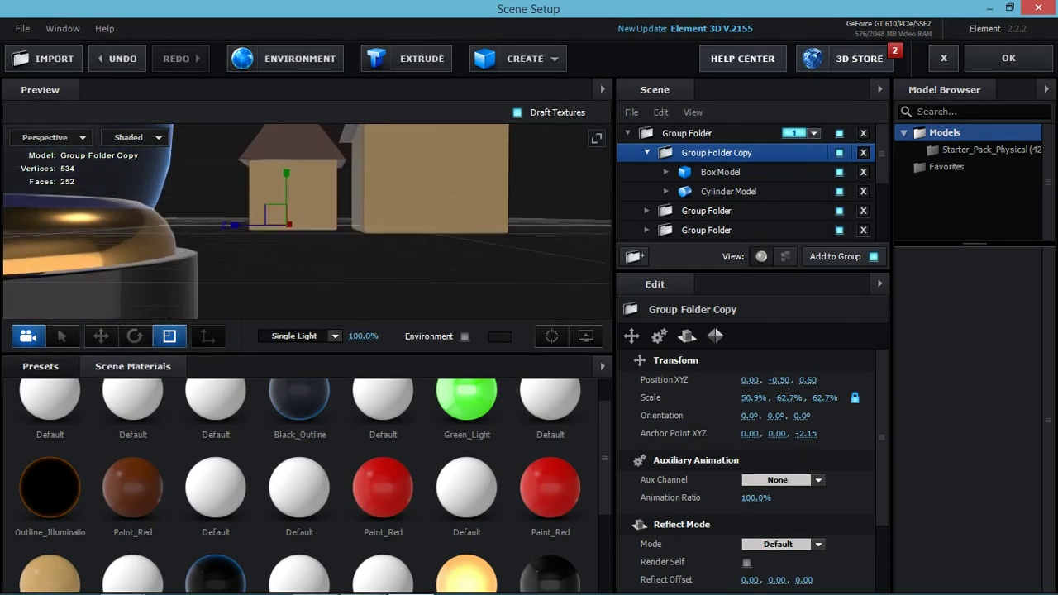
# Slide the small house toward the original and stretch it lengthwise along Z.
pyautogui.press('w')
pyautogui.moveTo(240, 225); pyautogui.dragTo(266, 225)
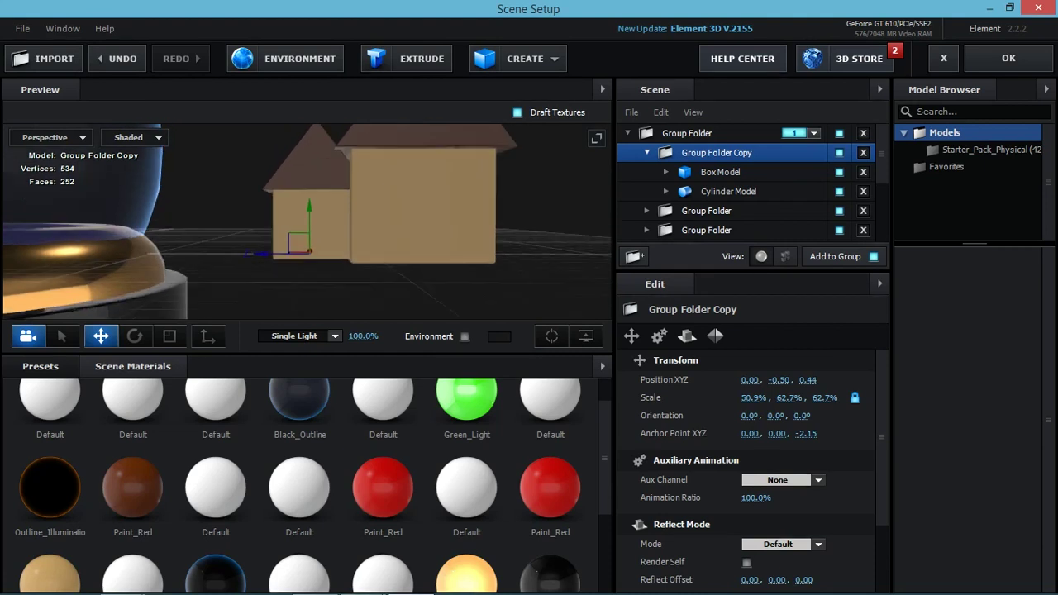
pyautogui.moveTo(348, 248); pyautogui.dragTo(381, 231)
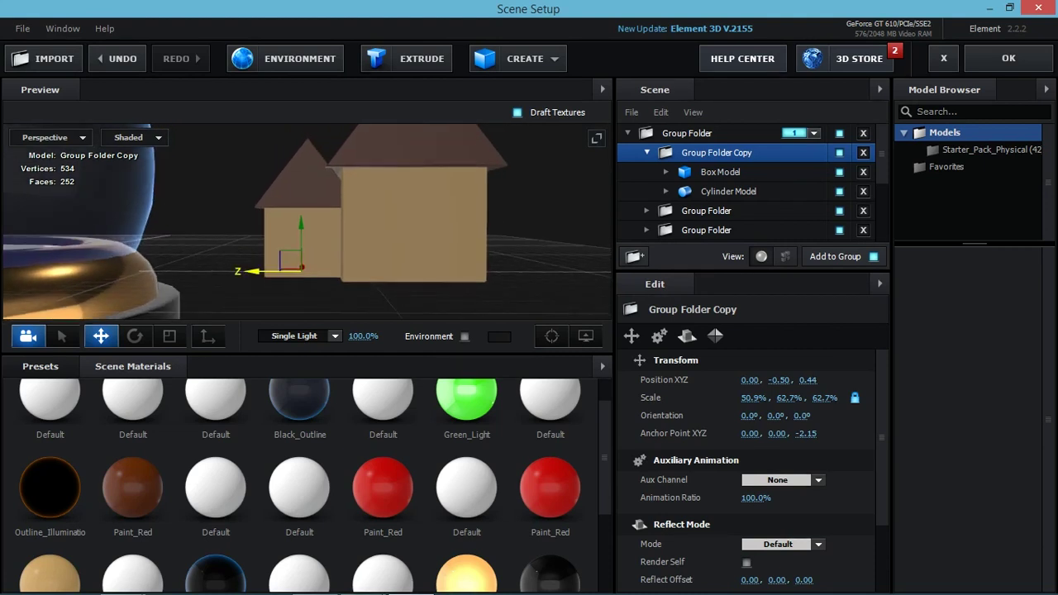
pyautogui.moveTo(331, 215)
pyautogui.mouseDown()
pyautogui.moveTo(281, 223)
pyautogui.moveTo(347, 215)
pyautogui.mouseUp()
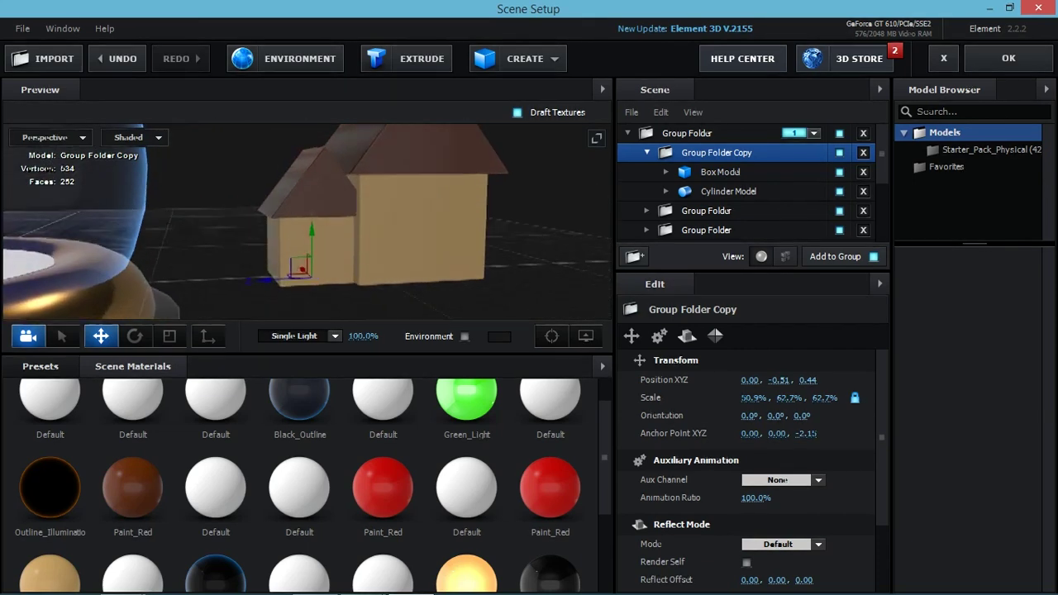
pyautogui.press('r')
pyautogui.moveTo(260, 281); pyautogui.dragTo(240, 282)
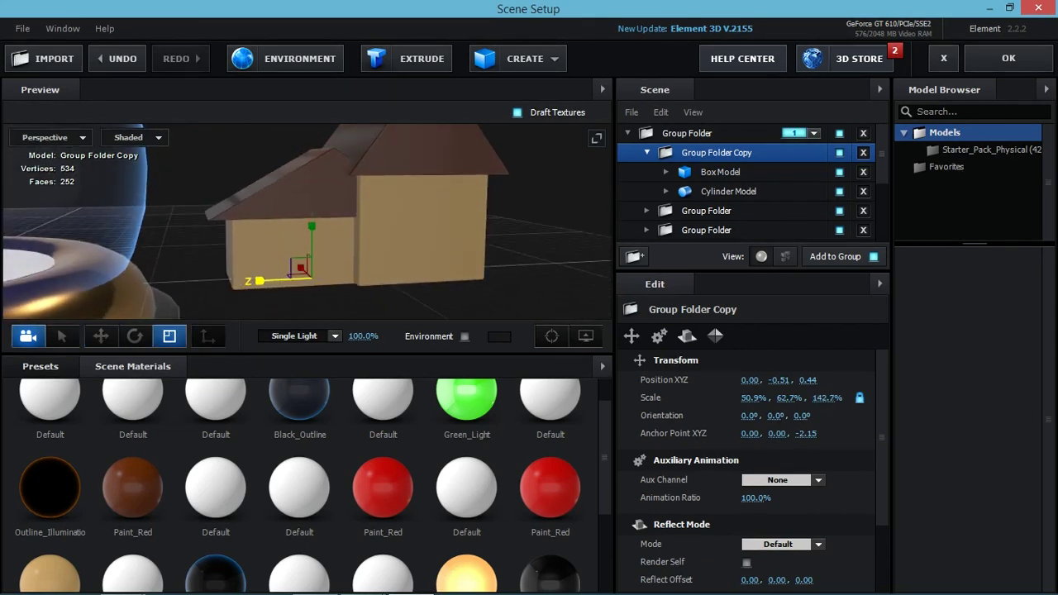
pyautogui.press('w')
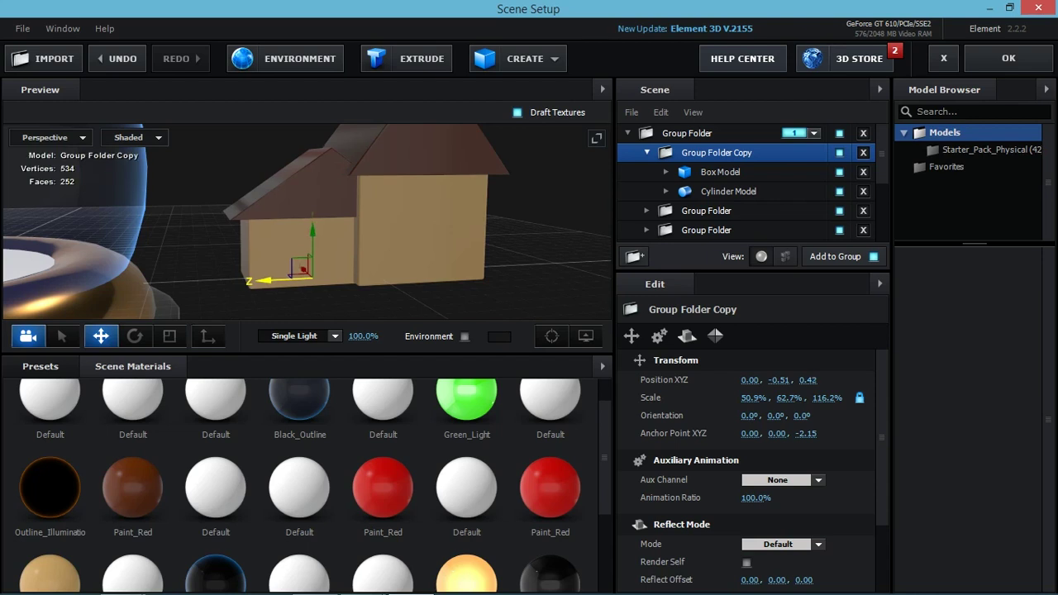
pyautogui.moveTo(281, 280)
pyautogui.mouseDown()
pyautogui.moveTo(296, 280)
pyautogui.moveTo(257, 280)
pyautogui.mouseUp()
# Fit the wing into the house, ending at 65.8%, 62.7%, 206.8% scale.
pyautogui.press('r')
pyautogui.moveTo(372, 248); pyautogui.dragTo(413, 207)
pyautogui.moveTo(341, 263)
pyautogui.mouseDown()
pyautogui.moveTo(322, 255)
pyautogui.moveTo(335, 278)
pyautogui.mouseUp()
pyautogui.press('w')
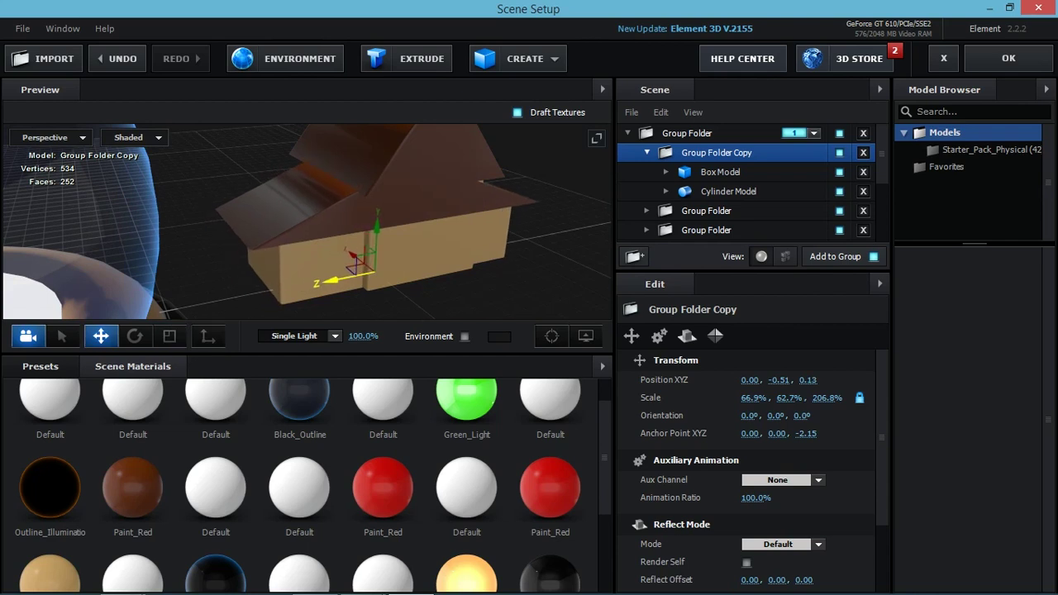
pyautogui.moveTo(413, 207); pyautogui.dragTo(323, 236)
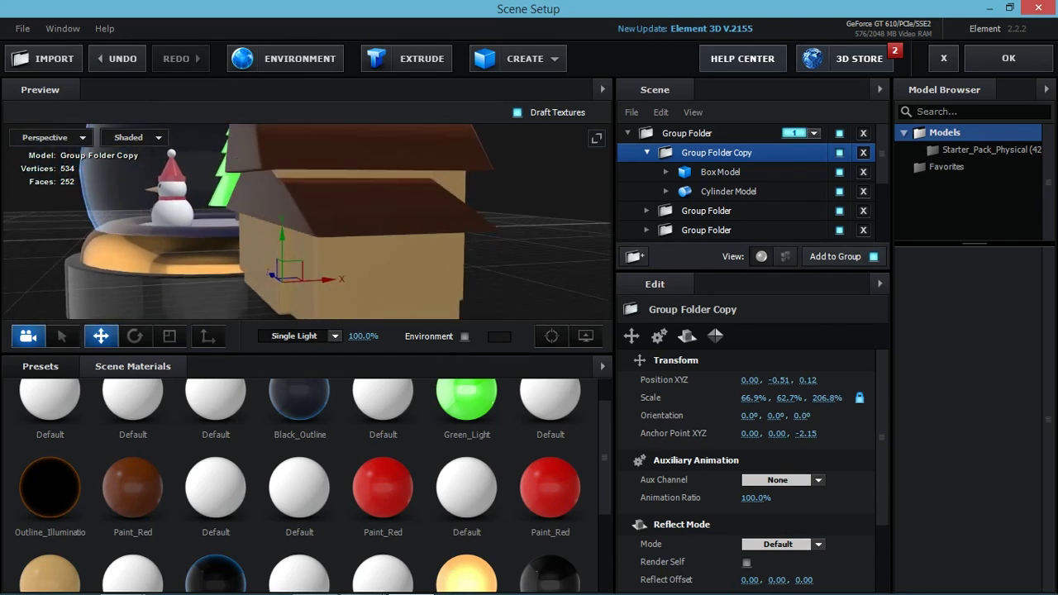
pyautogui.press('r')
pyautogui.moveTo(341, 279)
pyautogui.mouseDown()
pyautogui.moveTo(332, 279)
pyautogui.moveTo(343, 279)
pyautogui.mouseUp()
pyautogui.press('w')
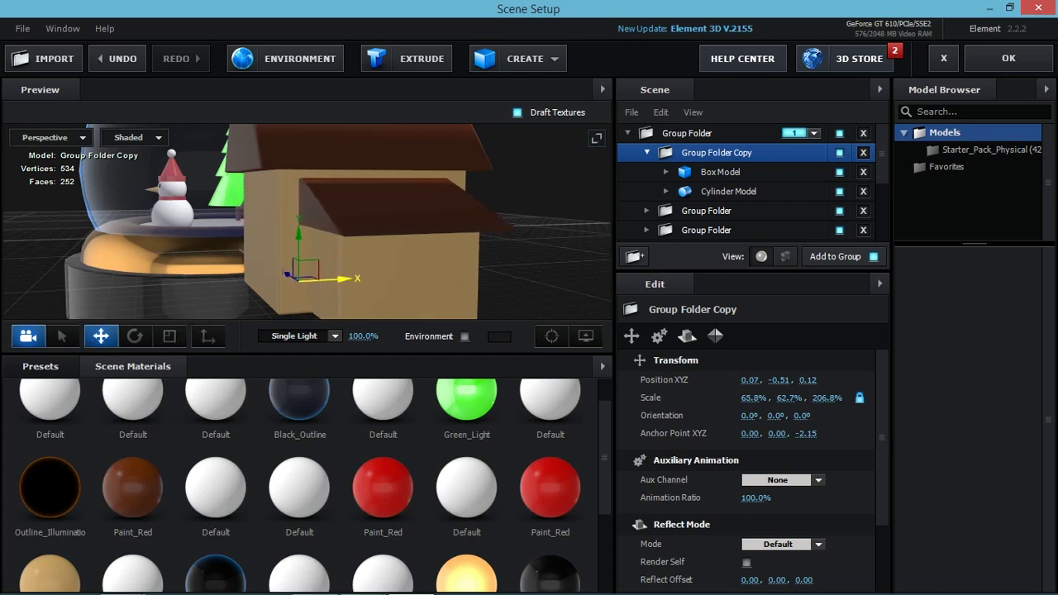
pyautogui.moveTo(372, 232); pyautogui.dragTo(289, 235)
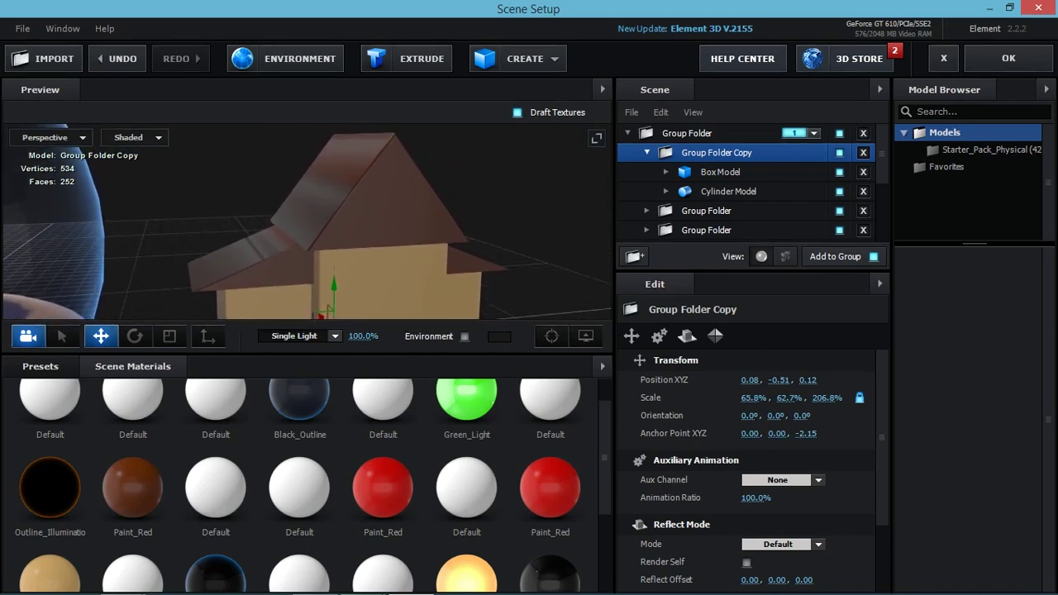
# Duplicate the wing group, raise the copy, and shorten it along its length.
pyautogui.hotkey('ctrl', 'd')
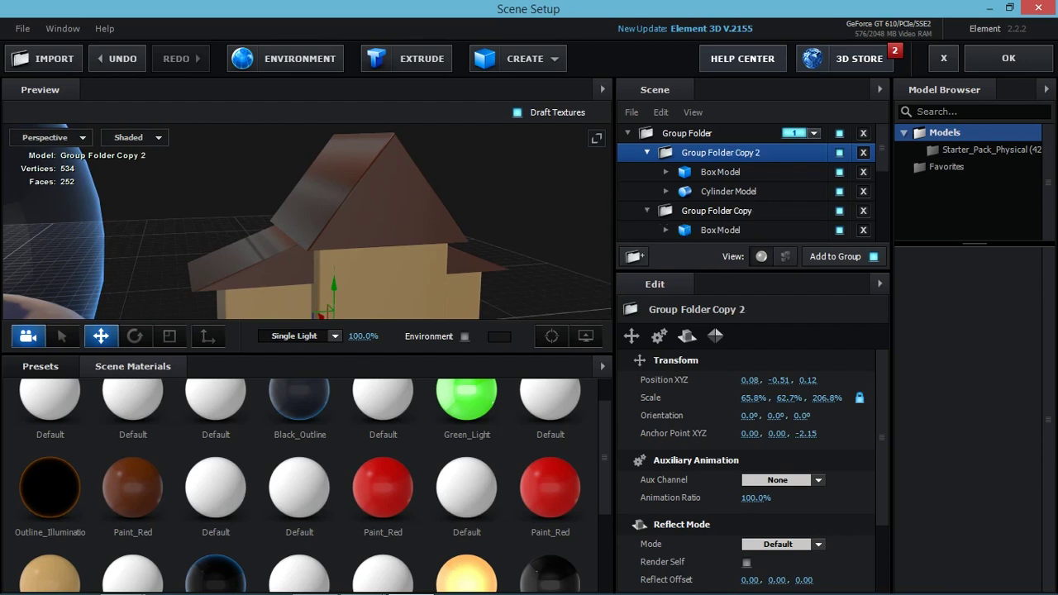
pyautogui.moveTo(334, 281); pyautogui.dragTo(334, 206)
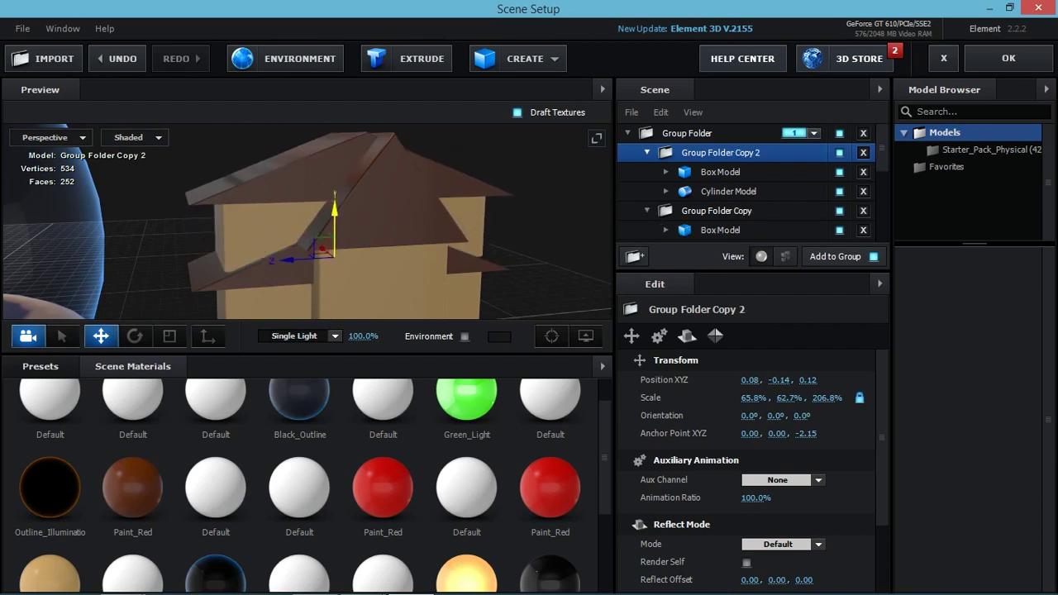
pyautogui.press('r')
pyautogui.moveTo(282, 262); pyautogui.dragTo(302, 261)
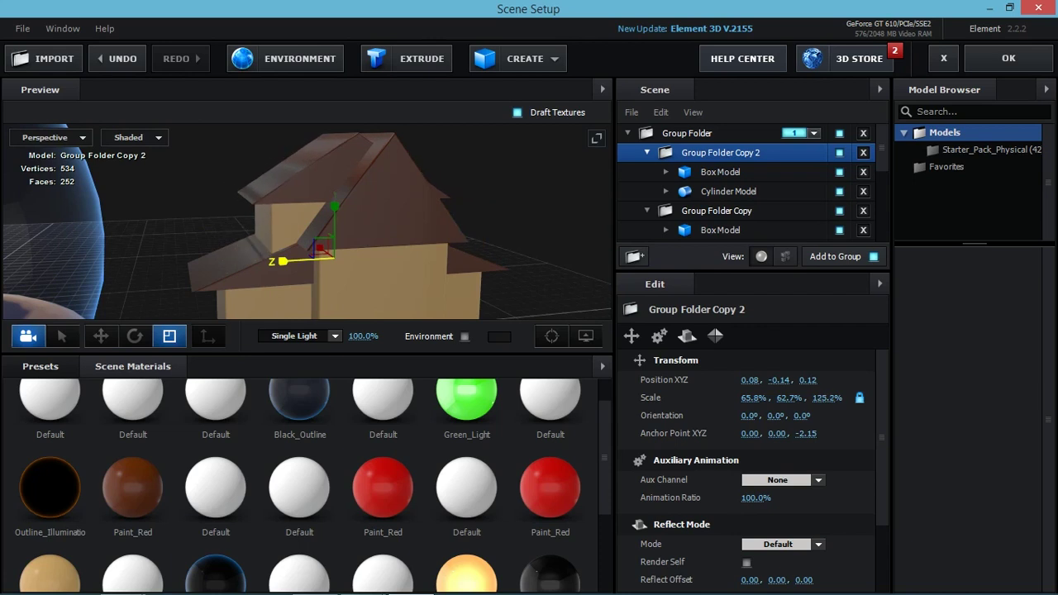
pyautogui.moveTo(397, 273); pyautogui.dragTo(347, 273)
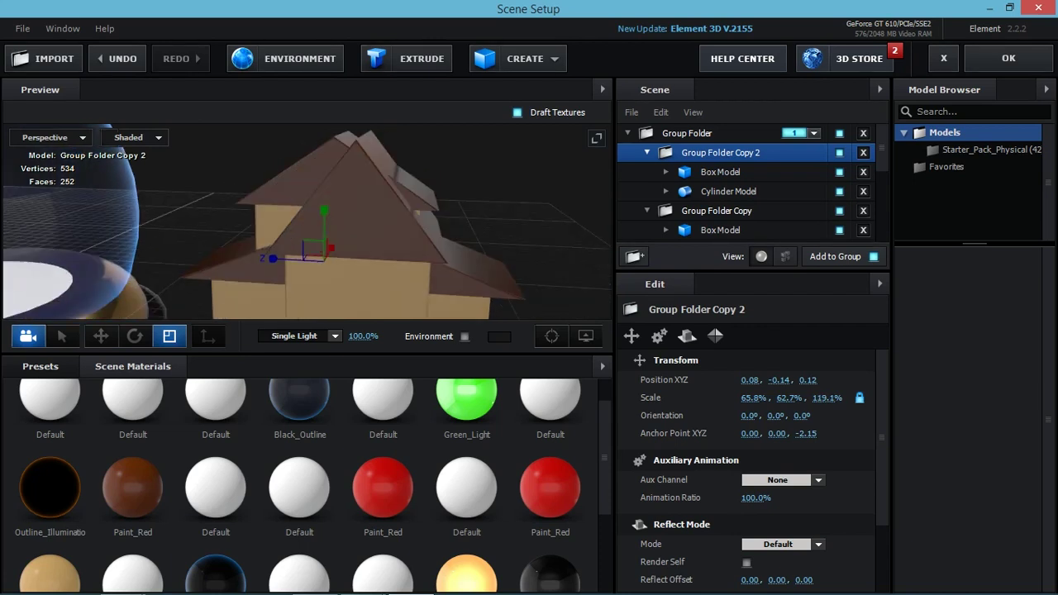
pyautogui.press('w')
pyautogui.moveTo(273, 259); pyautogui.dragTo(285, 260)
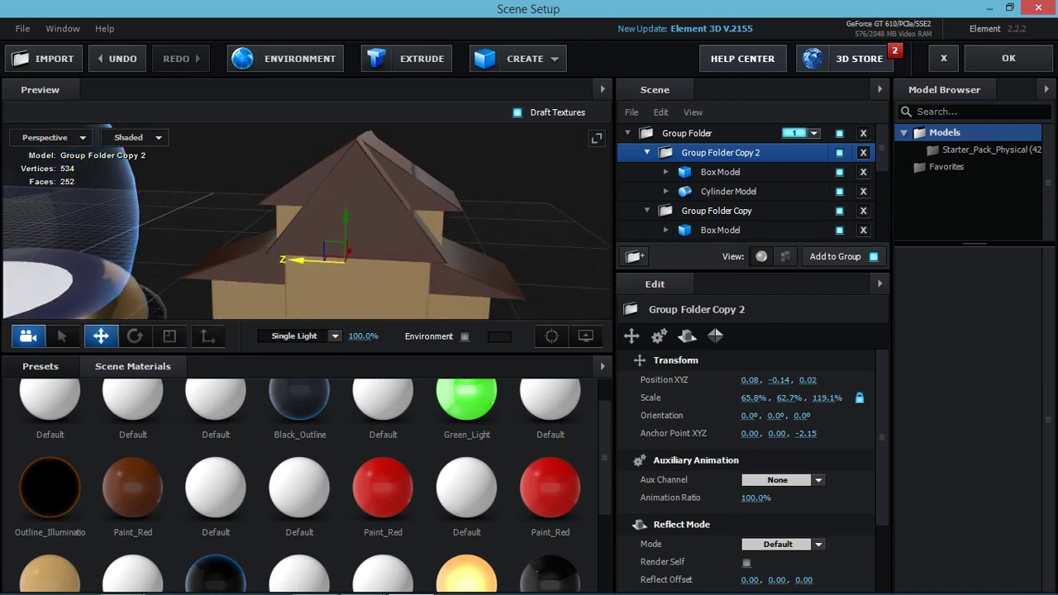
# Shrink the copy to about half size (50.8%, 48.4%, 92.0%) and lift it onto the house.
pyautogui.moveTo(347, 232)
pyautogui.mouseDown()
pyautogui.moveTo(347, 265)
pyautogui.moveTo(363, 223)
pyautogui.mouseUp()
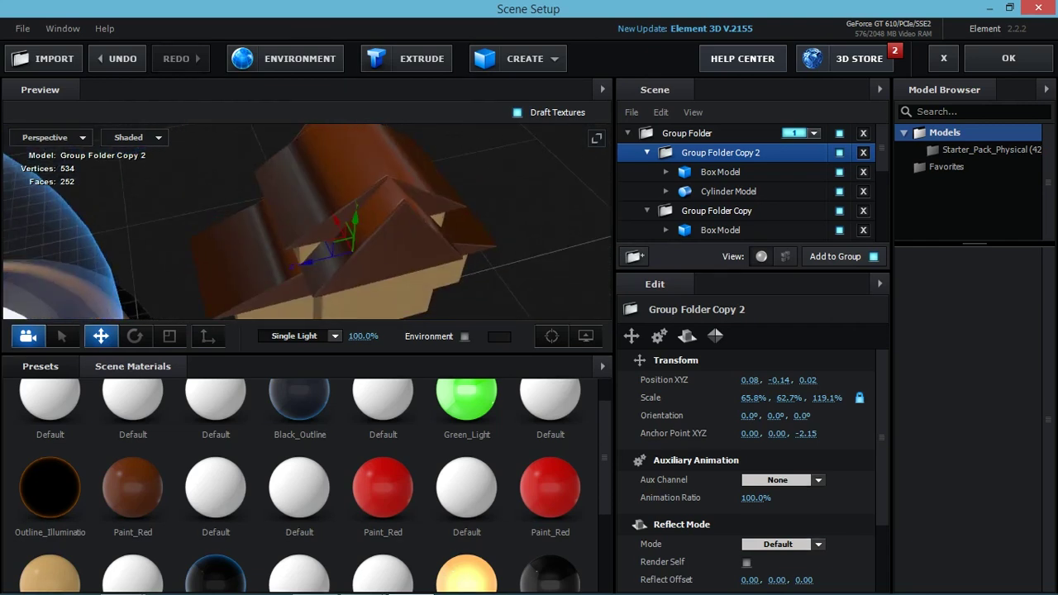
pyautogui.moveTo(753, 398)
pyautogui.mouseDown()
pyautogui.moveTo(732, 398)
pyautogui.moveTo(748, 397)
pyautogui.mouseUp()
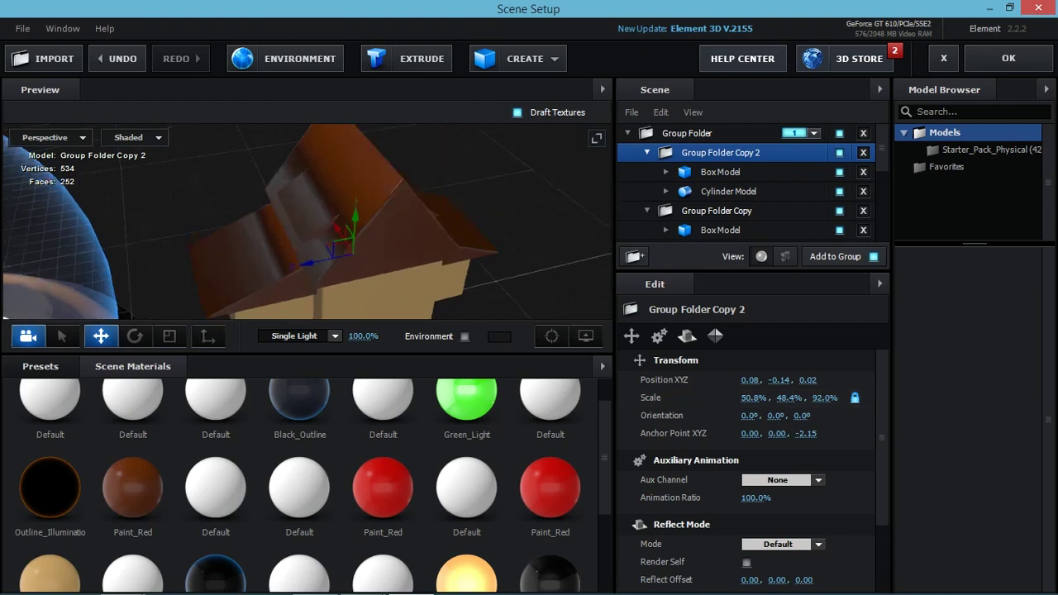
pyautogui.moveTo(347, 265); pyautogui.dragTo(364, 231)
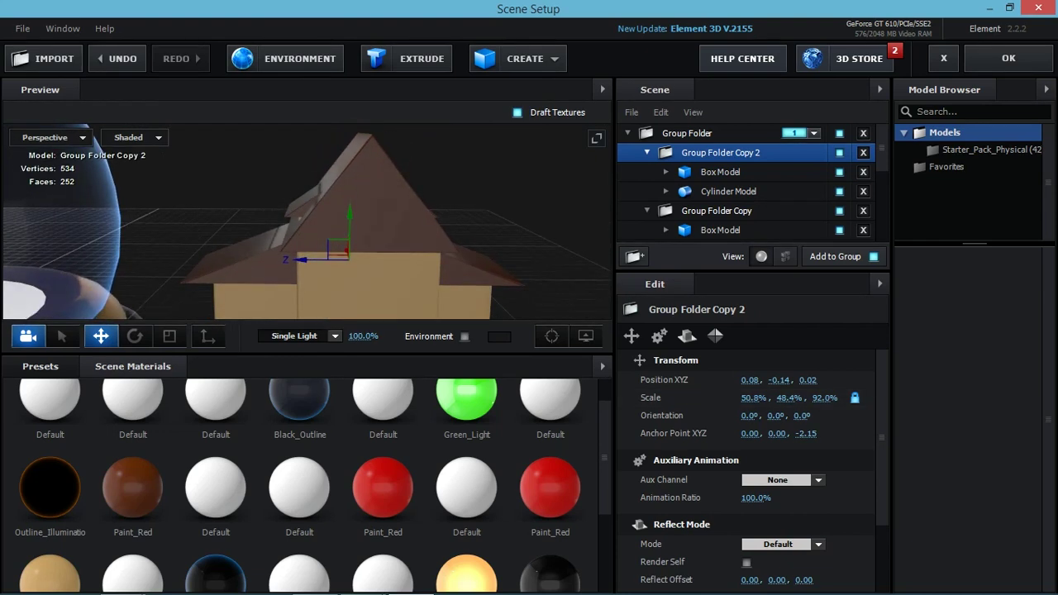
pyautogui.moveTo(349, 217); pyautogui.dragTo(349, 192)
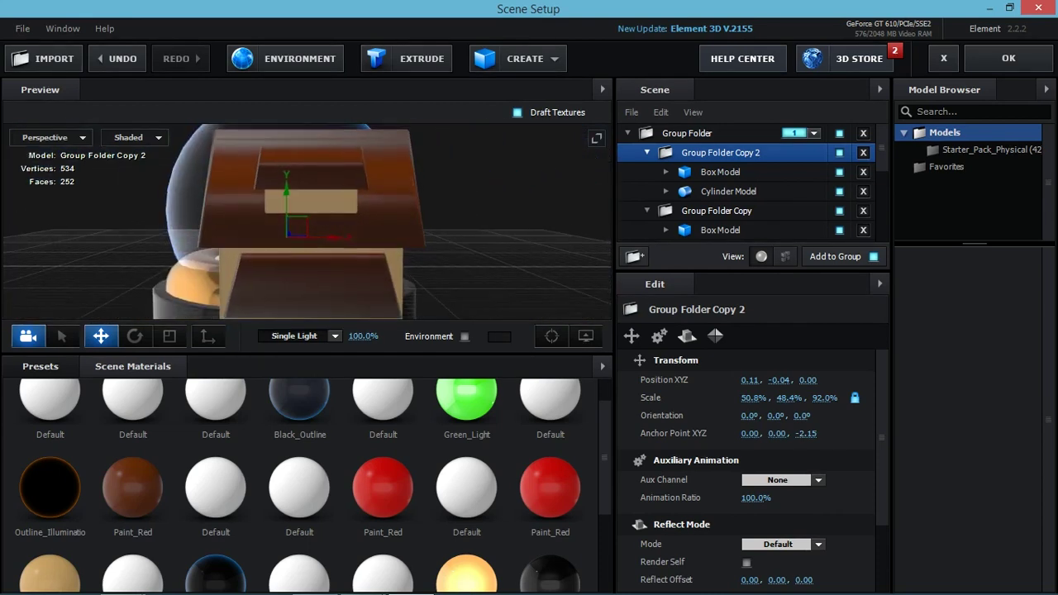
pyautogui.click(717, 210)
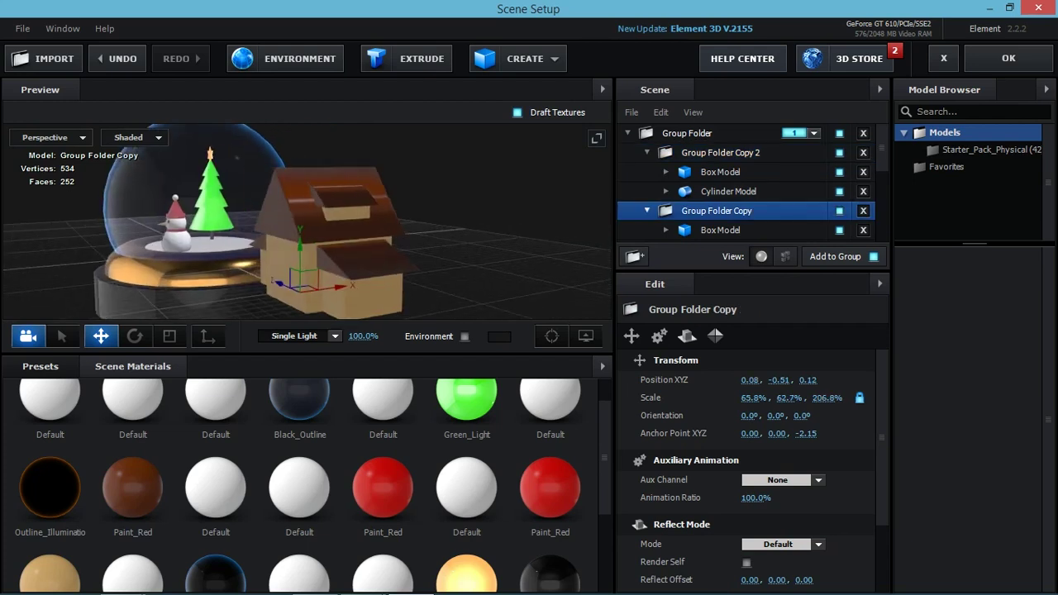
# Rotate the Group Folder Copy 3 section to about 280° on Y and slide it right along X.
pyautogui.click(134, 336)
pyautogui.moveTo(273, 299); pyautogui.dragTo(342, 296)
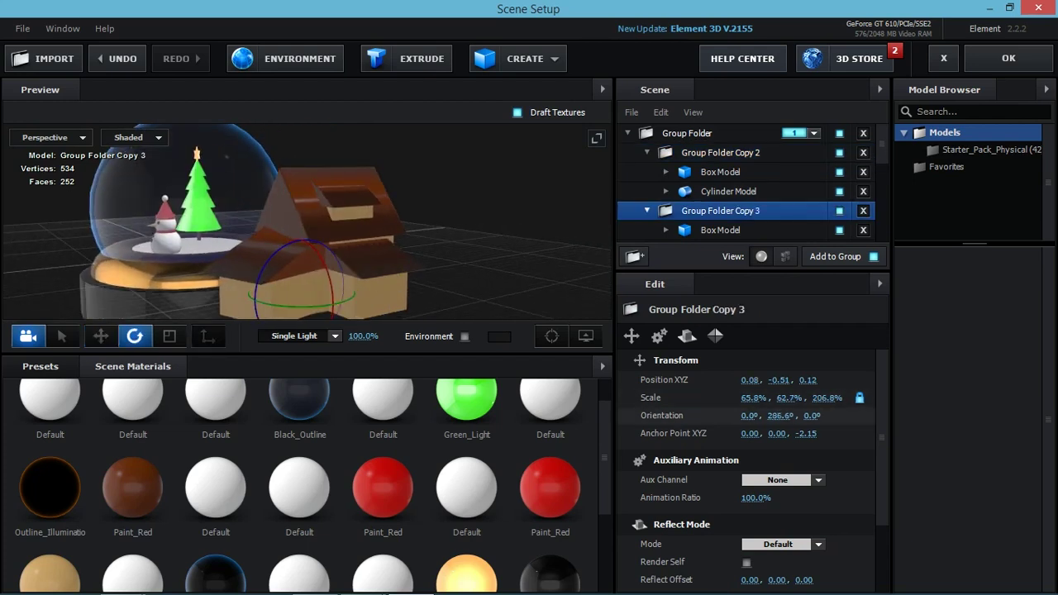
pyautogui.moveTo(795, 415); pyautogui.dragTo(781, 400)
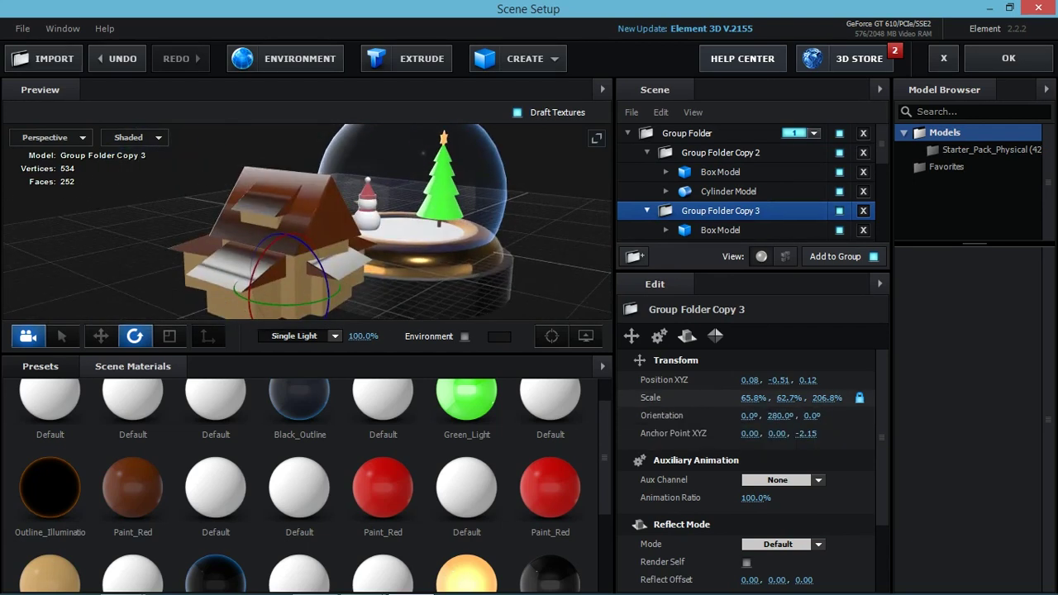
pyautogui.press('w')
pyautogui.moveTo(335, 292); pyautogui.dragTo(374, 294)
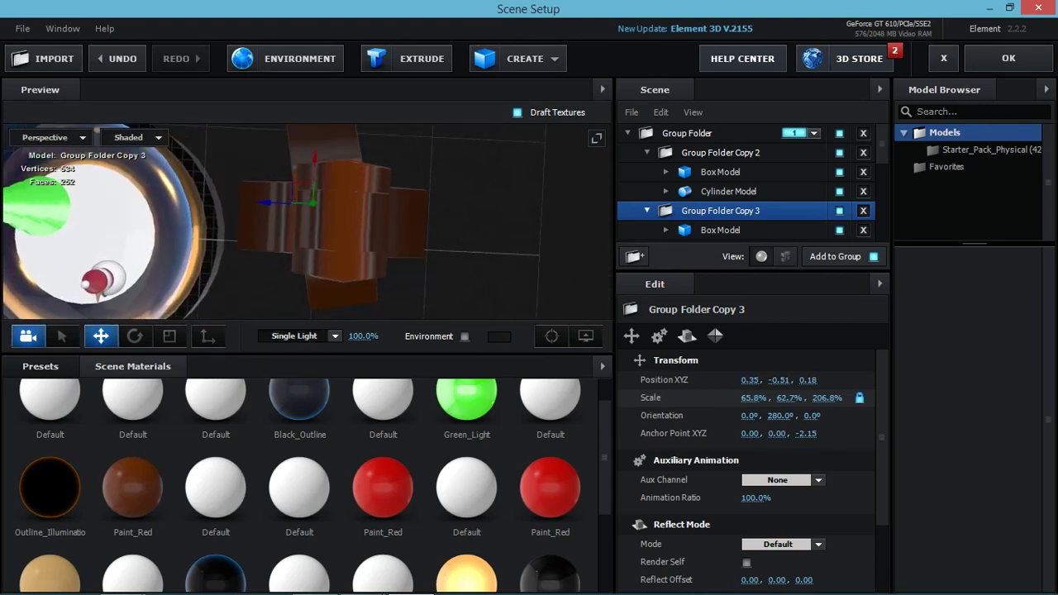
pyautogui.press('e')
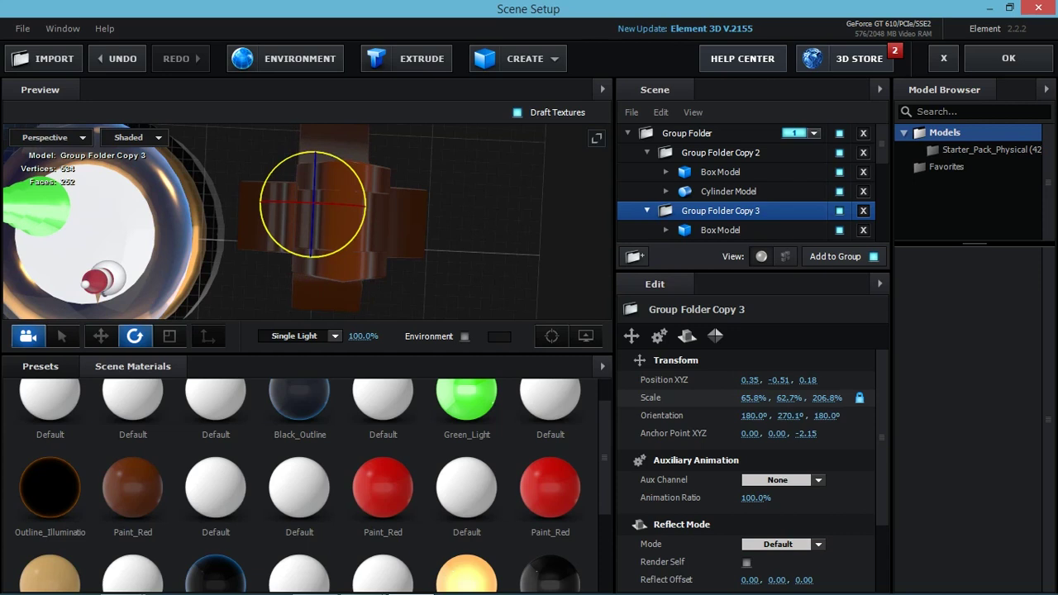
pyautogui.press('w')
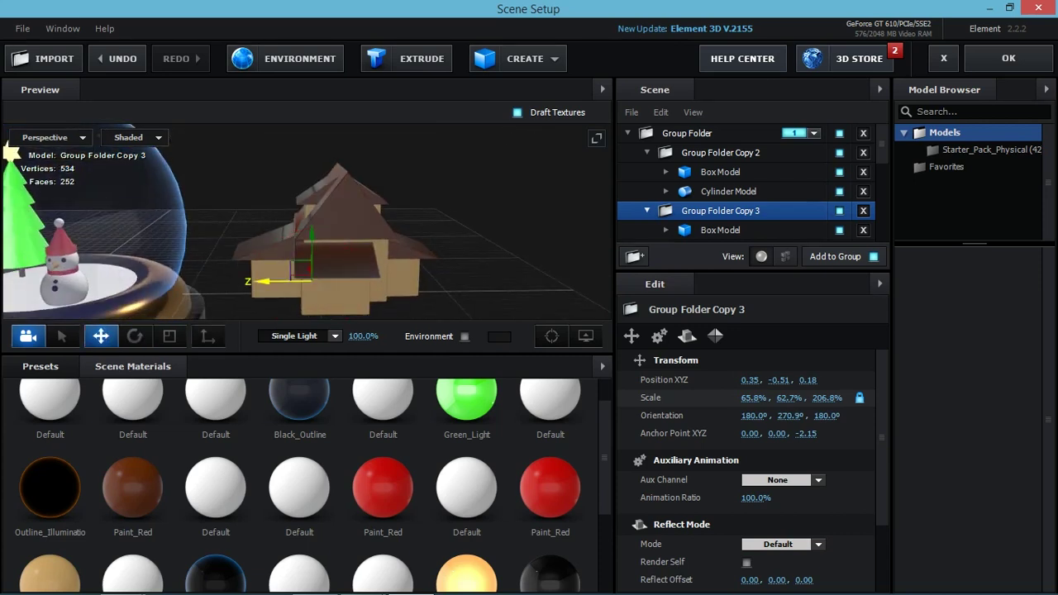
pyautogui.press('r')
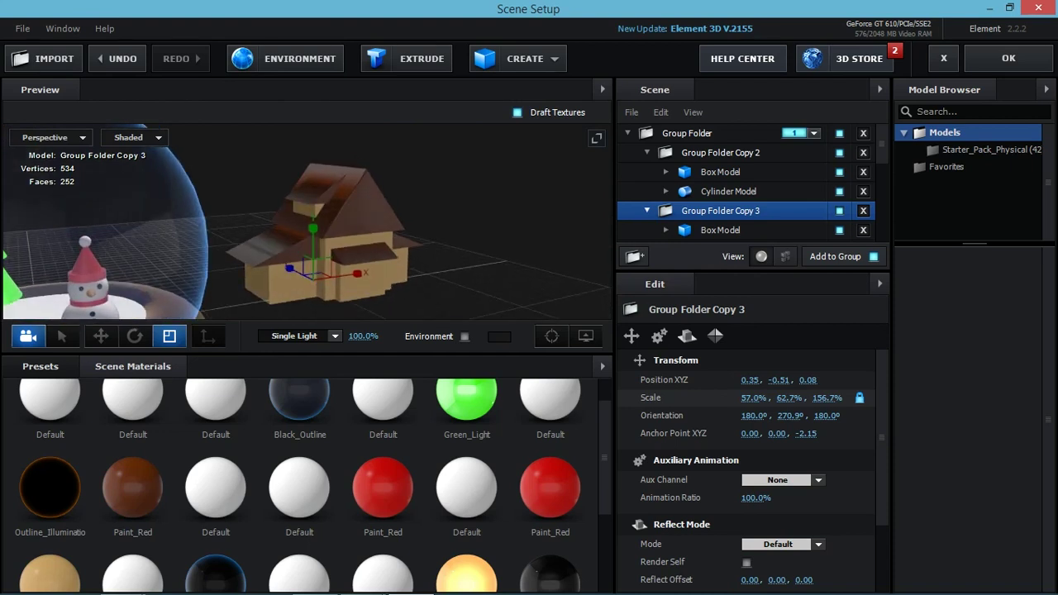
# Lift the Group Folder Copy 3 box above the roof and scale it into a tall, thin chimney.
pyautogui.click(720, 230)
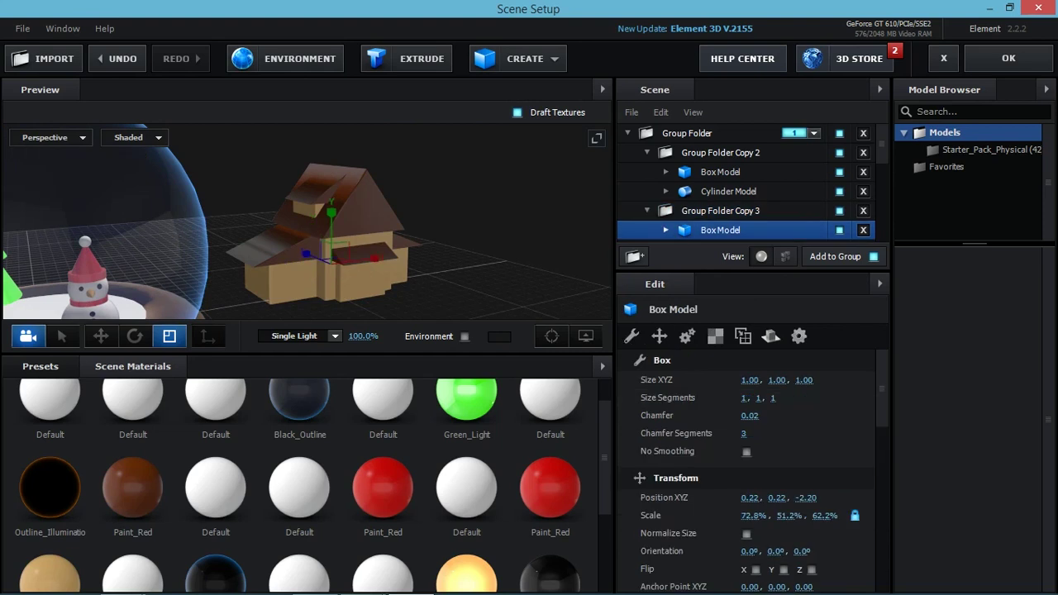
pyautogui.press('w')
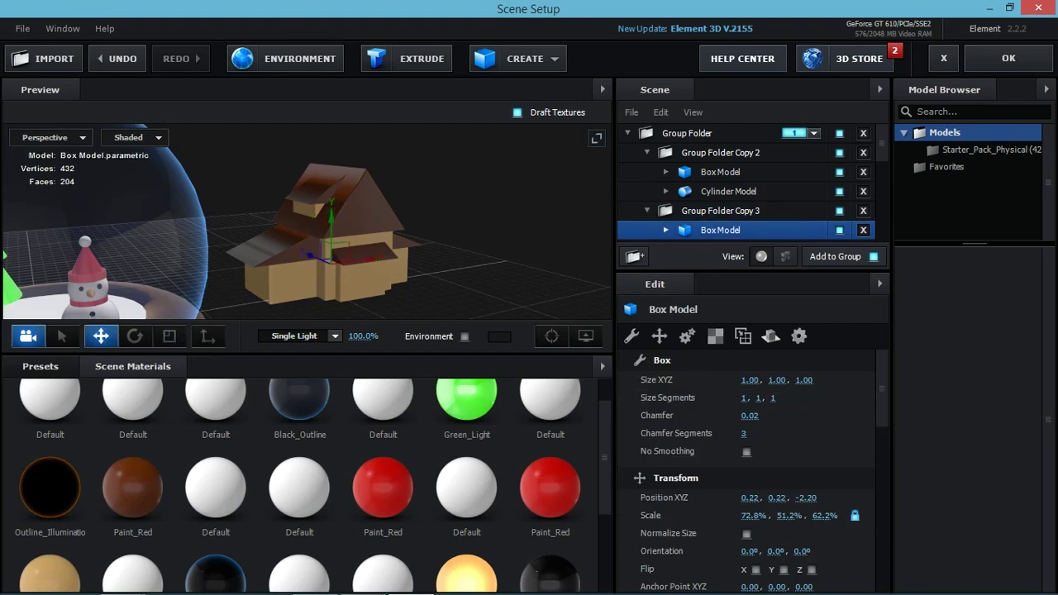
pyautogui.moveTo(331, 216); pyautogui.dragTo(332, 153)
pyautogui.moveTo(372, 248); pyautogui.dragTo(314, 240)
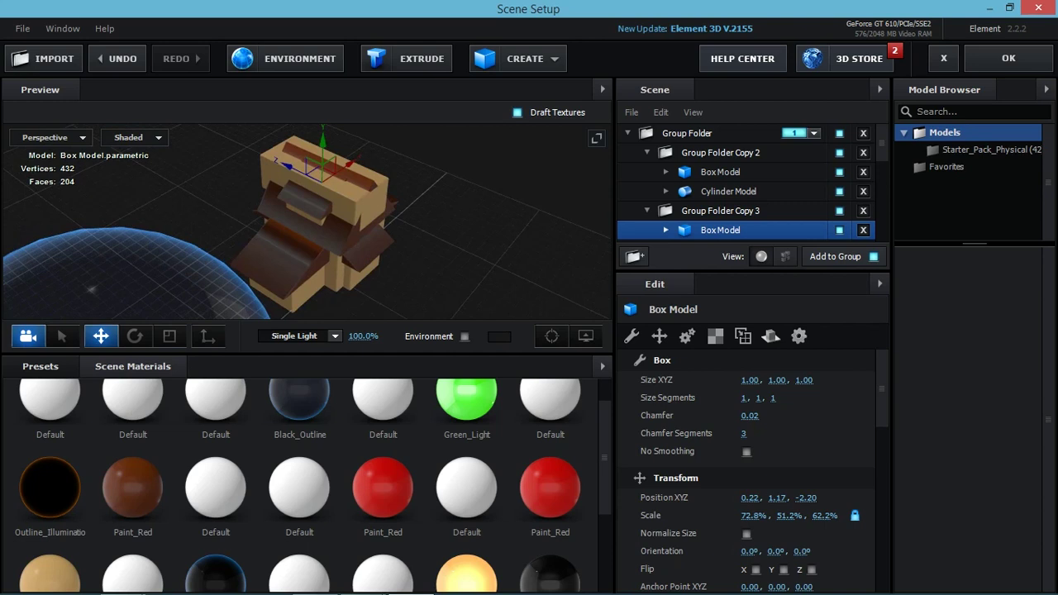
pyautogui.press('r')
pyautogui.moveTo(322, 178); pyautogui.dragTo(302, 175)
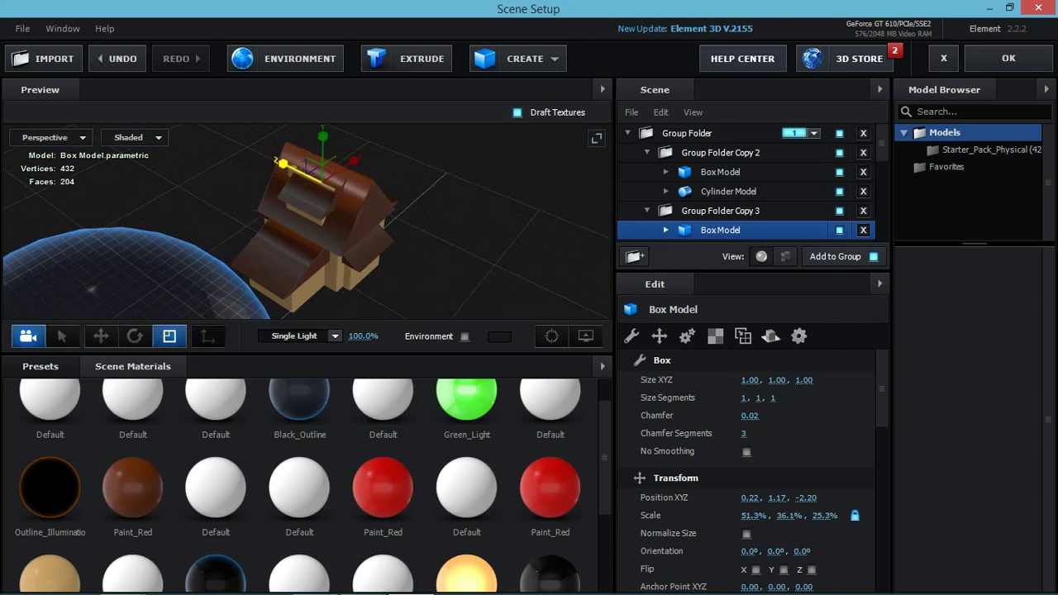
pyautogui.moveTo(323, 136); pyautogui.dragTo(323, 124)
pyautogui.moveTo(354, 160)
pyautogui.mouseDown()
pyautogui.moveTo(286, 165)
pyautogui.moveTo(323, 116)
pyautogui.mouseUp()
pyautogui.press('w')
pyautogui.moveTo(248, 248); pyautogui.dragTo(348, 240)
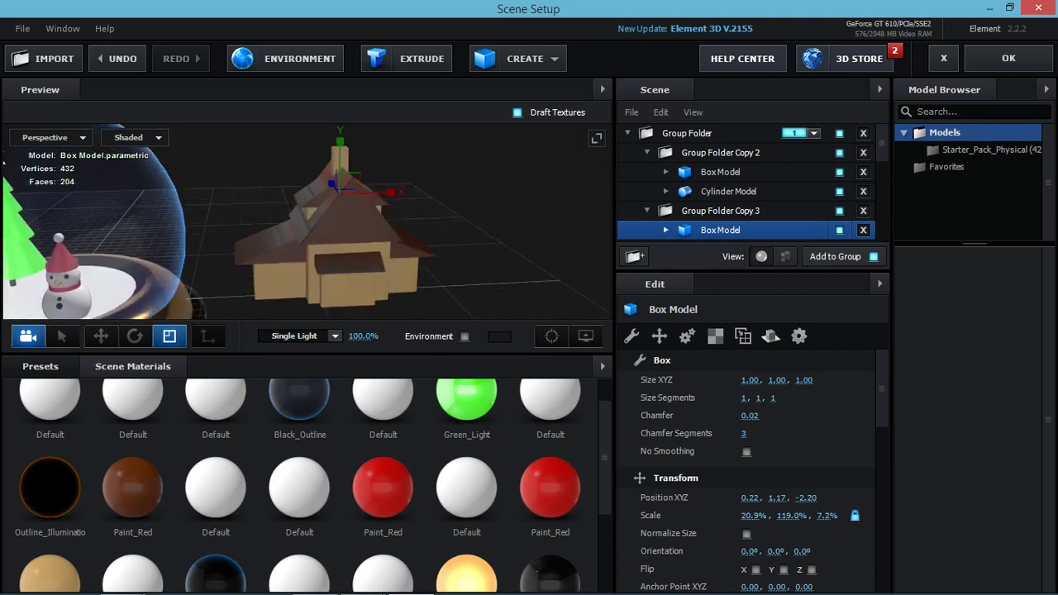
pyautogui.moveTo(364, 190)
pyautogui.mouseDown()
pyautogui.moveTo(314, 185)
pyautogui.moveTo(314, 202)
pyautogui.moveTo(364, 195)
pyautogui.mouseUp()
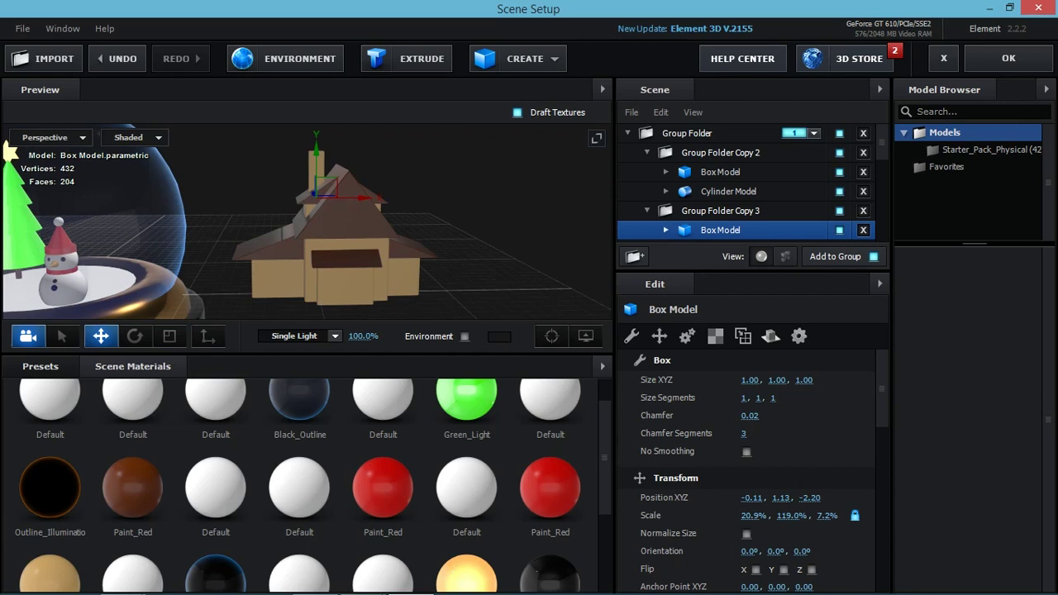
# Refine the chimney to 28.0%, 9.3%, 9.7% and seat it on the roof at -0.11, 1.74, -2.20.
pyautogui.press('r')
pyautogui.moveTo(316, 133)
pyautogui.mouseDown()
pyautogui.moveTo(316, 153)
pyautogui.moveTo(317, 132)
pyautogui.mouseUp()
pyautogui.press('w')
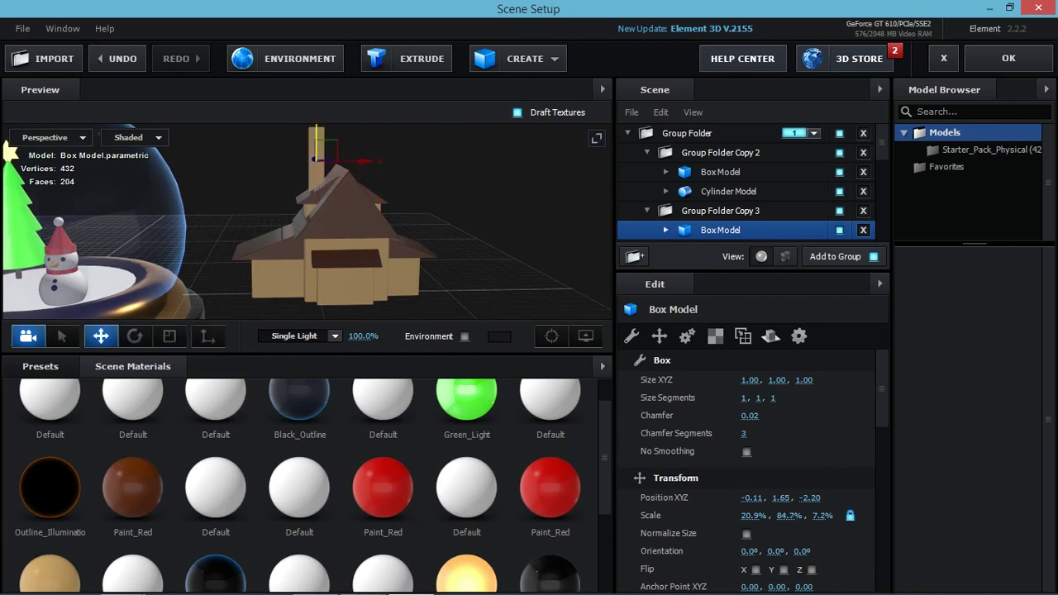
pyautogui.moveTo(372, 248); pyautogui.dragTo(373, 272)
pyautogui.moveTo(292, 166)
pyautogui.mouseDown()
pyautogui.moveTo(292, 137)
pyautogui.moveTo(267, 186)
pyautogui.mouseUp()
pyautogui.scroll(-2, 273, 206)
pyautogui.press('r')
pyautogui.moveTo(372, 249); pyautogui.dragTo(372, 282)
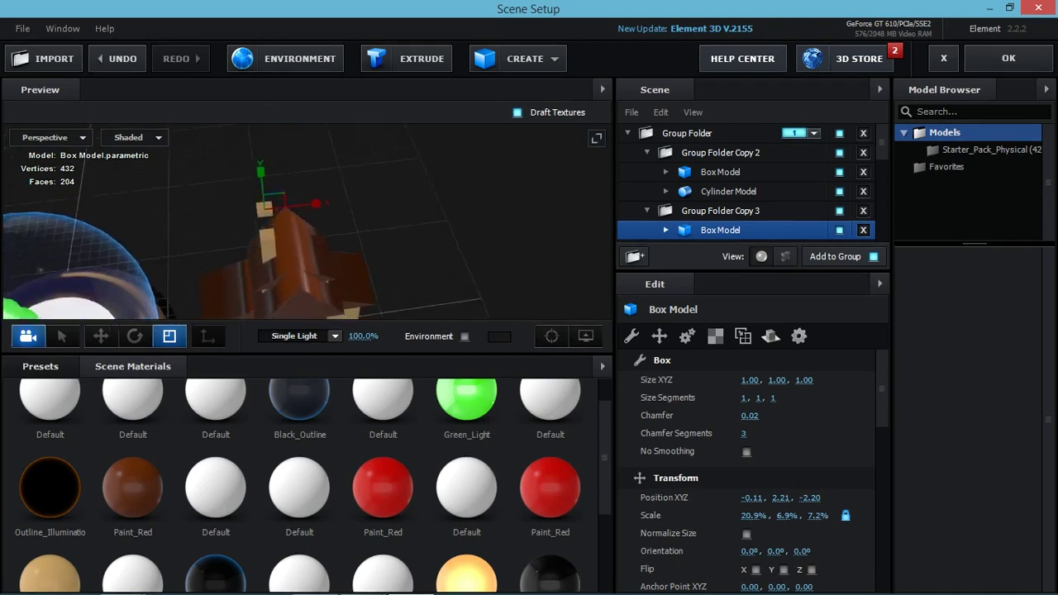
pyautogui.moveTo(266, 205); pyautogui.dragTo(281, 190)
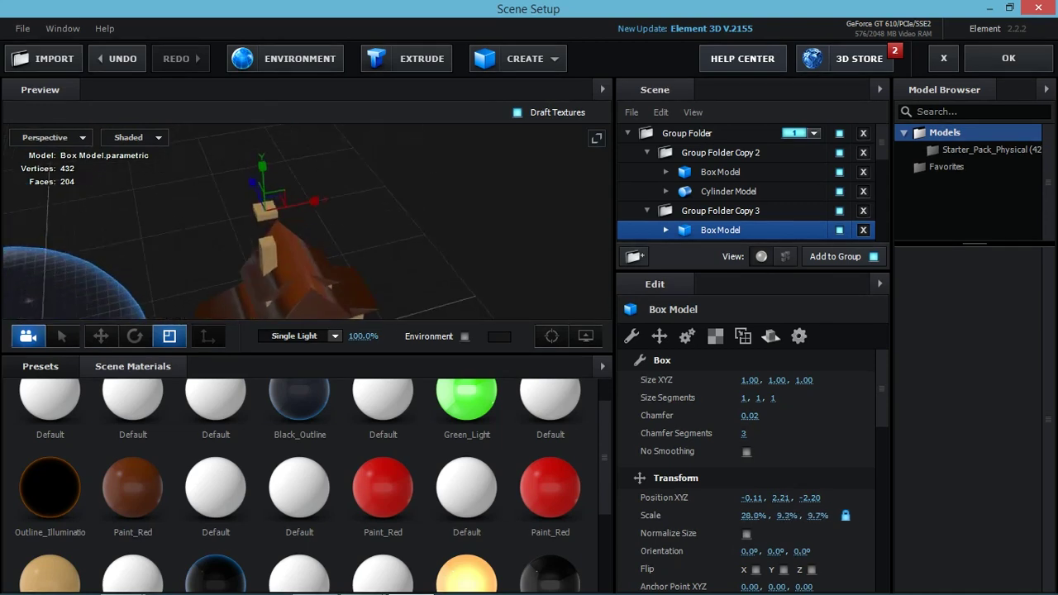
pyautogui.moveTo(373, 281); pyautogui.dragTo(373, 248)
pyautogui.press('w')
pyautogui.moveTo(266, 199)
pyautogui.mouseDown()
pyautogui.moveTo(265, 223)
pyautogui.moveTo(266, 202)
pyautogui.mouseUp()
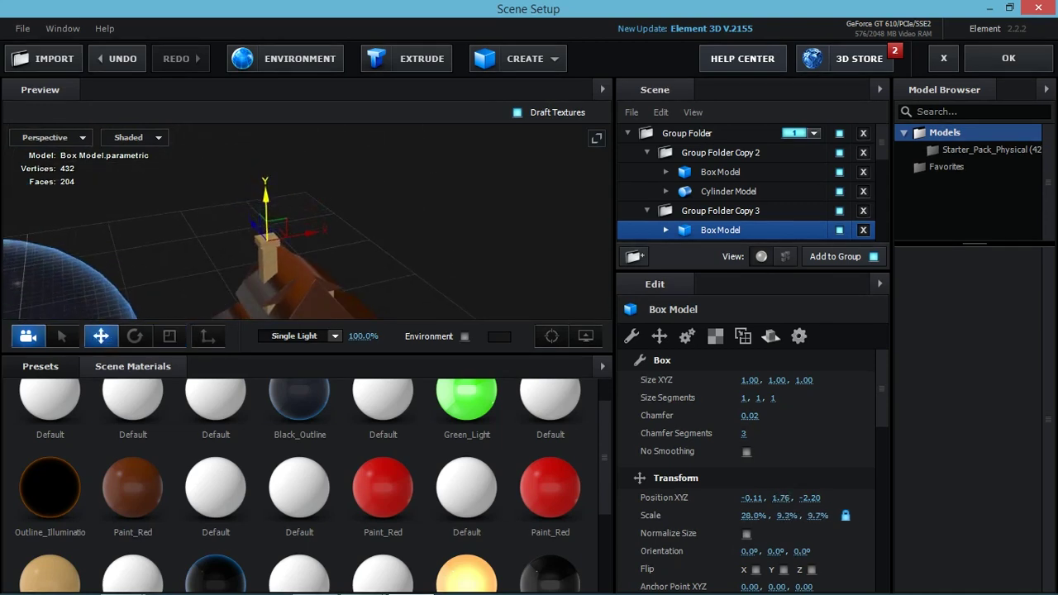
pyautogui.moveTo(372, 248); pyautogui.dragTo(455, 248)
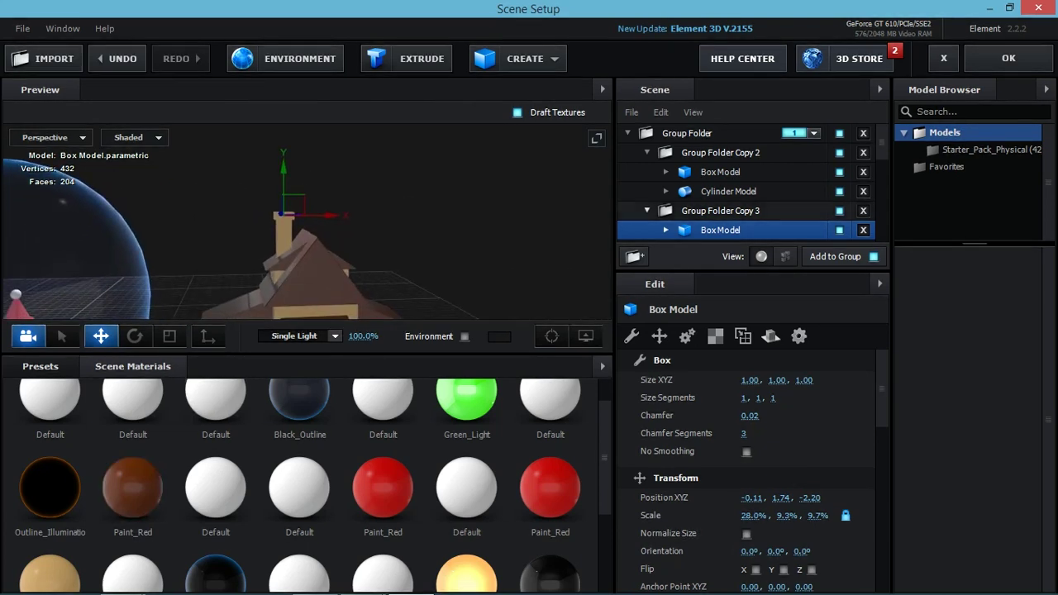
# Copy the Paint_Red material from the Cylinder Model.
pyautogui.scroll(-5, 744, 182)
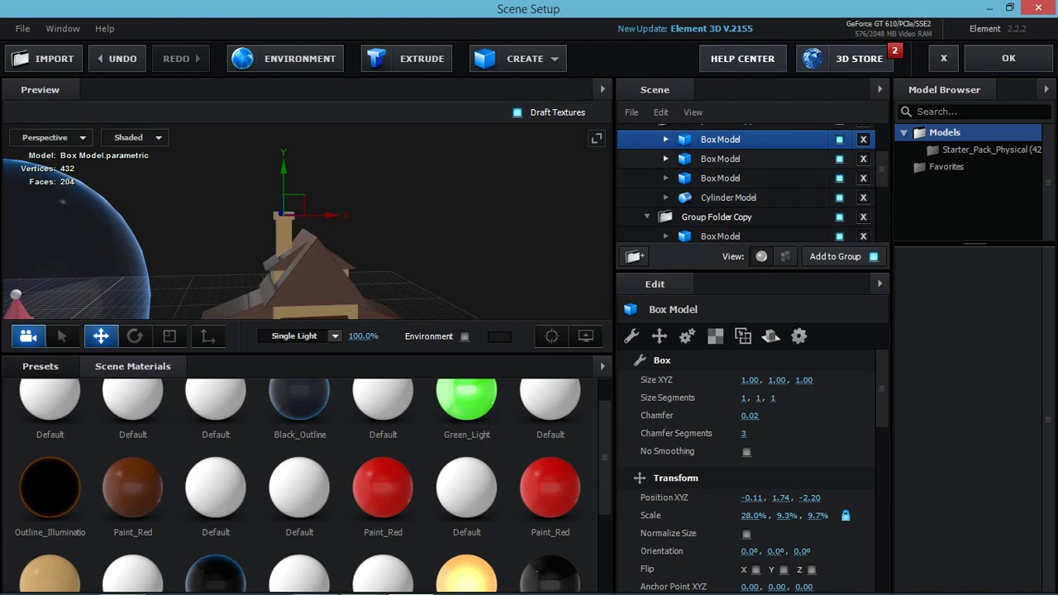
pyautogui.scroll(1, 744, 182)
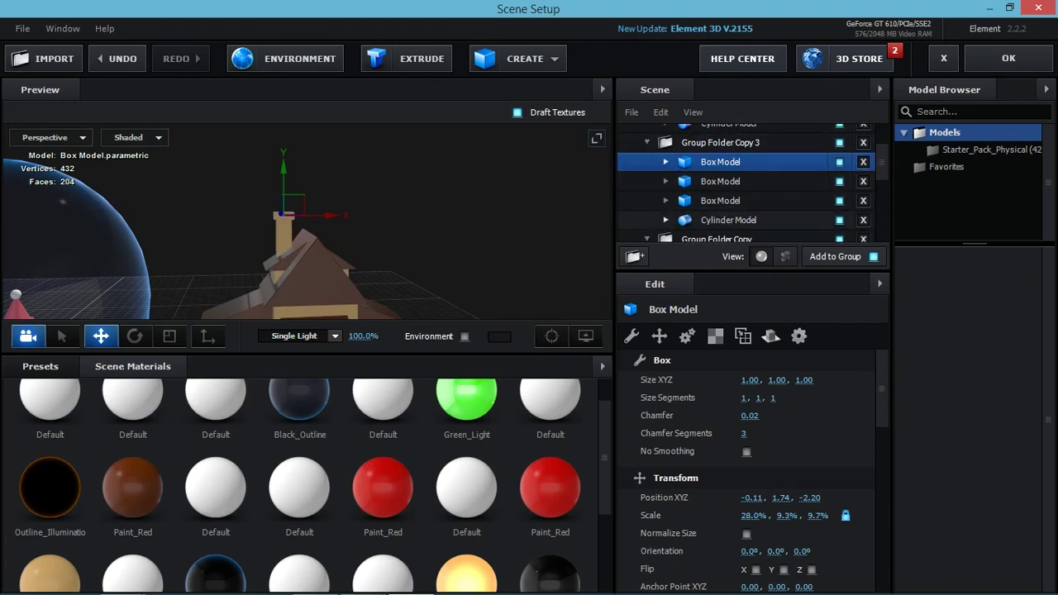
pyautogui.scroll(-2, 744, 182)
pyautogui.click(727, 182)
pyautogui.click(666, 181)
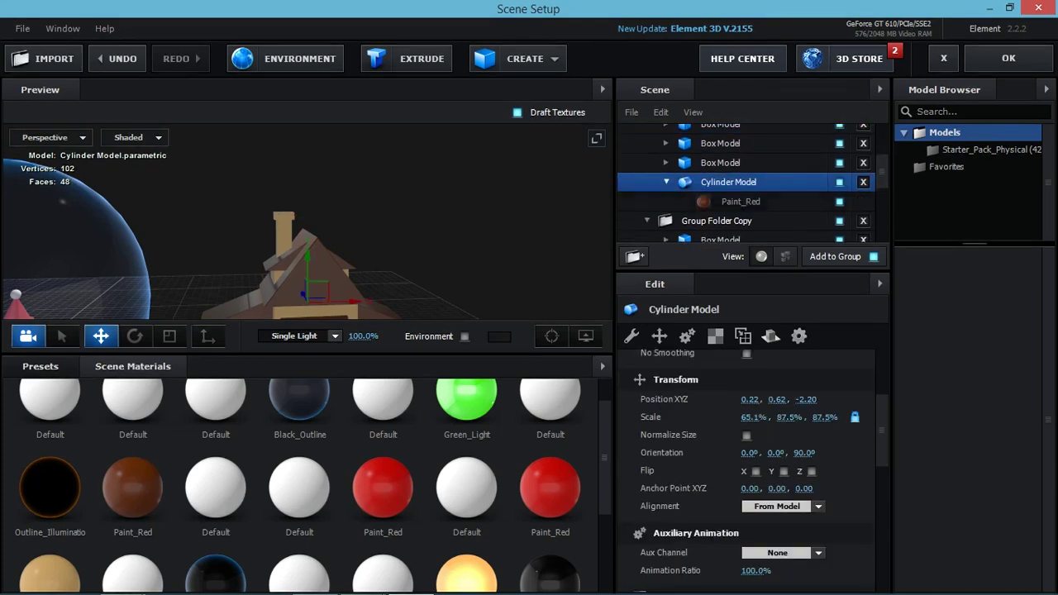
pyautogui.rightClick(744, 202)
pyautogui.click(804, 316)
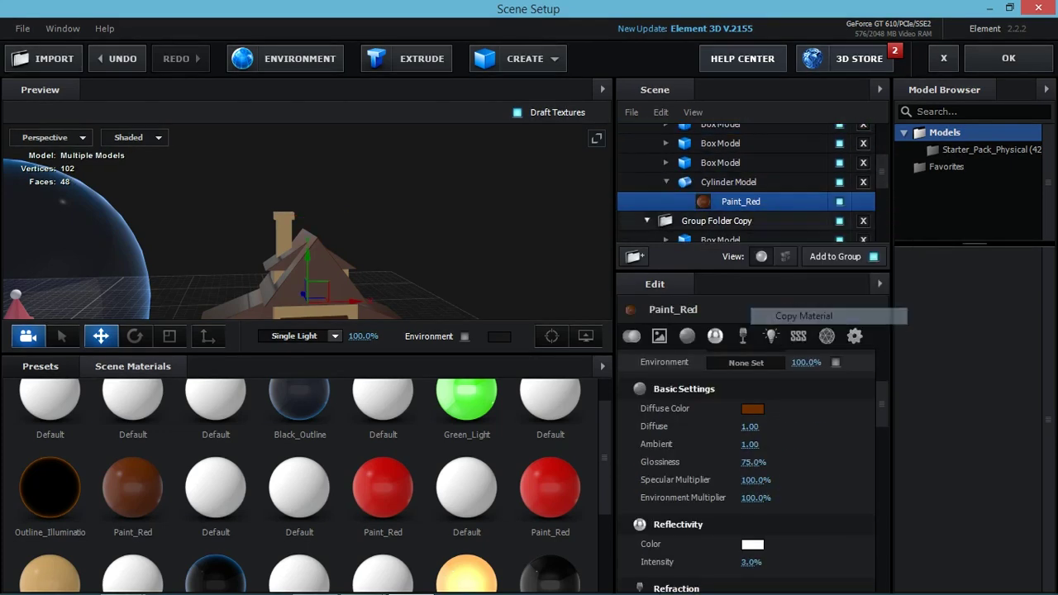
# Paste Paint_Red onto the chimney box's material.
pyautogui.scroll(-3, 745, 182)
pyautogui.click(720, 174)
pyautogui.click(666, 174)
pyautogui.rightClick(736, 194)
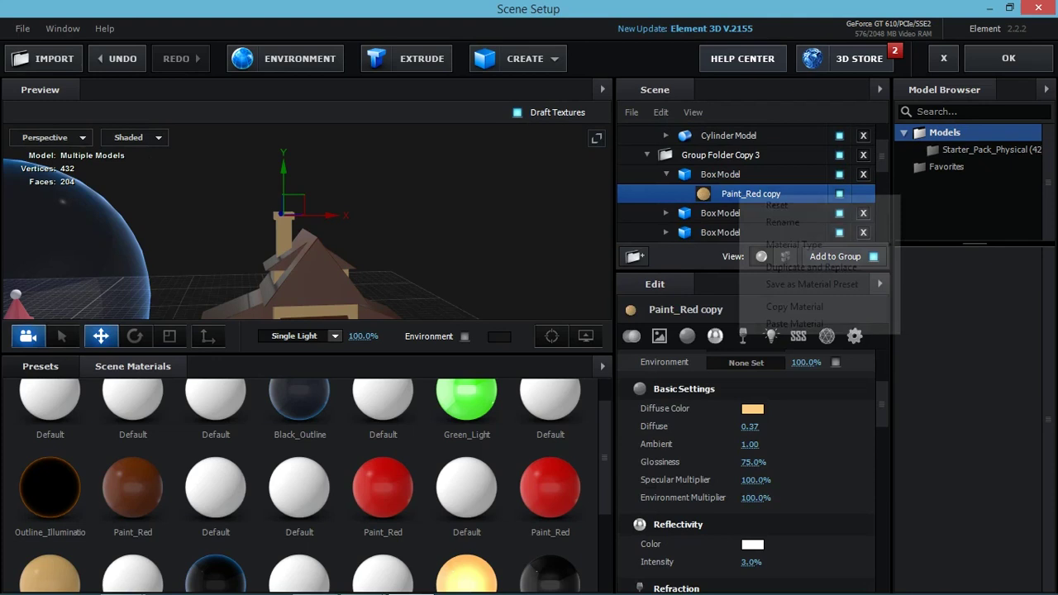
pyautogui.click(793, 323)
pyautogui.click(665, 174)
pyautogui.moveTo(306, 215)
pyautogui.mouseDown()
pyautogui.moveTo(330, 264)
pyautogui.moveTo(314, 248)
pyautogui.moveTo(286, 248)
pyautogui.mouseUp()
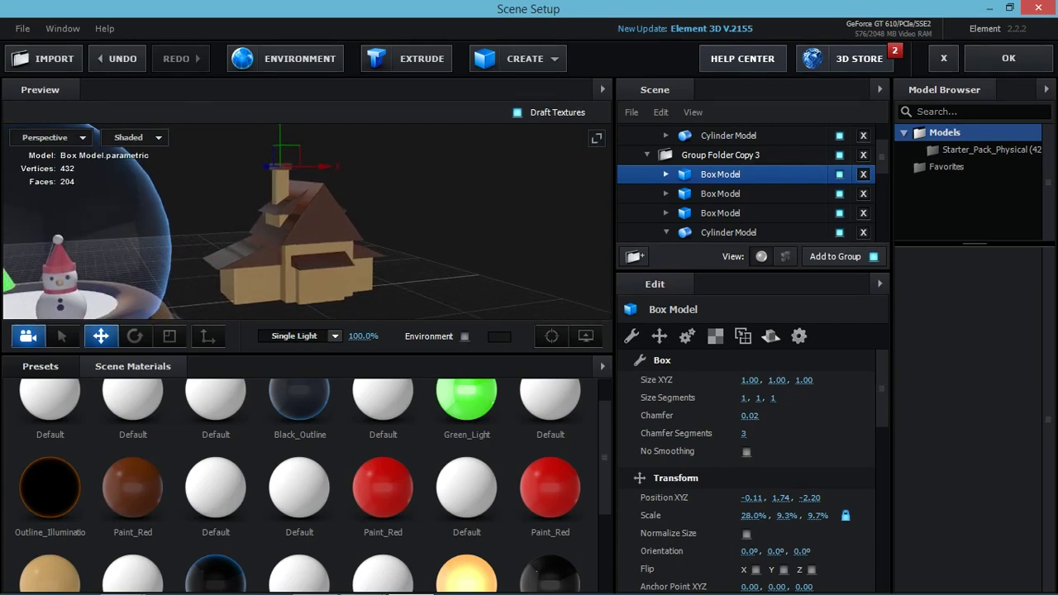
# Select the house section's third small box and lengthen it slightly along its depth.
pyautogui.click(827, 193)
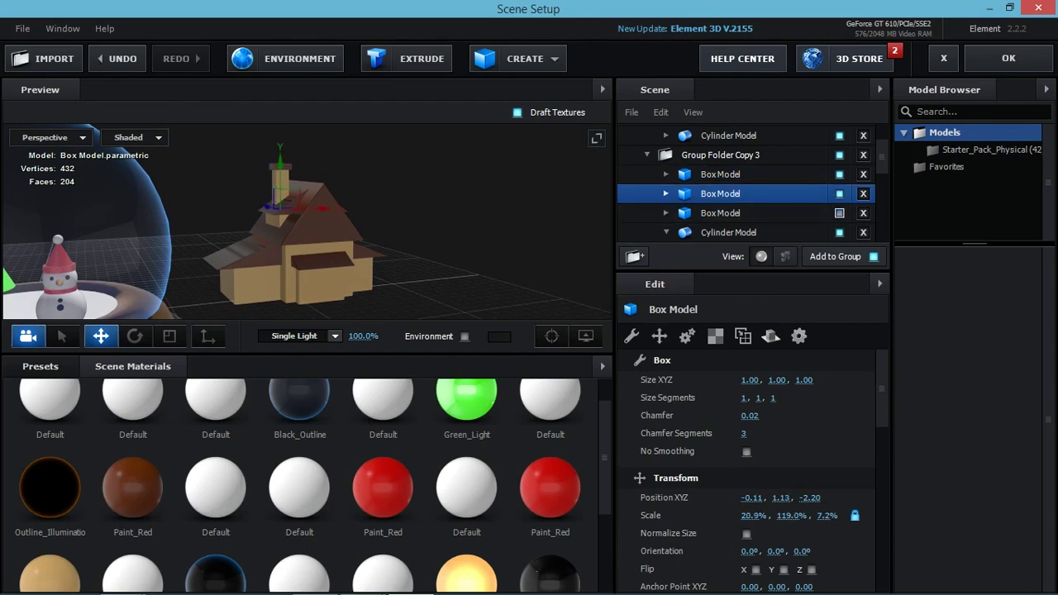
pyautogui.click(827, 212)
pyautogui.moveTo(285, 248); pyautogui.dragTo(244, 241)
pyautogui.press('r')
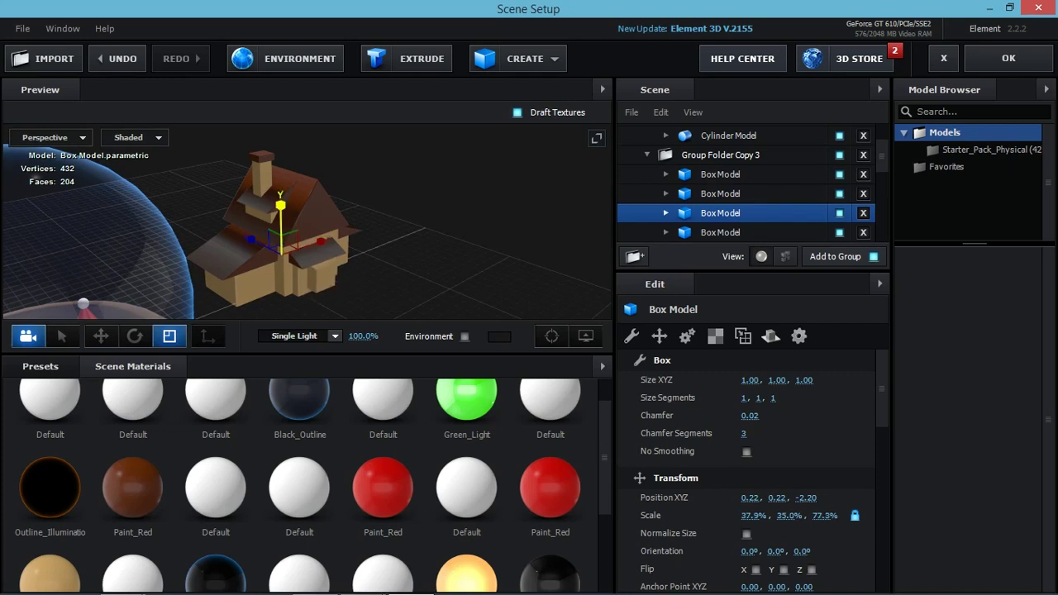
pyautogui.moveTo(306, 248)
pyautogui.mouseDown()
pyautogui.moveTo(248, 248)
pyautogui.moveTo(263, 253)
pyautogui.mouseUp()
pyautogui.press('w')
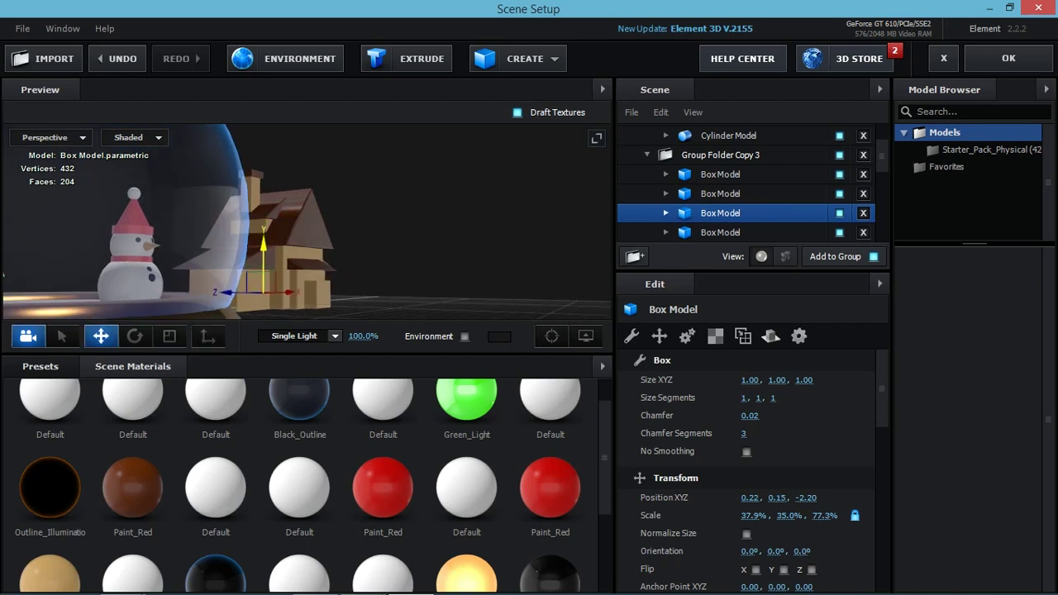
pyautogui.press('r')
pyautogui.moveTo(293, 291); pyautogui.dragTo(273, 292)
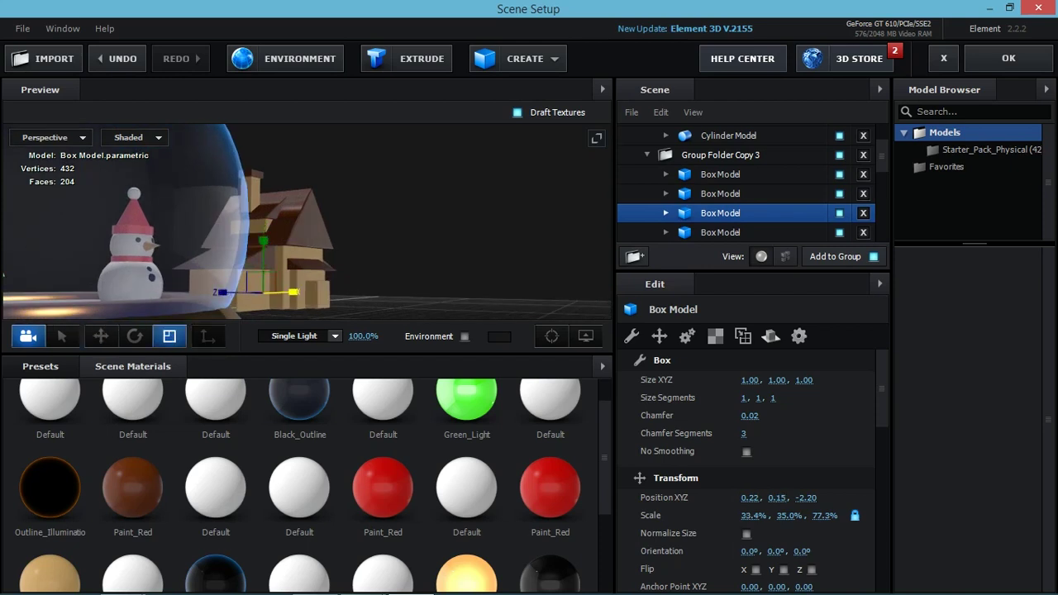
pyautogui.hotkey('ctrl', 'z')
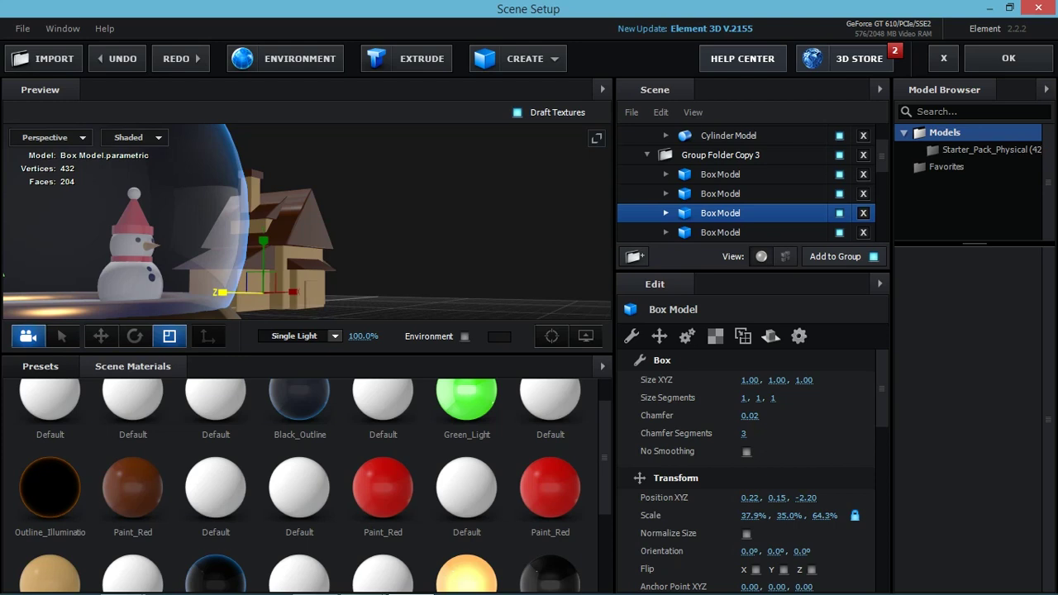
pyautogui.moveTo(222, 292); pyautogui.dragTo(348, 281)
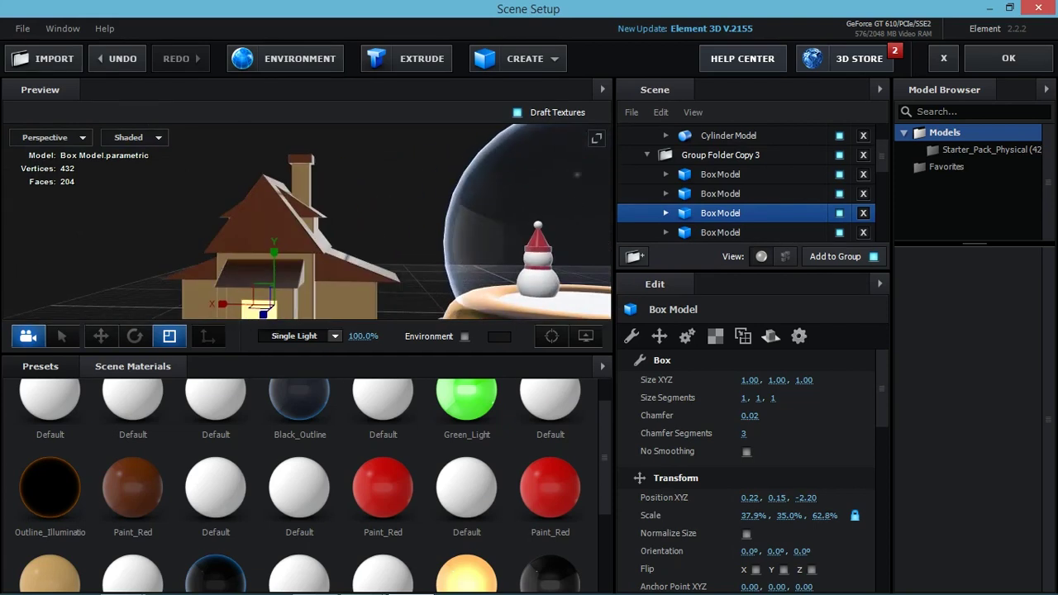
pyautogui.moveTo(347, 281); pyautogui.dragTo(248, 281)
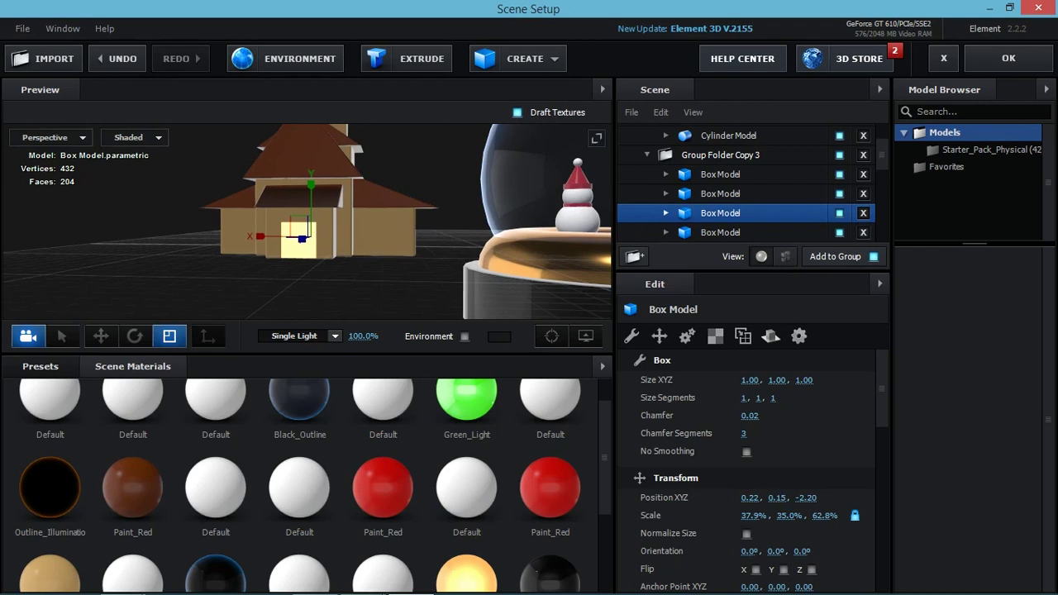
# Turn the box around its vertical axis, undo the turn, and stretch it far along its depth.
pyautogui.press('e')
pyautogui.moveTo(347, 239); pyautogui.dragTo(314, 240)
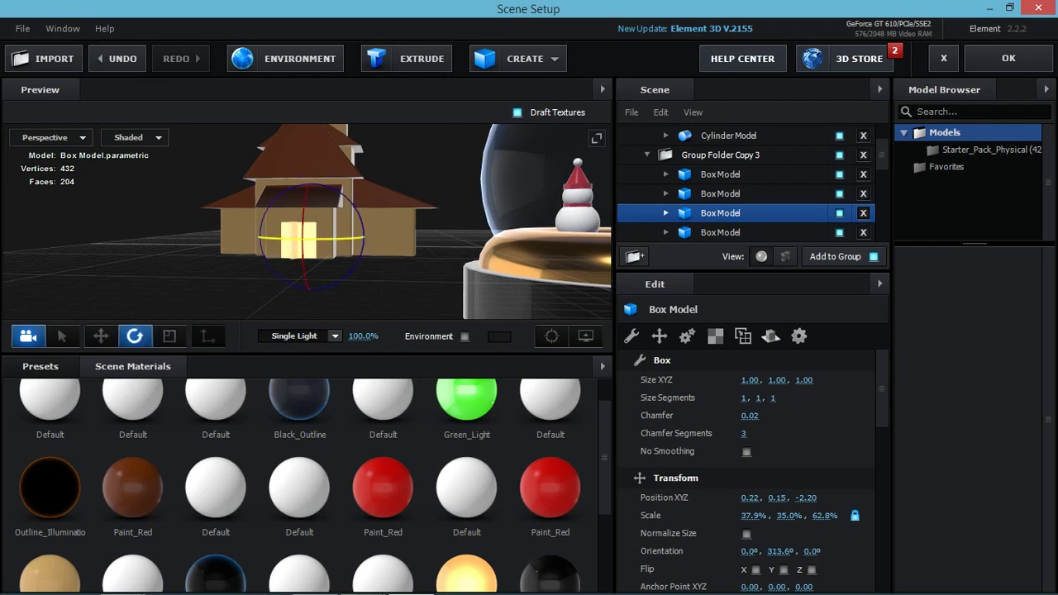
pyautogui.moveTo(207, 248); pyautogui.dragTo(273, 198)
pyautogui.moveTo(396, 248)
pyautogui.mouseDown()
pyautogui.moveTo(389, 256)
pyautogui.moveTo(331, 190)
pyautogui.mouseUp()
pyautogui.press('r')
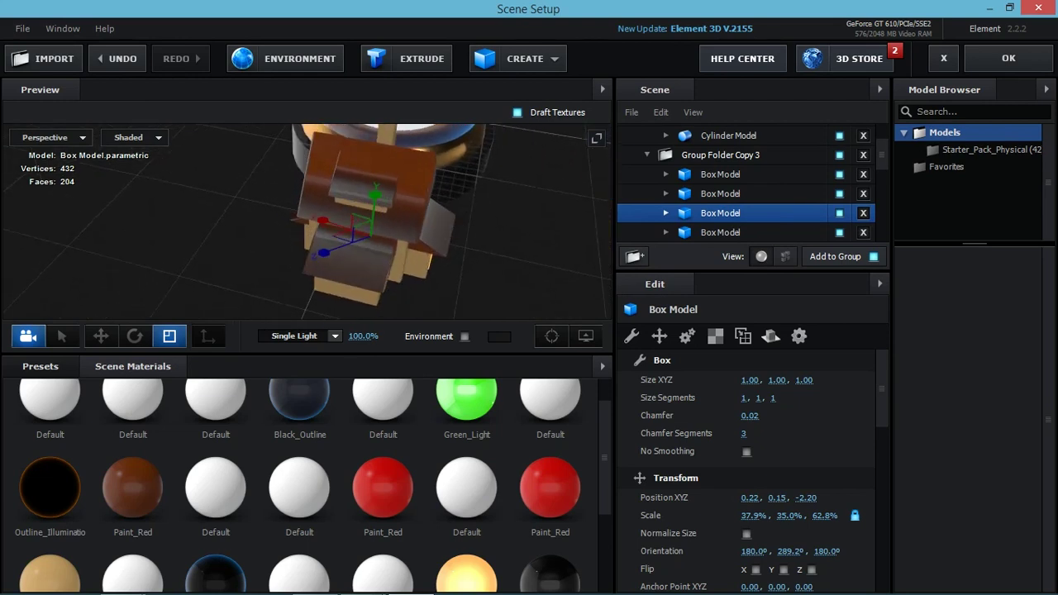
pyautogui.hotkey('ctrl', 'z')
pyautogui.moveTo(360, 273); pyautogui.dragTo(368, 302)
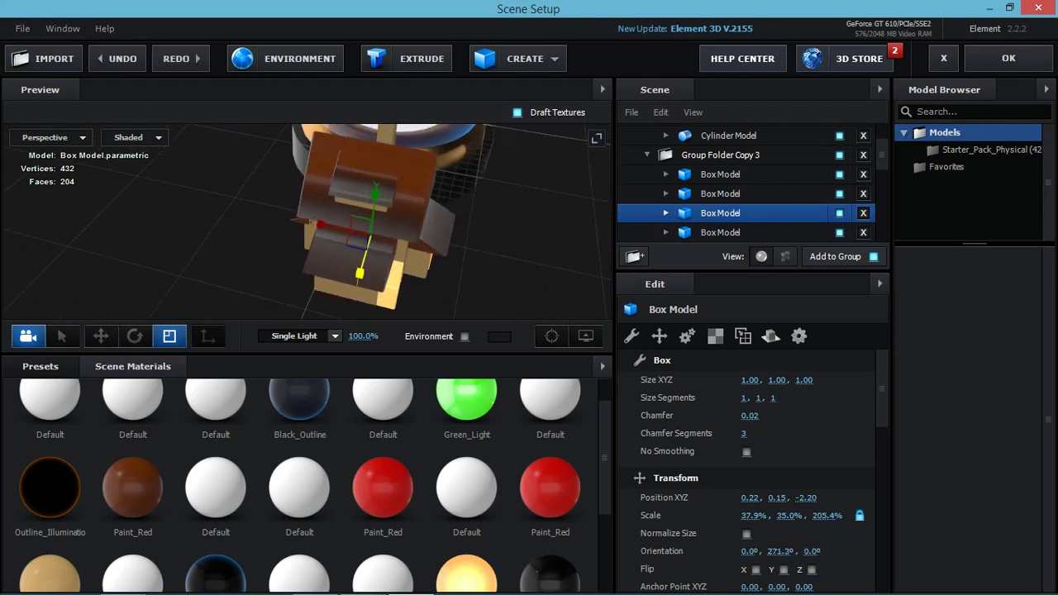
pyautogui.press('w')
pyautogui.moveTo(405, 241); pyautogui.dragTo(413, 245)
# Make the box much narrower and lengthen it further into a thin slab.
pyautogui.press('r')
pyautogui.moveTo(345, 265); pyautogui.dragTo(347, 269)
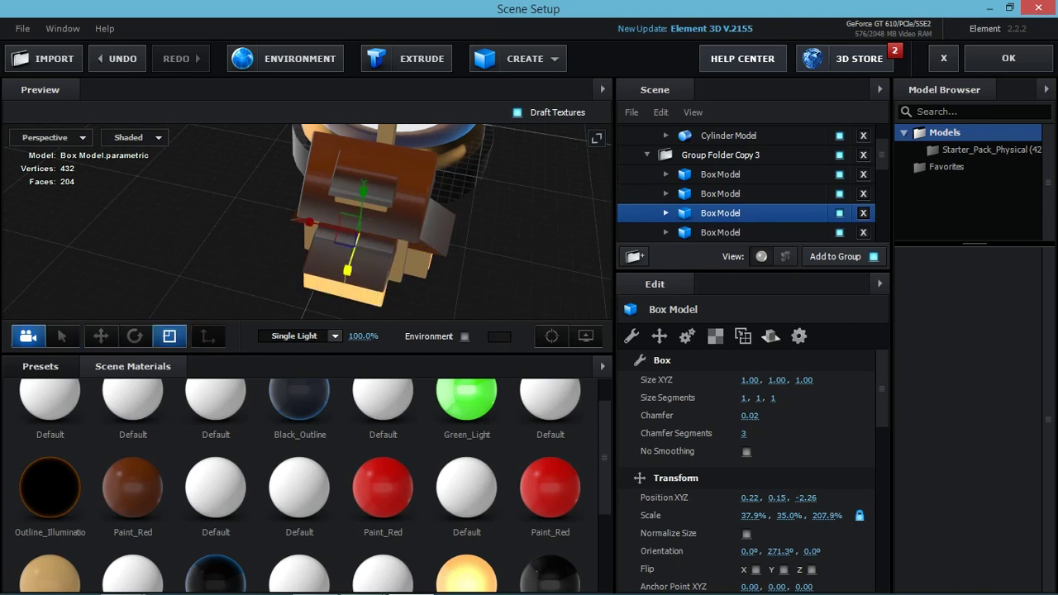
pyautogui.moveTo(309, 222); pyautogui.dragTo(317, 222)
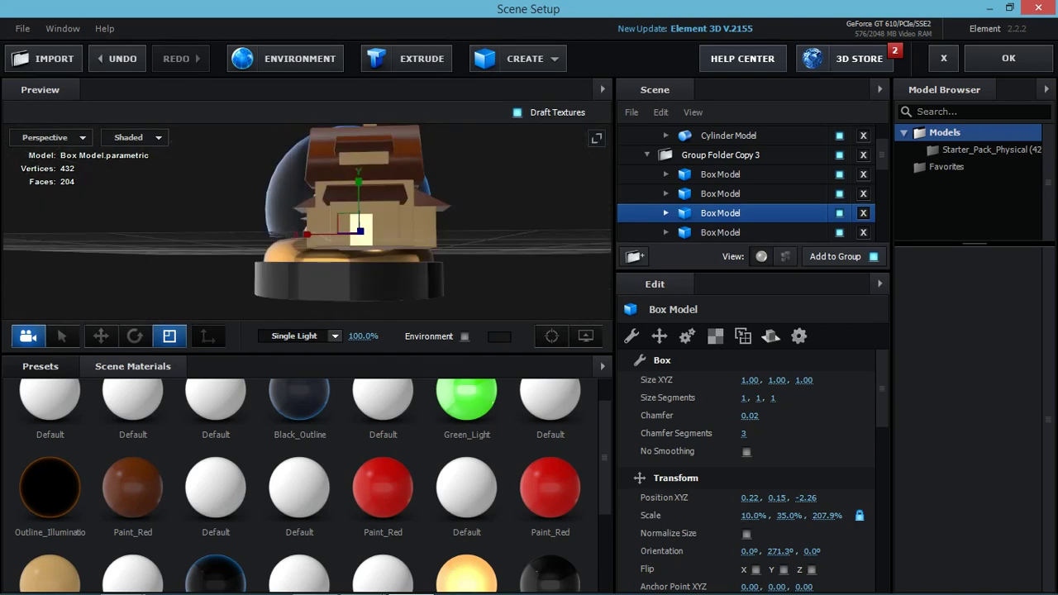
pyautogui.moveTo(257, 248); pyautogui.dragTo(240, 251)
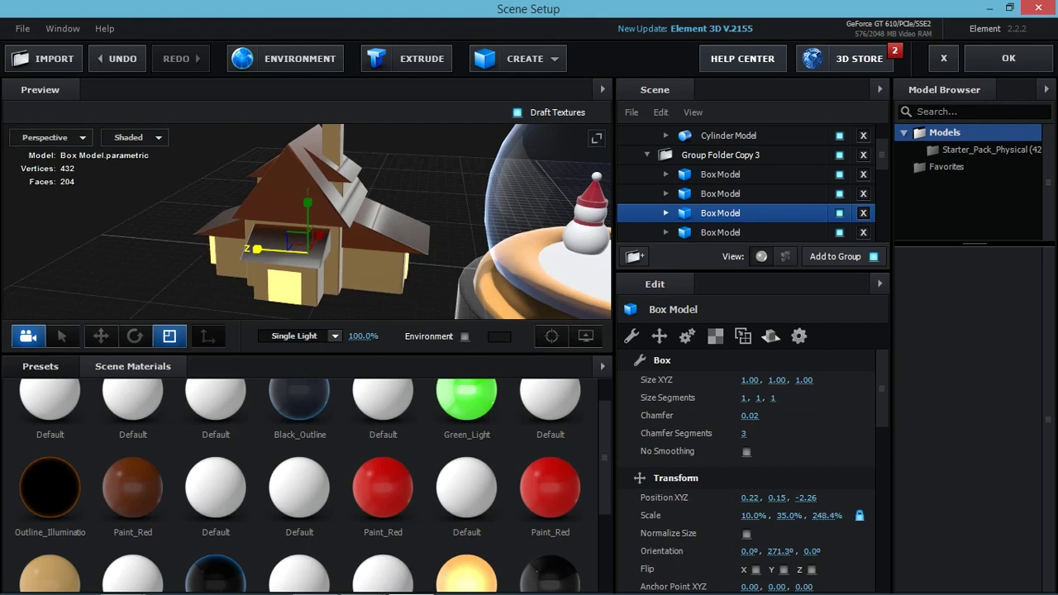
# Shift the slab slightly along X so it sits in the house front.
pyautogui.click(101, 336)
pyautogui.moveTo(277, 248); pyautogui.dragTo(266, 248)
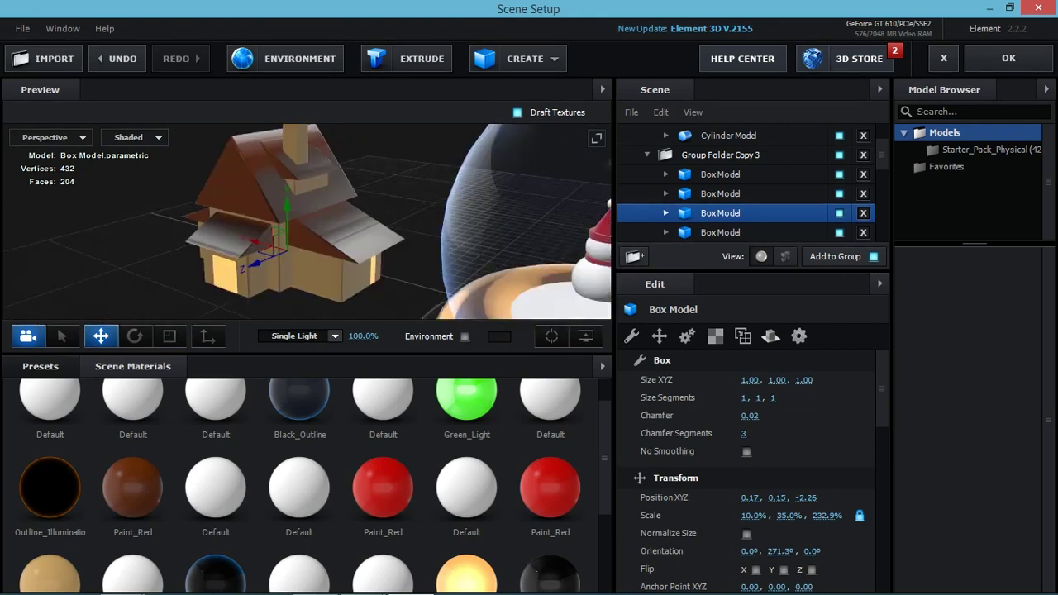
pyautogui.moveTo(256, 240); pyautogui.dragTo(250, 241)
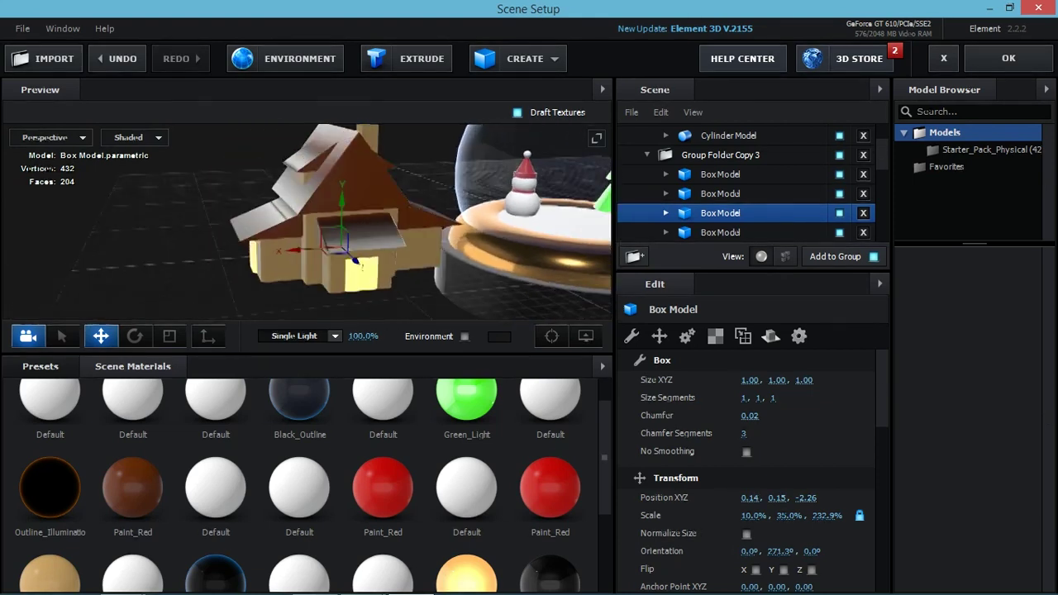
pyautogui.press('r')
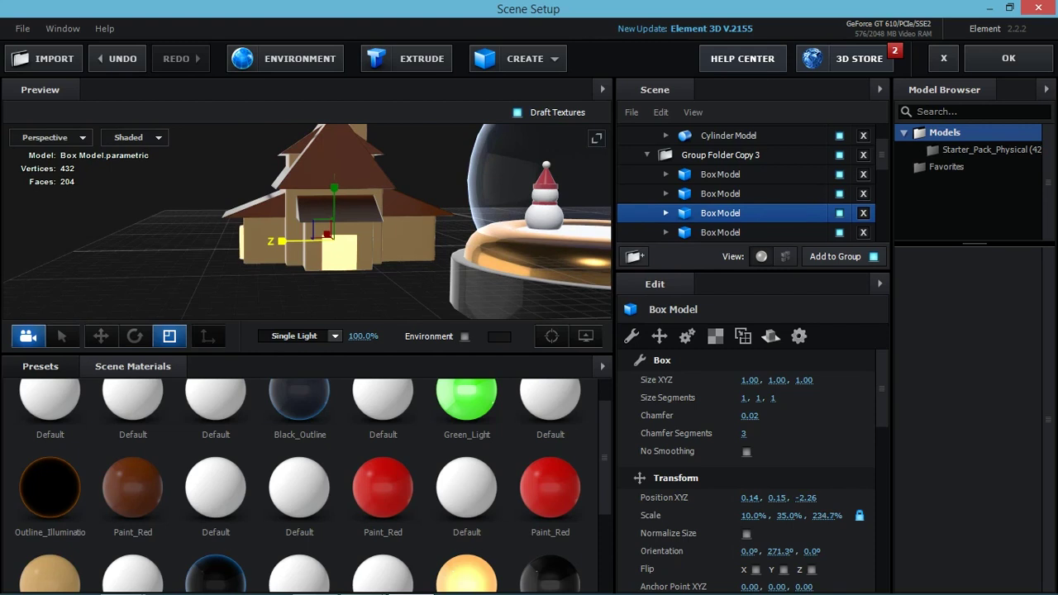
pyautogui.press('w')
pyautogui.moveTo(286, 241); pyautogui.dragTo(281, 239)
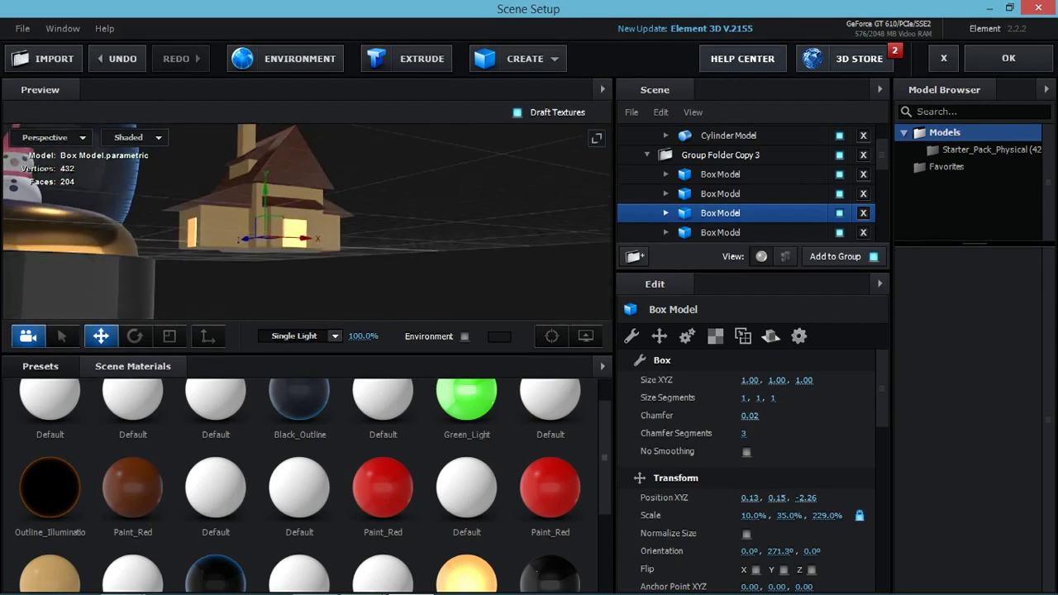
pyautogui.moveTo(337, 225)
pyautogui.mouseDown()
pyautogui.moveTo(302, 225)
pyautogui.moveTo(395, 240)
pyautogui.mouseUp()
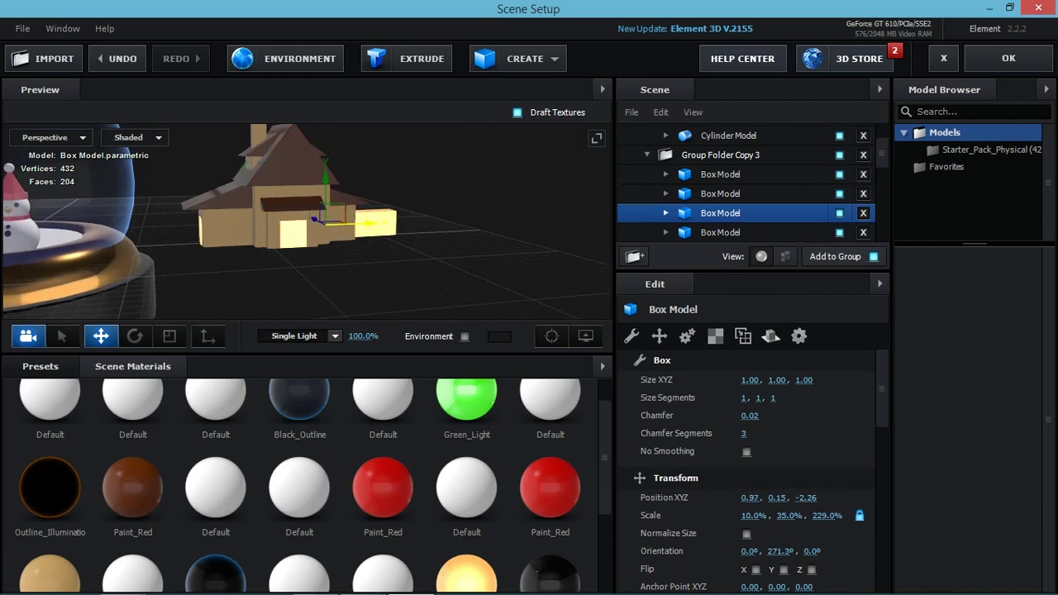
pyautogui.hotkey('ctrl', 'z')
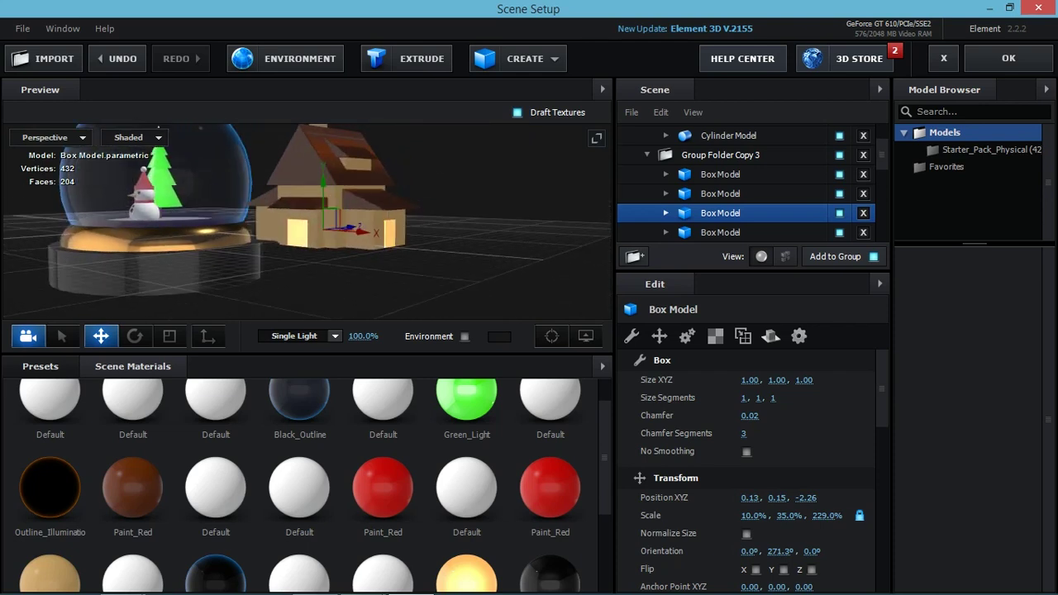
# Check the contents of Group Folder Copy 2 and Copy 3 by toggling Copy 3's visibility.
pyautogui.click(721, 154)
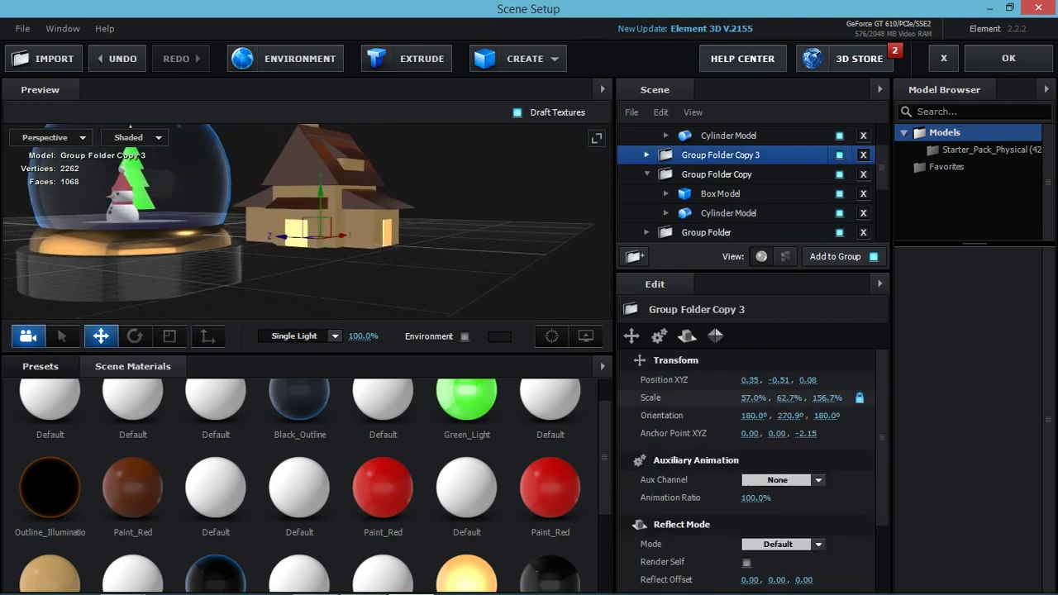
pyautogui.scroll(2, 744, 182)
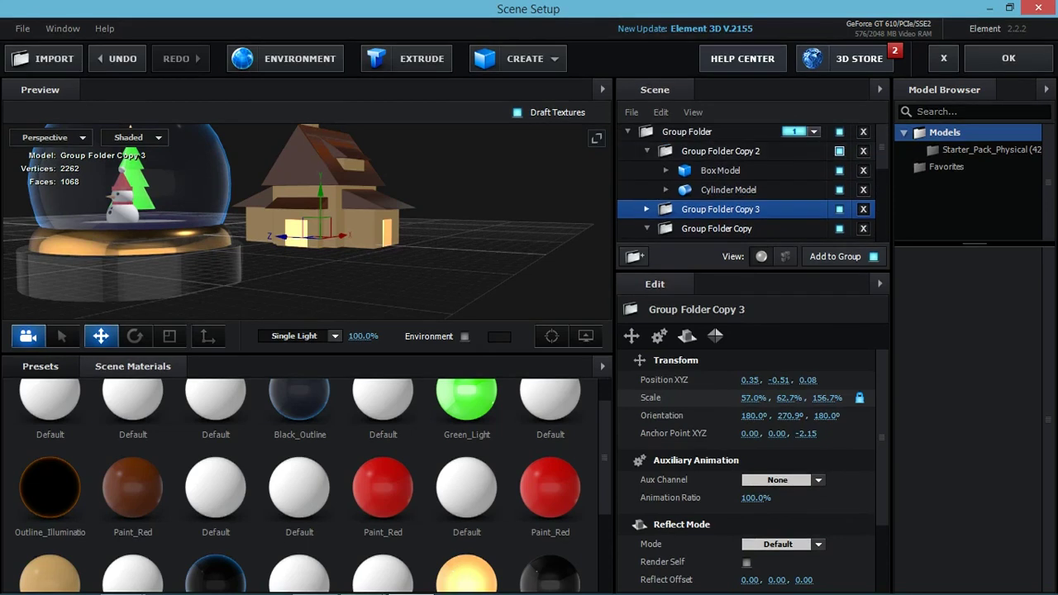
pyautogui.click(721, 150)
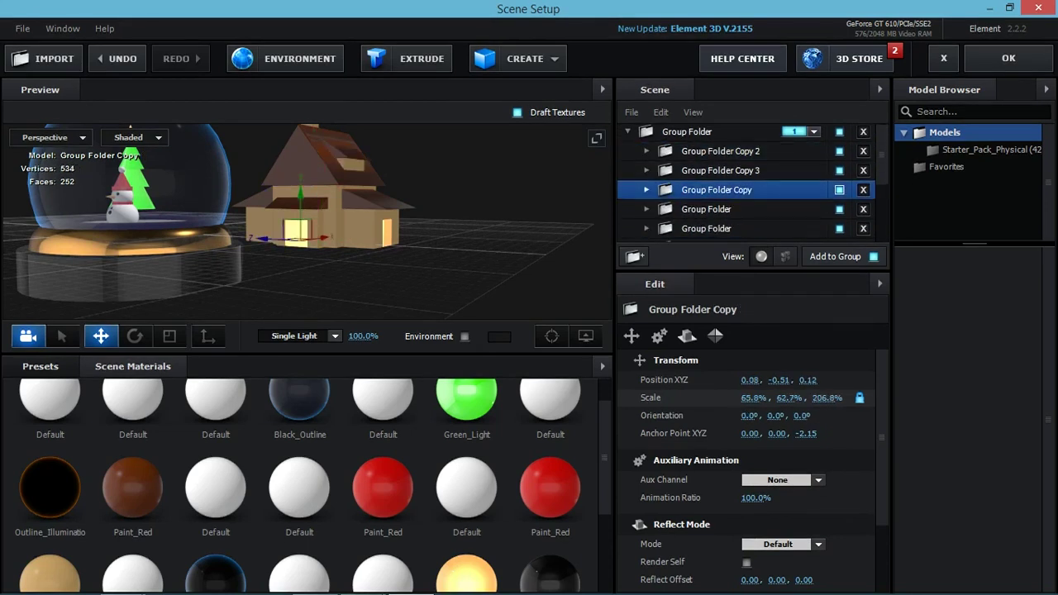
pyautogui.click(839, 170)
pyautogui.click(840, 171)
# Create a new folder under Group Folder and move the house groups into it.
pyautogui.click(826, 209)
pyautogui.click(635, 256)
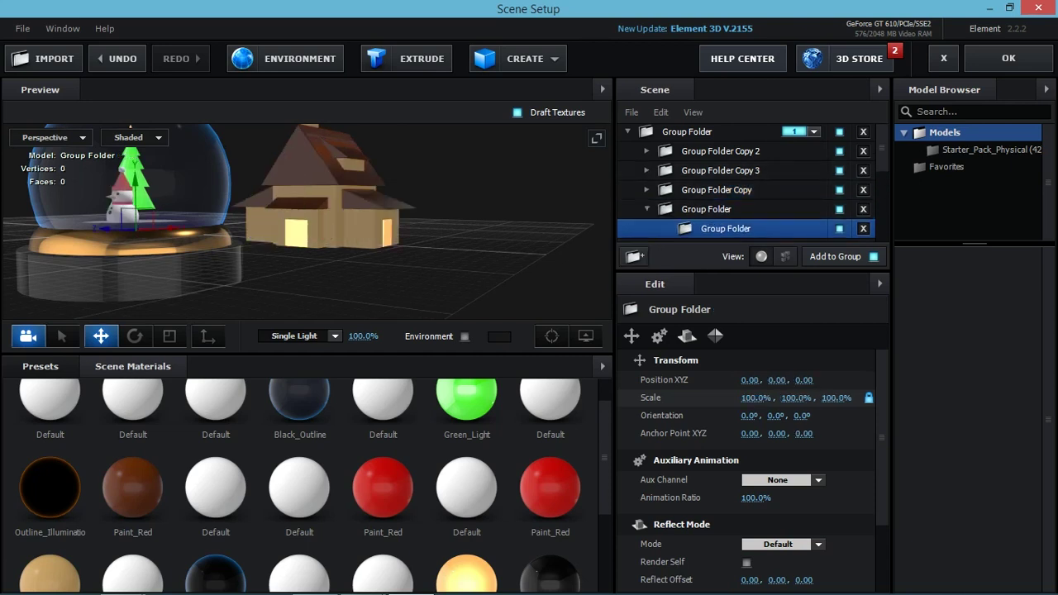
pyautogui.moveTo(726, 229)
pyautogui.mouseDown()
pyautogui.moveTo(721, 152)
pyautogui.moveTo(687, 132)
pyautogui.mouseUp()
pyautogui.click(646, 170)
pyautogui.keyDown('shift'); pyautogui.click(707, 228); pyautogui.keyUp('shift')
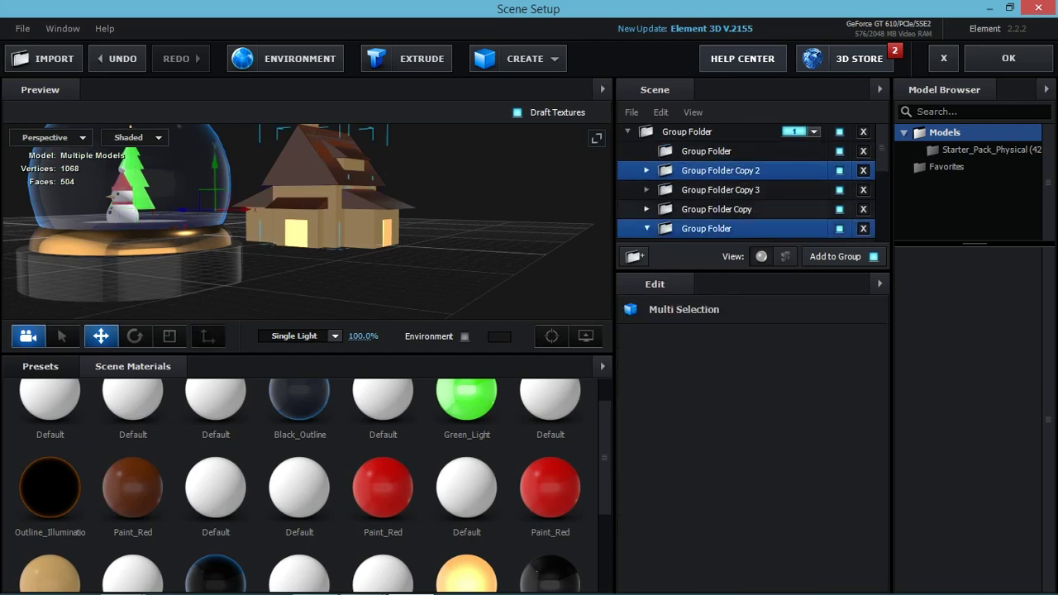
pyautogui.moveTo(720, 171); pyautogui.dragTo(706, 151)
pyautogui.click(707, 152)
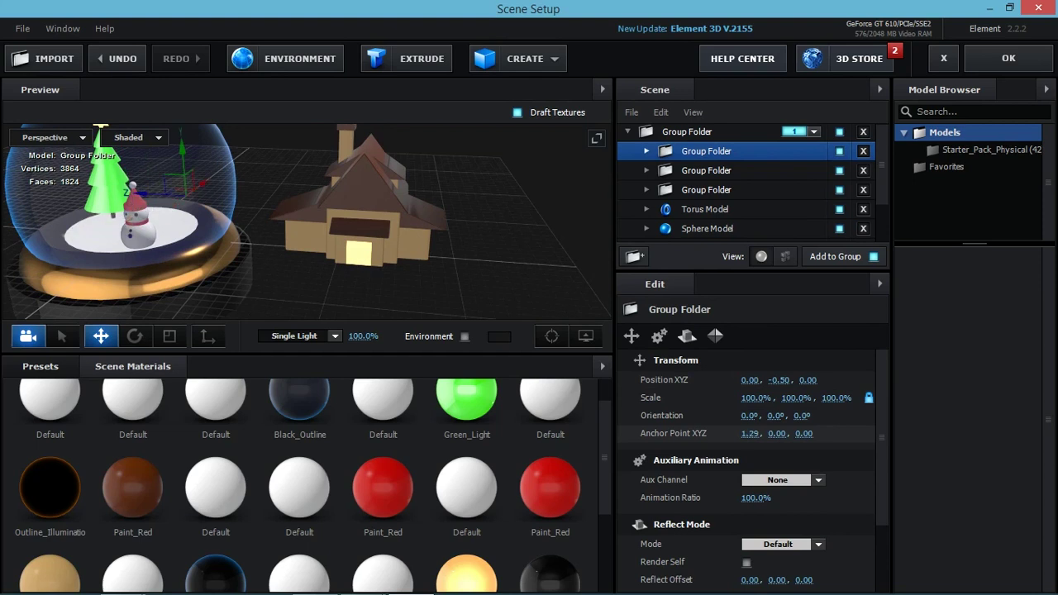
# Adjust the house group's pivot depth, then undo and redo to keep its forward move.
pyautogui.hotkey('ctrl', 'z')
pyautogui.moveTo(807, 434); pyautogui.dragTo(827, 433)
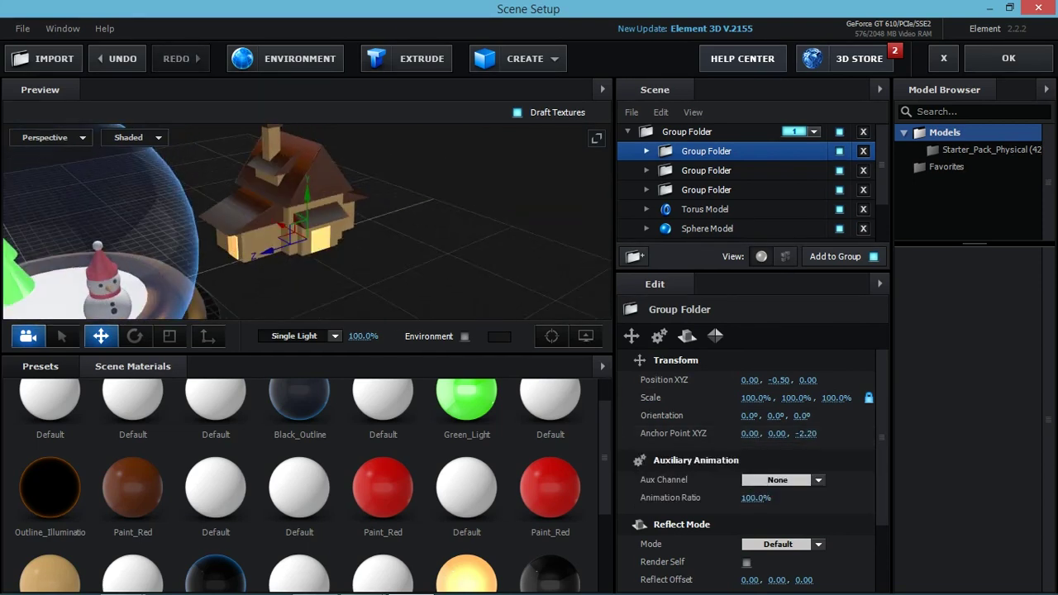
pyautogui.hotkey('ctrl', 'z')
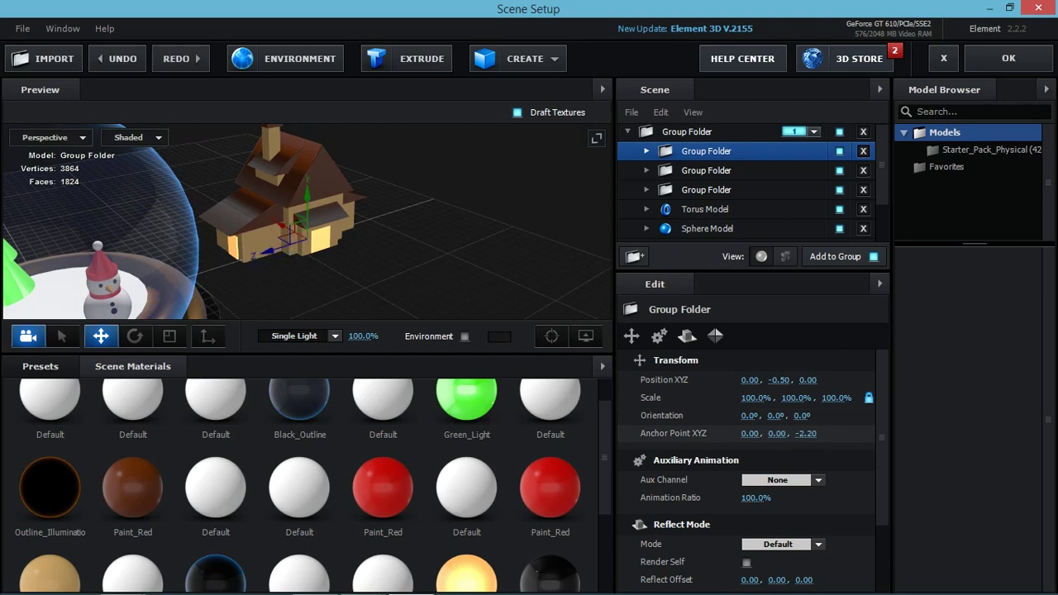
pyautogui.hotkey('ctrl', 'shift', 'z')
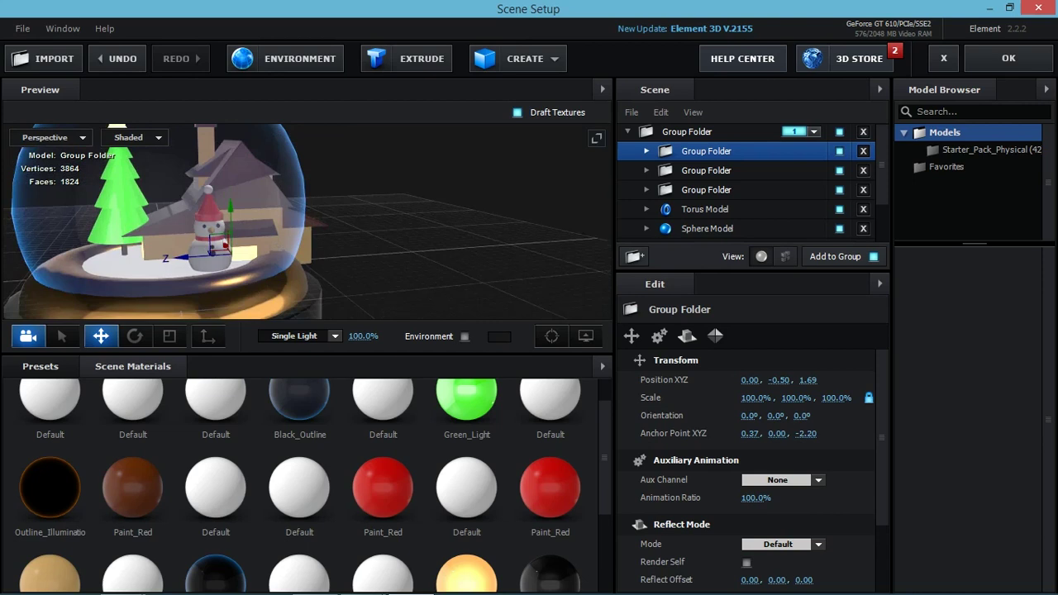
# Shrink the house group to about 57%, slide it toward the tree, and stretch it taller.
pyautogui.press('r')
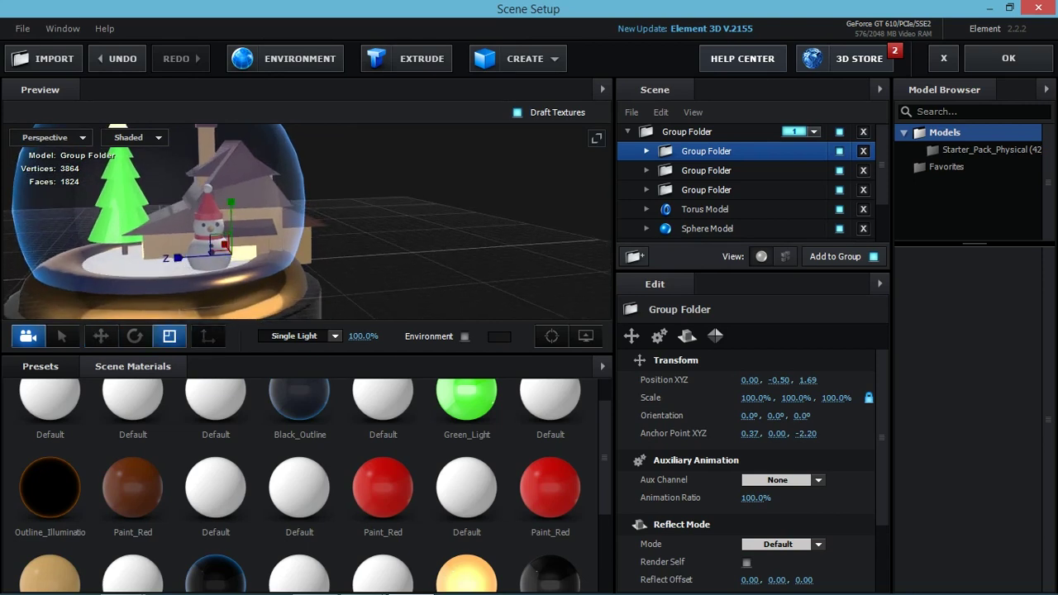
pyautogui.moveTo(237, 229); pyautogui.dragTo(214, 245)
pyautogui.press('w')
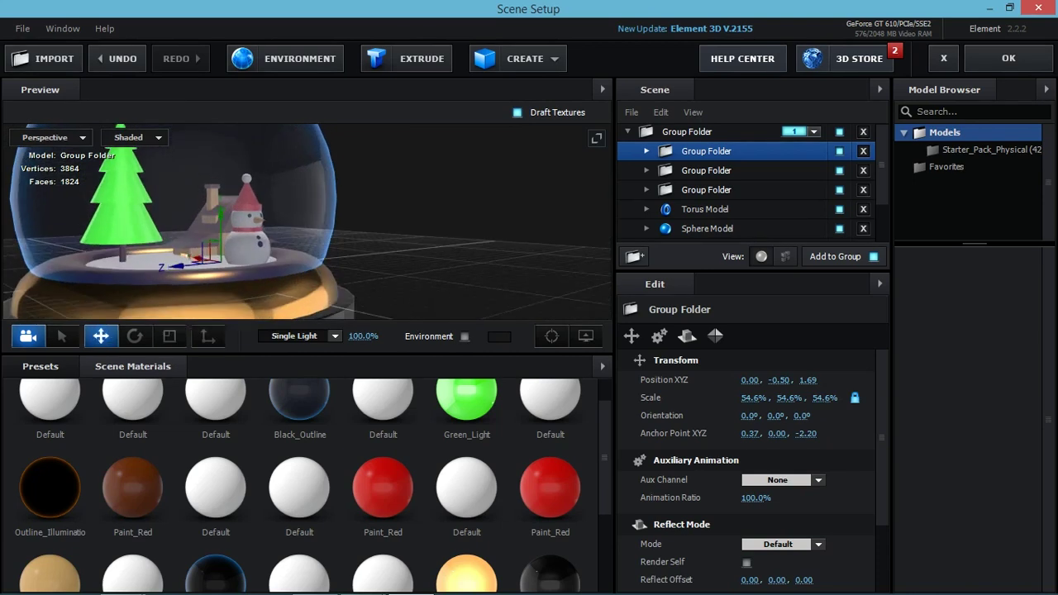
pyautogui.moveTo(213, 245)
pyautogui.mouseDown()
pyautogui.moveTo(173, 263)
pyautogui.moveTo(177, 248)
pyautogui.moveTo(248, 240)
pyautogui.mouseUp()
pyautogui.press('r')
pyautogui.moveTo(193, 216)
pyautogui.mouseDown()
pyautogui.moveTo(194, 193)
pyautogui.moveTo(194, 228)
pyautogui.moveTo(207, 240)
pyautogui.moveTo(178, 239)
pyautogui.mouseUp()
# Shift the tree group sideways inside the globe.
pyautogui.click(706, 171)
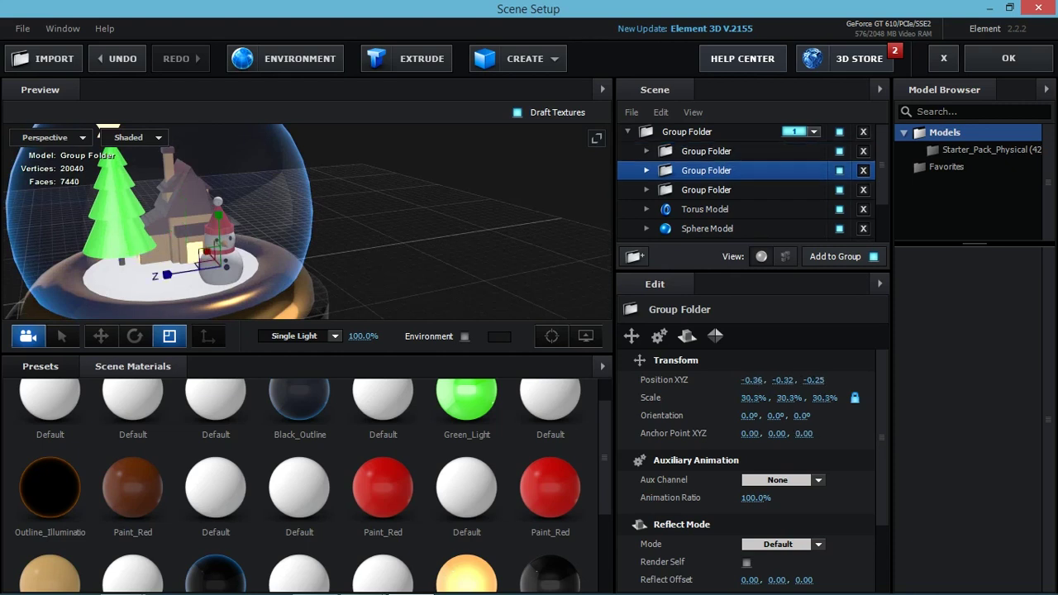
pyautogui.click(707, 189)
pyautogui.press('w')
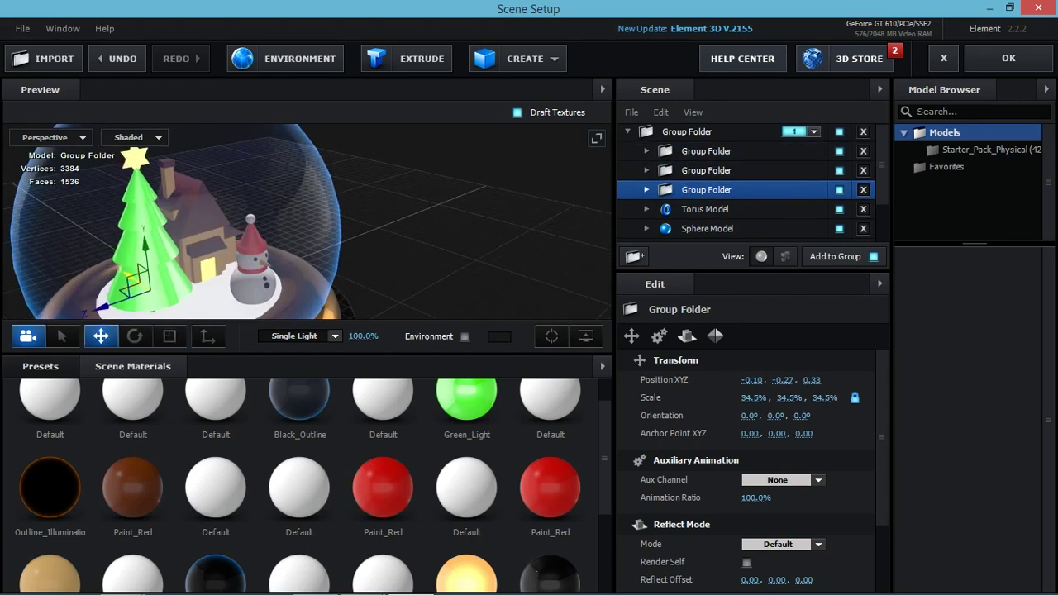
pyautogui.moveTo(99, 143); pyautogui.dragTo(165, 215)
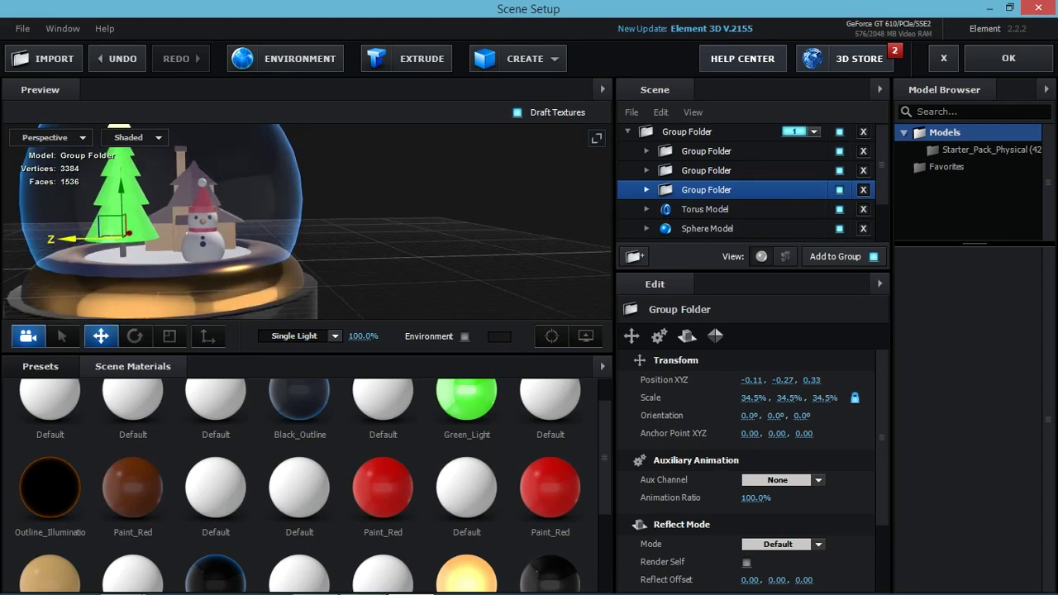
# Push the house group further back in the globe and review the groups' placement.
pyautogui.click(706, 151)
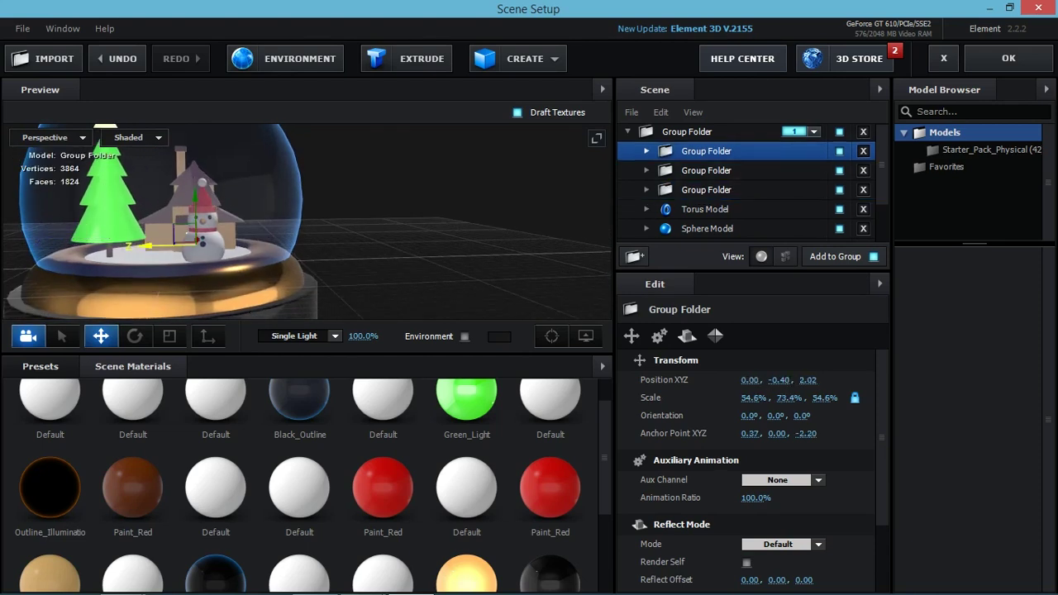
pyautogui.moveTo(807, 380); pyautogui.dragTo(819, 379)
pyautogui.click(706, 190)
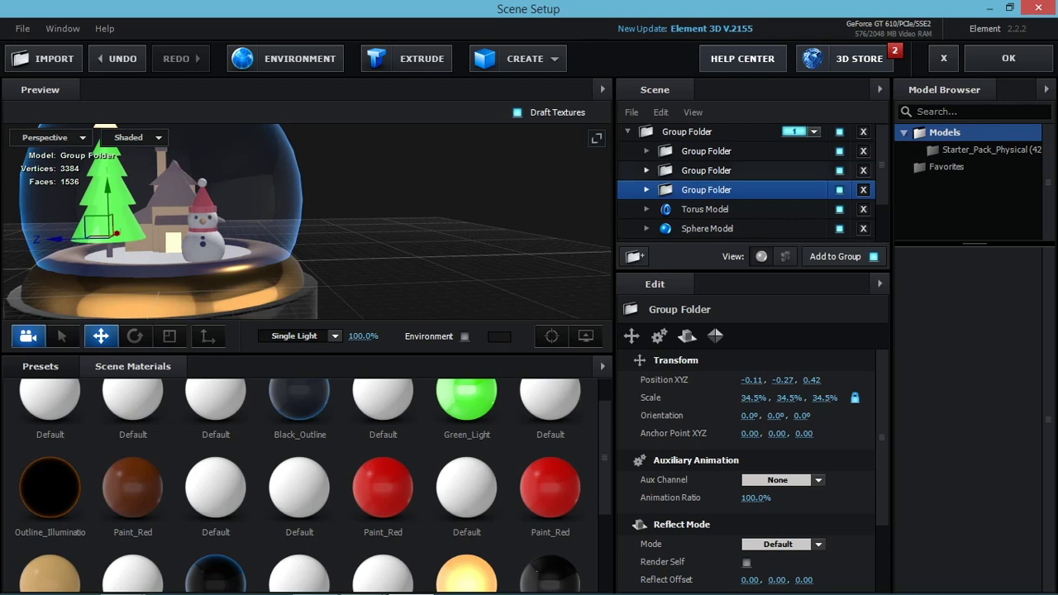
pyautogui.click(707, 171)
pyautogui.press('r')
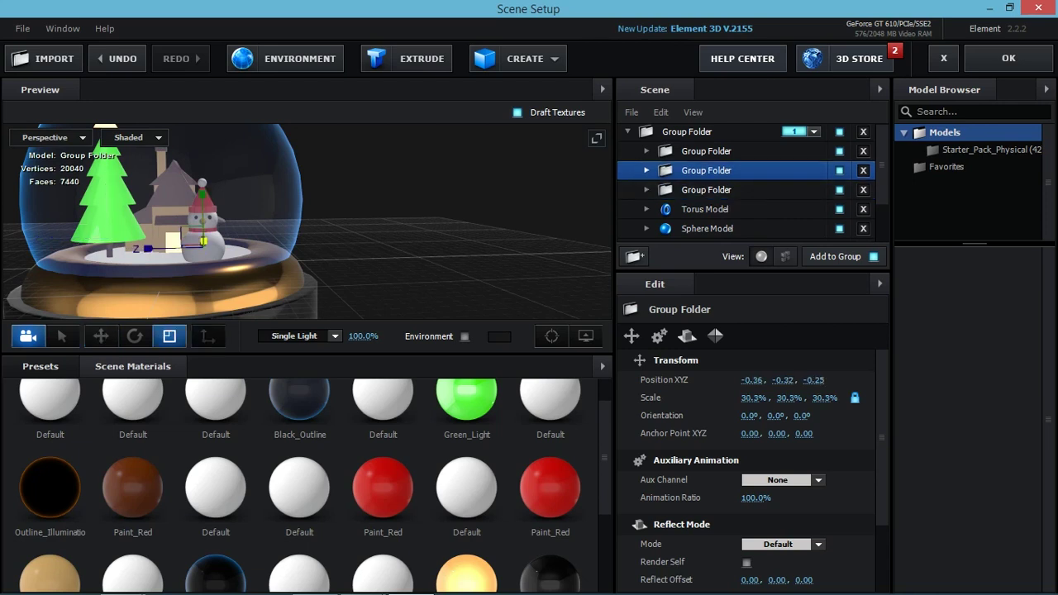
pyautogui.press('w')
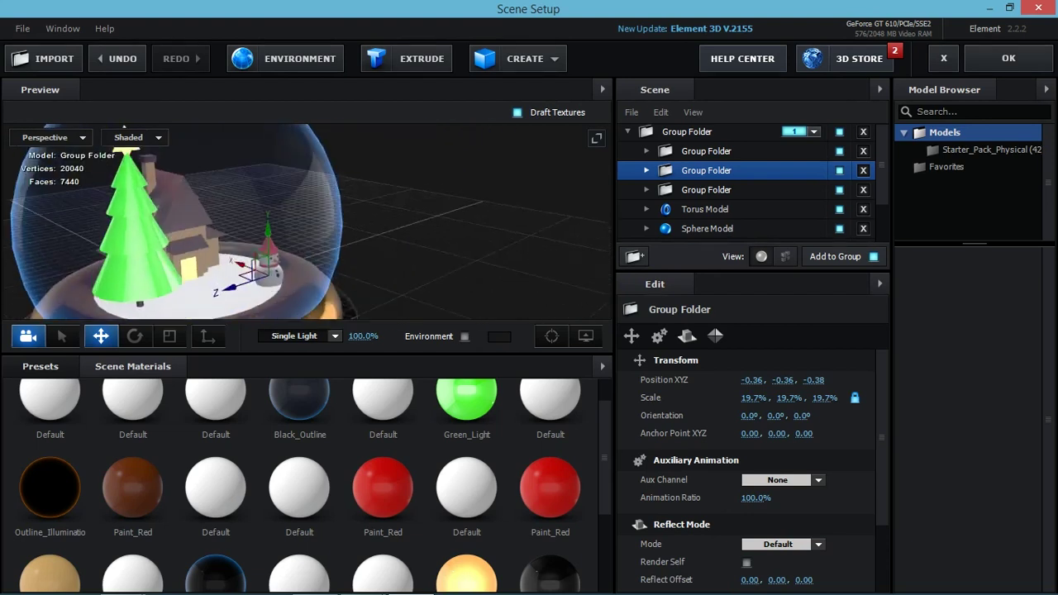
pyautogui.click(707, 150)
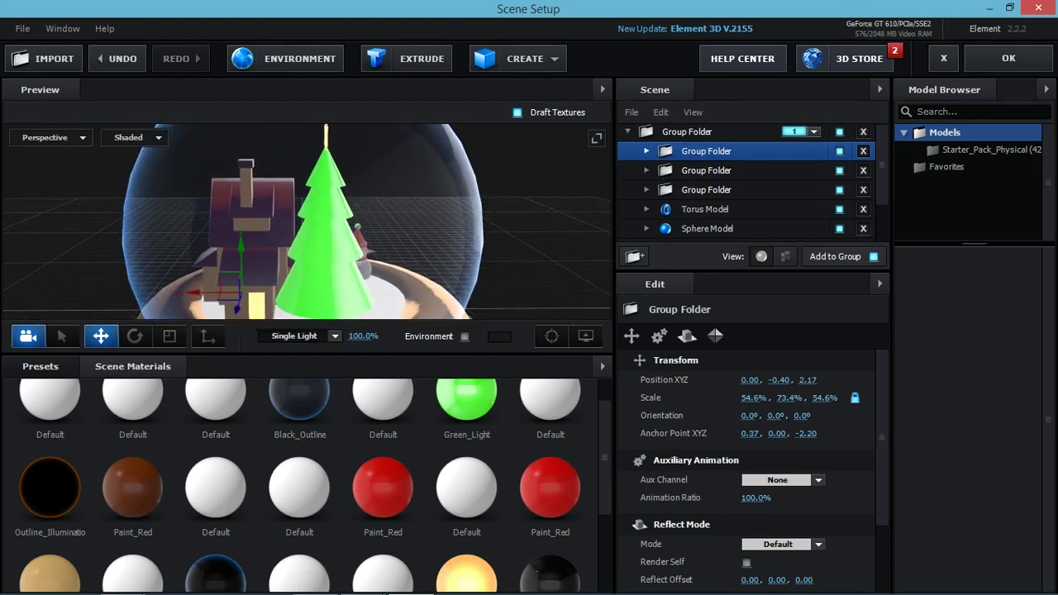
pyautogui.press('r')
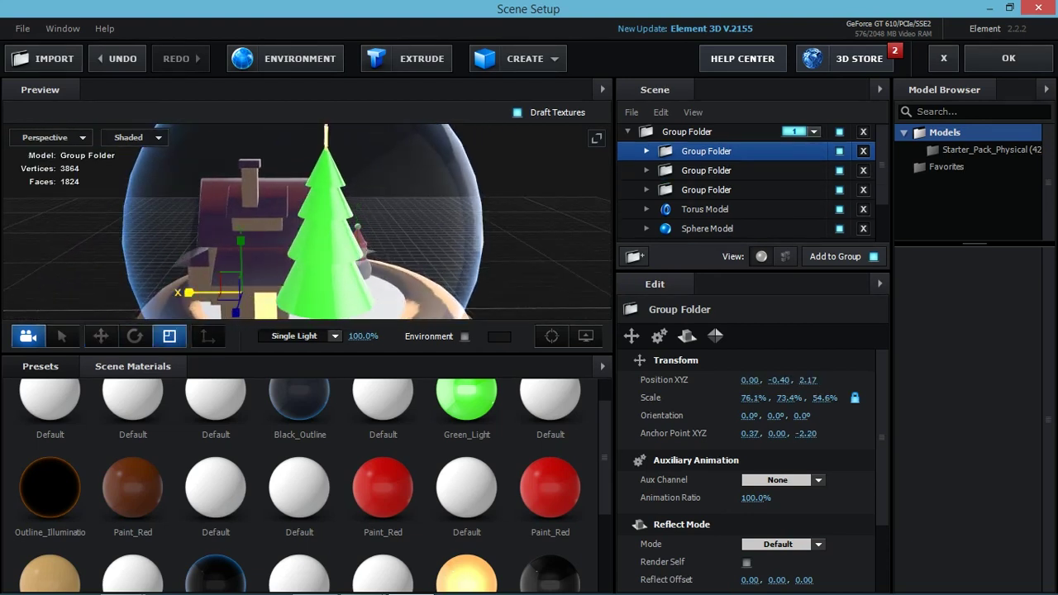
pyautogui.press('w')
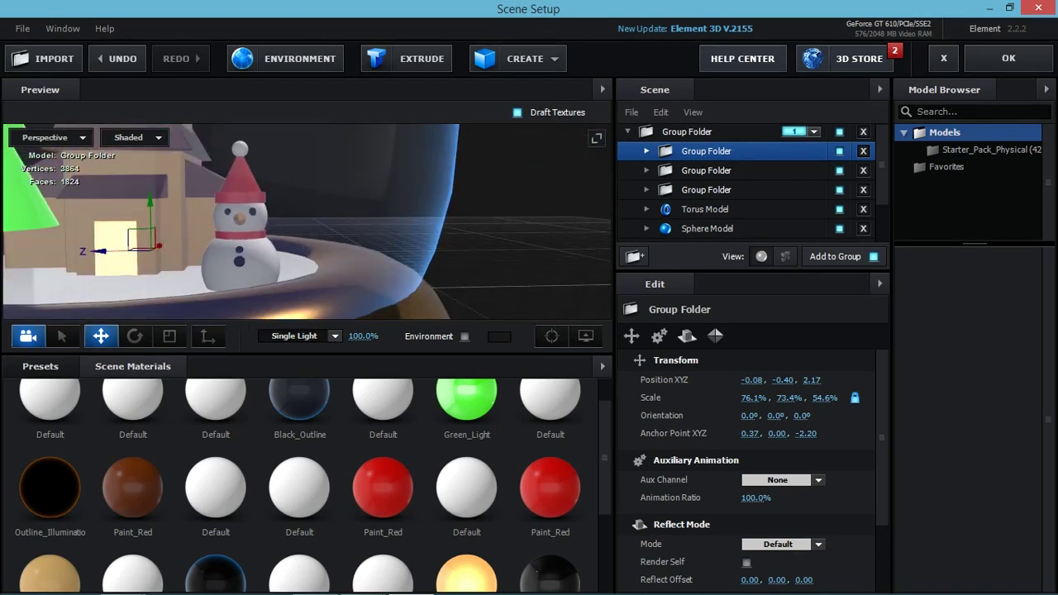
pyautogui.click(518, 58)
pyautogui.click(647, 190)
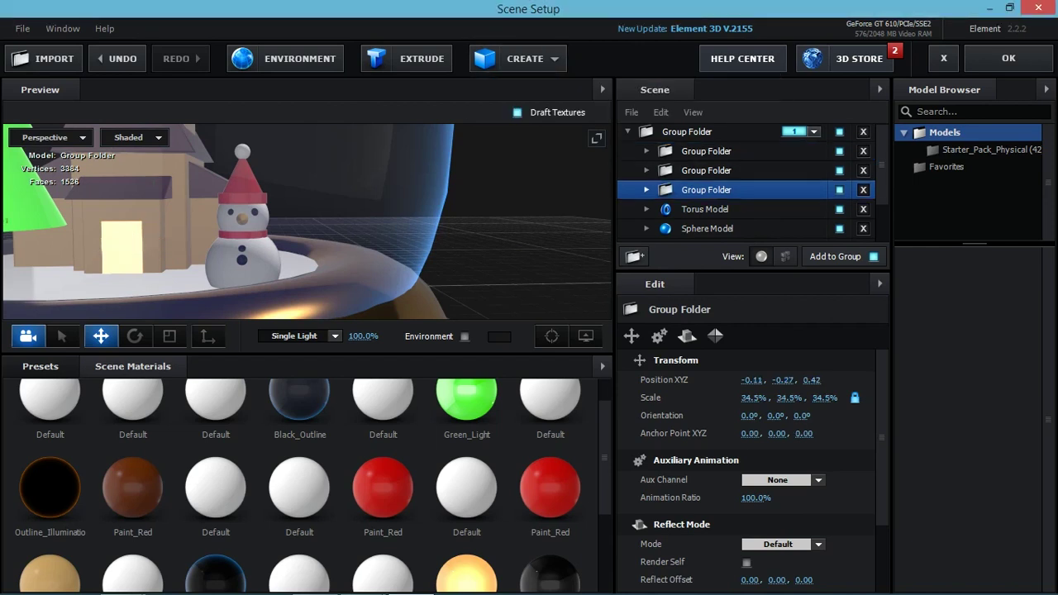
# Expand the snowman group and select its second Cone Model.
pyautogui.click(706, 171)
pyautogui.click(839, 171)
pyautogui.click(839, 170)
pyautogui.click(726, 189)
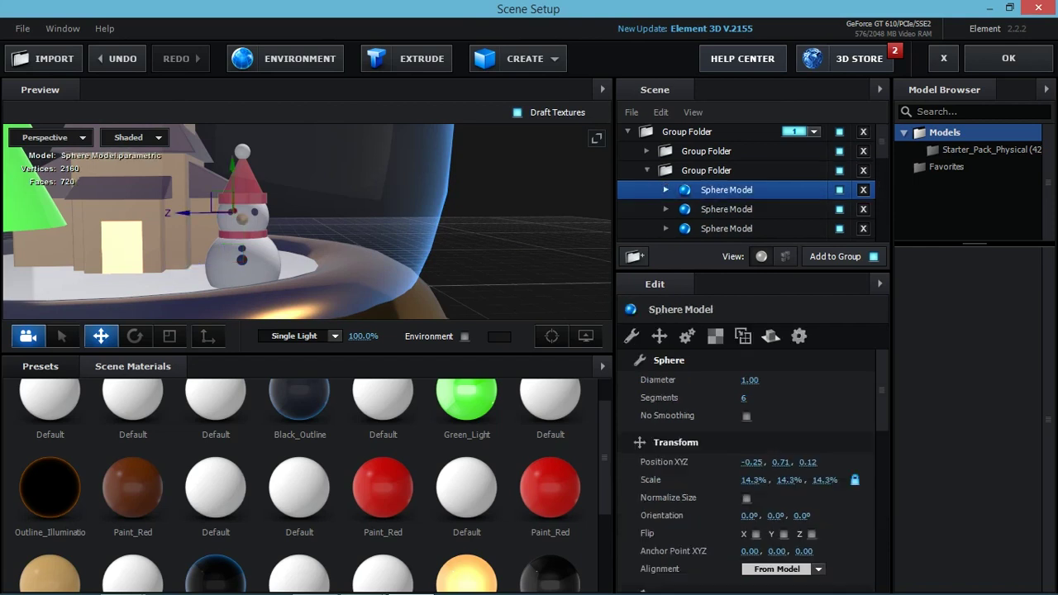
pyautogui.scroll(-3, 745, 182)
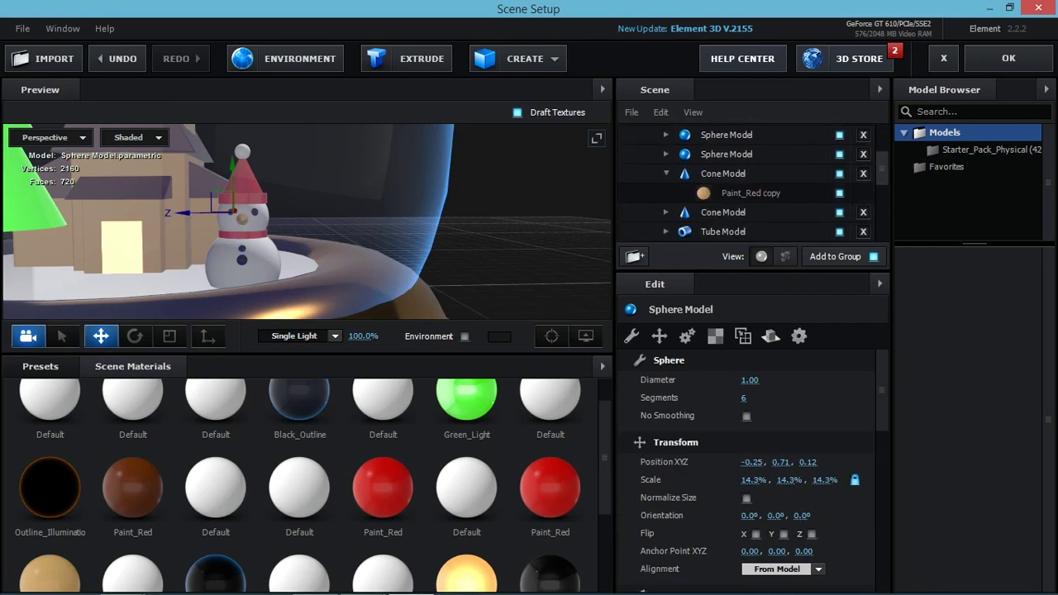
pyautogui.click(724, 173)
pyautogui.click(666, 213)
# Slide the cone along Z and scale it into a thin, tall stick.
pyautogui.moveTo(207, 220); pyautogui.dragTo(183, 220)
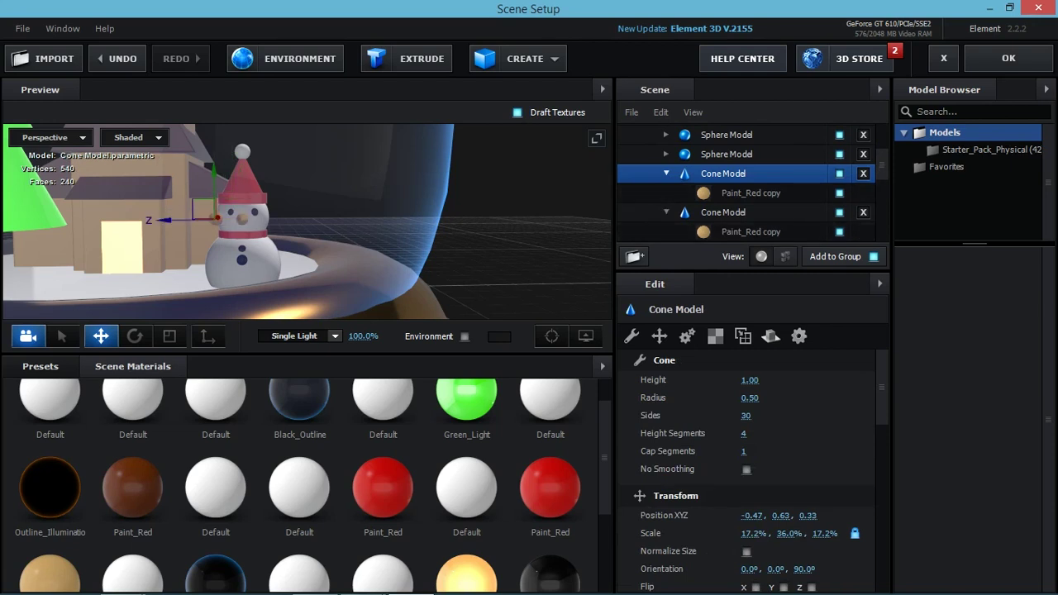
pyautogui.press('r')
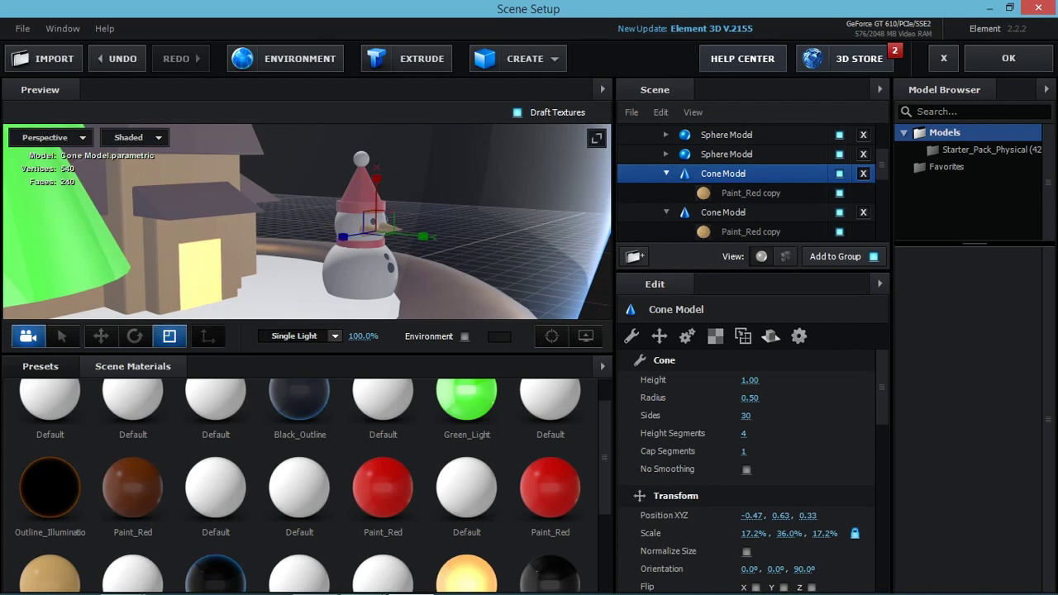
pyautogui.moveTo(789, 533)
pyautogui.mouseDown()
pyautogui.moveTo(819, 533)
pyautogui.moveTo(786, 533)
pyautogui.mouseUp()
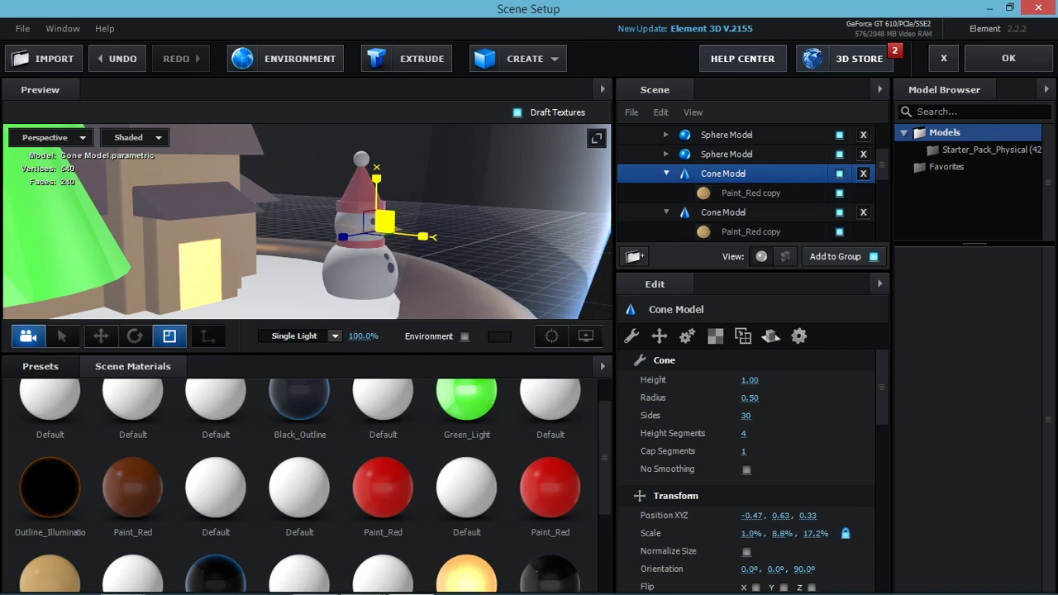
pyautogui.hotkey('ctrl', 'z')
pyautogui.hotkey('ctrl', 'z')
pyautogui.hotkey('ctrl', 'z')
pyautogui.hotkey('ctrl', 'z')
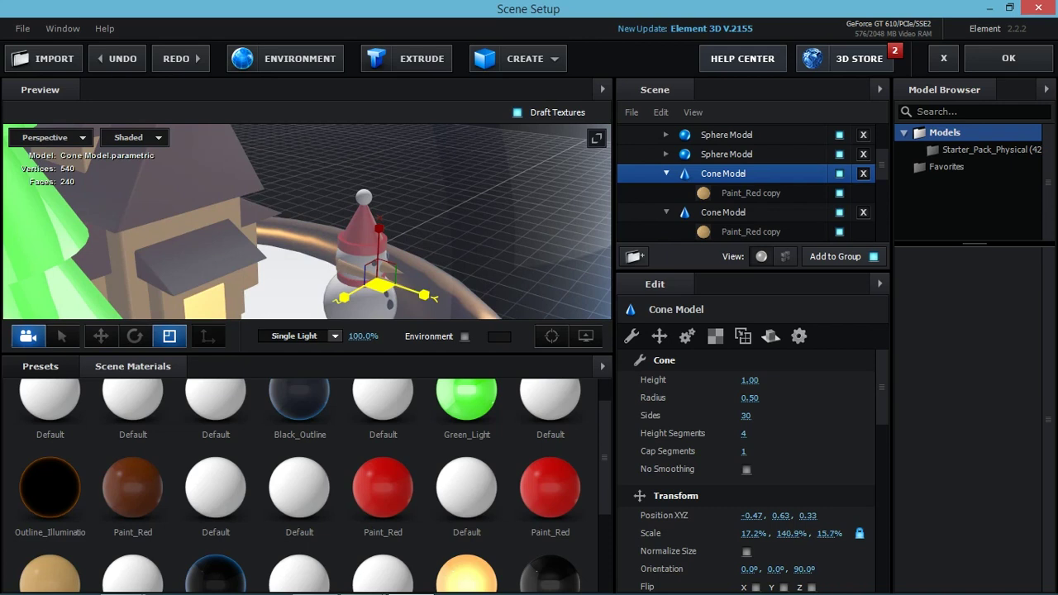
pyautogui.hotkey('ctrl', 'z')
pyautogui.hotkey('ctrl', 'z')
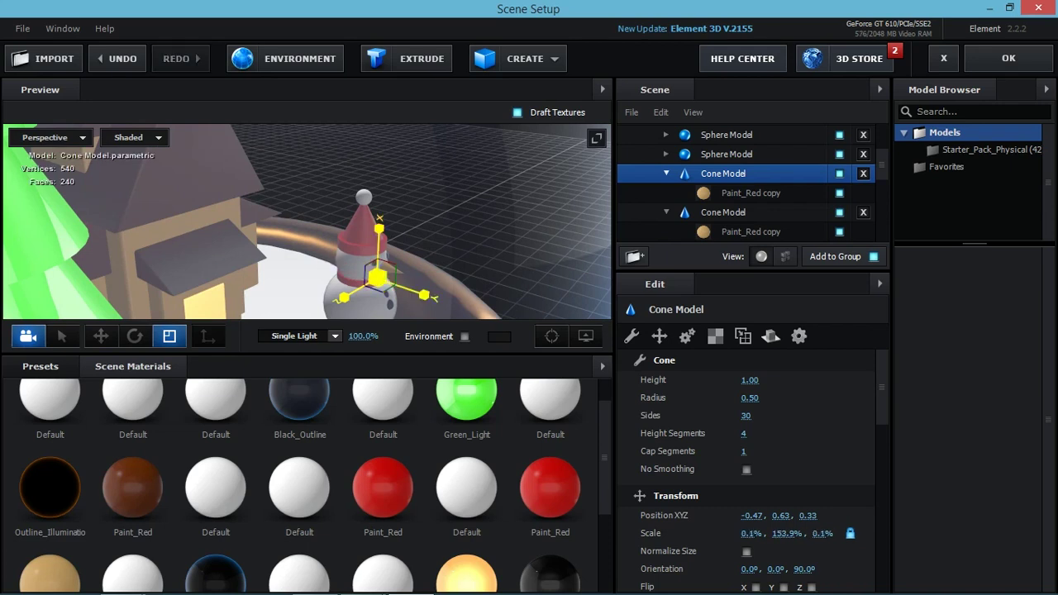
pyautogui.hotkey('ctrl', 'z')
pyautogui.hotkey('ctrl', 'shift', 'z')
pyautogui.hotkey('ctrl', 'shift', 'z')
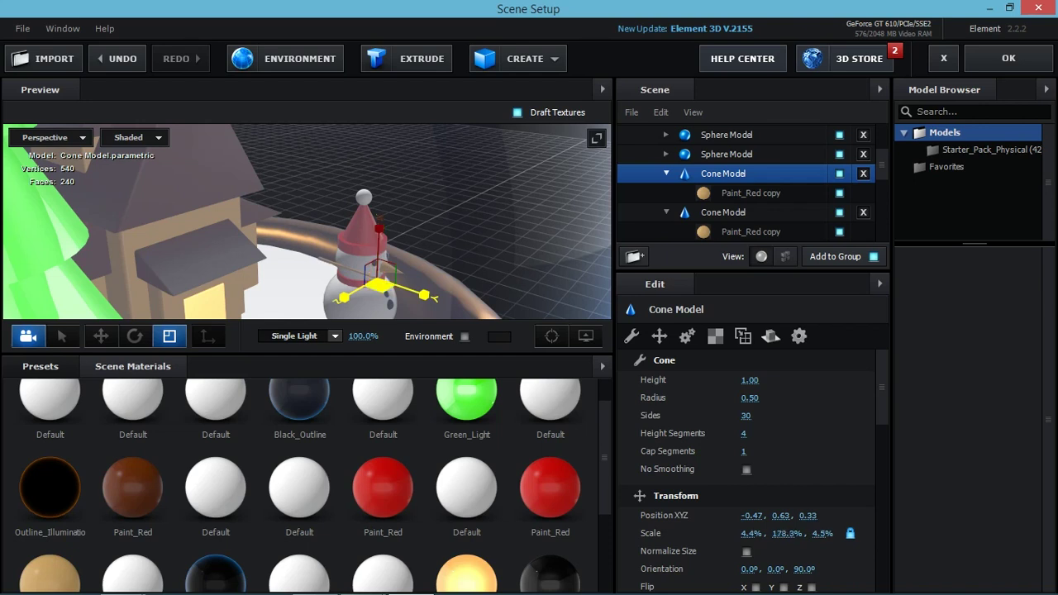
pyautogui.hotkey('ctrl', 'z')
pyautogui.hotkey('ctrl', 'z')
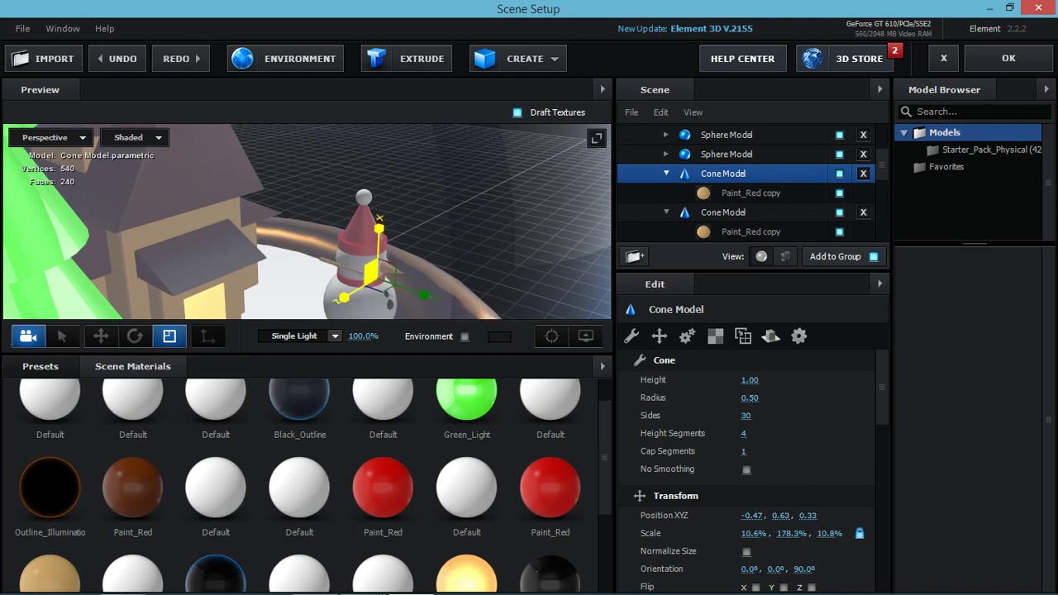
pyautogui.hotkey('ctrl', 'shift', 'z')
# Move the stick along Z to the snowman's side and lower it.
pyautogui.press('e')
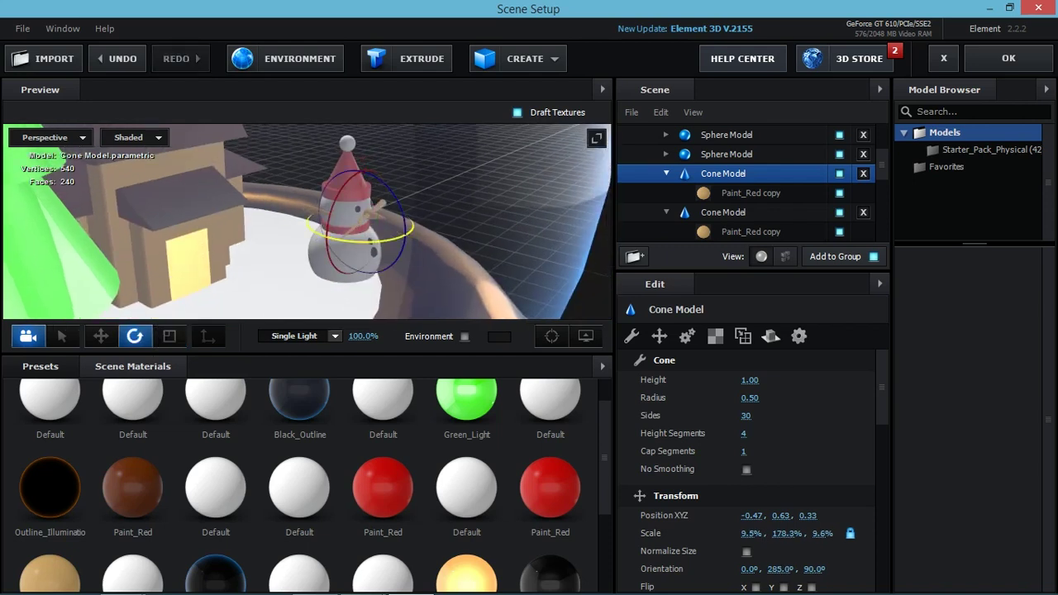
pyautogui.press('w')
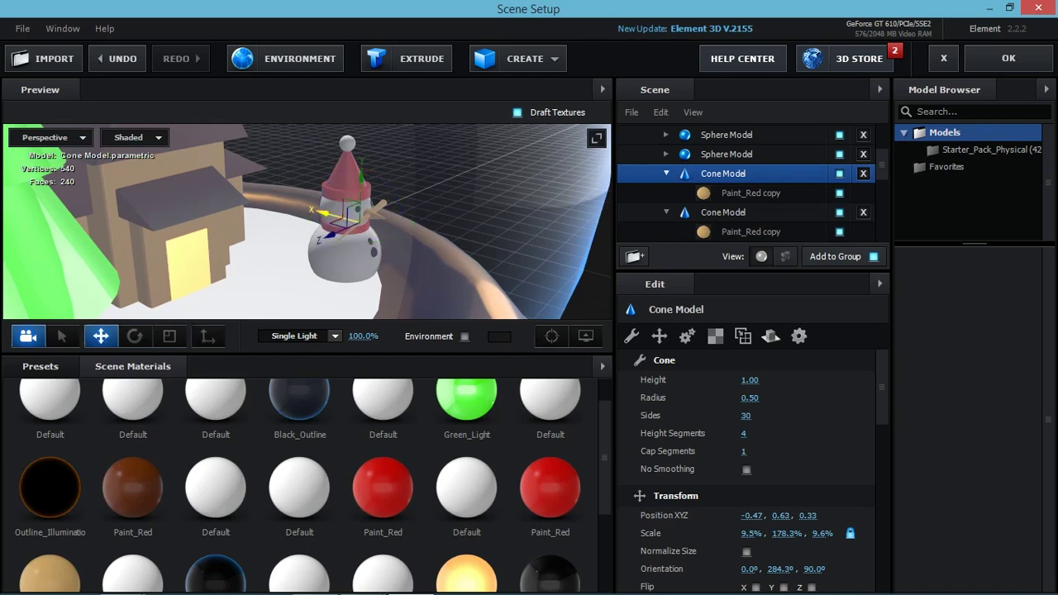
pyautogui.moveTo(329, 235); pyautogui.dragTo(306, 248)
pyautogui.moveTo(463, 273)
pyautogui.mouseDown()
pyautogui.moveTo(513, 265)
pyautogui.moveTo(463, 248)
pyautogui.mouseUp()
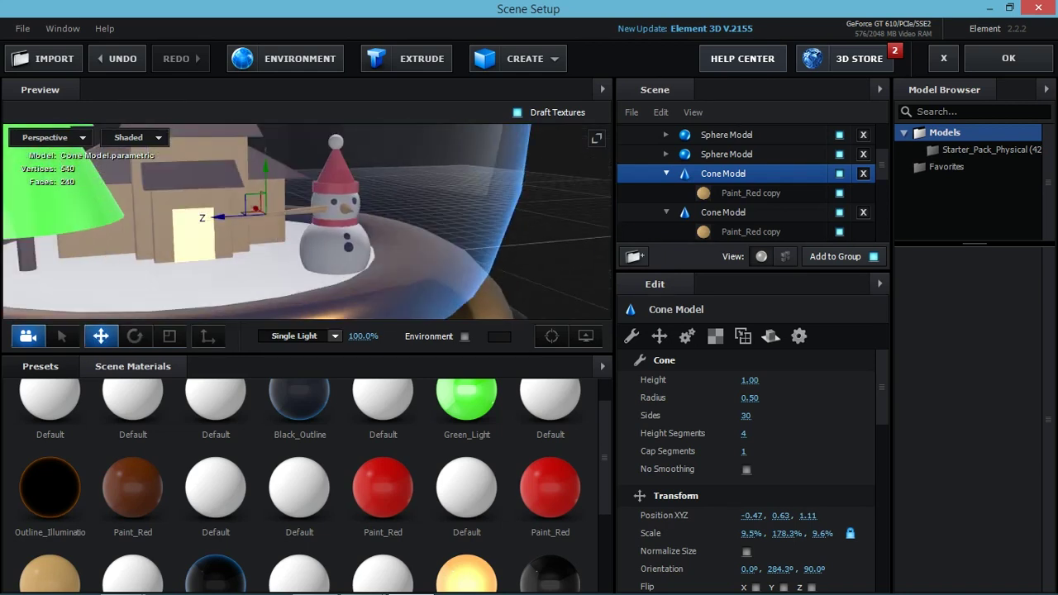
pyautogui.moveTo(265, 178)
pyautogui.mouseDown()
pyautogui.moveTo(266, 216)
pyautogui.moveTo(304, 248)
pyautogui.moveTo(308, 263)
pyautogui.moveTo(295, 265)
pyautogui.moveTo(322, 268)
pyautogui.moveTo(322, 231)
pyautogui.mouseUp()
# Bring the stick back against the body, lower it slightly, and lengthen it a little.
pyautogui.press('r')
pyautogui.press('e')
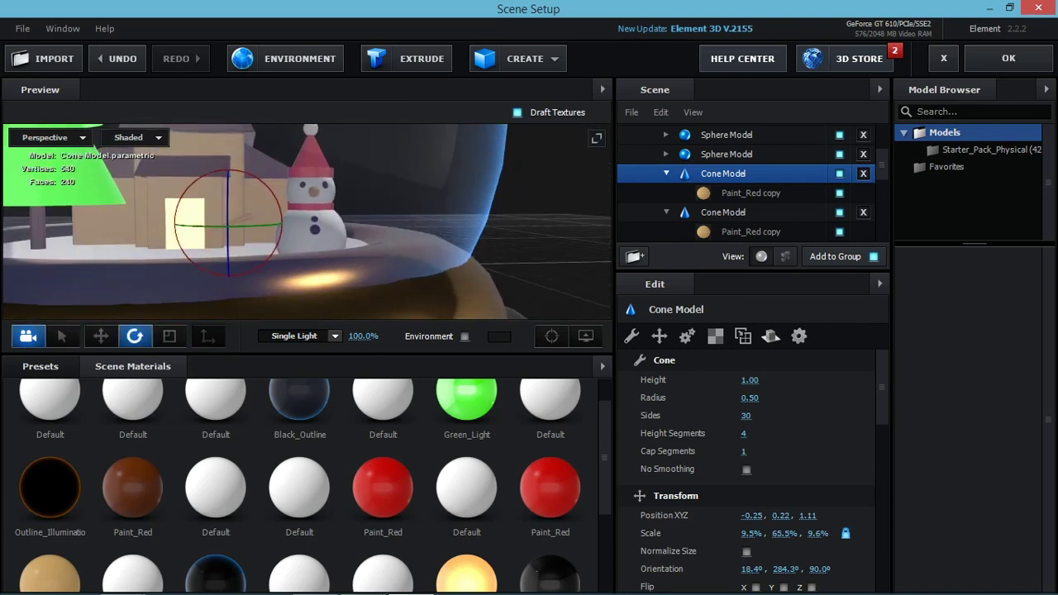
pyautogui.press('w')
pyautogui.moveTo(190, 223); pyautogui.dragTo(225, 223)
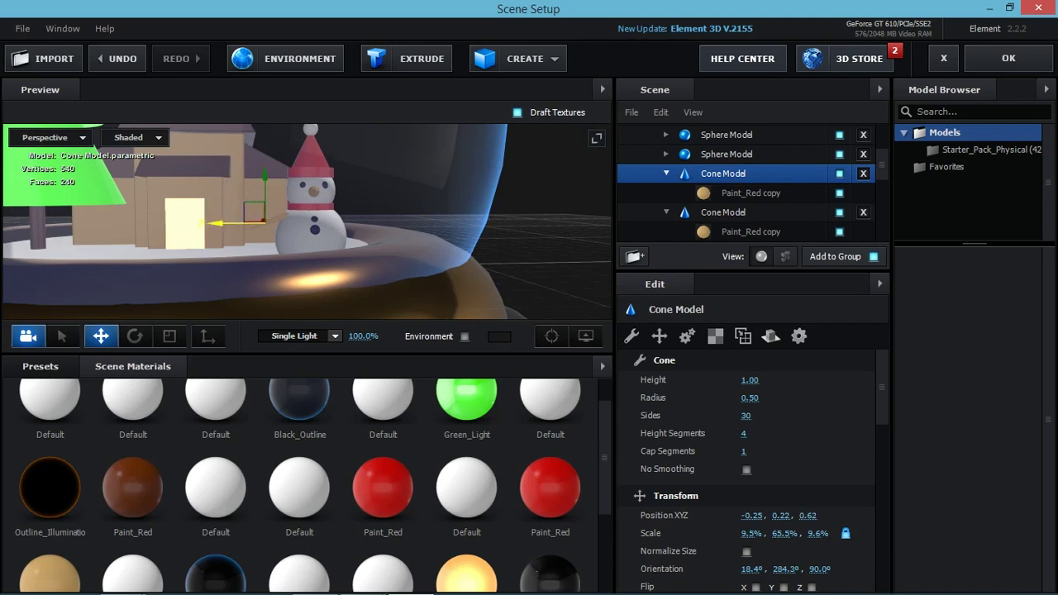
pyautogui.moveTo(322, 231)
pyautogui.mouseDown()
pyautogui.moveTo(322, 273)
pyautogui.moveTo(327, 236)
pyautogui.mouseUp()
pyautogui.moveTo(250, 186); pyautogui.dragTo(251, 191)
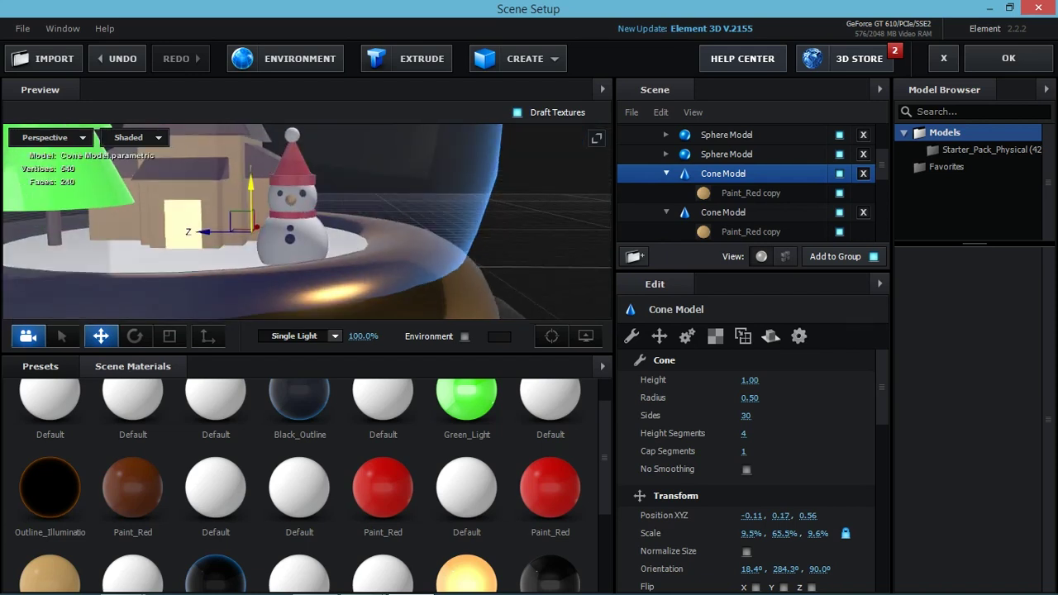
pyautogui.press('r')
pyautogui.moveTo(247, 236)
pyautogui.mouseDown()
pyautogui.moveTo(247, 223)
pyautogui.moveTo(196, 252)
pyautogui.mouseUp()
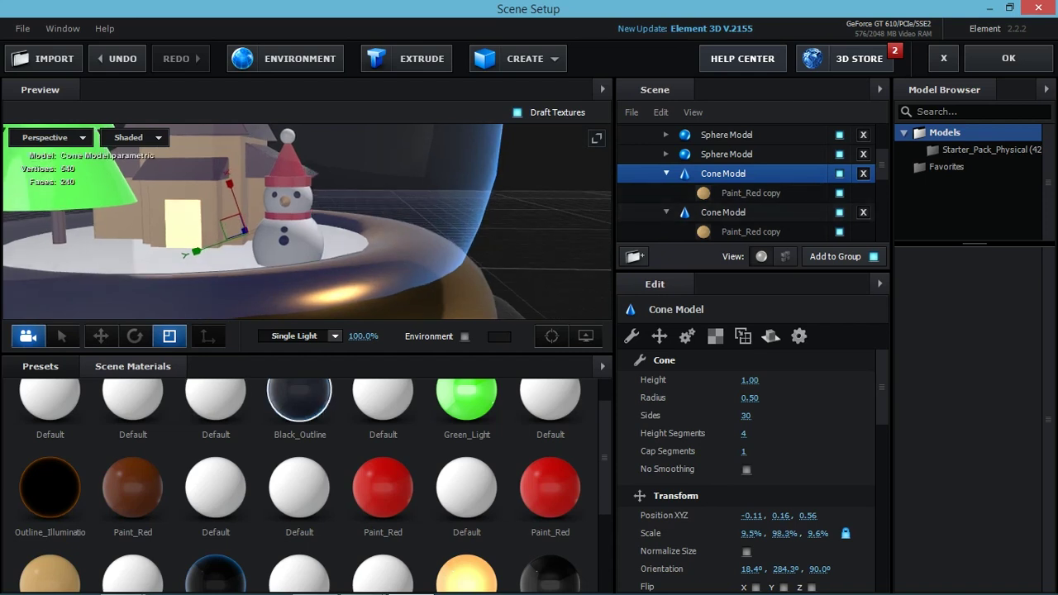
pyautogui.click(751, 193)
# Duplicate the cone's material and replace it with the brown Paint_Red material.
pyautogui.rightClick(751, 192)
pyautogui.click(793, 263)
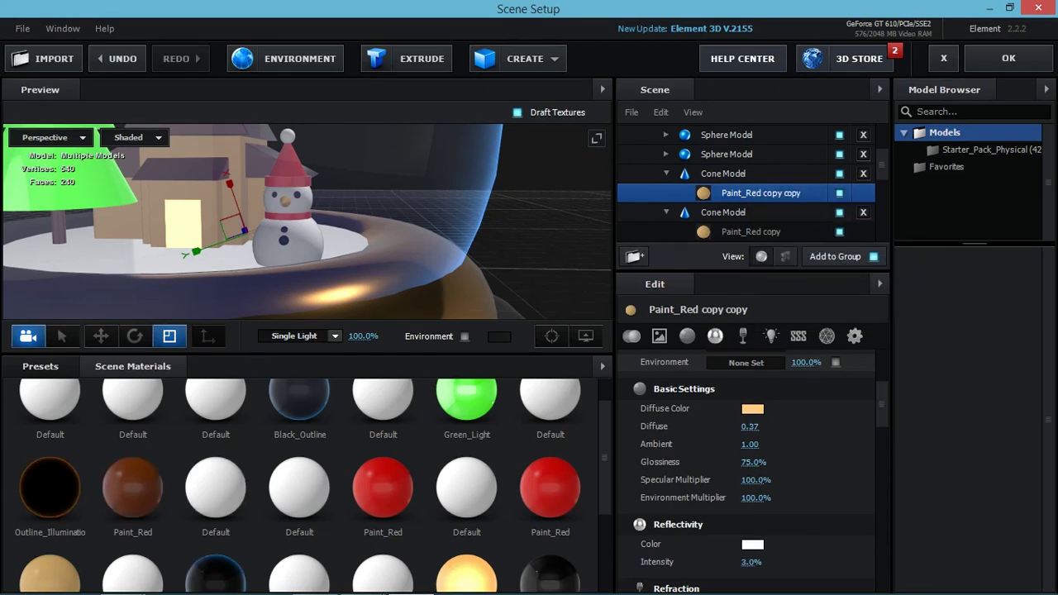
pyautogui.scroll(-2, 215, 579)
pyautogui.scroll(2, 216, 579)
pyautogui.moveTo(132, 500); pyautogui.dragTo(732, 147)
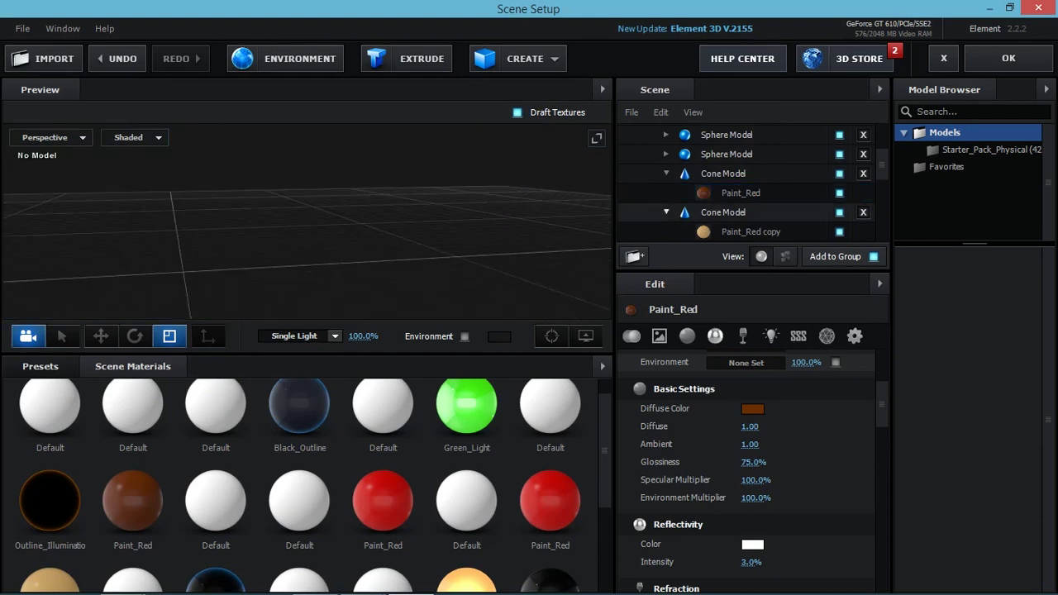
pyautogui.hotkey('ctrl', 'z')
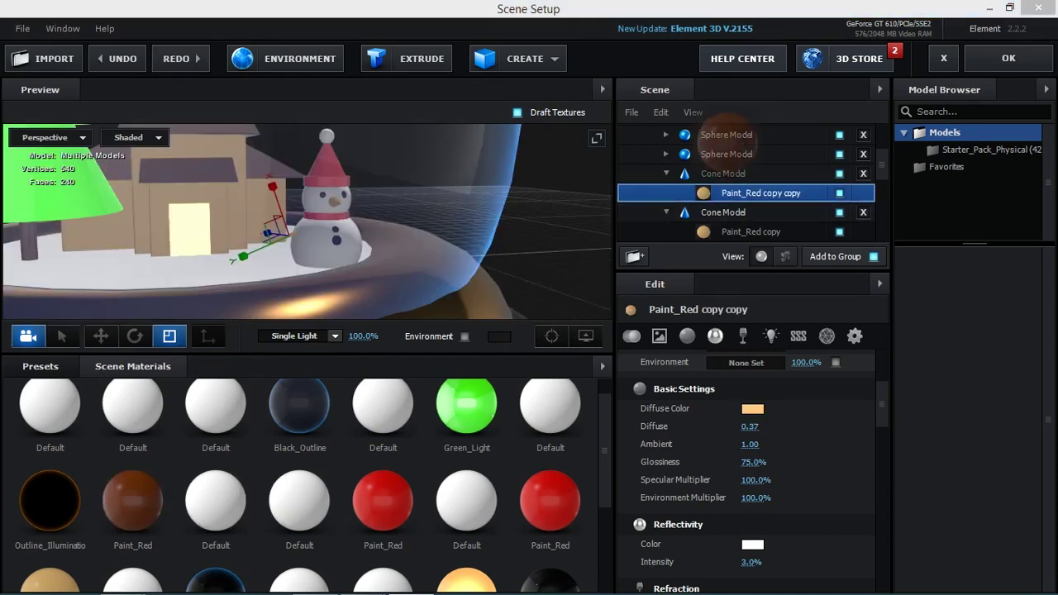
pyautogui.moveTo(133, 500); pyautogui.dragTo(726, 146)
# Rotate the stick to angle outward and move it to the snowman's other side.
pyautogui.press('e')
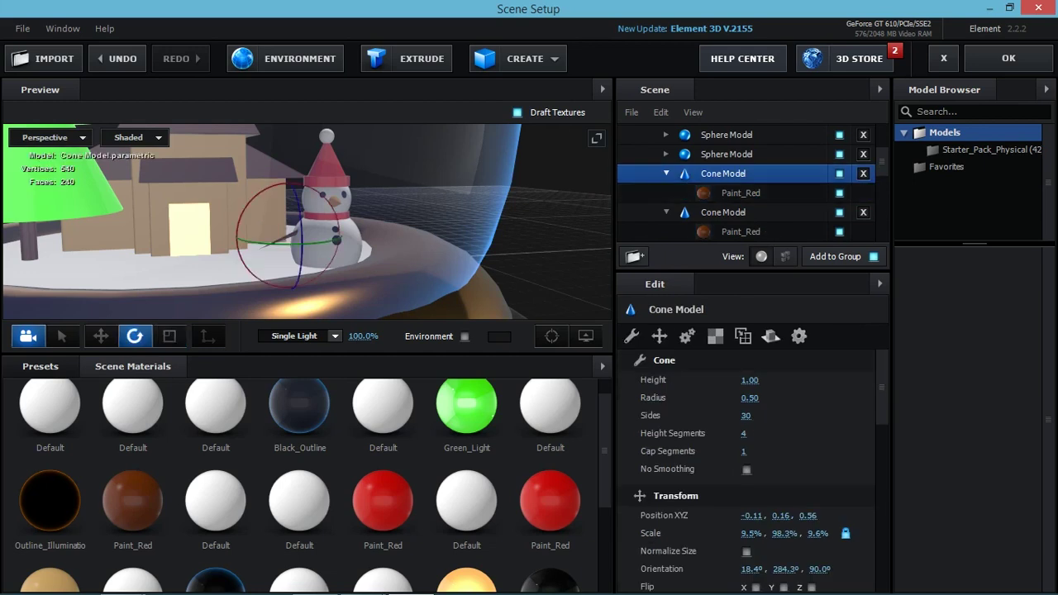
pyautogui.moveTo(248, 240)
pyautogui.mouseDown()
pyautogui.moveTo(330, 239)
pyautogui.moveTo(263, 228)
pyautogui.mouseUp()
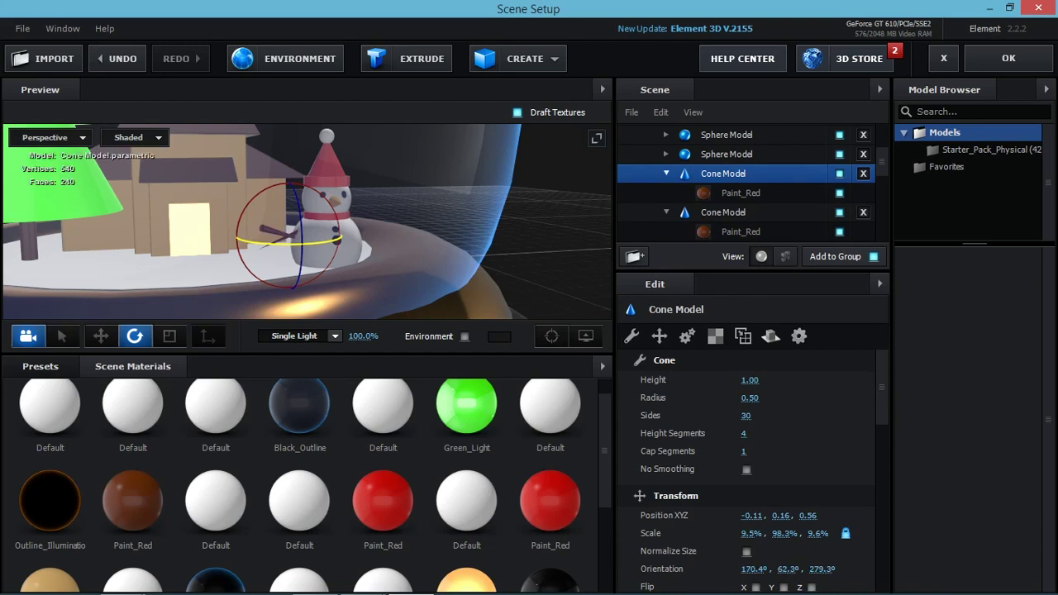
pyautogui.press('w')
pyautogui.moveTo(248, 237)
pyautogui.mouseDown()
pyautogui.moveTo(318, 234)
pyautogui.moveTo(300, 227)
pyautogui.mouseUp()
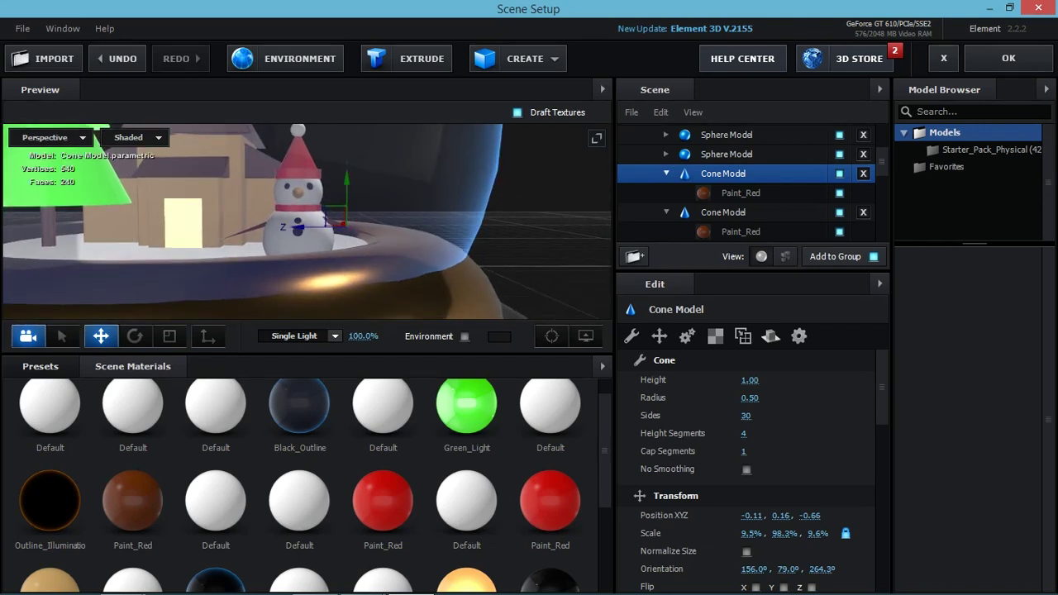
# Shorten the duplicated brown cone along its height.
pyautogui.scroll(5, 306, 223)
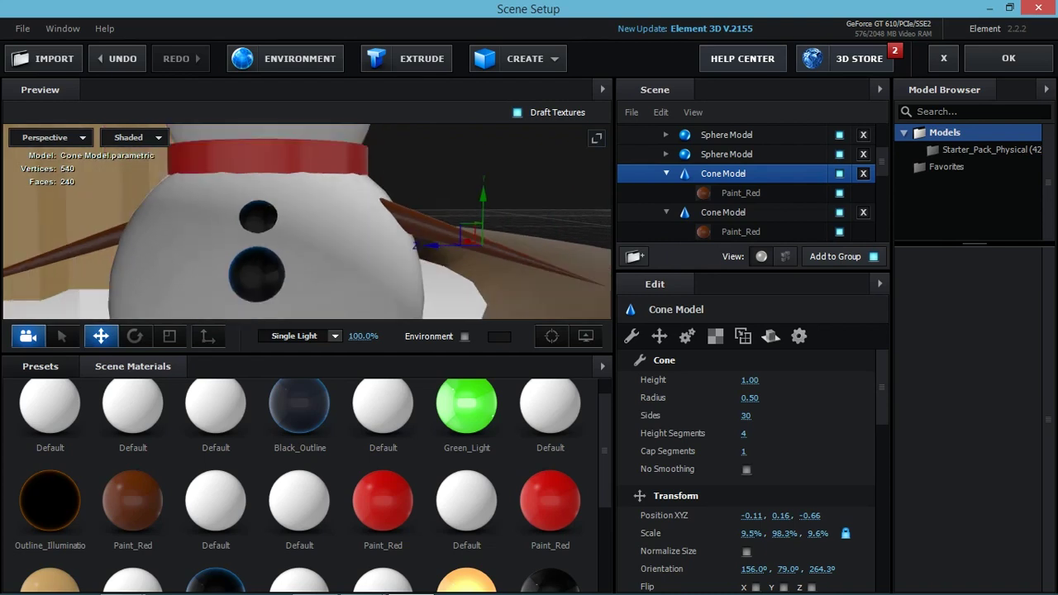
pyautogui.scroll(-2, 307, 223)
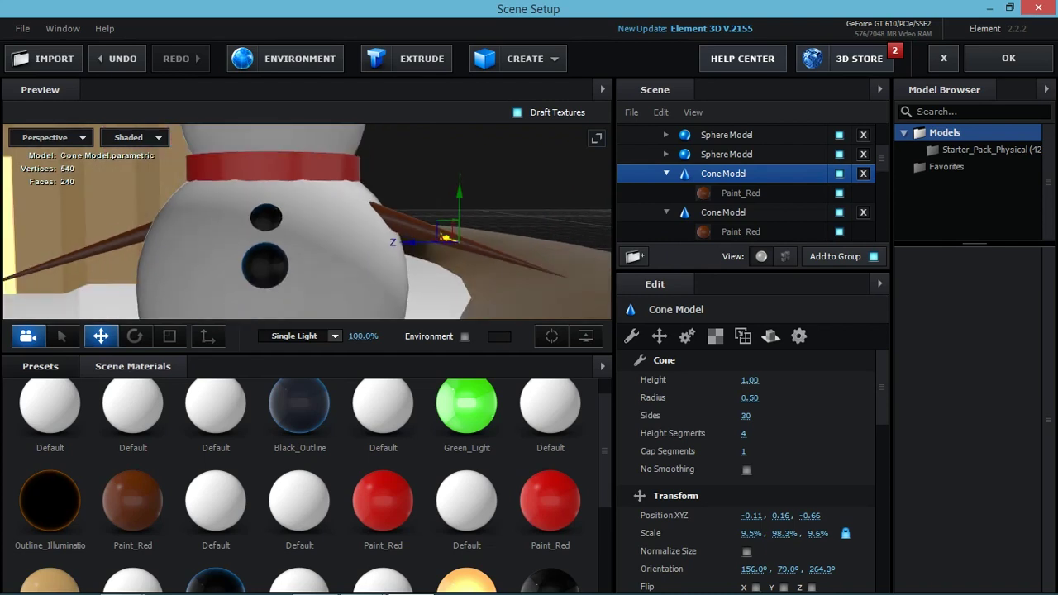
pyautogui.press('r')
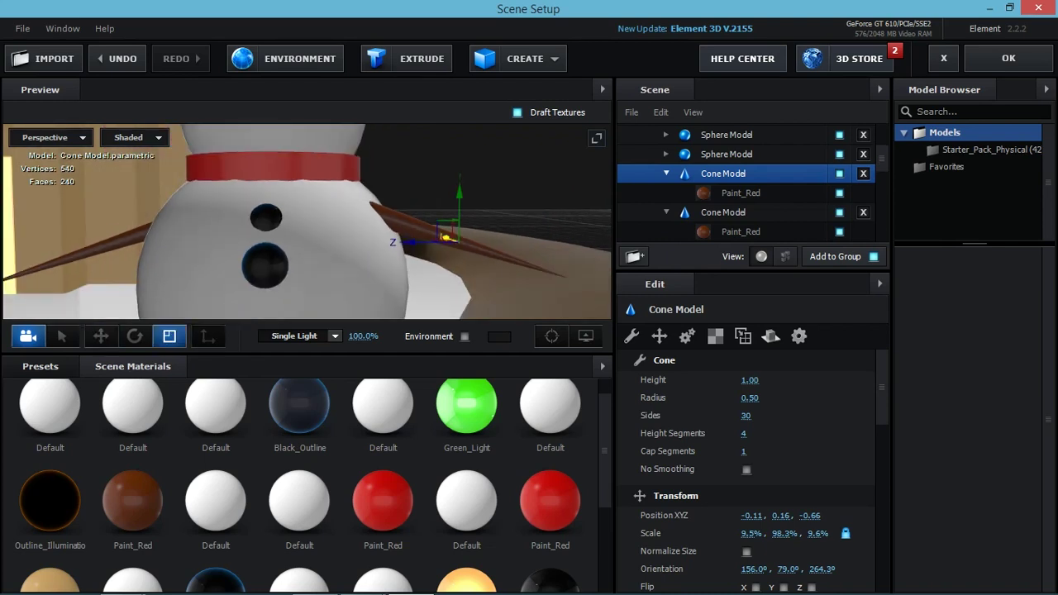
pyautogui.moveTo(307, 222); pyautogui.dragTo(248, 215)
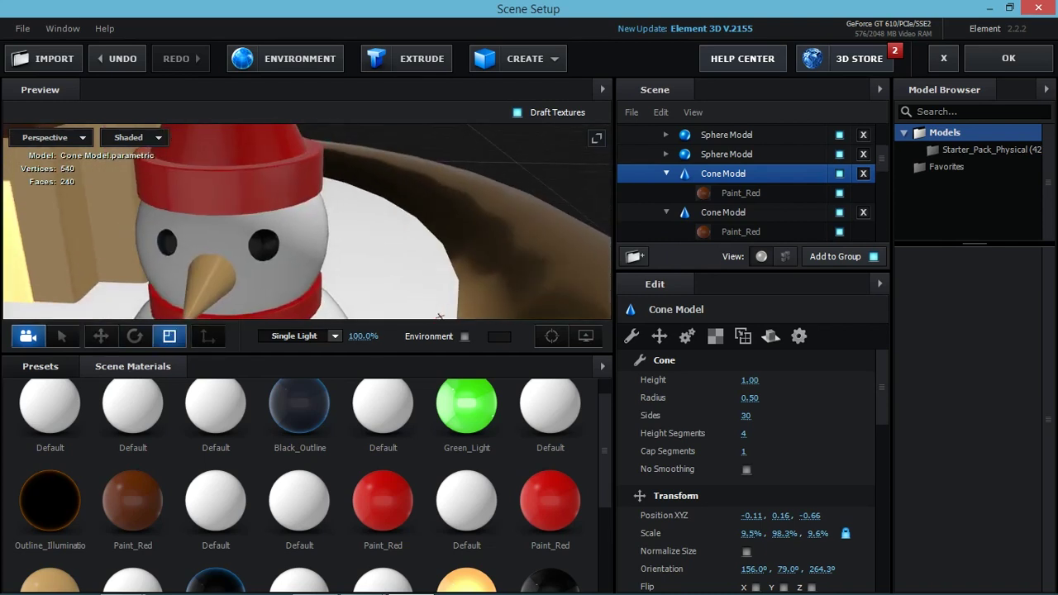
pyautogui.moveTo(446, 242)
pyautogui.mouseDown()
pyautogui.moveTo(430, 242)
pyautogui.moveTo(453, 259)
pyautogui.mouseUp()
pyautogui.press('e')
pyautogui.press('r')
pyautogui.press('w')
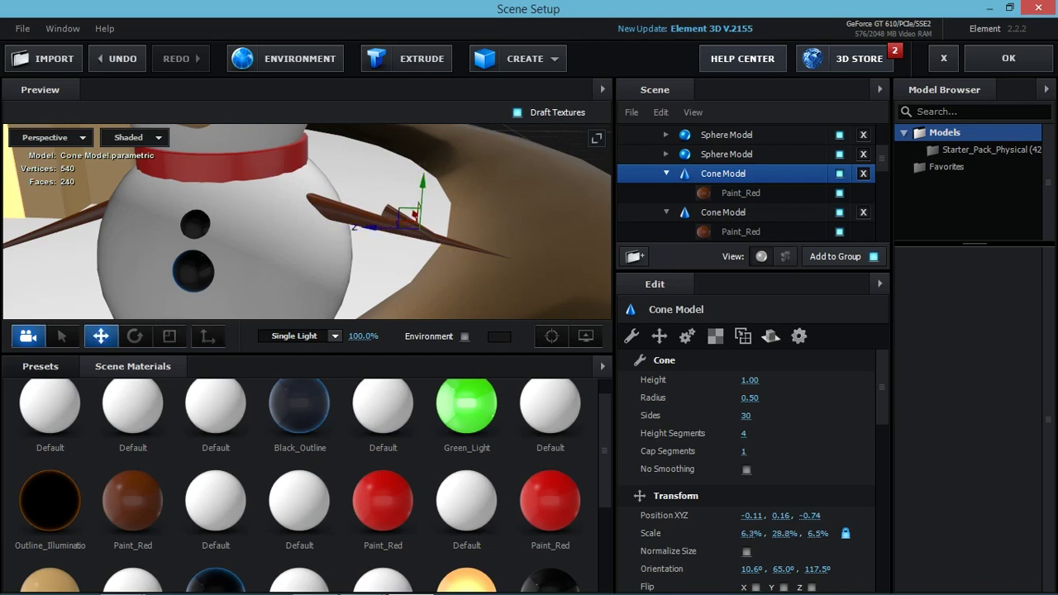
# Lower the cone arm, shrink it slightly and nudge it against the snowman's body.
pyautogui.moveTo(421, 190)
pyautogui.mouseDown()
pyautogui.moveTo(422, 207)
pyautogui.moveTo(273, 198)
pyautogui.mouseUp()
pyautogui.press('e')
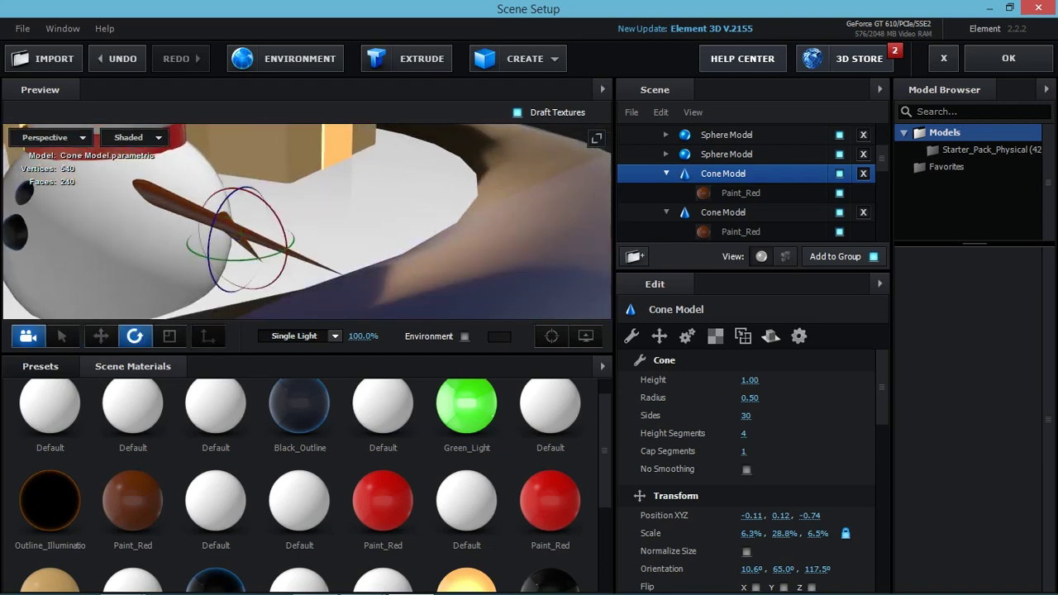
pyautogui.press('w')
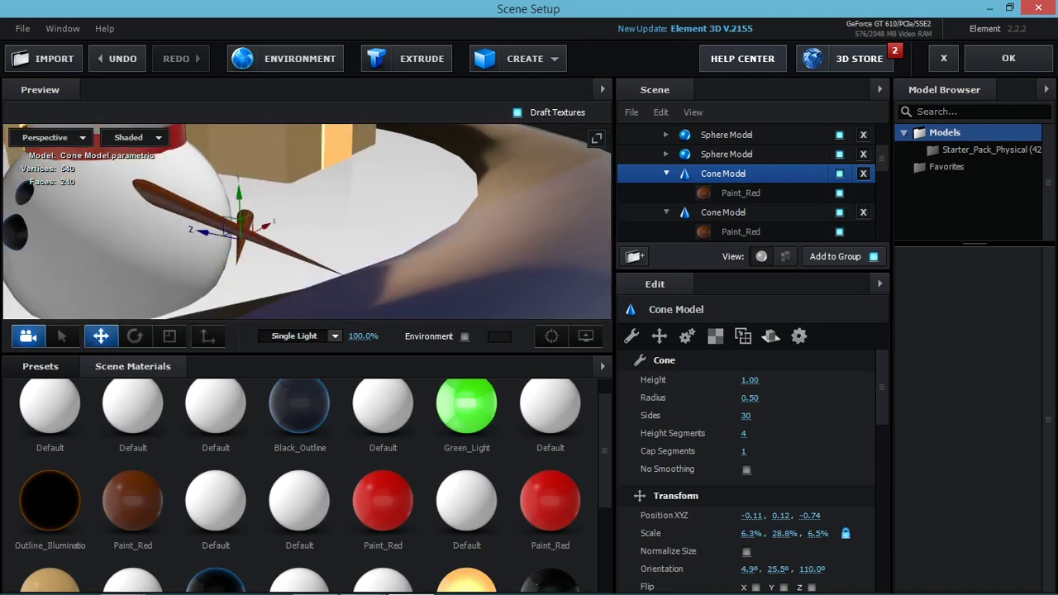
pyautogui.moveTo(243, 236); pyautogui.dragTo(215, 240)
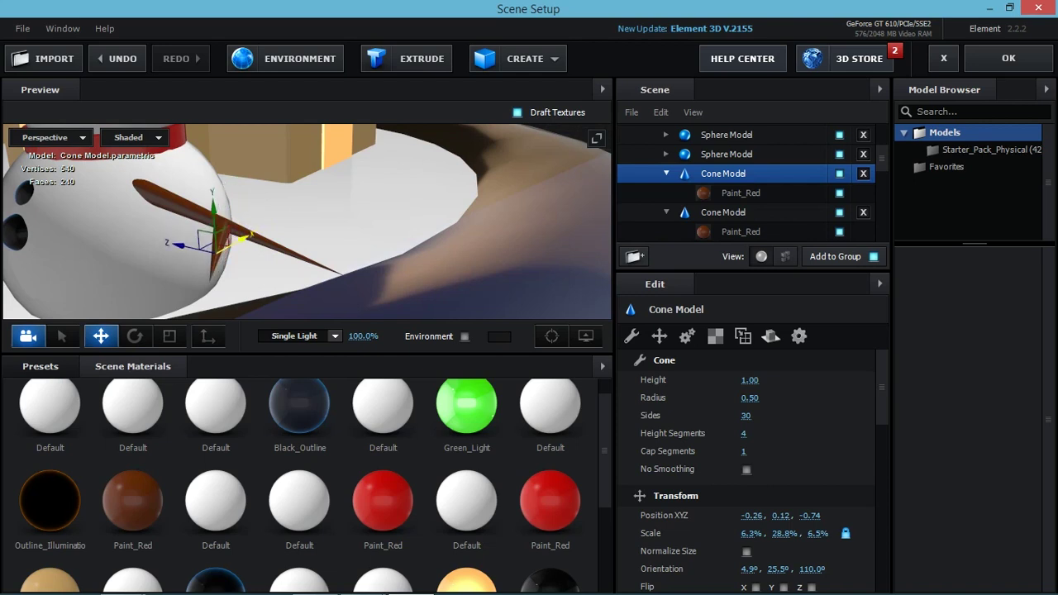
pyautogui.press('r')
pyautogui.moveTo(464, 247); pyautogui.dragTo(446, 240)
pyautogui.press('w')
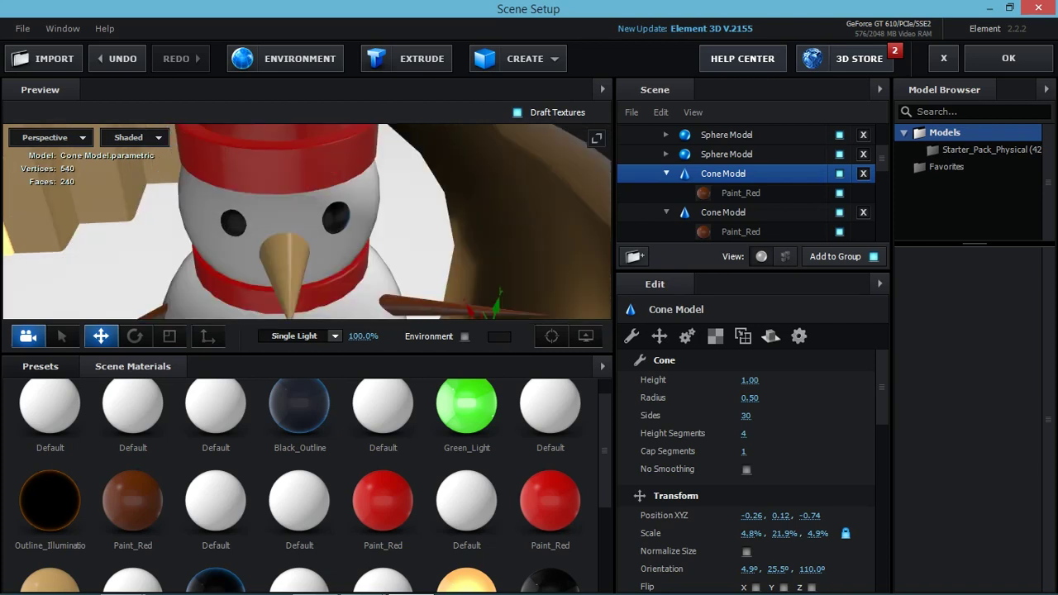
pyautogui.moveTo(460, 250); pyautogui.dragTo(464, 258)
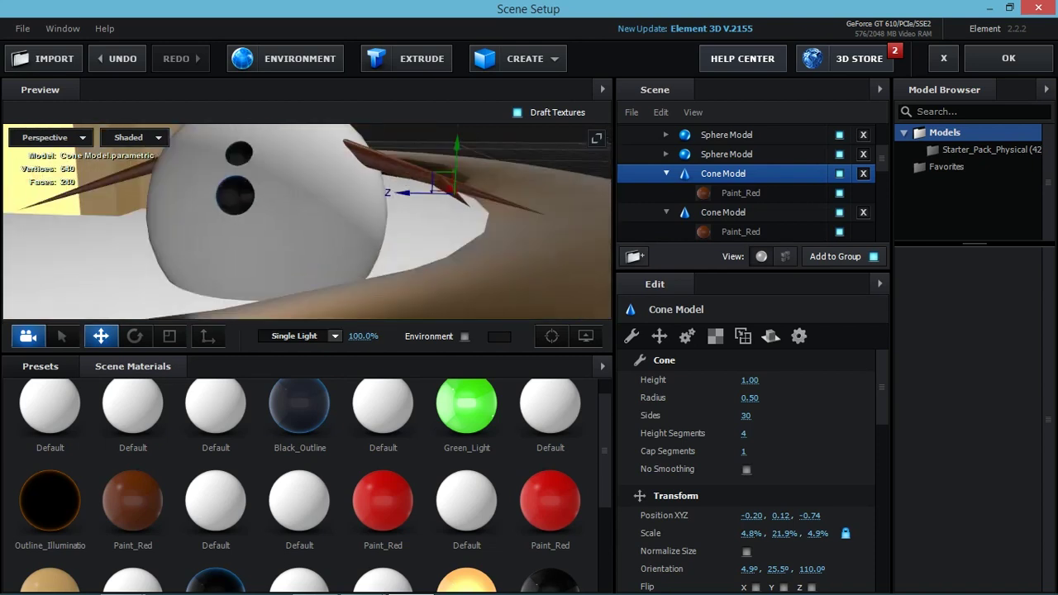
# Move the cone arm across to the snowman's other side, ending at Y 0.13.
pyautogui.moveTo(504, 222); pyautogui.dragTo(166, 213)
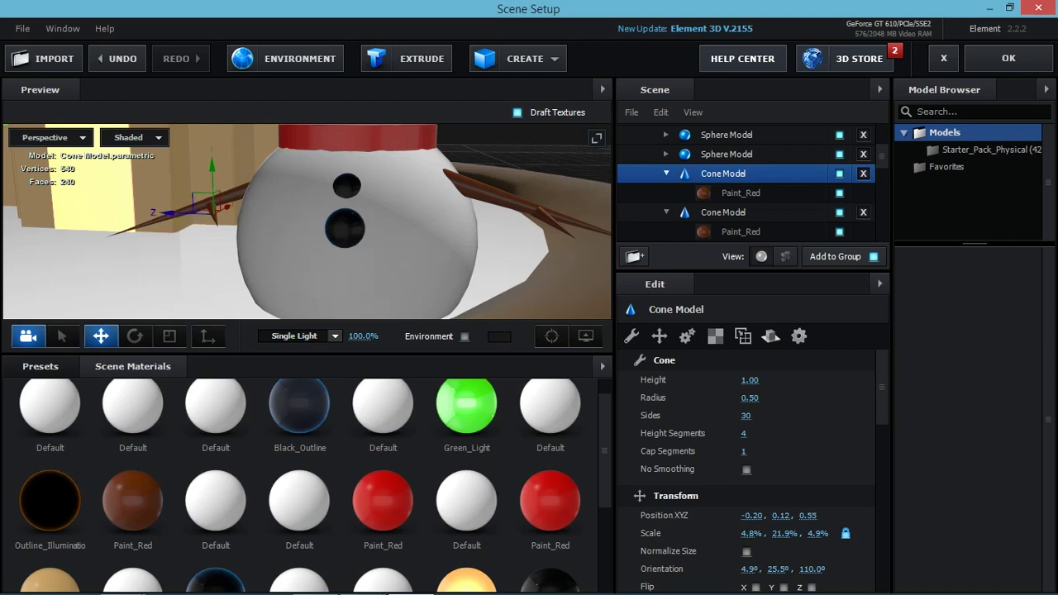
pyautogui.press('e')
pyautogui.press('w')
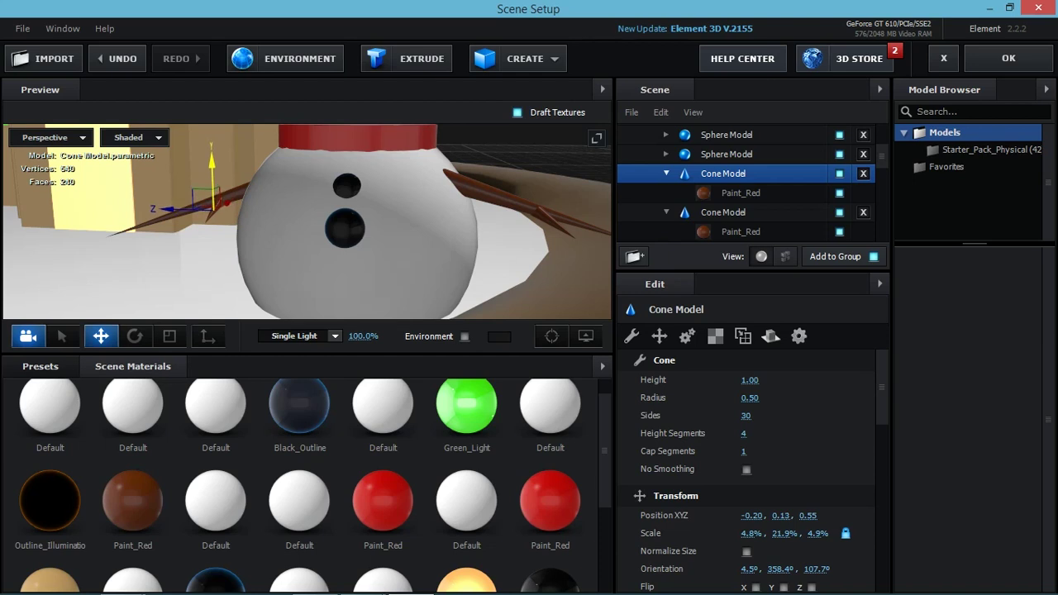
pyautogui.scroll(-10, 306, 221)
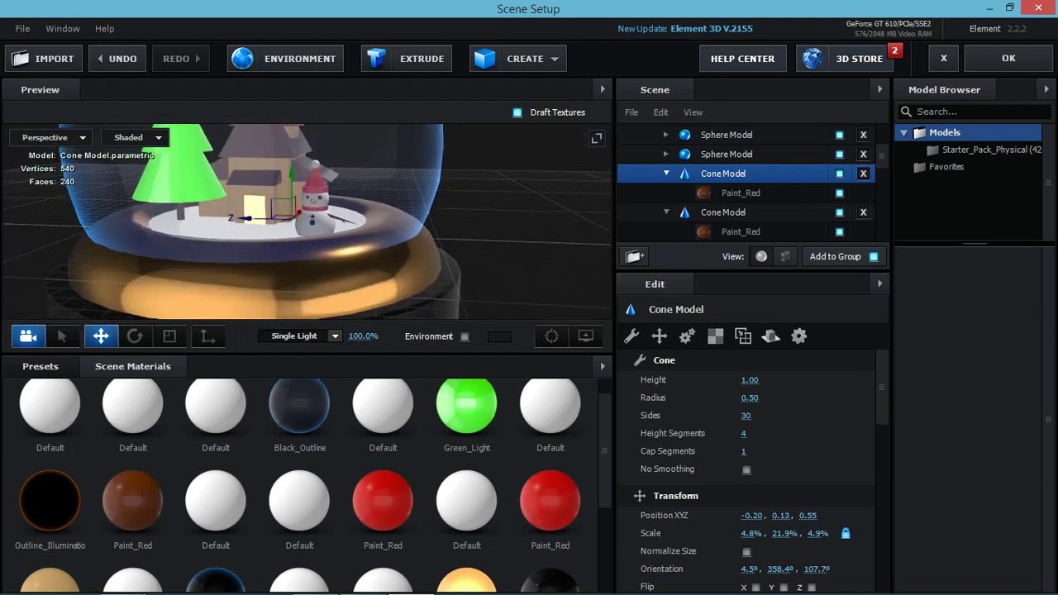
pyautogui.scroll(-3, 307, 221)
pyautogui.scroll(-2, 307, 222)
pyautogui.scroll(-2, 307, 222)
pyautogui.scroll(-2, 307, 222)
pyautogui.moveTo(307, 222)
pyautogui.mouseDown()
pyautogui.moveTo(307, 265)
pyautogui.moveTo(306, 249)
pyautogui.mouseUp()
# Name the snowman and house group folders 'snowman' and 'house'.
pyautogui.click(281, 232)
pyautogui.click(298, 219)
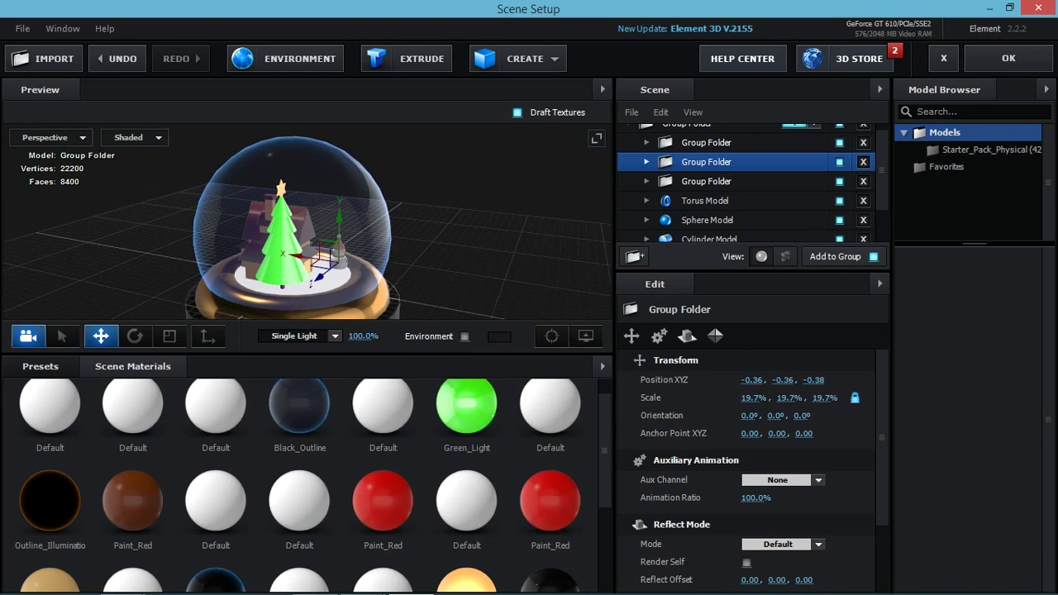
pyautogui.press('F2')
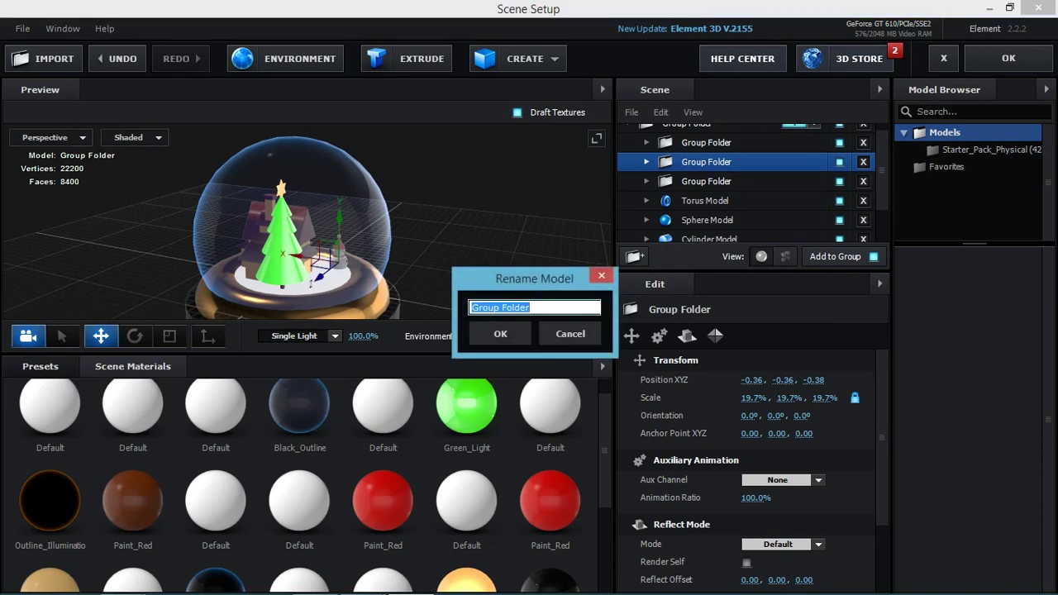
pyautogui.write('snowman')
pyautogui.press('Return')
pyautogui.click(337, 253)
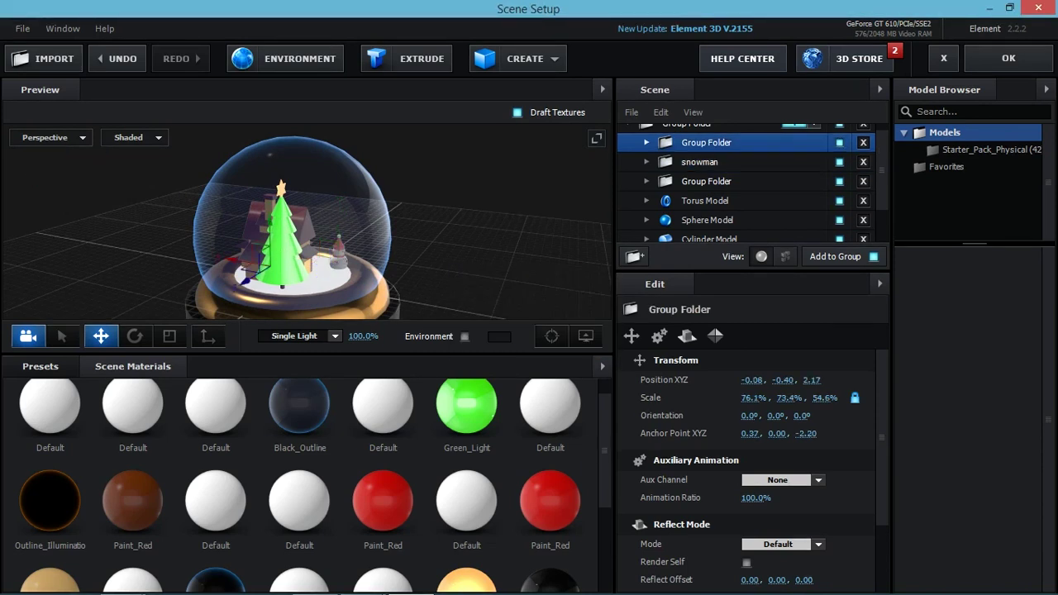
pyautogui.press('F2')
pyautogui.write('house')
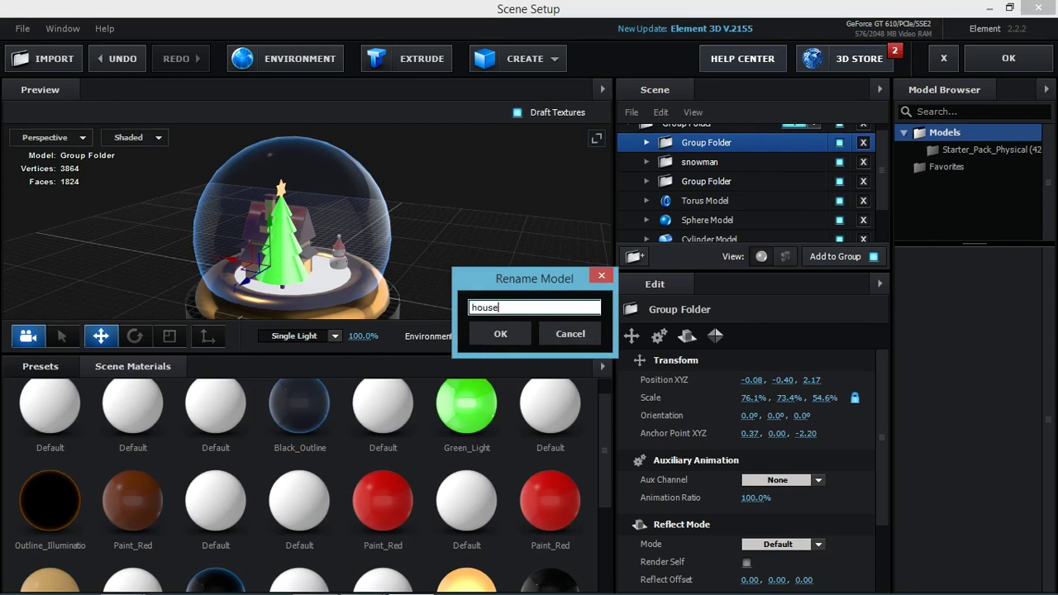
pyautogui.press('Return')
# Rename the tree group 'tree' and its top group 'star', then select the star's cylinders.
pyautogui.click(281, 240)
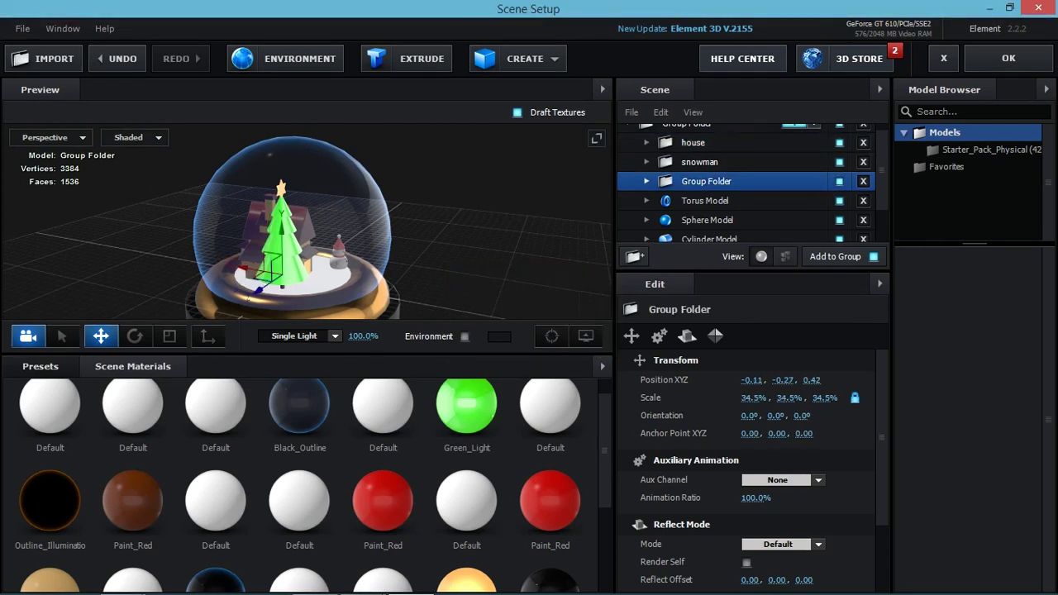
pyautogui.press('F2')
pyautogui.write('tree')
pyautogui.press('Return')
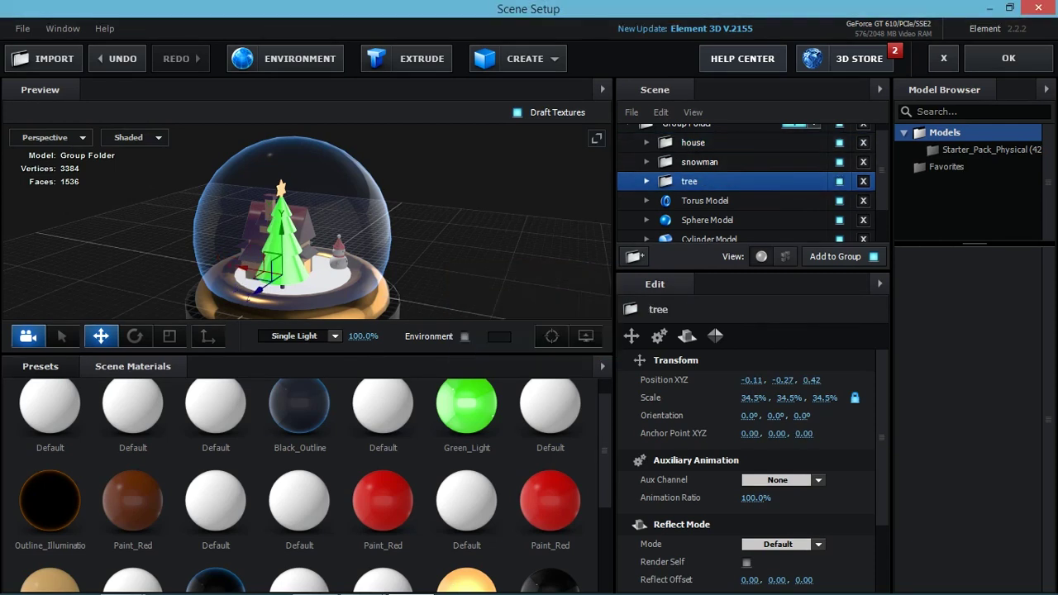
pyautogui.click(647, 191)
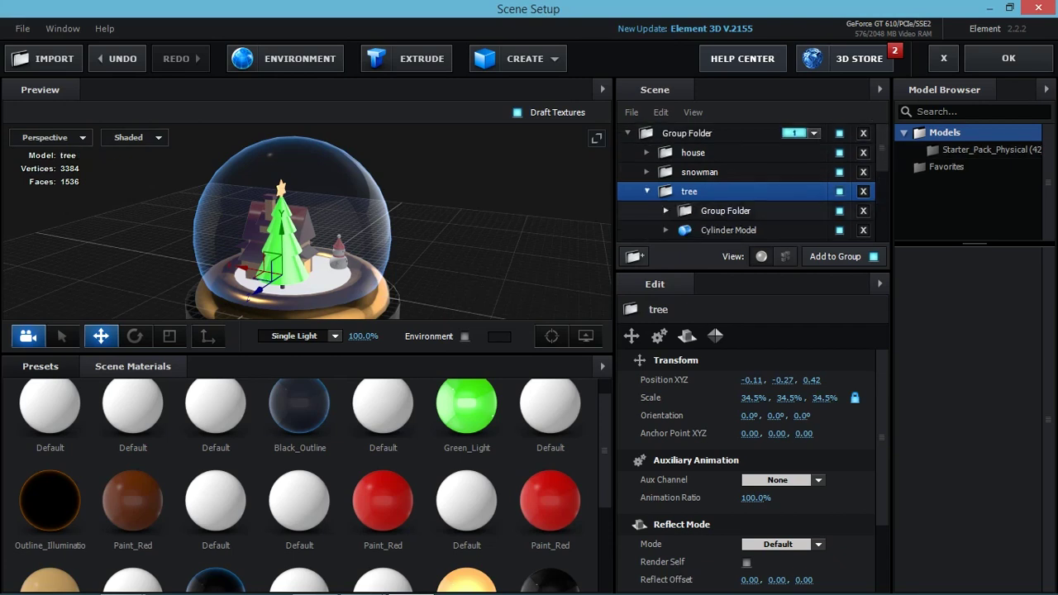
pyautogui.click(726, 211)
pyautogui.press('F2')
pyautogui.write('star')
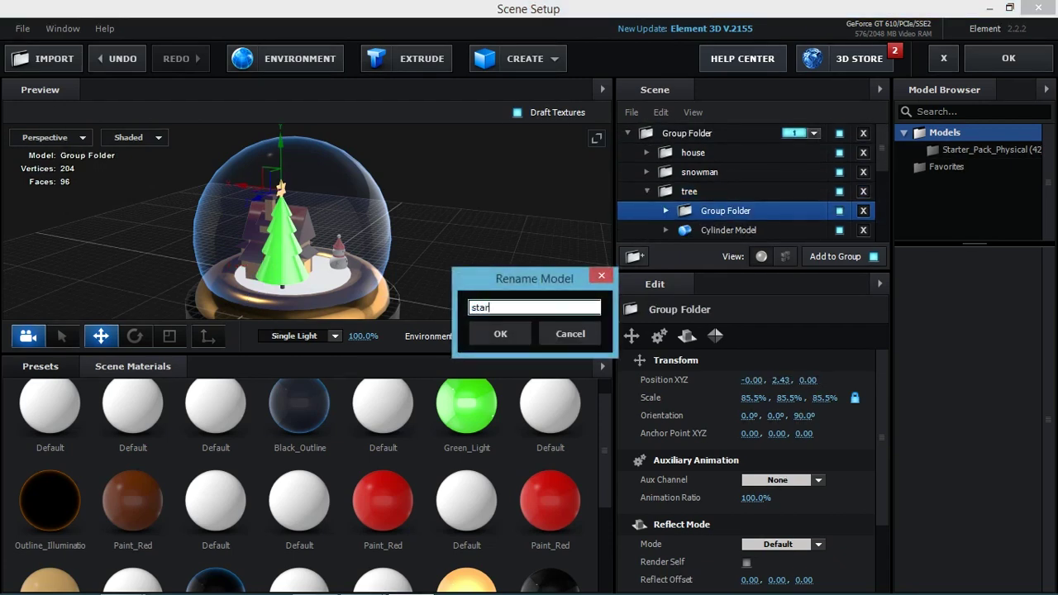
pyautogui.press('Return')
pyautogui.press('Down')
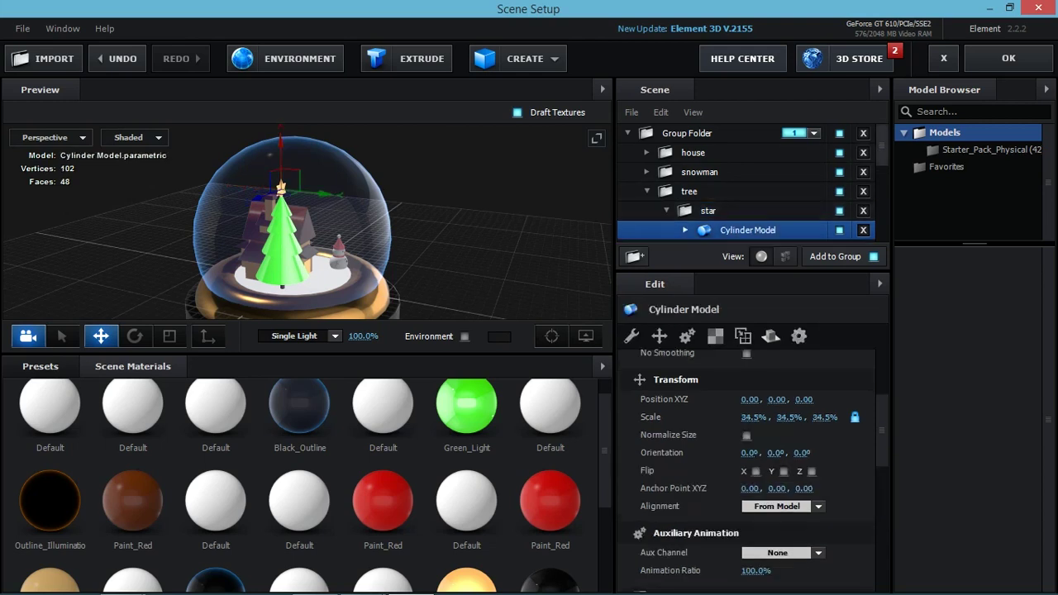
pyautogui.hotkey('shift', 'Down')
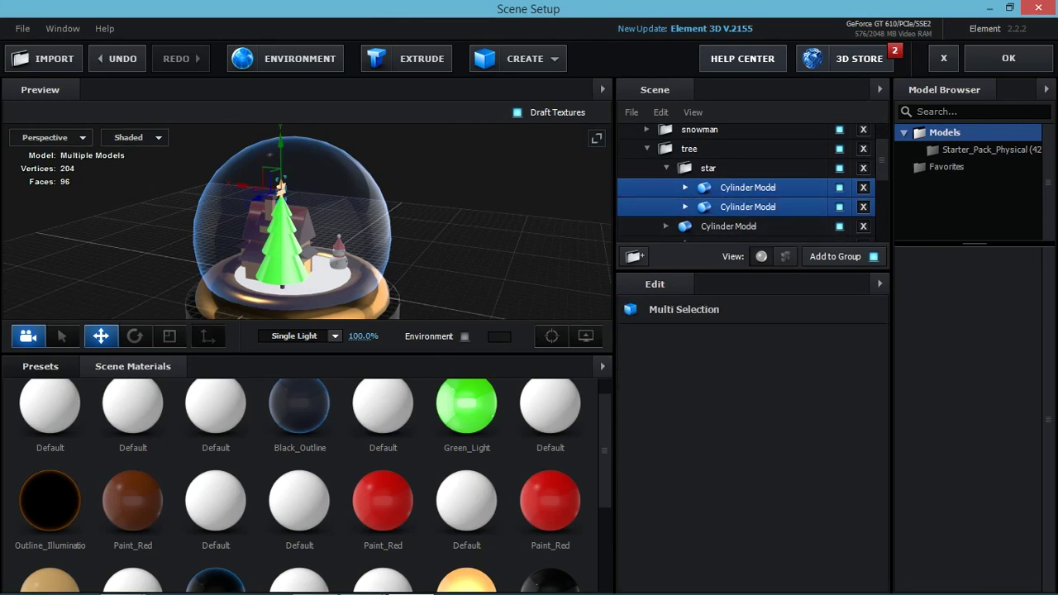
pyautogui.keyDown('ctrl'); pyautogui.click(748, 226); pyautogui.keyUp('ctrl')
pyautogui.scroll(1, 281, 214)
pyautogui.scroll(2, 282, 215)
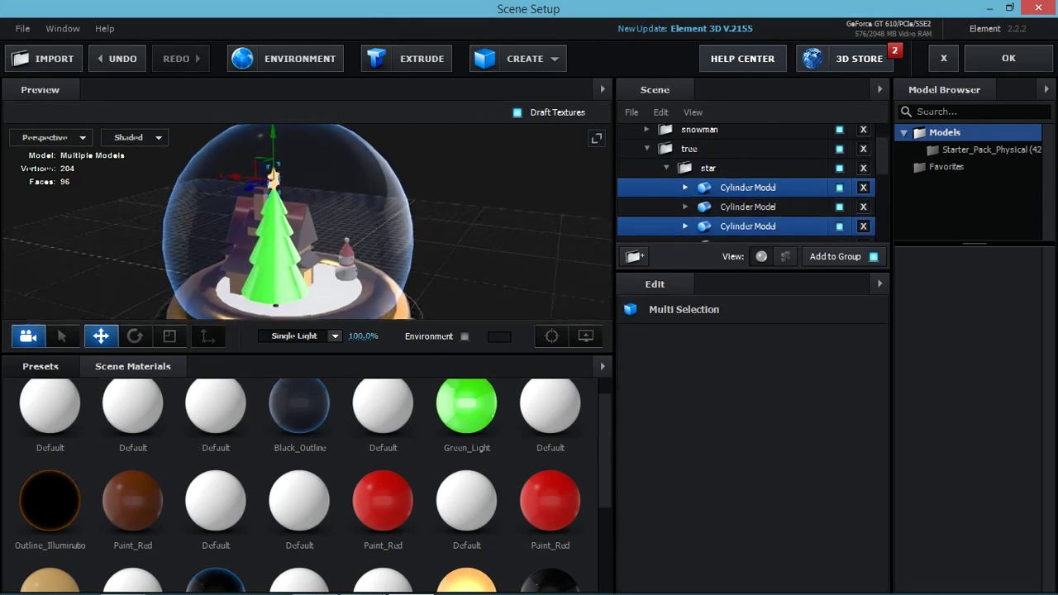
pyautogui.scroll(2, 281, 214)
pyautogui.scroll(2, 281, 215)
pyautogui.press('e')
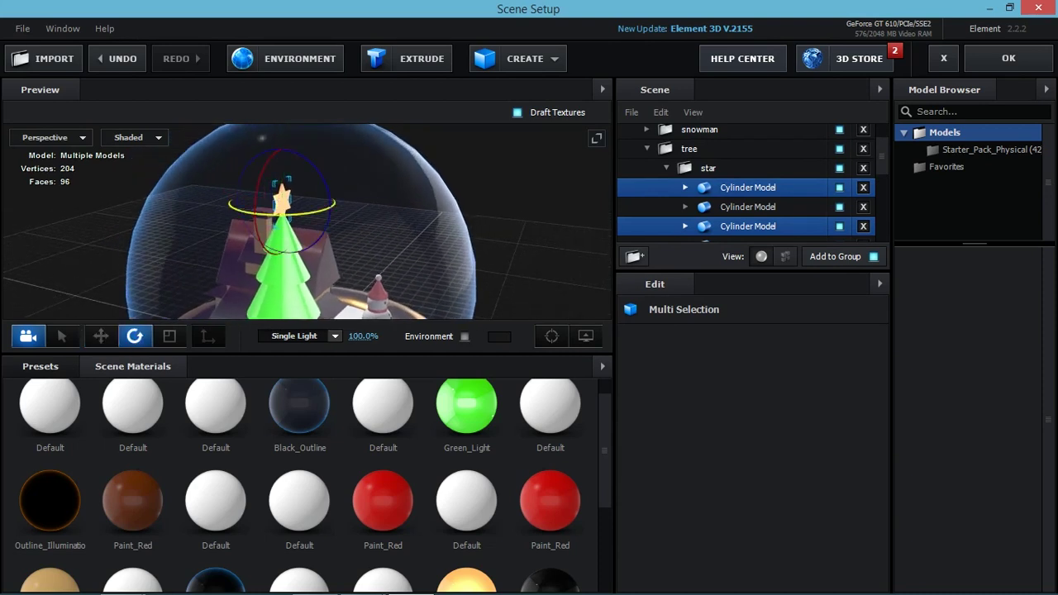
pyautogui.moveTo(330, 165)
pyautogui.mouseDown()
pyautogui.moveTo(331, 281)
pyautogui.moveTo(356, 310)
pyautogui.mouseUp()
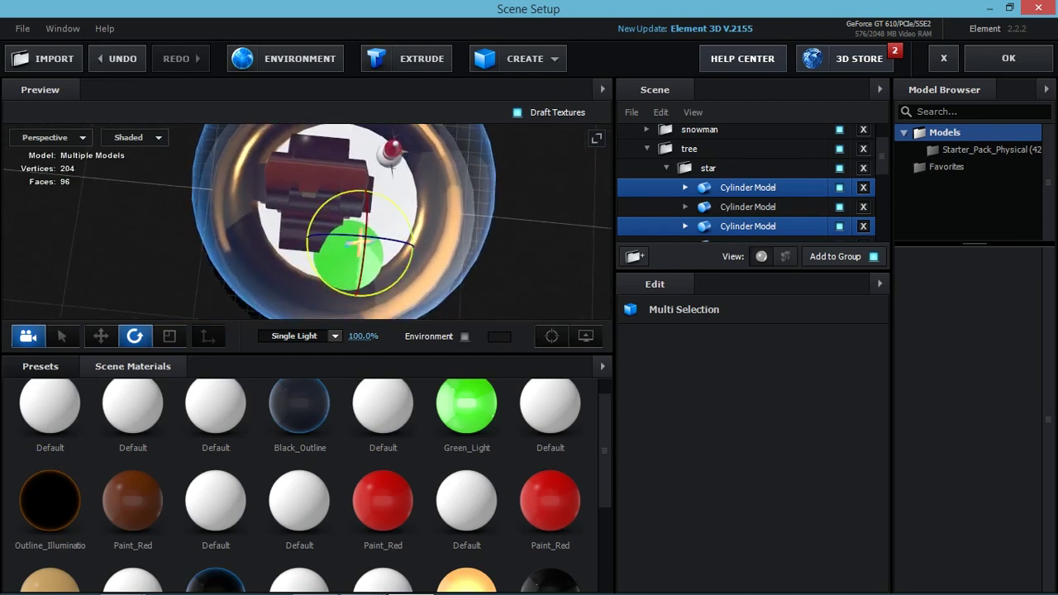
pyautogui.moveTo(355, 310); pyautogui.dragTo(347, 174)
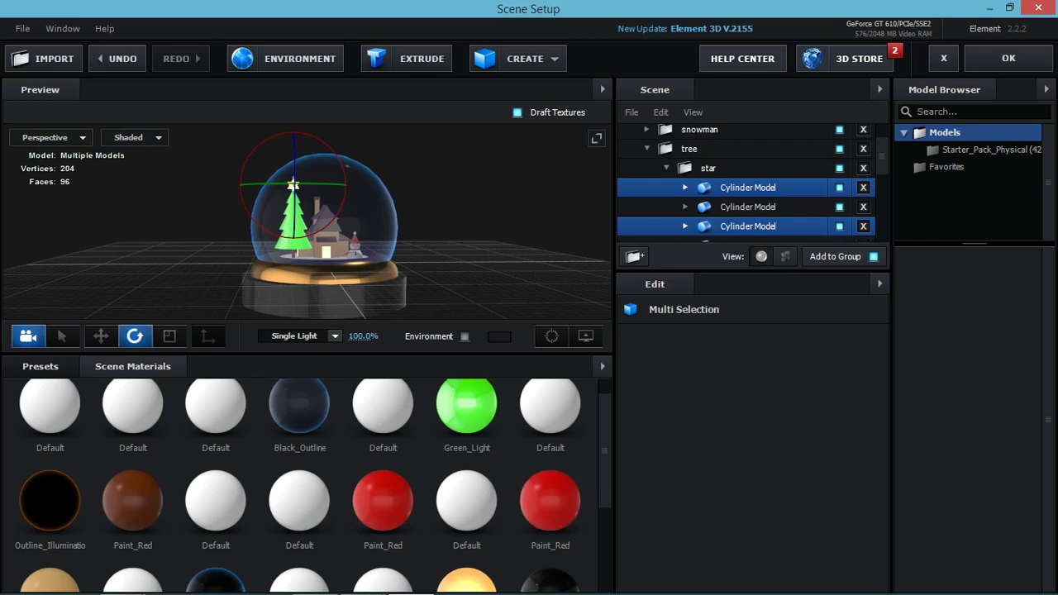
pyautogui.click(709, 168)
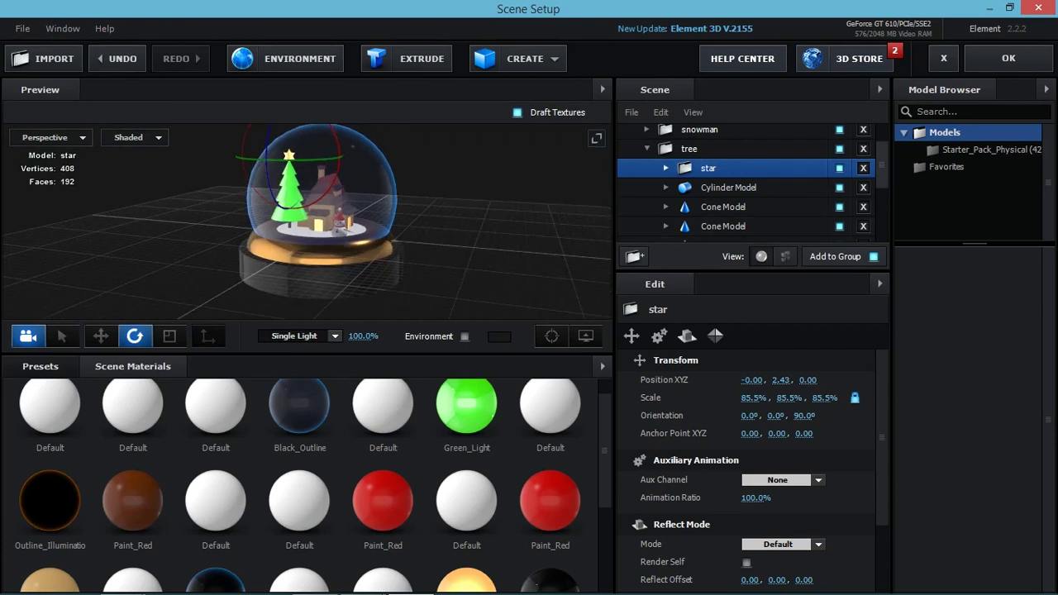
# Set Aux Channels on the scene groups: house Channel 1, tree Channel 3, plus the snowman.
pyautogui.scroll(-3, 745, 182)
pyautogui.scroll(3, 744, 182)
pyautogui.scroll(1, 744, 182)
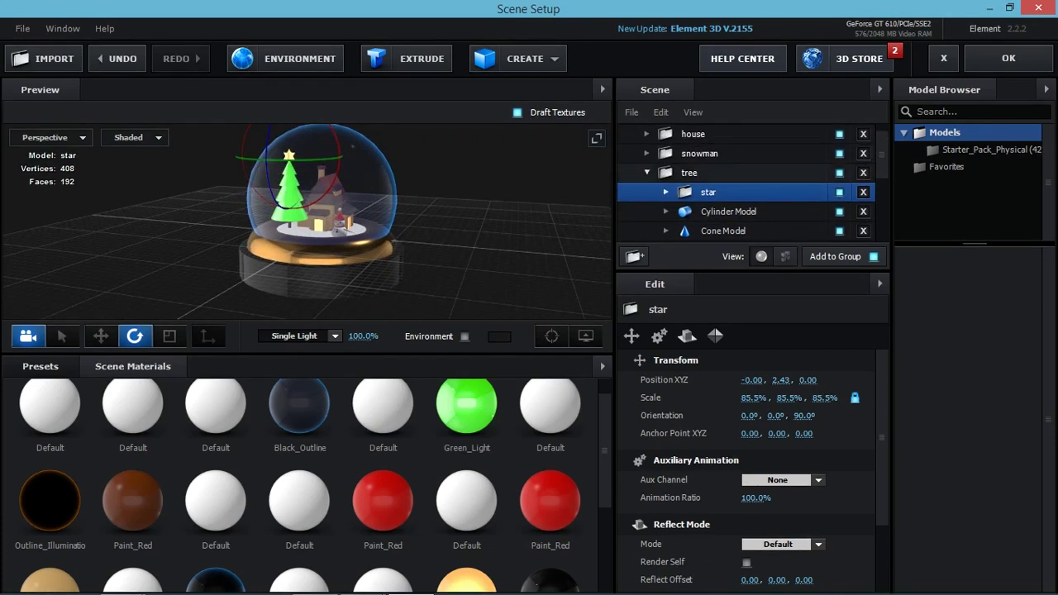
pyautogui.click(647, 172)
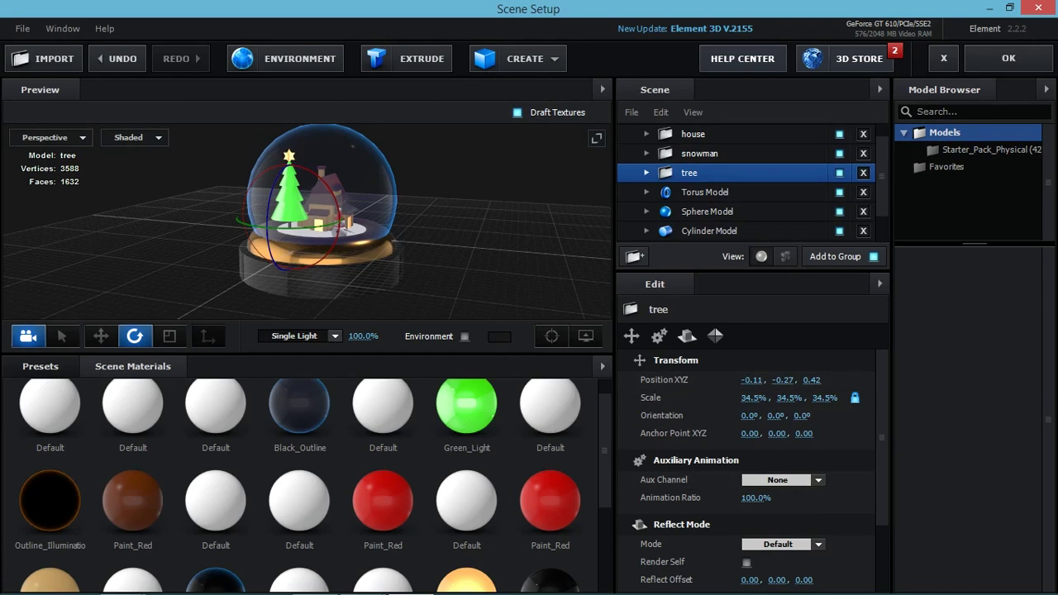
pyautogui.click(819, 480)
pyautogui.click(819, 479)
pyautogui.click(789, 309)
pyautogui.click(700, 172)
pyautogui.click(818, 480)
pyautogui.click(788, 343)
pyautogui.click(689, 191)
pyautogui.click(819, 480)
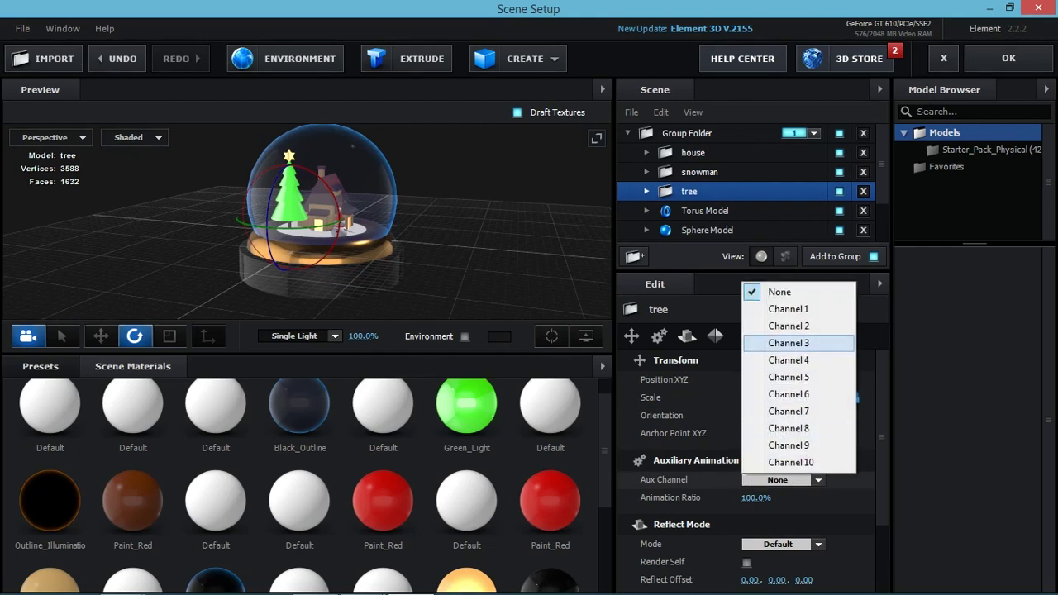
pyautogui.click(788, 343)
# Create a new group folder and move the torus, sphere and both cylinders into it.
pyautogui.scroll(-2, 744, 182)
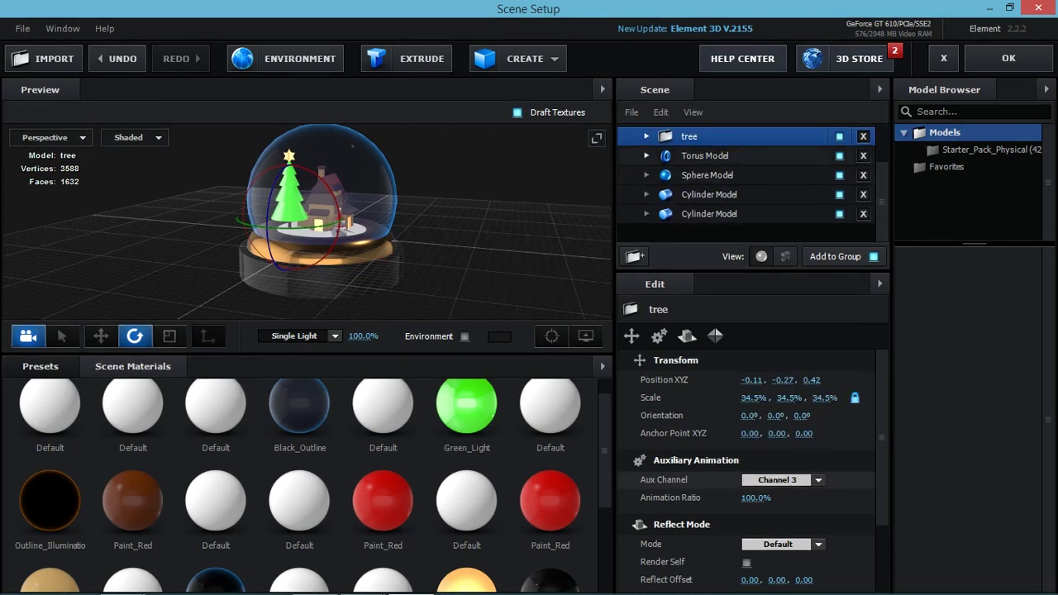
pyautogui.click(705, 156)
pyautogui.keyDown('ctrl'); pyautogui.click(710, 214); pyautogui.keyUp('ctrl')
pyautogui.keyDown('ctrl'); pyautogui.click(710, 194); pyautogui.keyUp('ctrl')
pyautogui.keyDown('ctrl'); pyautogui.click(707, 175); pyautogui.keyUp('ctrl')
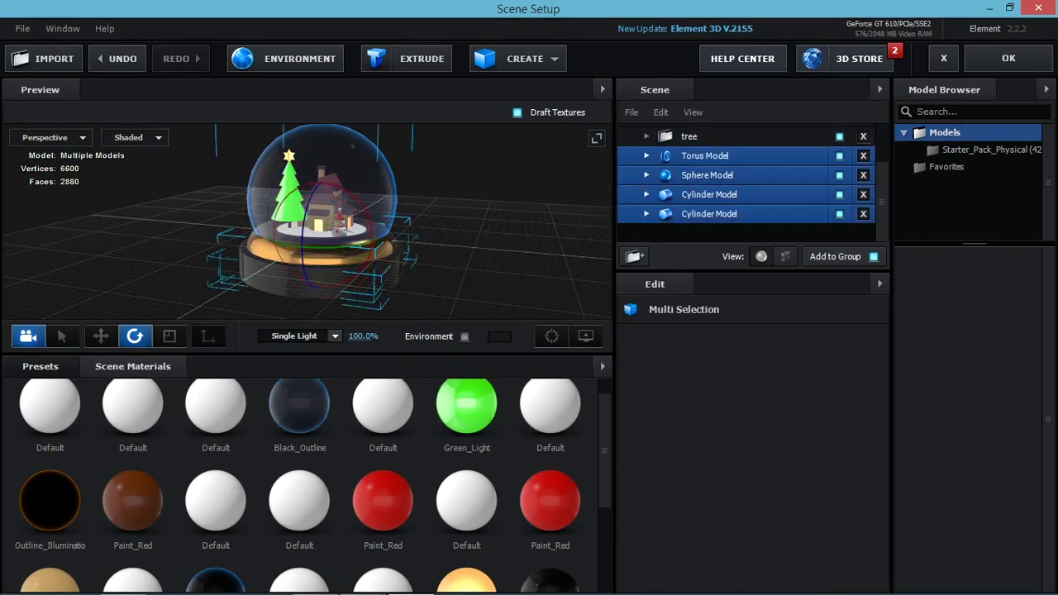
pyautogui.click(634, 256)
pyautogui.scroll(-3, 744, 182)
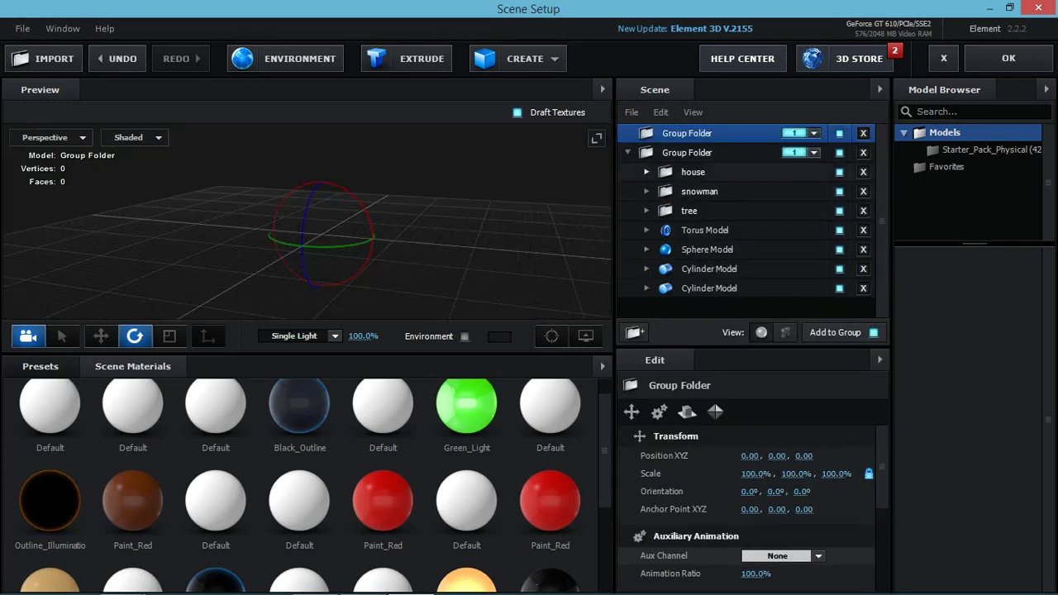
pyautogui.moveTo(703, 153); pyautogui.dragTo(716, 211)
pyautogui.click(705, 229)
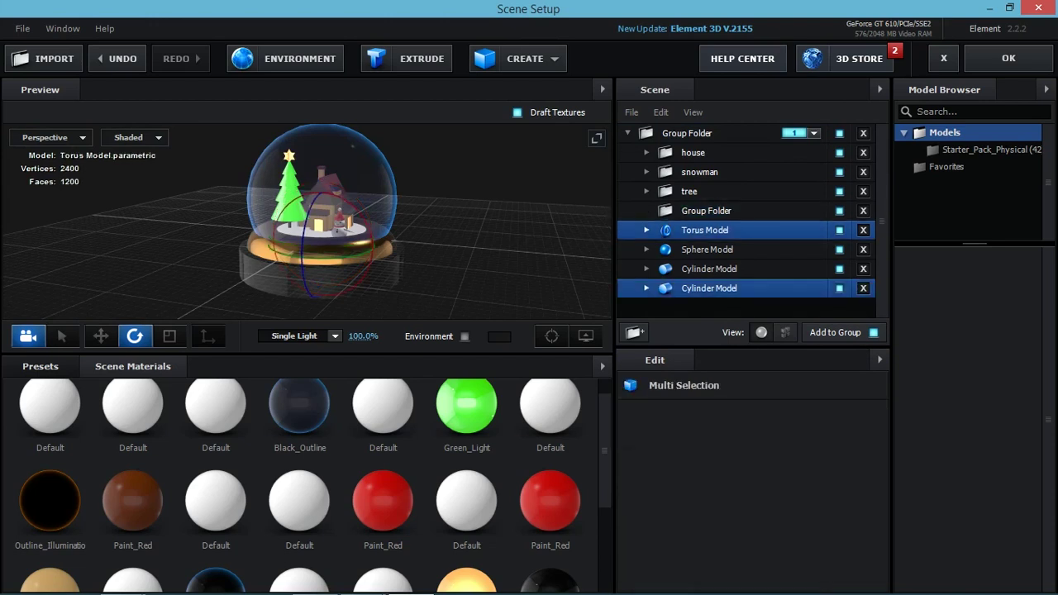
pyautogui.keyDown('shift'); pyautogui.click(710, 288); pyautogui.keyUp('shift')
pyautogui.moveTo(709, 288); pyautogui.dragTo(707, 210)
# Rename the nested group 'glass' and assign it to Aux Channel 4.
pyautogui.click(646, 210)
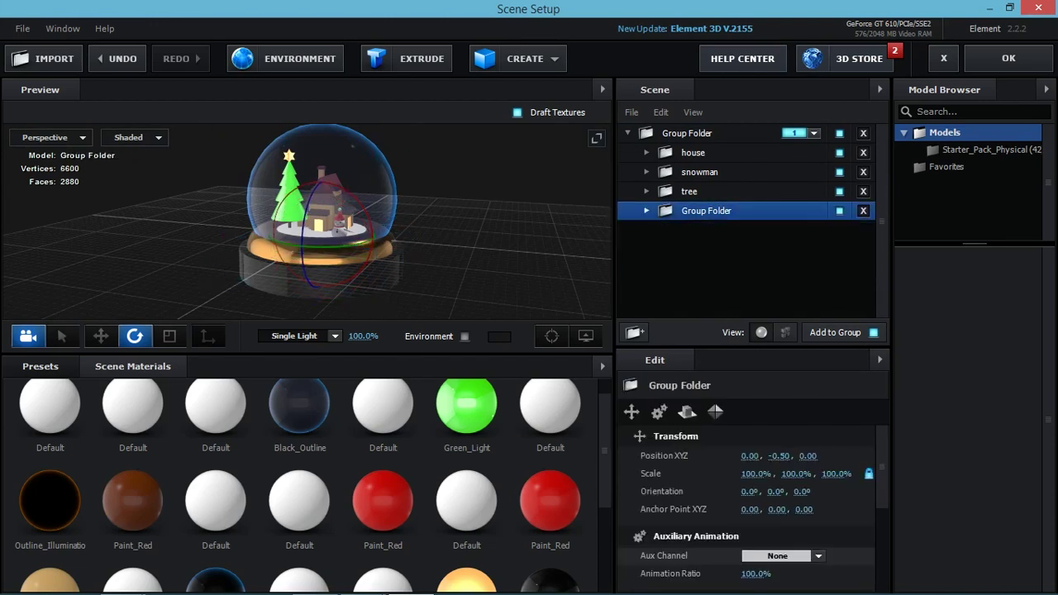
pyautogui.click(839, 210)
pyautogui.click(839, 210)
pyautogui.doubleClick(707, 210)
pyautogui.write('glass')
pyautogui.press('Return')
pyautogui.click(781, 556)
pyautogui.click(788, 436)
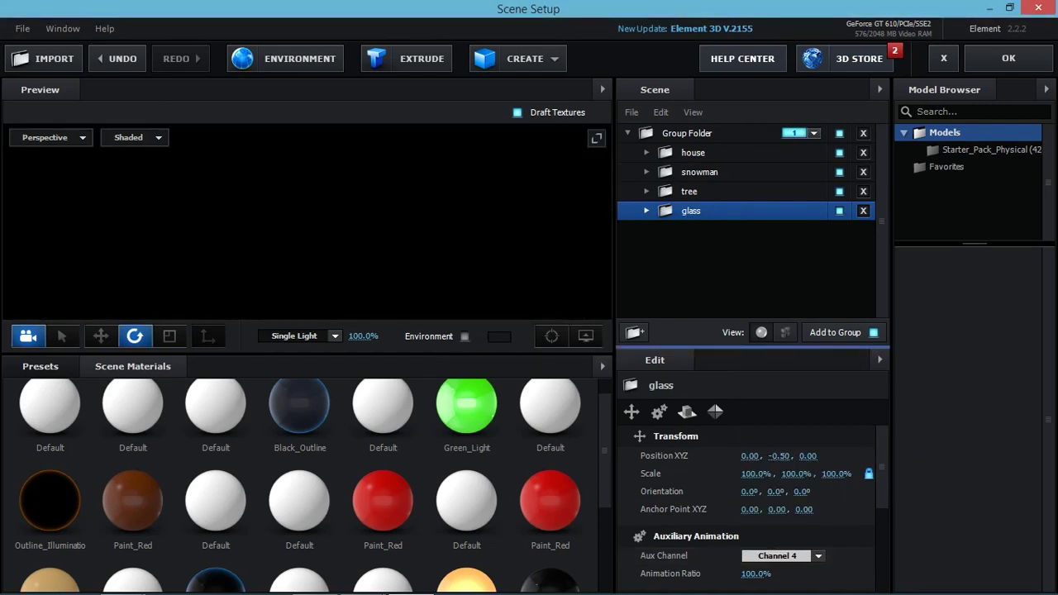
pyautogui.scroll(-3, 753, 480)
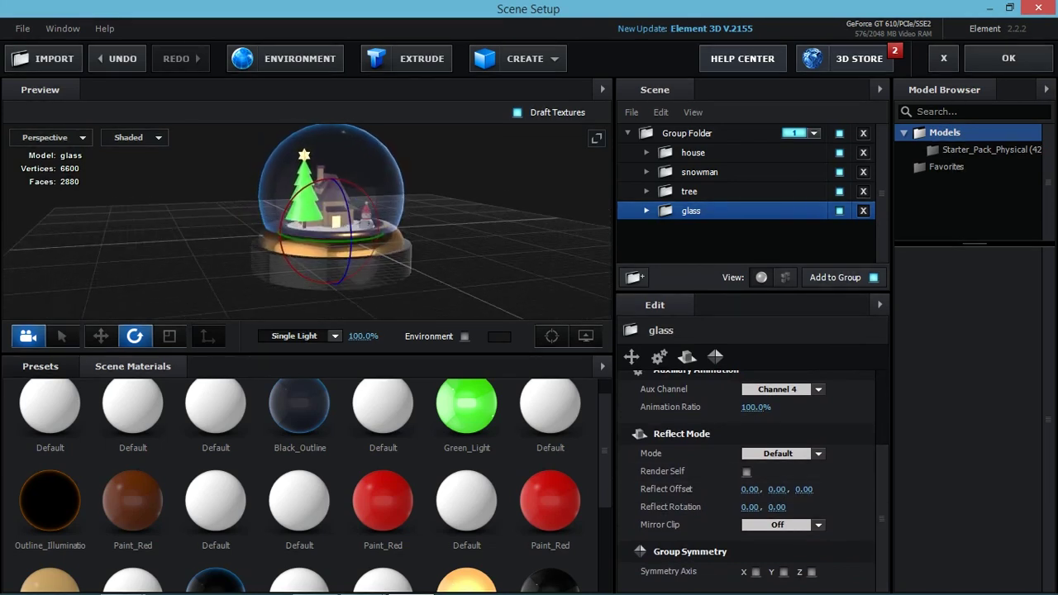
# Try the 360, Stylized, Underwater, Natural and 100 Ambient lighting presets, settling on Spot Blue.
pyautogui.click(299, 335)
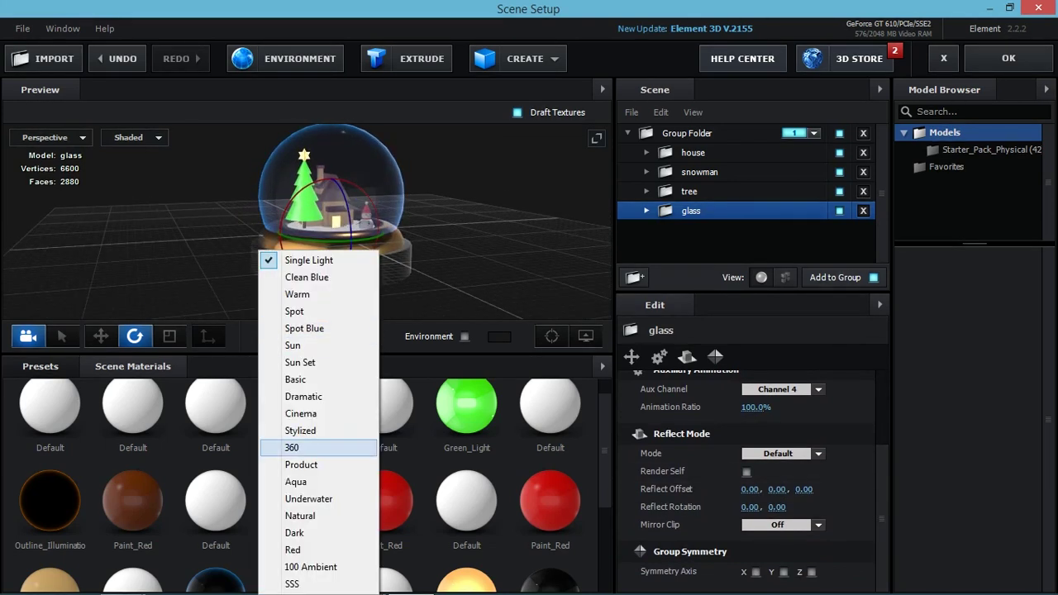
pyautogui.click(296, 444)
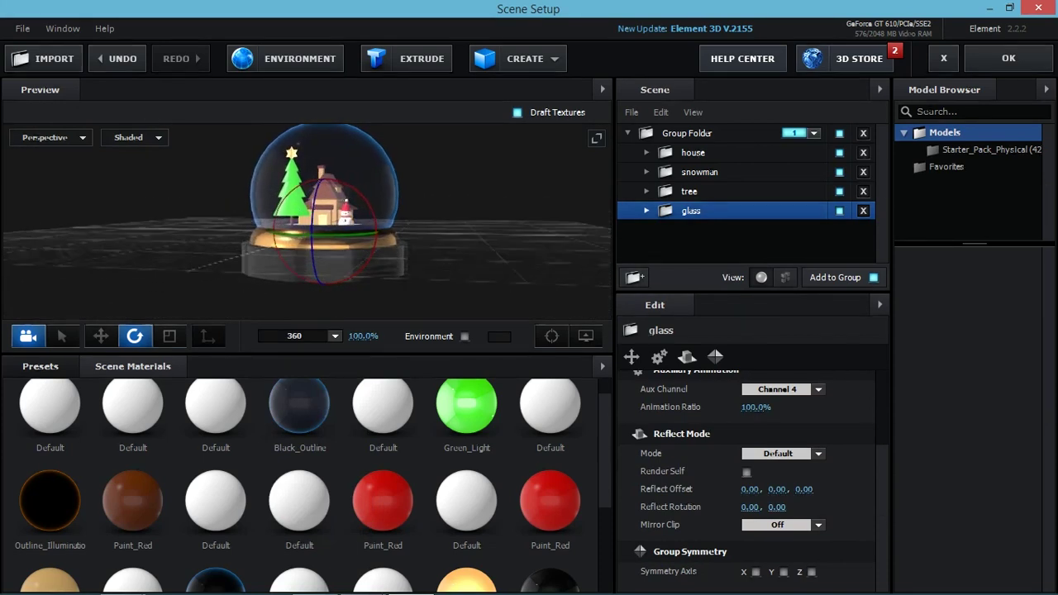
pyautogui.click(299, 334)
pyautogui.click(300, 430)
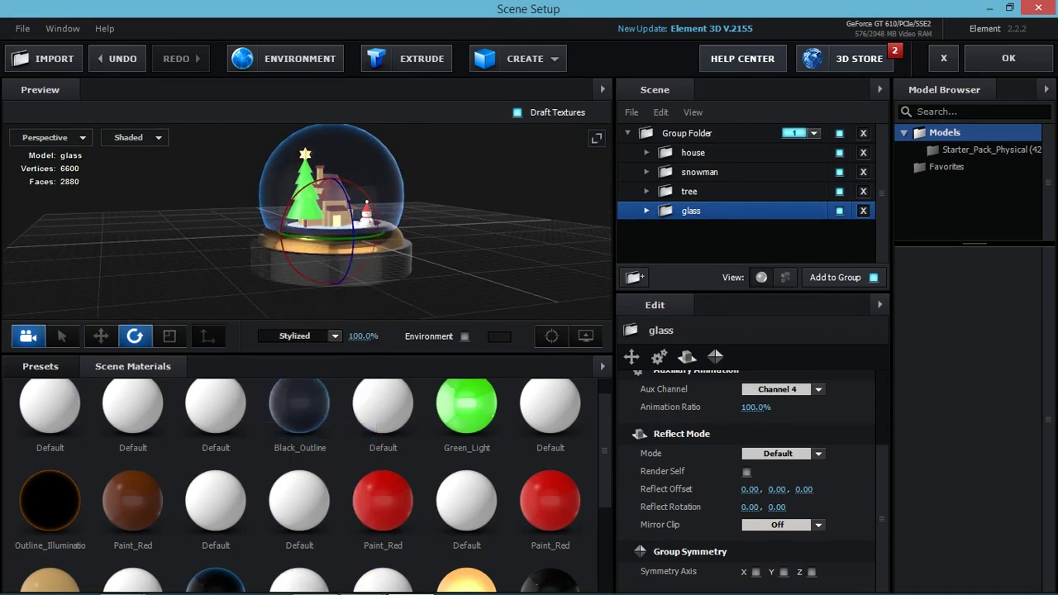
pyautogui.click(300, 336)
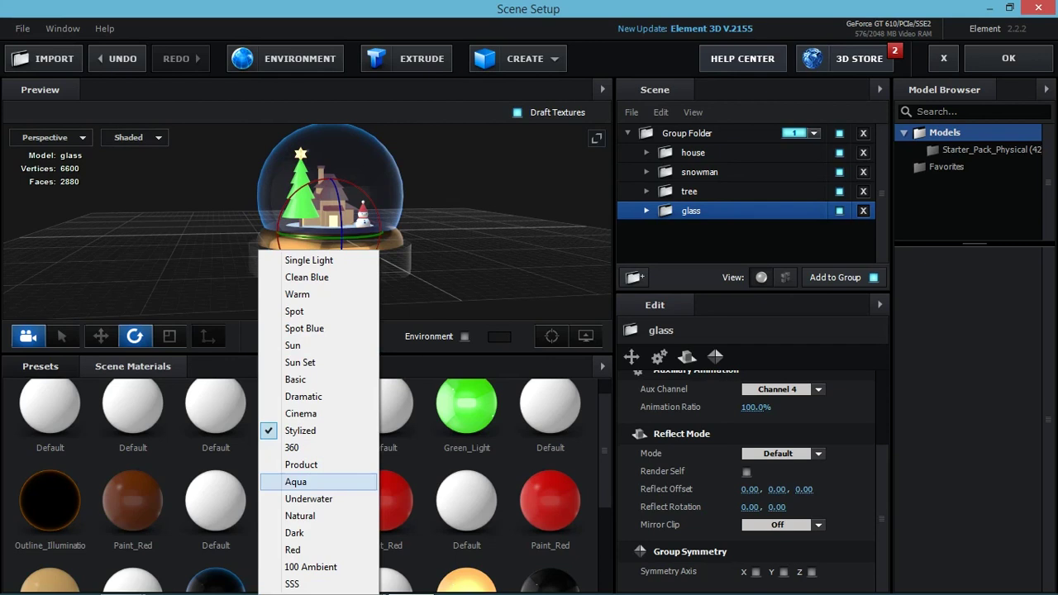
pyautogui.click(297, 499)
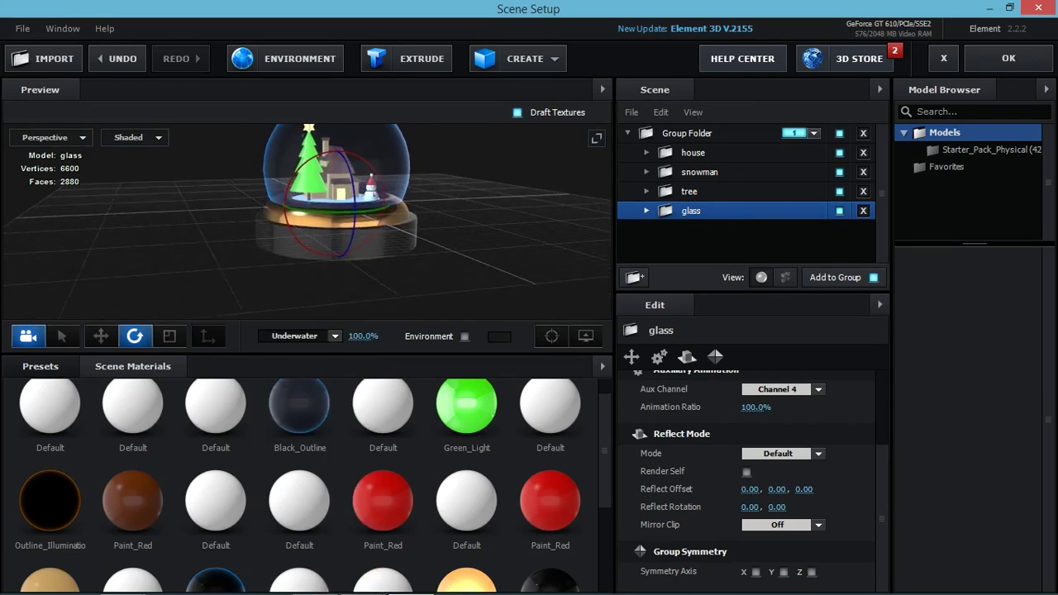
pyautogui.click(300, 336)
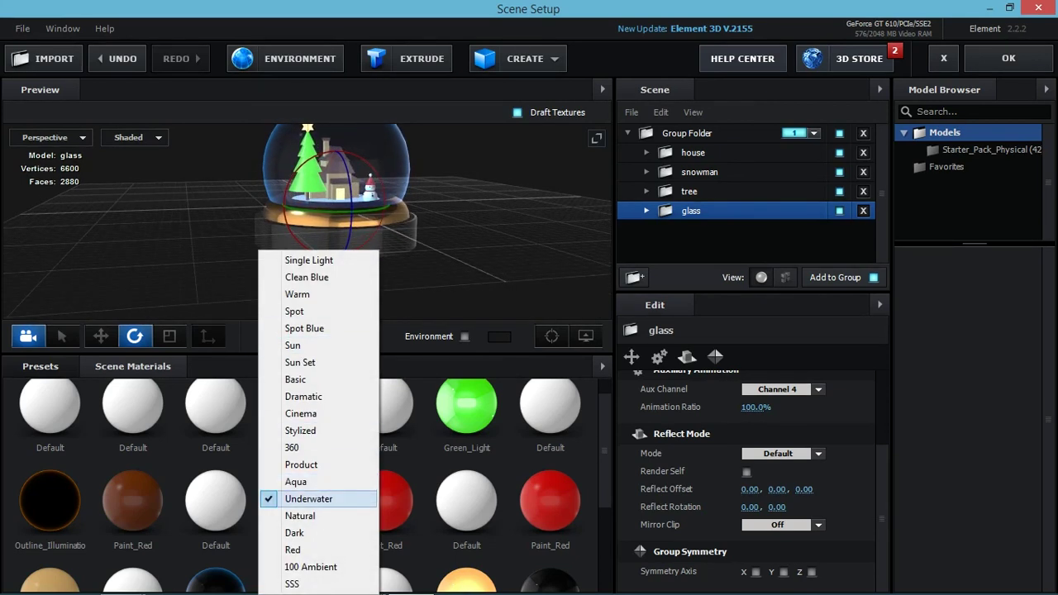
pyautogui.click(300, 516)
pyautogui.click(300, 336)
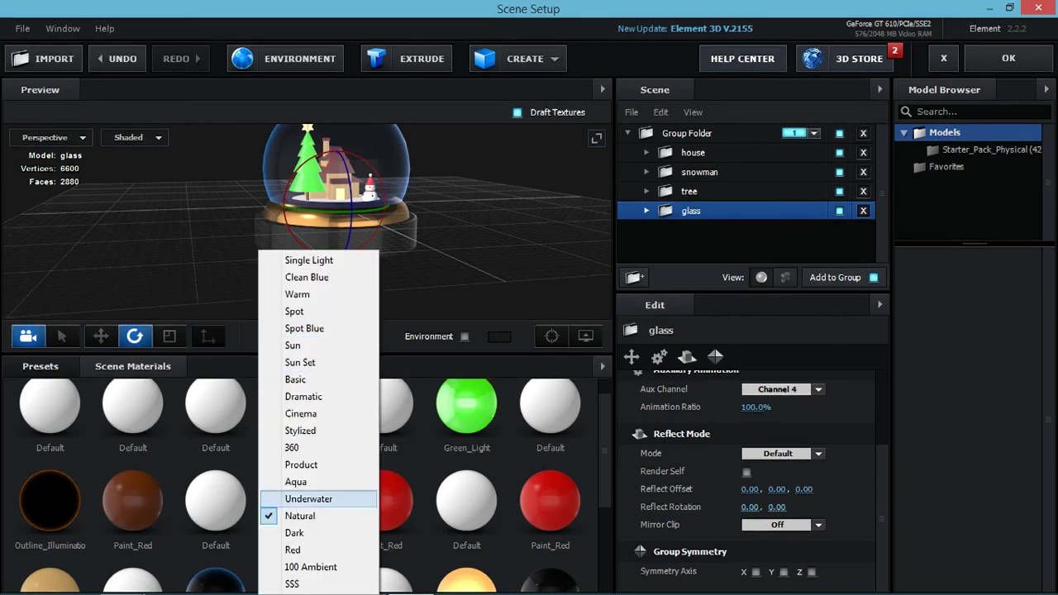
pyautogui.click(311, 568)
pyautogui.click(299, 338)
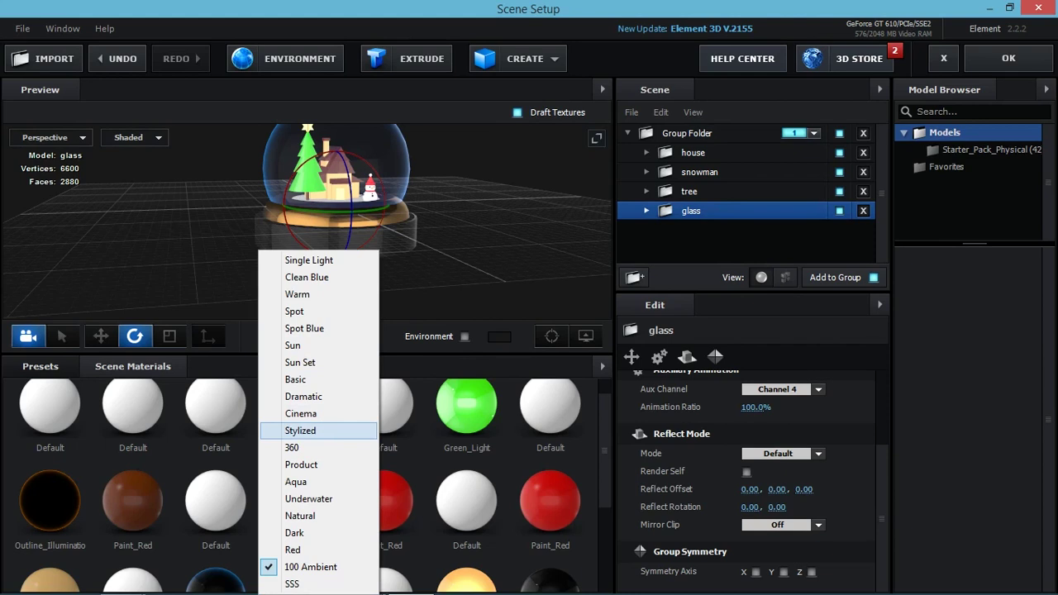
pyautogui.click(304, 329)
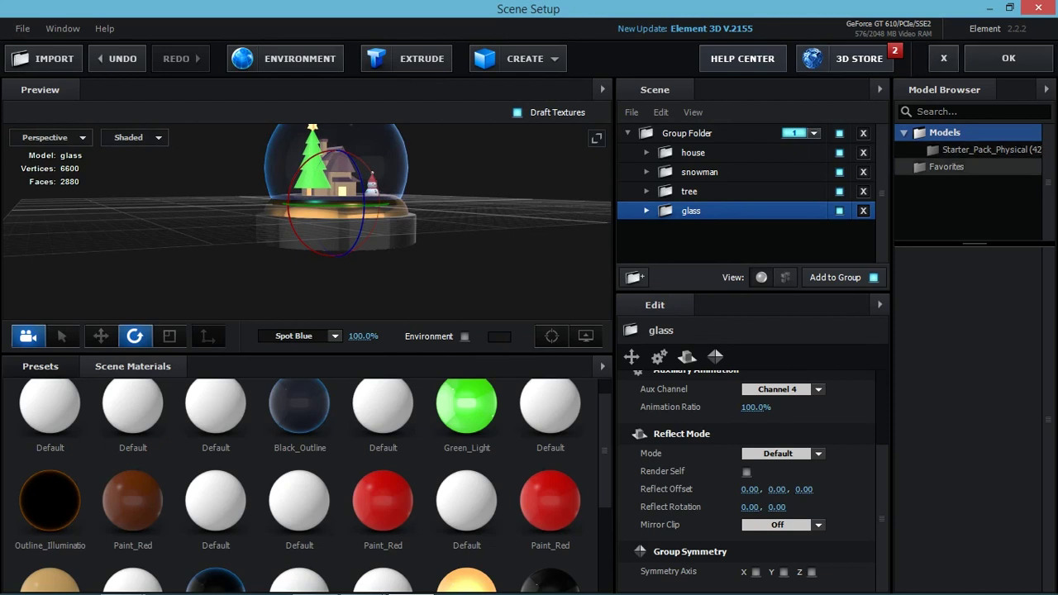
# Browse the models in the Starter_Pack_Physical pack.
pyautogui.click(988, 150)
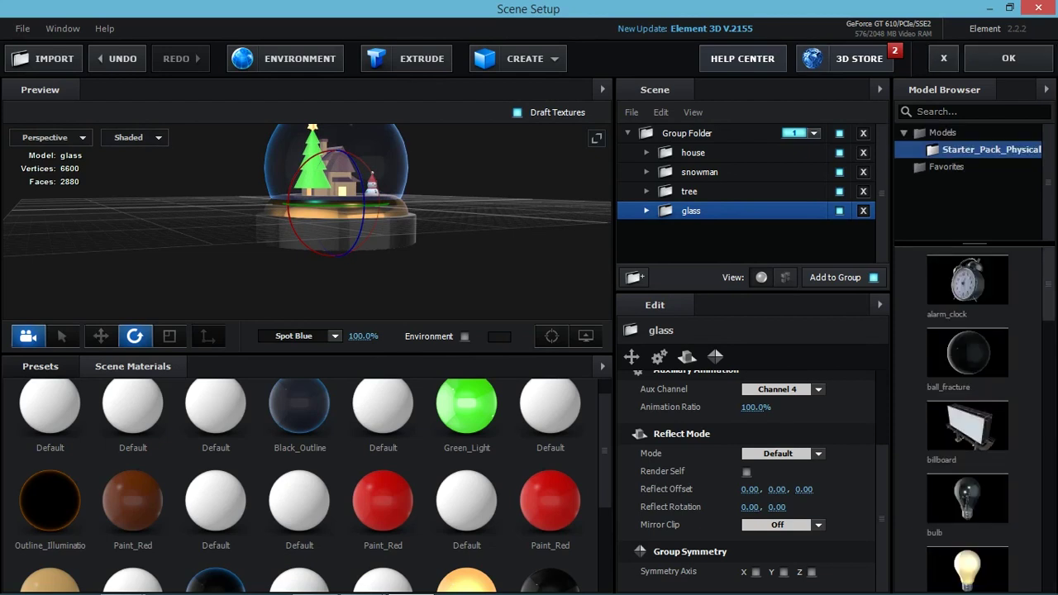
pyautogui.scroll(-1, 967, 420)
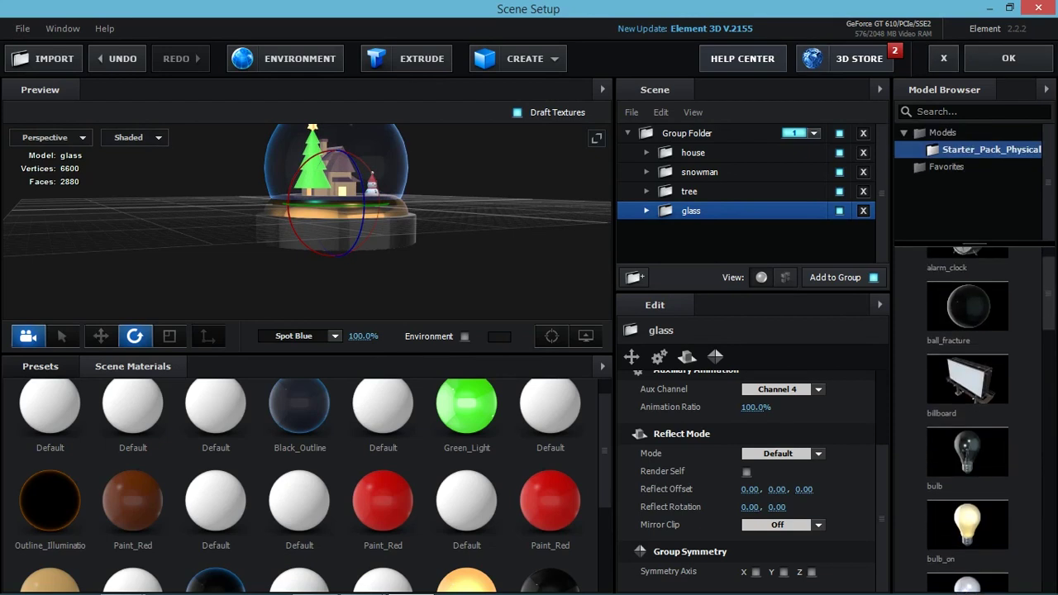
pyautogui.scroll(-2, 968, 420)
pyautogui.scroll(-2, 967, 420)
pyautogui.scroll(-2, 968, 420)
pyautogui.scroll(-2, 967, 420)
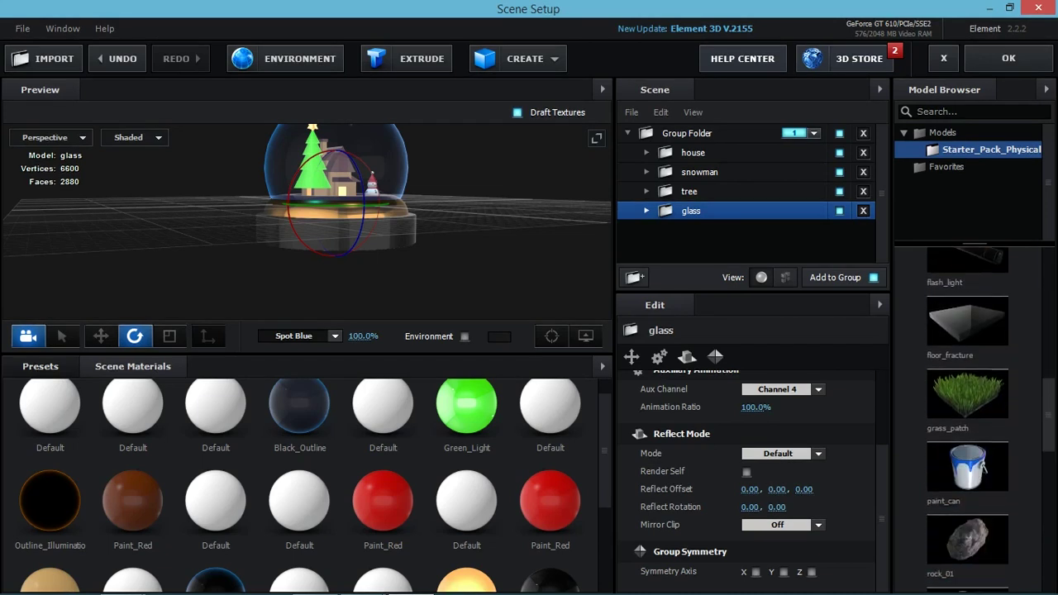
pyautogui.scroll(-2, 967, 421)
pyautogui.scroll(-2, 967, 420)
pyautogui.scroll(-2, 967, 420)
pyautogui.scroll(-2, 967, 420)
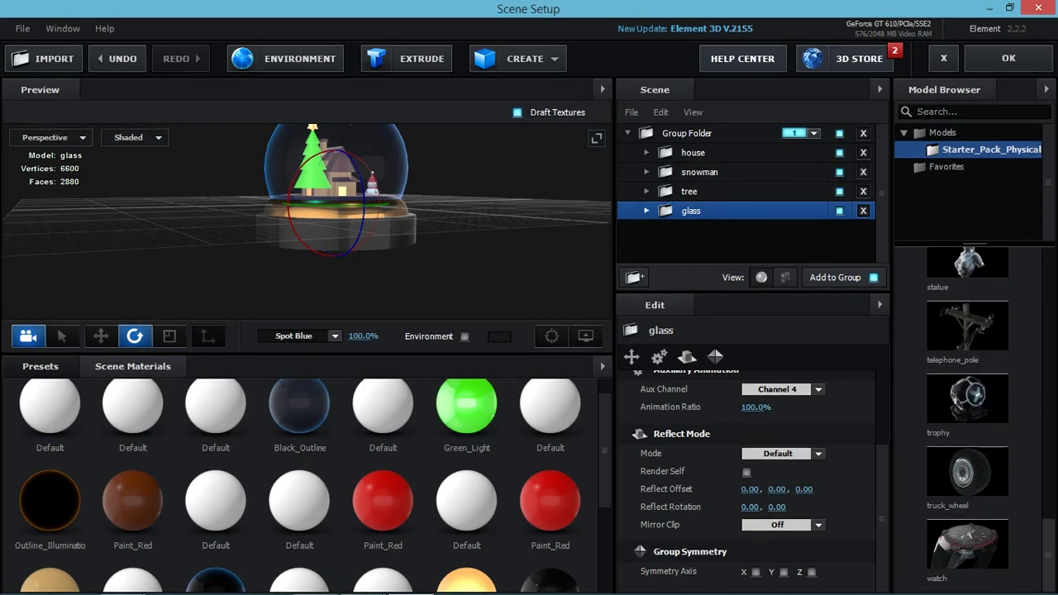
pyautogui.scroll(5, 967, 420)
pyautogui.scroll(5, 967, 420)
pyautogui.scroll(2, 968, 421)
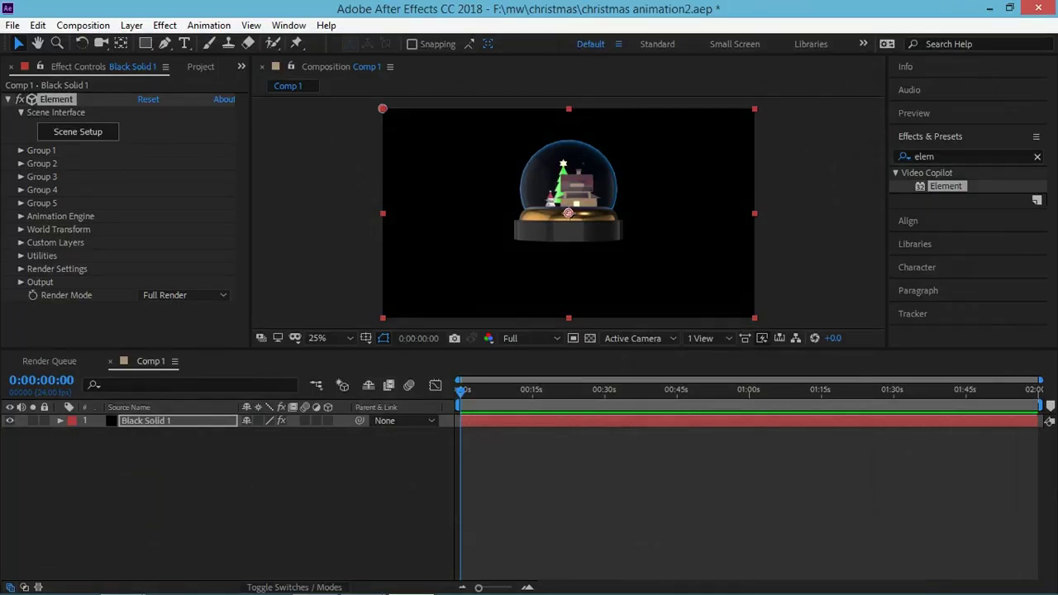
# Back in the composition, deselect Black Solid 1 and dismiss the timeline context menu.
pyautogui.click(661, 496)
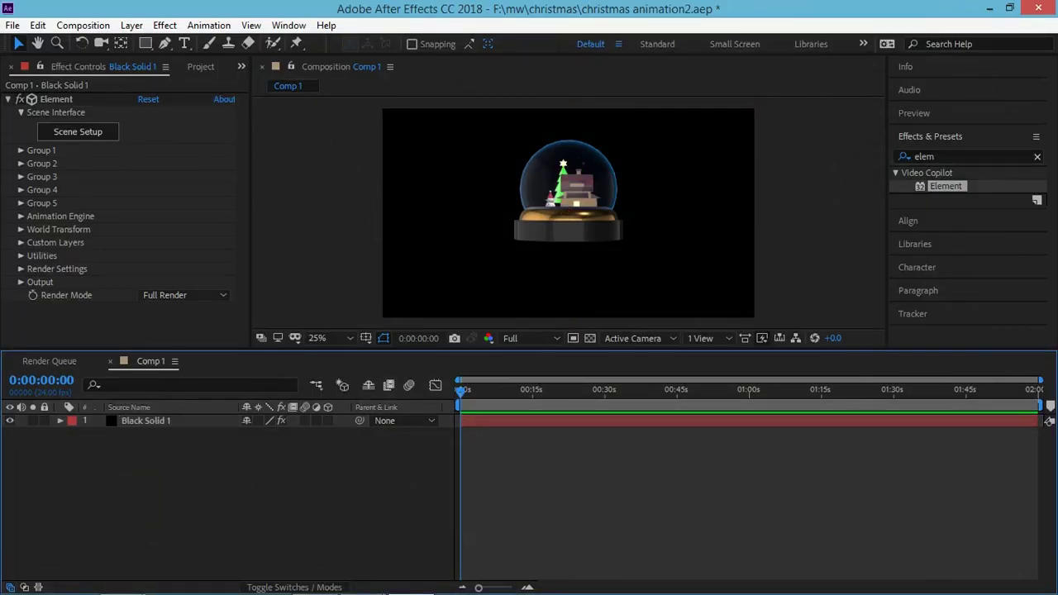
pyautogui.rightClick(286, 299)
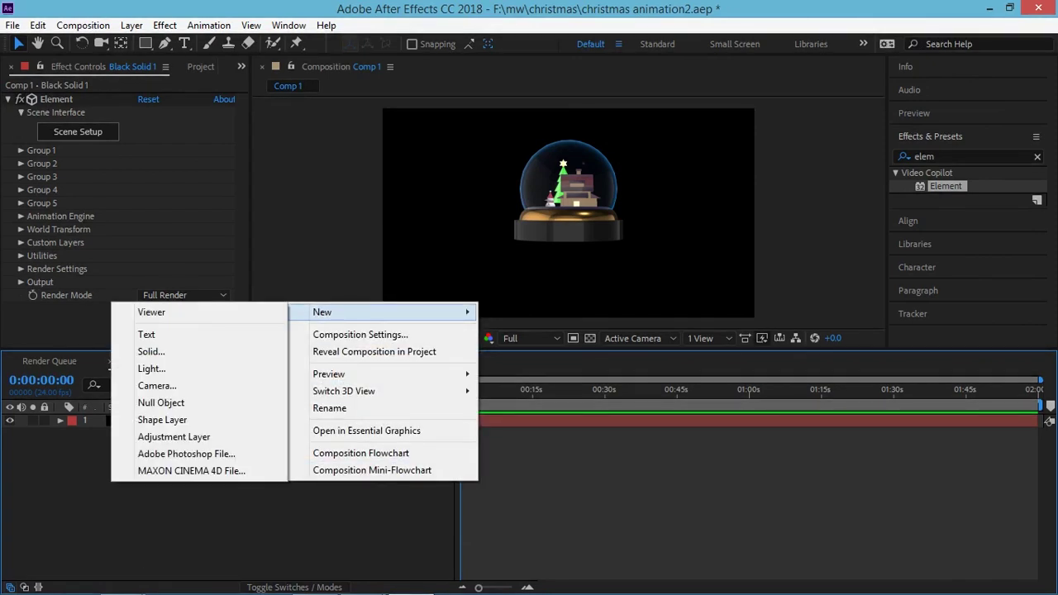
pyautogui.press('Escape')
# Reopen Black Solid 1's Scene Setup and set the whole group to Aux Channel 5.
pyautogui.click(145, 421)
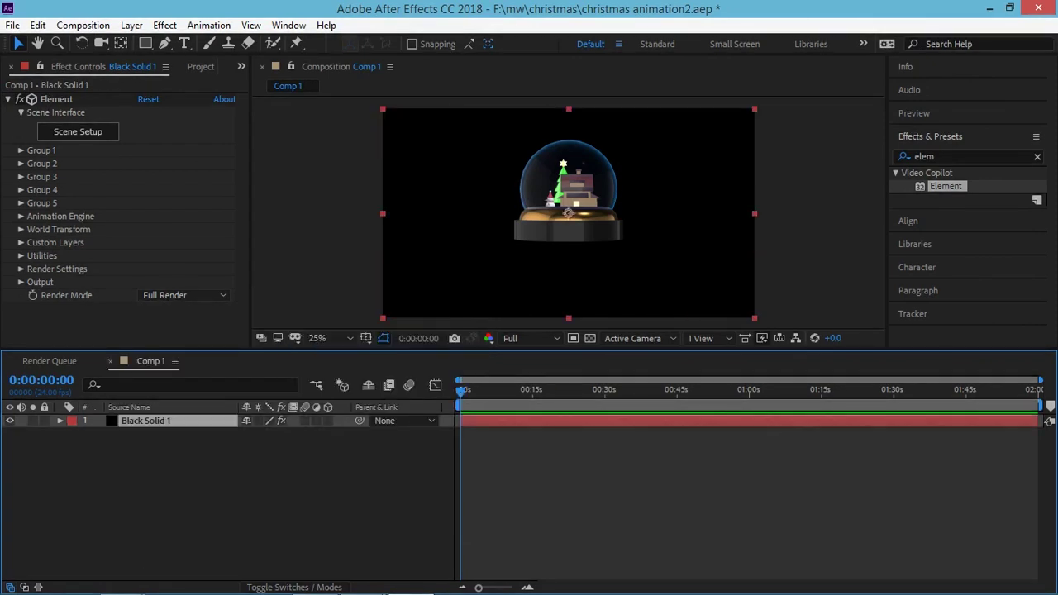
pyautogui.click(78, 131)
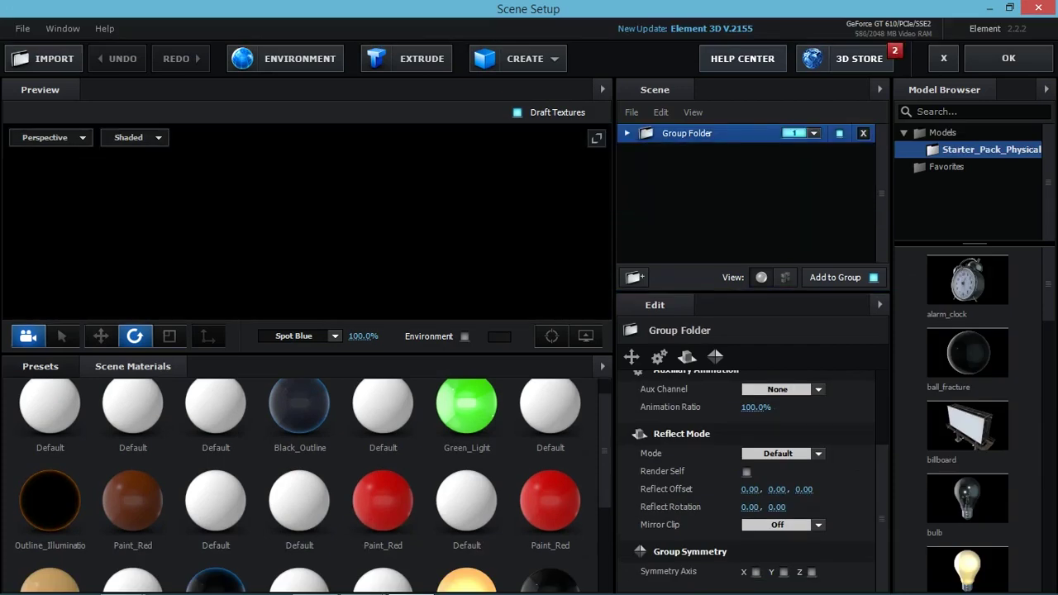
pyautogui.click(781, 388)
pyautogui.click(781, 394)
pyautogui.click(781, 389)
pyautogui.click(789, 479)
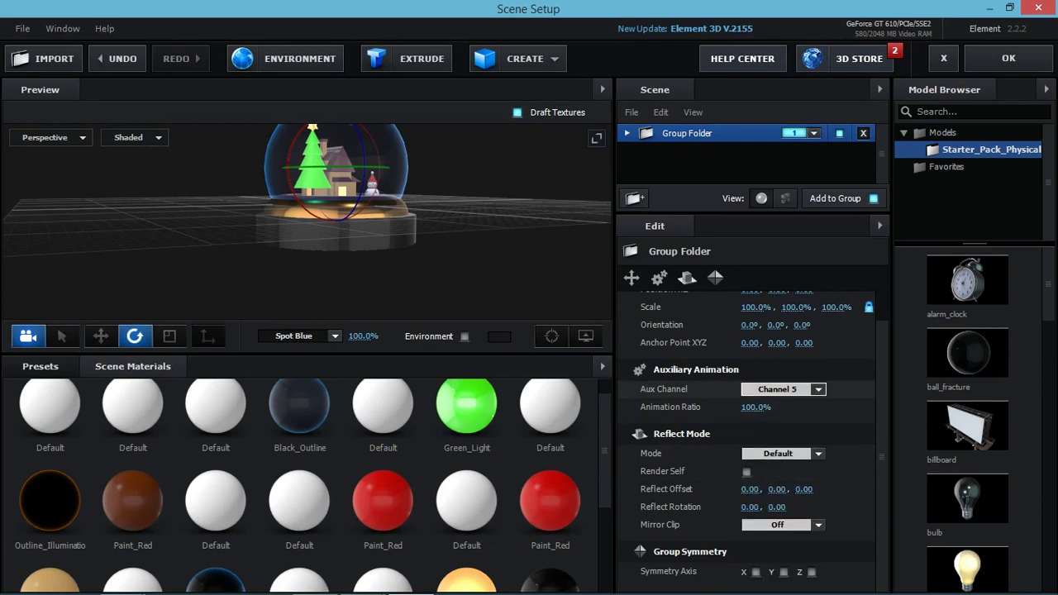
# Turn the group 90° around Y and return to the composition.
pyautogui.click(779, 325)
pyautogui.write('0')
pyautogui.press('Return')
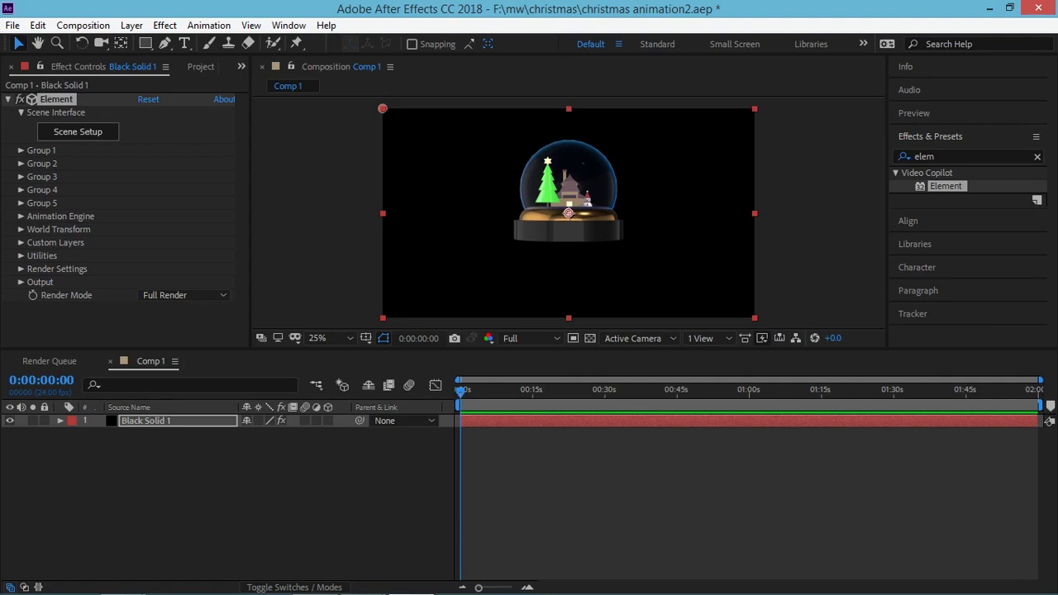
pyautogui.click(248, 496)
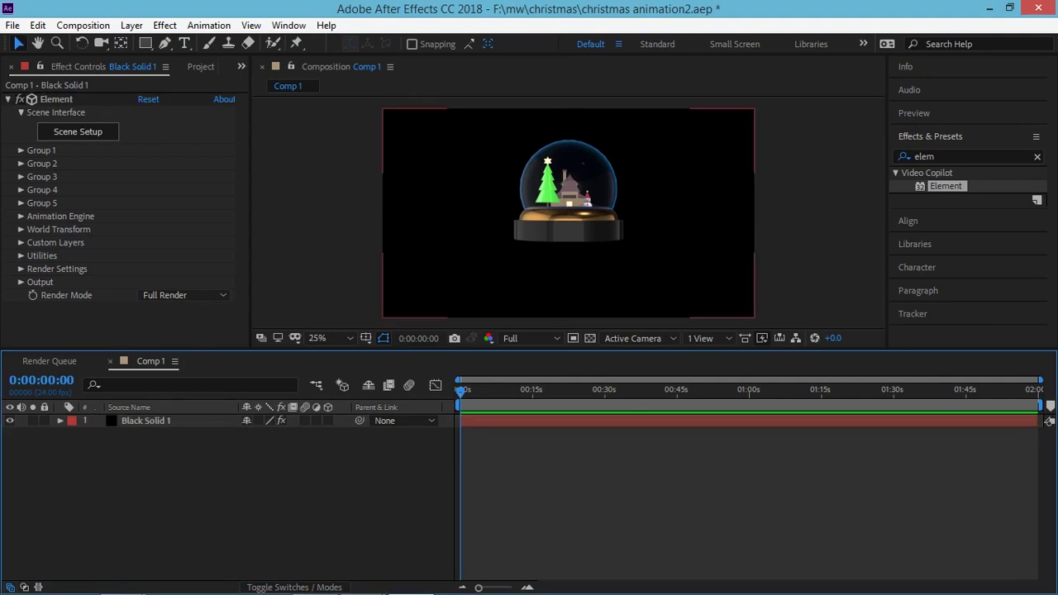
pyautogui.click(145, 421)
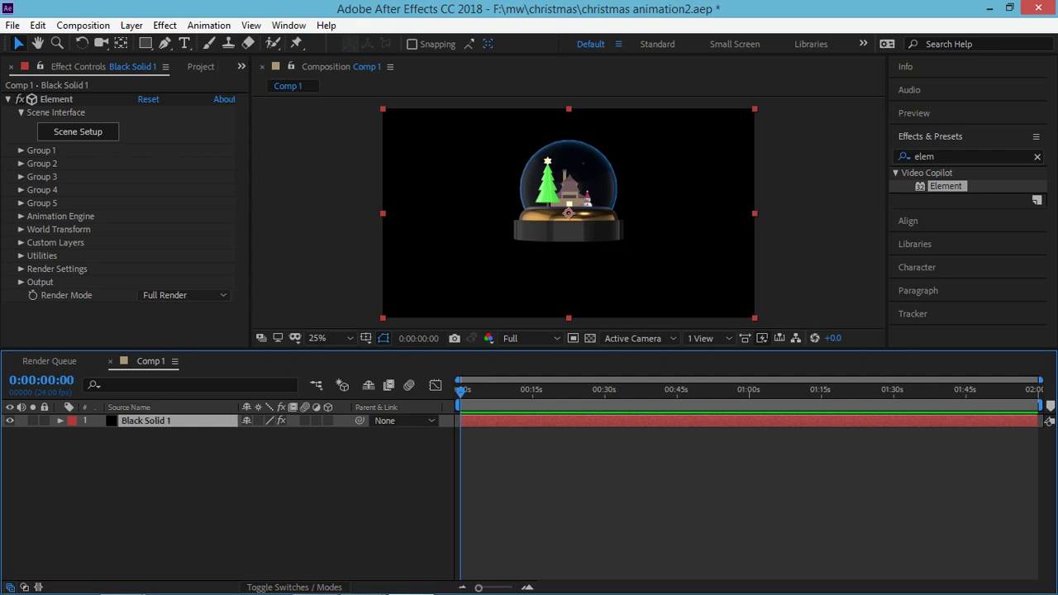
pyautogui.press('F2')
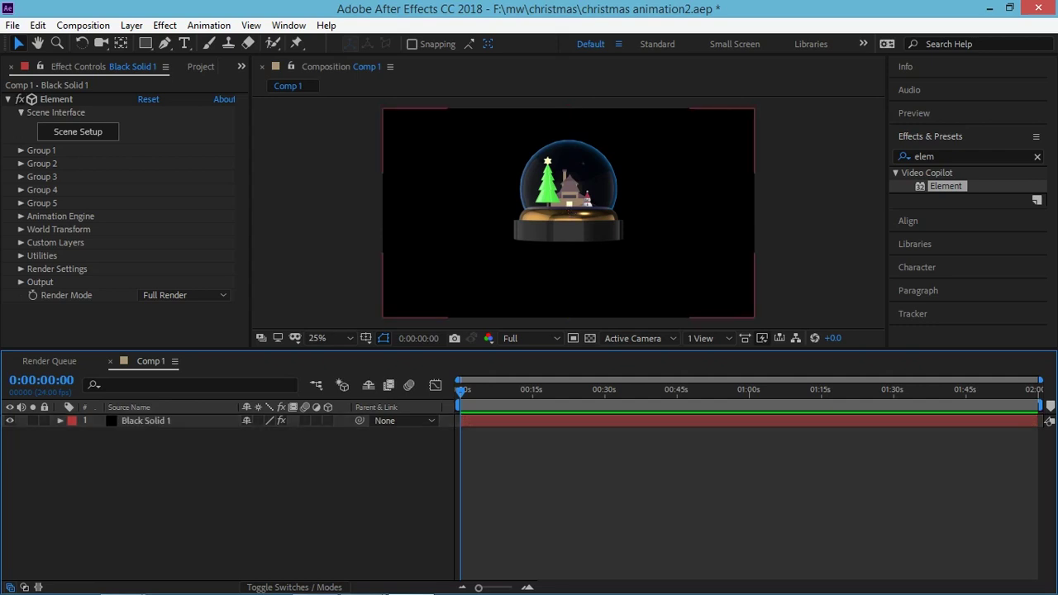
# Reopen Black Solid 1's Scene Setup and add a plane primitive to the scene group.
pyautogui.click(145, 421)
pyautogui.click(78, 131)
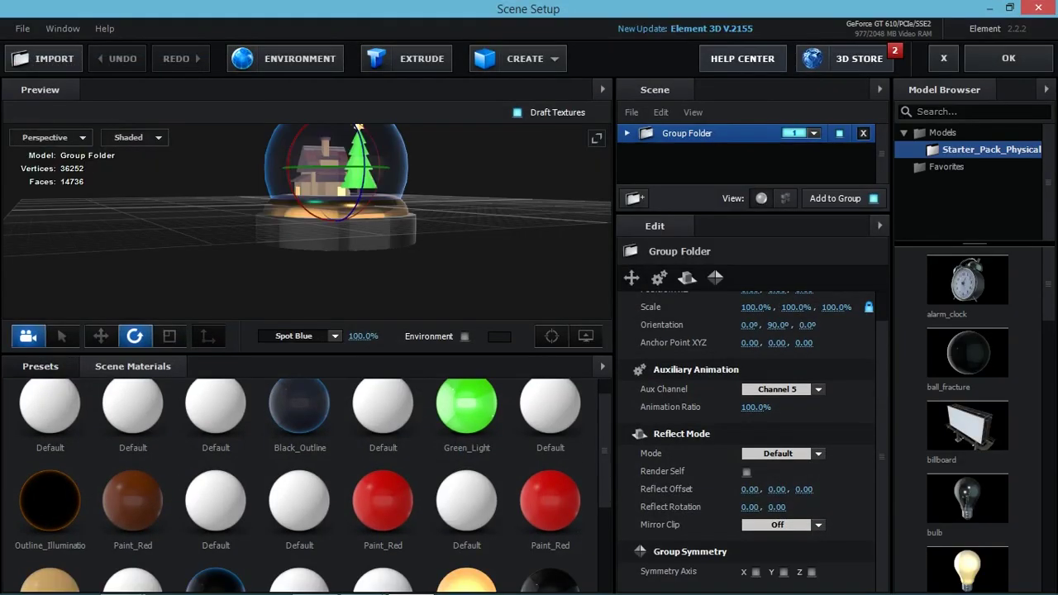
pyautogui.click(517, 58)
pyautogui.click(761, 95)
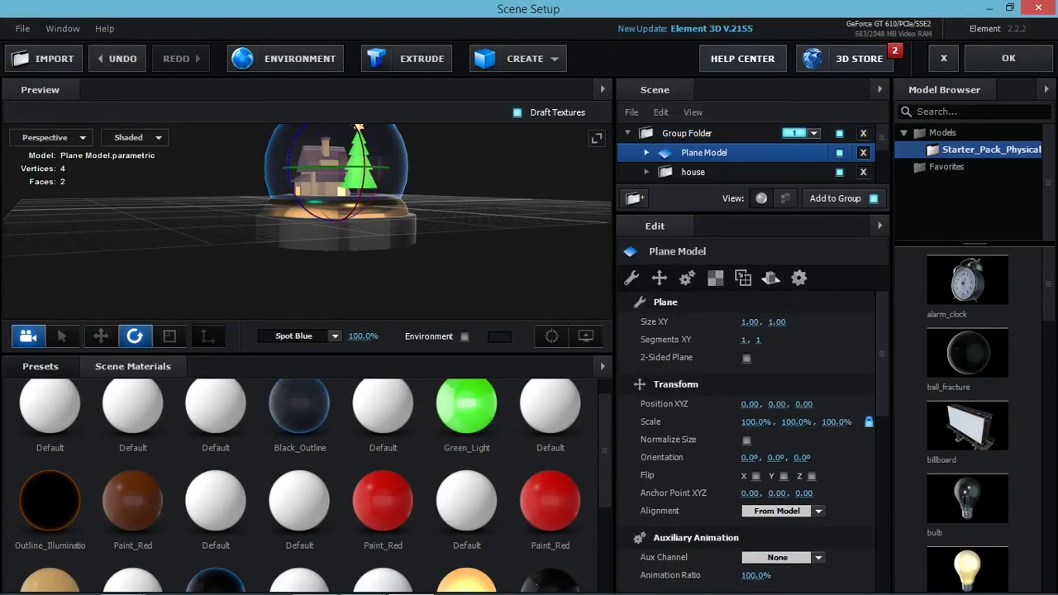
# Scale the plane up uniformly to 1388.2% so it forms a floor beneath the globe.
pyautogui.press('w')
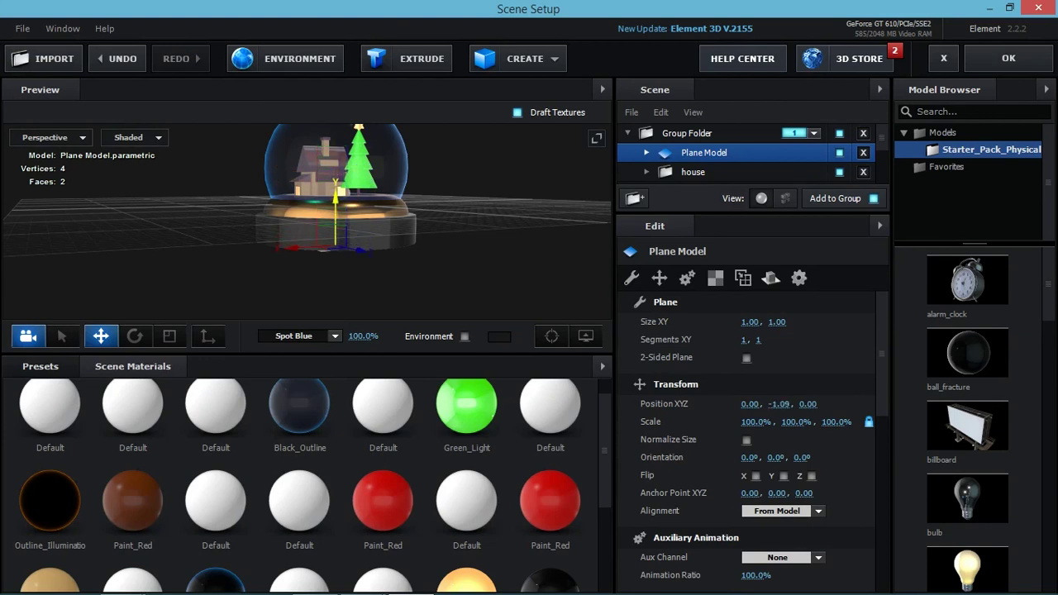
pyautogui.press('r')
pyautogui.moveTo(334, 239)
pyautogui.mouseDown()
pyautogui.moveTo(389, 191)
pyautogui.moveTo(336, 222)
pyautogui.moveTo(336, 205)
pyautogui.mouseUp()
pyautogui.press('w')
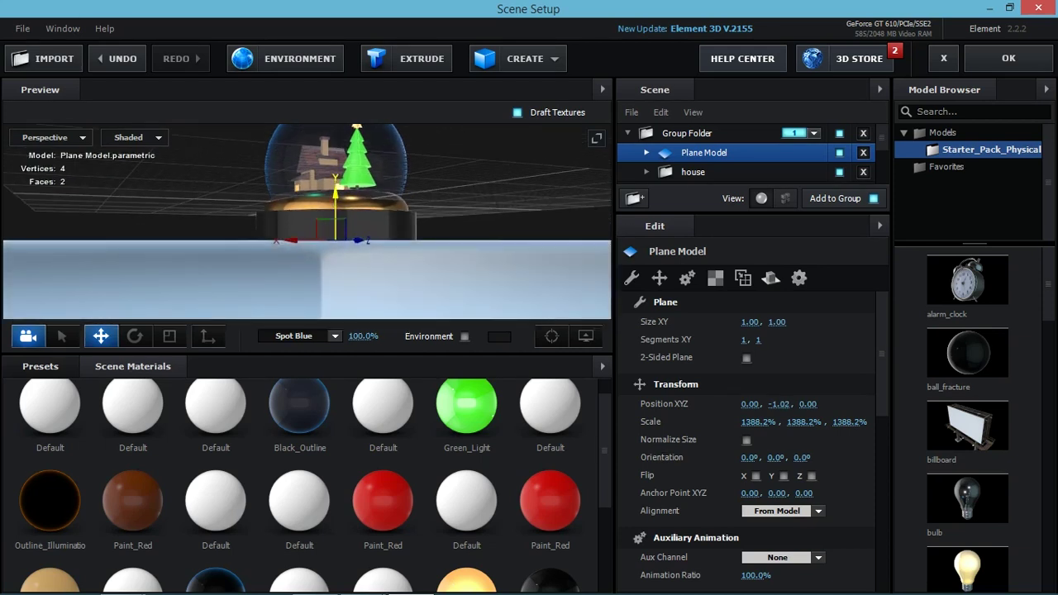
pyautogui.press('r')
pyautogui.moveTo(334, 238); pyautogui.dragTo(355, 217)
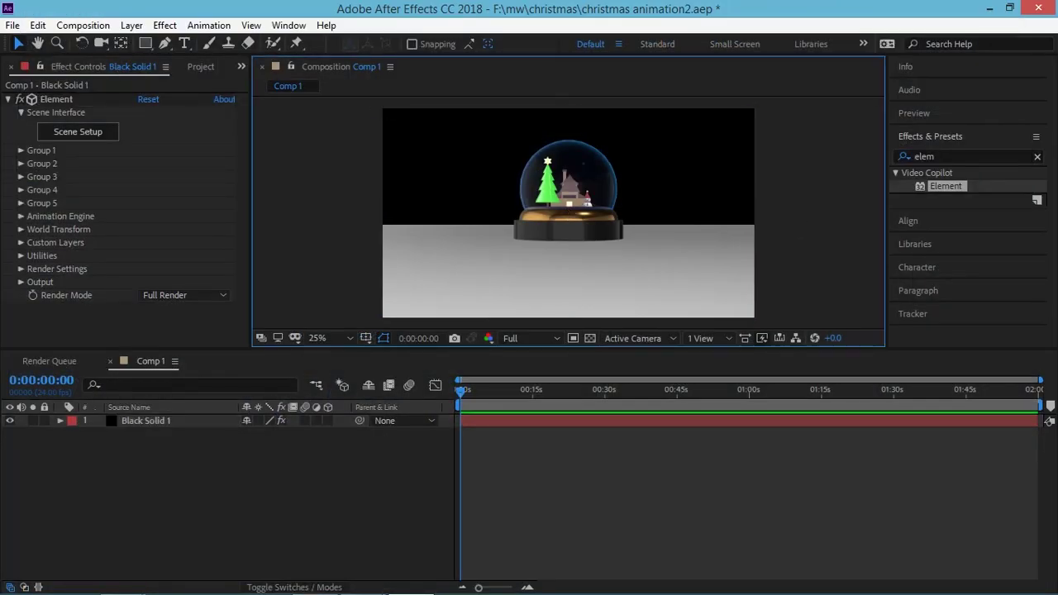
pyautogui.click(744, 496)
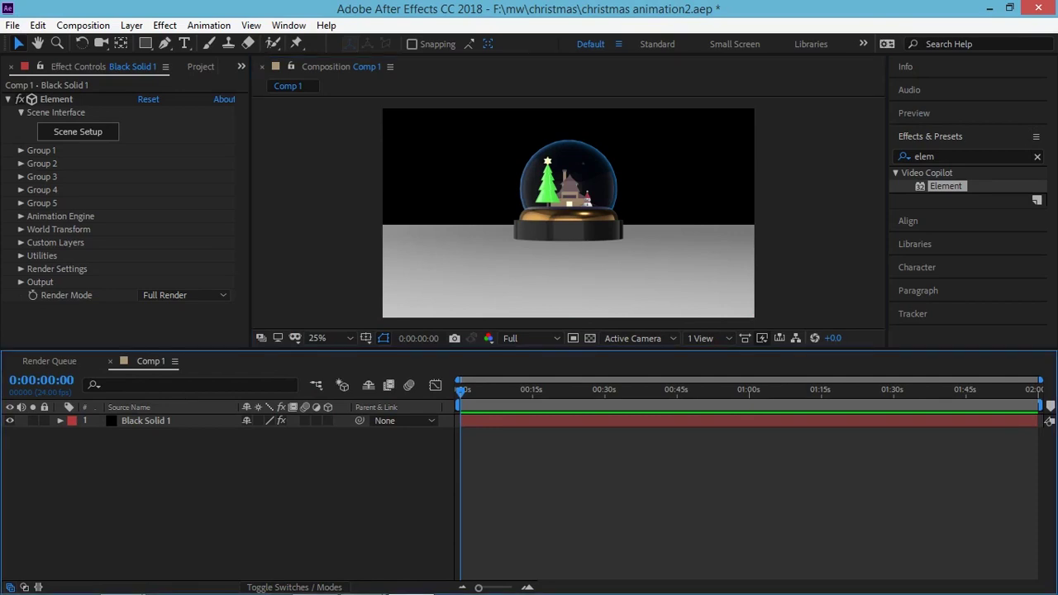
# Reopen Black Solid 1's Scene Setup and zoom out to see the floor plane's edge.
pyautogui.click(145, 420)
pyautogui.click(78, 131)
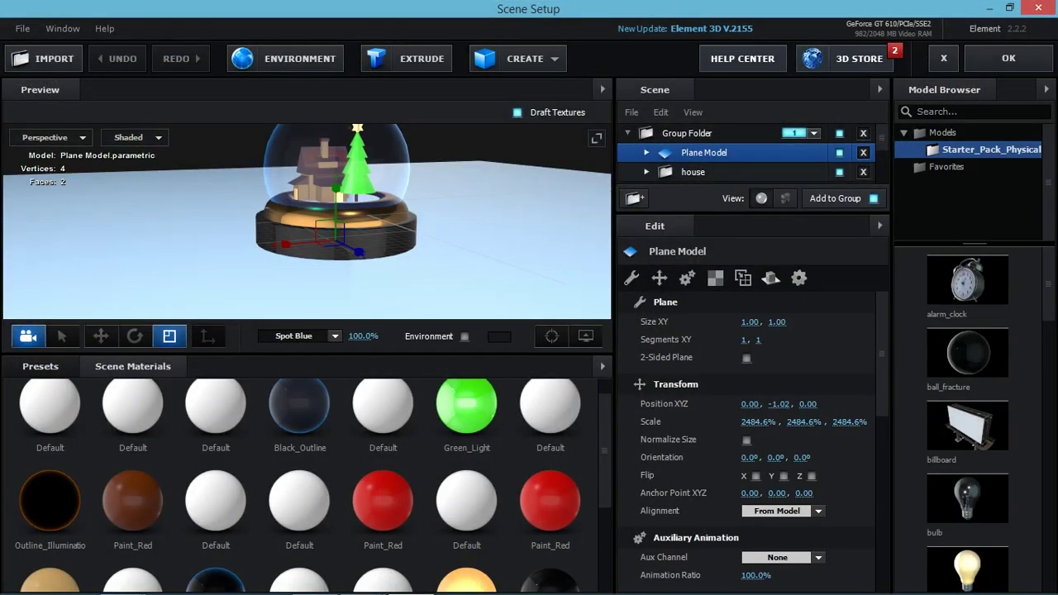
pyautogui.scroll(-3, 307, 221)
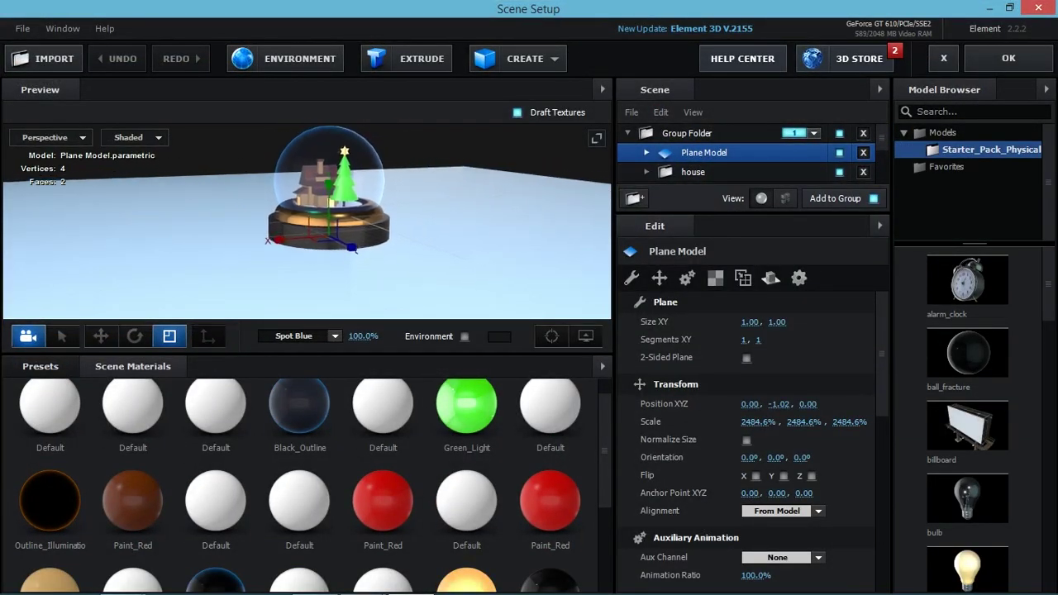
pyautogui.scroll(-2, 308, 211)
pyautogui.scroll(-2, 308, 210)
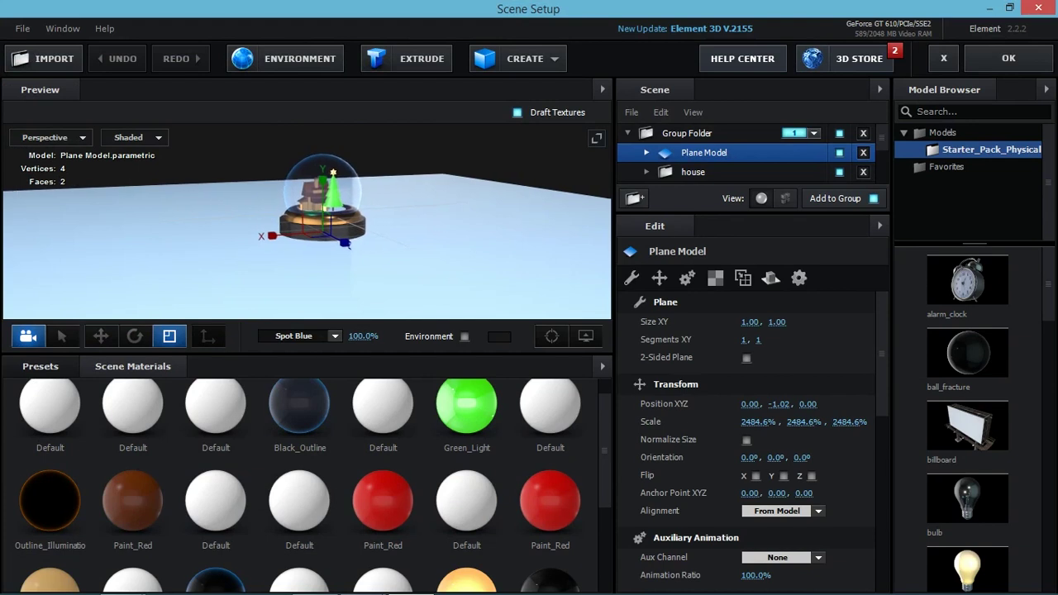
pyautogui.scroll(-2, 319, 215)
pyautogui.scroll(-2, 318, 215)
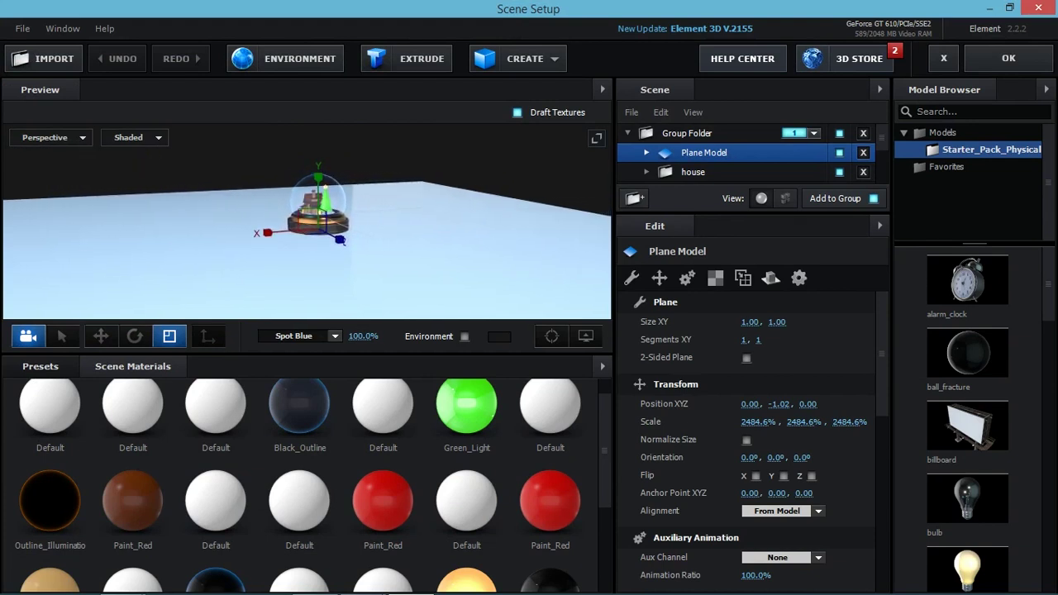
pyautogui.moveTo(319, 215)
pyautogui.mouseDown()
pyautogui.moveTo(323, 234)
pyautogui.moveTo(248, 231)
pyautogui.mouseUp()
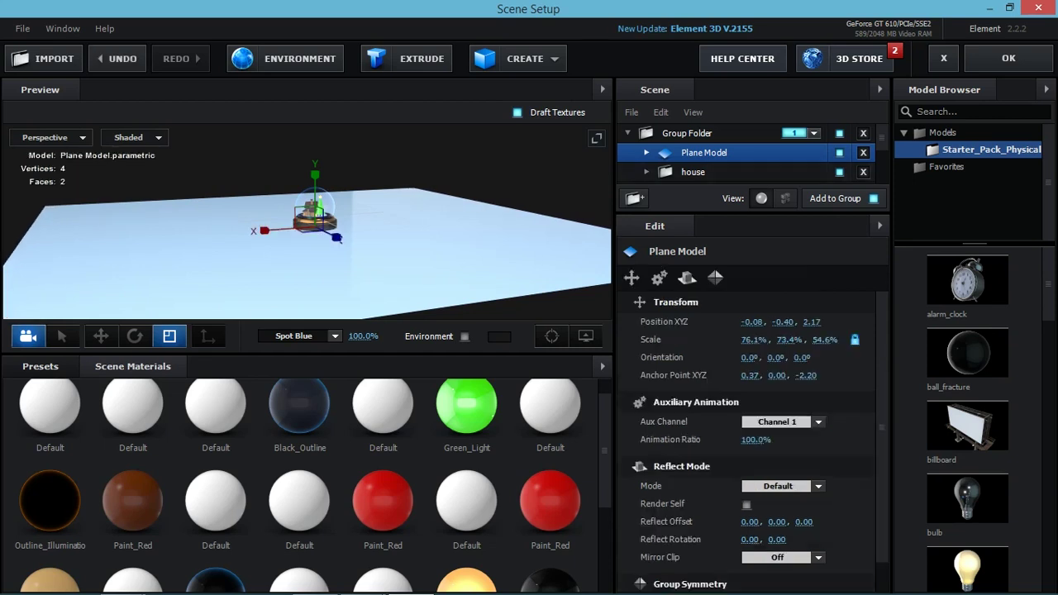
# Tilt the second plane upward with the rotate gizmo, checking the tilt from an orbited view.
pyautogui.press('e')
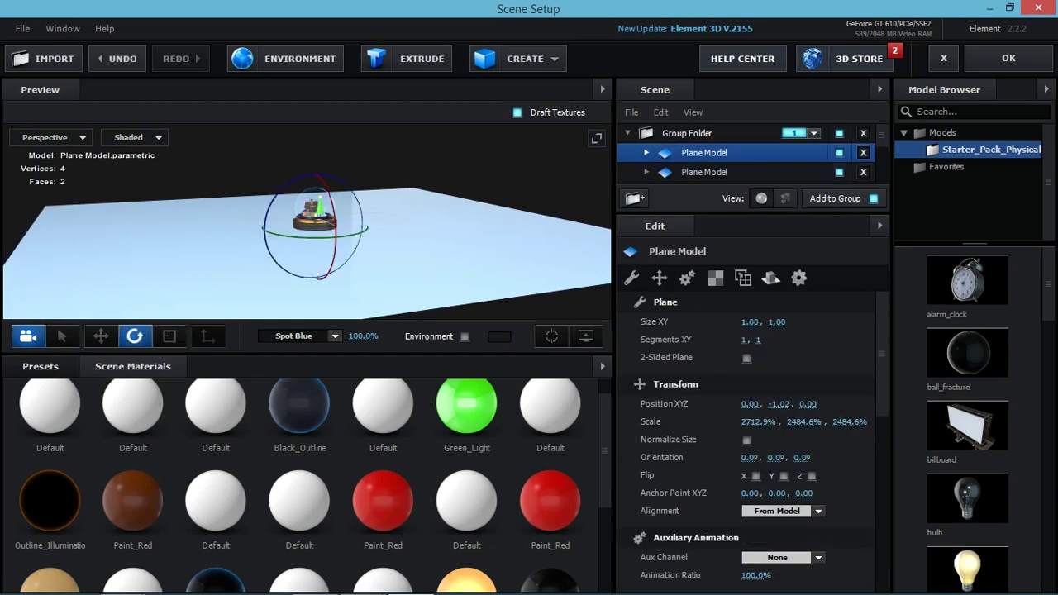
pyautogui.moveTo(317, 178); pyautogui.dragTo(318, 211)
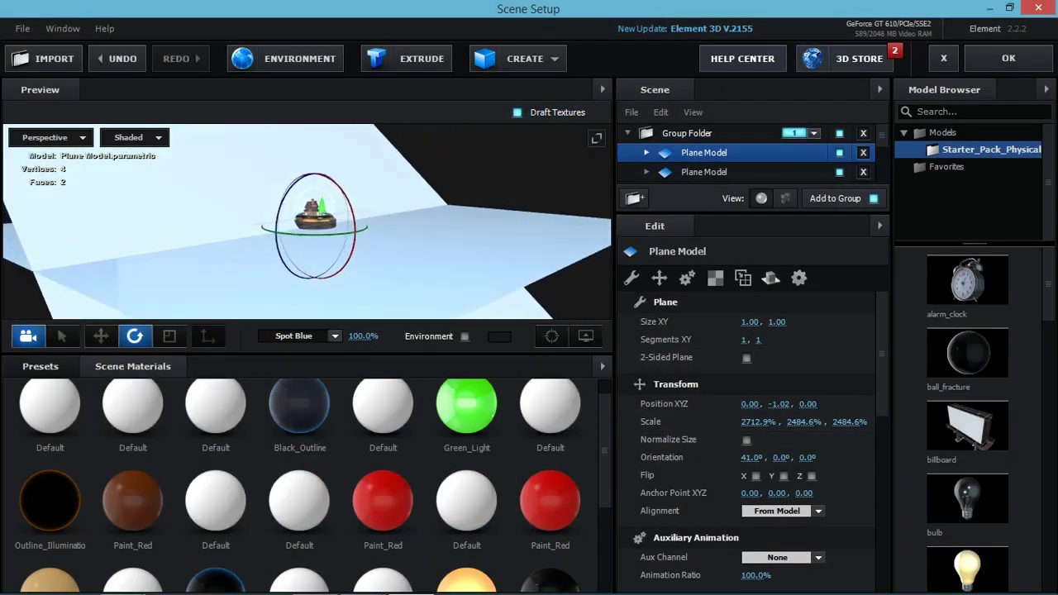
pyautogui.moveTo(165, 248); pyautogui.dragTo(215, 248)
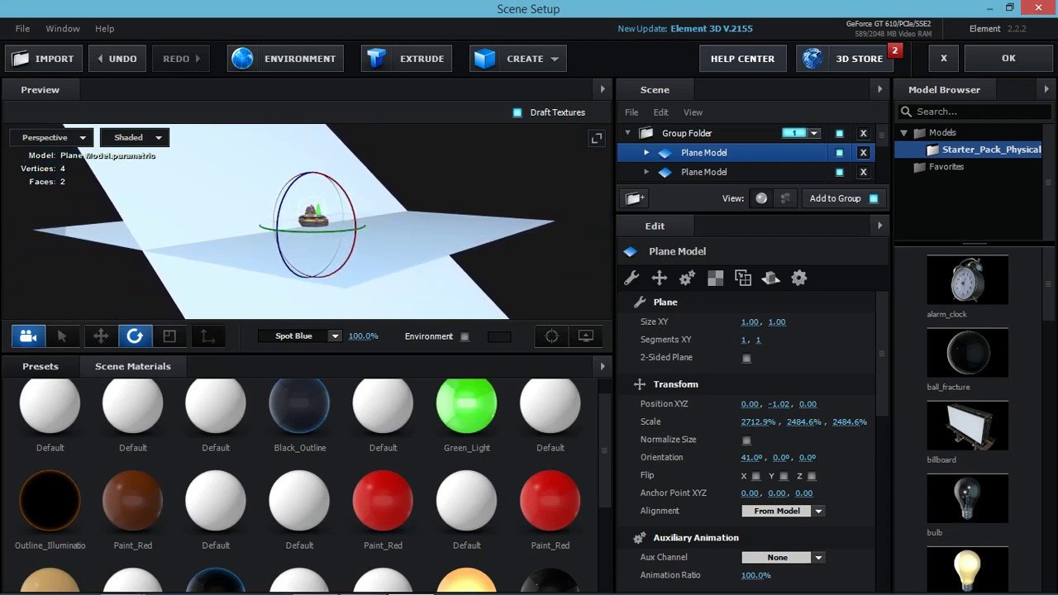
pyautogui.press('w')
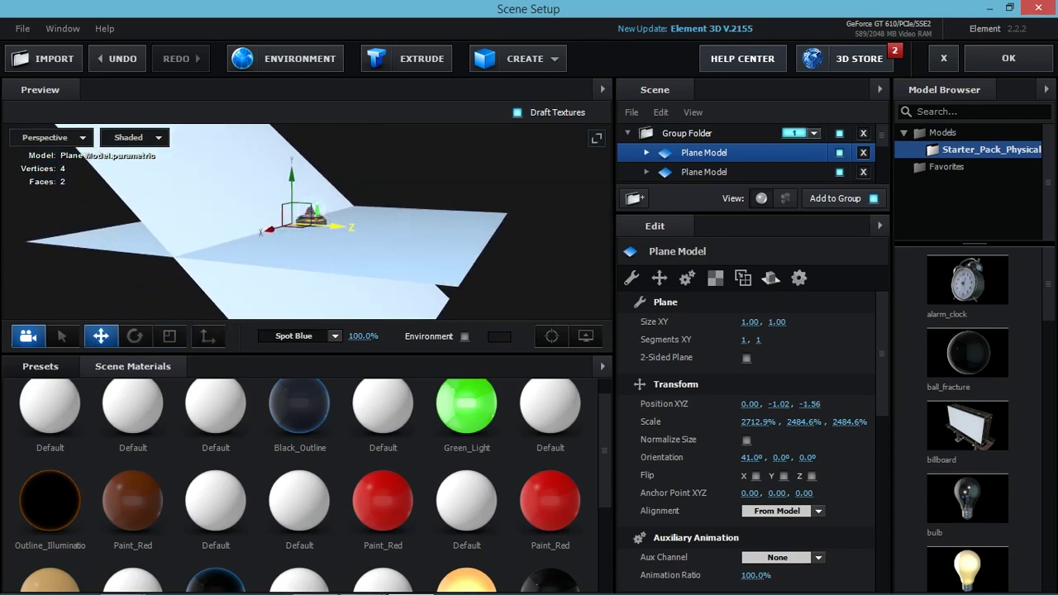
pyautogui.press('r')
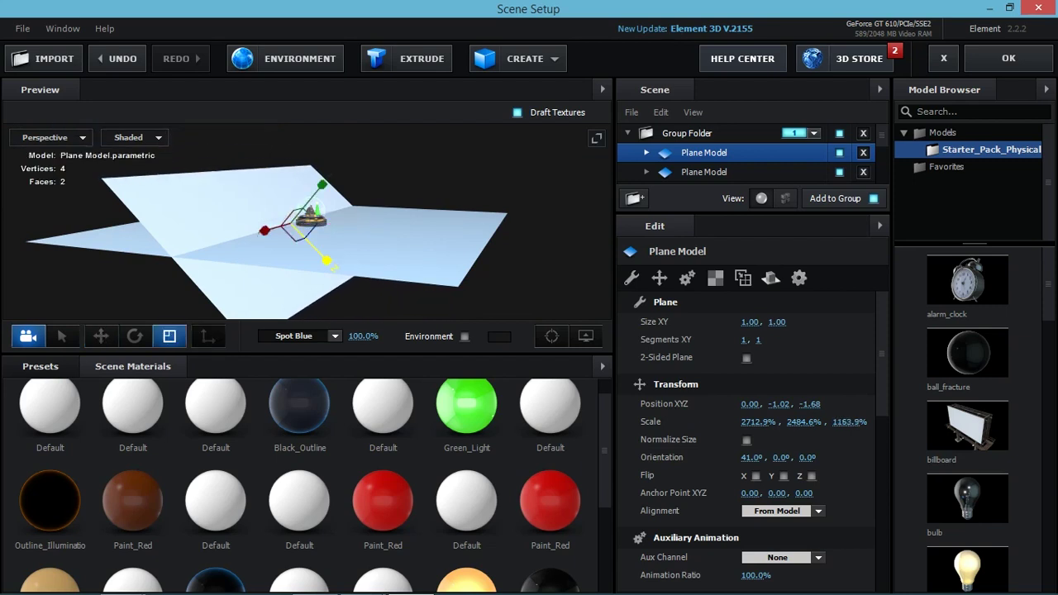
pyautogui.press('w')
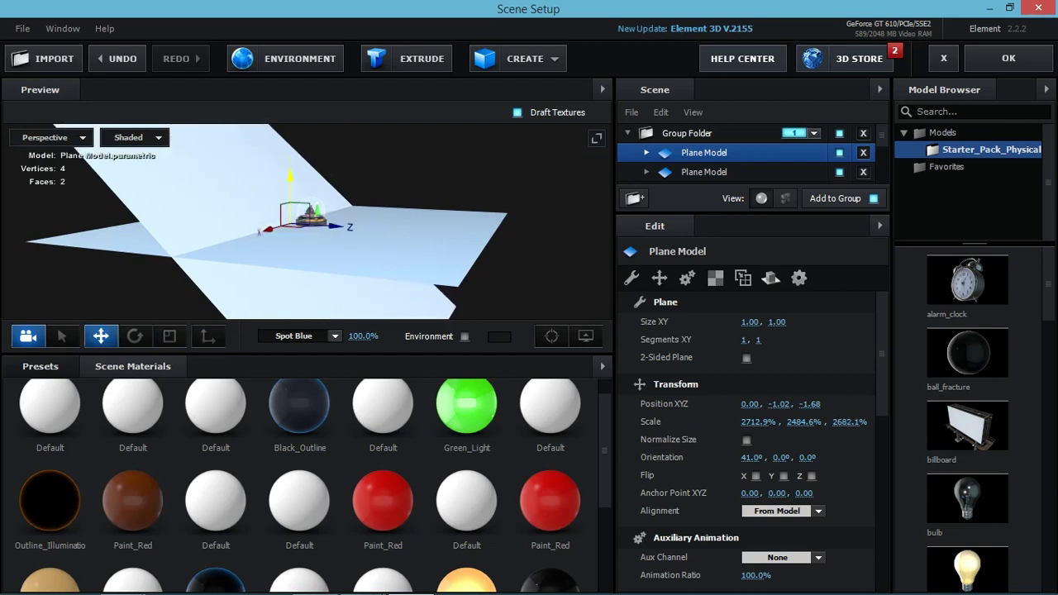
# Raise the plane, push it back behind the snow globe and tilt it further upright.
pyautogui.moveTo(291, 177); pyautogui.dragTo(290, 132)
pyautogui.moveTo(376, 207); pyautogui.dragTo(306, 191)
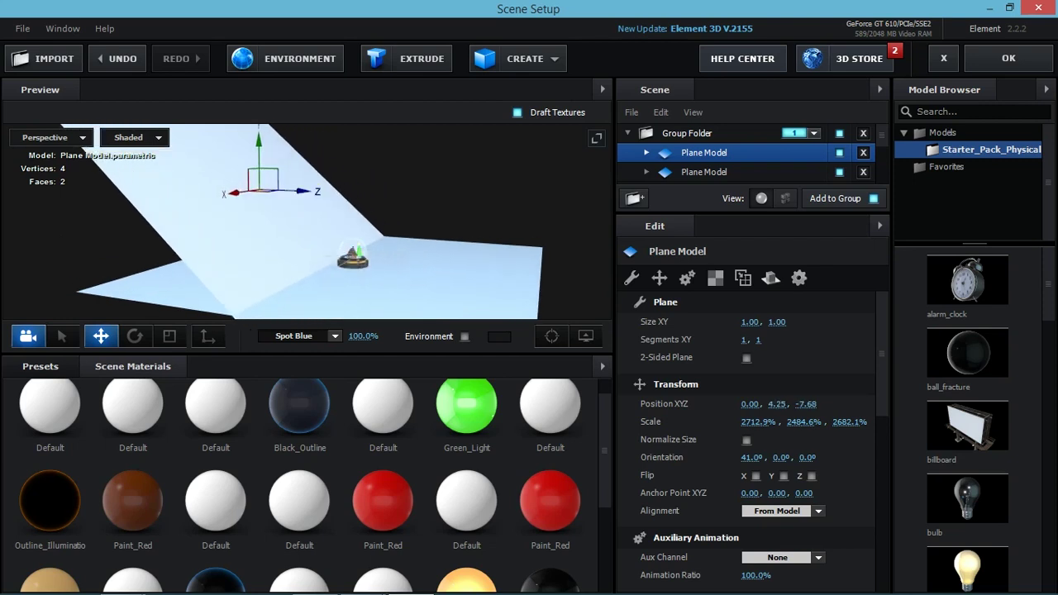
pyautogui.press('e')
pyautogui.moveTo(277, 248); pyautogui.dragTo(240, 248)
pyautogui.press('w')
pyautogui.moveTo(259, 149)
pyautogui.mouseDown()
pyautogui.moveTo(269, 128)
pyautogui.moveTo(258, 142)
pyautogui.mouseUp()
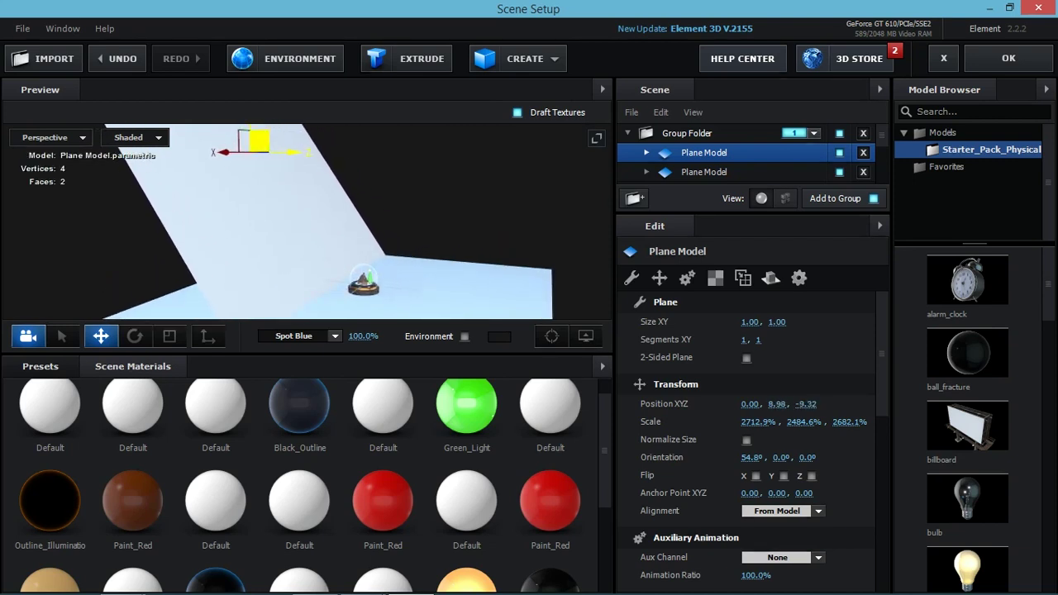
pyautogui.moveTo(252, 140); pyautogui.dragTo(252, 149)
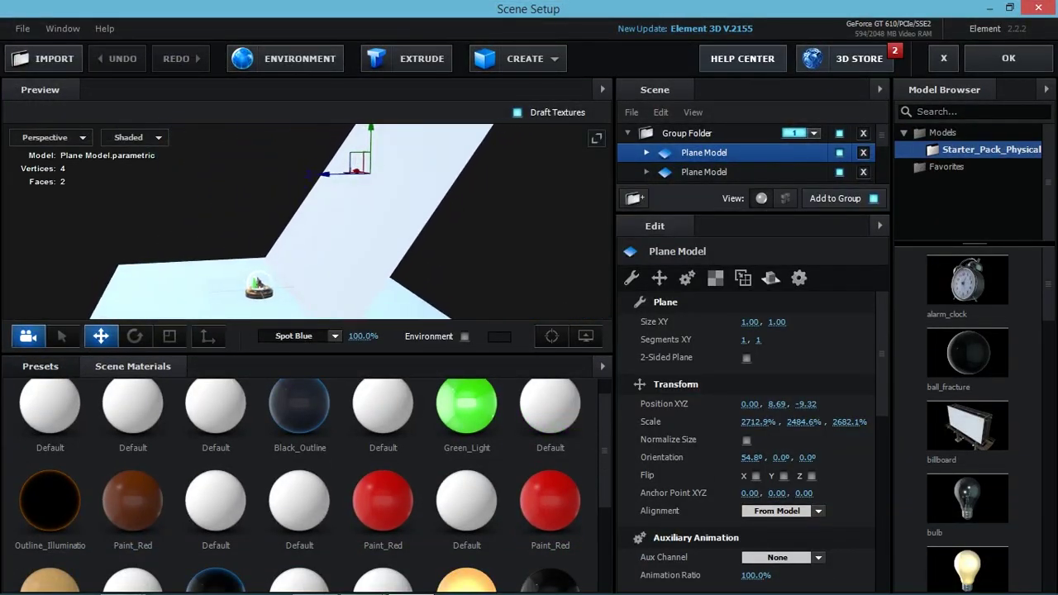
# Set the backdrop plane's Y orientation to 90, discarding a trial X orientation of 20.
pyautogui.click(703, 172)
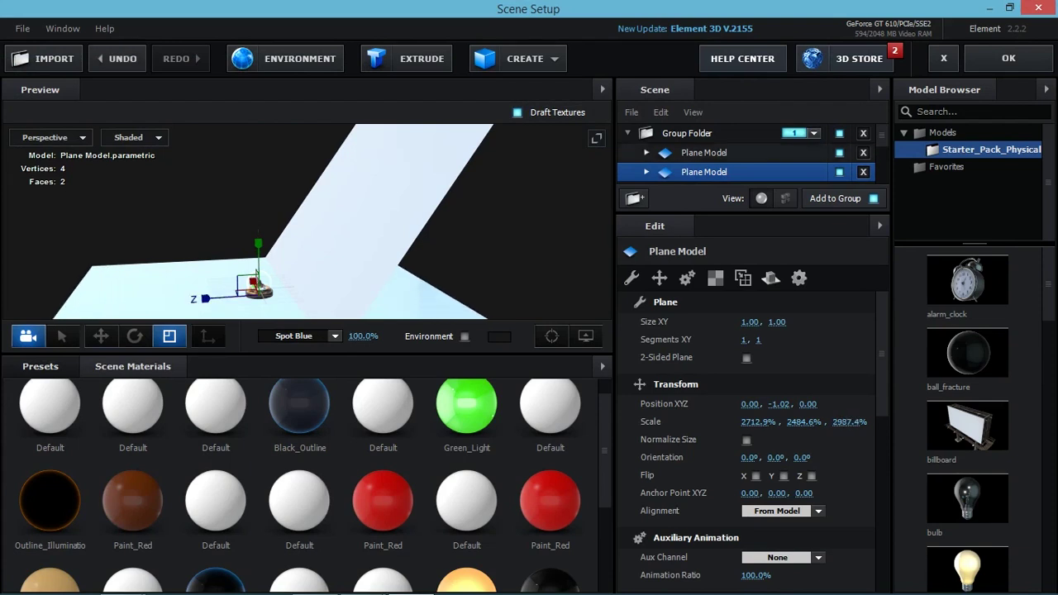
pyautogui.click(703, 152)
pyautogui.press('e')
pyautogui.moveTo(371, 126)
pyautogui.mouseDown()
pyautogui.moveTo(413, 149)
pyautogui.moveTo(377, 126)
pyautogui.mouseUp()
pyautogui.hotkey('ctrl', 'z')
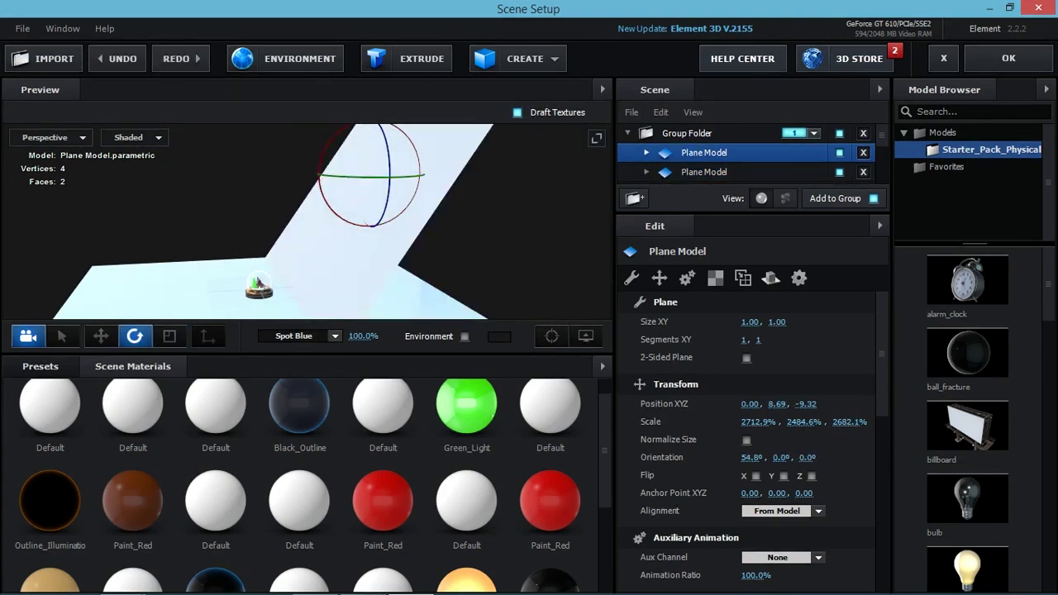
pyautogui.click(781, 457)
pyautogui.write('90')
pyautogui.press('Return')
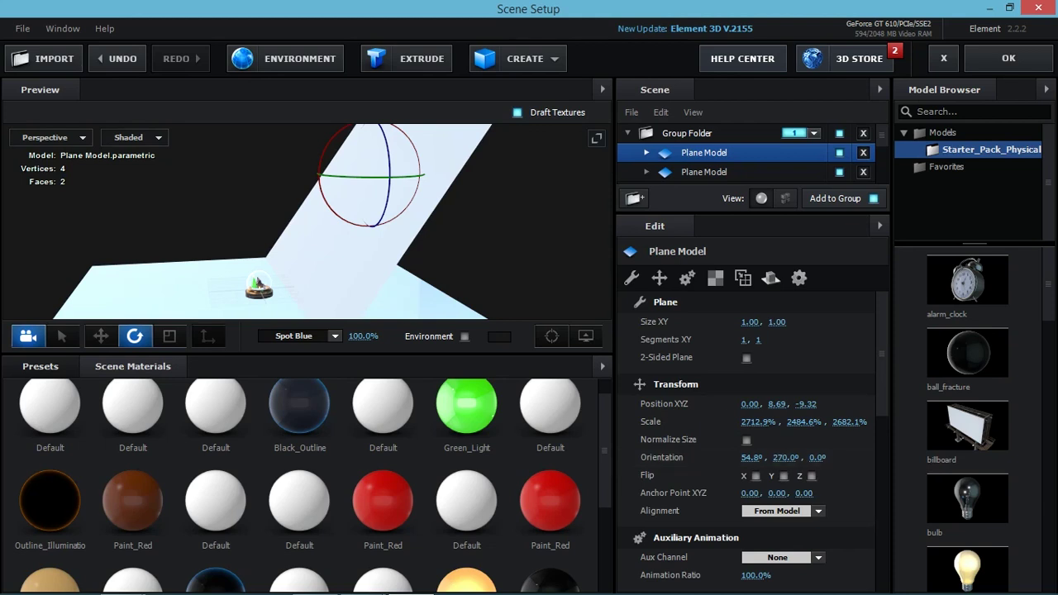
pyautogui.write('20')
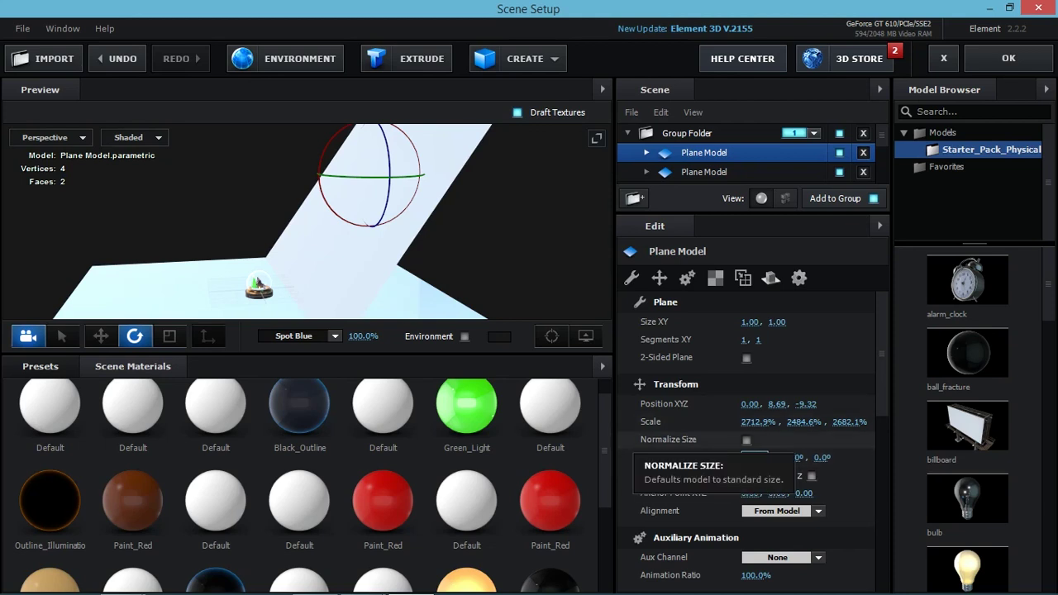
pyautogui.press('Return')
pyautogui.hotkey('ctrl', 'z')
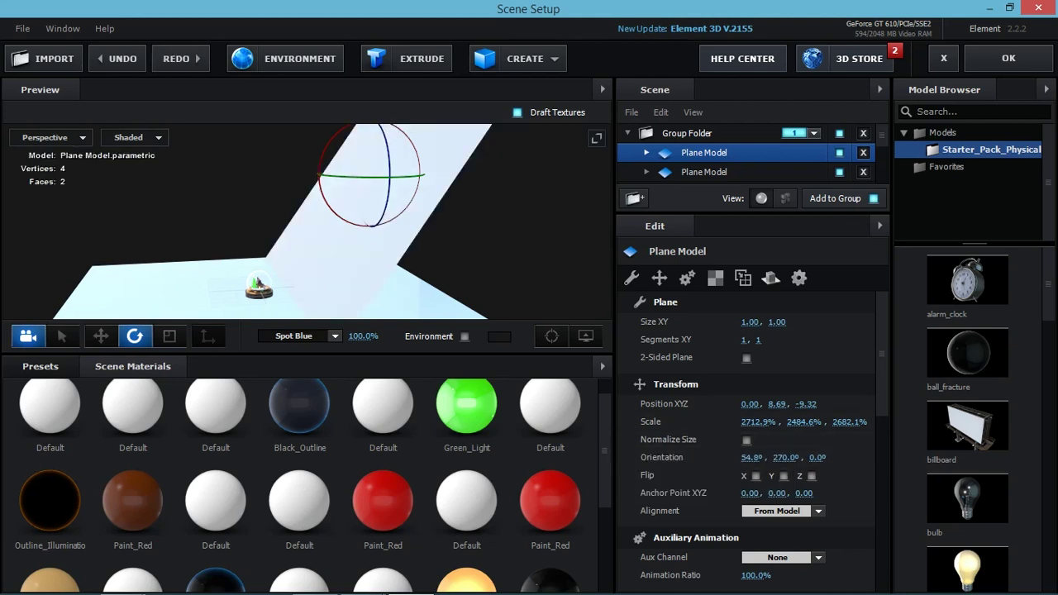
# Stand the plane as a wall, move it behind the globe, enlarge it along Z and slide it along X.
pyautogui.moveTo(369, 224); pyautogui.dragTo(413, 198)
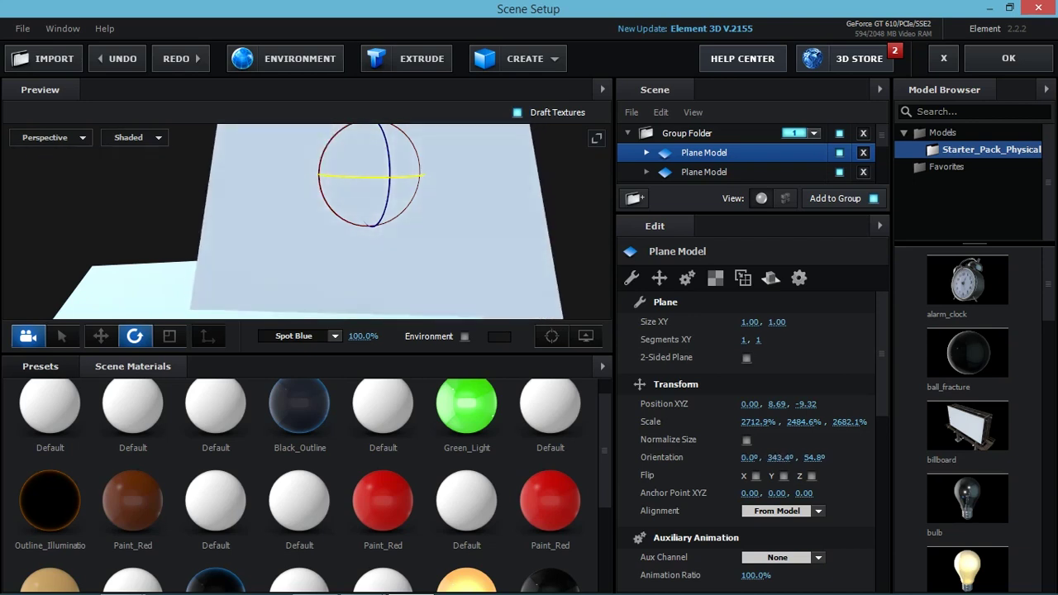
pyautogui.press('w')
pyautogui.moveTo(327, 175); pyautogui.dragTo(202, 176)
pyautogui.press('r')
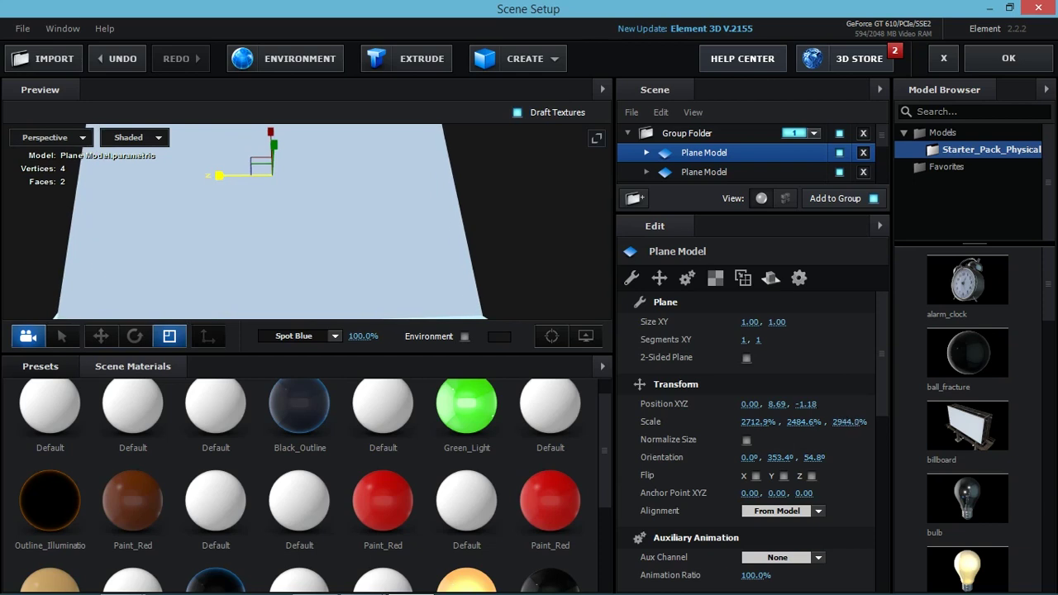
pyautogui.moveTo(331, 248)
pyautogui.mouseDown()
pyautogui.moveTo(372, 207)
pyautogui.moveTo(397, 207)
pyautogui.mouseUp()
pyautogui.press('w')
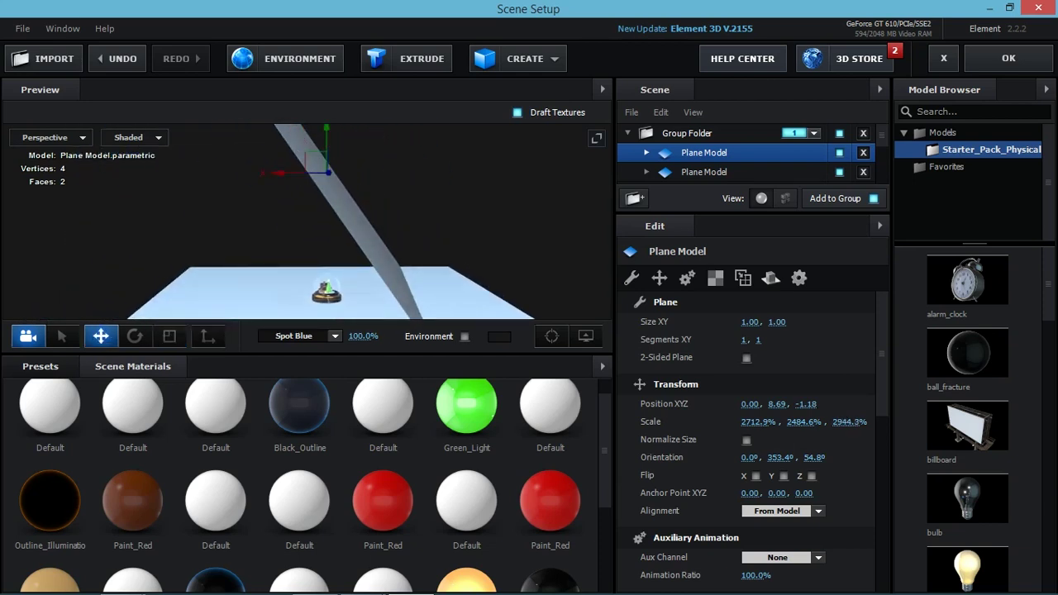
pyautogui.moveTo(298, 173)
pyautogui.mouseDown()
pyautogui.moveTo(86, 173)
pyautogui.moveTo(103, 172)
pyautogui.mouseUp()
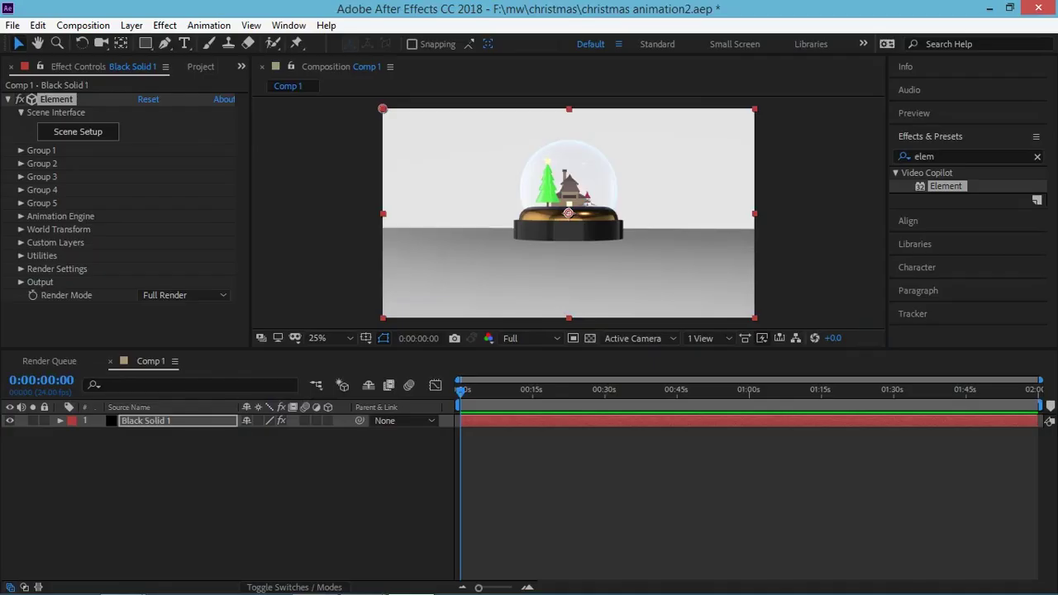
# Select Black Solid 1 and reopen Scene Setup from its Element effect controls.
pyautogui.click(248, 496)
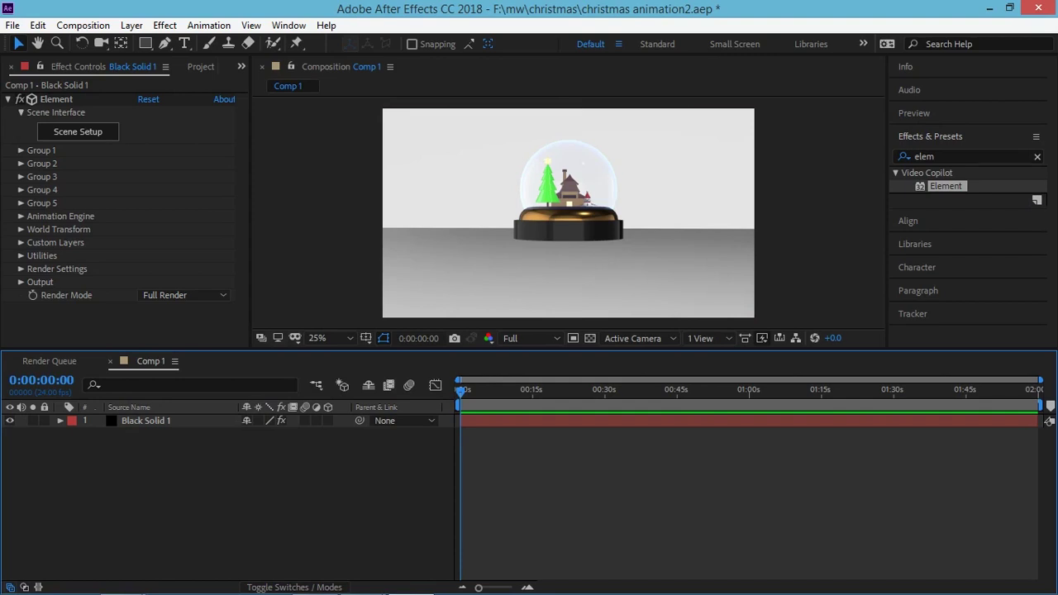
pyautogui.click(145, 421)
pyautogui.click(57, 98)
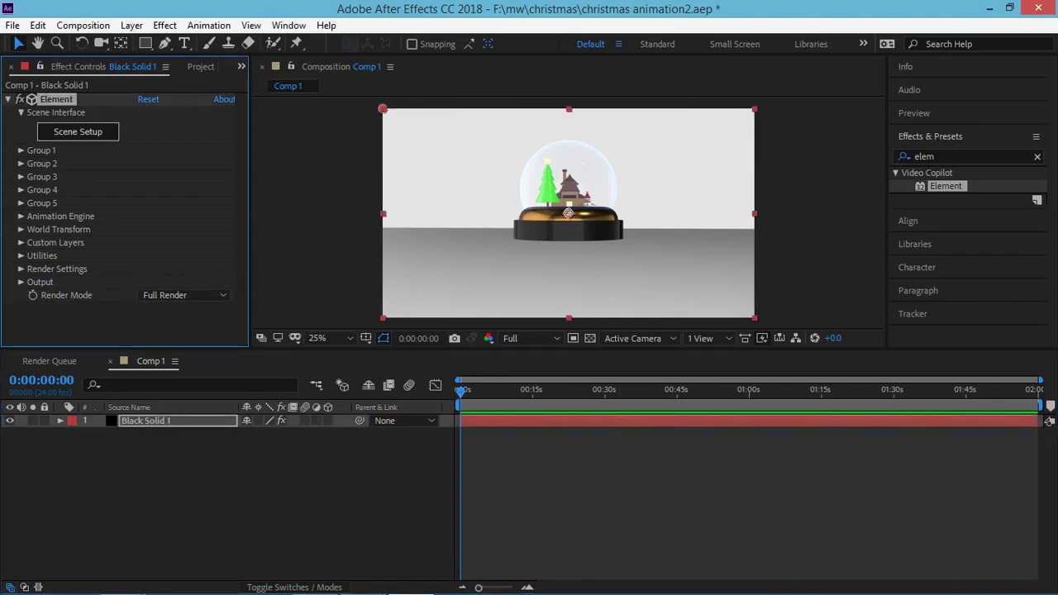
pyautogui.click(77, 132)
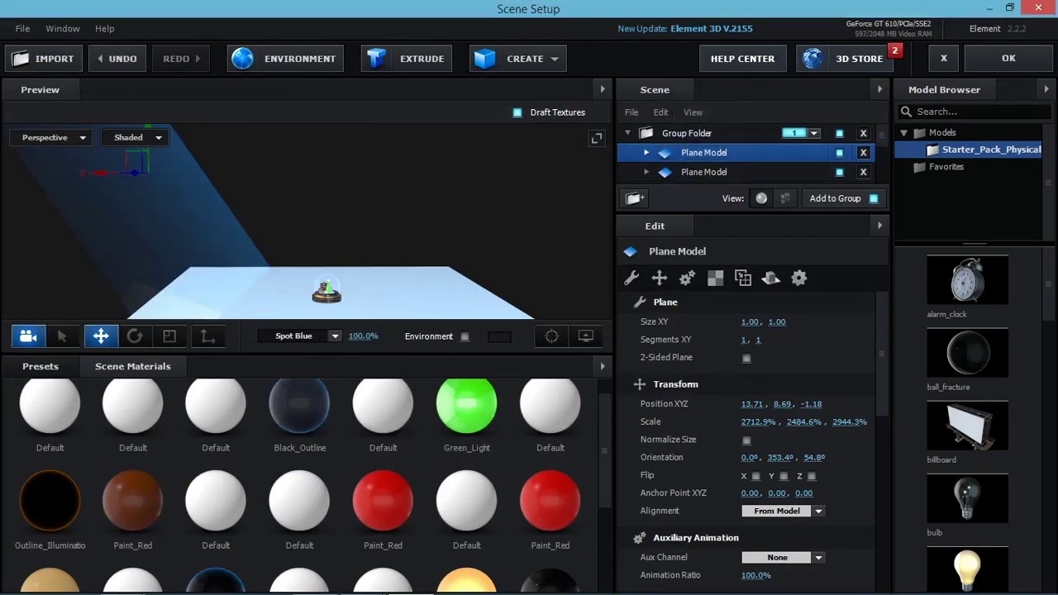
# Apply the Bright_Light material from Scene Materials to the vertical backdrop plane.
pyautogui.scroll(-3, 306, 488)
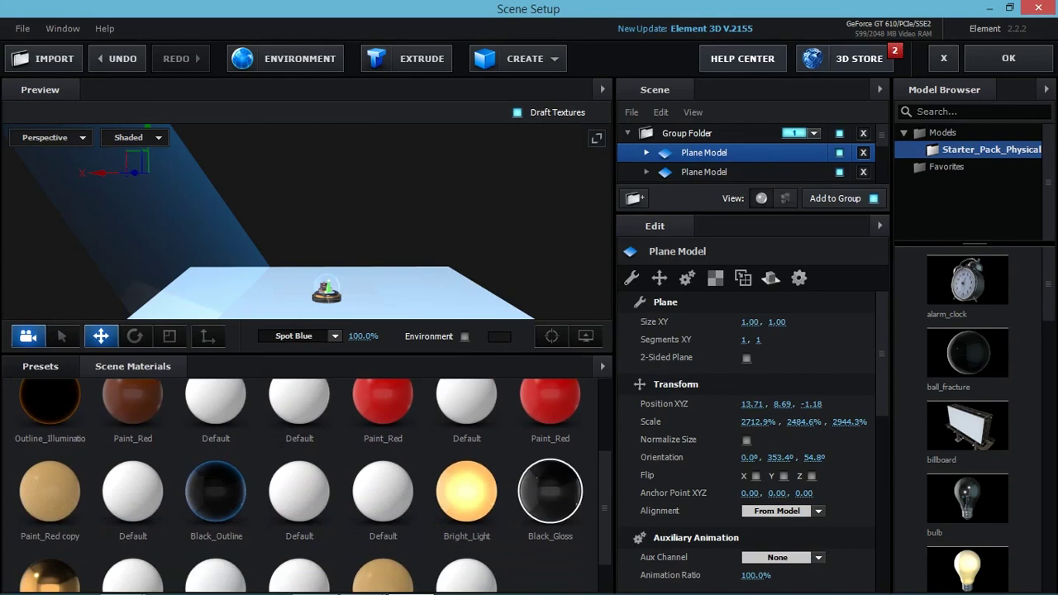
pyautogui.scroll(-1, 306, 488)
pyautogui.moveTo(466, 443); pyautogui.dragTo(166, 215)
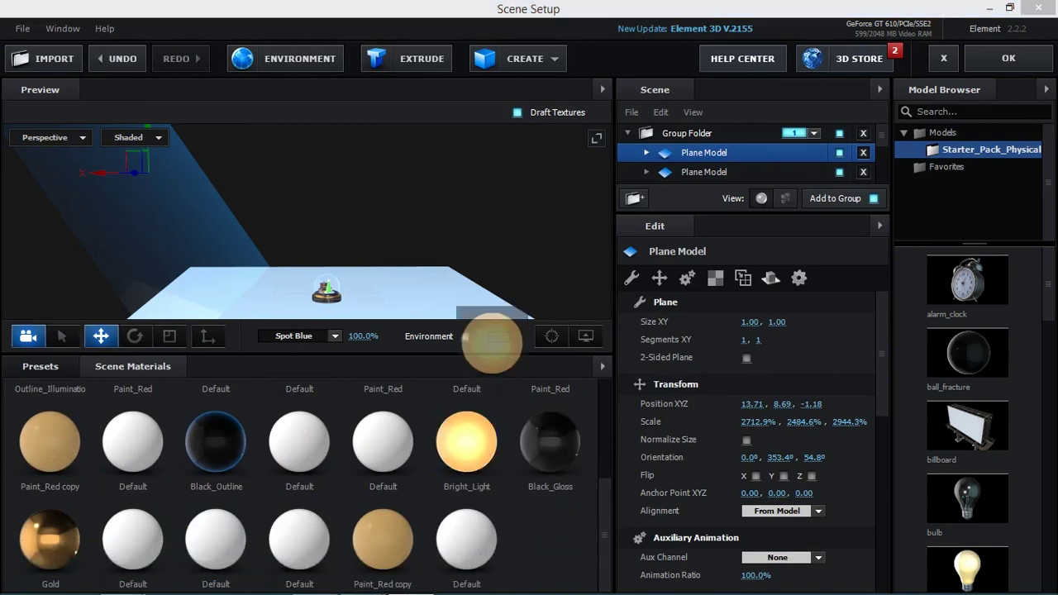
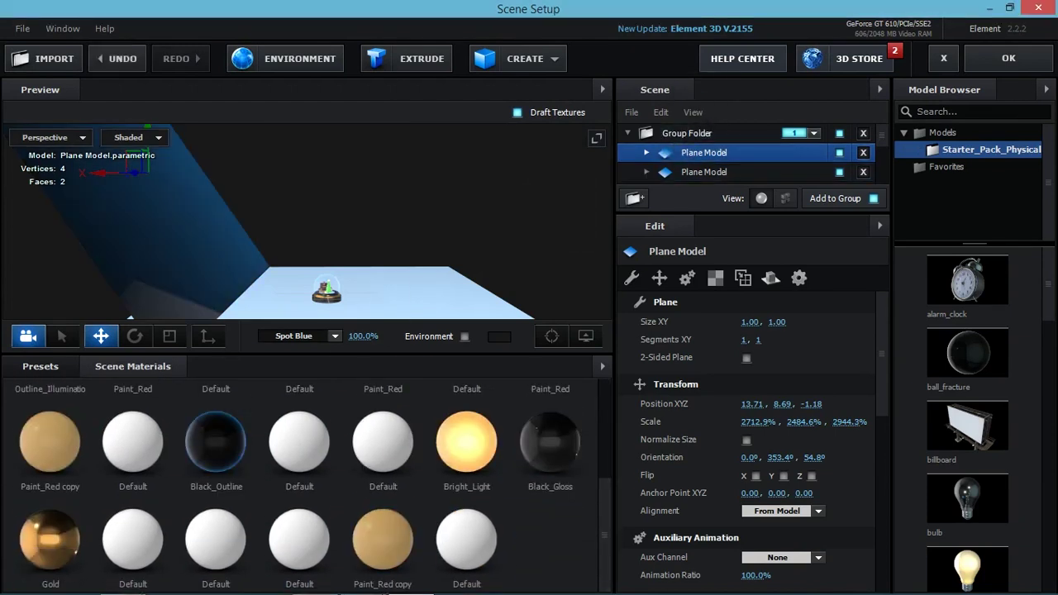
# Tilt the Plane Model to a new angle with the Rotate tool and accept the scene.
pyautogui.click(943, 58)
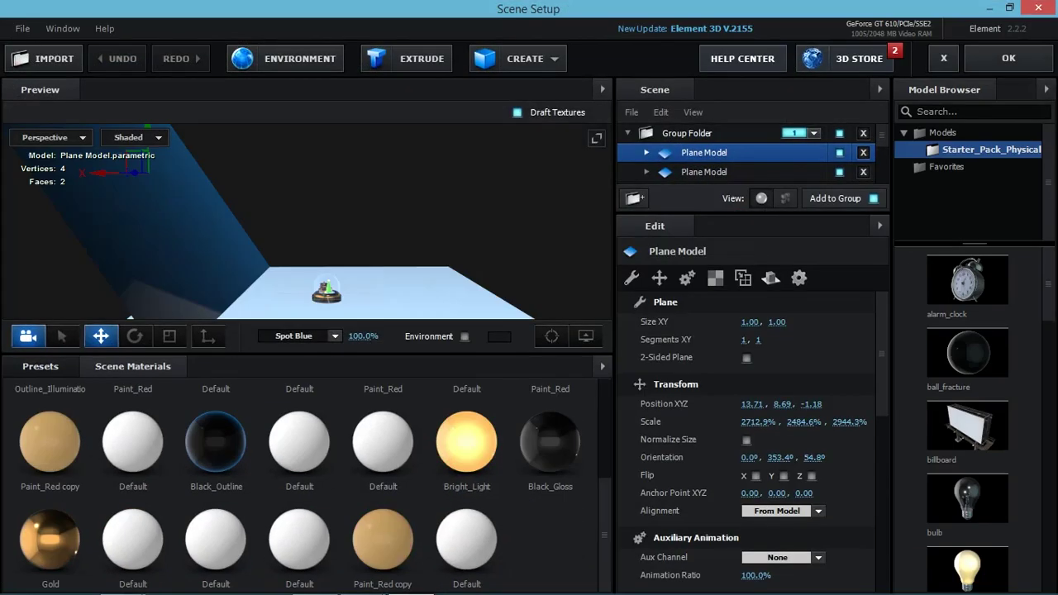
pyautogui.click(135, 336)
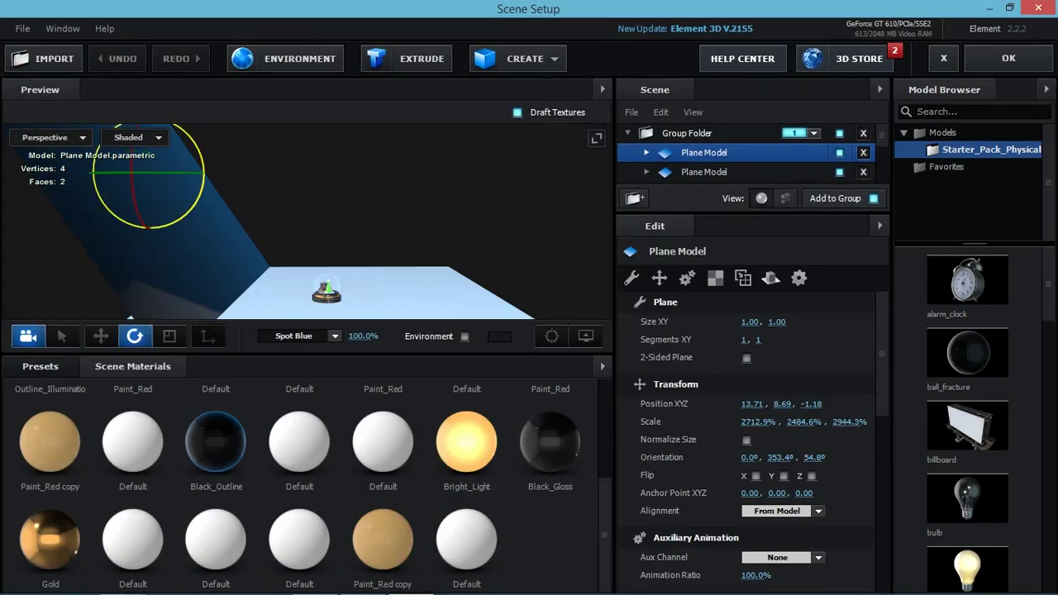
pyautogui.moveTo(165, 188); pyautogui.dragTo(149, 214)
pyautogui.moveTo(199, 157); pyautogui.dragTo(149, 227)
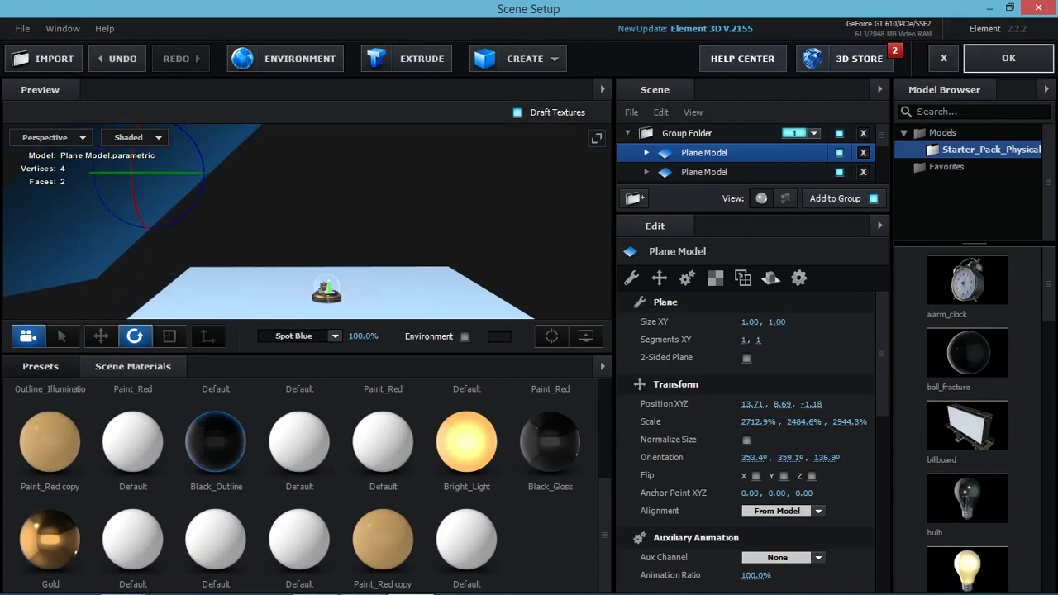
pyautogui.click(1009, 58)
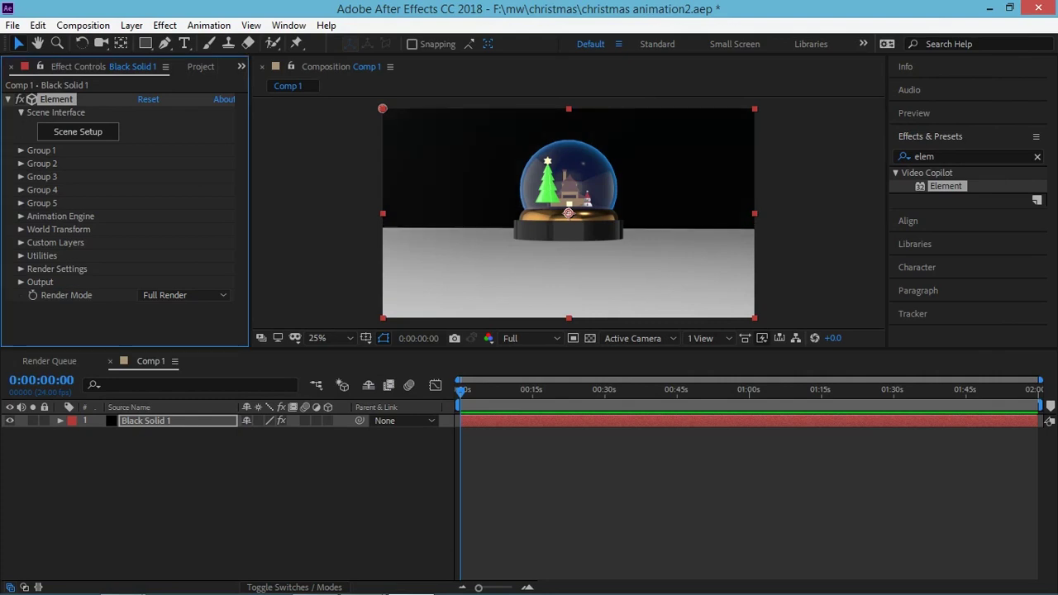
# Rotate the backdrop plane to 354.2°, 356.8°, 115.7° and shift it to X 10.07.
pyautogui.click(77, 131)
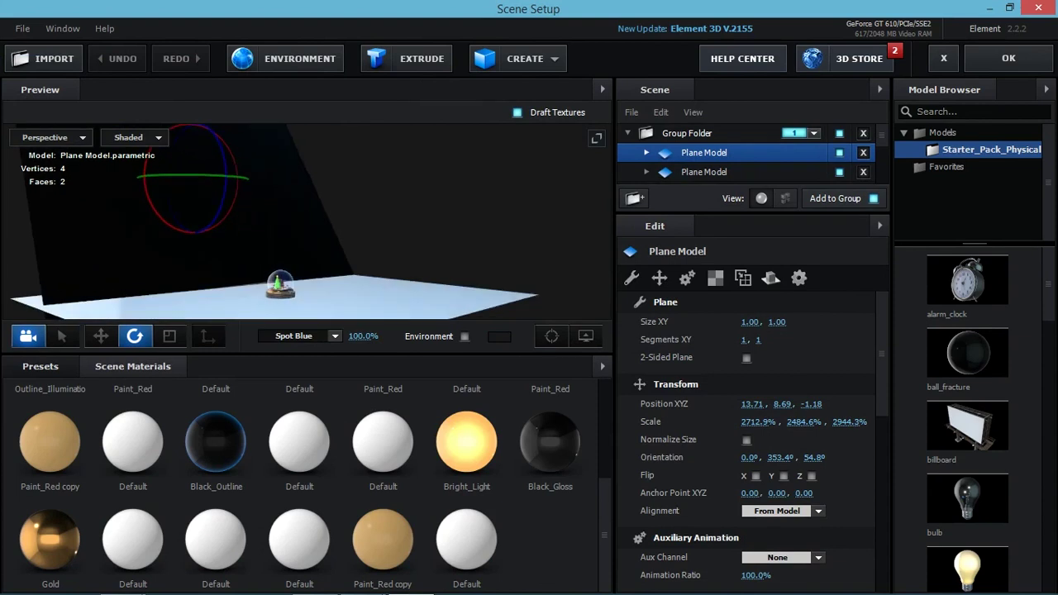
pyautogui.moveTo(205, 170); pyautogui.dragTo(196, 216)
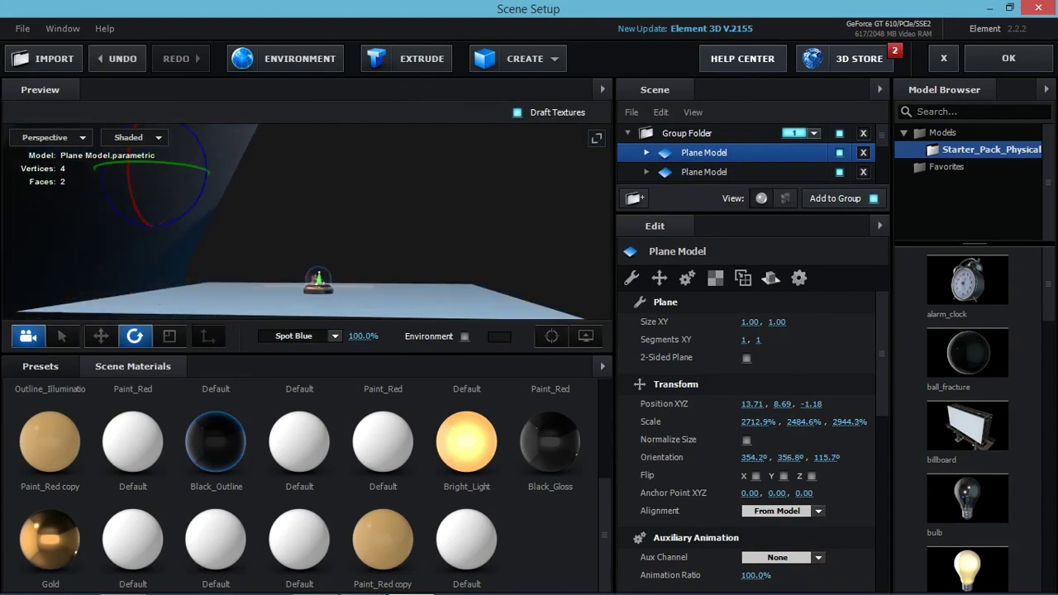
pyautogui.press('w')
pyautogui.moveTo(116, 172); pyautogui.dragTo(178, 172)
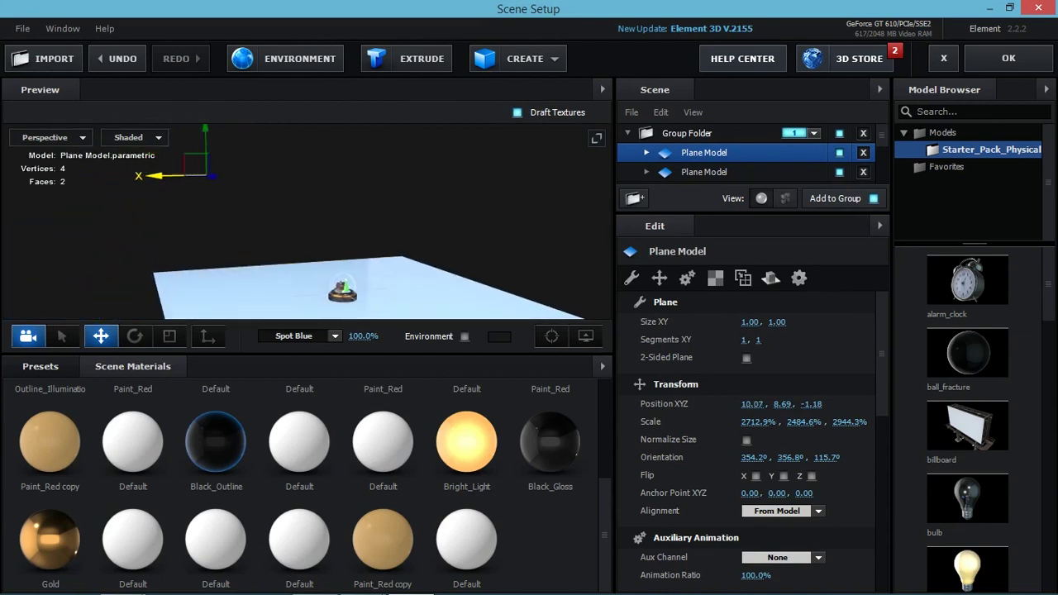
# Add a new solid layer and send it to the bottom, beneath the Element layer.
pyautogui.click(1009, 58)
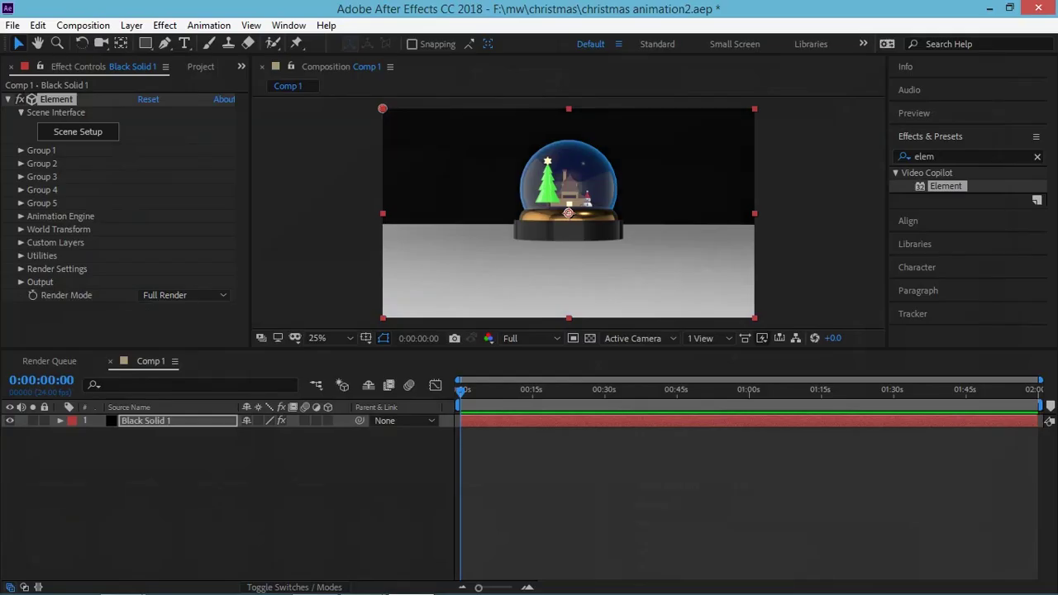
pyautogui.rightClick(387, 492)
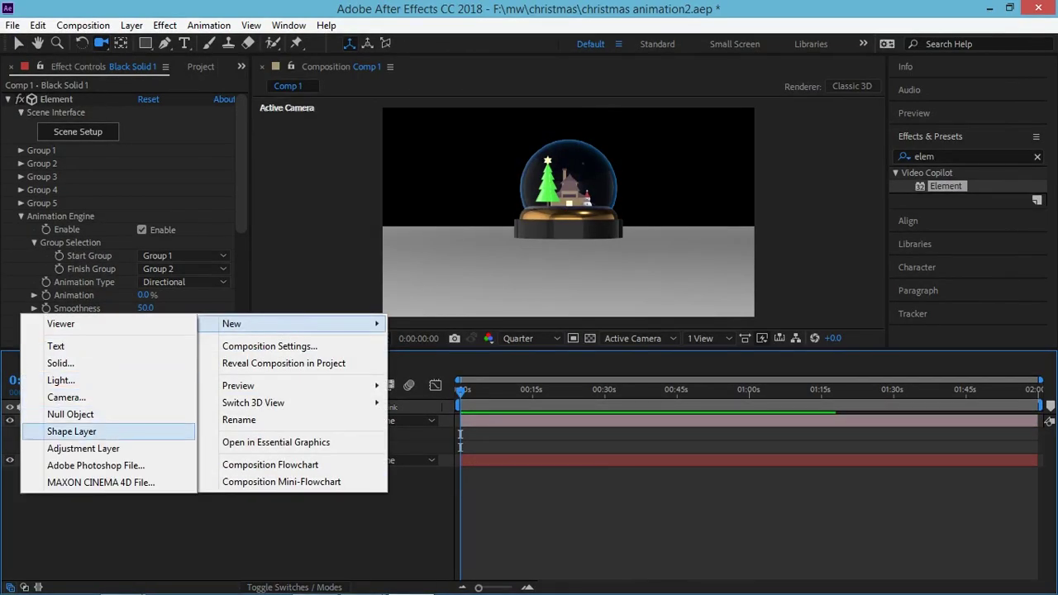
pyautogui.click(60, 363)
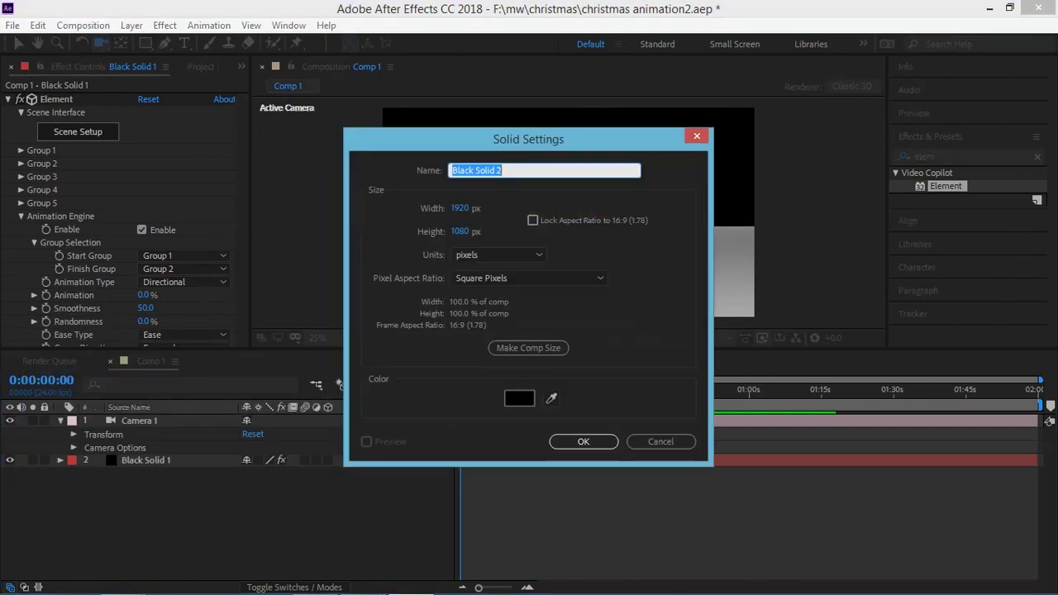
pyautogui.press('Return')
pyautogui.hotkey('ctrl', 'shift', '[')
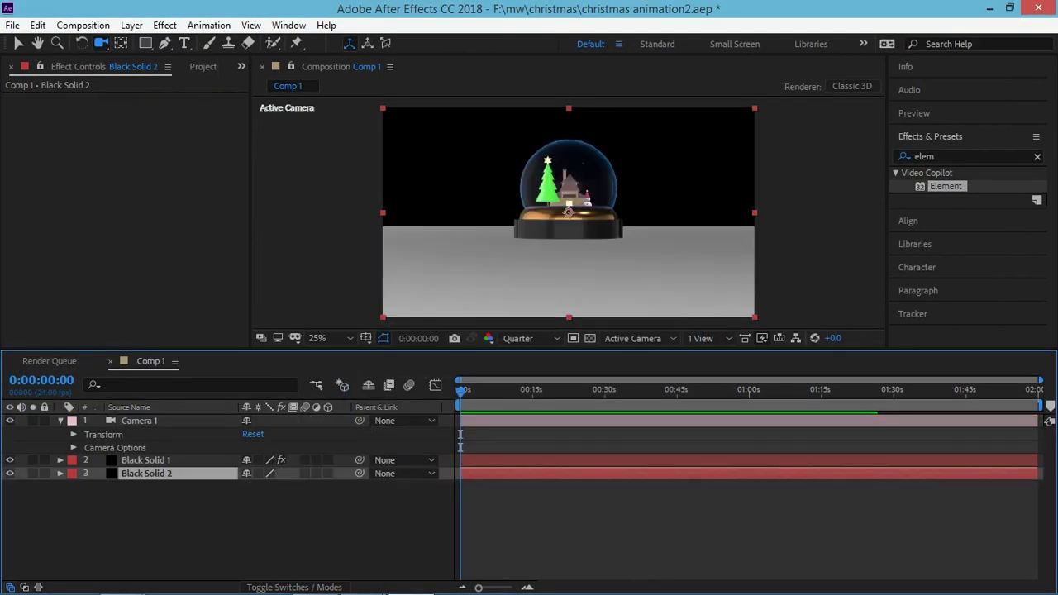
# Colour the solid dark navy #000423 in Solid Settings and lock the layer.
pyautogui.click(131, 25)
pyautogui.click(58, 60)
pyautogui.click(267, 372)
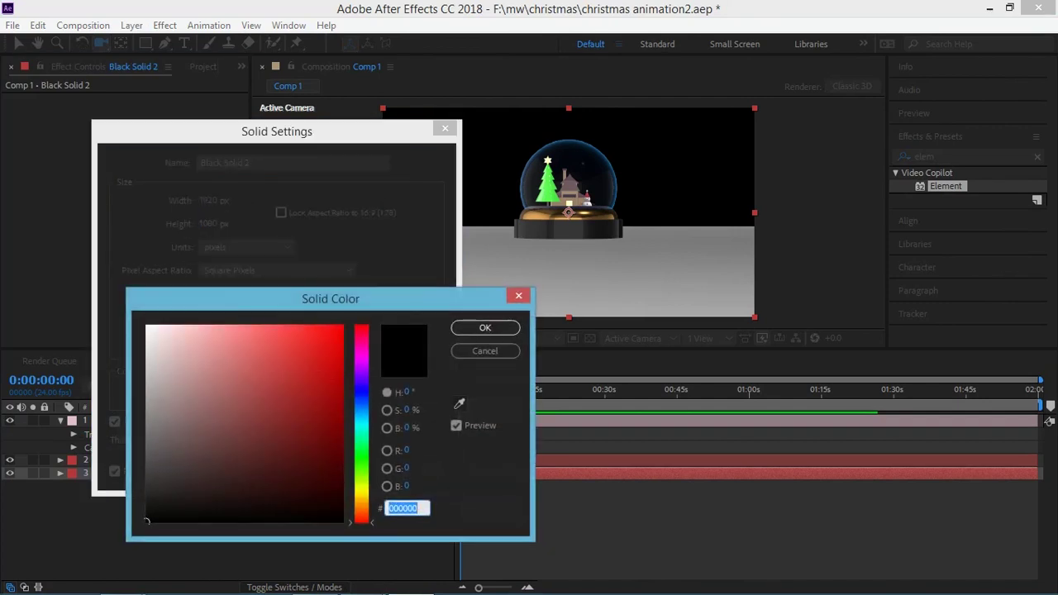
pyautogui.write('0B6BB5')
pyautogui.moveTo(330, 381)
pyautogui.mouseDown()
pyautogui.moveTo(209, 325)
pyautogui.moveTo(329, 455)
pyautogui.moveTo(341, 491)
pyautogui.mouseUp()
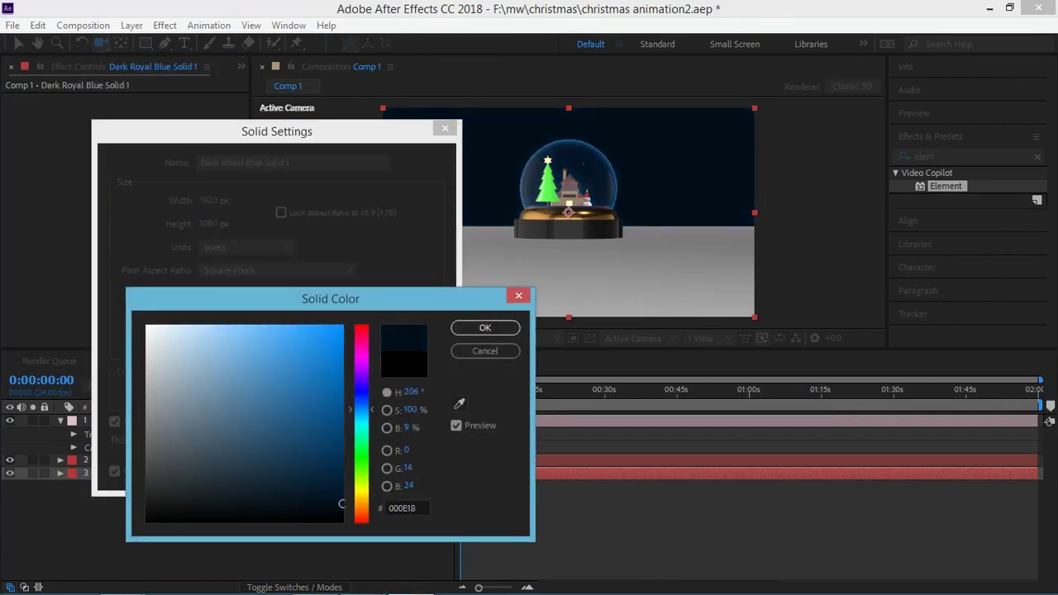
pyautogui.moveTo(361, 410); pyautogui.dragTo(361, 394)
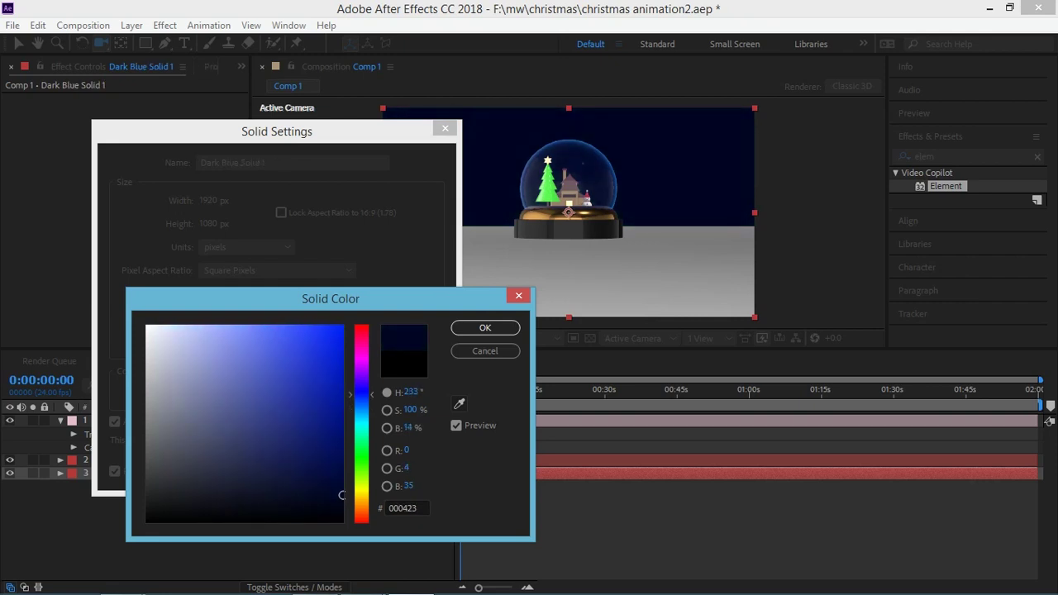
pyautogui.press('Return')
pyautogui.hotkey('ctrl', 'l')
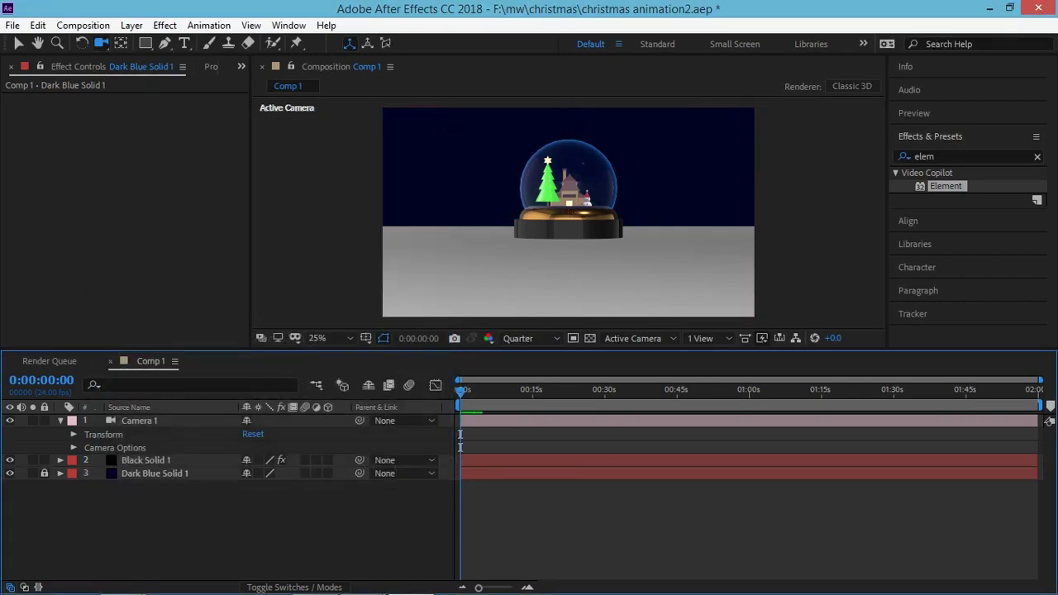
# On Black Solid 1's Animation Engine, set Ease Type to Ease-In and keep Group Direction Forward.
pyautogui.click(145, 460)
pyautogui.scroll(-5, 124, 215)
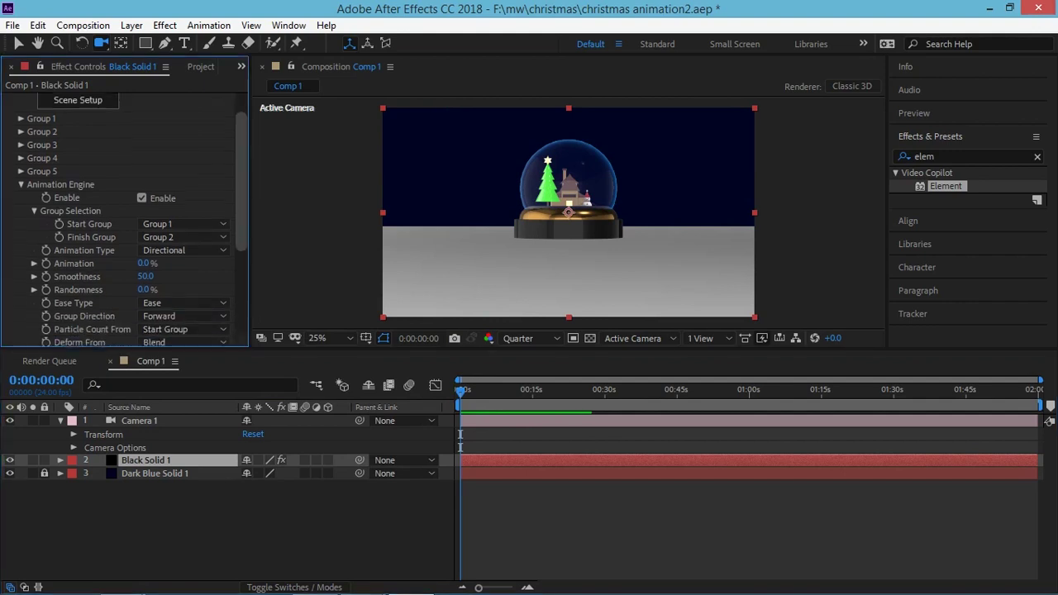
pyautogui.scroll(-1, 124, 215)
pyautogui.moveTo(145, 225)
pyautogui.mouseDown()
pyautogui.moveTo(182, 226)
pyautogui.moveTo(140, 239)
pyautogui.mouseUp()
pyautogui.click(183, 252)
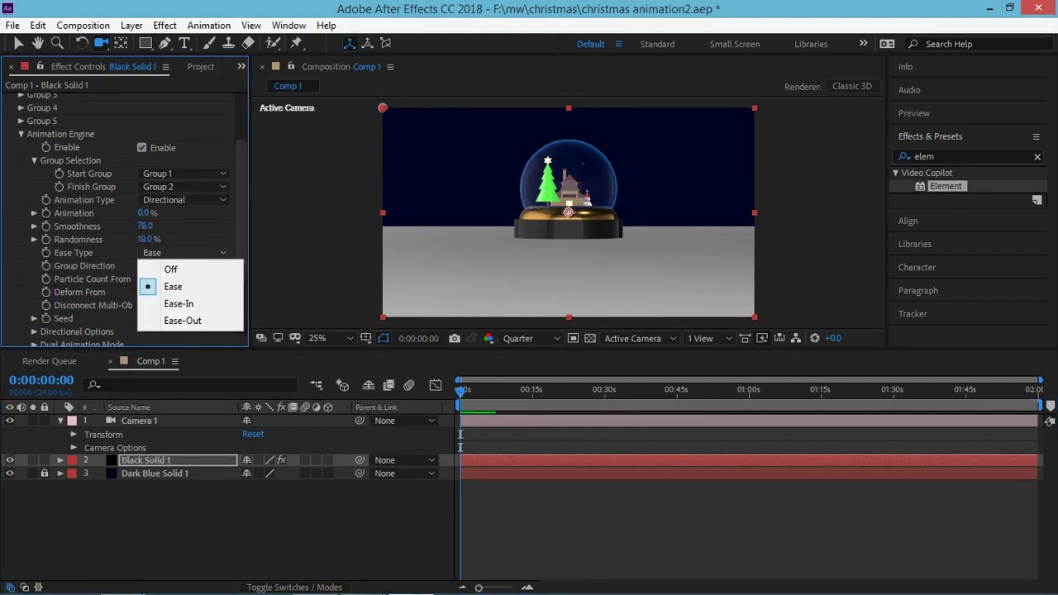
pyautogui.click(179, 303)
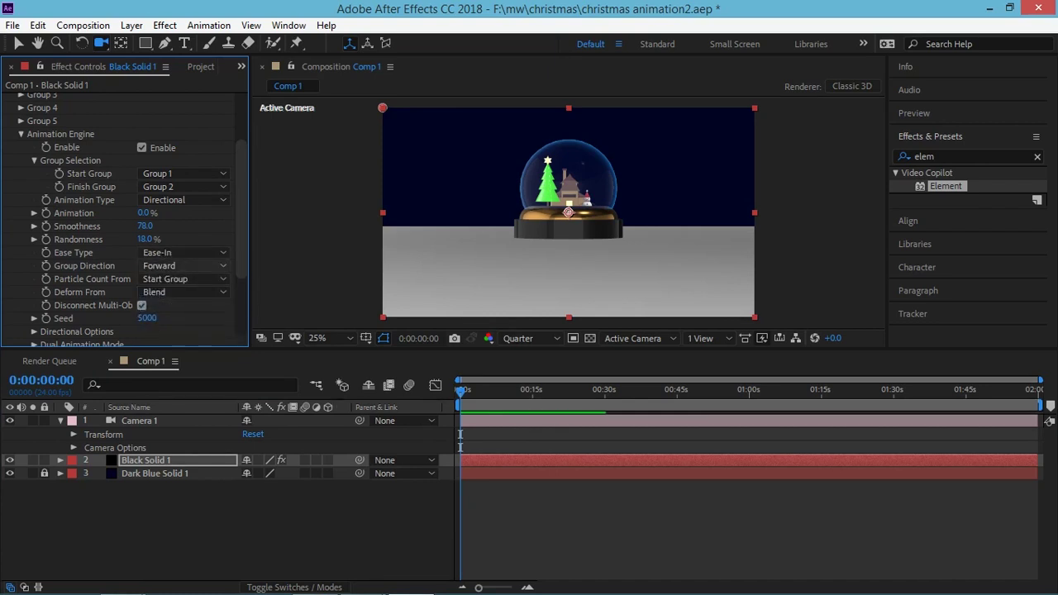
pyautogui.click(184, 266)
pyautogui.click(180, 282)
# Set both Particle Count From and Deform From to Start Group.
pyautogui.click(183, 279)
pyautogui.click(184, 296)
pyautogui.scroll(-1, 184, 289)
pyautogui.click(184, 263)
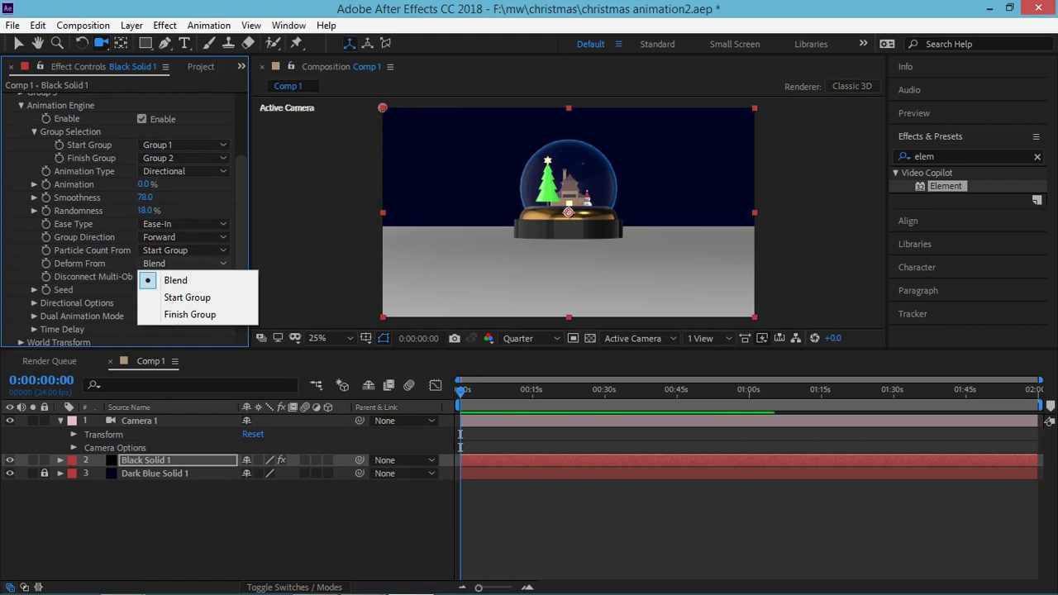
pyautogui.click(169, 297)
# Set Dual Animation to Random and look over the Time Delay settings.
pyautogui.scroll(-1, 148, 248)
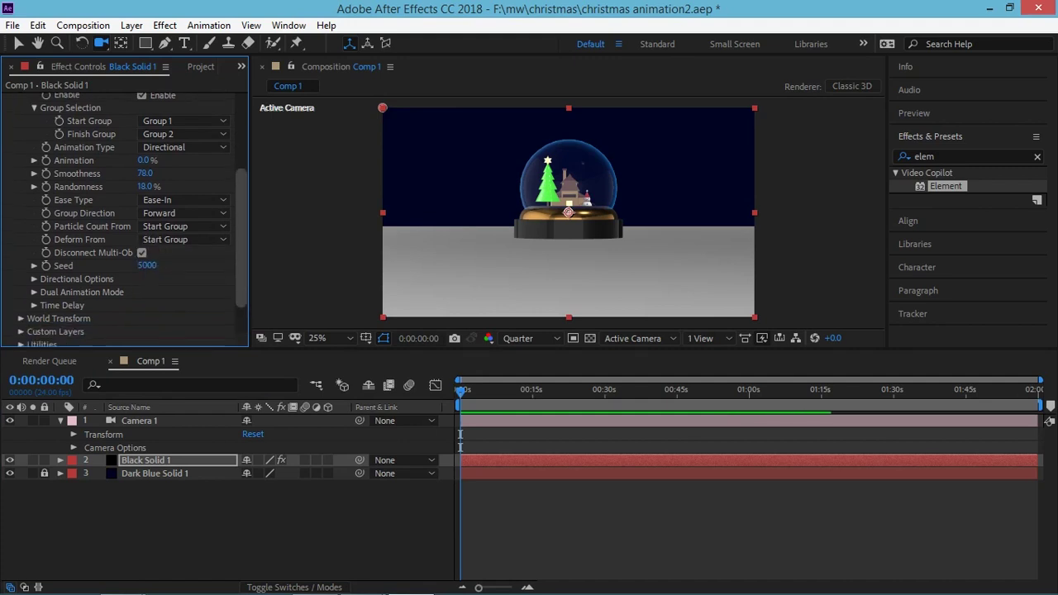
pyautogui.click(34, 281)
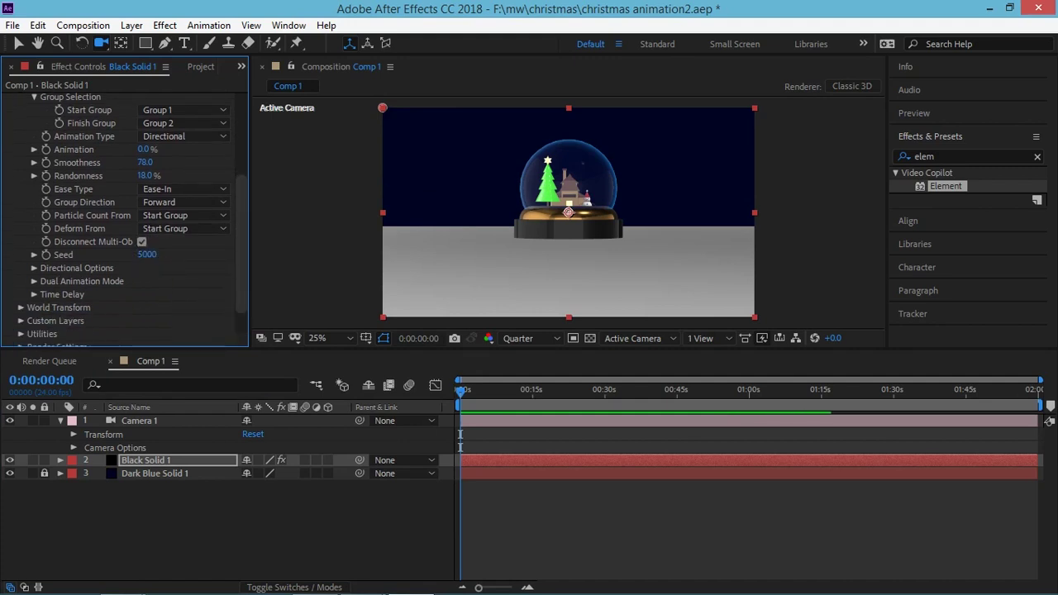
pyautogui.click(184, 294)
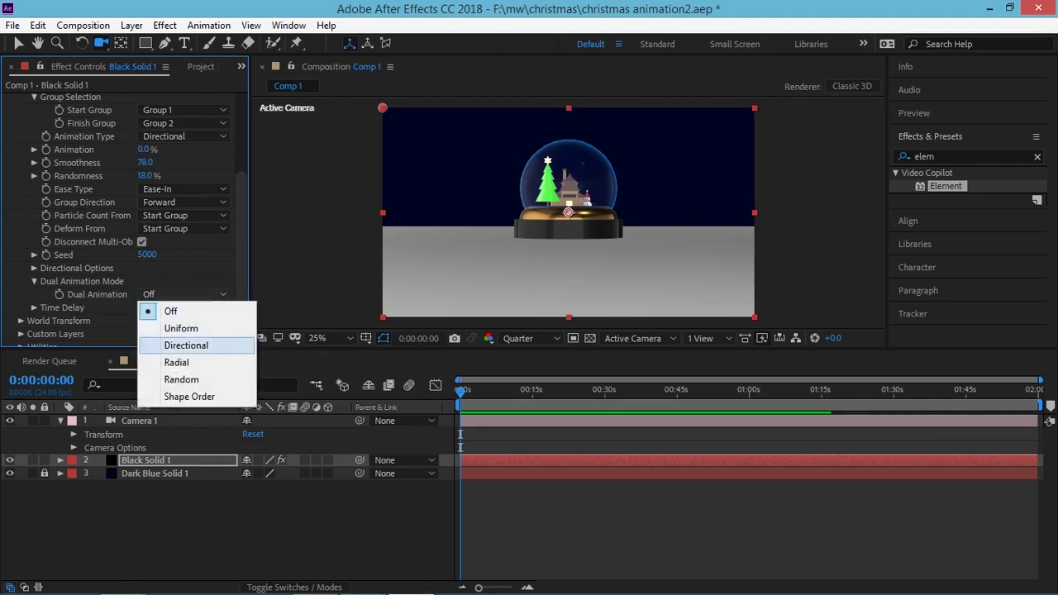
pyautogui.click(181, 379)
pyautogui.click(34, 281)
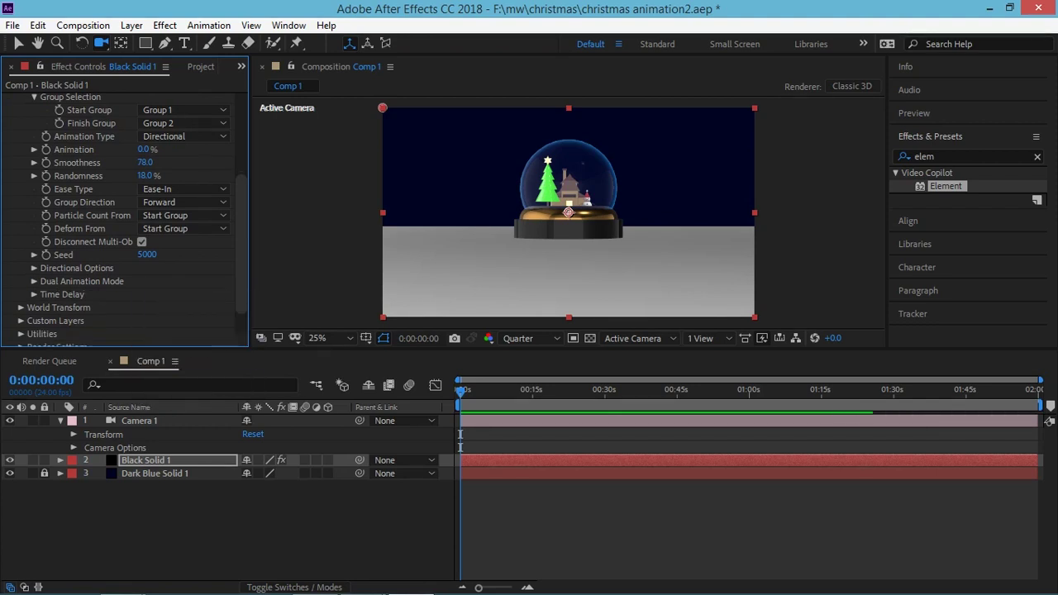
pyautogui.click(34, 295)
pyautogui.scroll(-2, 124, 248)
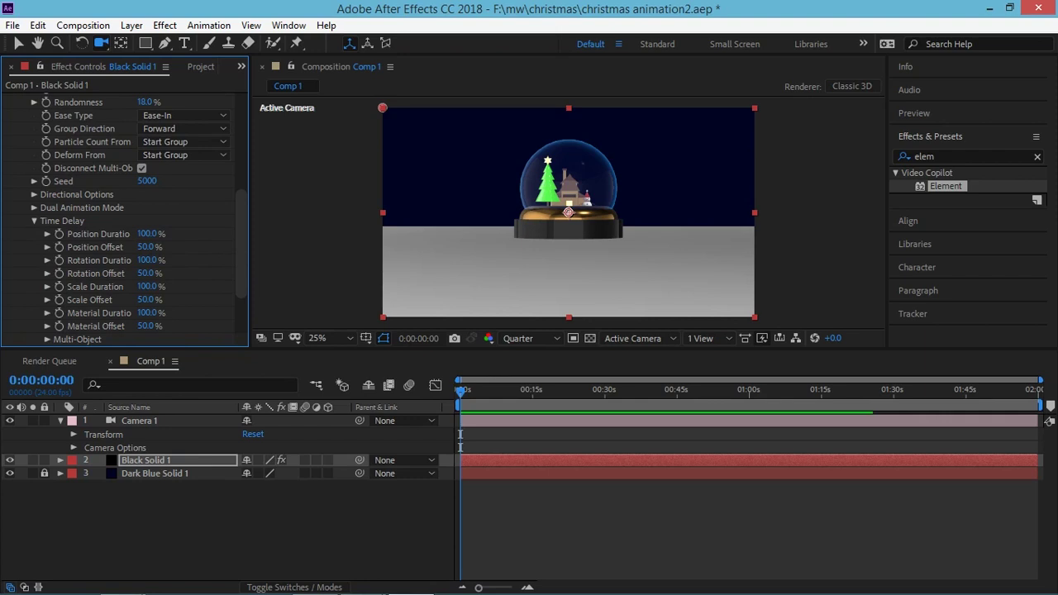
pyautogui.click(34, 221)
pyautogui.click(21, 313)
pyautogui.scroll(-4, 124, 248)
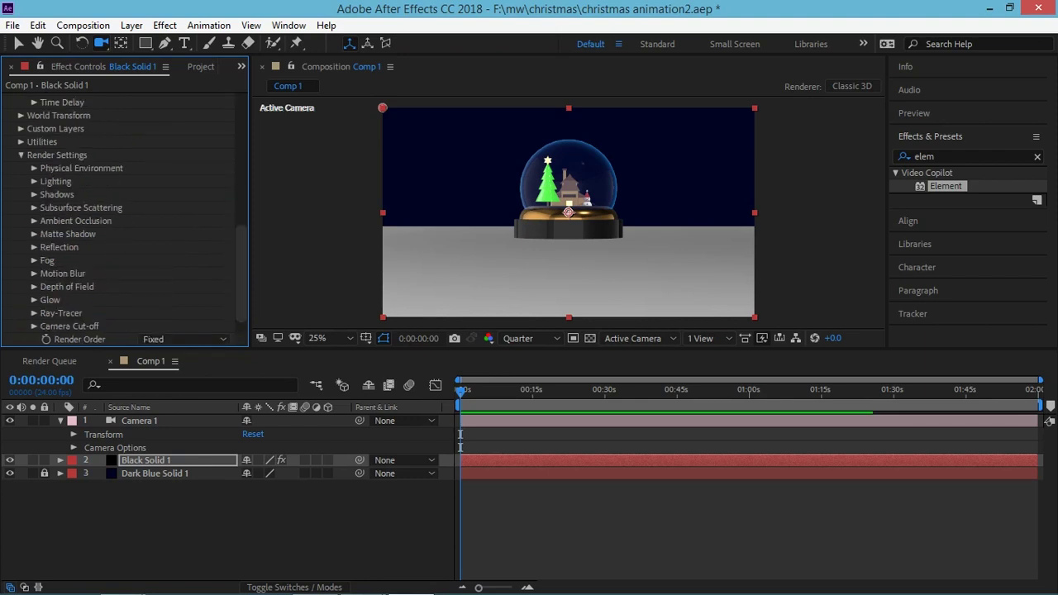
# Try yellow and lilac environment tints but keep white, with Override Layer left at None.
pyautogui.click(34, 168)
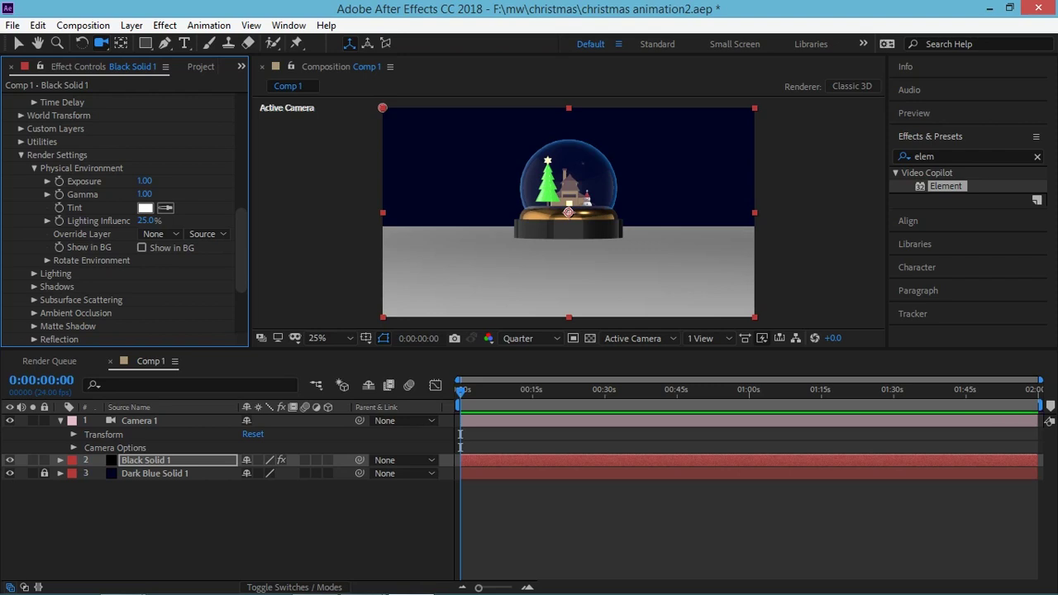
pyautogui.click(146, 207)
pyautogui.write('0675AF')
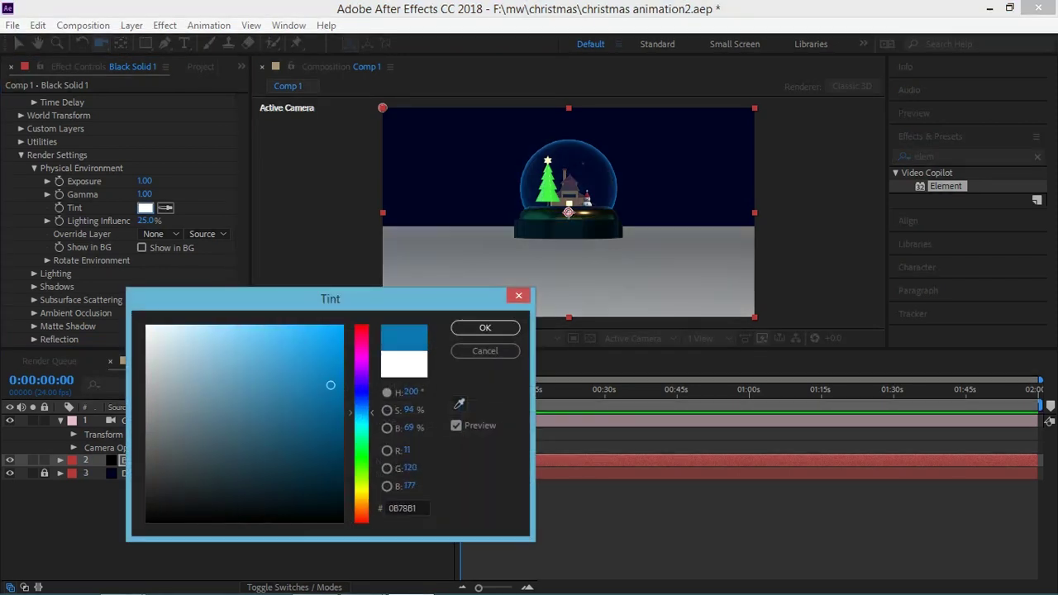
pyautogui.write('00A8FF')
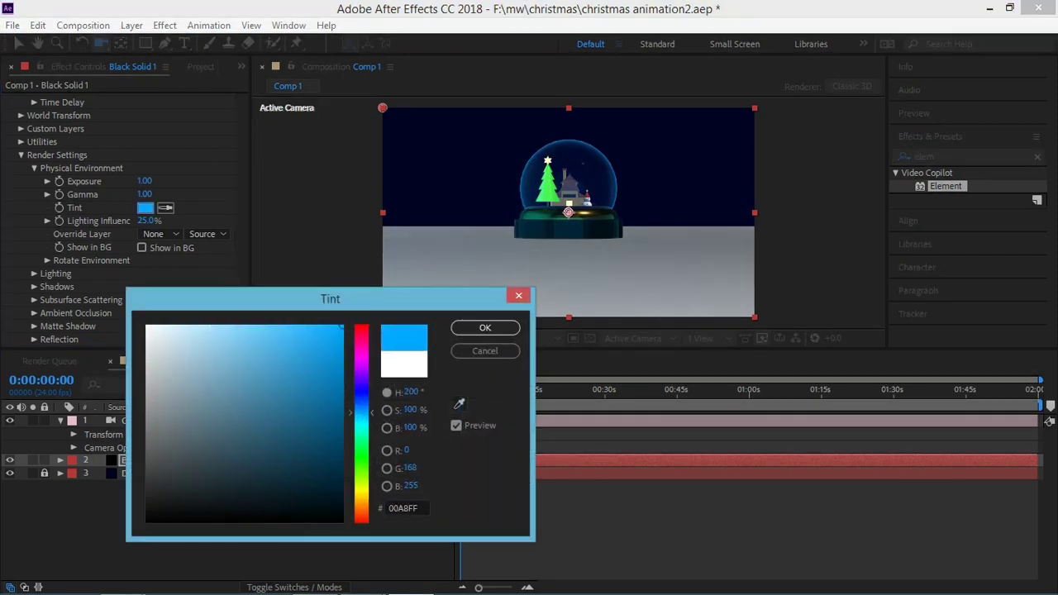
pyautogui.write('FFFFFF')
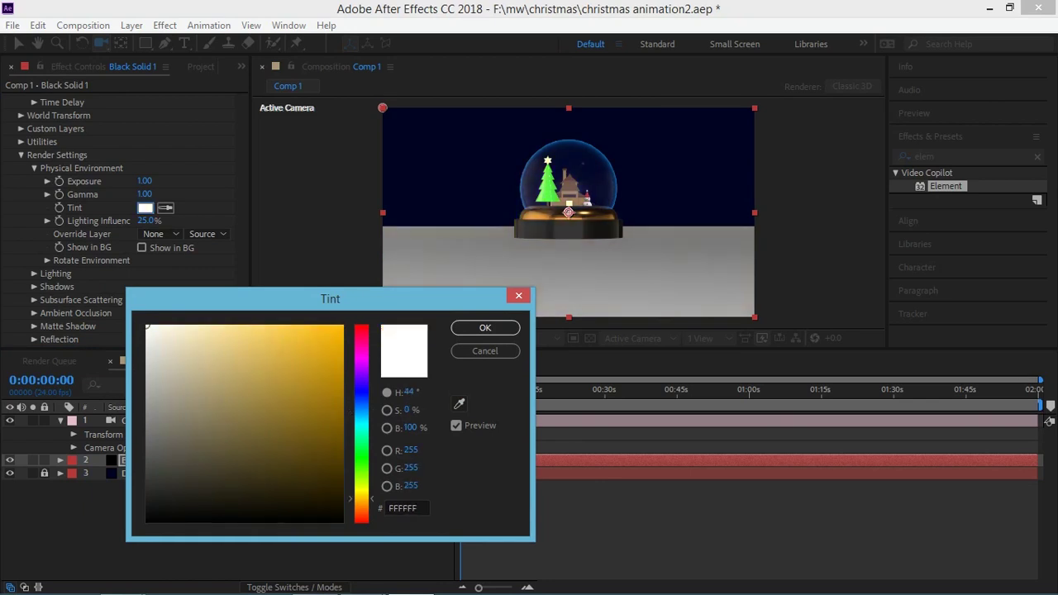
pyautogui.moveTo(248, 331); pyautogui.dragTo(256, 325)
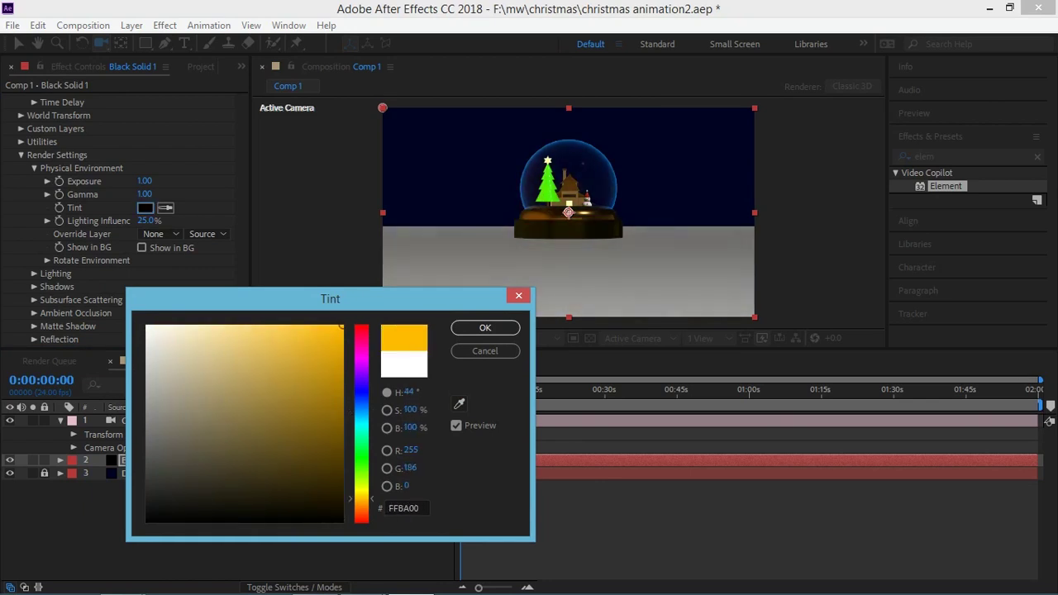
pyautogui.click(362, 369)
pyautogui.moveTo(256, 325); pyautogui.dragTo(169, 325)
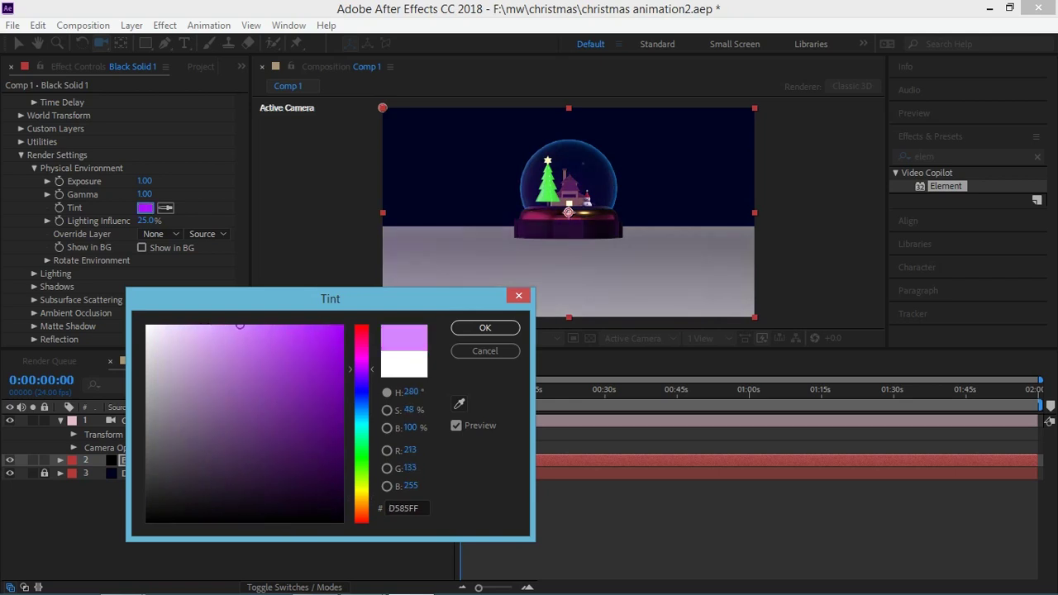
pyautogui.click(486, 351)
pyautogui.click(160, 234)
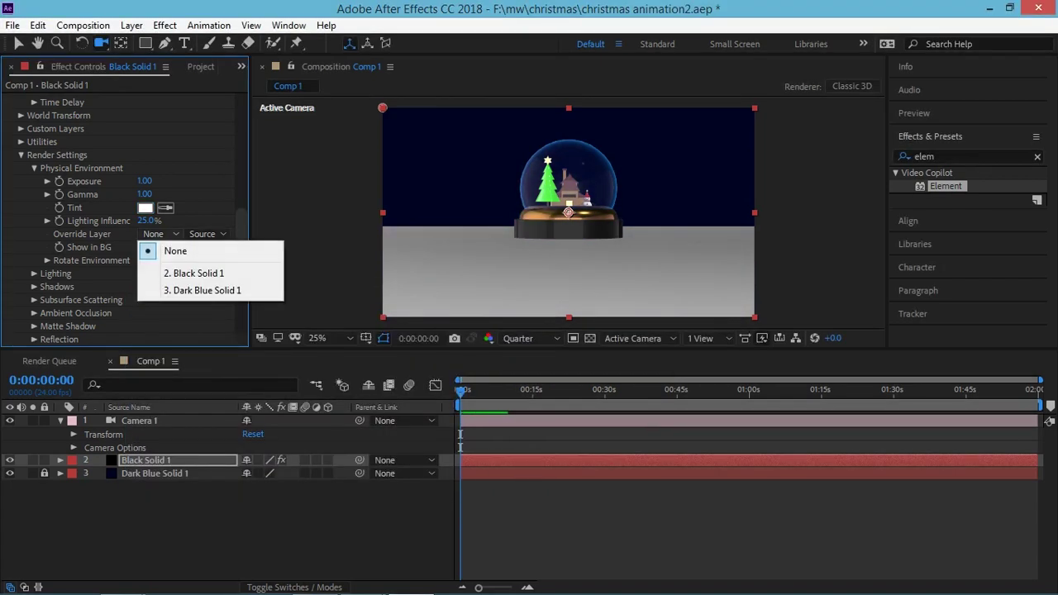
pyautogui.click(175, 251)
# Turn on Show in BG for the environment and rotate it to -89° on X.
pyautogui.click(142, 248)
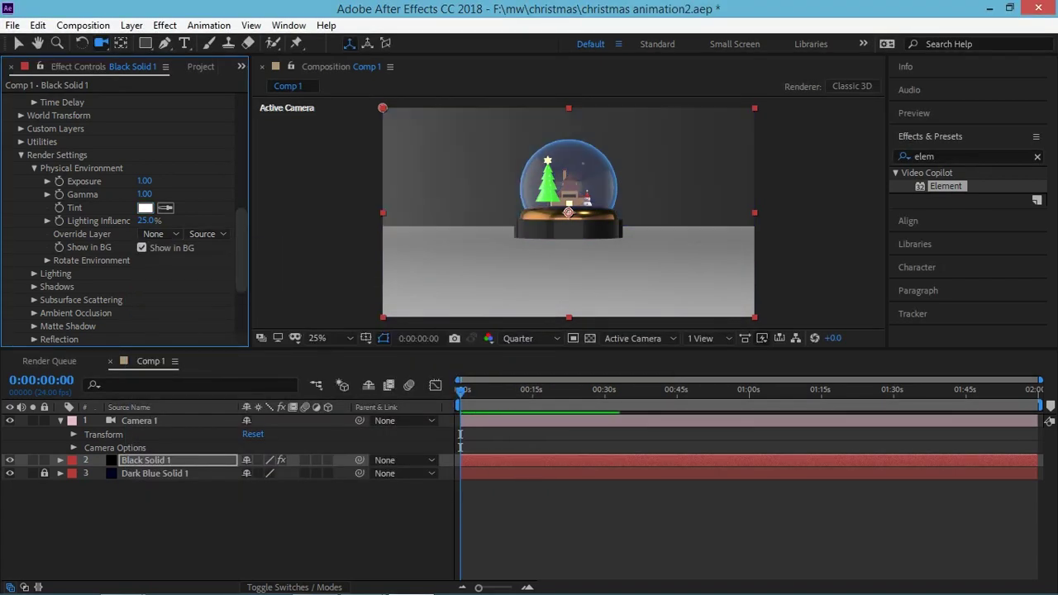
pyautogui.click(141, 247)
pyautogui.click(142, 248)
pyautogui.click(141, 247)
pyautogui.click(142, 247)
pyautogui.click(47, 260)
pyautogui.moveTo(158, 273); pyautogui.dragTo(84, 273)
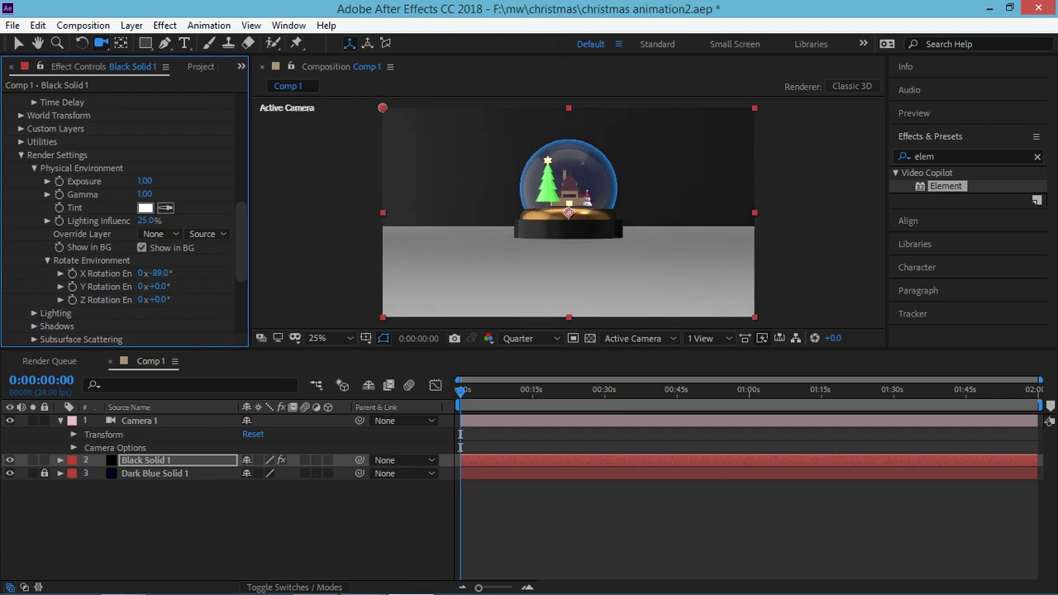
pyautogui.moveTo(154, 286)
pyautogui.mouseDown()
pyautogui.moveTo(88, 300)
pyautogui.moveTo(372, 299)
pyautogui.mouseUp()
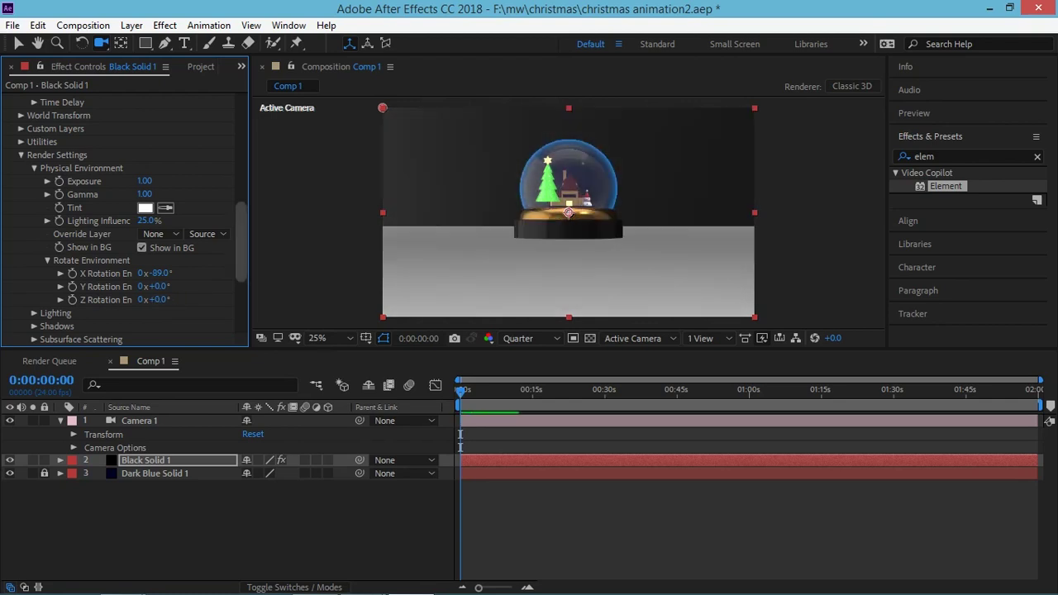
# Compare the render with Show in BG on and off, leaving the environment visible.
pyautogui.scroll(-3, 124, 220)
pyautogui.click(142, 208)
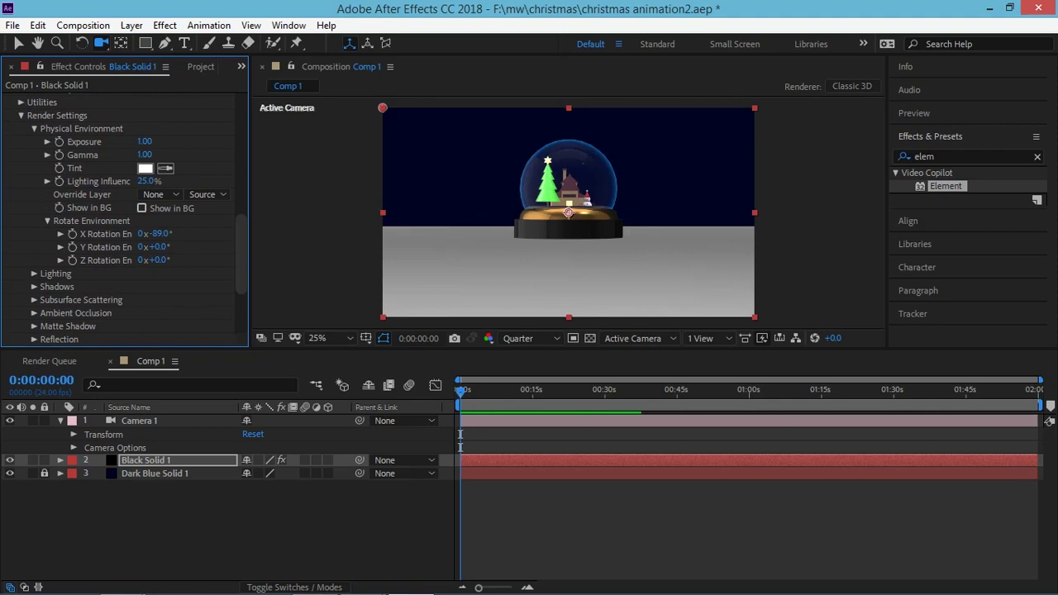
pyautogui.click(142, 207)
pyautogui.click(142, 208)
pyautogui.click(142, 207)
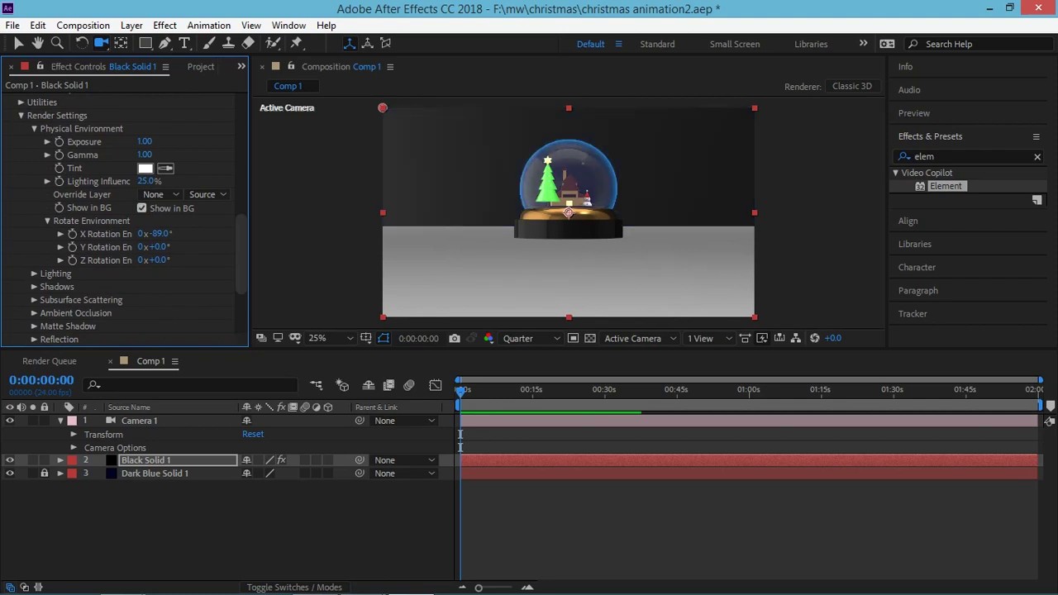
pyautogui.click(142, 207)
pyautogui.click(142, 208)
pyautogui.click(142, 208)
pyautogui.click(142, 208)
pyautogui.click(143, 208)
pyautogui.click(142, 207)
pyautogui.click(47, 221)
# Try the Spot Blue, Spot, Warm and Clean Blue lighting presets, then settle on Aqua.
pyautogui.click(34, 234)
pyautogui.click(157, 274)
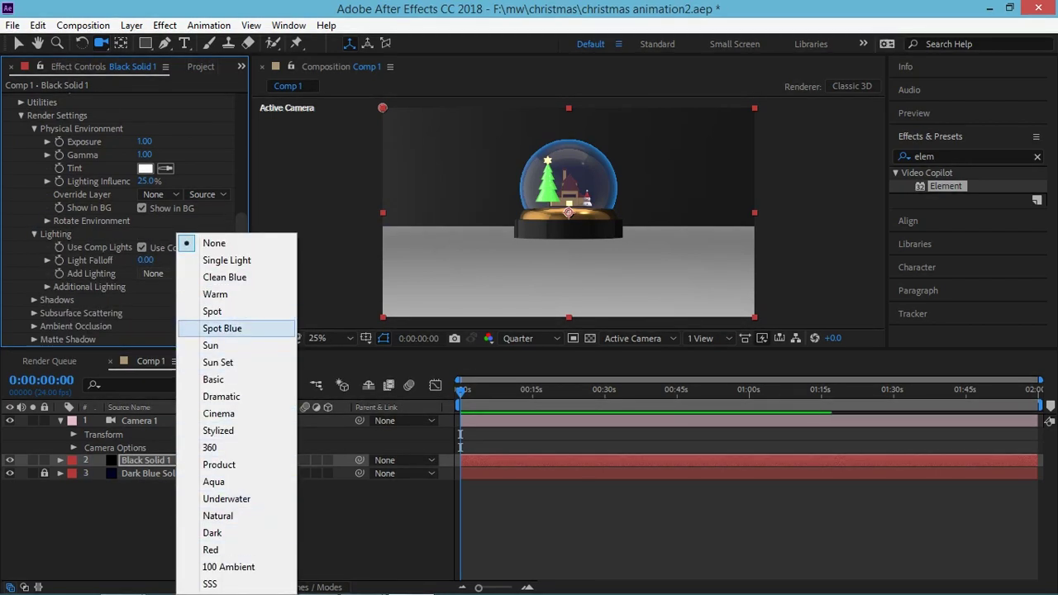
pyautogui.click(222, 328)
pyautogui.click(182, 273)
pyautogui.click(215, 314)
pyautogui.click(182, 273)
pyautogui.click(190, 298)
pyautogui.click(181, 274)
pyautogui.click(190, 278)
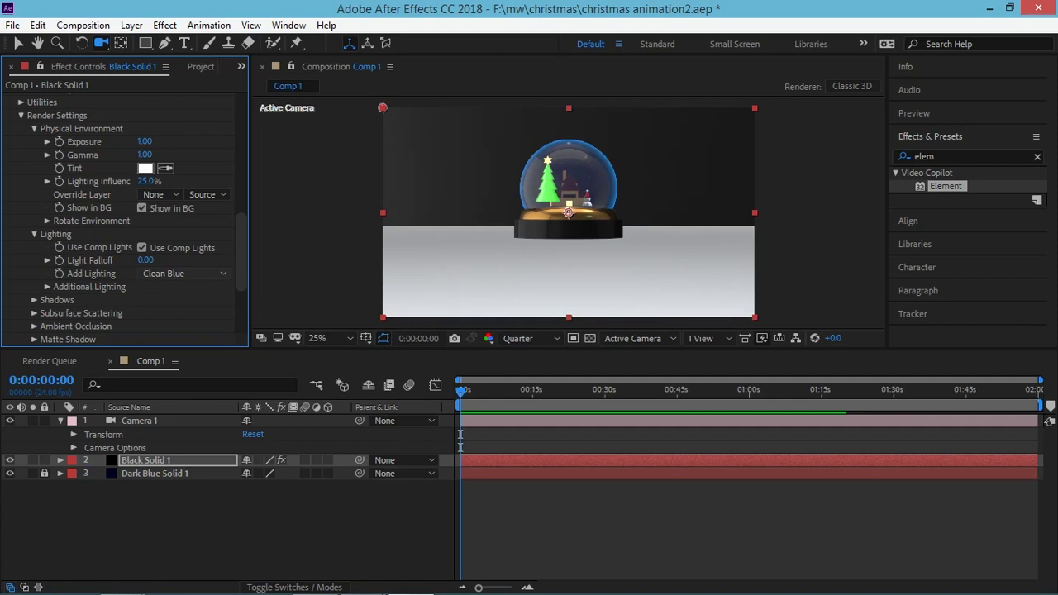
pyautogui.click(182, 274)
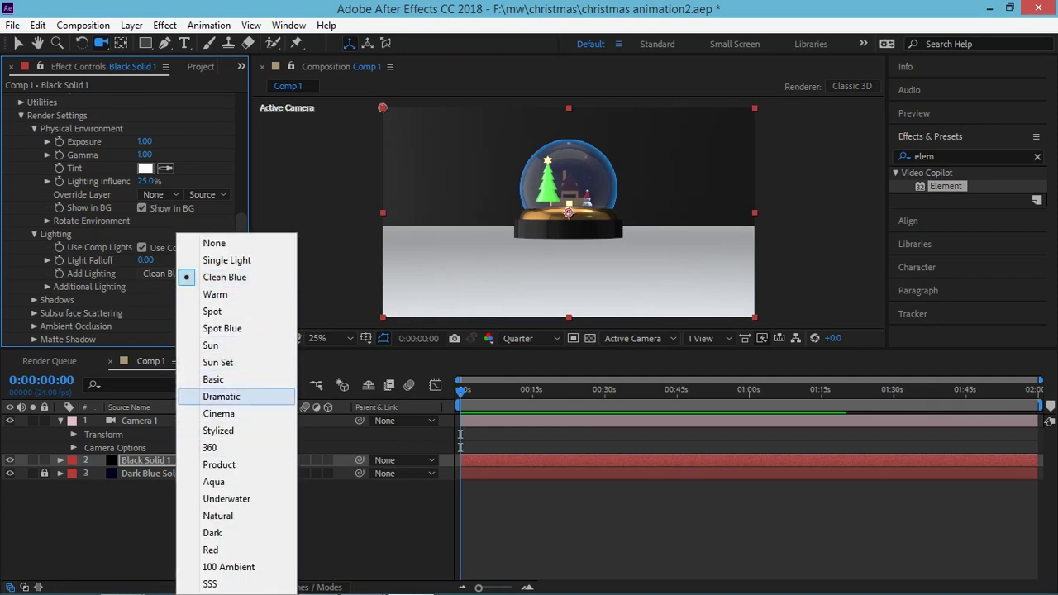
pyautogui.click(190, 483)
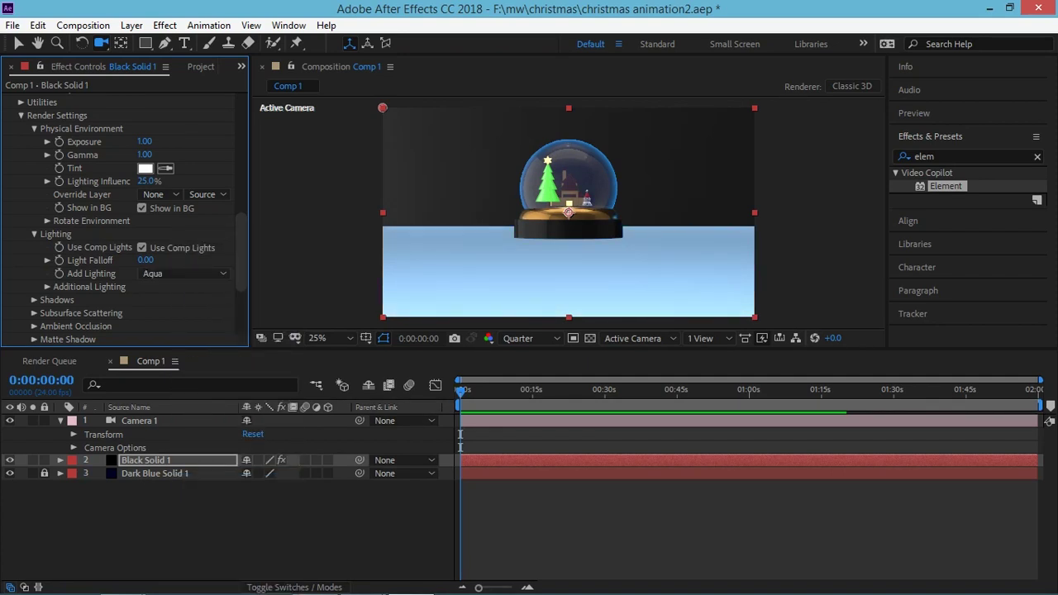
pyautogui.click(496, 521)
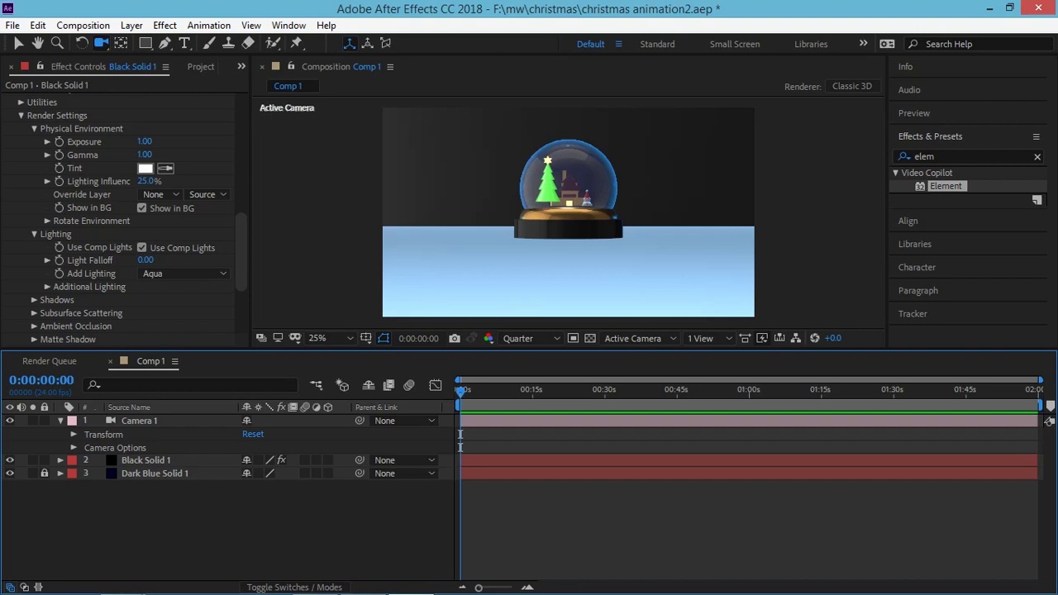
# Rotate the Aqua additional lighting to +21° on X.
pyautogui.click(47, 286)
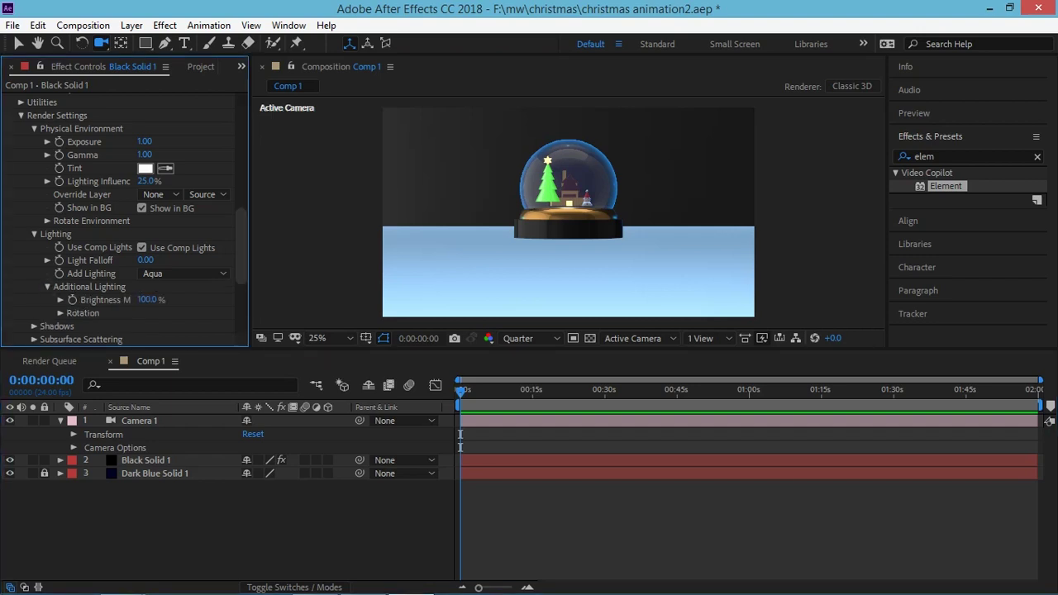
pyautogui.click(61, 313)
pyautogui.moveTo(157, 312); pyautogui.dragTo(38, 312)
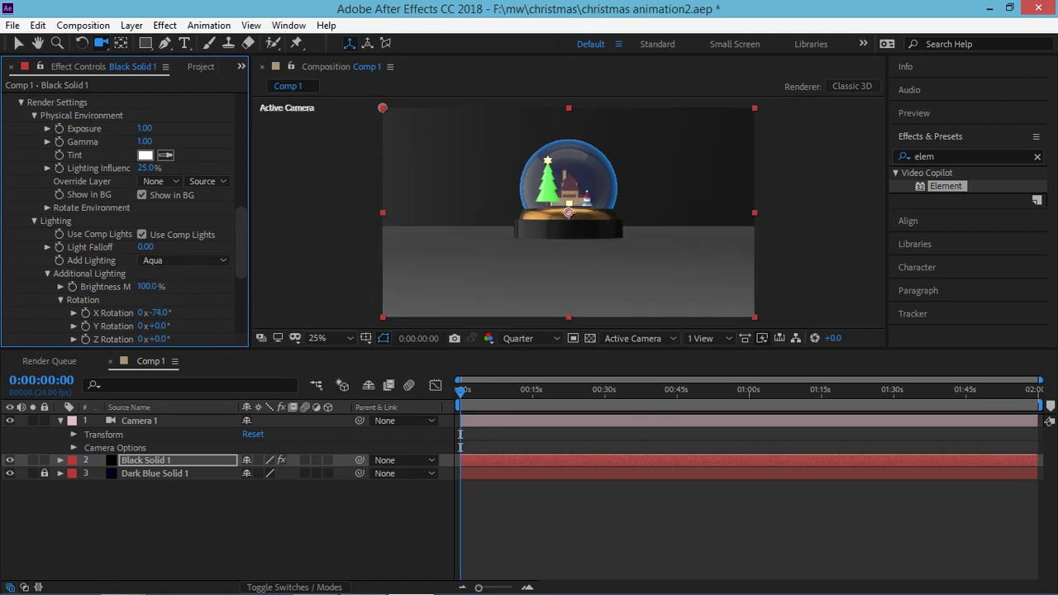
pyautogui.moveTo(157, 312); pyautogui.dragTo(73, 313)
pyautogui.moveTo(157, 312); pyautogui.dragTo(318, 313)
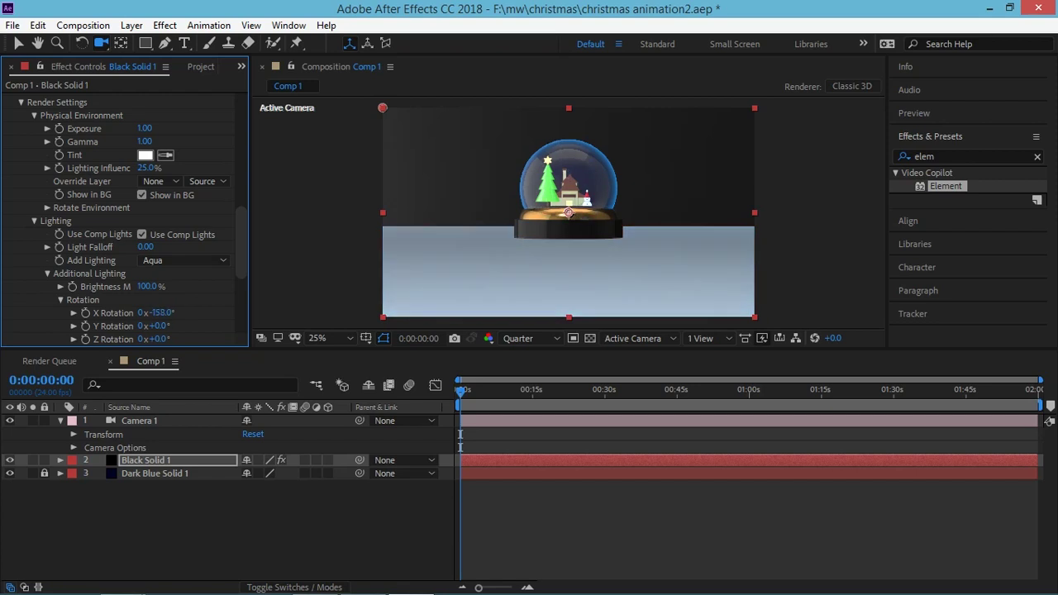
pyautogui.moveTo(157, 313)
pyautogui.mouseDown()
pyautogui.moveTo(202, 312)
pyautogui.moveTo(104, 313)
pyautogui.mouseUp()
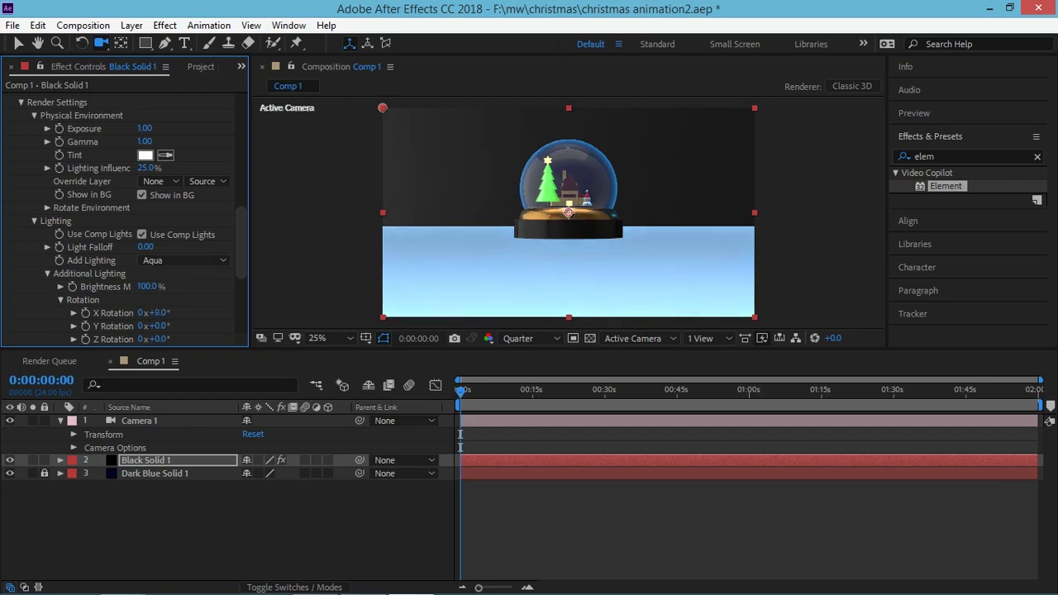
# Rotate the additional lighting to +25° on Z and expand the Ambient Occlusion settings.
pyautogui.scroll(-2, 124, 248)
pyautogui.moveTo(158, 278)
pyautogui.mouseDown()
pyautogui.moveTo(382, 278)
pyautogui.moveTo(38, 278)
pyautogui.moveTo(106, 278)
pyautogui.mouseUp()
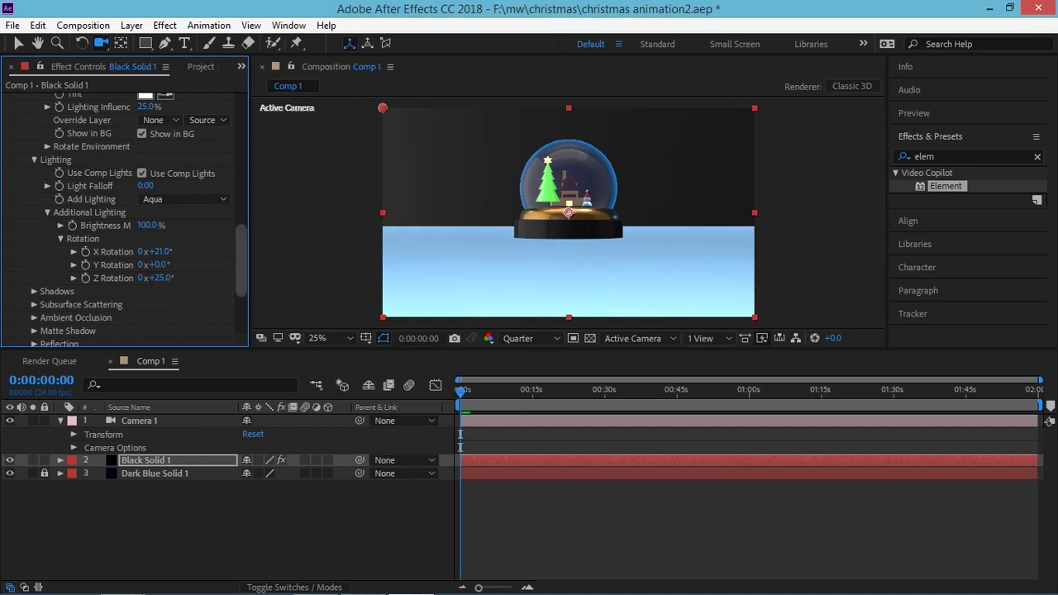
pyautogui.scroll(-3, 124, 248)
pyautogui.click(34, 229)
pyautogui.scroll(-2, 124, 228)
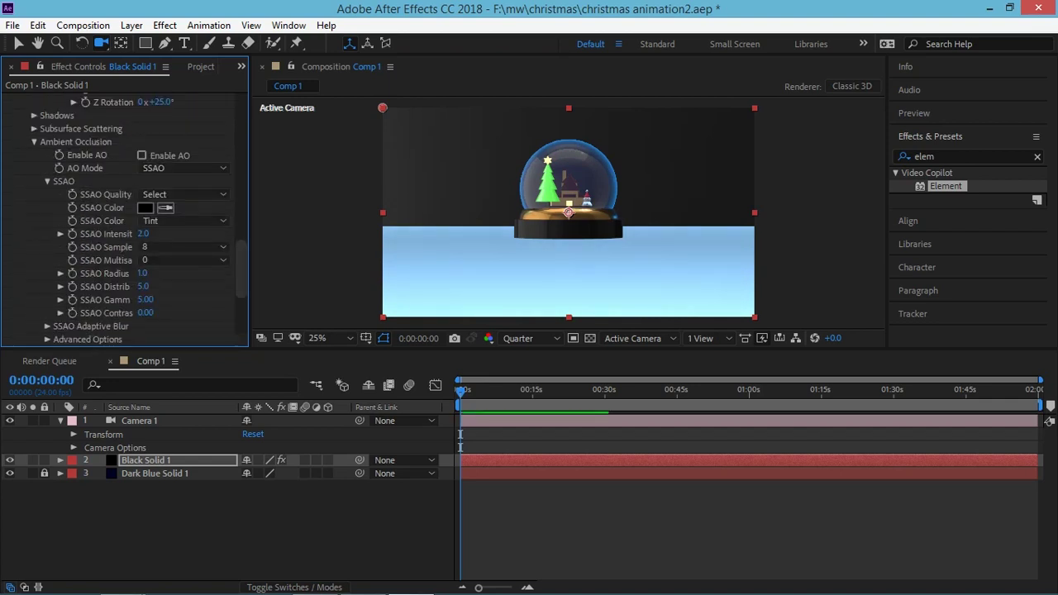
# Adjust the ambient occlusion intensity and look over the Reflection and Depth of Field options.
pyautogui.click(145, 207)
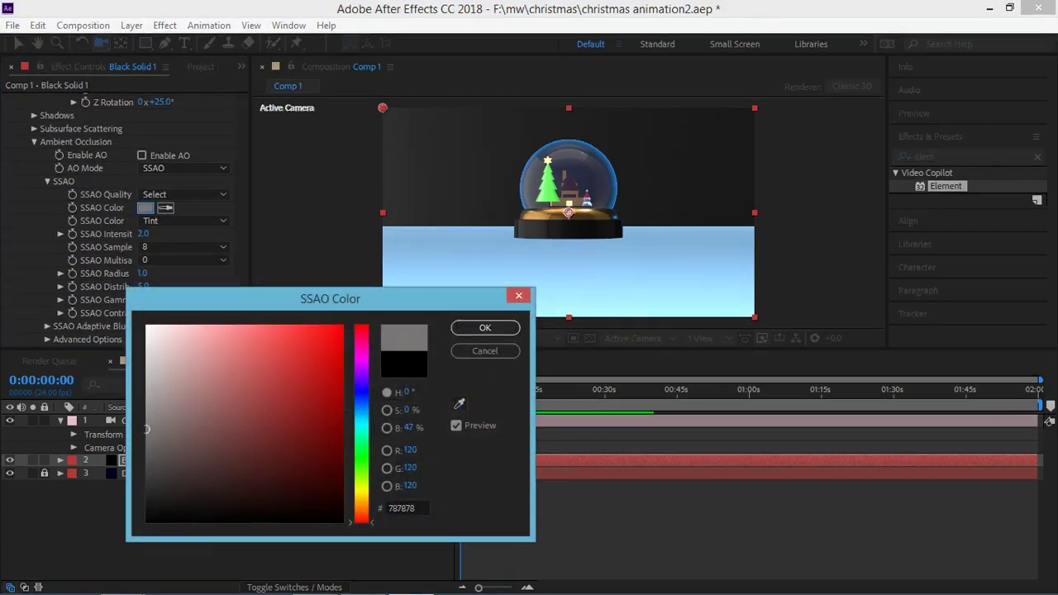
pyautogui.press('Return')
pyautogui.moveTo(143, 234); pyautogui.dragTo(107, 234)
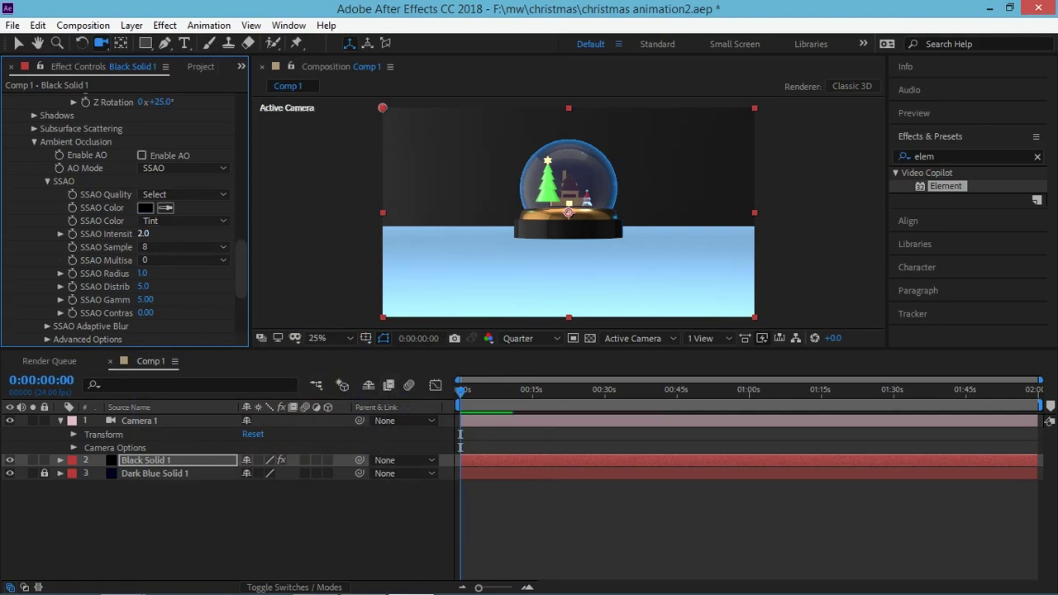
pyautogui.click(47, 182)
pyautogui.click(34, 142)
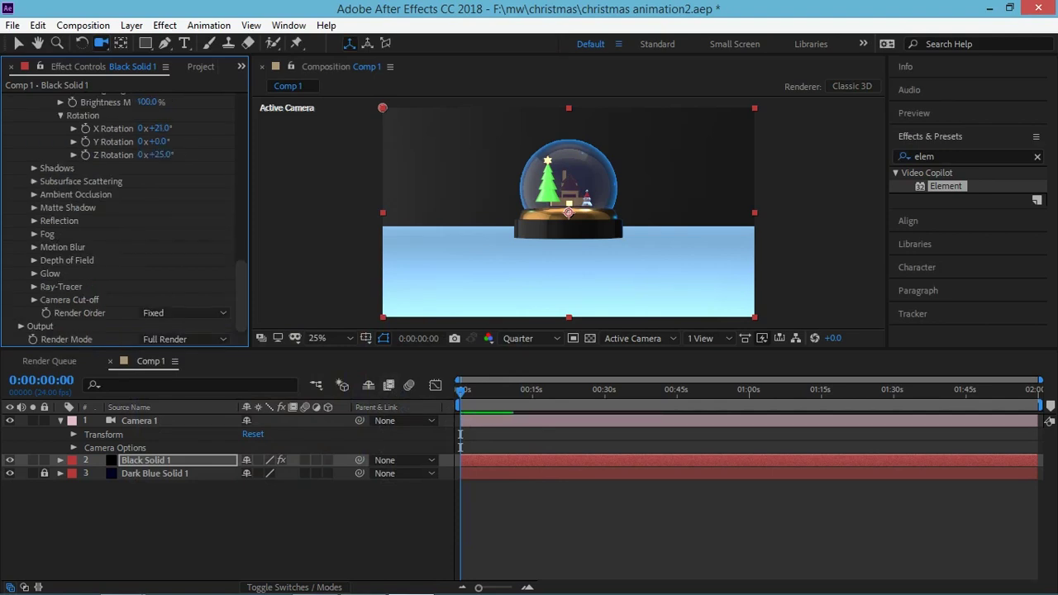
pyautogui.click(34, 194)
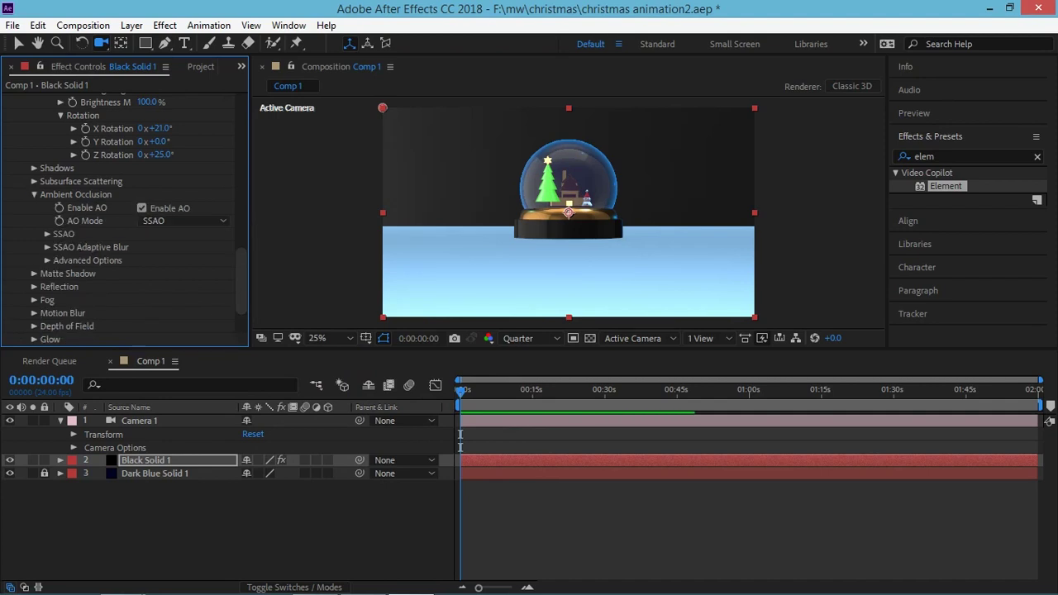
pyautogui.scroll(-2, 124, 248)
pyautogui.click(34, 221)
pyautogui.click(34, 221)
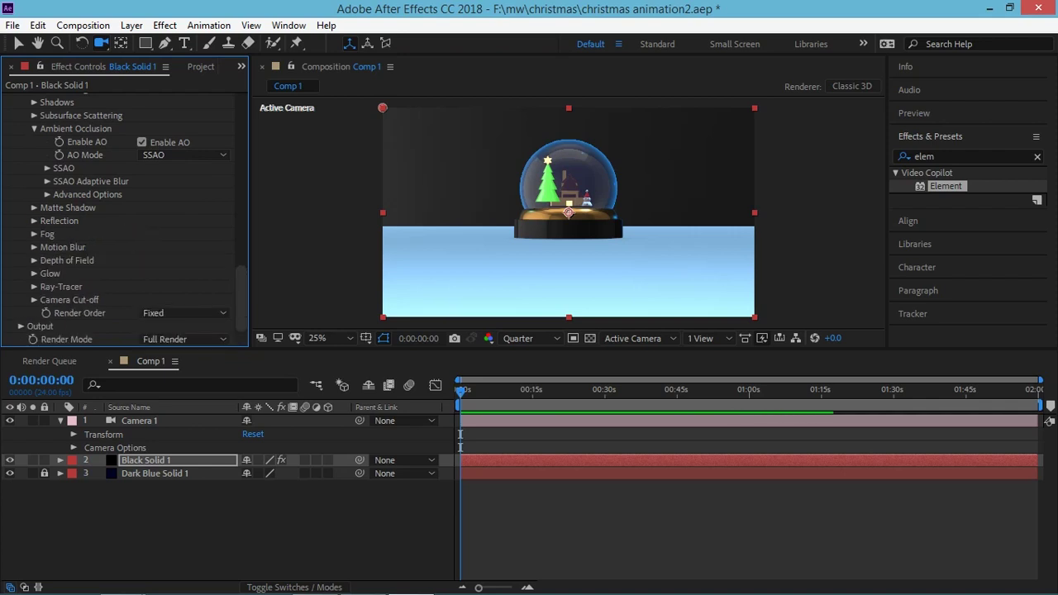
pyautogui.click(34, 260)
pyautogui.click(34, 260)
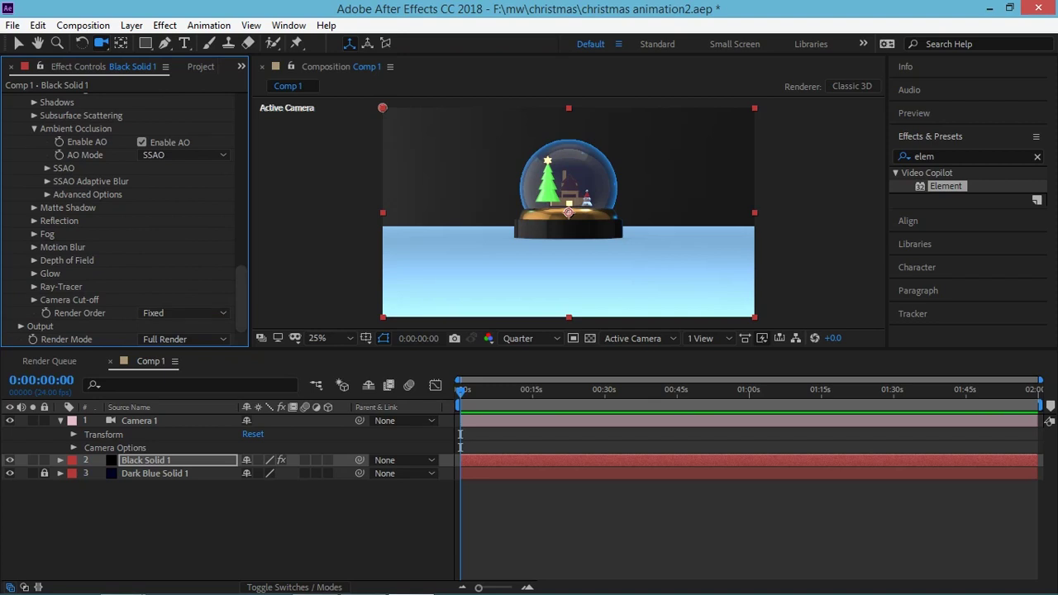
# Collapse the SSAO, Ambient Occlusion, Lighting, Physical Environment and Render Settings groups.
pyautogui.scroll(2, 124, 223)
pyautogui.scroll(3, 124, 223)
pyautogui.scroll(-1, 124, 224)
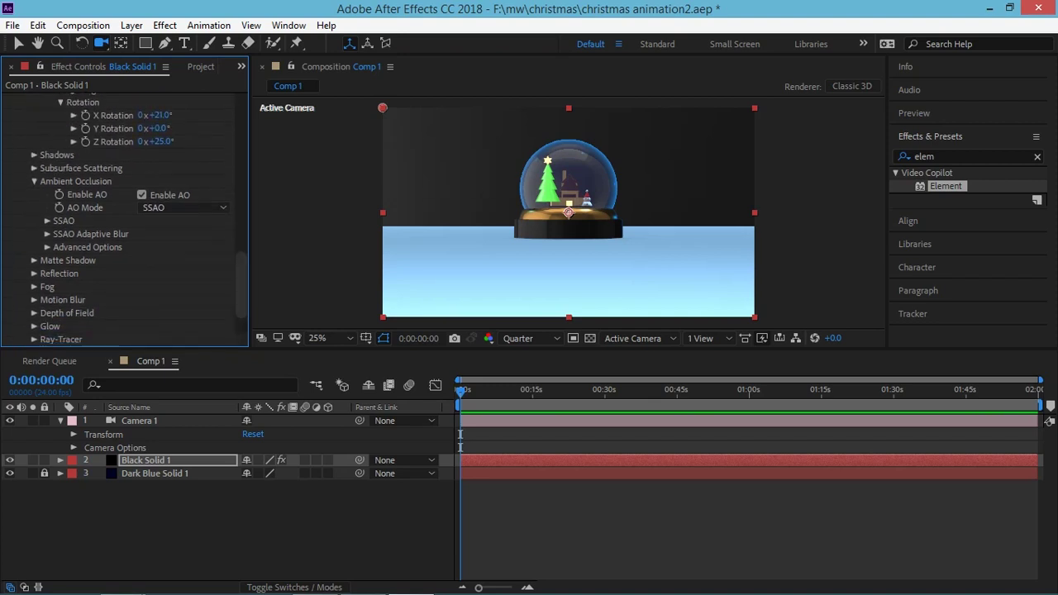
pyautogui.click(47, 221)
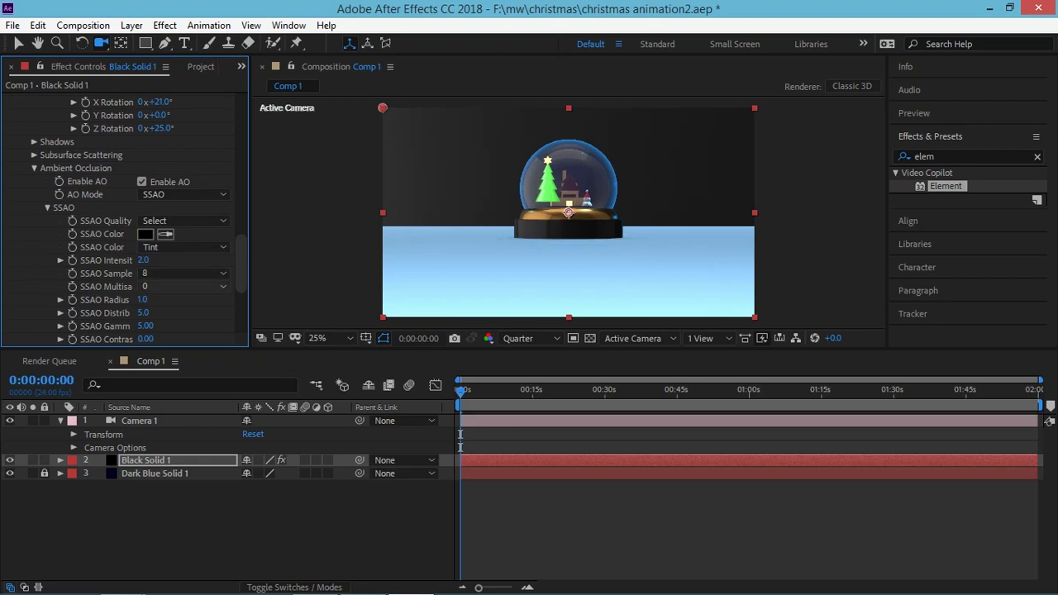
pyautogui.click(47, 208)
pyautogui.scroll(5, 124, 215)
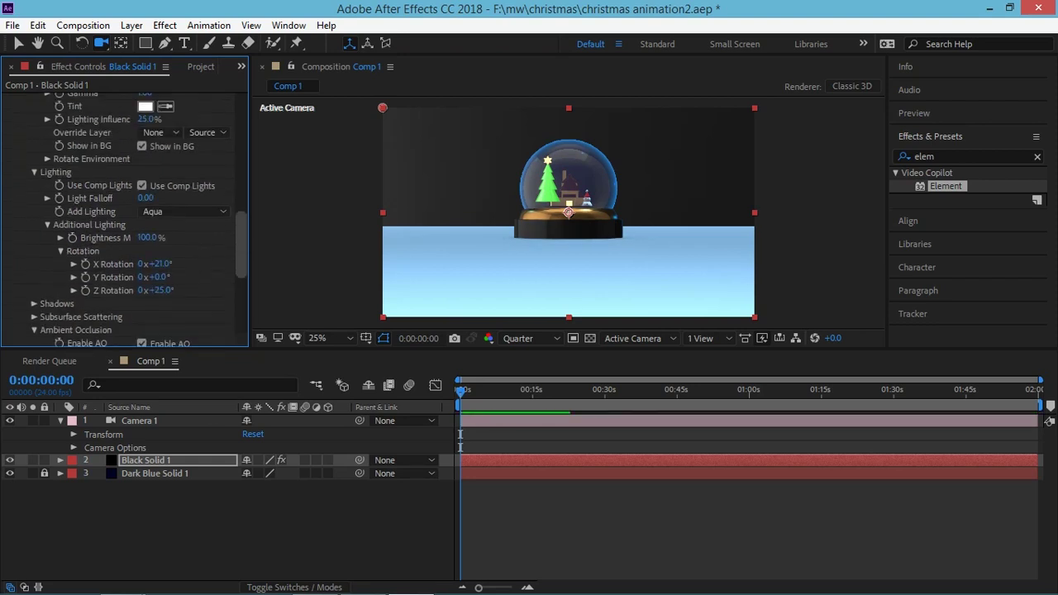
pyautogui.click(34, 327)
pyautogui.click(34, 169)
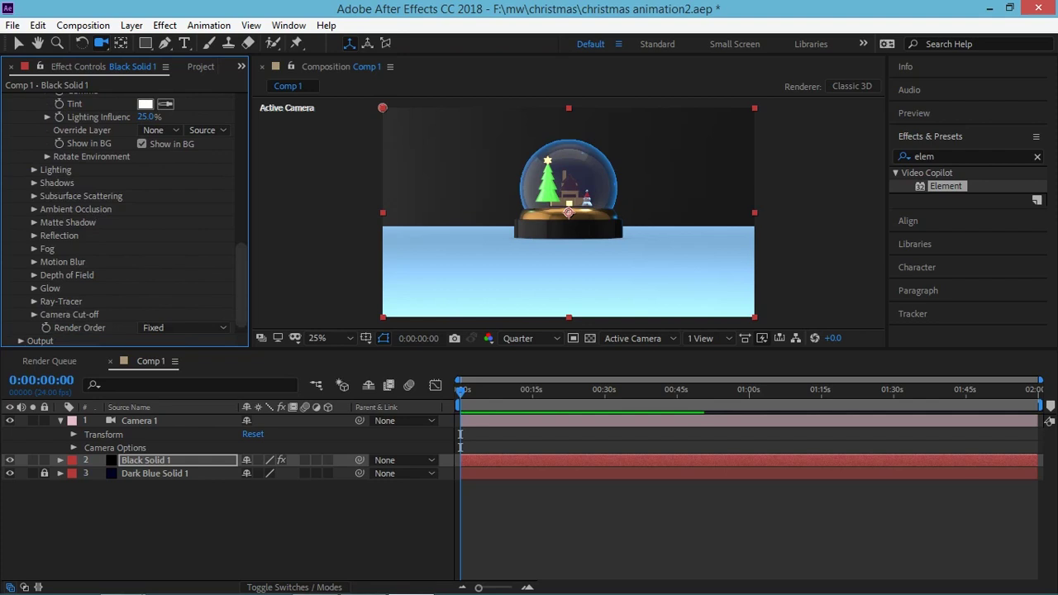
pyautogui.scroll(3, 124, 215)
pyautogui.scroll(3, 124, 215)
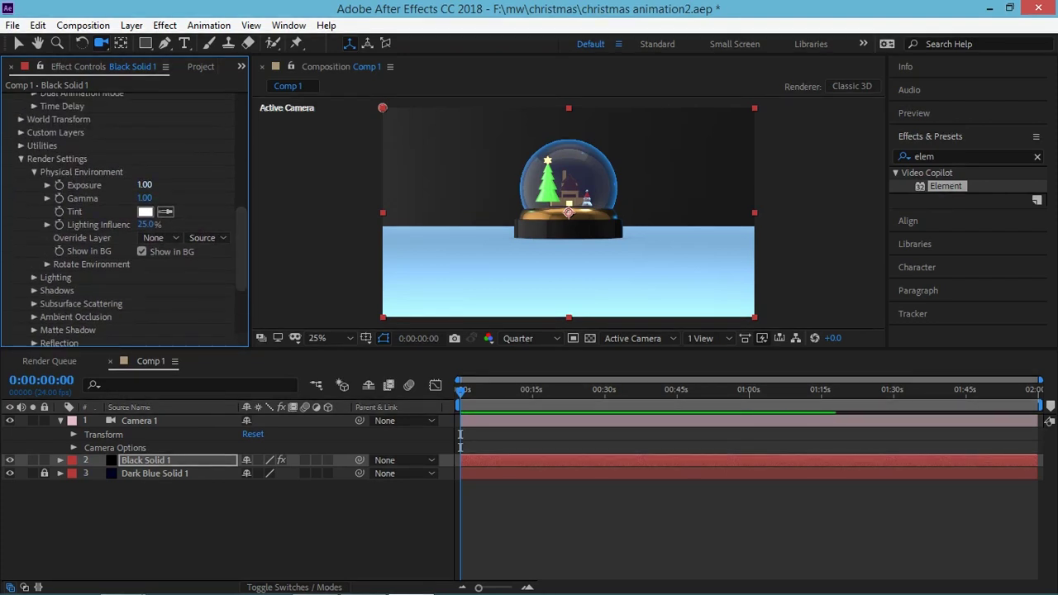
pyautogui.click(33, 172)
pyautogui.click(21, 159)
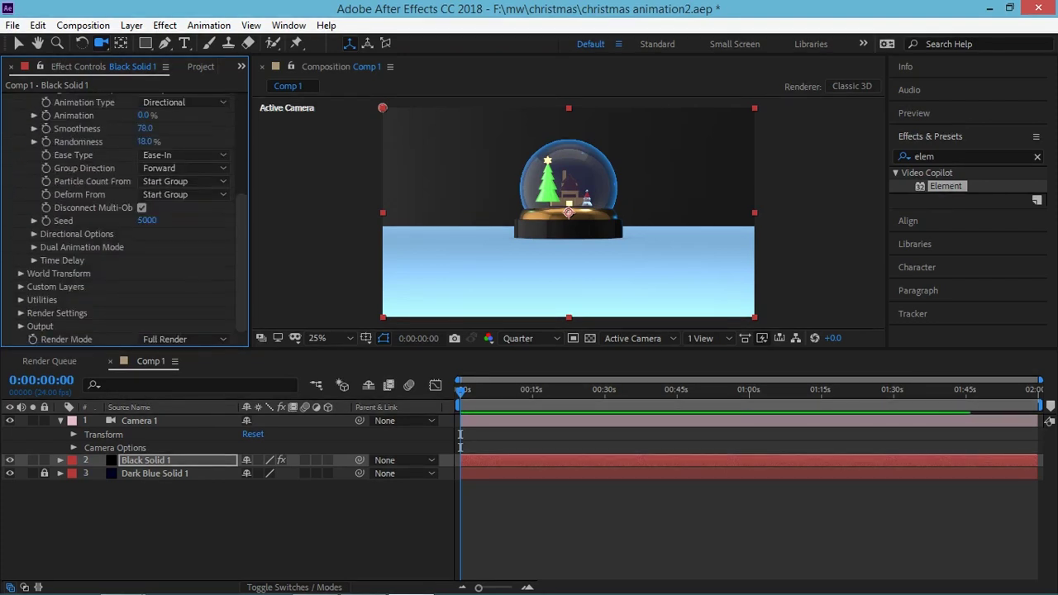
# Generate the Element Position 1 null from Utilities > Generate 3D Position > Create 3D Null.
pyautogui.click(21, 300)
pyautogui.scroll(-5, 124, 215)
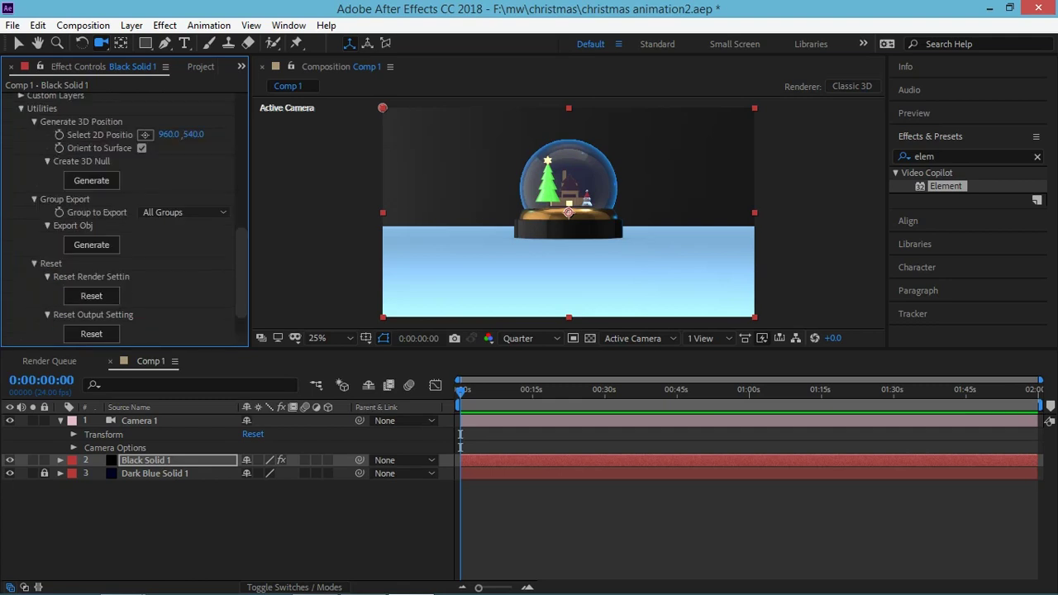
pyautogui.moveTo(170, 134); pyautogui.dragTo(202, 134)
pyautogui.hotkey('ctrl', 'z')
pyautogui.hotkey('ctrl', 'z')
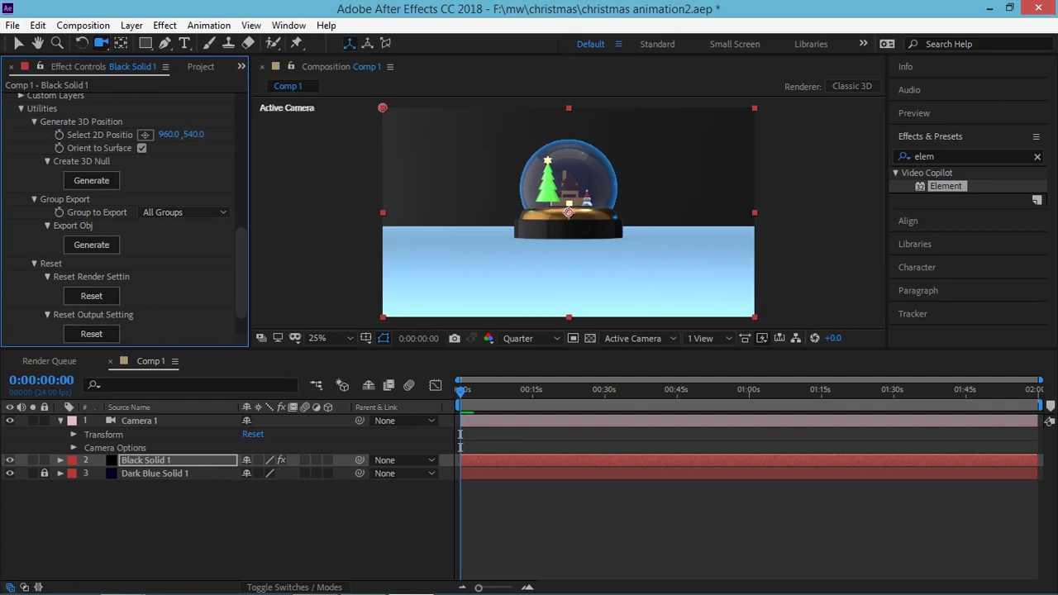
pyautogui.scroll(-2, 124, 215)
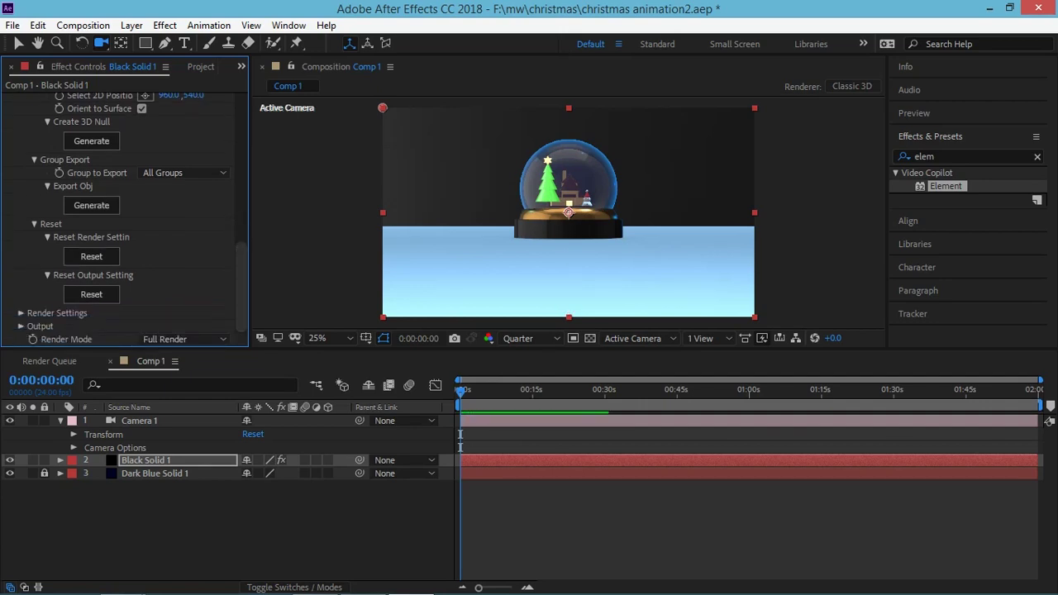
pyautogui.scroll(2, 124, 215)
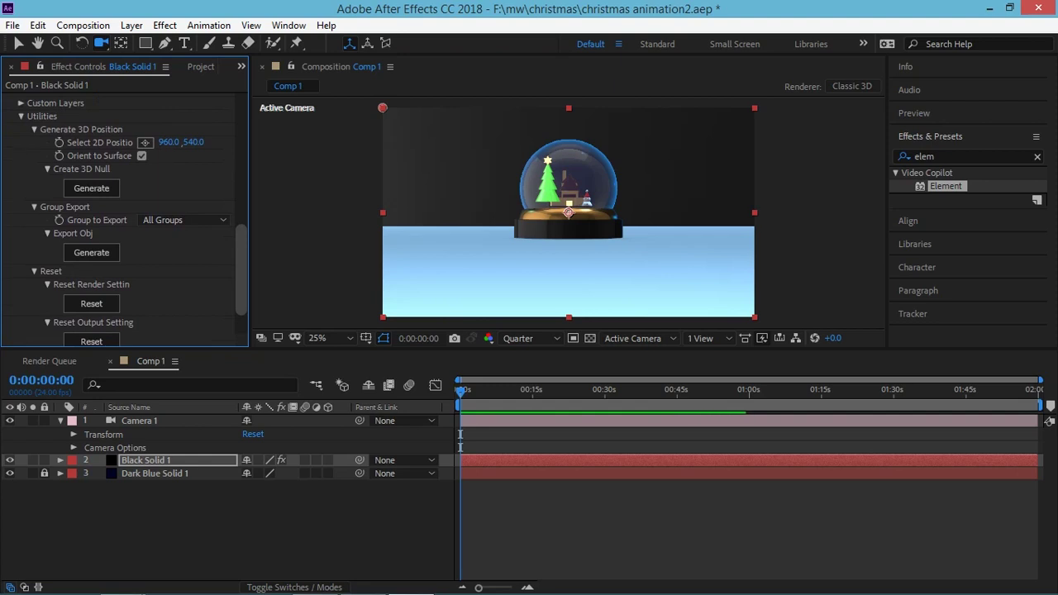
pyautogui.click(91, 187)
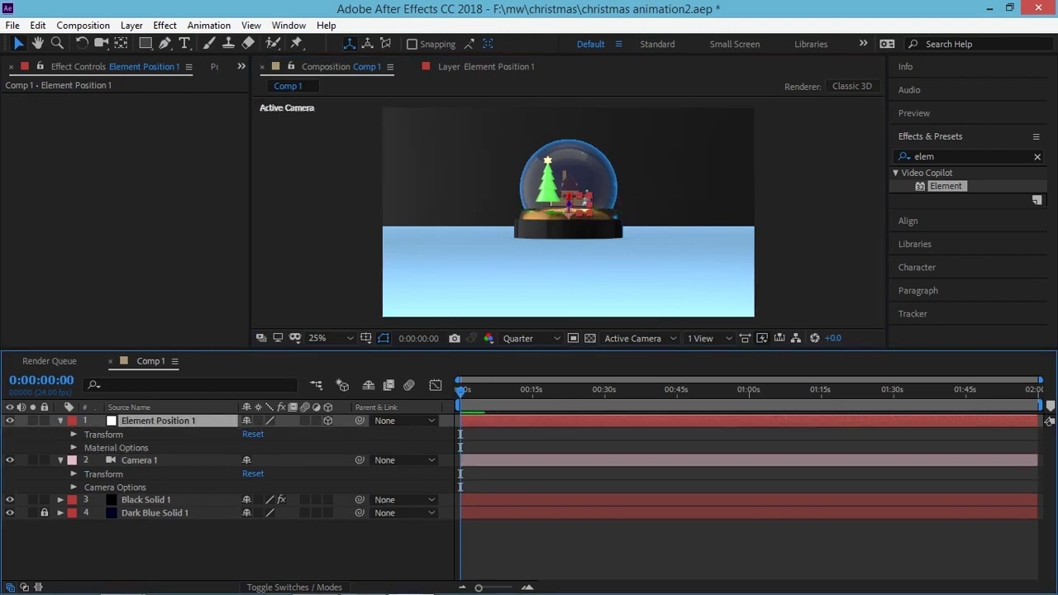
# Inspect the Element Position 1 null's Material Options and Transform, then delete the layer.
pyautogui.click(74, 447)
pyautogui.click(126, 461)
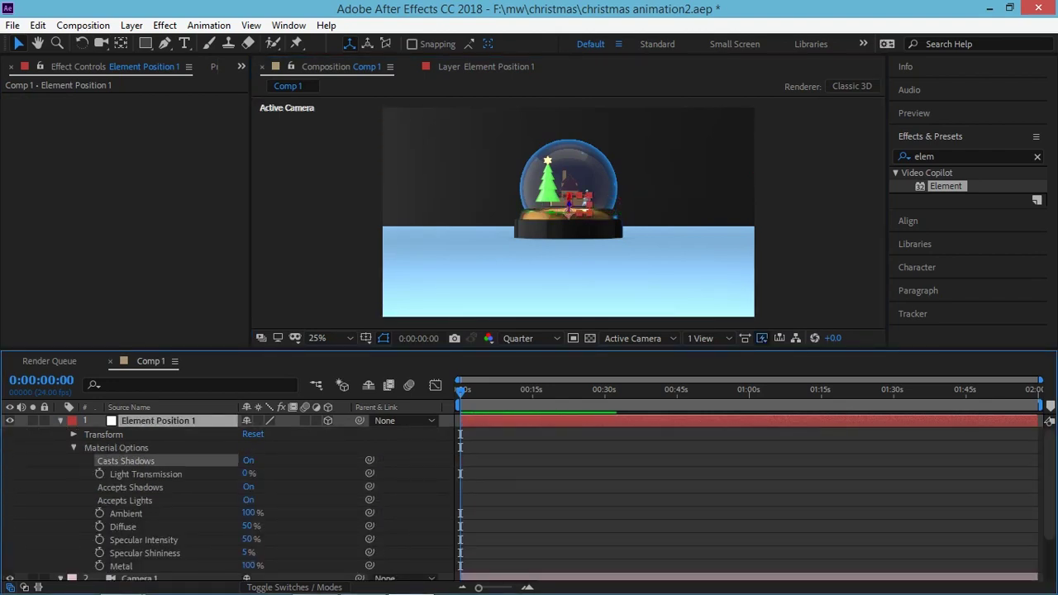
pyautogui.click(104, 434)
pyautogui.click(73, 447)
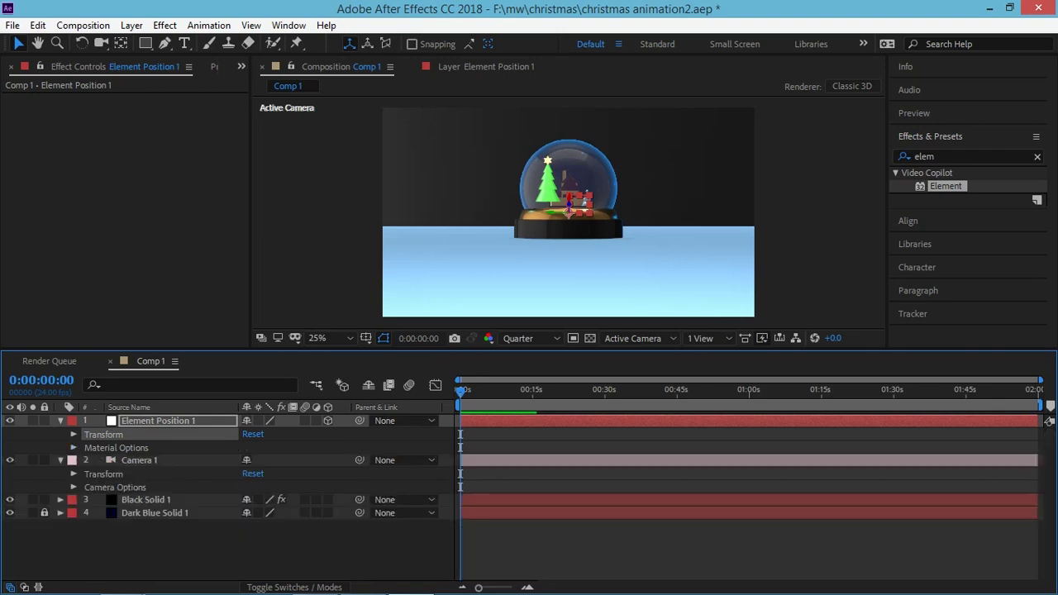
pyautogui.click(74, 434)
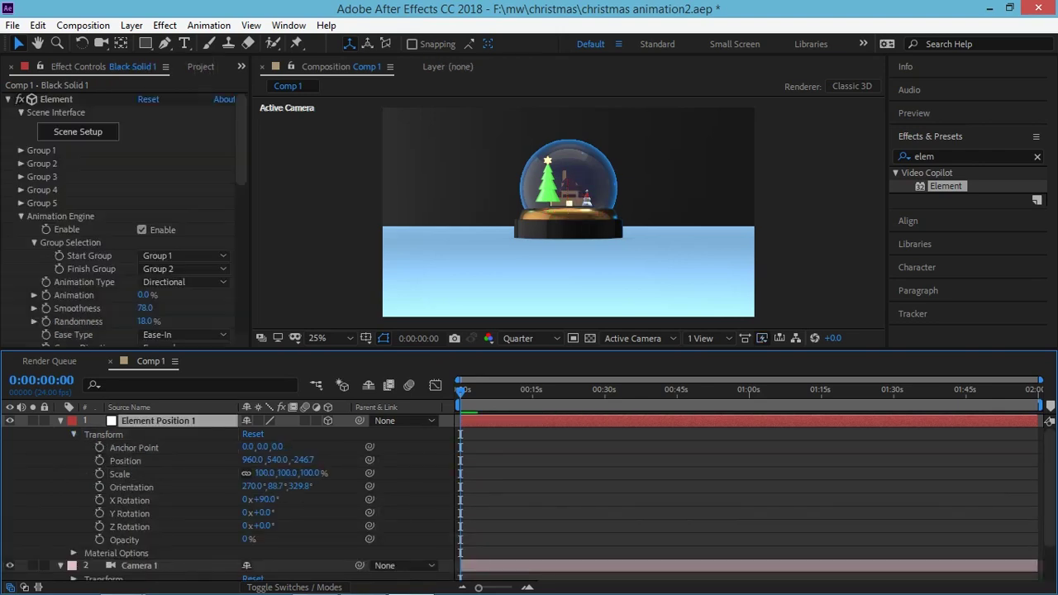
pyautogui.press('Delete')
pyautogui.press('a')
pyautogui.press('a')
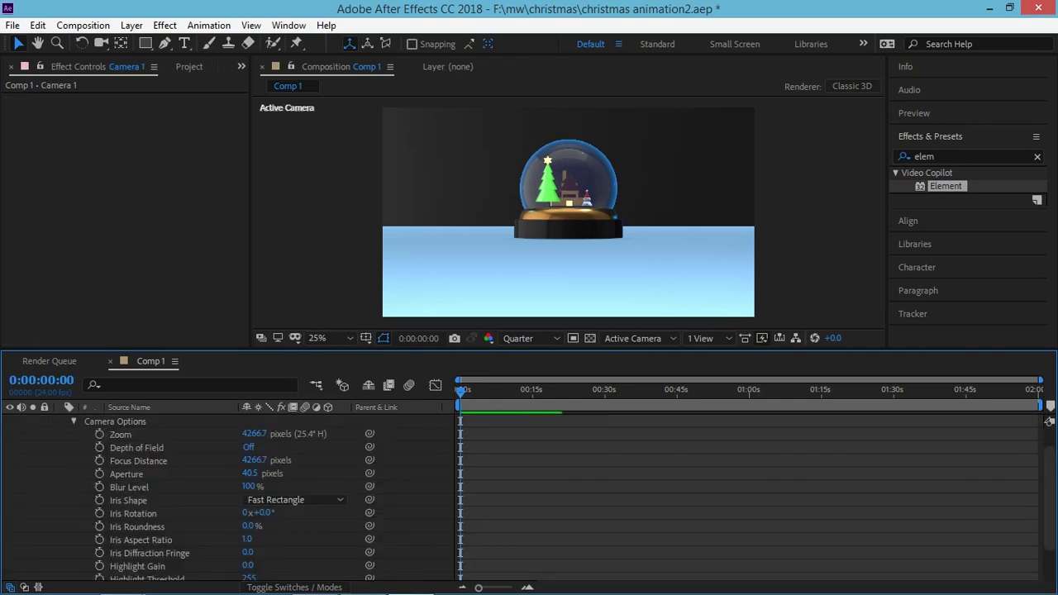
# Check Camera 1's transform, then select Black Solid 1 and show its effect properties.
pyautogui.scroll(-2, 231, 496)
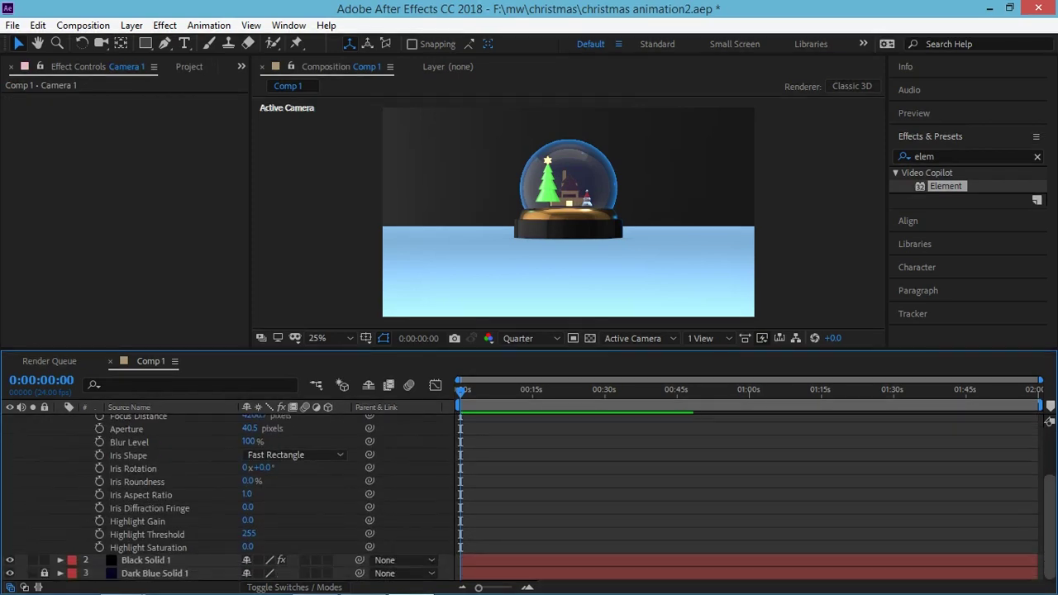
pyautogui.scroll(3, 232, 496)
pyautogui.click(74, 447)
pyautogui.click(74, 434)
pyautogui.click(73, 434)
pyautogui.click(146, 460)
pyautogui.press('e')
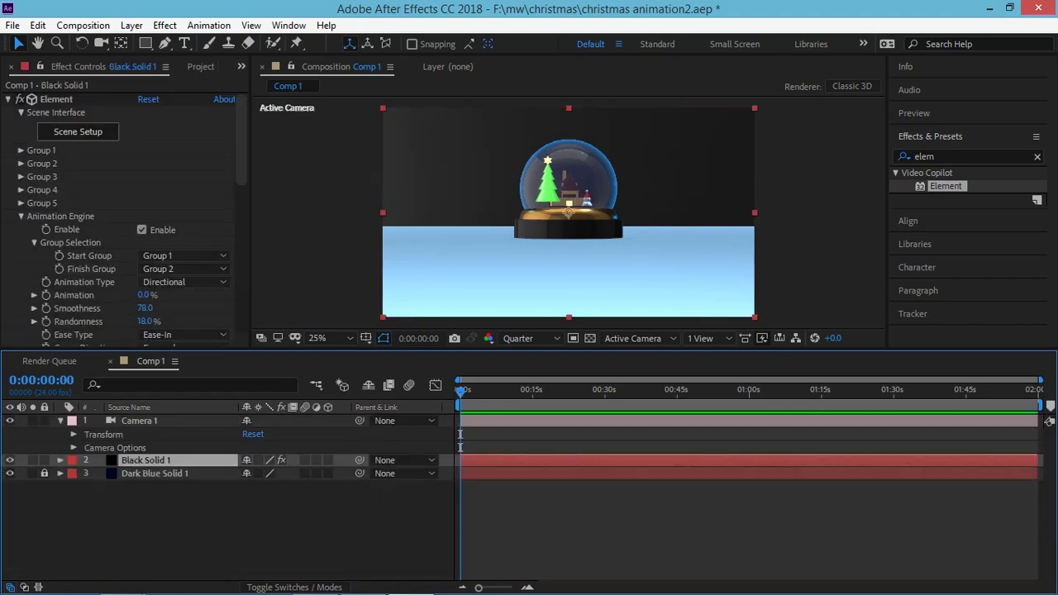
# Add a new Spot light, Spot Light 1, with 110% intensity and a 102° cone.
pyautogui.rightClick(128, 485)
pyautogui.moveTo(248, 317)
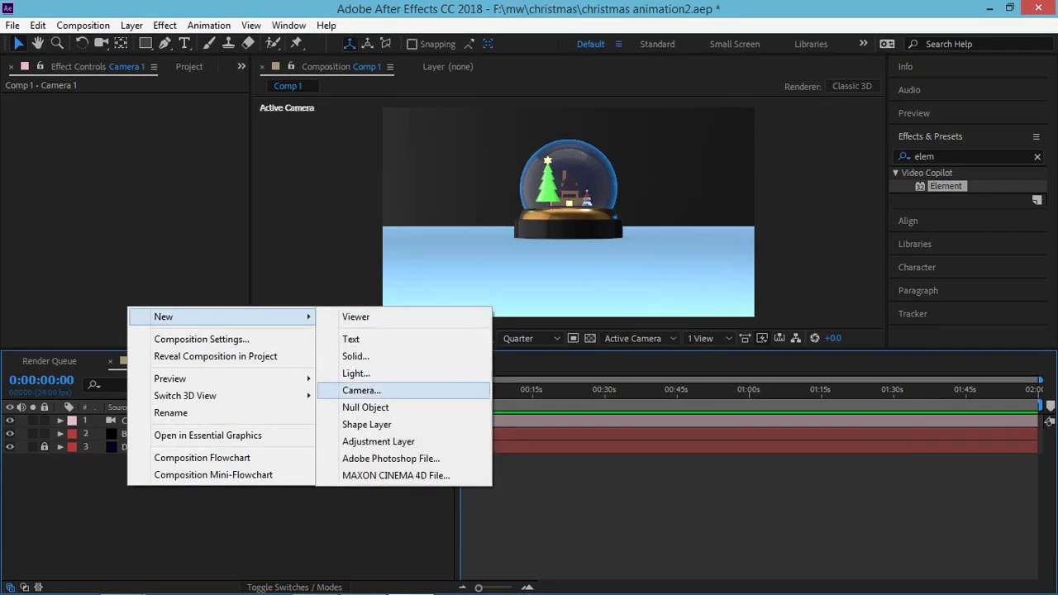
pyautogui.click(355, 373)
pyautogui.moveTo(279, 224); pyautogui.dragTo(309, 224)
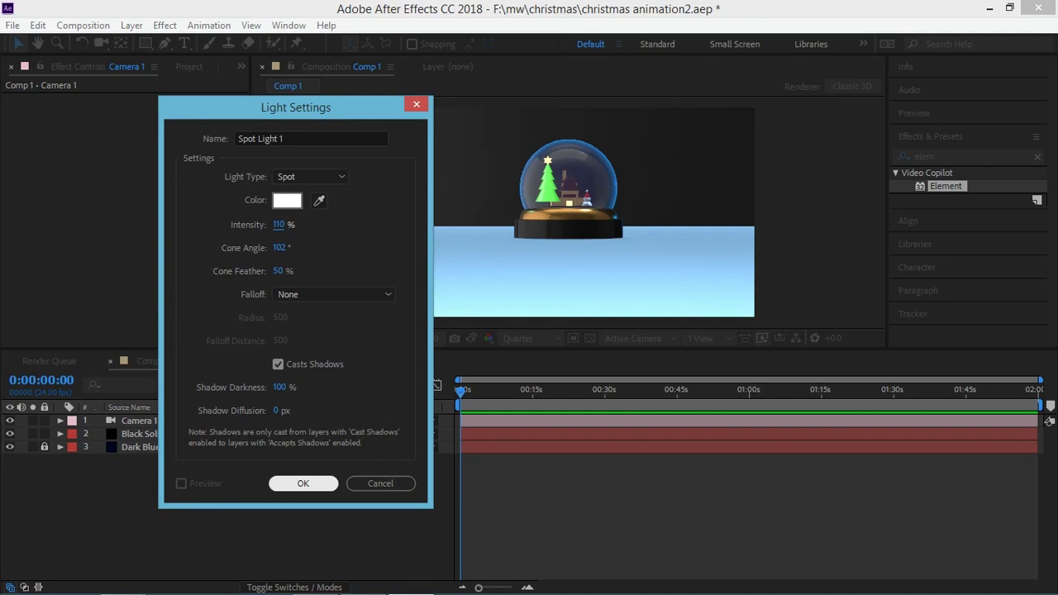
pyautogui.click(303, 484)
# Inspect Spot Light 1's transform and light options, then view the scene from Custom View 1.
pyautogui.click(59, 420)
pyautogui.click(73, 435)
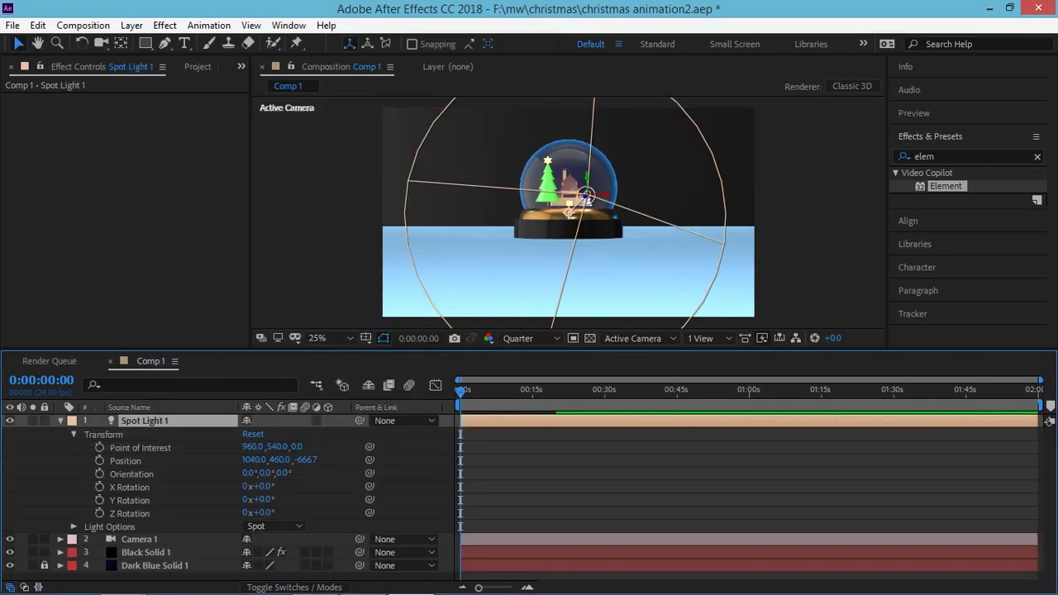
pyautogui.click(72, 447)
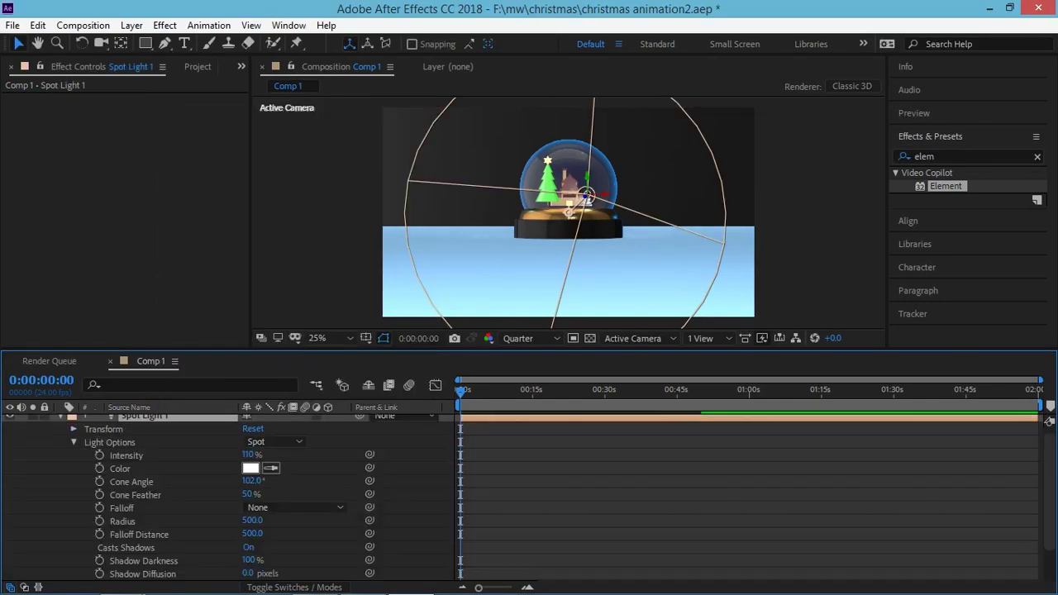
pyautogui.scroll(-3, 223, 497)
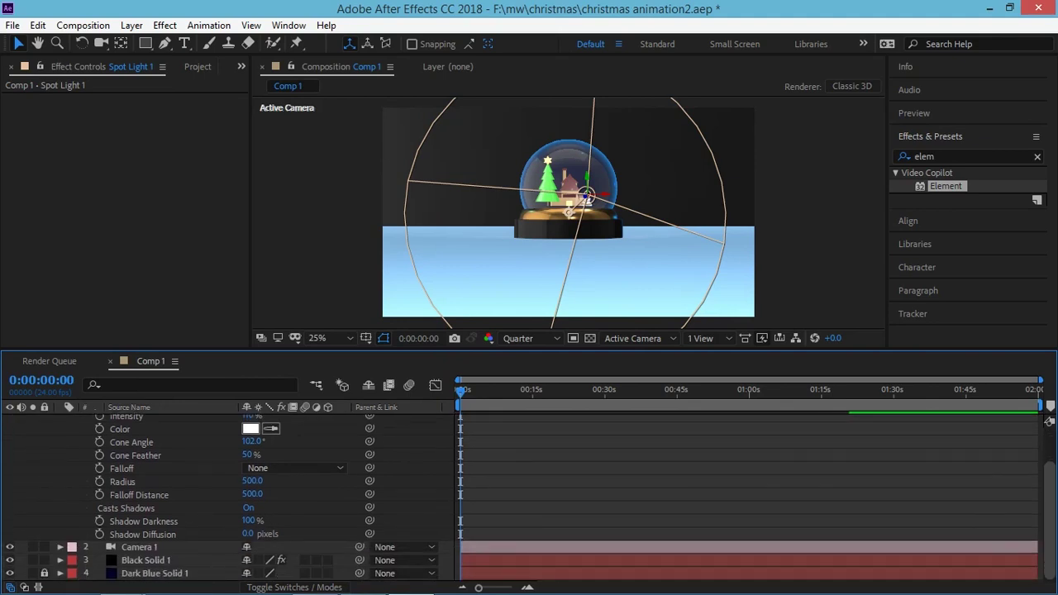
pyautogui.scroll(3, 223, 497)
pyautogui.click(73, 448)
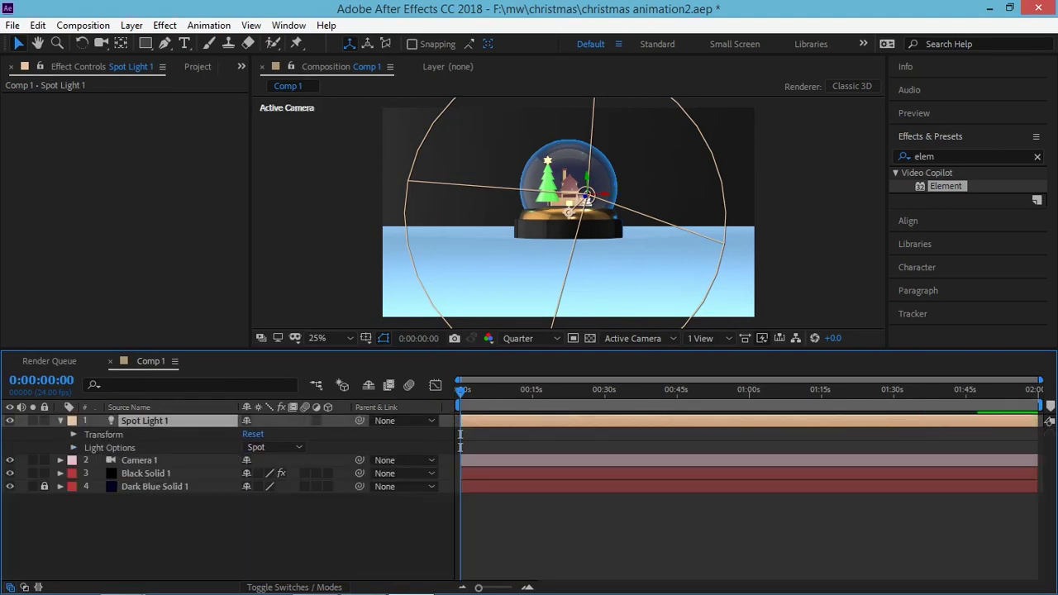
pyautogui.click(636, 338)
pyautogui.click(641, 499)
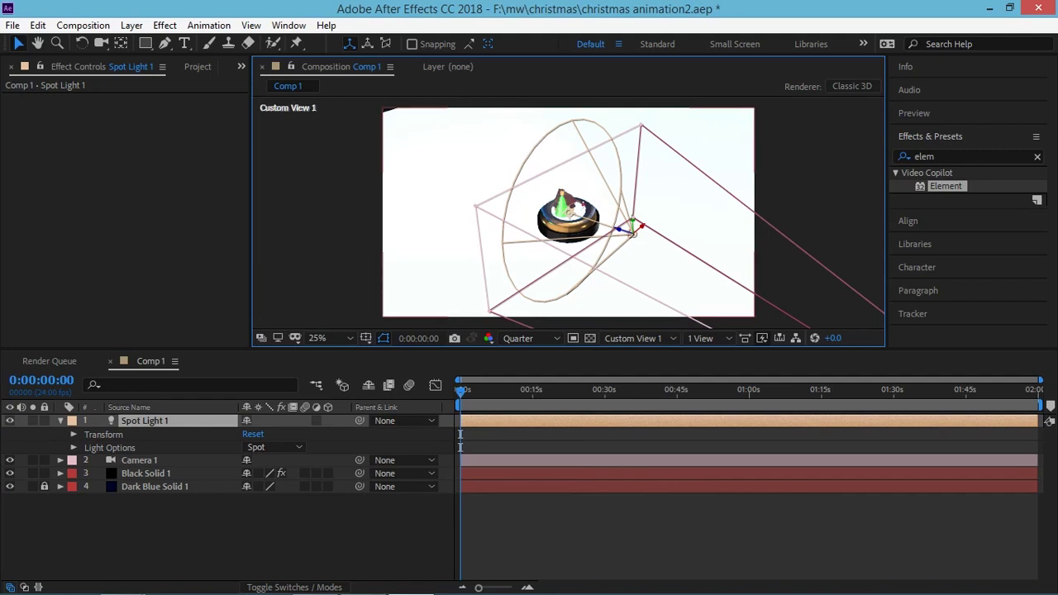
# Zoom the viewer out and drag Camera 1 to a new position in the scene.
pyautogui.press(',')
pyautogui.press(',')
pyautogui.click(139, 459)
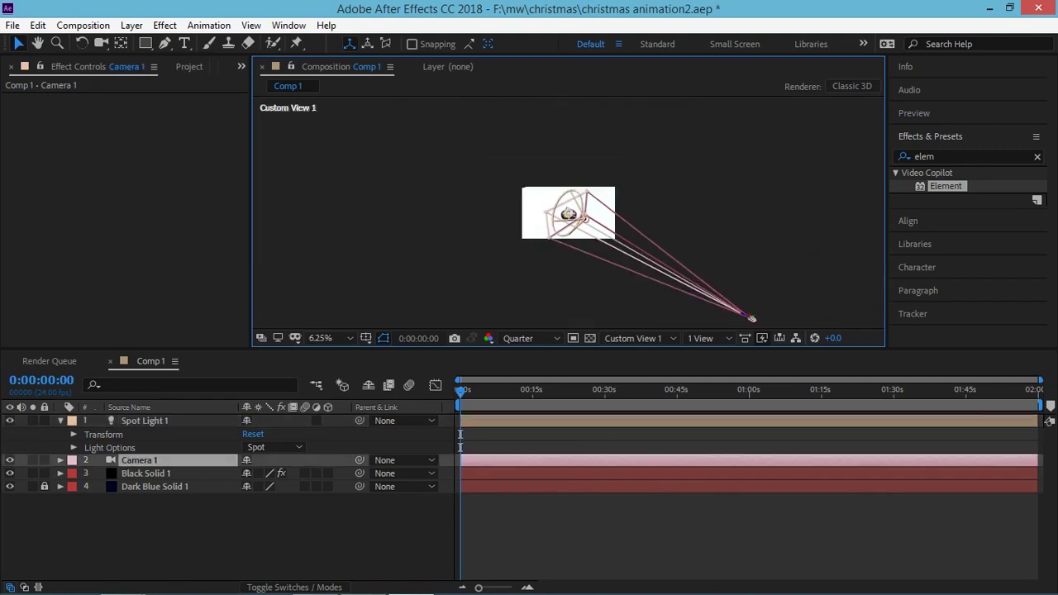
pyautogui.moveTo(752, 318)
pyautogui.mouseDown()
pyautogui.moveTo(563, 101)
pyautogui.moveTo(562, 175)
pyautogui.mouseUp()
pyautogui.press('=')
pyautogui.press('.')
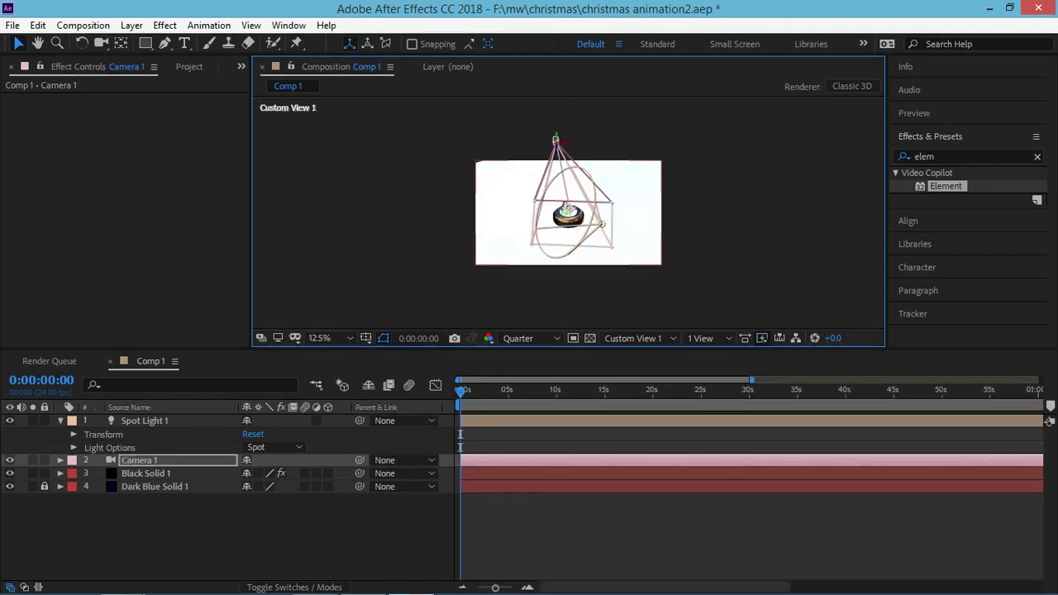
pyautogui.press('Return')
pyautogui.press('Return')
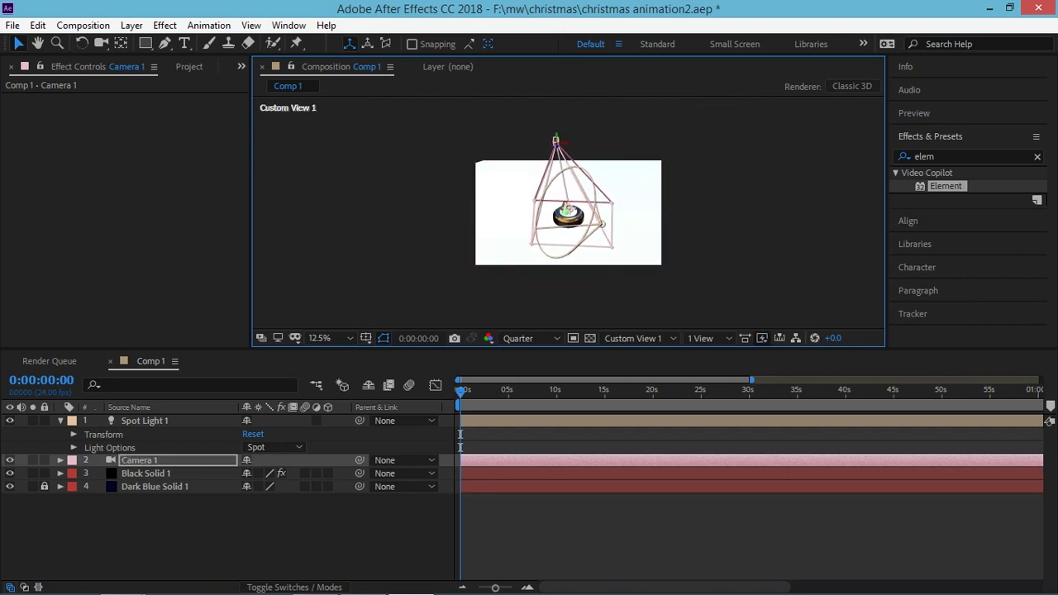
pyautogui.moveTo(592, 135); pyautogui.dragTo(624, 145)
# Switch the viewer to Custom View 3 and check Camera 1 and Black Solid 1's Element settings.
pyautogui.click(637, 338)
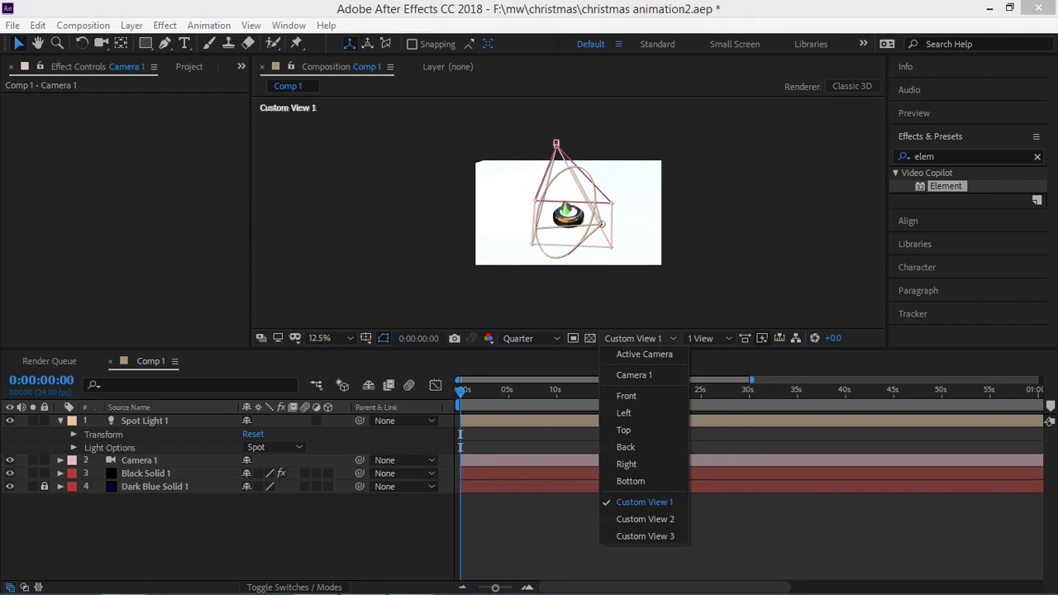
pyautogui.click(641, 520)
pyautogui.click(637, 338)
pyautogui.click(641, 536)
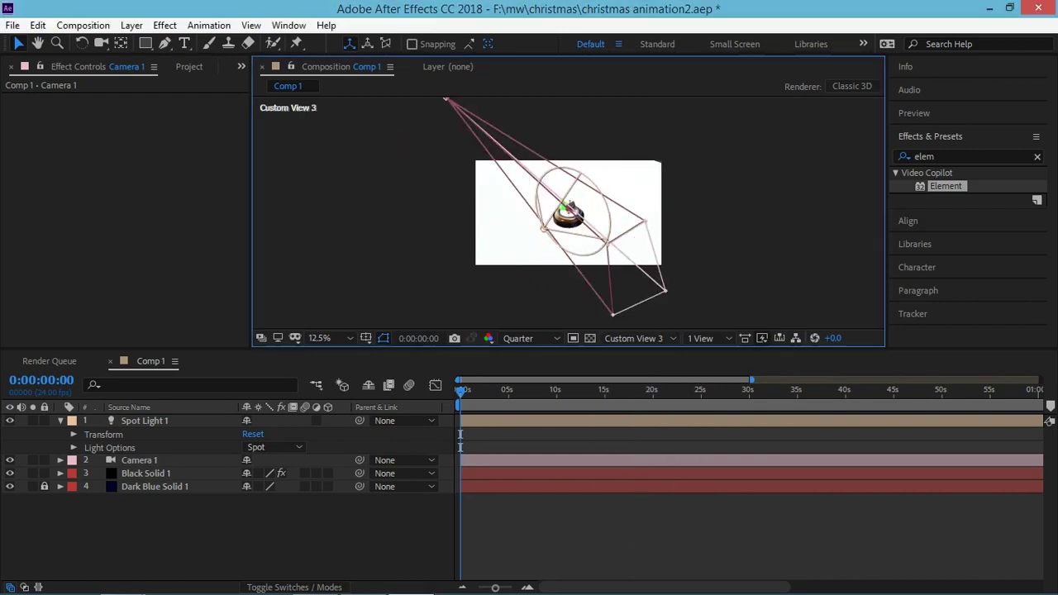
pyautogui.press(',')
pyautogui.click(139, 459)
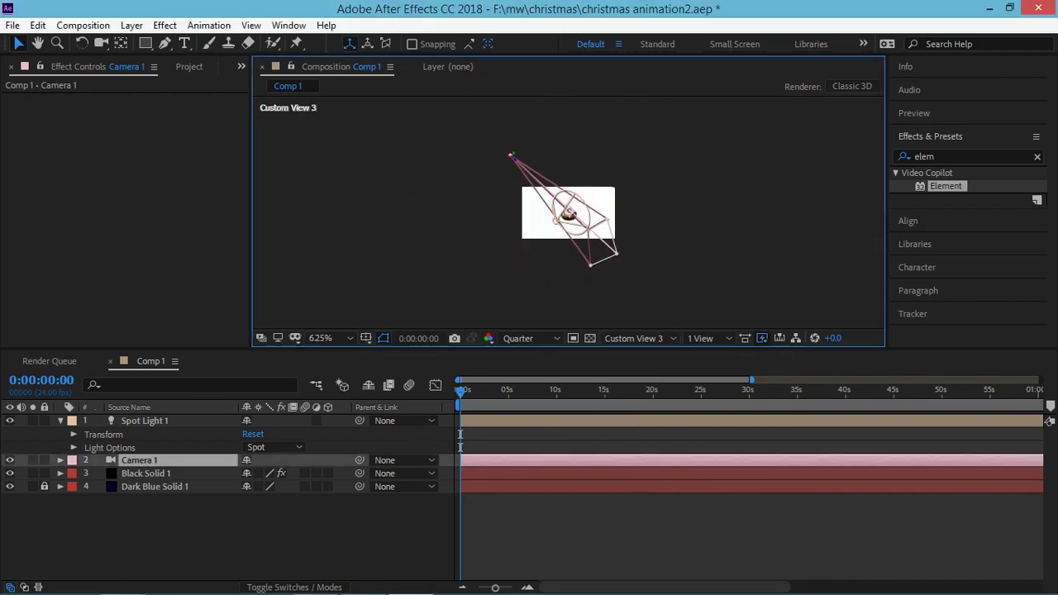
pyautogui.hotkey('ctrl', 'shift', 'a')
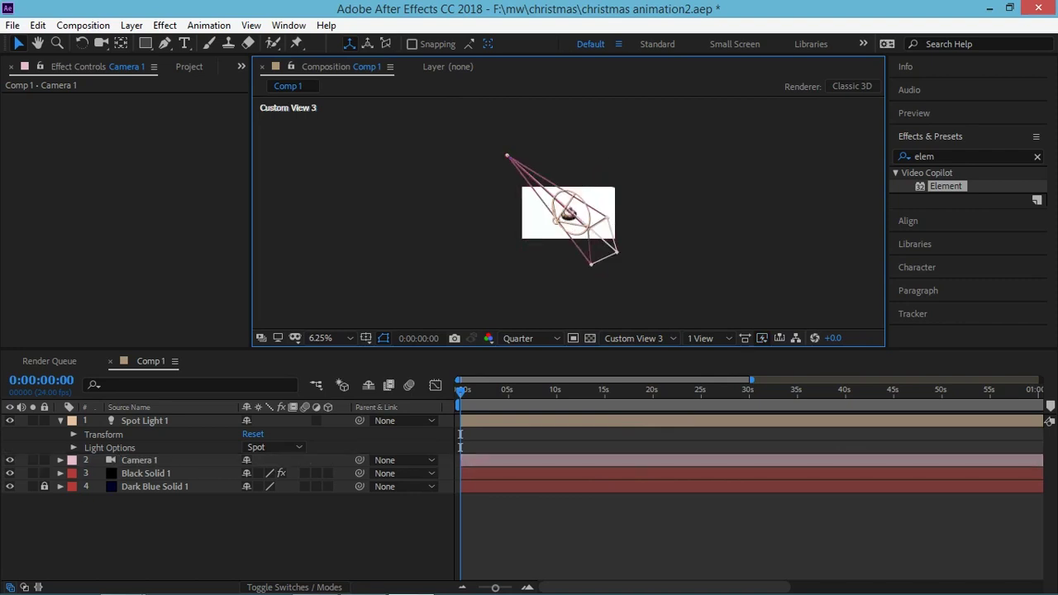
pyautogui.click(146, 473)
pyautogui.hotkey('ctrl', 'shift', 'a')
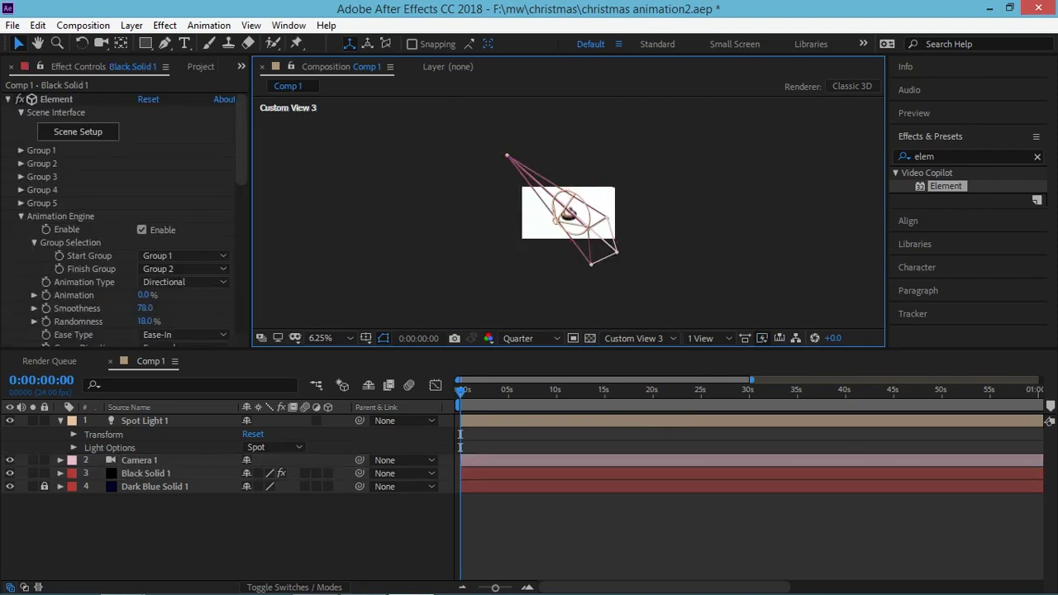
pyautogui.press('.')
pyautogui.press('.')
pyautogui.press(',')
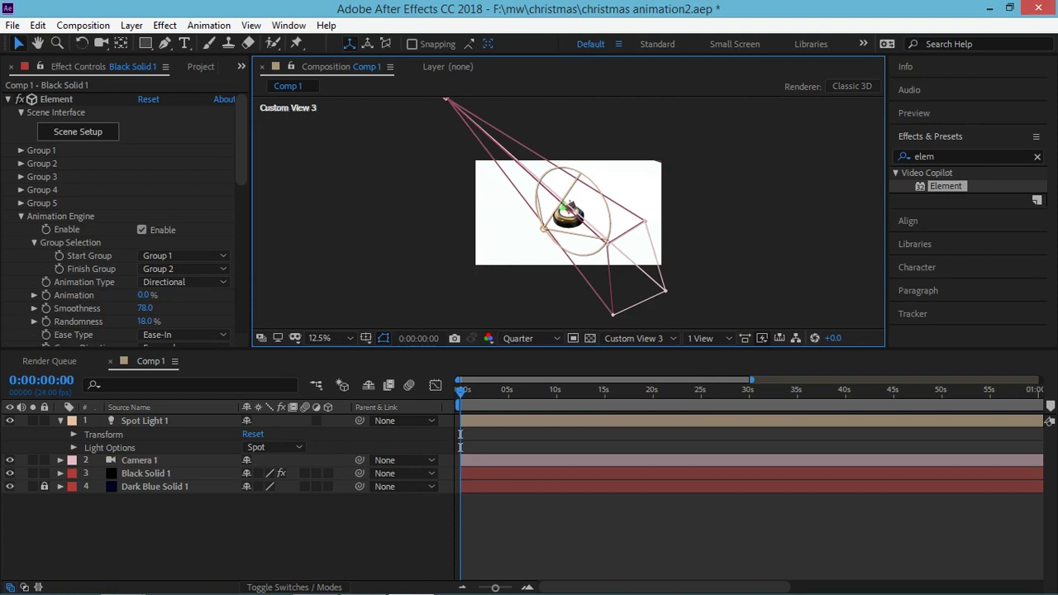
# Delete Spot Light 1 and re-create it as a 110% spot light with a 102° cone.
pyautogui.press('Delete')
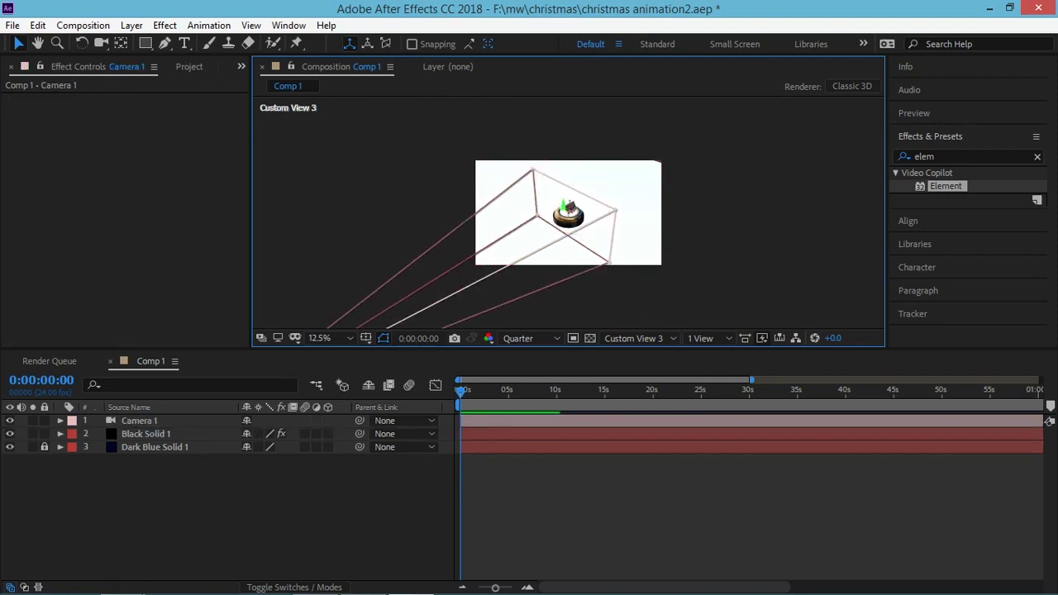
pyautogui.rightClick(201, 496)
pyautogui.click(49, 381)
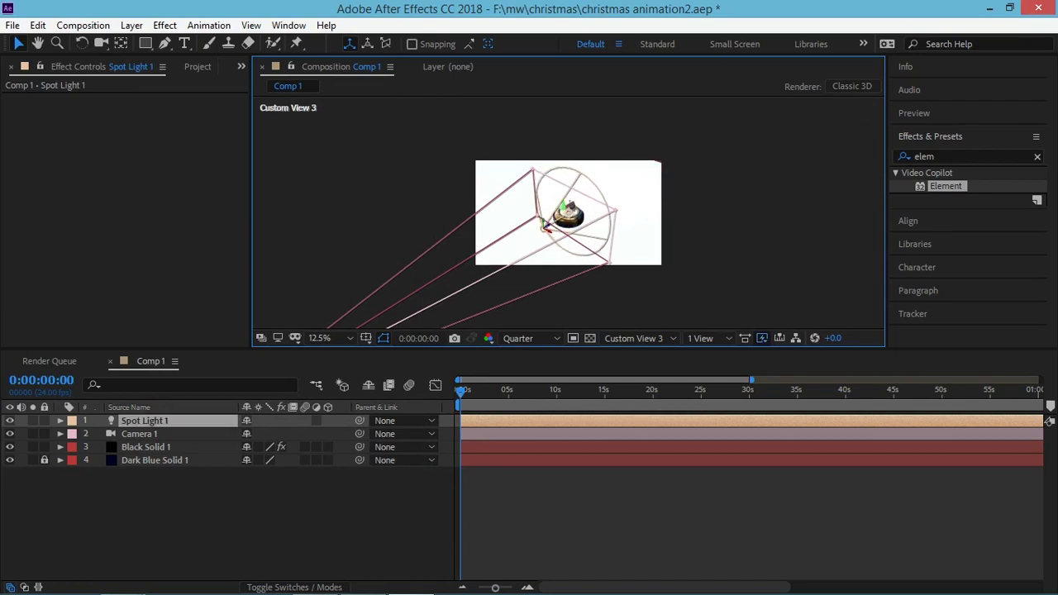
pyautogui.press('Return')
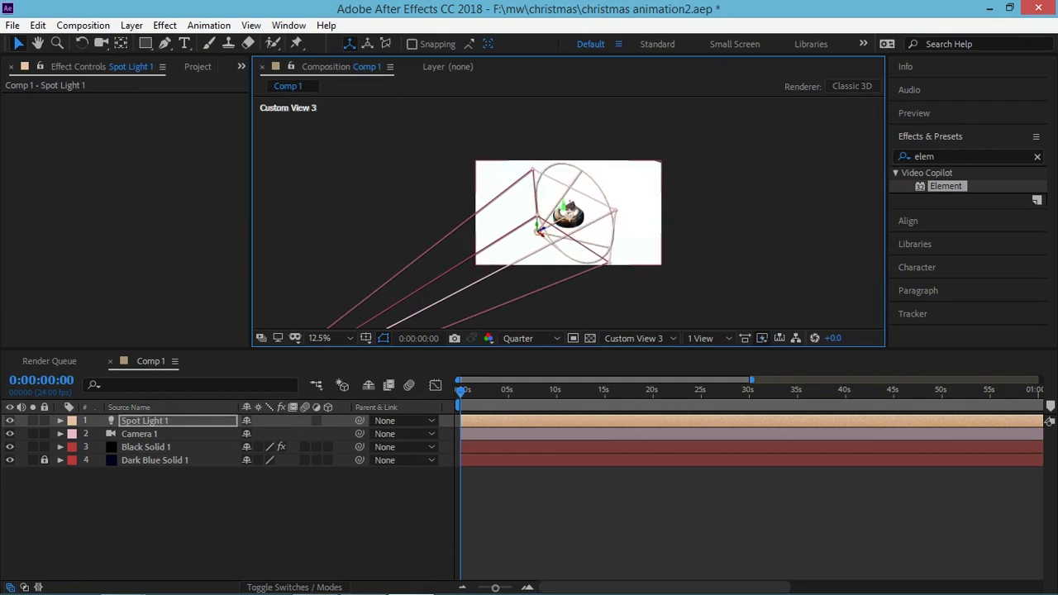
# Switch to the Active Camera view and aim Spot Light 1 straight down over the globe.
pyautogui.moveTo(538, 228)
pyautogui.mouseDown()
pyautogui.moveTo(541, 176)
pyautogui.moveTo(494, 107)
pyautogui.mouseUp()
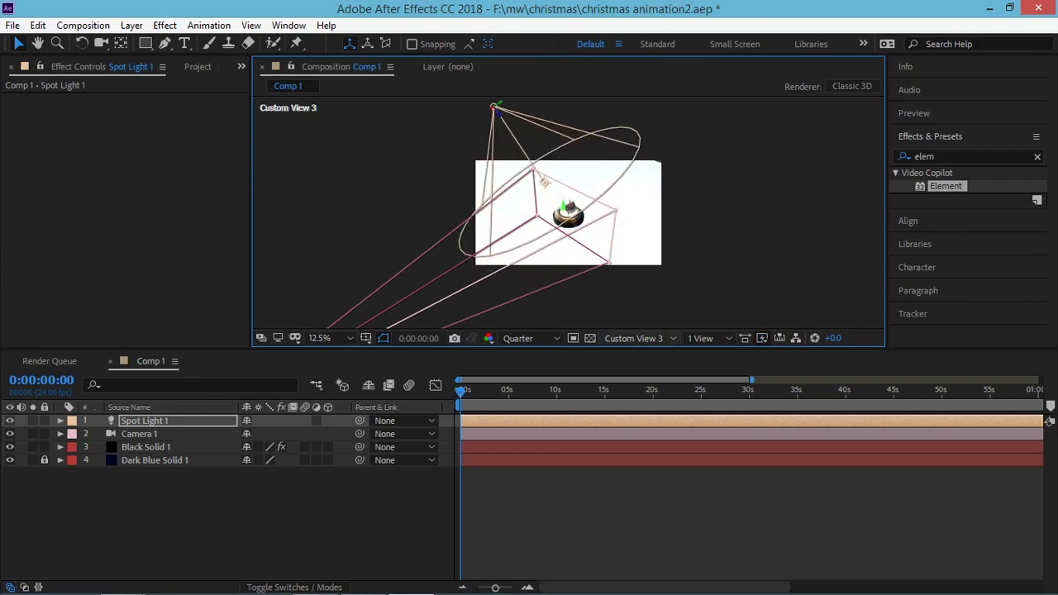
pyautogui.click(633, 338)
pyautogui.click(629, 393)
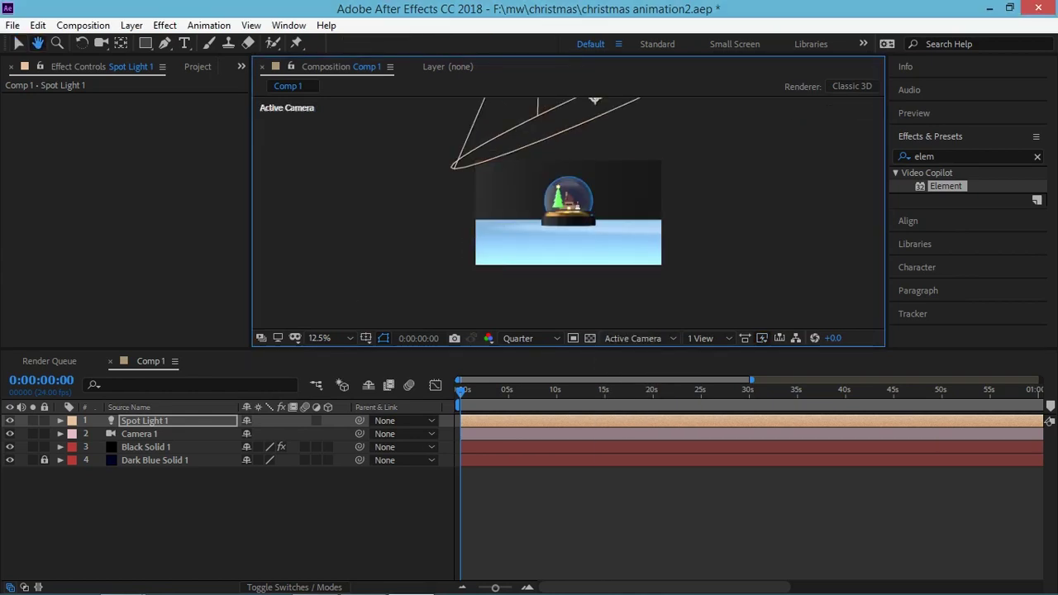
pyautogui.moveTo(579, 207); pyautogui.dragTo(521, 302)
pyautogui.scroll(-1, 578, 215)
pyautogui.moveTo(560, 195)
pyautogui.mouseDown()
pyautogui.moveTo(529, 202)
pyautogui.moveTo(532, 237)
pyautogui.mouseUp()
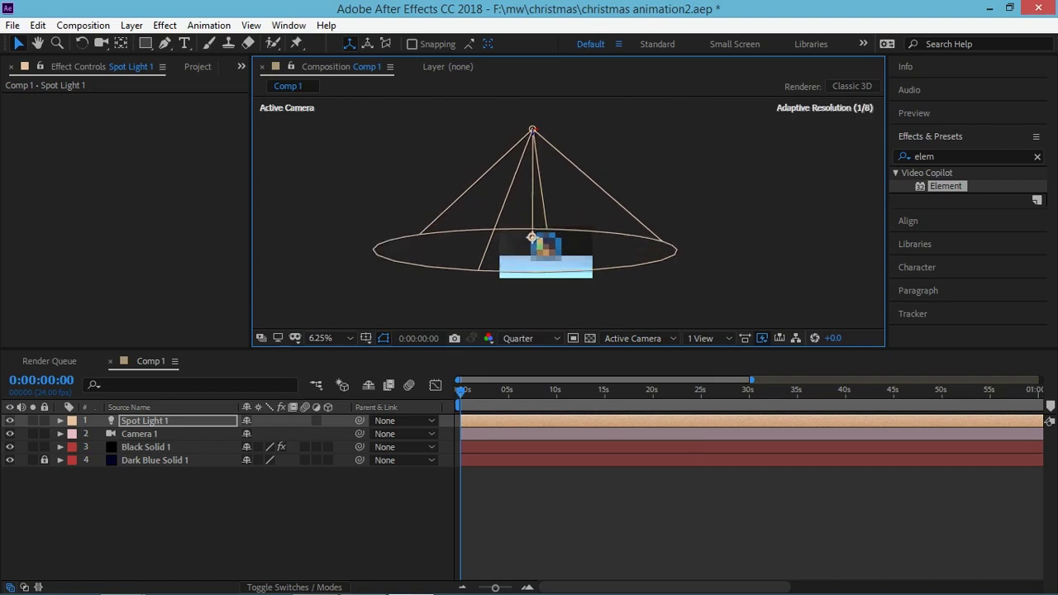
# Pan the view to centre the snow globe and select the Black Solid 1 layer.
pyautogui.scroll(1, 568, 212)
pyautogui.scroll(1, 568, 213)
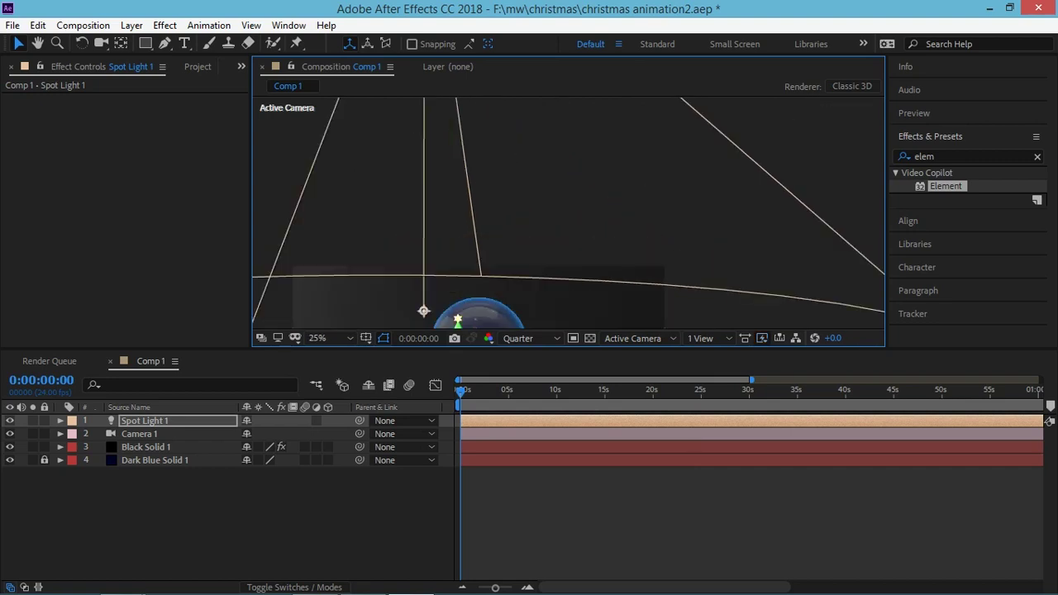
pyautogui.moveTo(513, 248); pyautogui.dragTo(569, 119)
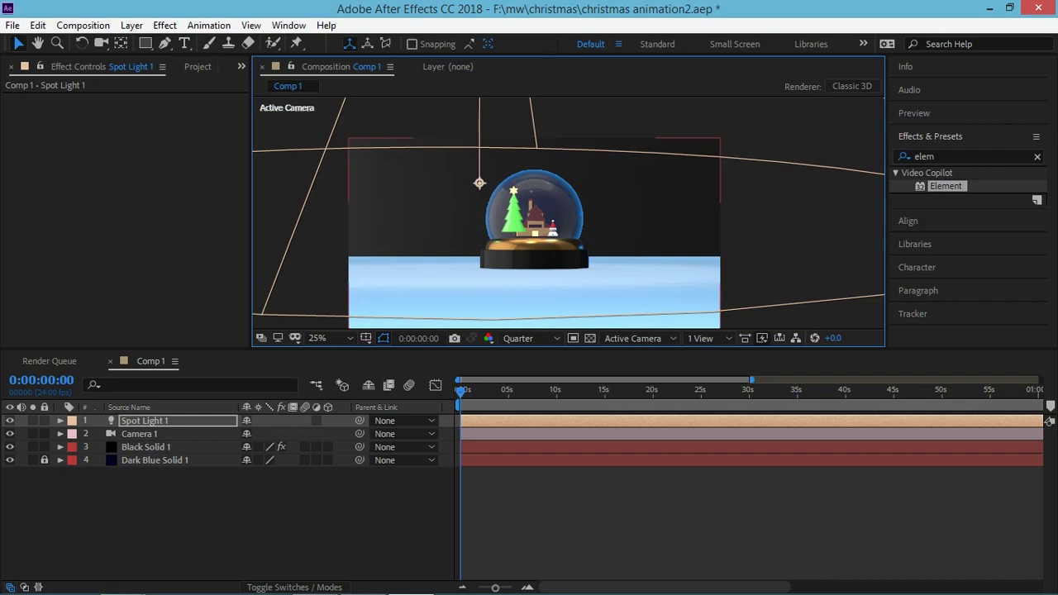
pyautogui.click(145, 446)
# Keyframe Element's Animation at 100 at 0s and 0 at about 5 seconds.
pyautogui.scroll(-3, 124, 215)
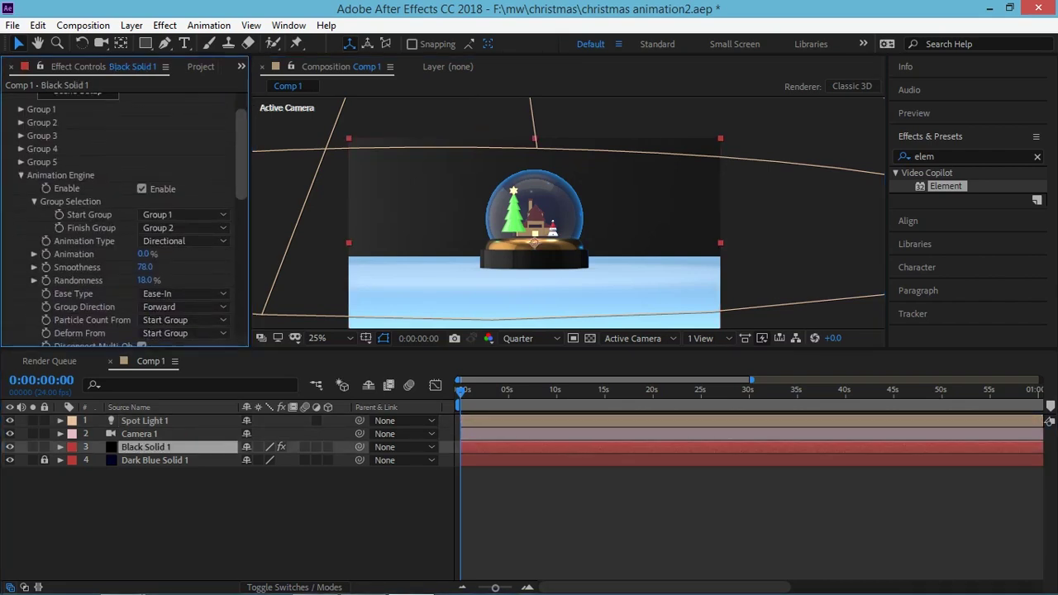
pyautogui.moveTo(147, 252)
pyautogui.mouseDown()
pyautogui.moveTo(207, 252)
pyautogui.moveTo(140, 252)
pyautogui.mouseUp()
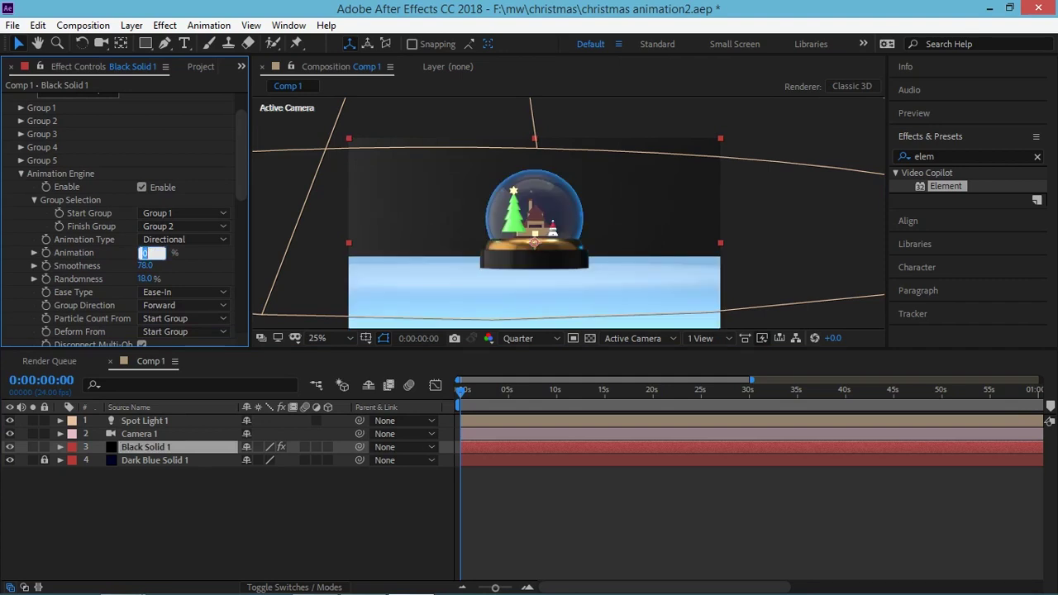
pyautogui.write('100')
pyautogui.press('Return')
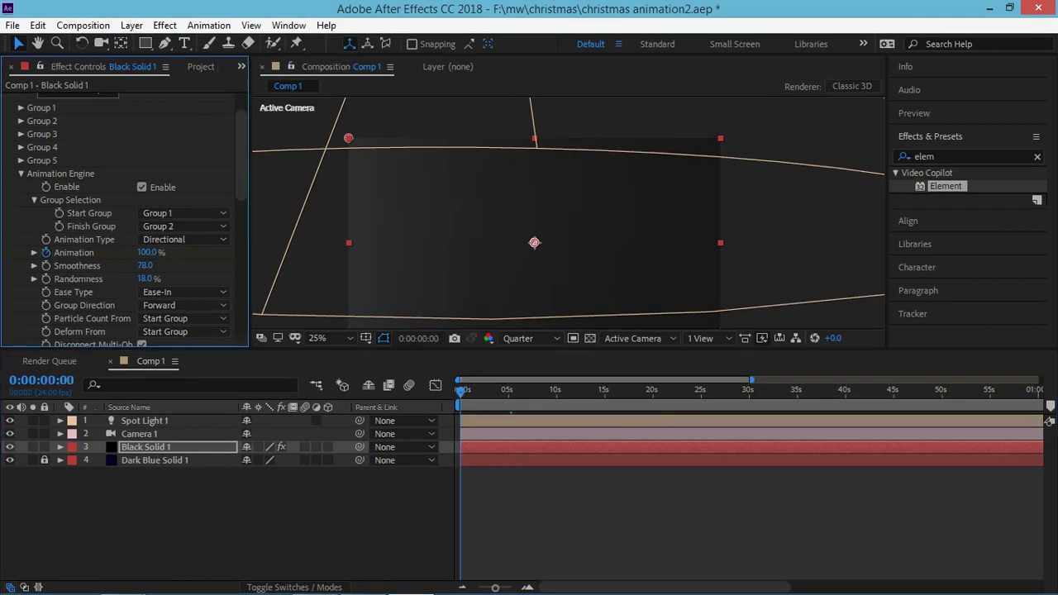
pyautogui.click(515, 389)
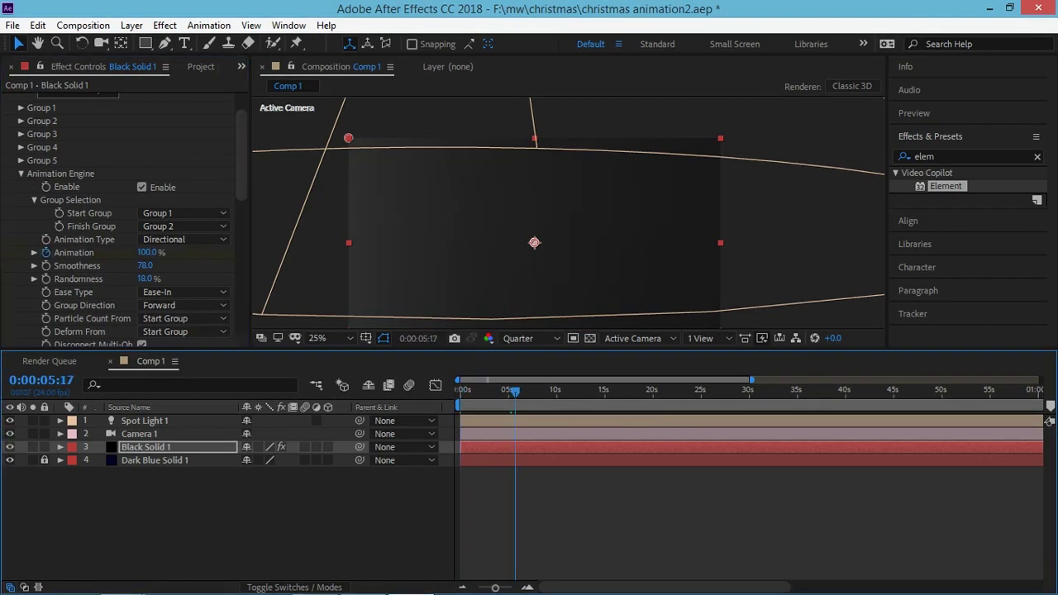
pyautogui.click(147, 252)
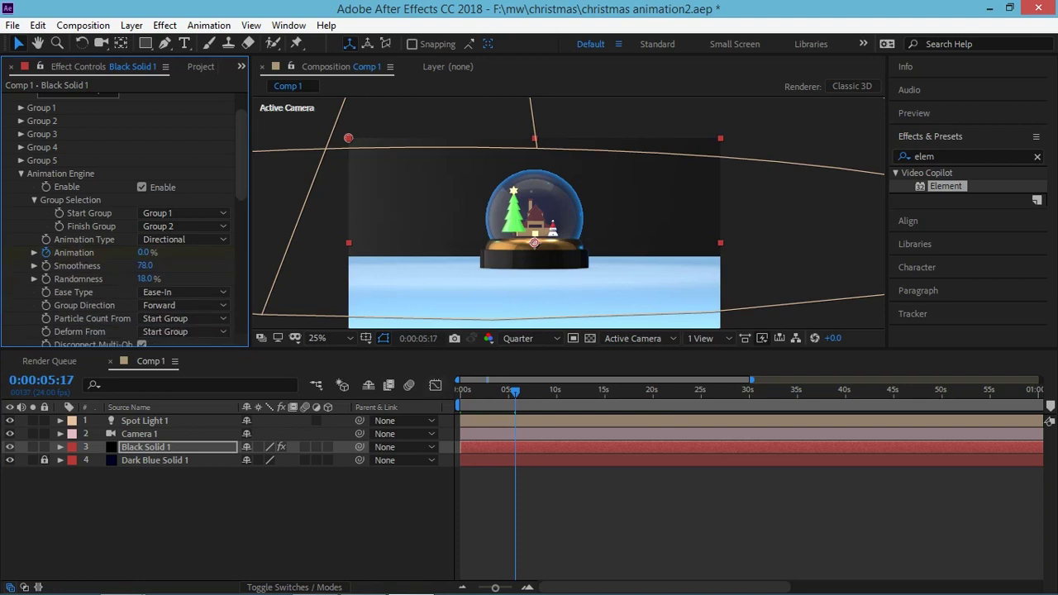
# Preview the build-up, reveal the Animation keyframes, and move the second one to about 7 seconds.
pyautogui.press('space')
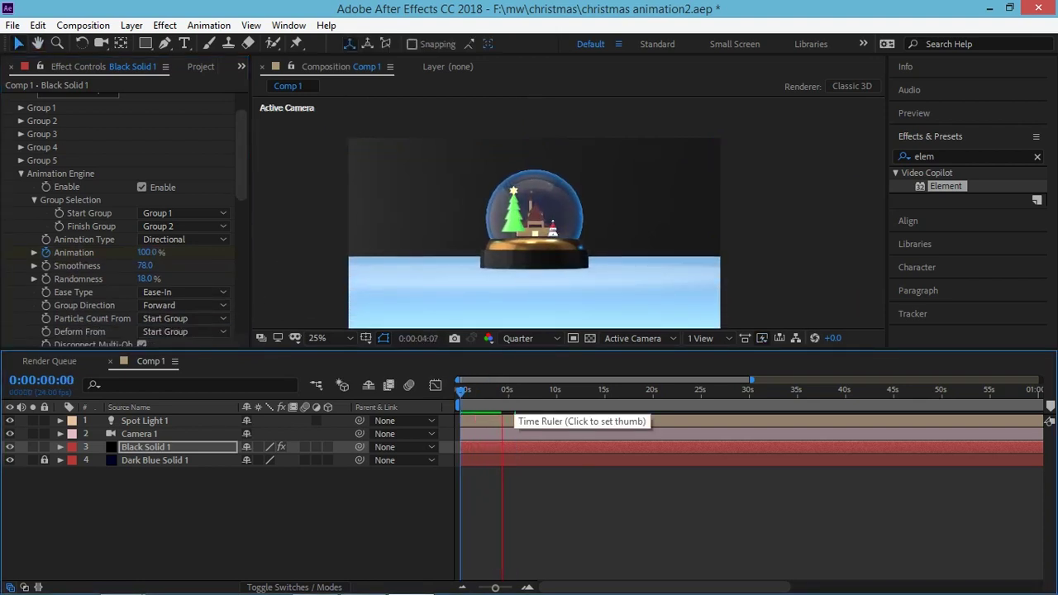
pyautogui.press('space')
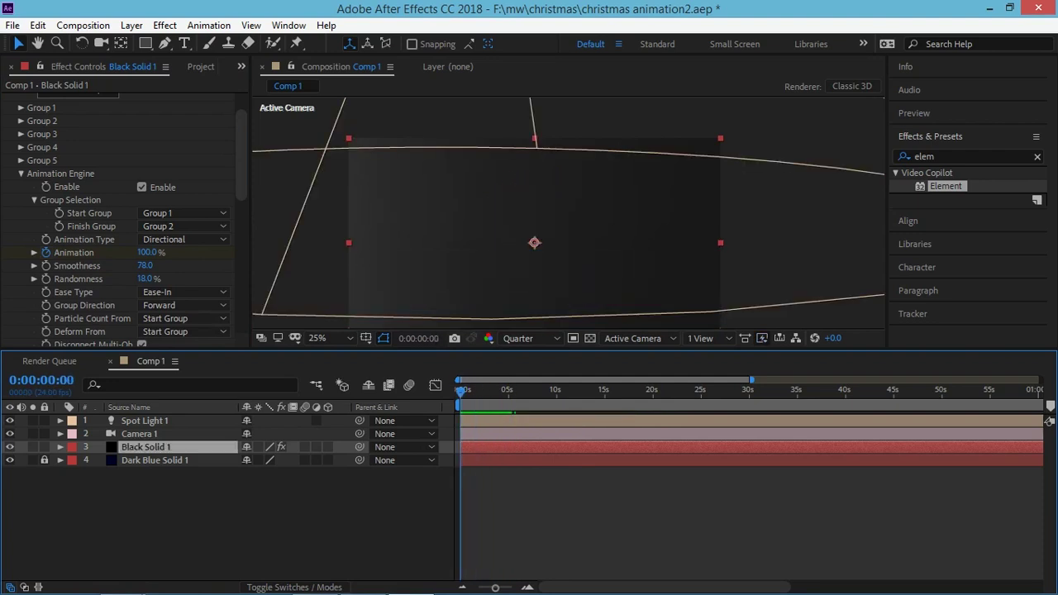
pyautogui.press('u')
pyautogui.moveTo(515, 473); pyautogui.dragTo(532, 474)
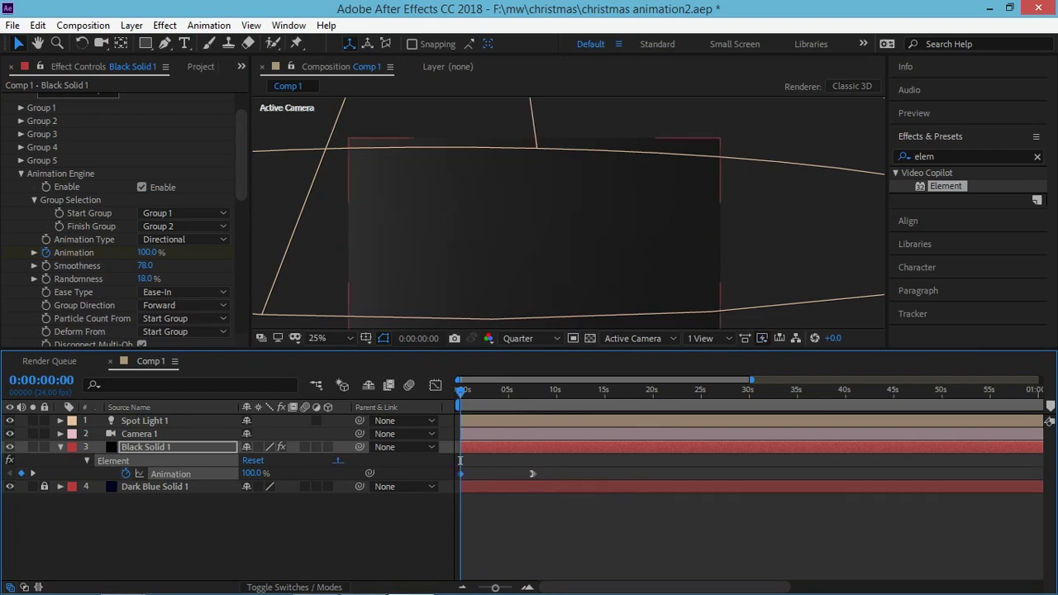
# In the Graph Editor, pull out ease influence handles on both Animation keyframes.
pyautogui.hotkey('shift', 'F3')
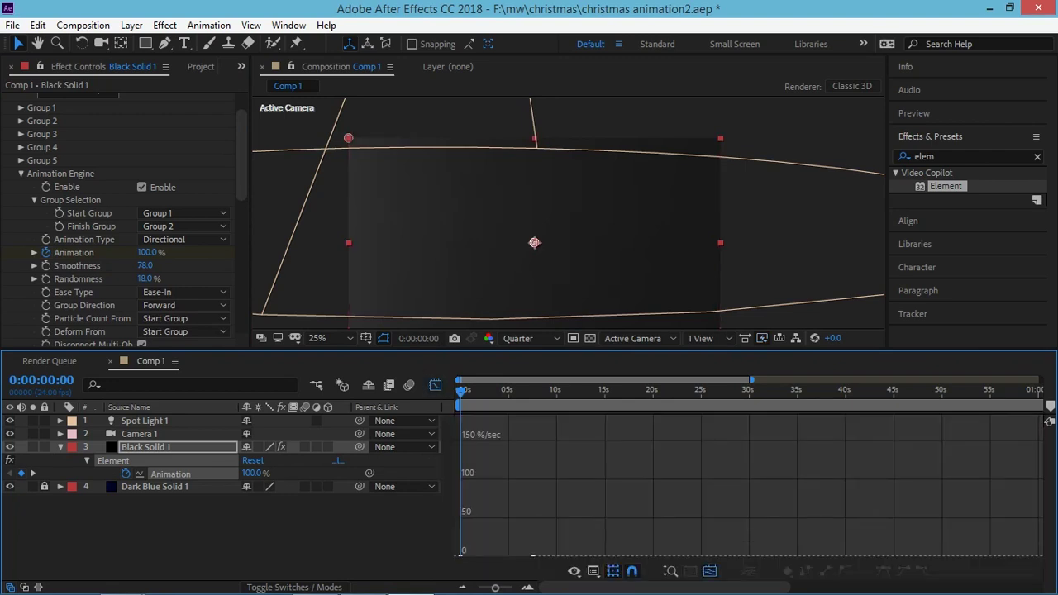
pyautogui.click(709, 570)
pyautogui.moveTo(945, 441); pyautogui.dragTo(831, 441)
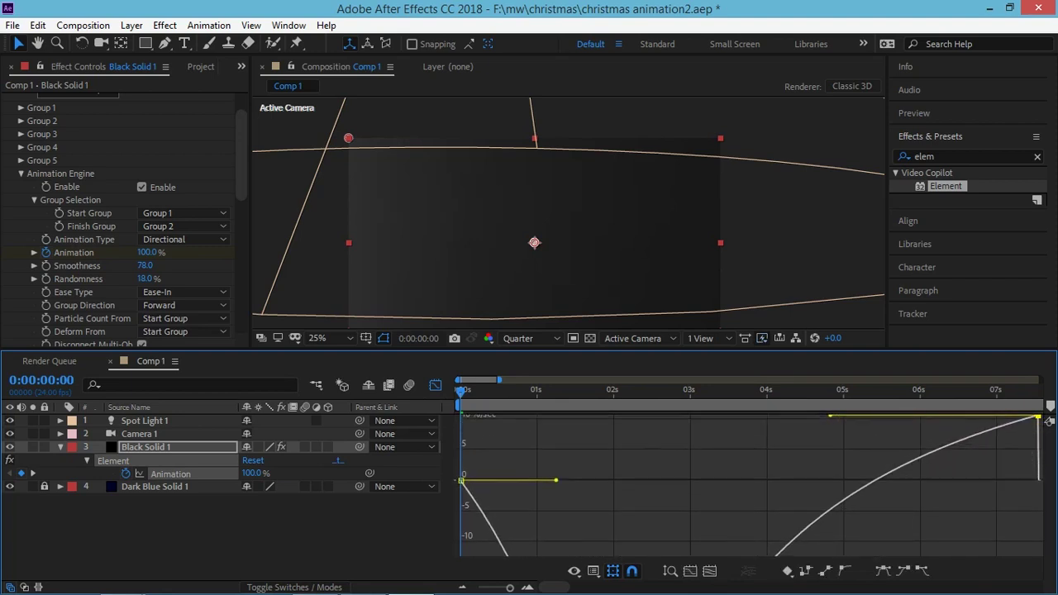
pyautogui.moveTo(555, 480); pyautogui.dragTo(602, 479)
pyautogui.hotkey('shift', 'F3')
pyautogui.press('-')
pyautogui.press('-')
pyautogui.press('-')
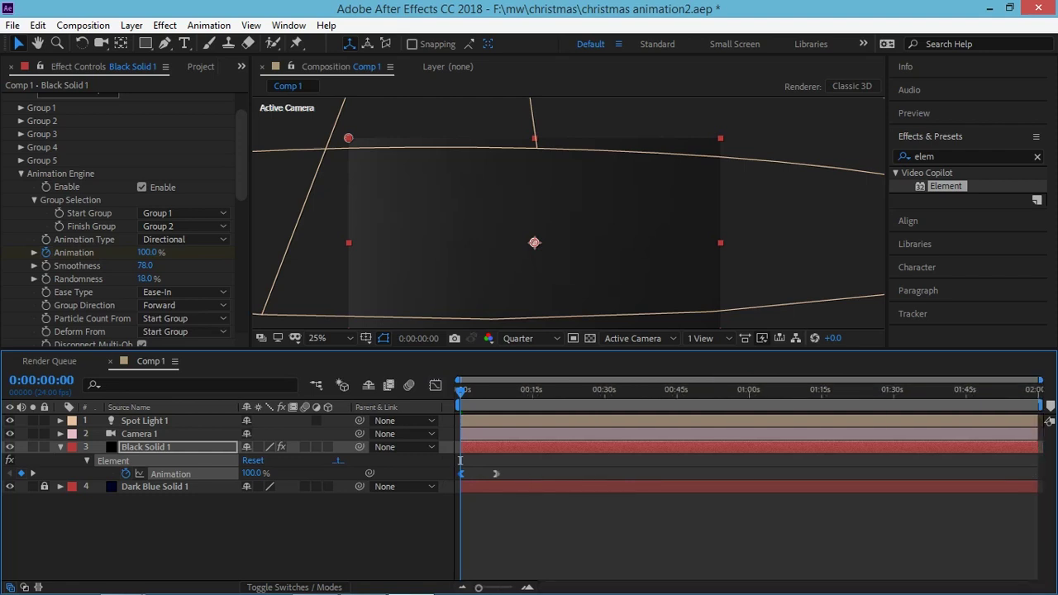
# Refine the end keyframe's easing and set the first keyframe's influence near 35%, then return to 0s.
pyautogui.click(460, 460)
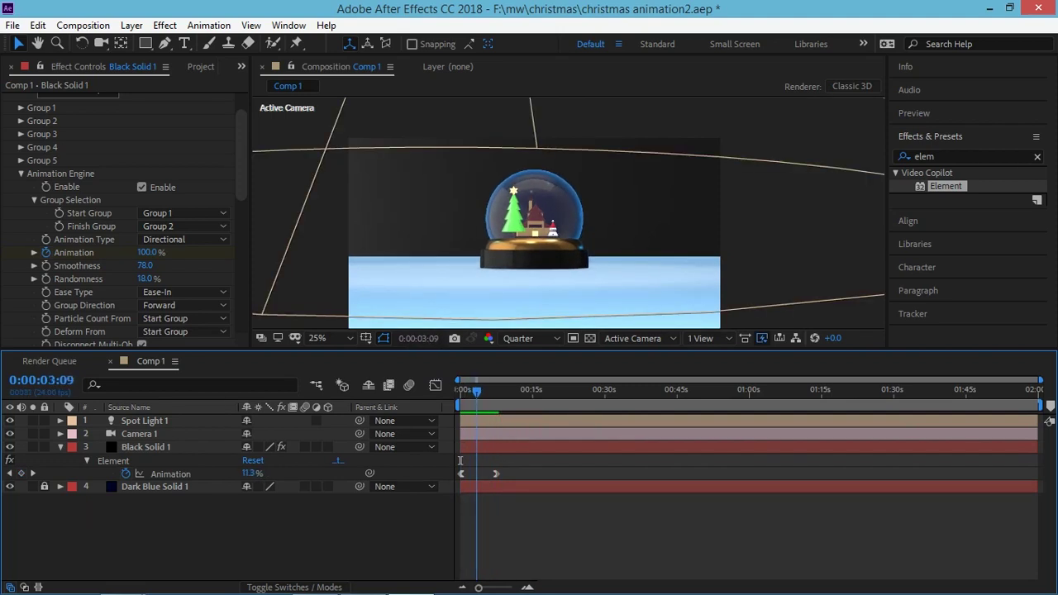
pyautogui.click(460, 461)
pyautogui.hotkey('shift', 'F3')
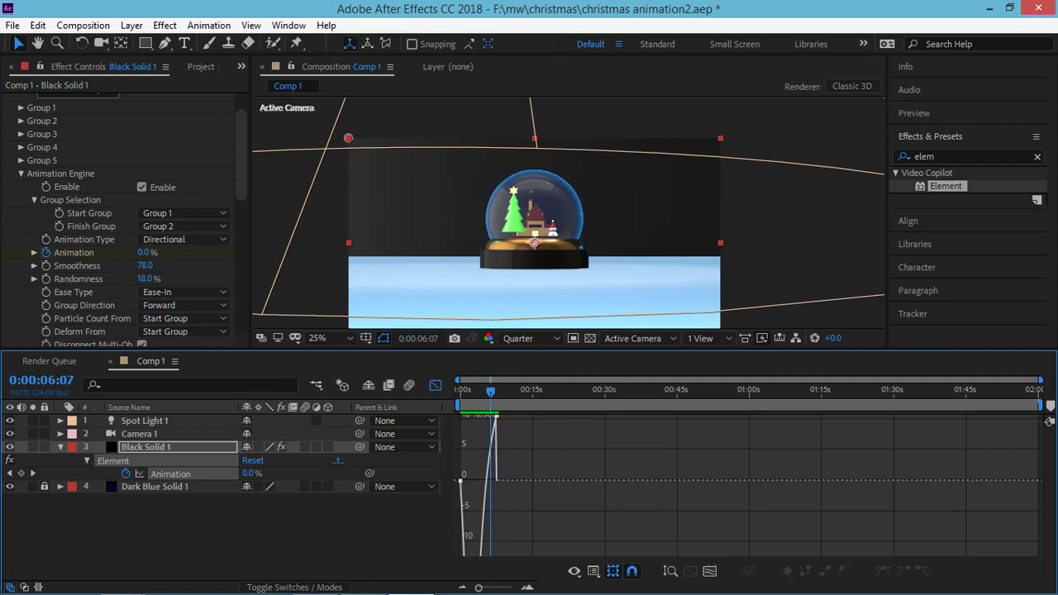
pyautogui.click(1037, 427)
pyautogui.moveTo(838, 425); pyautogui.dragTo(772, 449)
pyautogui.moveTo(574, 449)
pyautogui.mouseDown()
pyautogui.moveTo(561, 449)
pyautogui.moveTo(616, 449)
pyautogui.mouseUp()
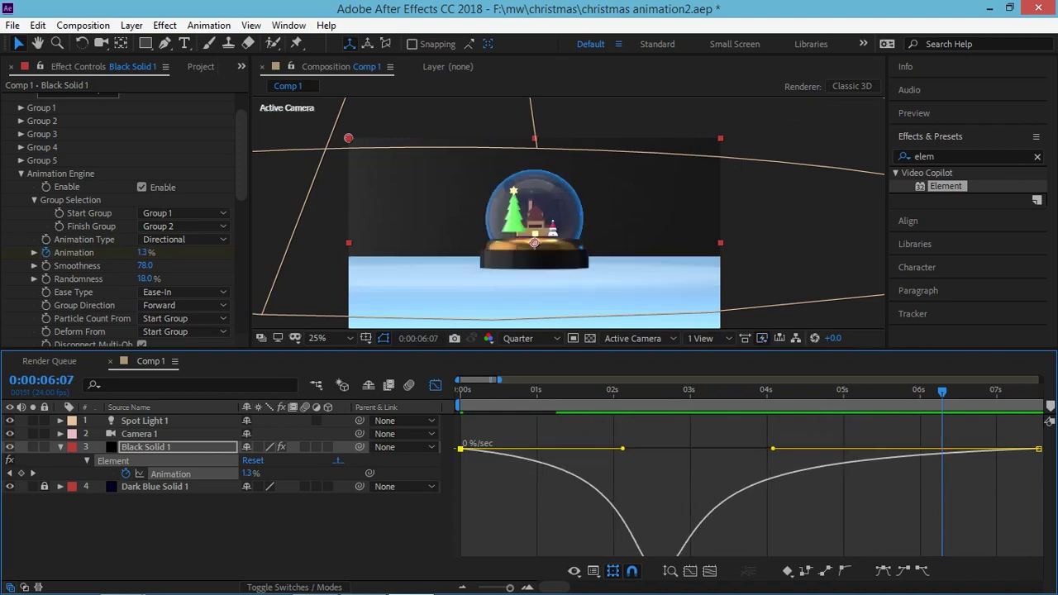
pyautogui.hotkey('shift', 'F3')
pyautogui.press('-')
pyautogui.moveTo(597, 461); pyautogui.dragTo(460, 461)
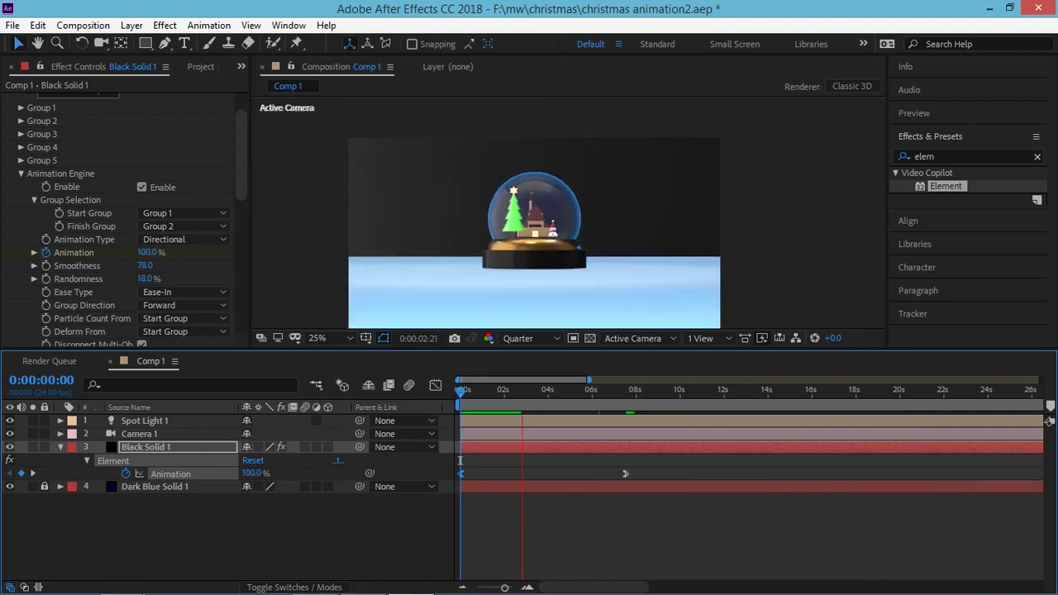
# Scrub through the build-up and stretch the curve's ease influence to about 62%.
pyautogui.moveTo(460, 461)
pyautogui.mouseDown()
pyautogui.moveTo(598, 460)
pyautogui.moveTo(459, 460)
pyautogui.mouseUp()
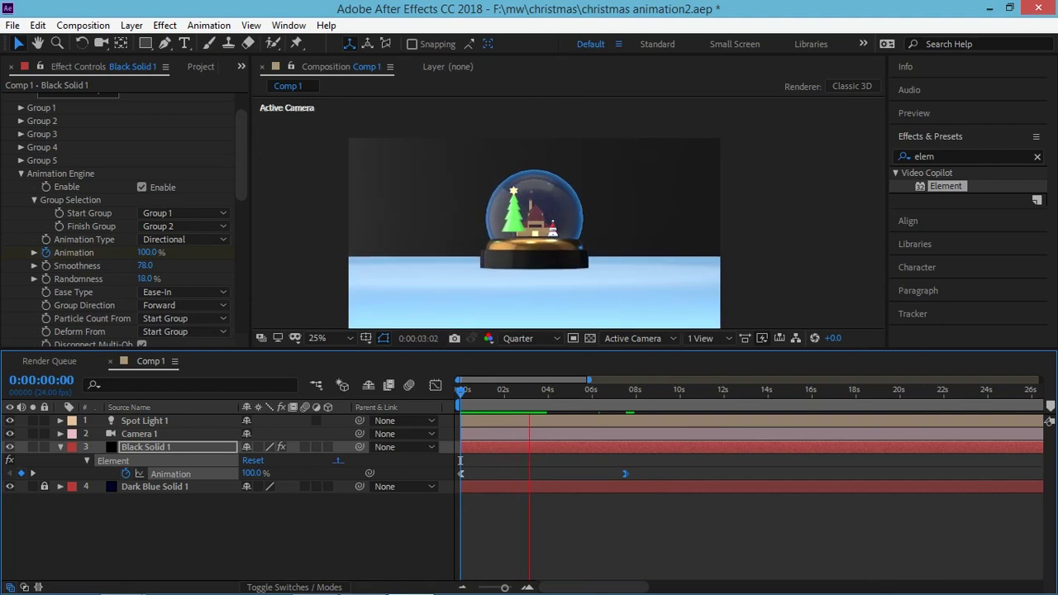
pyautogui.moveTo(460, 461); pyautogui.dragTo(552, 461)
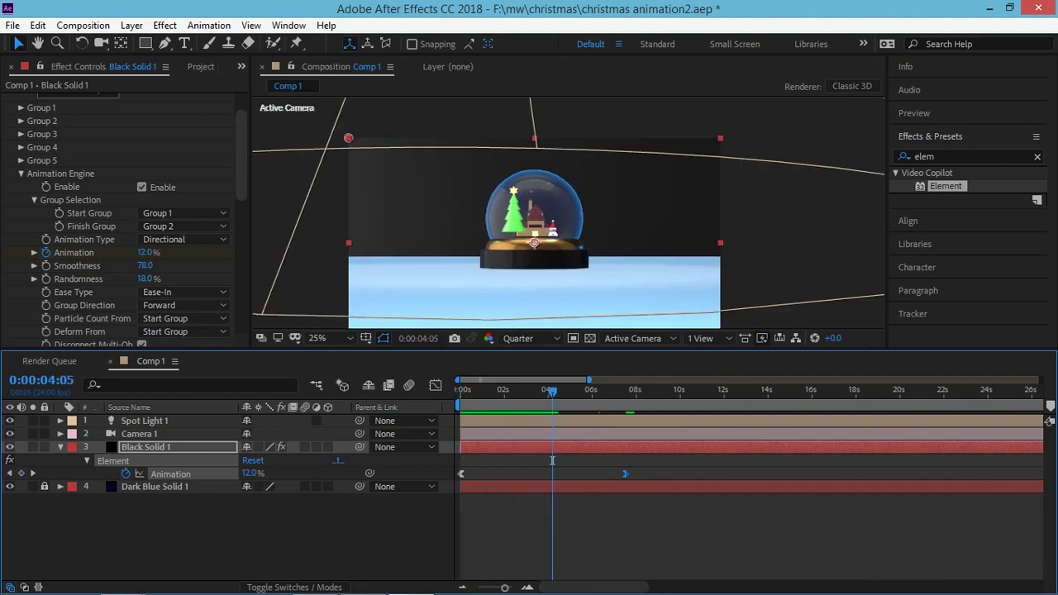
pyautogui.click(436, 385)
pyautogui.moveTo(607, 449)
pyautogui.mouseDown()
pyautogui.moveTo(575, 449)
pyautogui.moveTo(600, 449)
pyautogui.mouseUp()
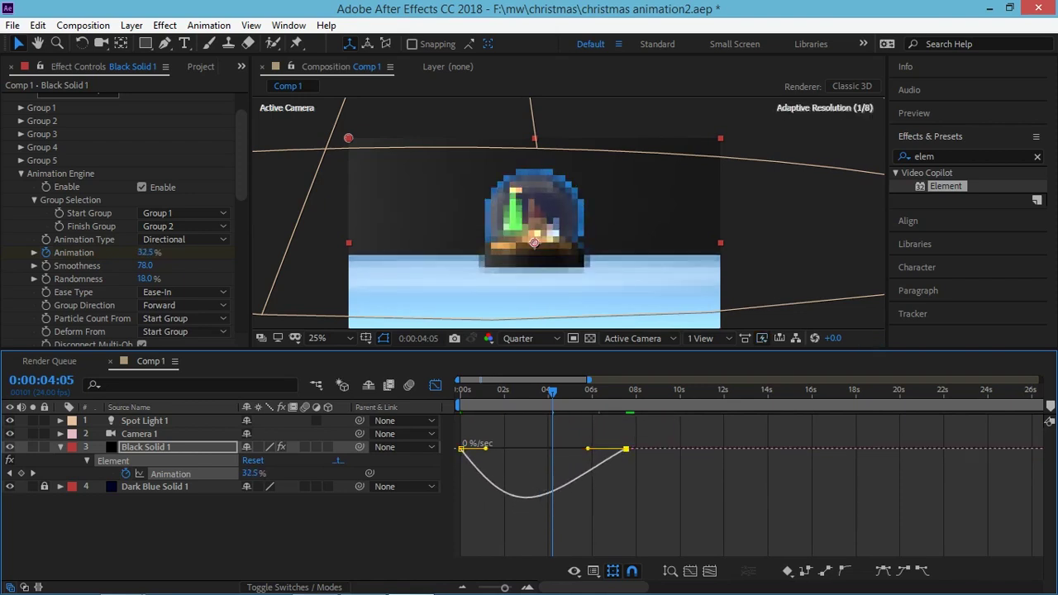
pyautogui.moveTo(486, 446)
pyautogui.mouseDown()
pyautogui.moveTo(506, 449)
pyautogui.moveTo(461, 461)
pyautogui.mouseUp()
pyautogui.hotkey('shift', 'F3')
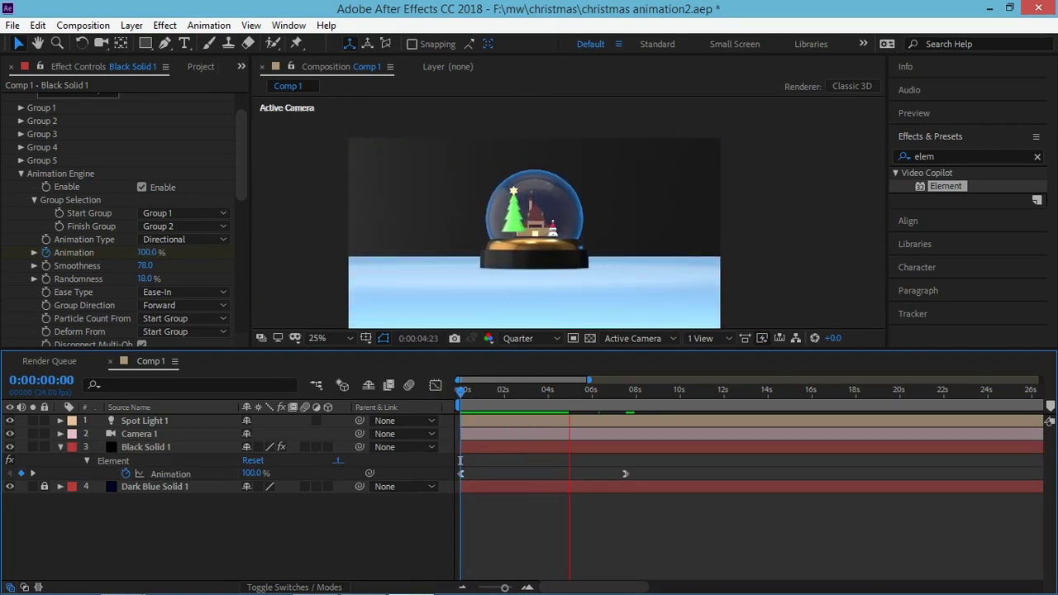
pyautogui.press('space')
# Deepen the ease into the final Animation keyframe and move it earlier to about 4.5 seconds.
pyautogui.click(170, 473)
pyautogui.click(436, 386)
pyautogui.click(626, 449)
pyautogui.moveTo(587, 449); pyautogui.dragTo(577, 449)
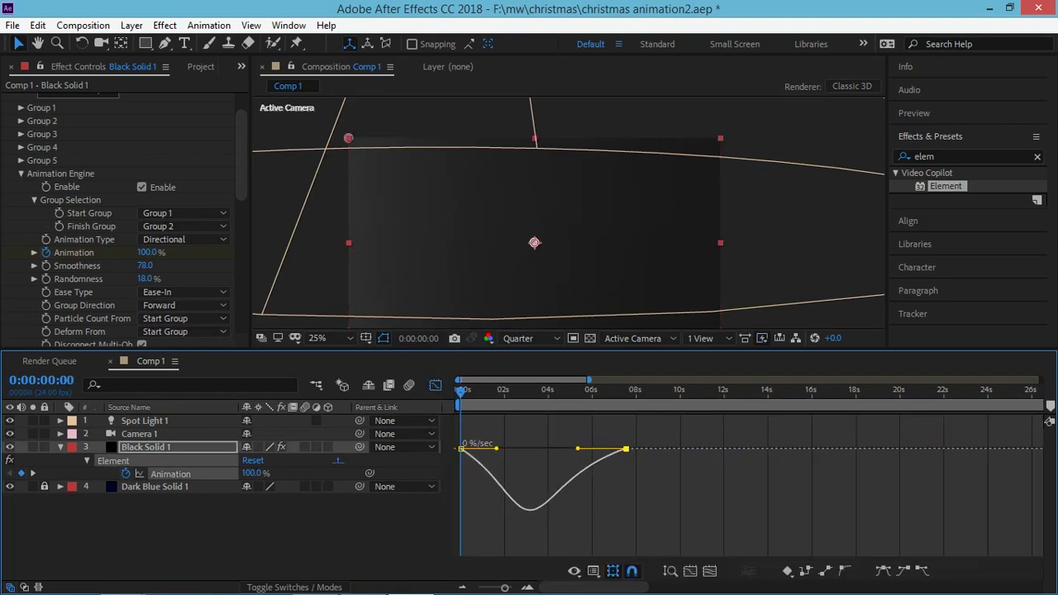
pyautogui.click(436, 386)
pyautogui.moveTo(598, 473); pyautogui.dragTo(578, 474)
pyautogui.press('space')
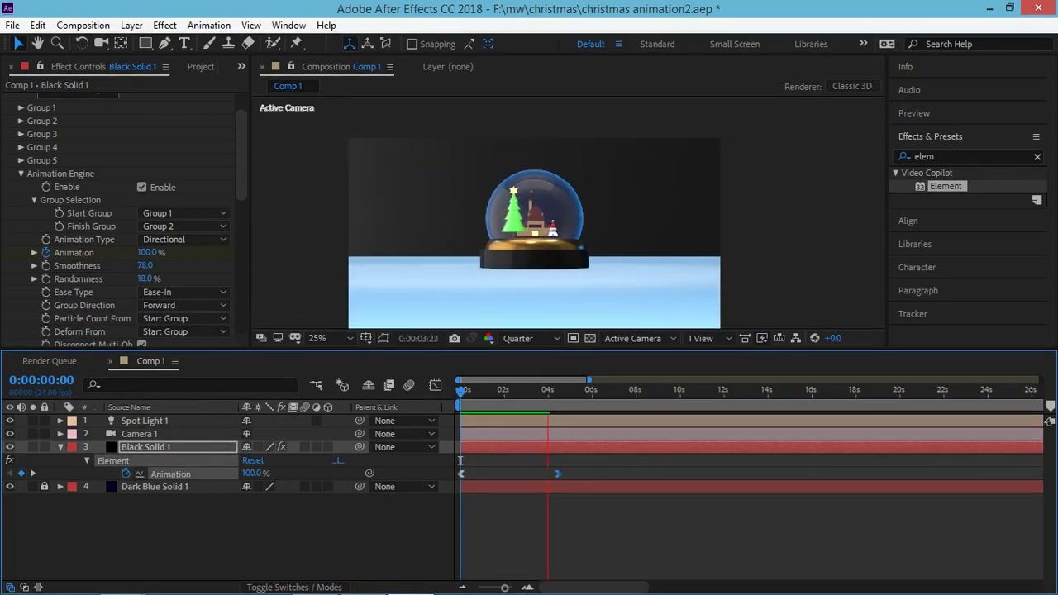
pyautogui.moveTo(558, 474); pyautogui.dragTo(553, 474)
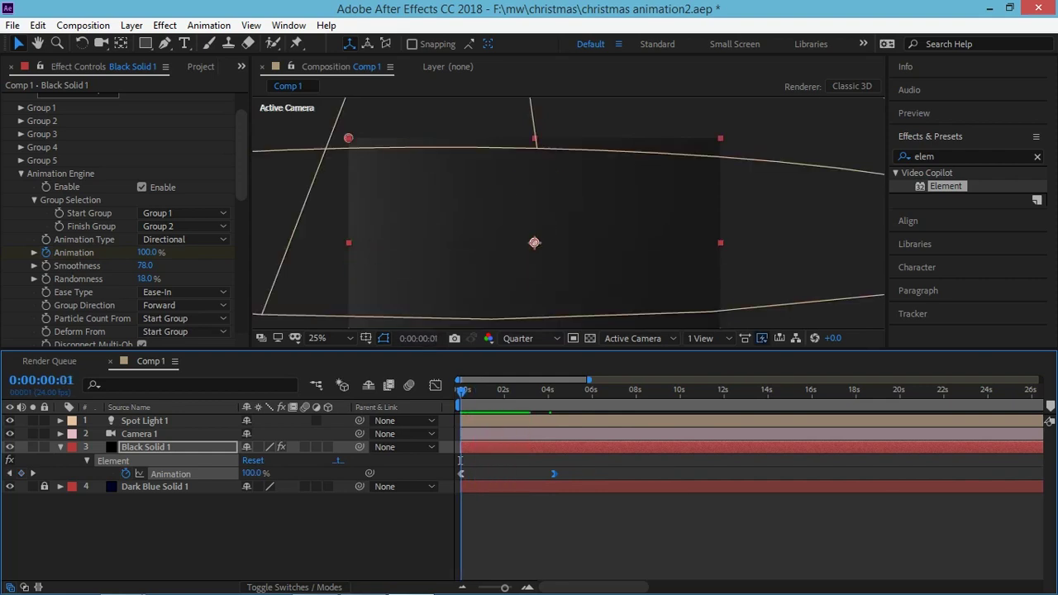
# Duplicate Camera 1 into Camera 2 and dolly the camera closer to the snow globe.
pyautogui.click(139, 433)
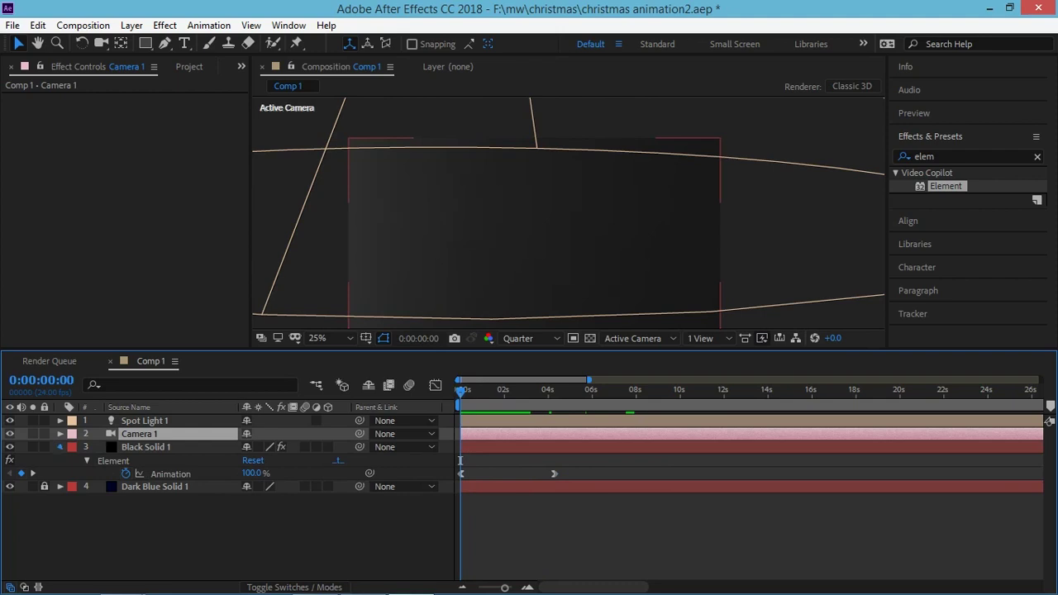
pyautogui.click(60, 446)
pyautogui.hotkey('ctrl', 'd')
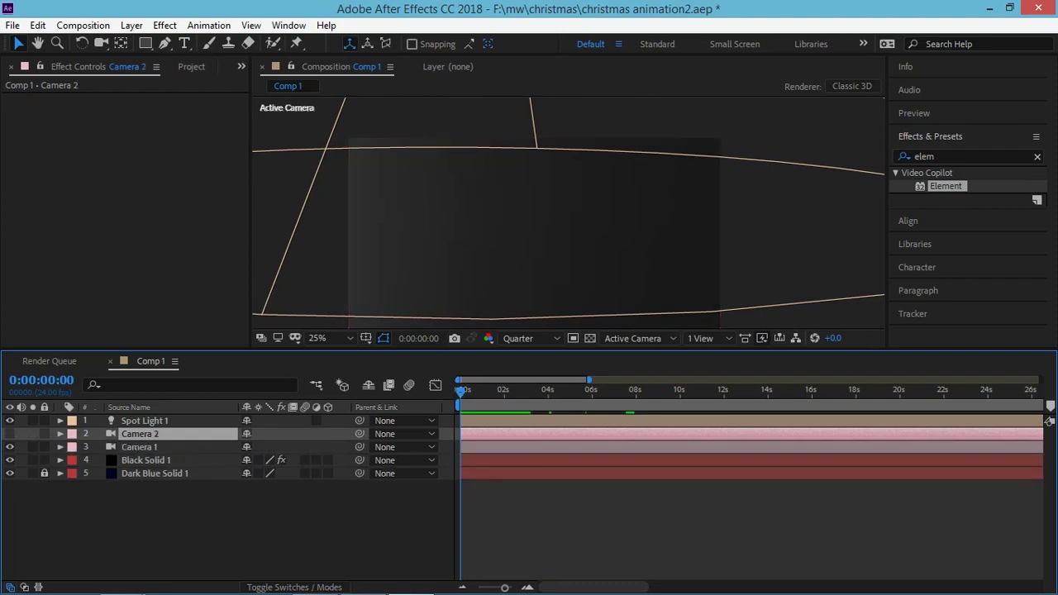
pyautogui.press('space')
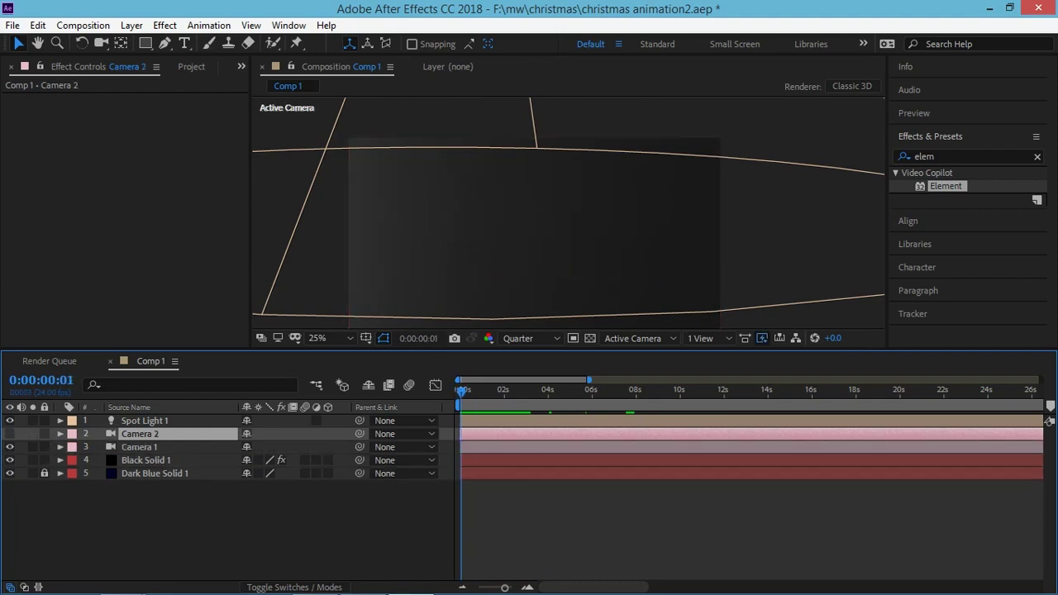
pyautogui.press('c')
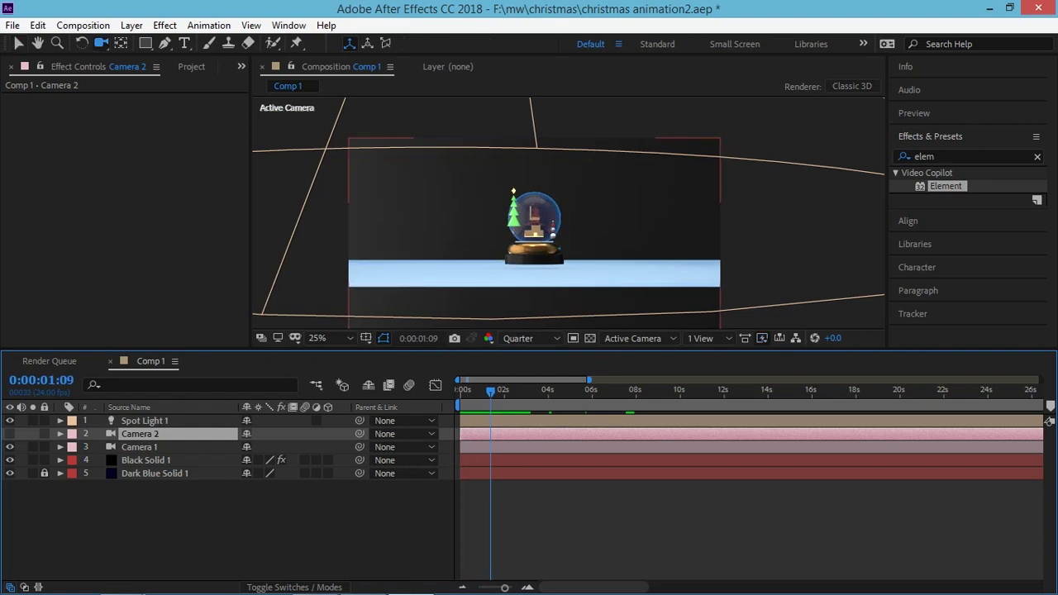
pyautogui.moveTo(569, 215); pyautogui.dragTo(569, 248)
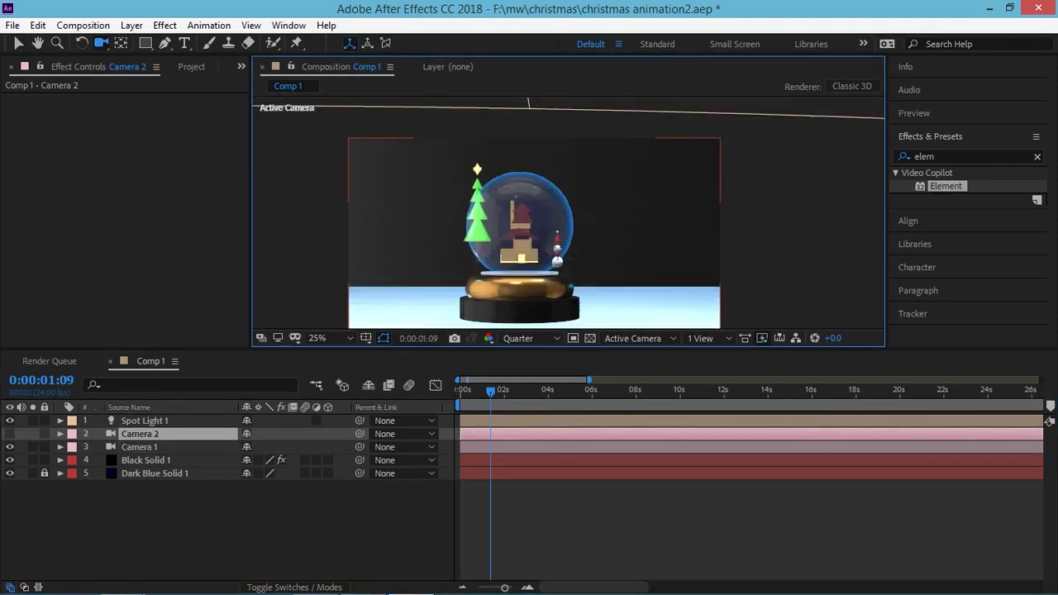
# Replay from the start and orbit the camera to a new angle on the globe.
pyautogui.press('Home')
pyautogui.press('space')
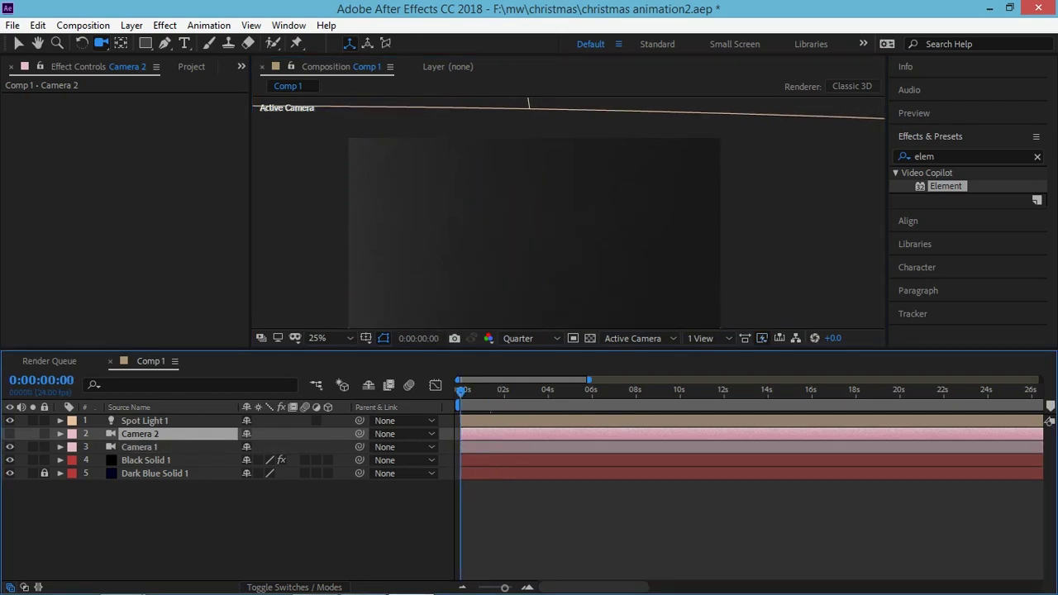
pyautogui.press('c')
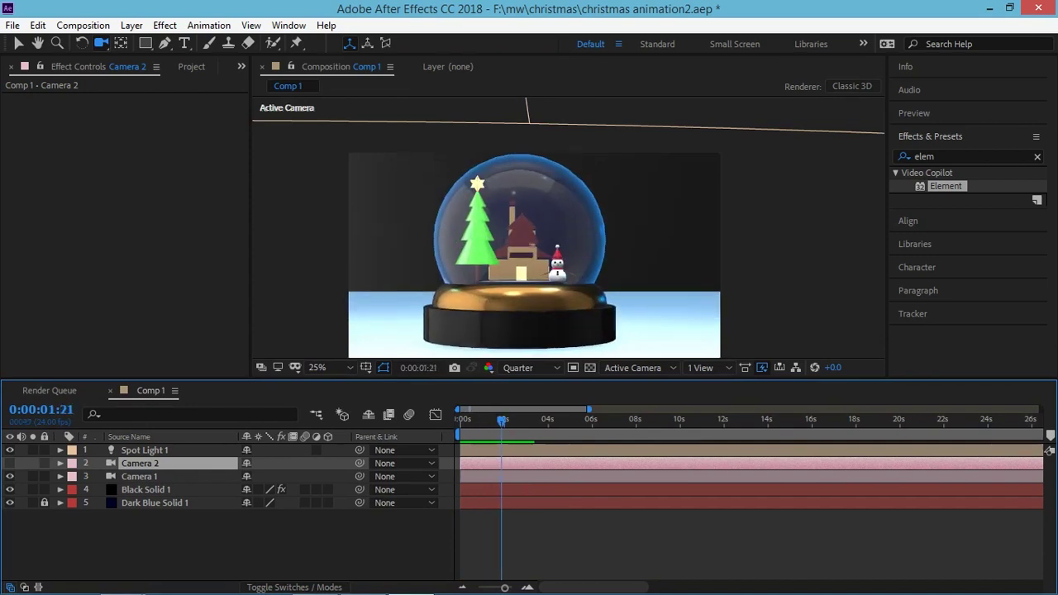
pyautogui.moveTo(529, 248); pyautogui.dragTo(554, 260)
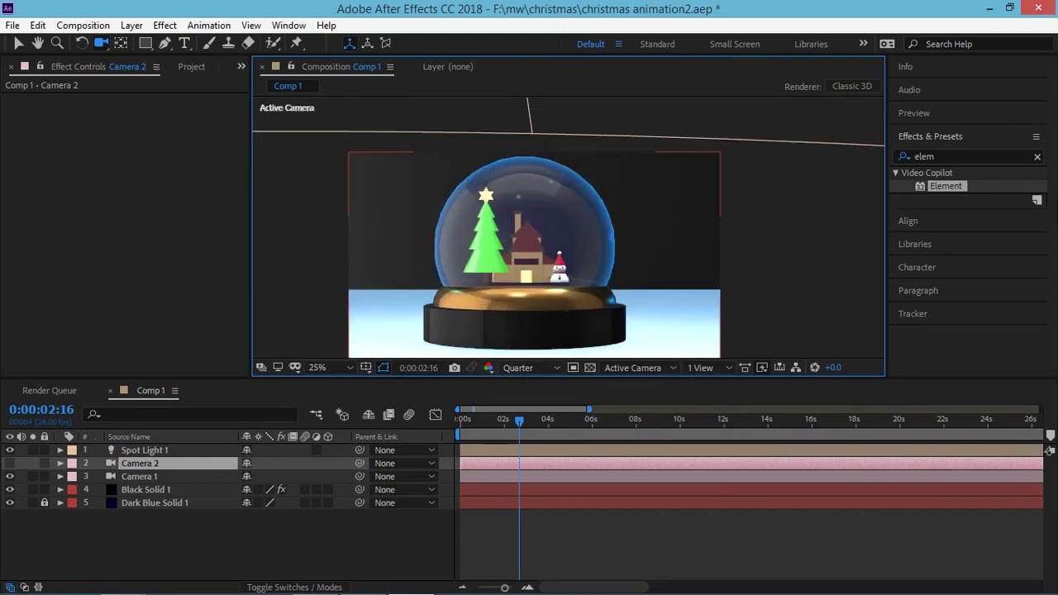
# Step back to 0:00:00:22 and split Camera 1 there, creating Camera 3.
pyautogui.moveTo(519, 420); pyautogui.dragTo(460, 420)
pyautogui.press('space')
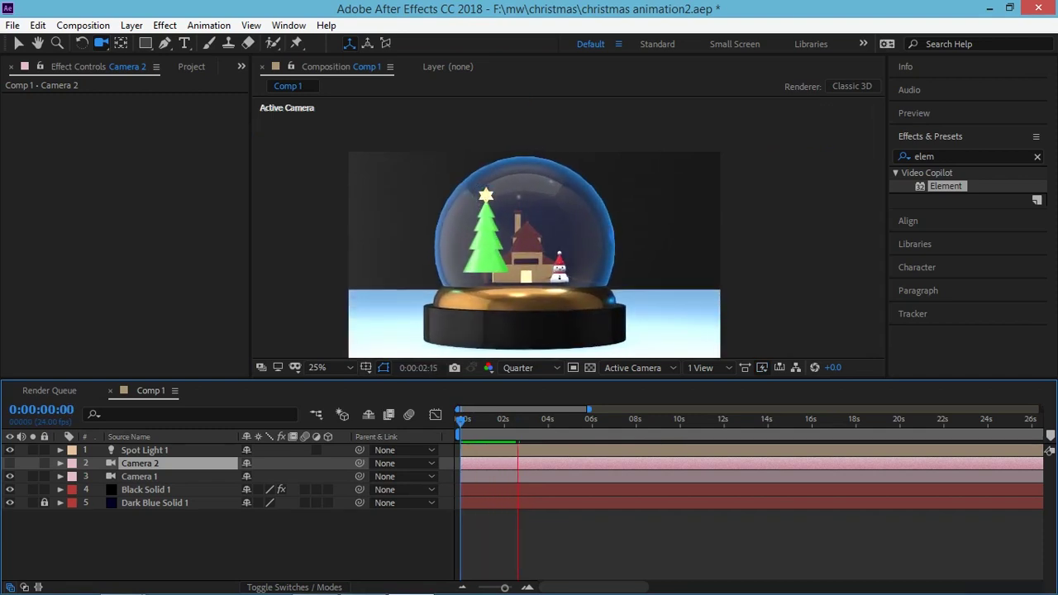
pyautogui.press('space')
pyautogui.press('space')
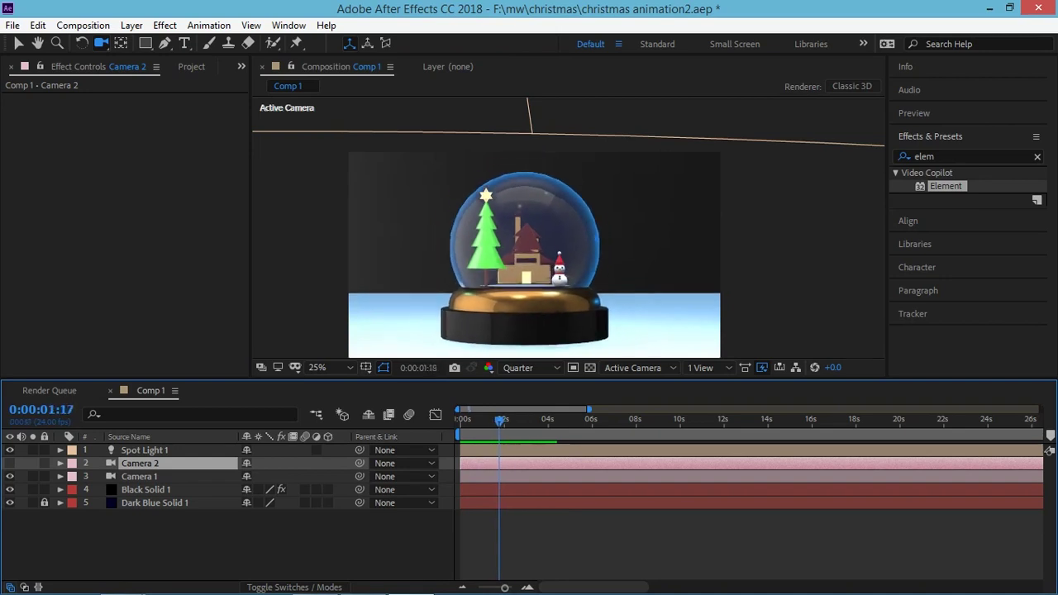
pyautogui.press('pageup')
pyautogui.press('pageup')
pyautogui.press('pageup')
pyautogui.press('pageup')
pyautogui.press('pageup')
pyautogui.press('pageup')
pyautogui.press('pageup')
pyautogui.press('pageup')
pyautogui.press('pageup')
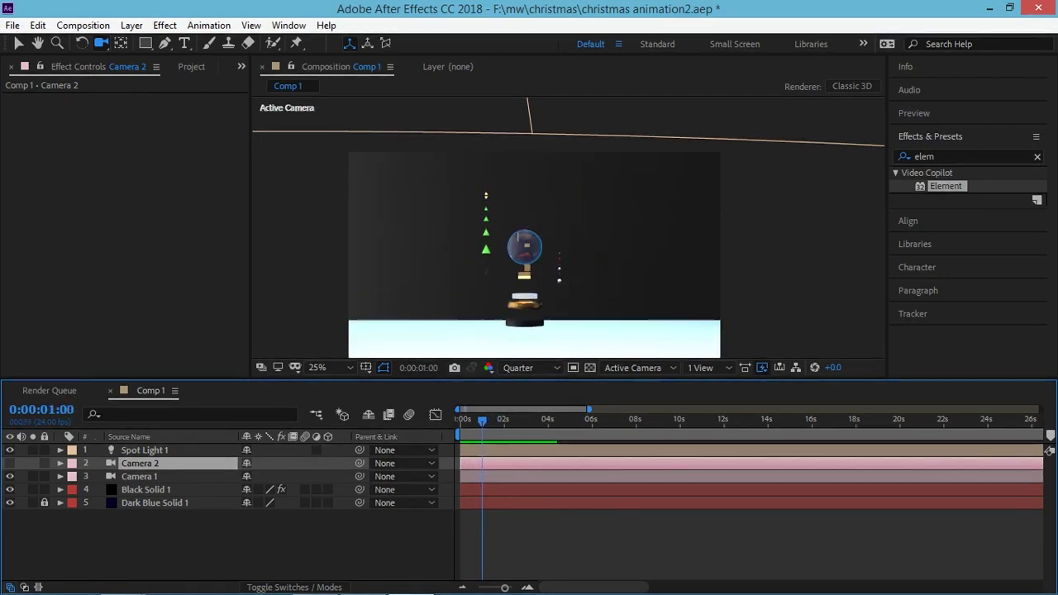
pyautogui.press('pageup')
pyautogui.press('pageup')
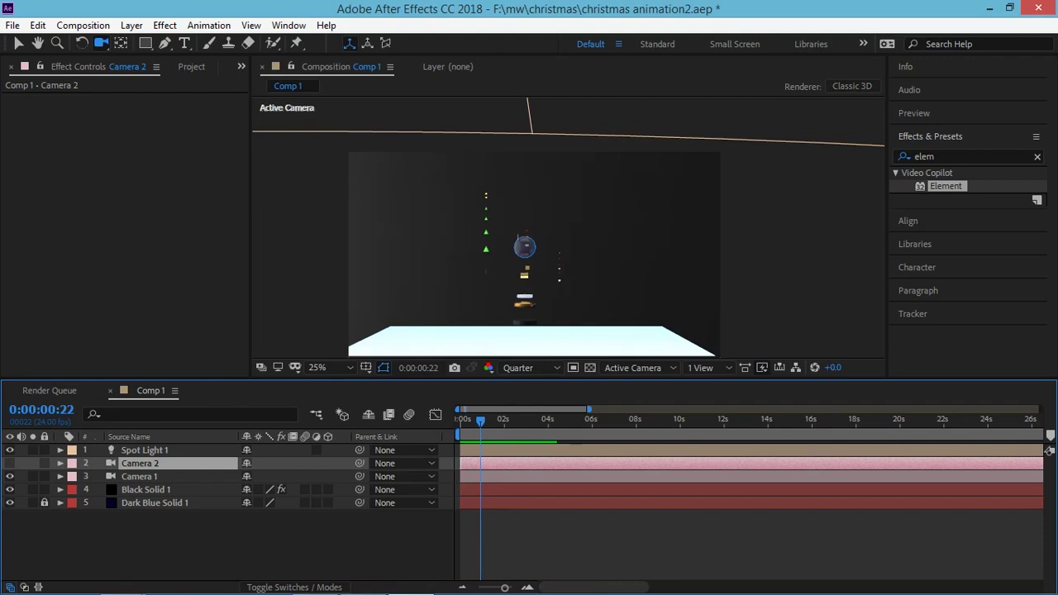
pyautogui.click(139, 476)
pyautogui.hotkey('ctrl', 'shift', 'd')
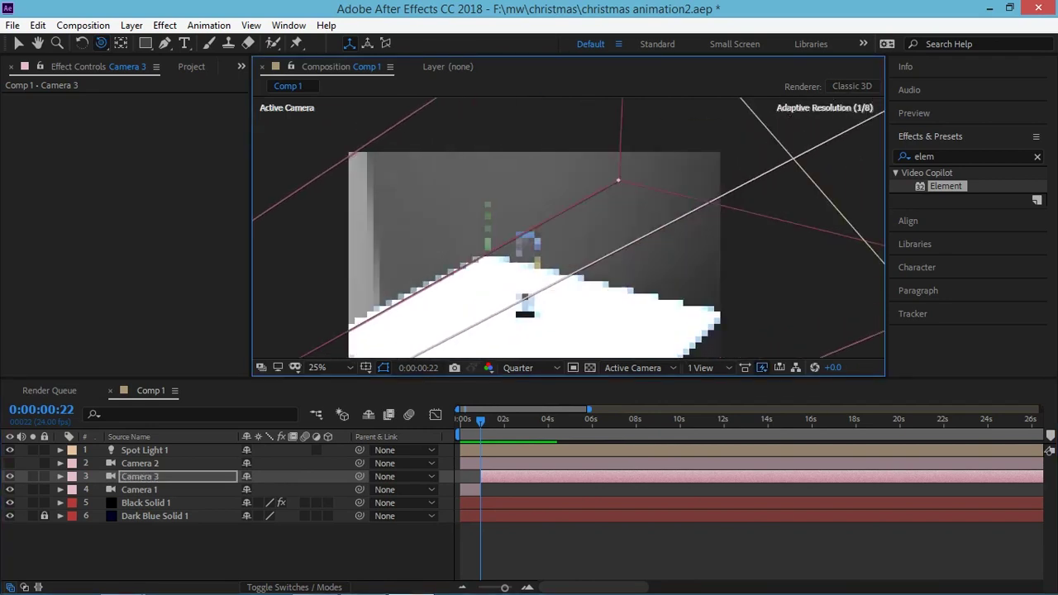
# Switch camera tools and orbit the camera to a straight front view of the globe.
pyautogui.rightClick(484, 503)
pyautogui.press('Escape')
pyautogui.rightClick(555, 160)
pyautogui.press('Escape')
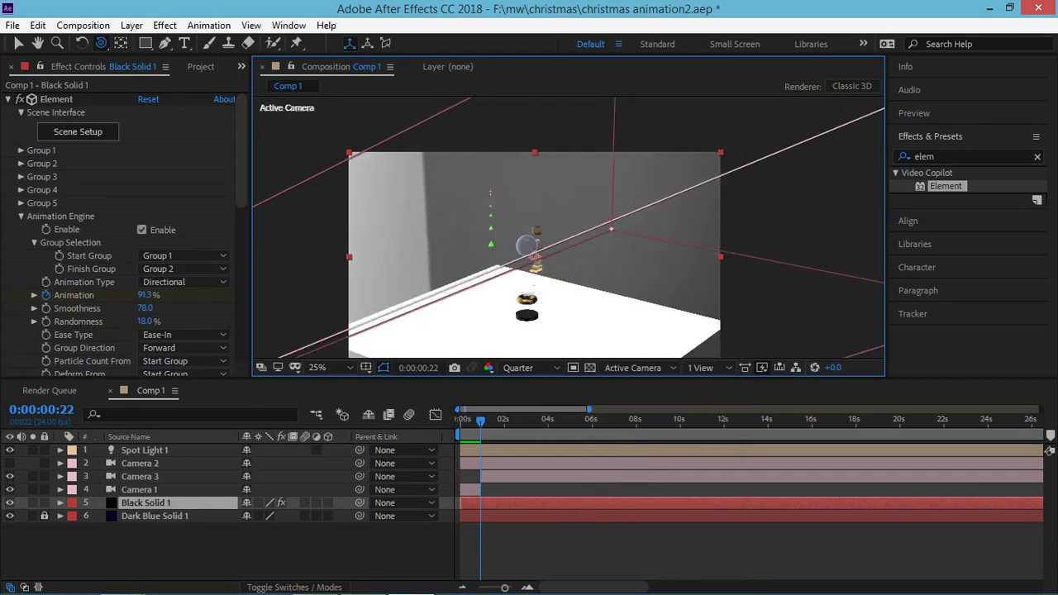
pyautogui.moveTo(101, 43); pyautogui.dragTo(165, 61)
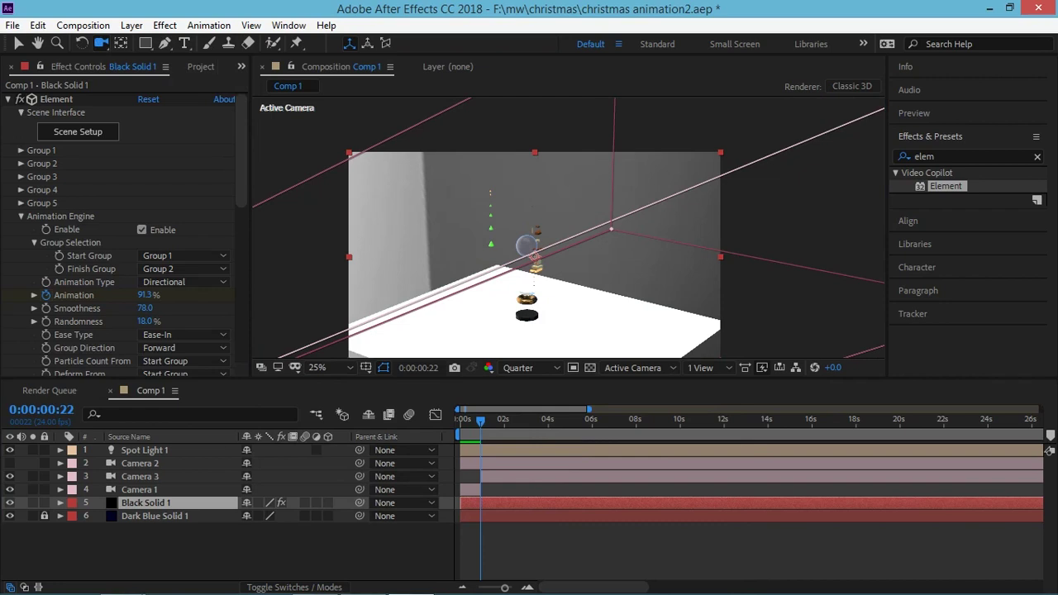
pyautogui.moveTo(579, 248)
pyautogui.mouseDown()
pyautogui.moveTo(537, 240)
pyautogui.moveTo(534, 258)
pyautogui.mouseUp()
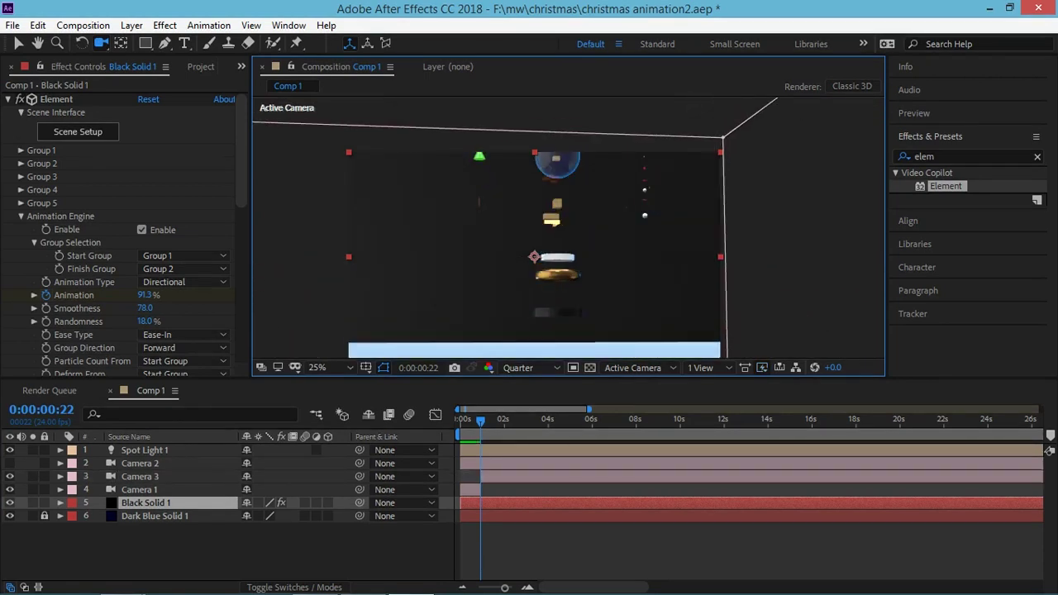
# Trim Camera 1 to end at 0:00:01:06 and preview from the start.
pyautogui.press('Home')
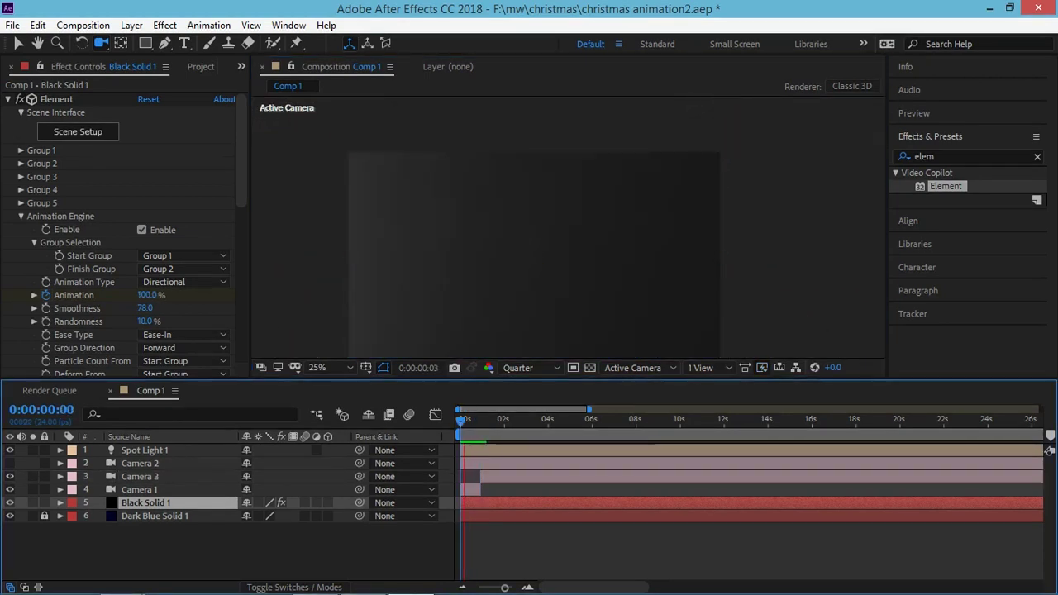
pyautogui.click(463, 419)
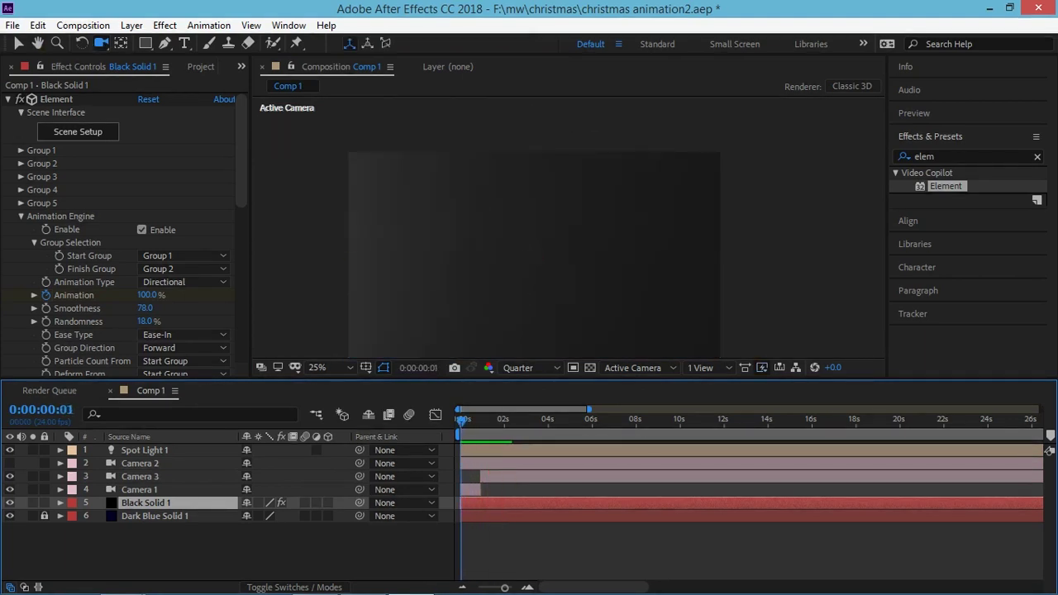
pyautogui.moveTo(463, 419); pyautogui.dragTo(488, 419)
pyautogui.click(140, 477)
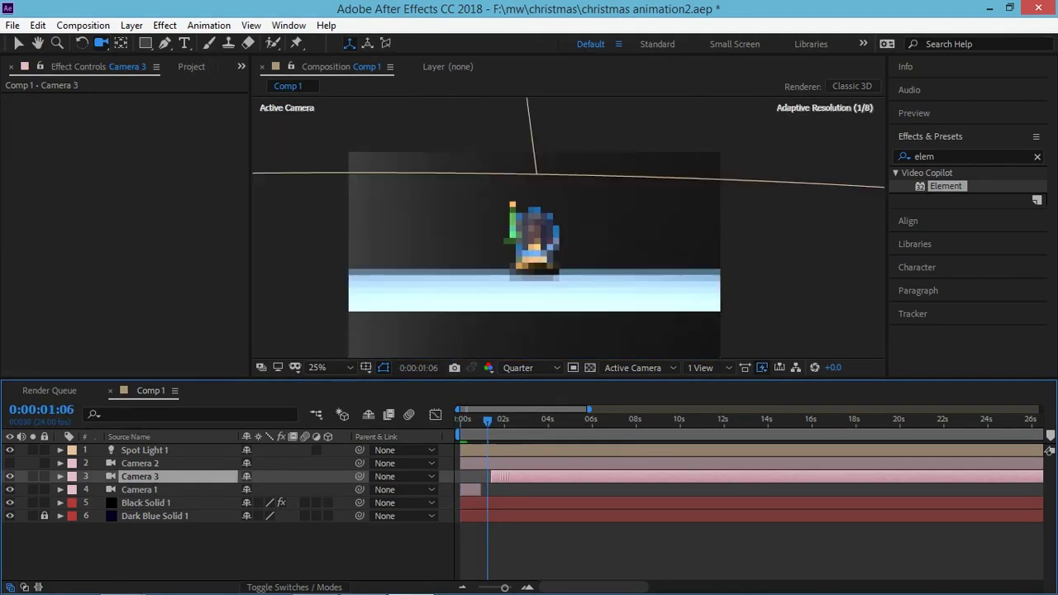
pyautogui.click(139, 490)
pyautogui.hotkey('alt', ']')
pyautogui.press('Home')
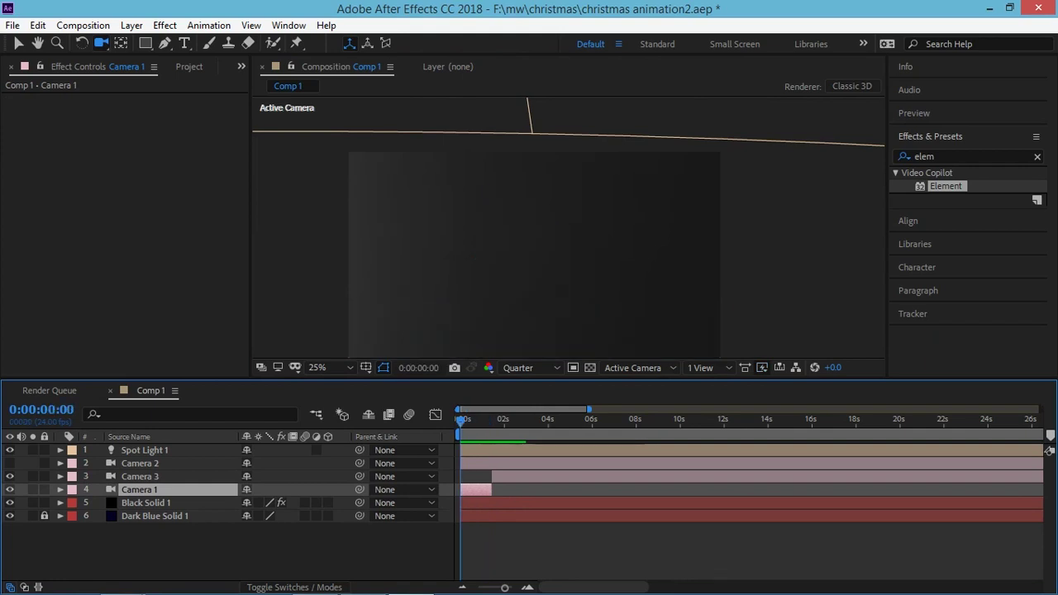
pyautogui.press('space')
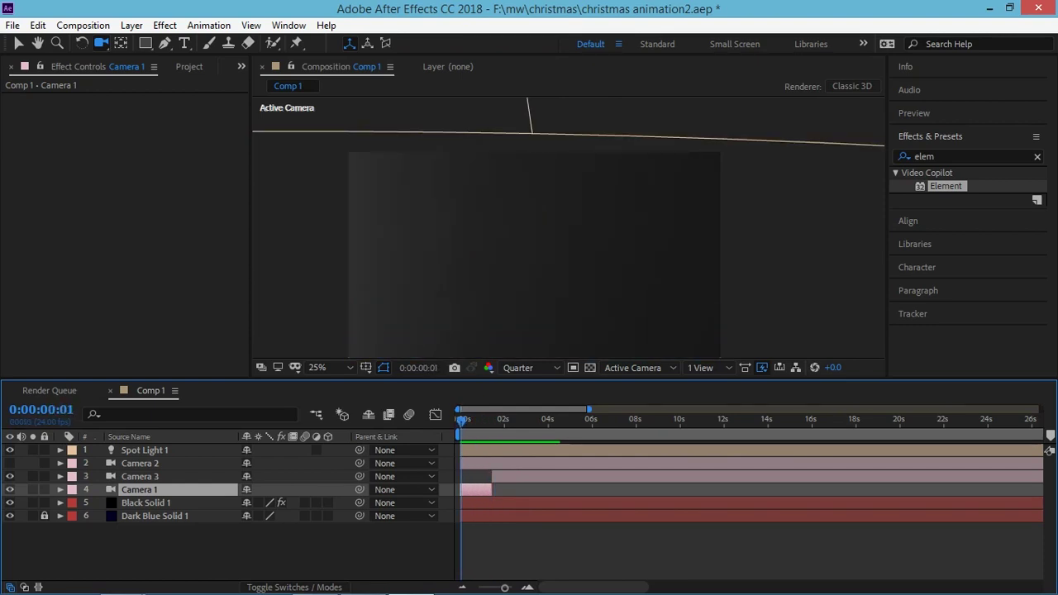
# Compare Camera 3 and Camera 1 in previews and slide Camera 1 to start where Camera 3 ends.
pyautogui.click(140, 476)
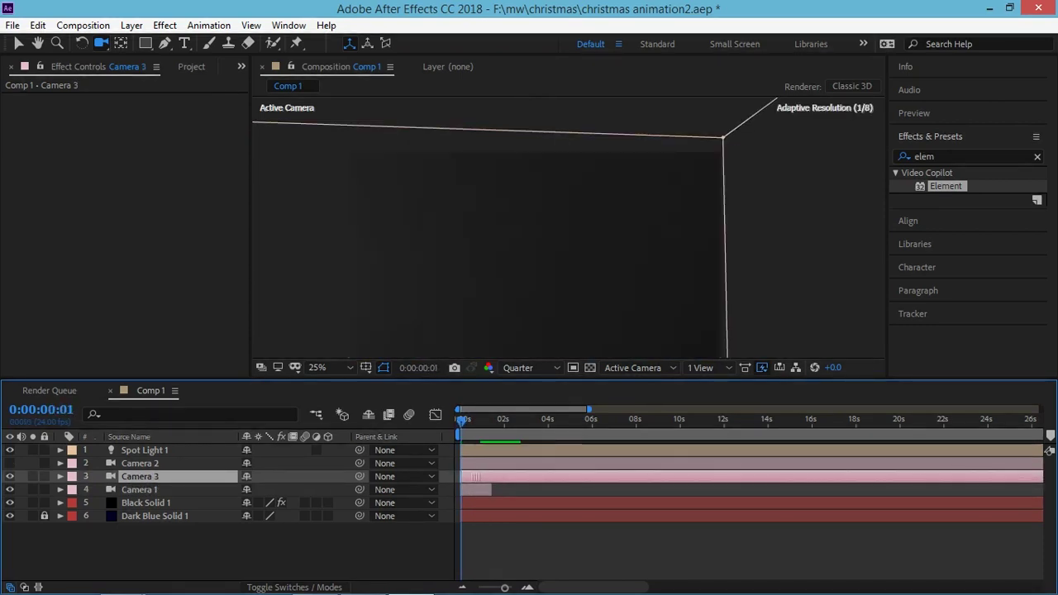
pyautogui.press('space')
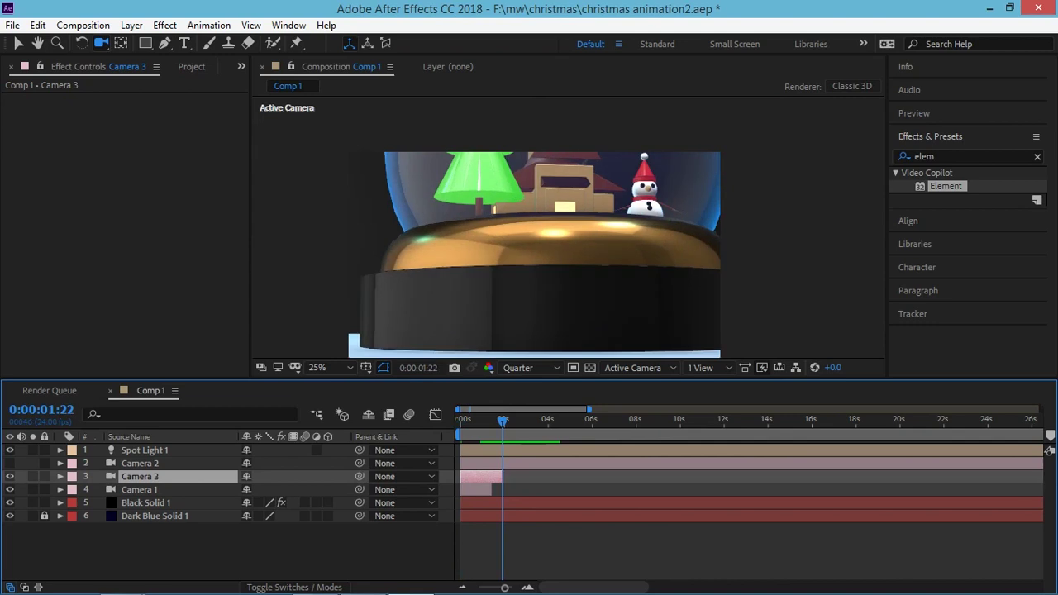
pyautogui.click(139, 490)
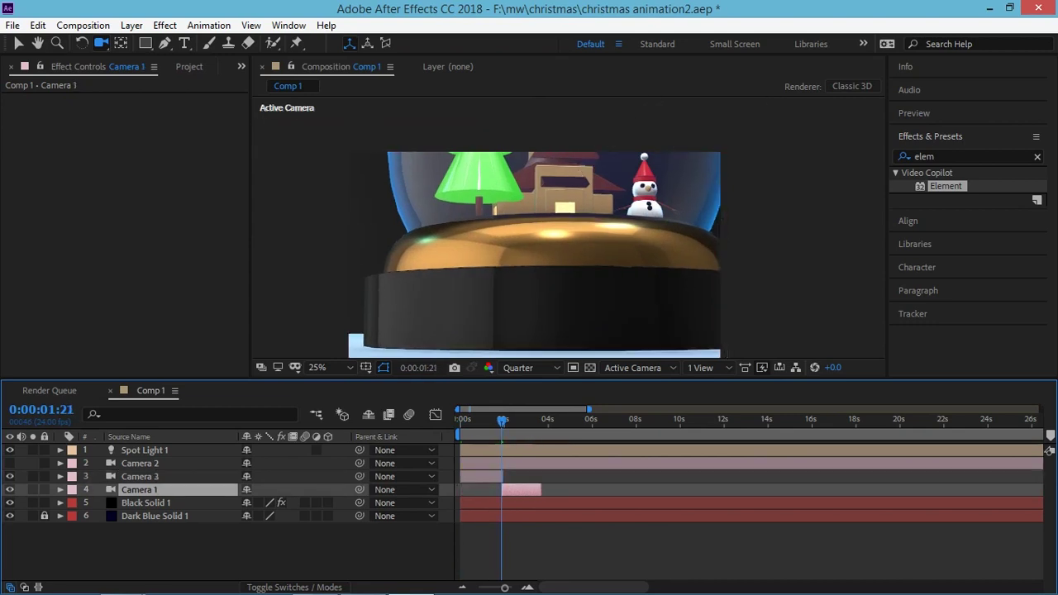
pyautogui.press('space')
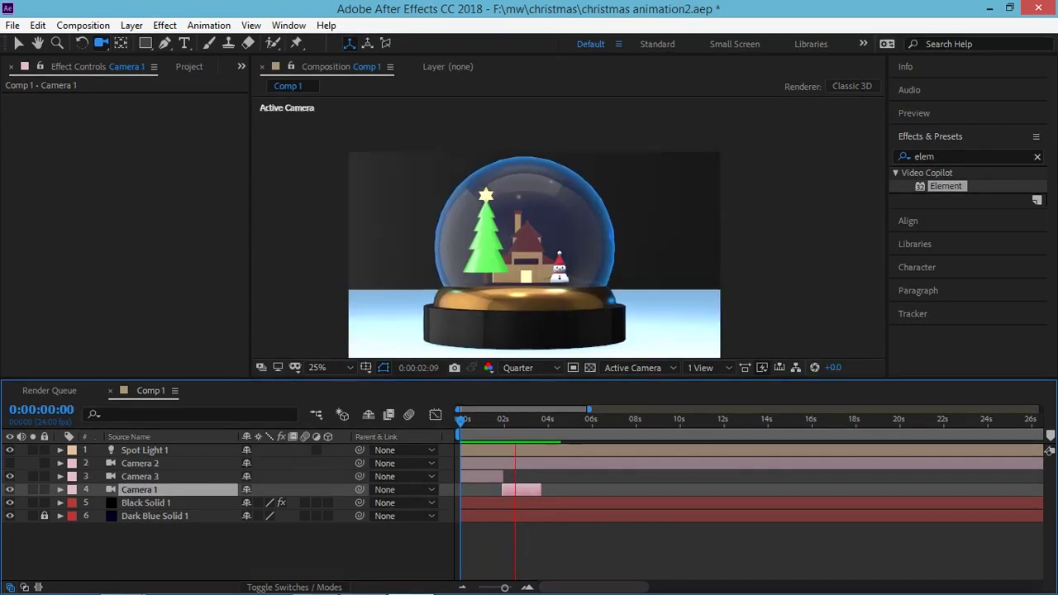
pyautogui.press('space')
pyautogui.click(139, 477)
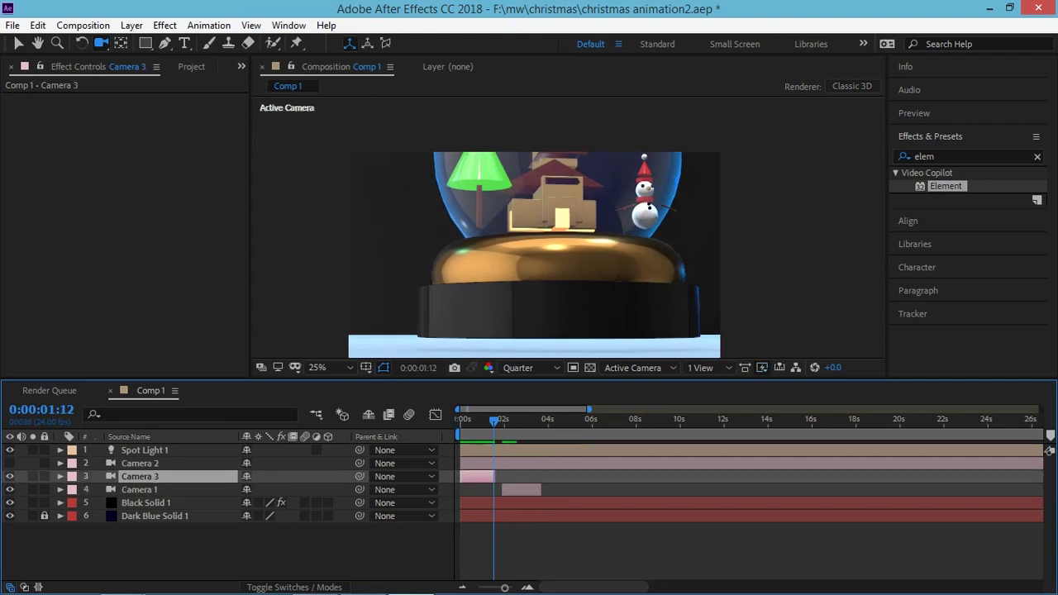
pyautogui.moveTo(522, 489); pyautogui.dragTo(513, 490)
pyautogui.press('space')
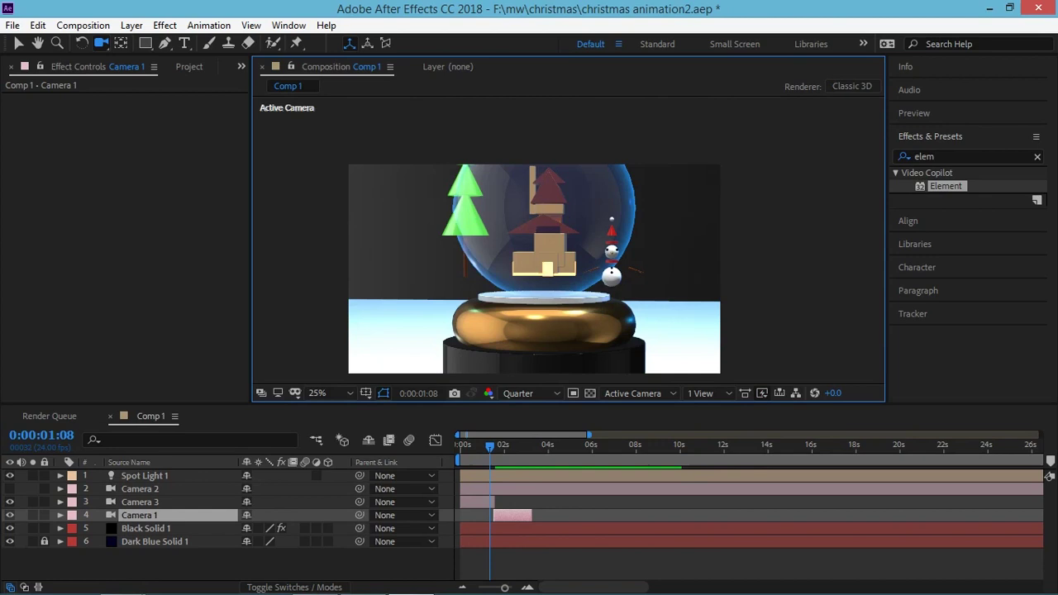
pyautogui.press('space')
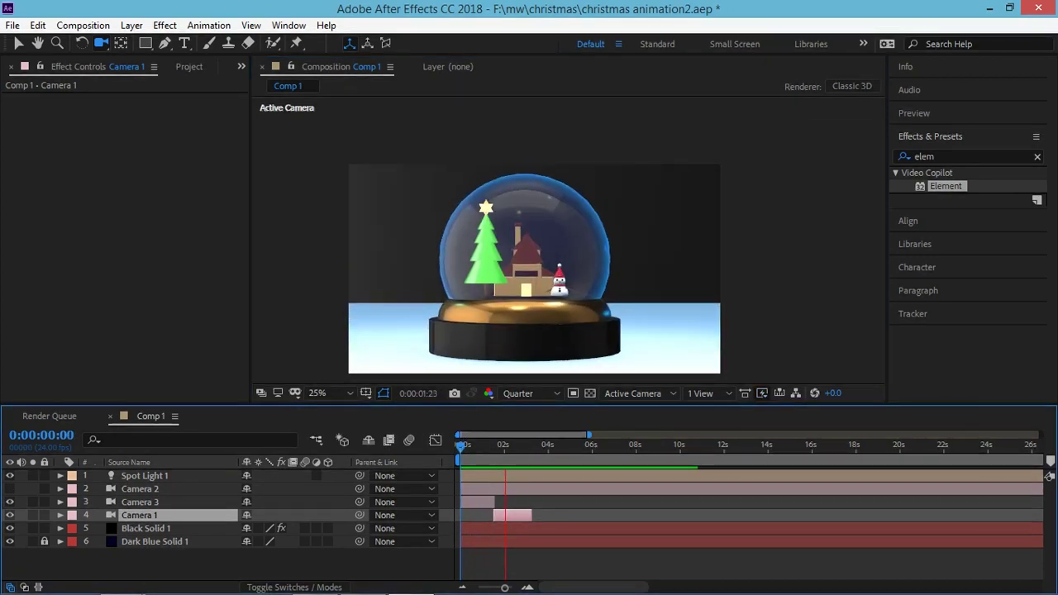
# At 0:00:02:05, split Camera 1 into Camera 4 and move Camera 4 in close on the globe.
pyautogui.press('pagedown')
pyautogui.press('pageup')
pyautogui.press('pageup')
pyautogui.press('pageup')
pyautogui.press('pageup')
pyautogui.press('pageup')
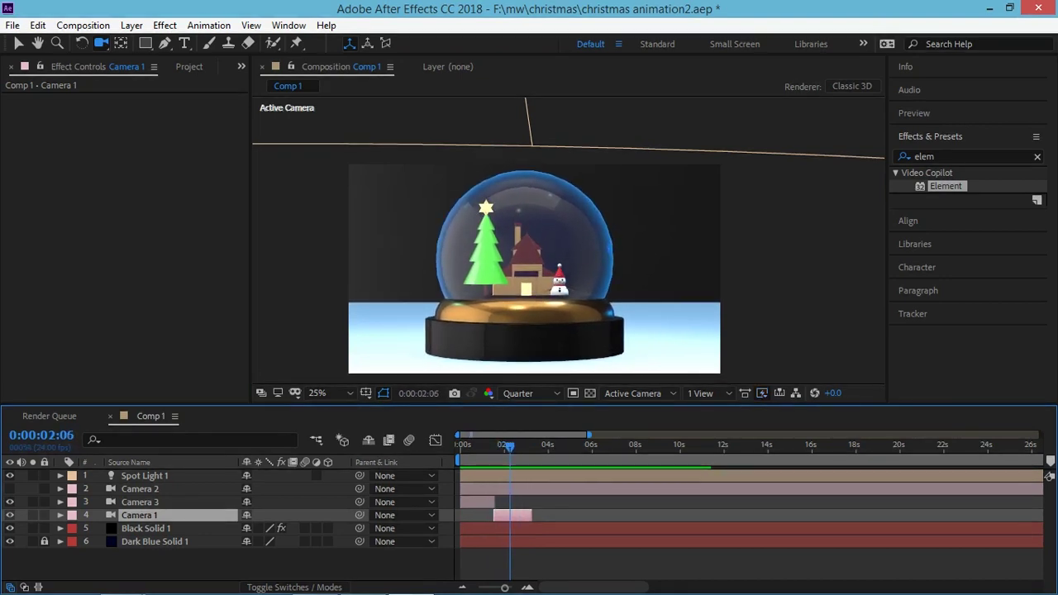
pyautogui.hotkey('ctrl', 'd')
pyautogui.hotkey('ctrl', 'Down')
pyautogui.hotkey('alt', ']')
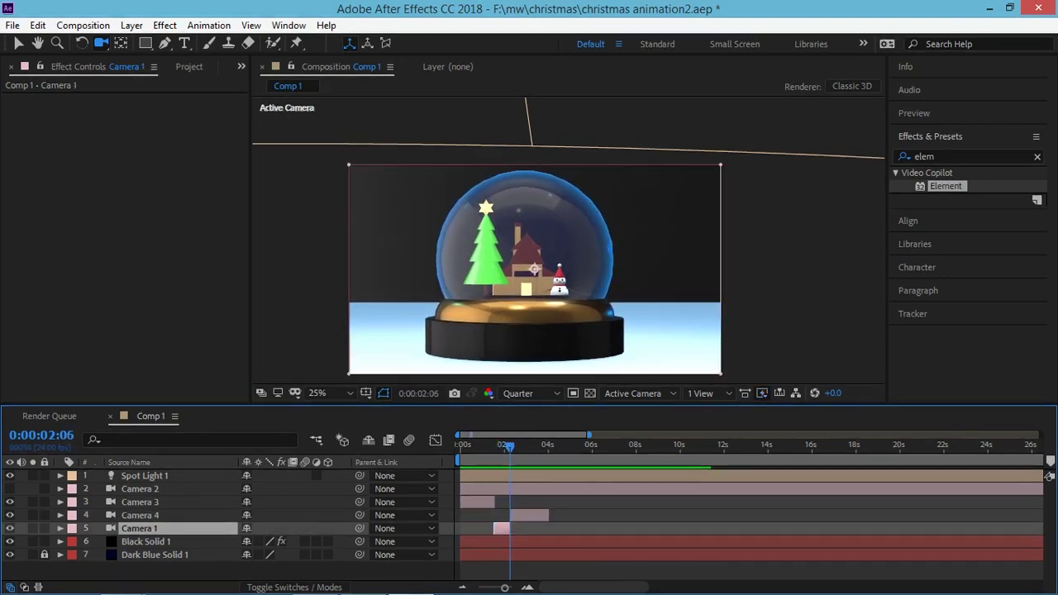
pyautogui.hotkey('ctrl', 'Up')
pyautogui.moveTo(529, 264); pyautogui.dragTo(629, 248)
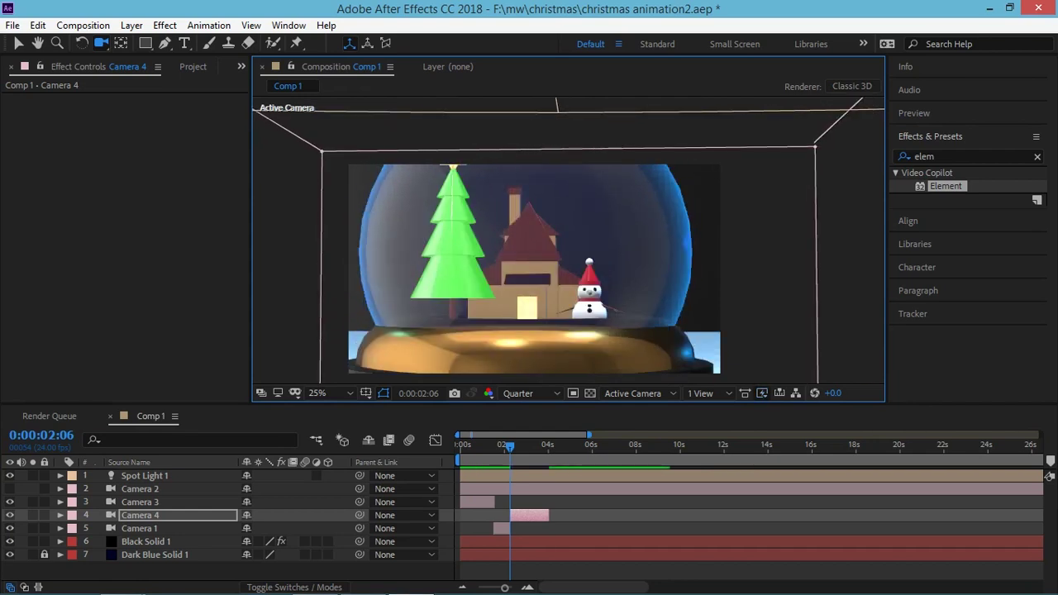
# Step frame by frame across the close-up-to-wide cut near 4 seconds, then select Camera 2.
pyautogui.press('space')
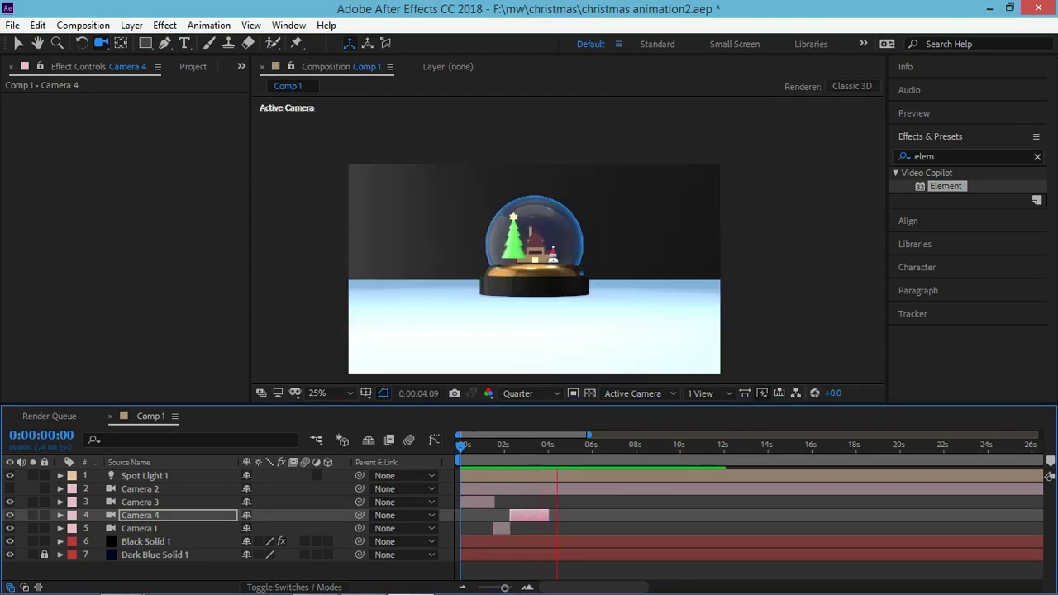
pyautogui.press('pageup')
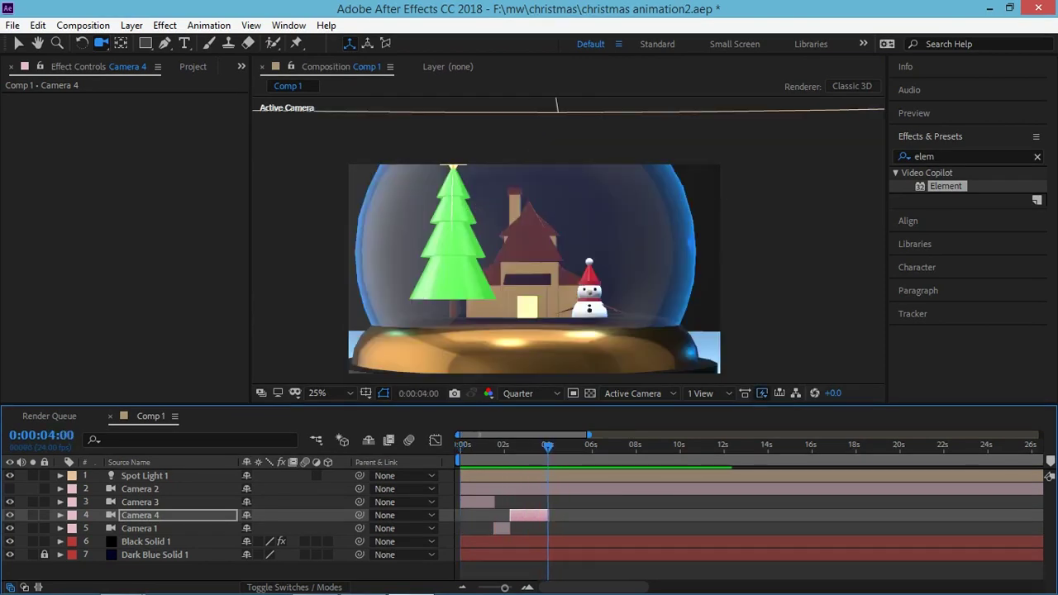
pyautogui.press('pagedown')
pyautogui.press('=')
pyautogui.press('=')
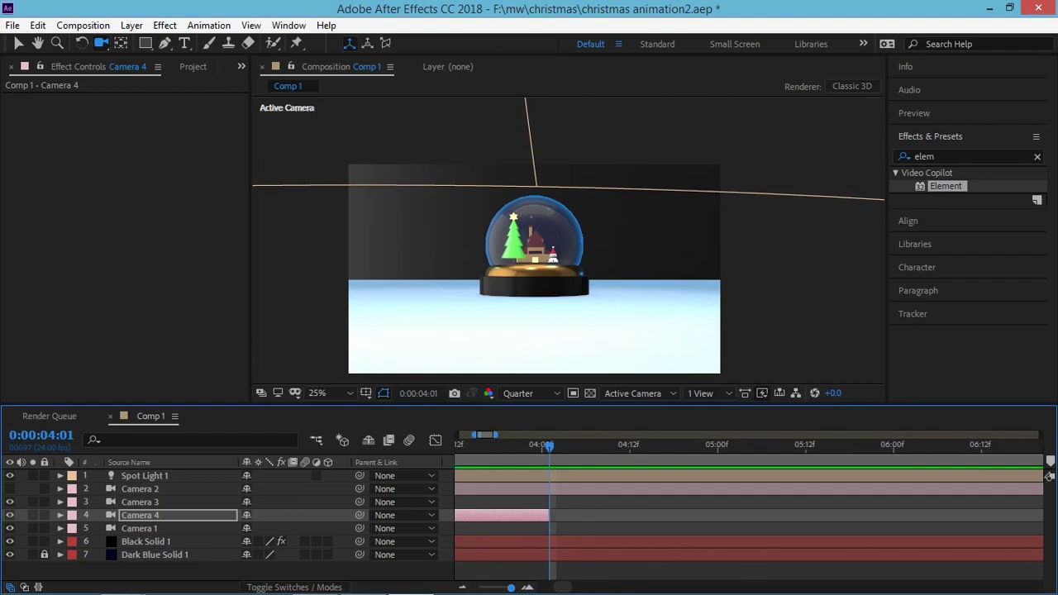
pyautogui.press('-')
pyautogui.press('-')
pyautogui.click(140, 489)
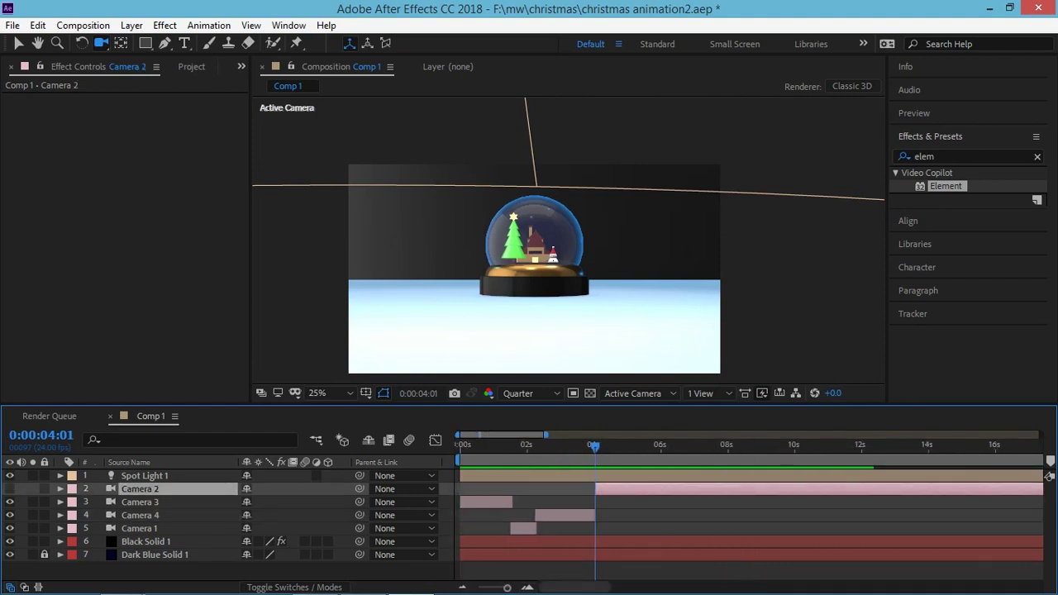
# Preview the shots, reveal Camera 2's Position, and orbit it down onto the globe and reframe.
pyautogui.click(477, 445)
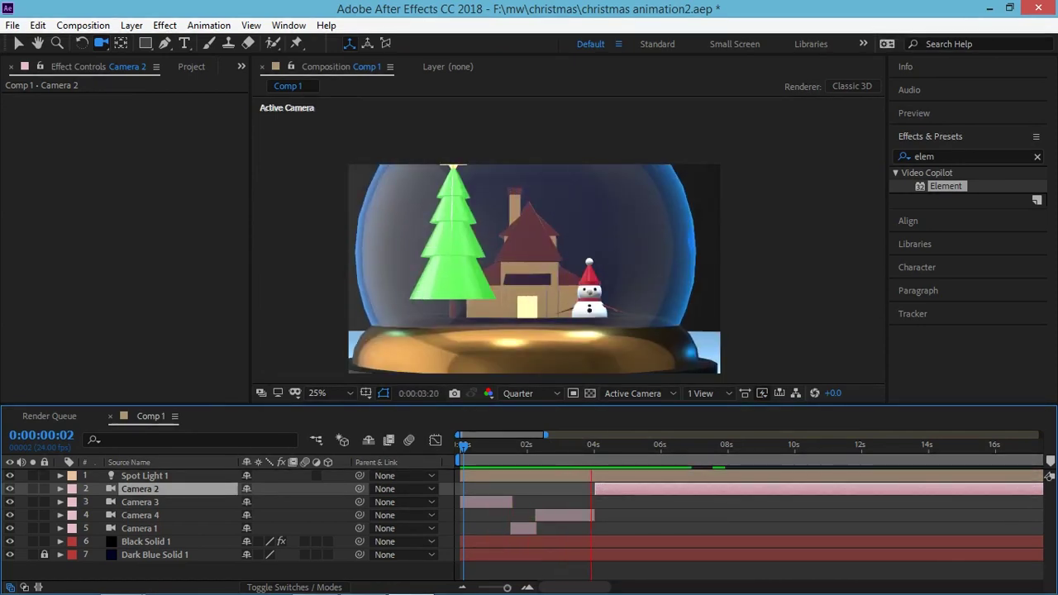
pyautogui.press('space')
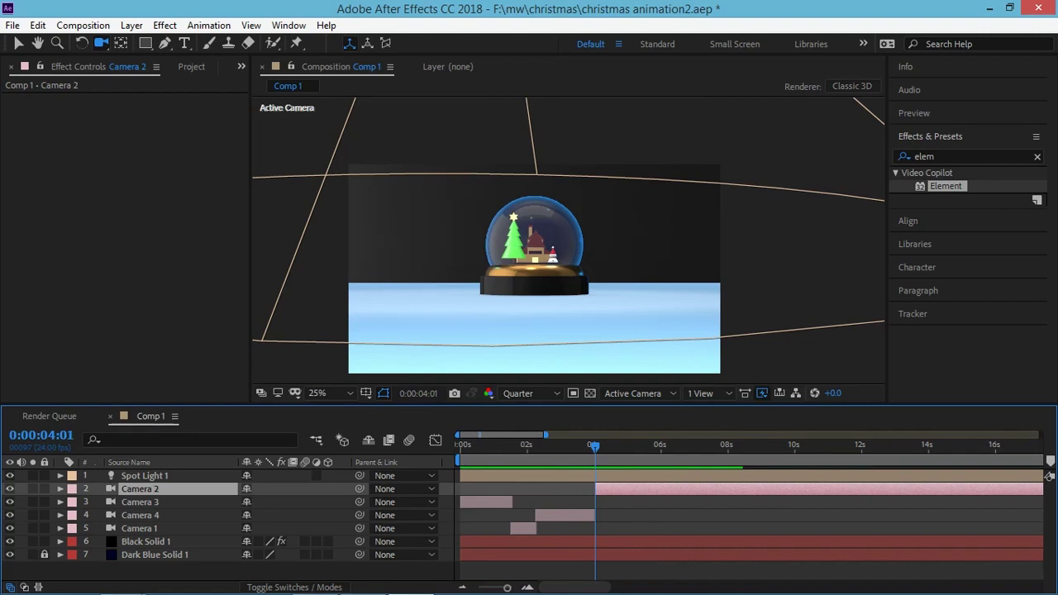
pyautogui.press('p')
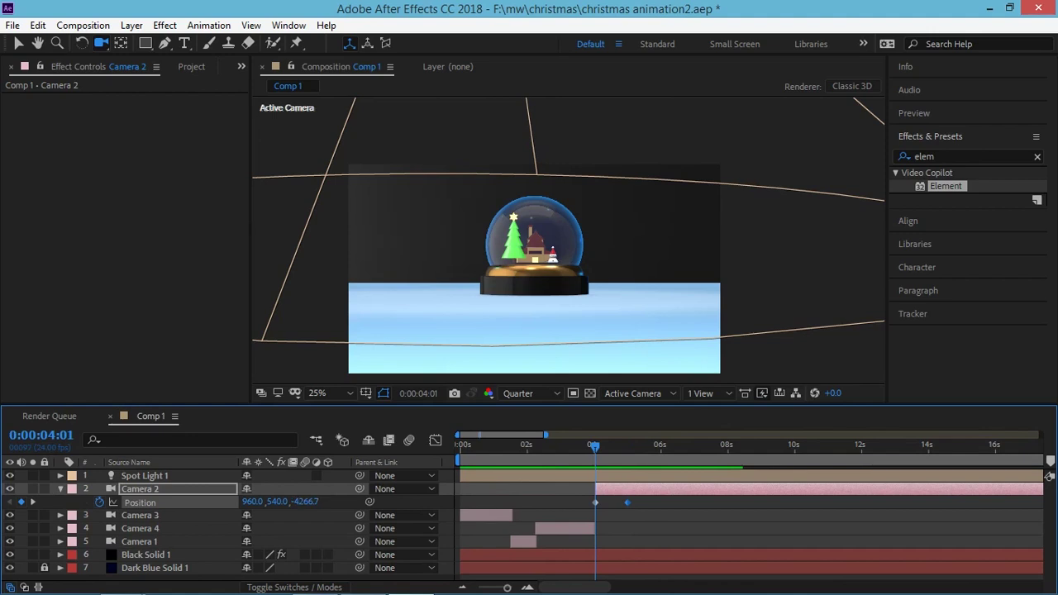
pyautogui.scroll(5, 534, 248)
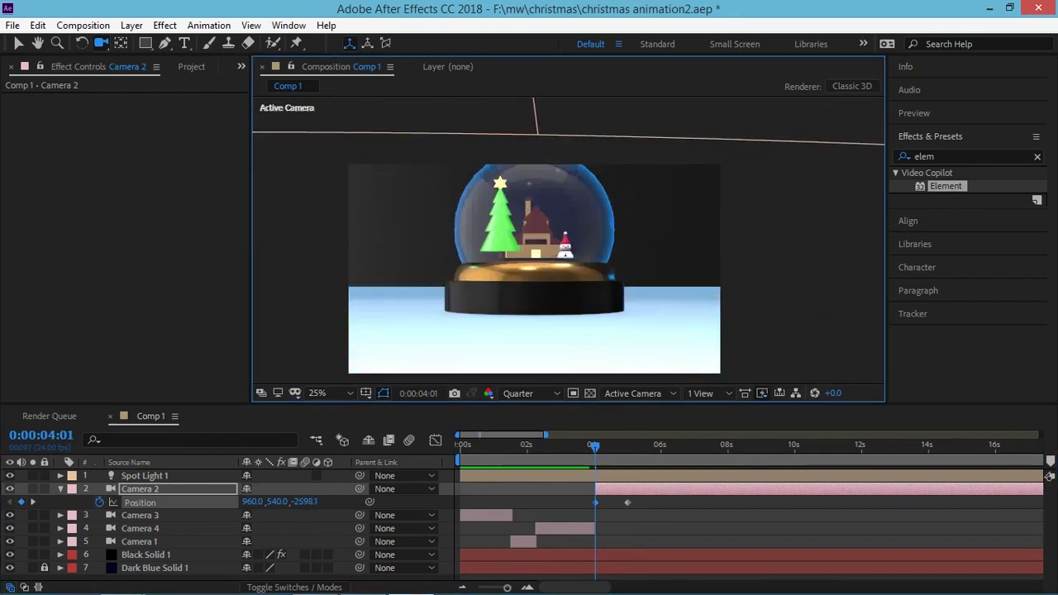
pyautogui.moveTo(534, 248); pyautogui.dragTo(539, 281)
pyautogui.press('space')
pyautogui.press('space')
pyautogui.scroll(5, 534, 269)
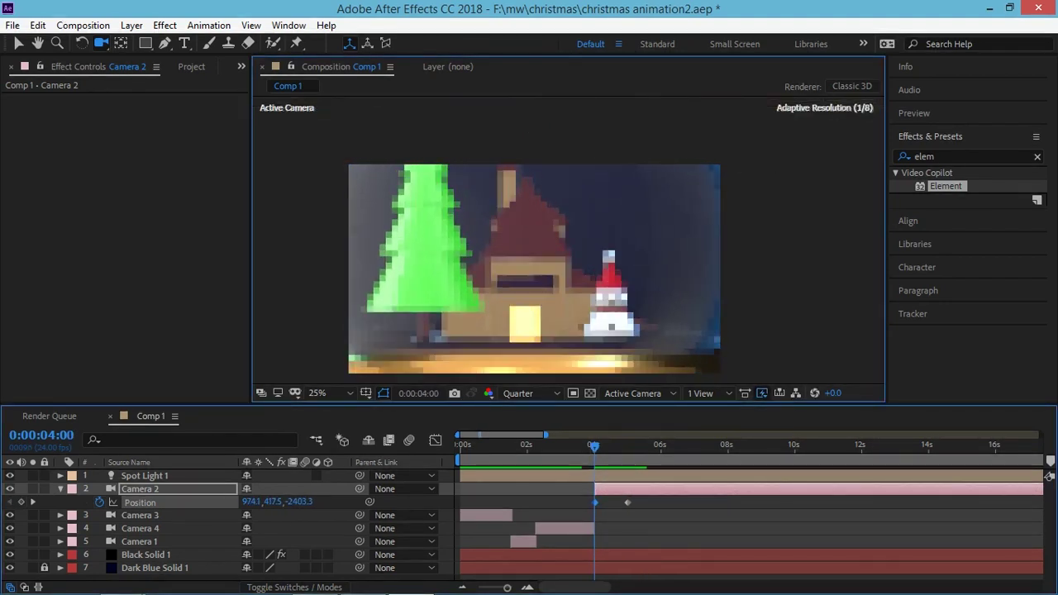
pyautogui.moveTo(534, 269); pyautogui.dragTo(559, 268)
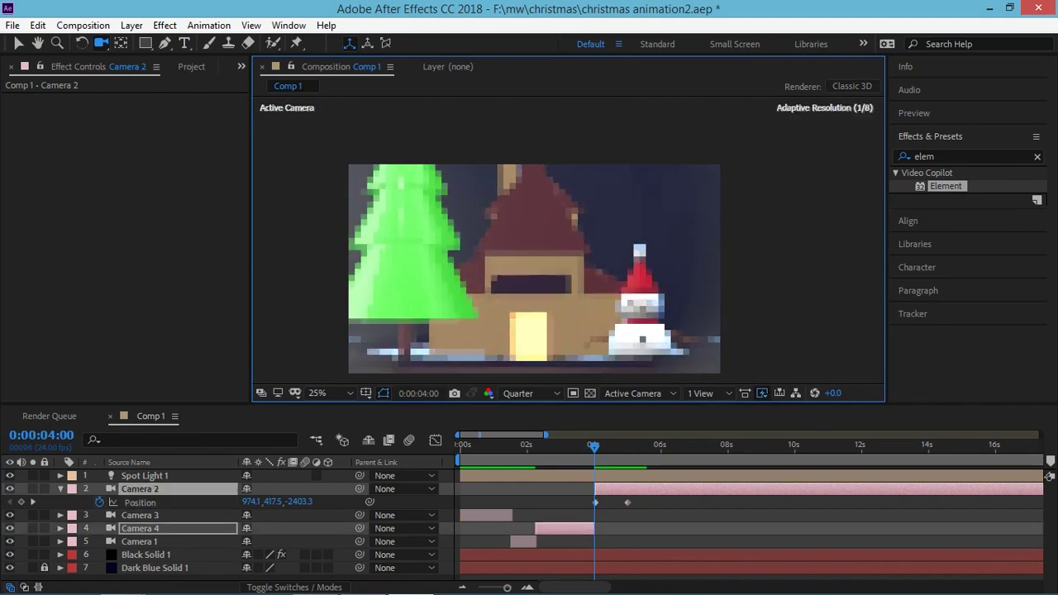
# Zoom the timeline in and put the current time at 0:00:04:01.
pyautogui.press('pagedown')
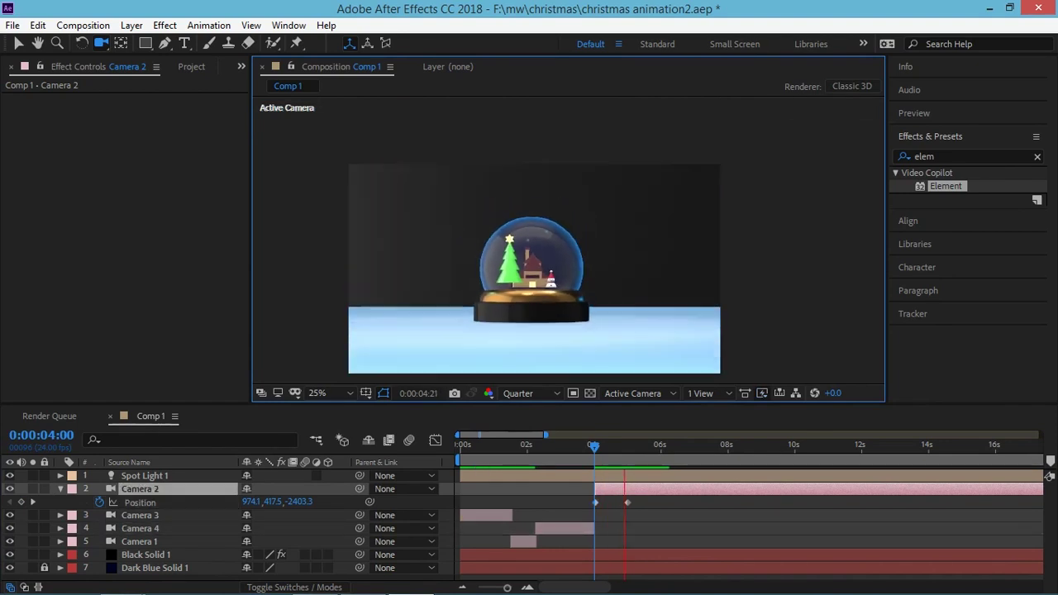
pyautogui.click(527, 587)
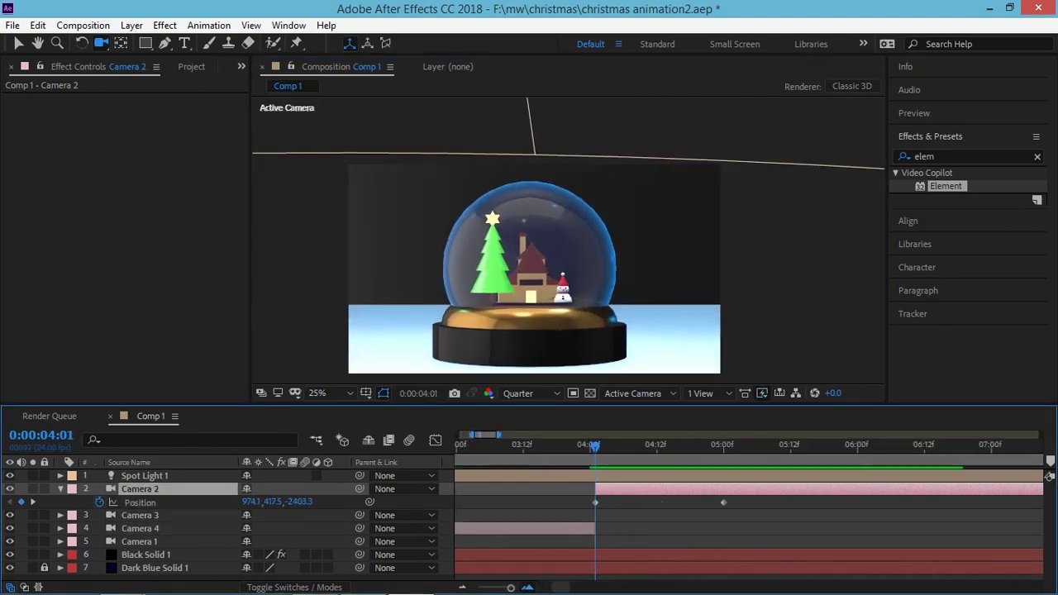
pyautogui.click(584, 450)
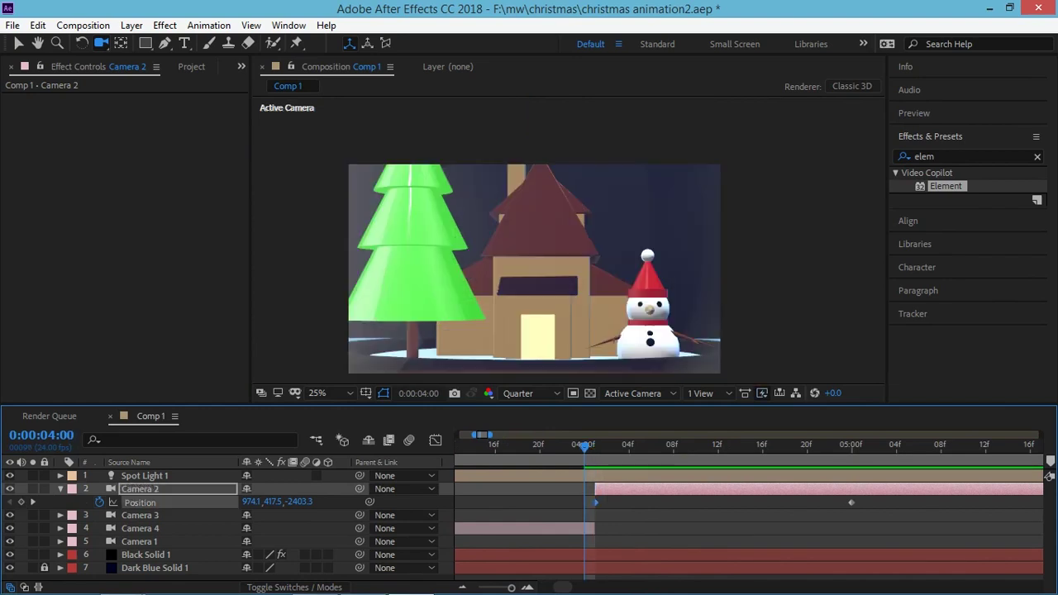
pyautogui.click(596, 450)
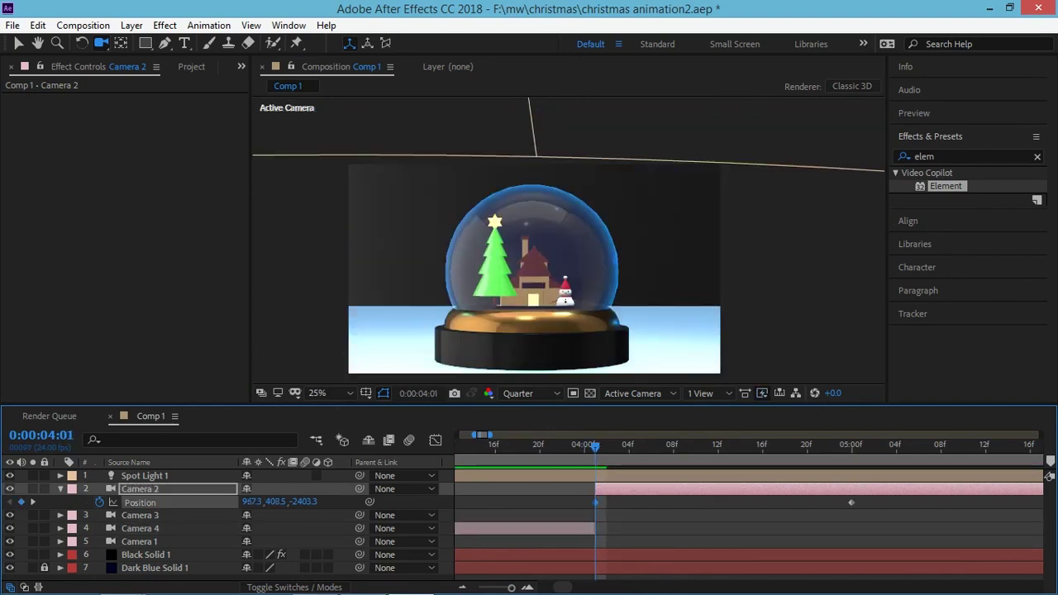
pyautogui.press(';')
pyautogui.press('Home')
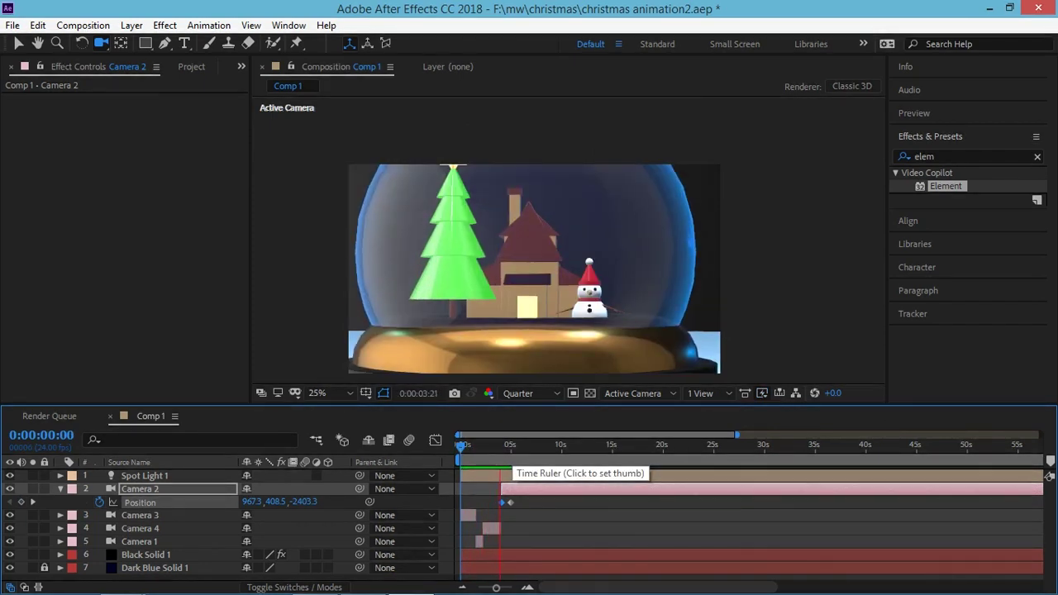
pyautogui.press('space')
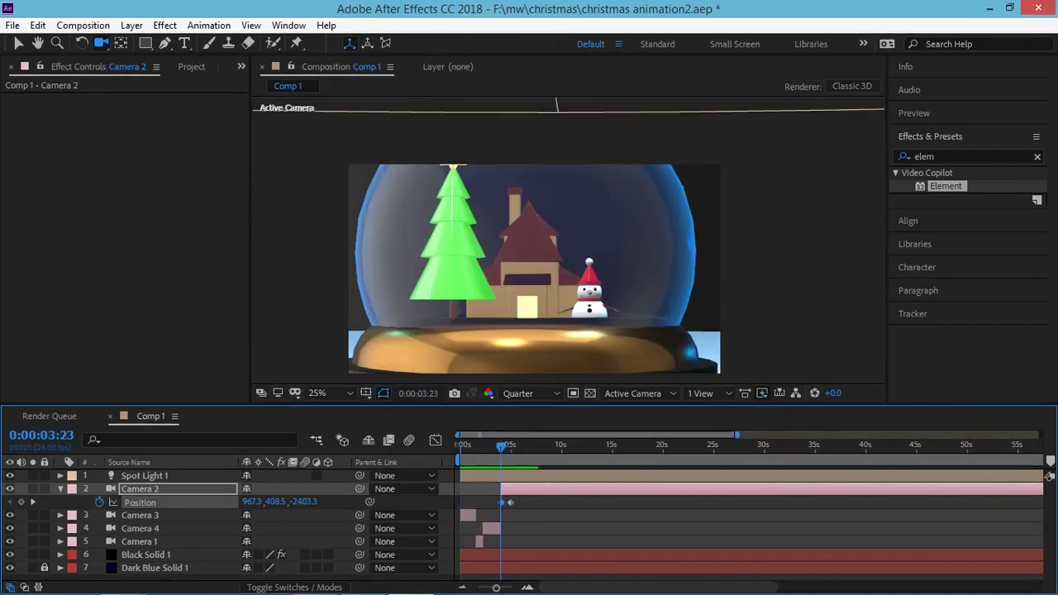
pyautogui.press('=')
pyautogui.press('=')
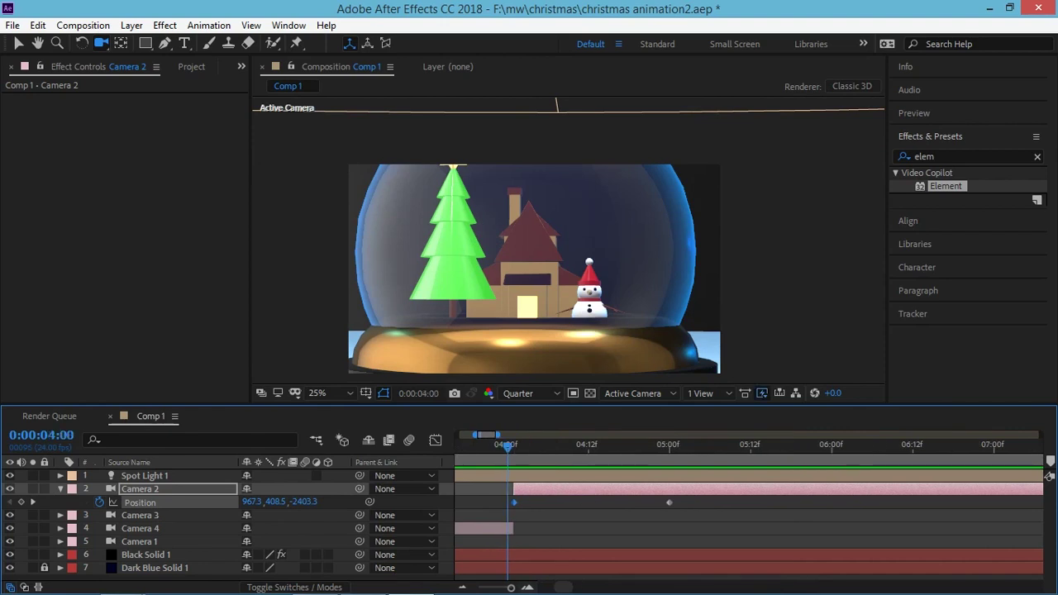
pyautogui.press('pagedown')
# Dolly and orbit Camera 2 in close at 0:00:04:01, then preview the pull-back from 0:00:03:23.
pyautogui.scroll(10, 533, 269)
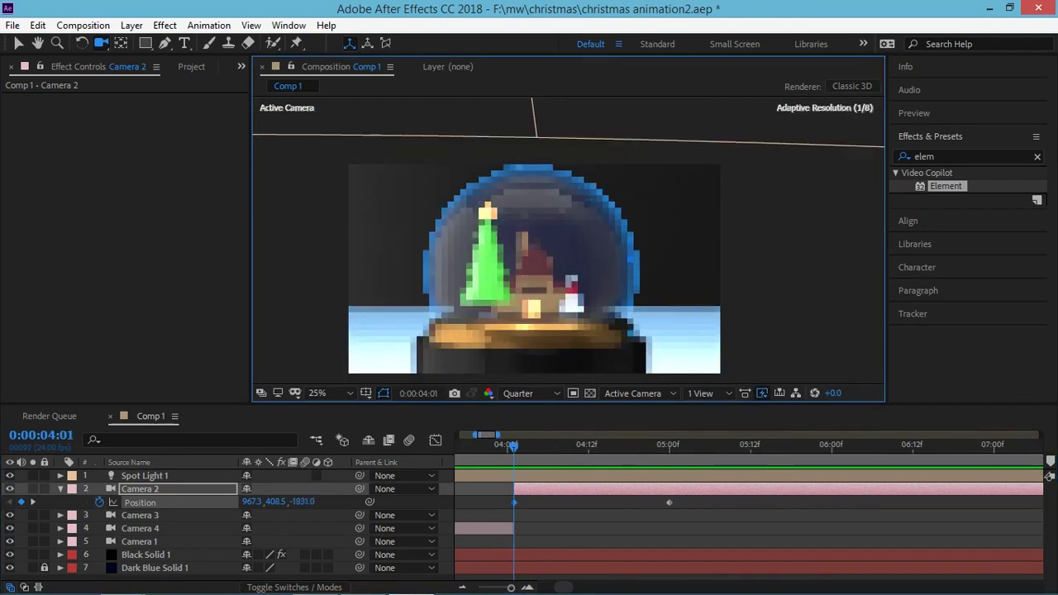
pyautogui.scroll(5, 533, 268)
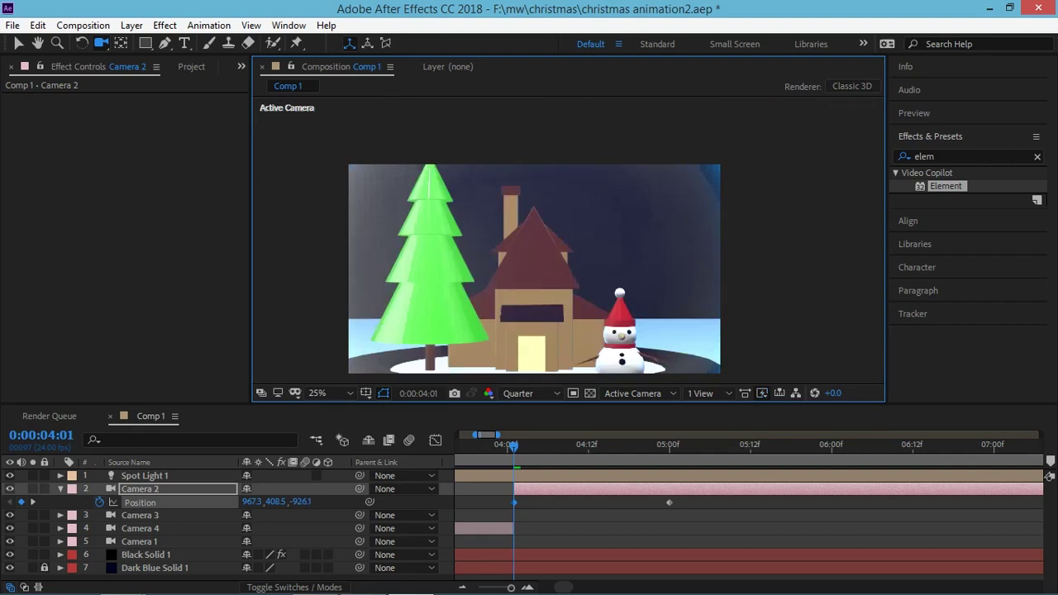
pyautogui.scroll(3, 534, 269)
pyautogui.moveTo(534, 269); pyautogui.dragTo(513, 248)
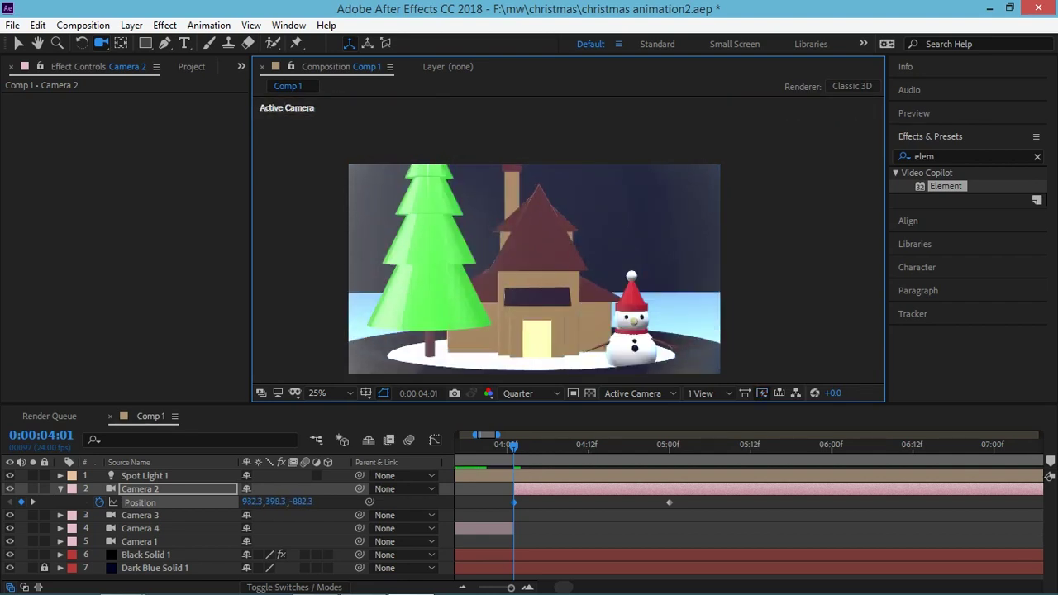
pyautogui.press('space')
pyautogui.moveTo(513, 445)
pyautogui.mouseDown()
pyautogui.moveTo(500, 447)
pyautogui.moveTo(669, 445)
pyautogui.mouseUp()
# On Black Solid 1's Element, set Deform From to Finish Group and raise Seed from 5000 to 9700.
pyautogui.press('u')
pyautogui.click(146, 541)
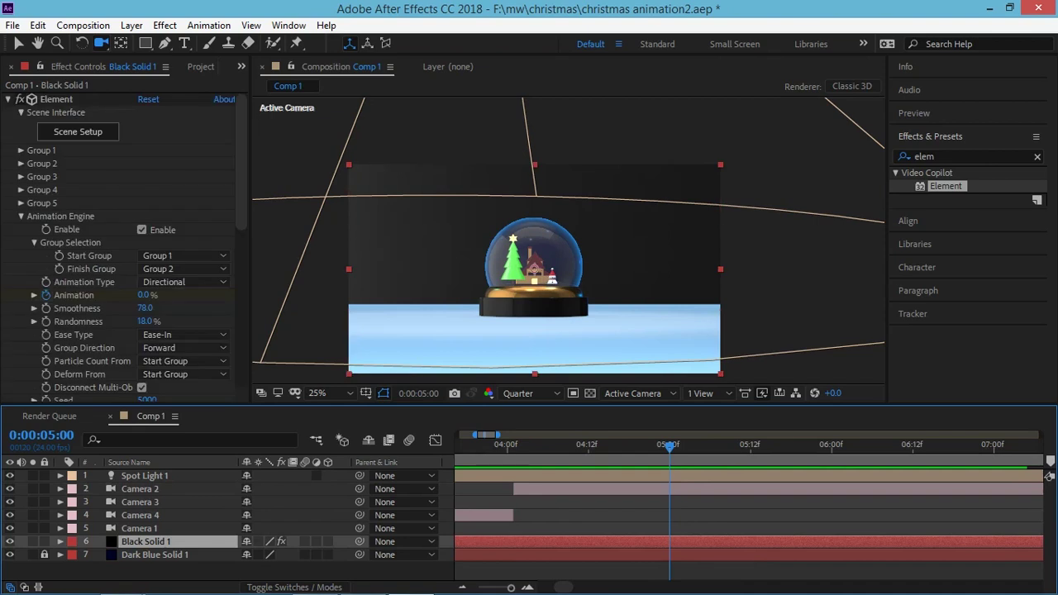
pyautogui.scroll(-5, 124, 289)
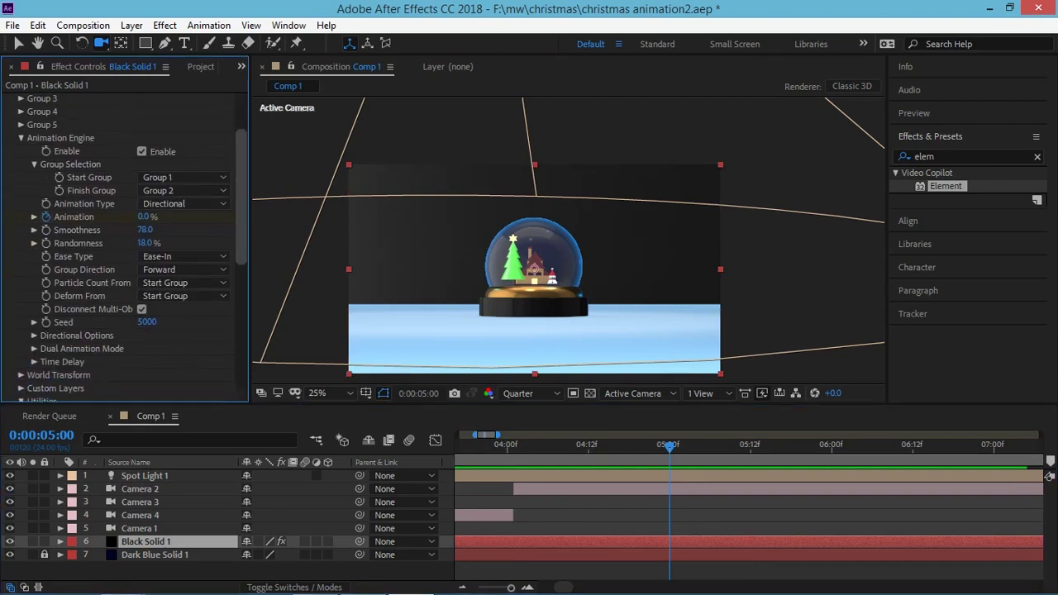
pyautogui.click(181, 291)
pyautogui.click(190, 343)
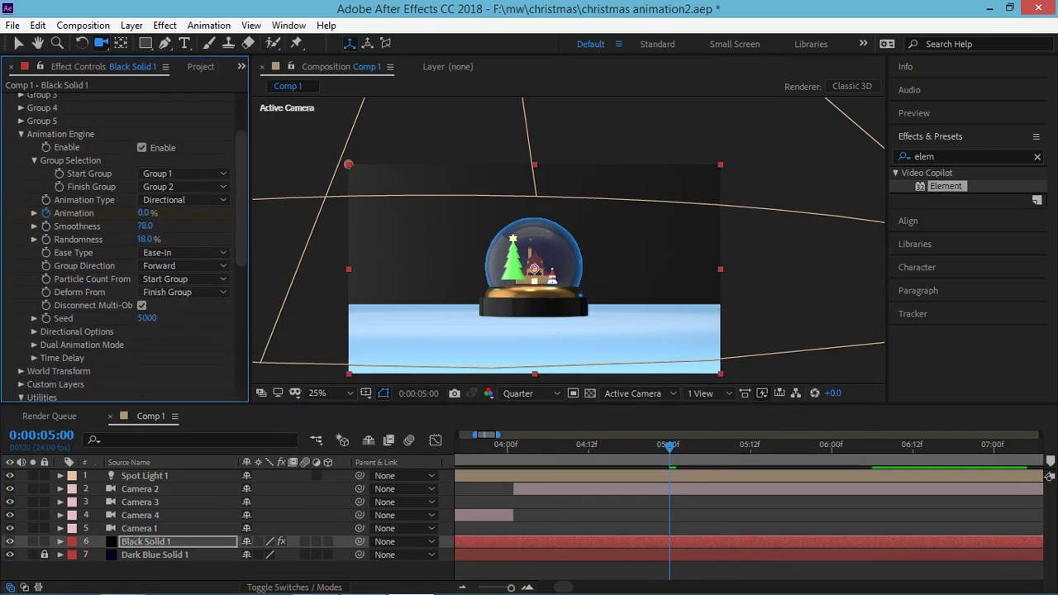
pyautogui.moveTo(146, 319); pyautogui.dragTo(191, 318)
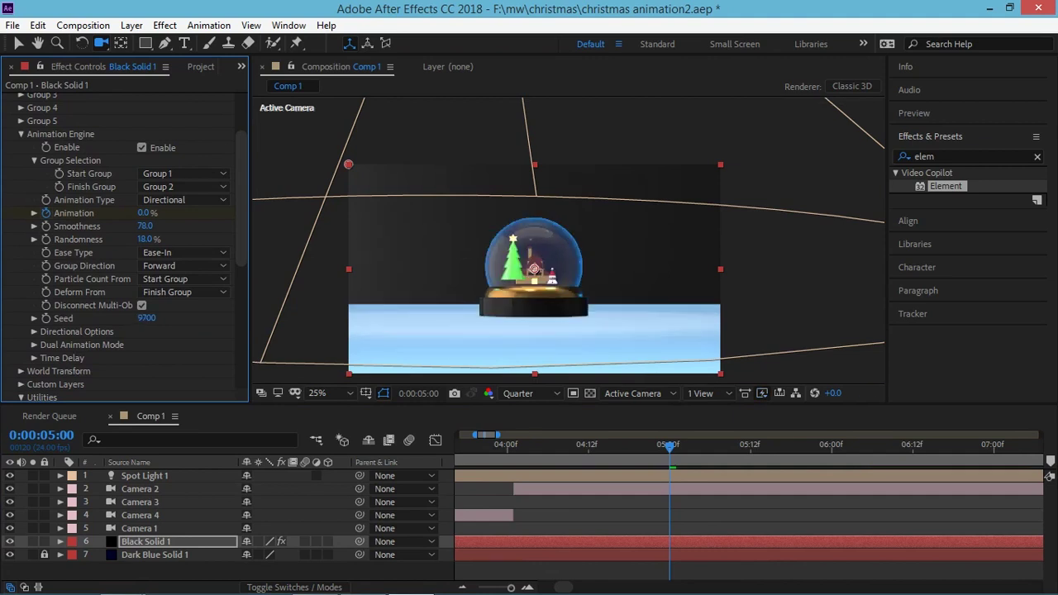
# Preview the snow-globe assembly from the start and inspect it at 0:00:01:00.
pyautogui.press('Home')
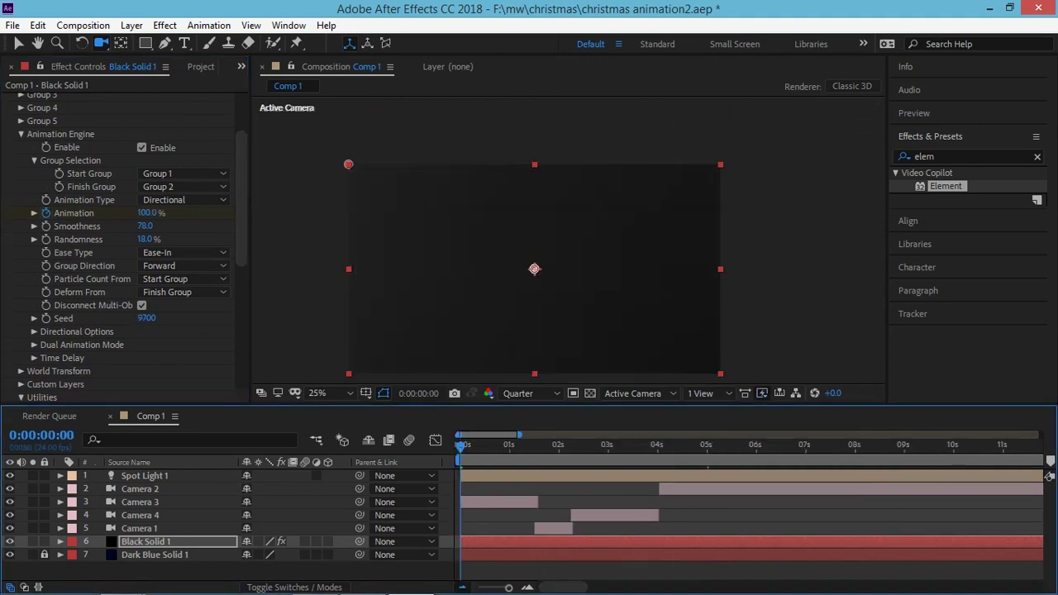
pyautogui.press('-')
pyautogui.press('-')
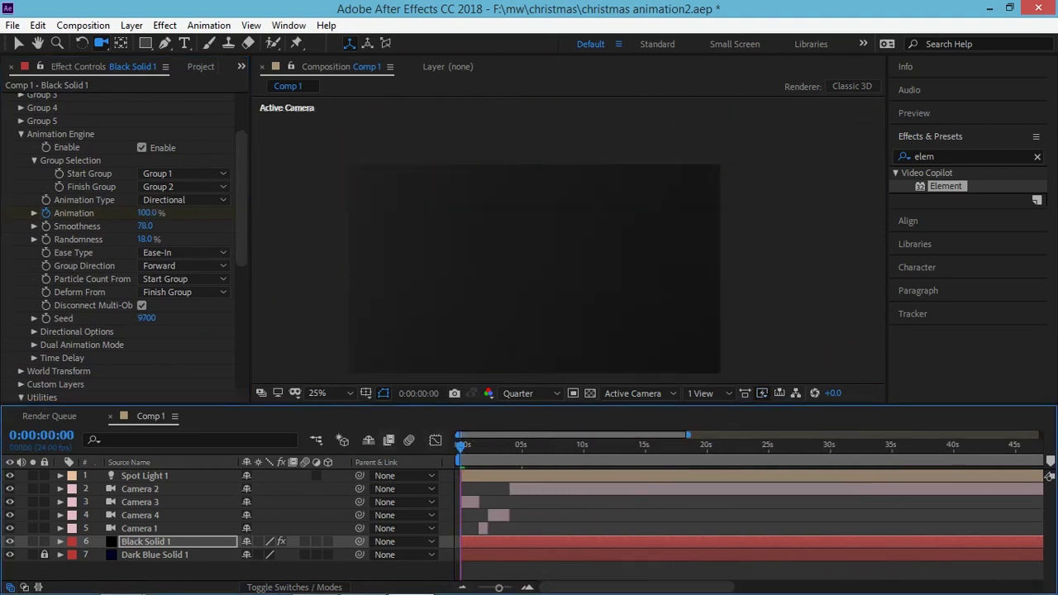
pyautogui.press('space')
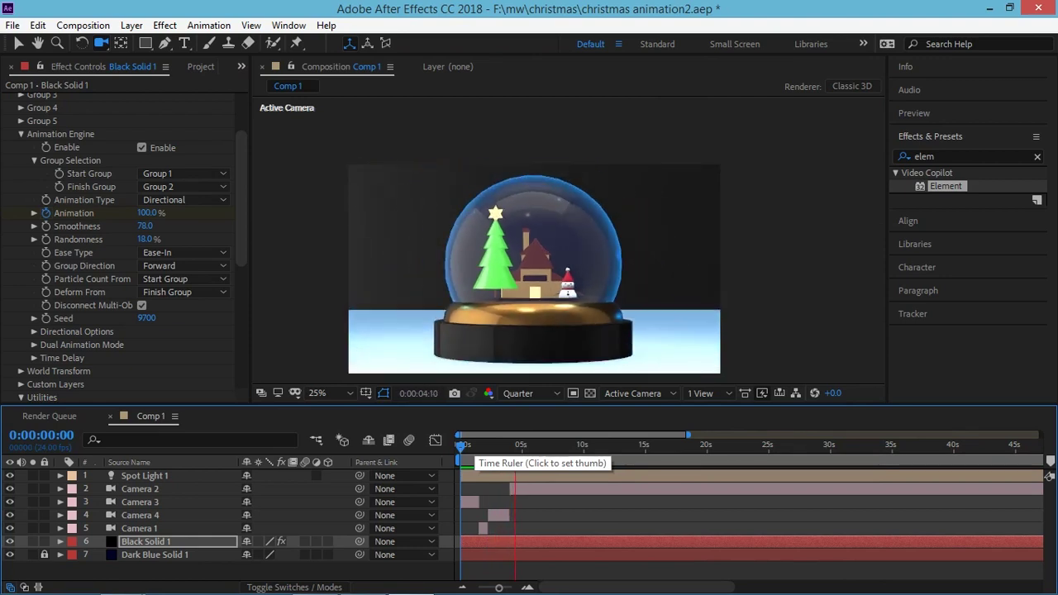
pyautogui.click(497, 447)
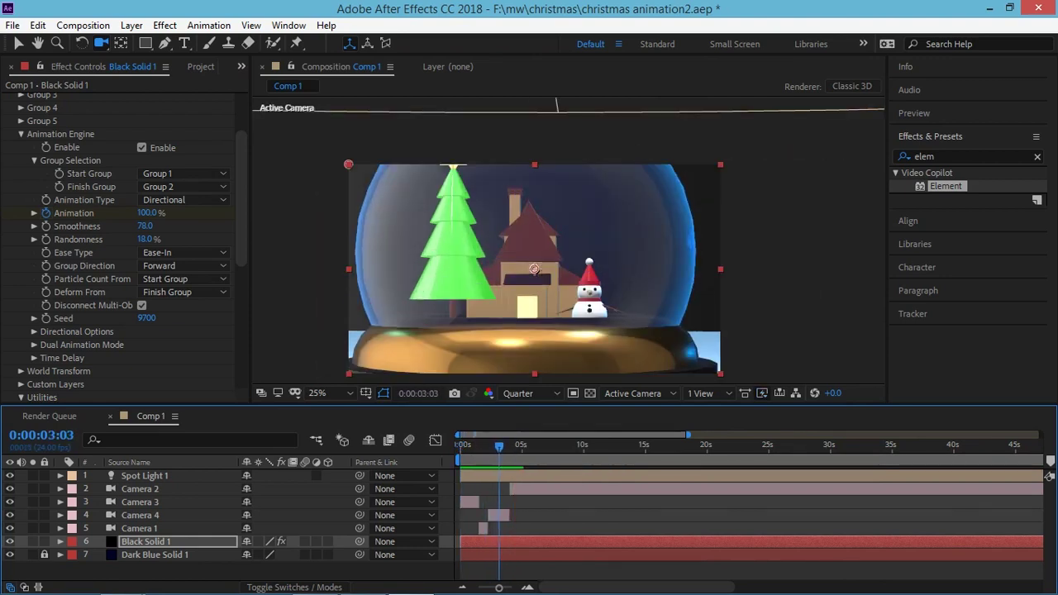
pyautogui.click(140, 515)
pyautogui.click(140, 489)
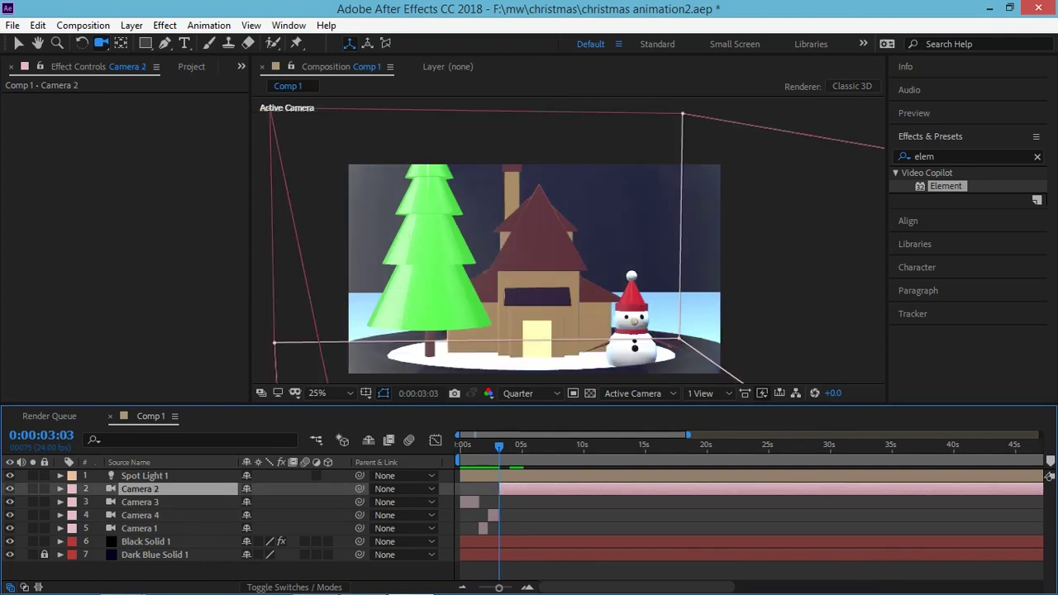
pyautogui.click(146, 541)
pyautogui.click(473, 444)
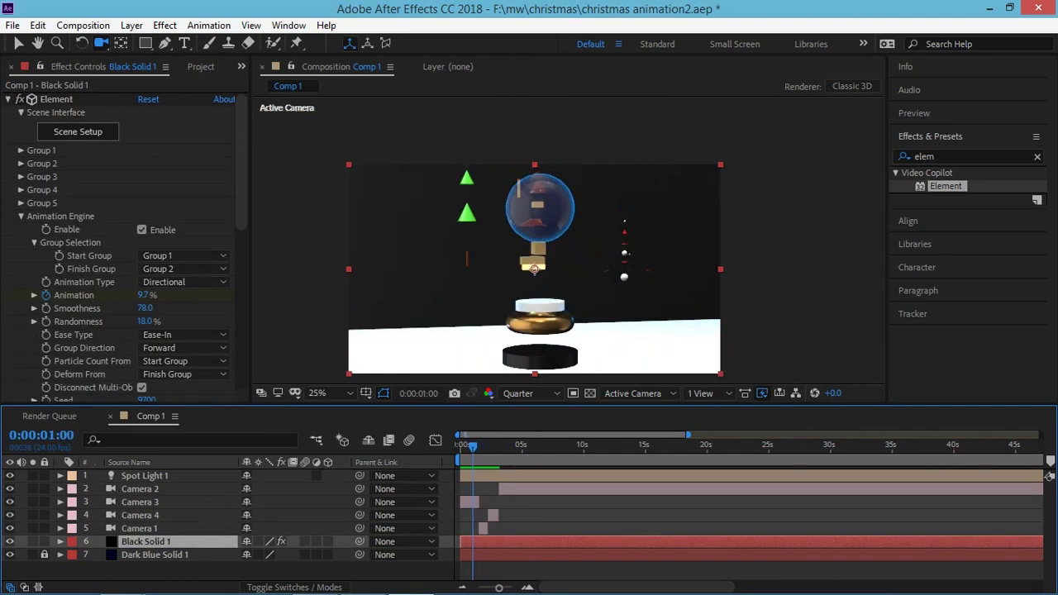
# Raise Randomness from 18% to 43%, adjust the seed, preview, and expand Directional Options.
pyautogui.moveTo(146, 321); pyautogui.dragTo(166, 321)
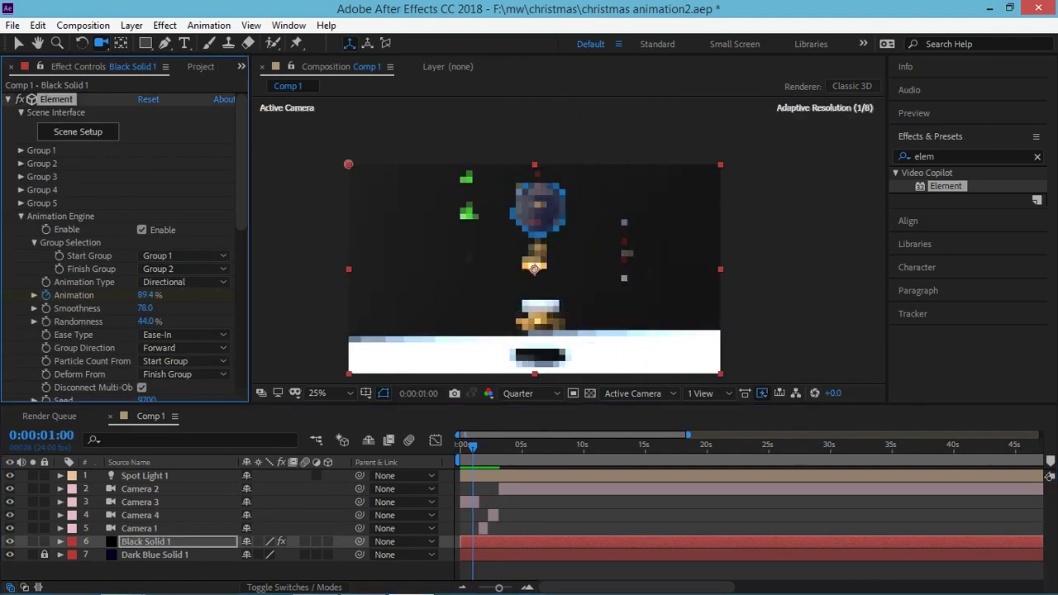
pyautogui.scroll(-3, 124, 248)
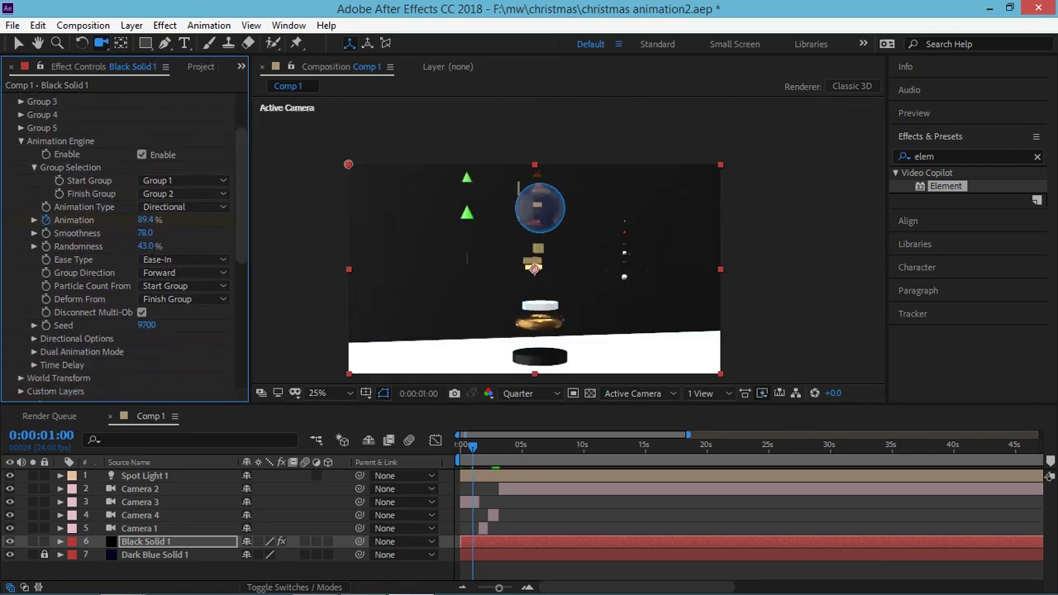
pyautogui.moveTo(146, 325); pyautogui.dragTo(108, 325)
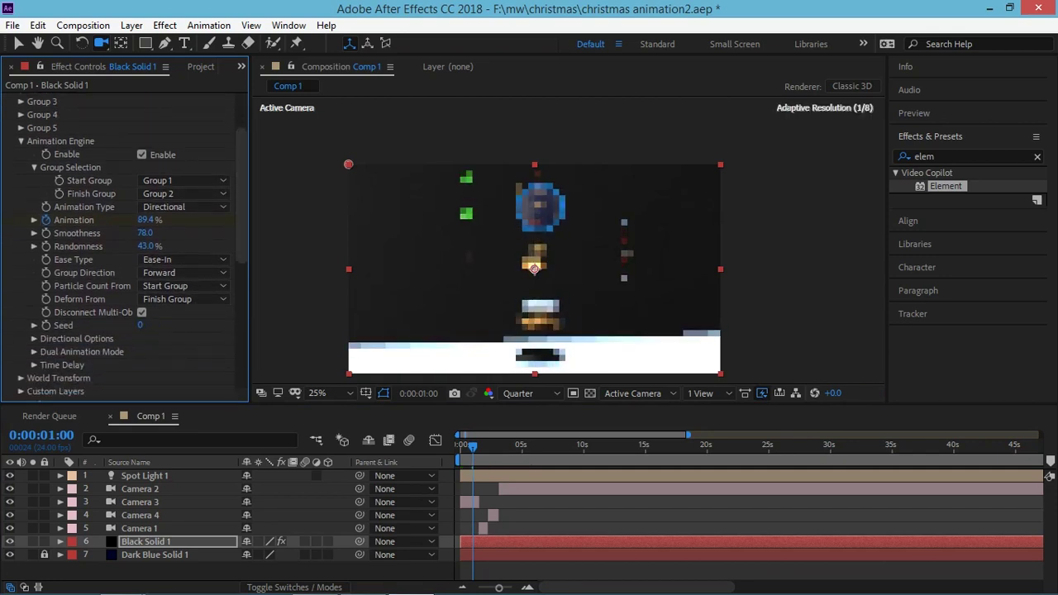
pyautogui.press('Home')
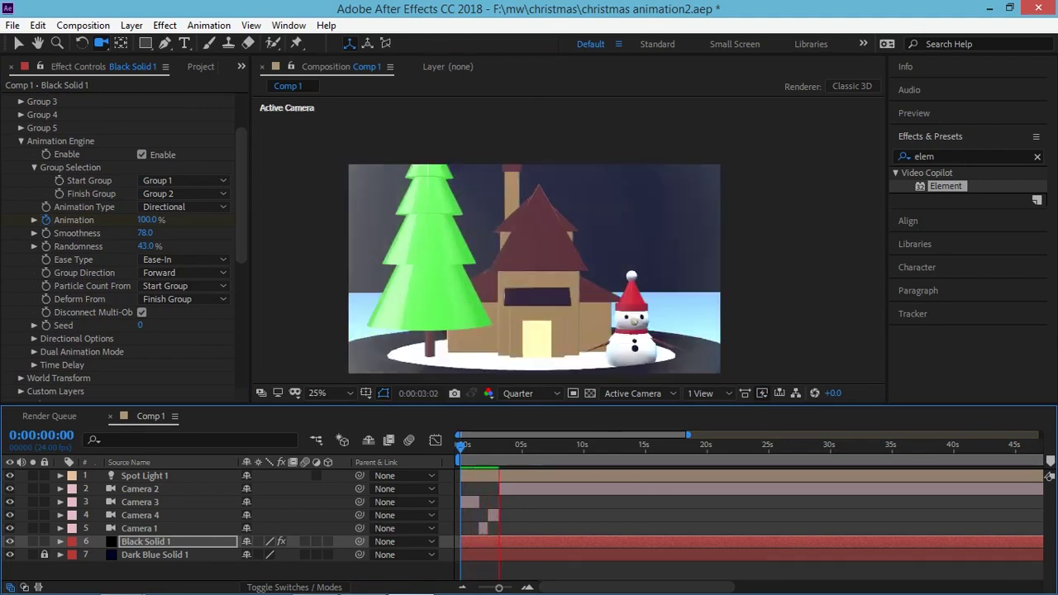
pyautogui.press('space')
pyautogui.click(34, 338)
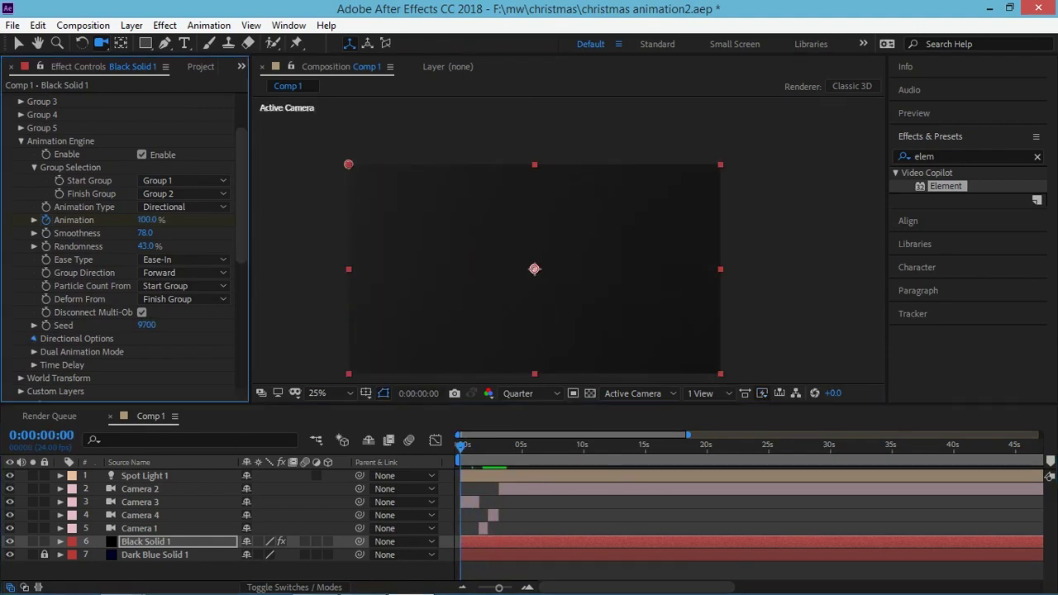
pyautogui.scroll(-2, 124, 248)
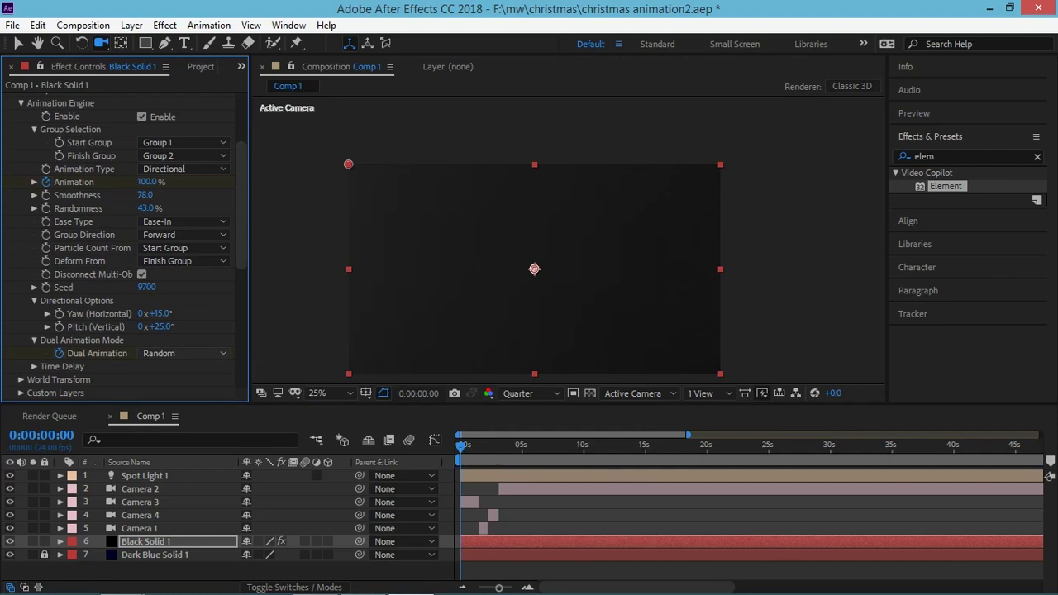
# Try Dual Animation set to Directional, then undo it back to Random.
pyautogui.click(182, 353)
pyautogui.click(498, 444)
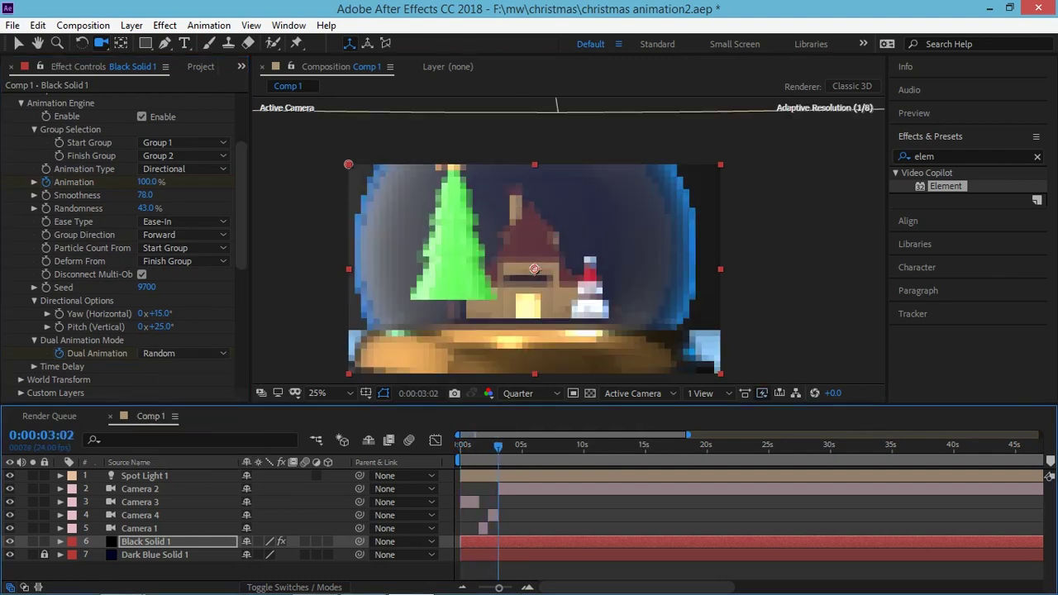
pyautogui.click(182, 353)
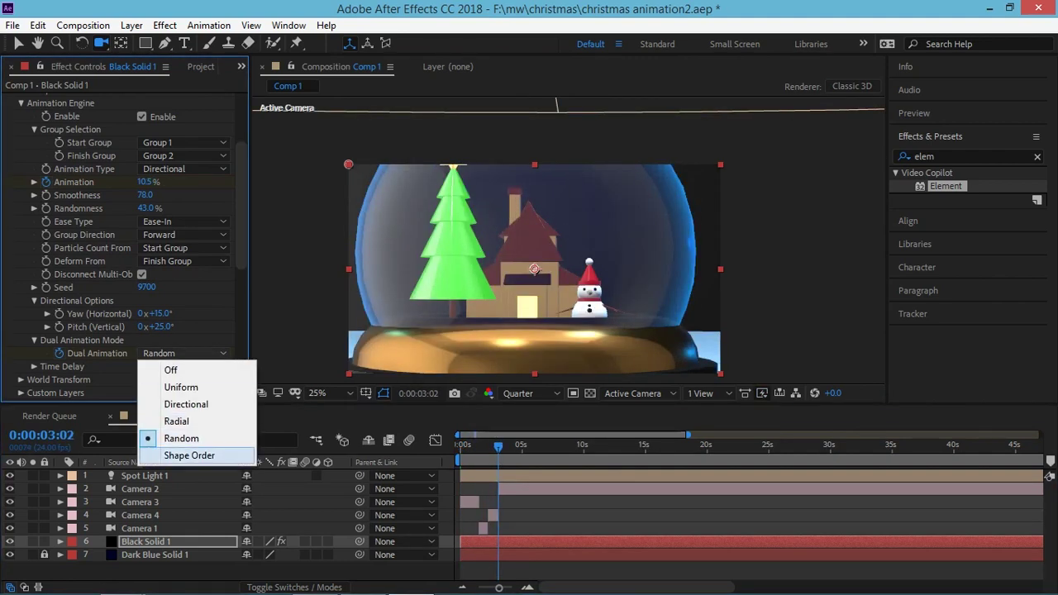
pyautogui.click(187, 404)
pyautogui.press('u')
pyautogui.hotkey('ctrl', 'z')
pyautogui.press('Home')
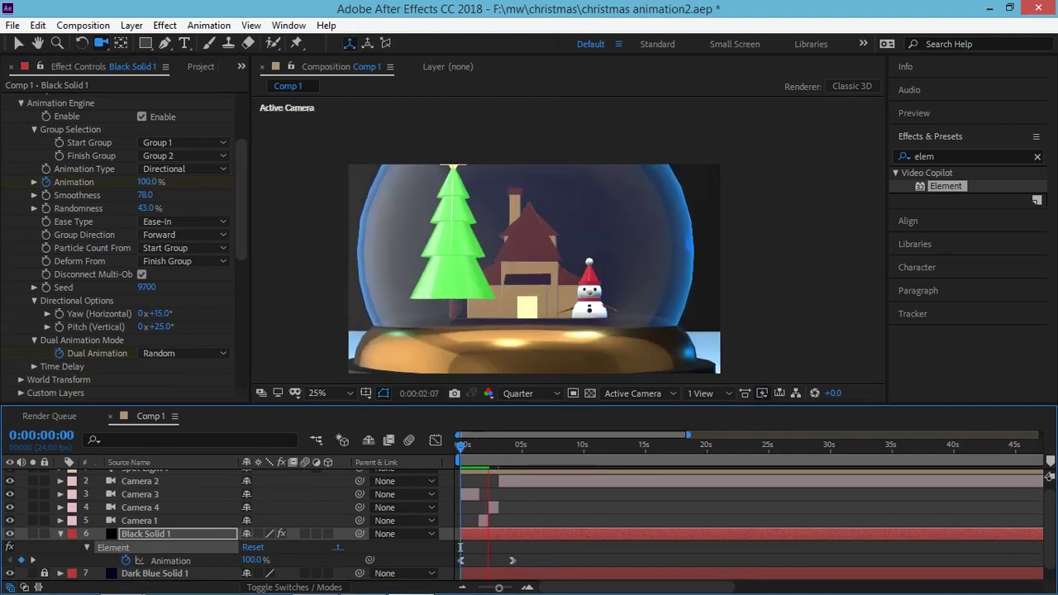
# Preview the snow-globe build from the first frame, collapse Black Solid 1, and select Camera 2.
pyautogui.press('space')
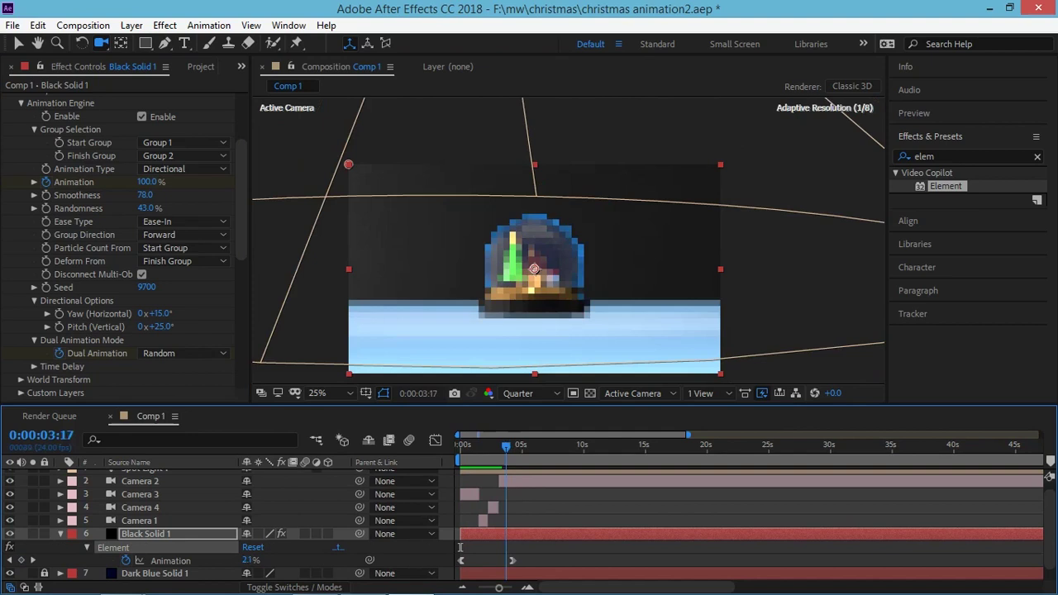
pyautogui.press('Home')
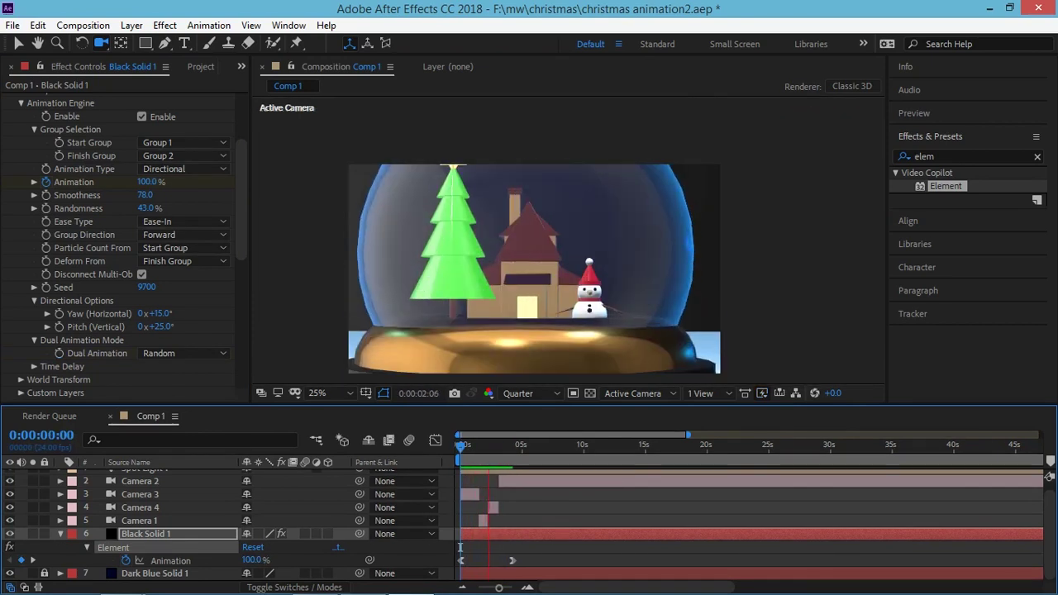
pyautogui.press('space')
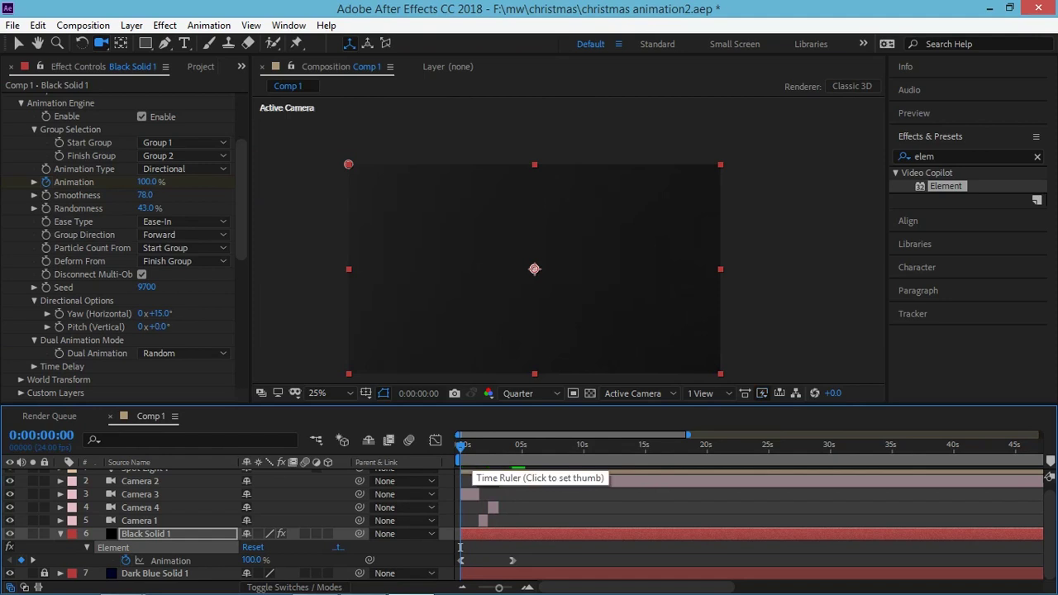
pyautogui.press('space')
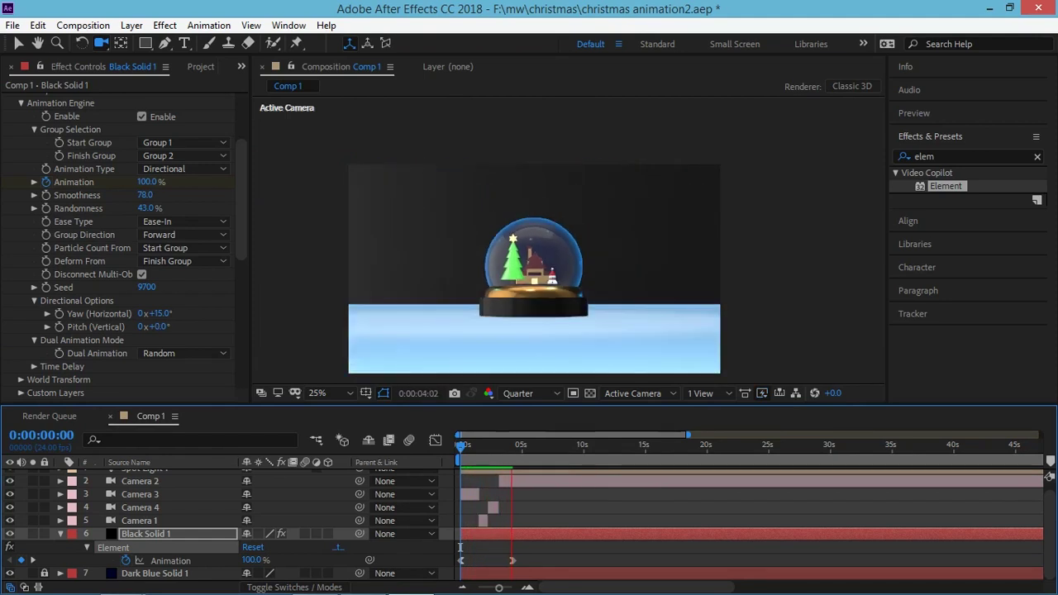
pyautogui.press('space')
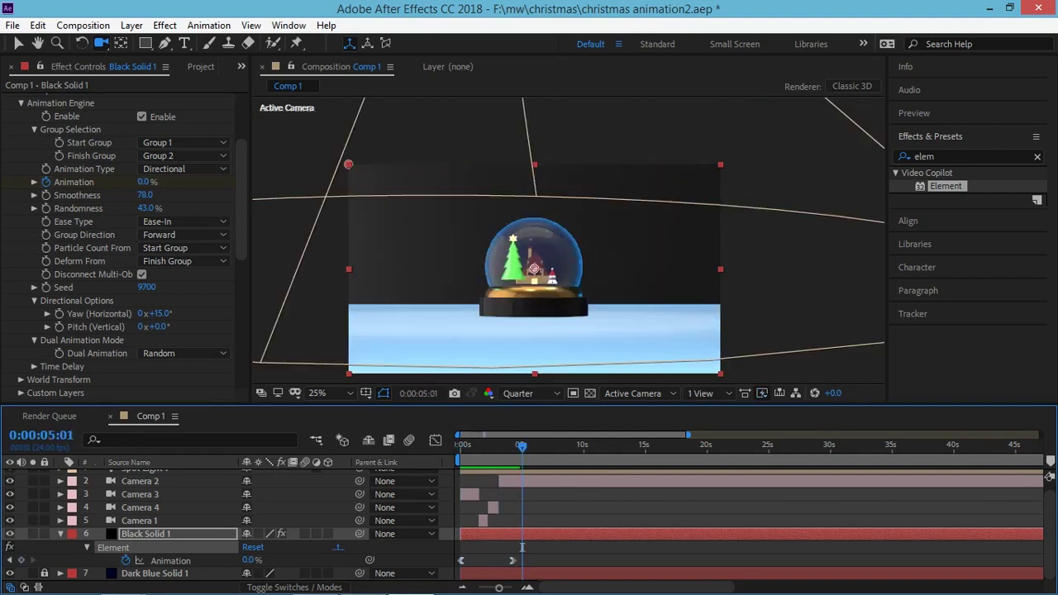
pyautogui.press('u')
pyautogui.click(139, 488)
# Dolly Camera 2 much closer to the globe at its second Position keyframe.
pyautogui.press('p')
pyautogui.press('=')
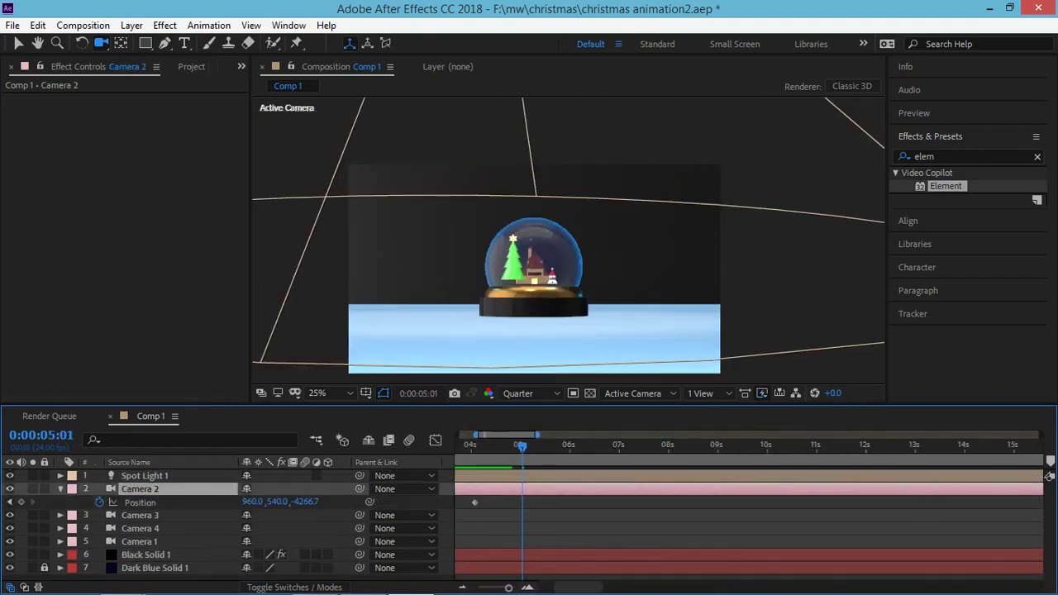
pyautogui.press('j')
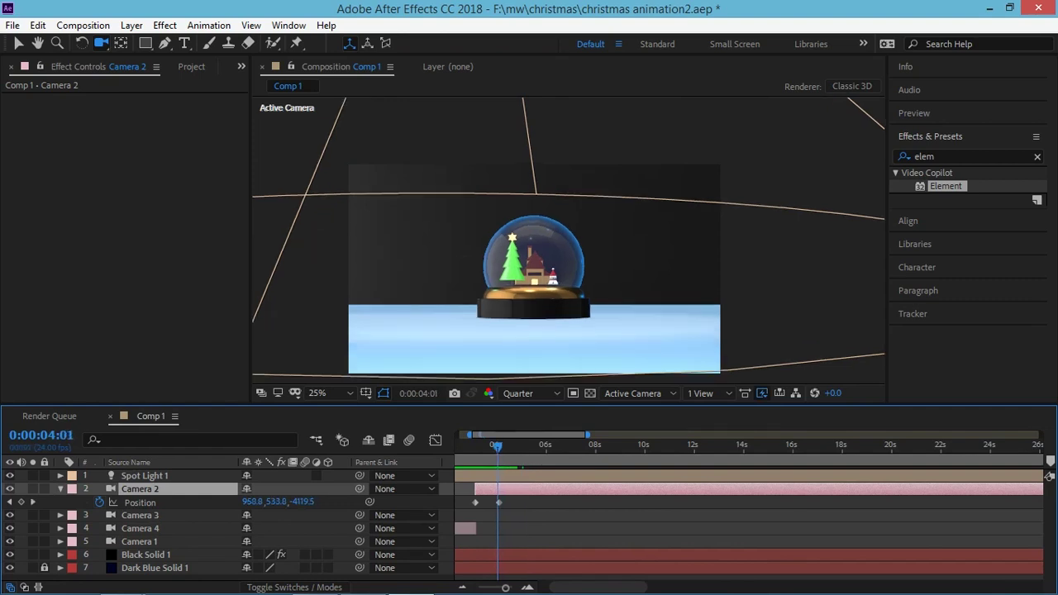
pyautogui.scroll(5, 569, 239)
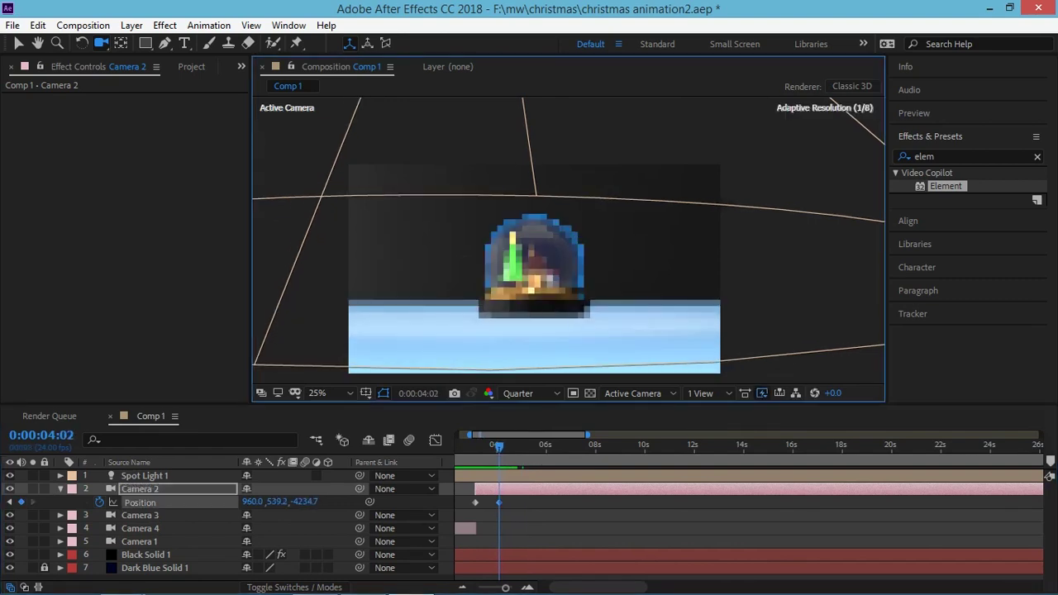
pyautogui.moveTo(535, 248); pyautogui.dragTo(535, 215)
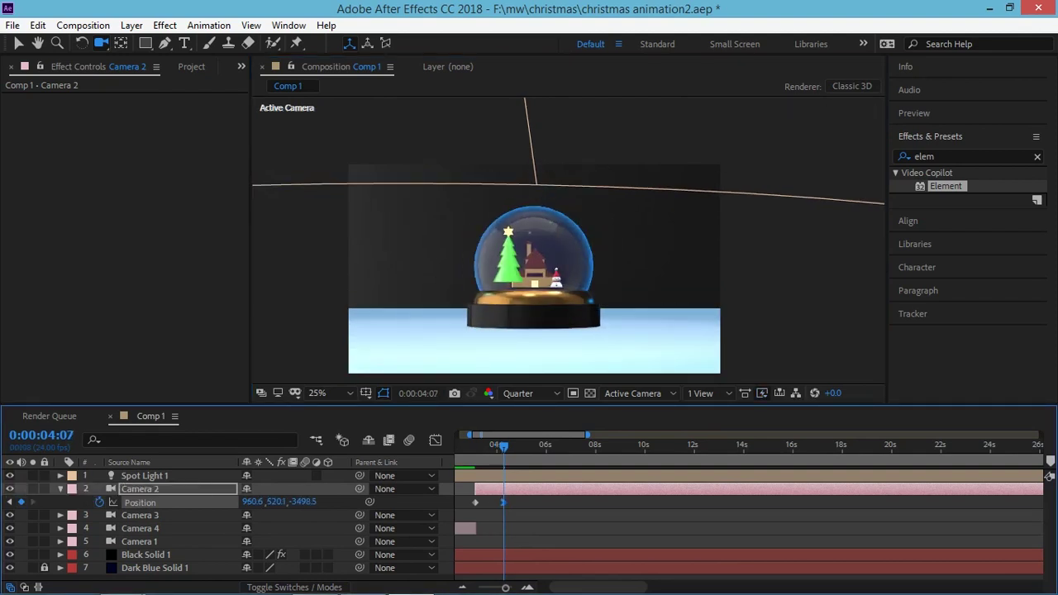
# Lengthen the easing influence into the end keyframe in Camera 2's Position speed graph.
pyautogui.click(9, 502)
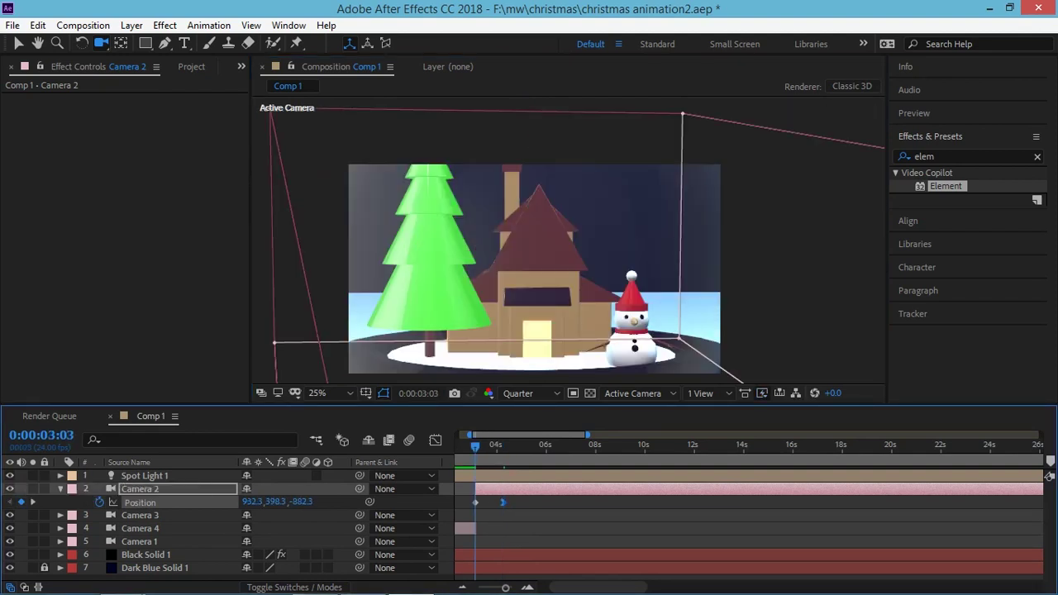
pyautogui.press('F2')
pyautogui.hotkey('shift', 'F3')
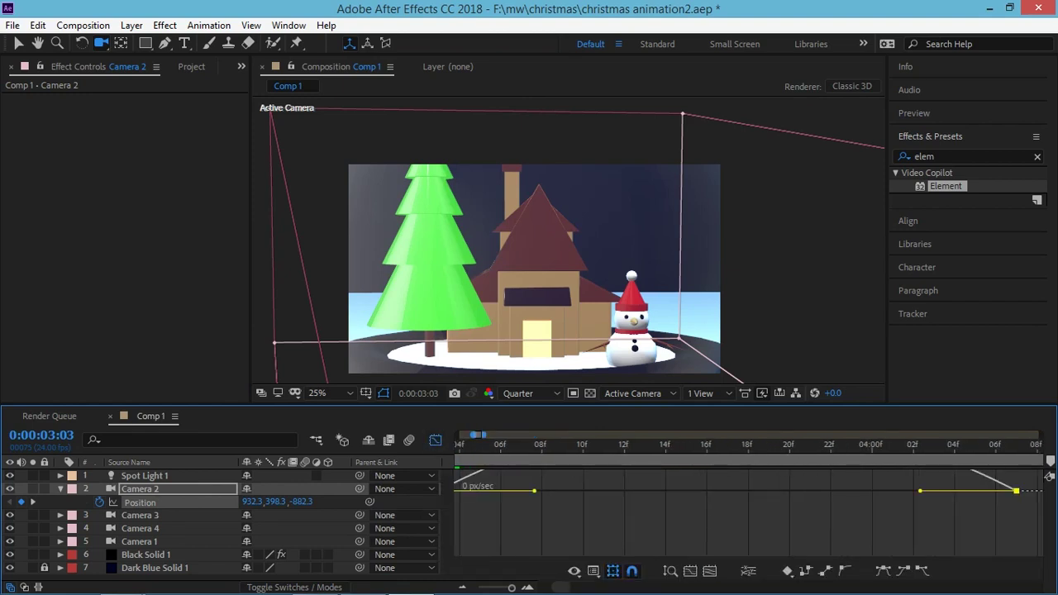
pyautogui.moveTo(992, 492); pyautogui.dragTo(827, 491)
pyautogui.hotkey('shift', 'F3')
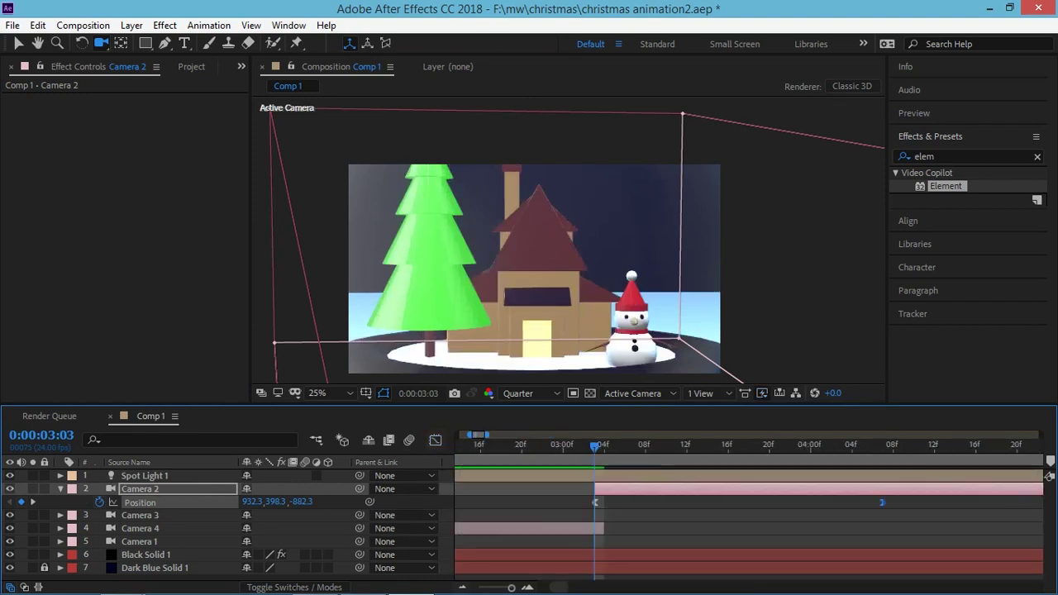
pyautogui.press(';')
pyautogui.press('Home')
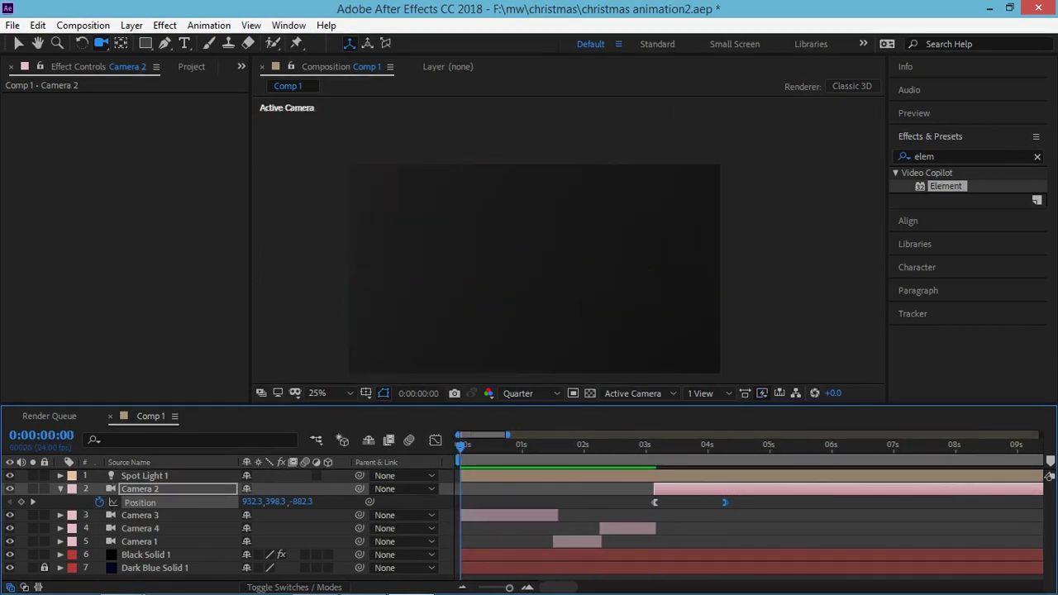
# Select Black Solid 1, reveal its keyframed Animation property, and move to about 4 seconds.
pyautogui.click(461, 555)
pyautogui.press('u')
pyautogui.scroll(-2, 461, 547)
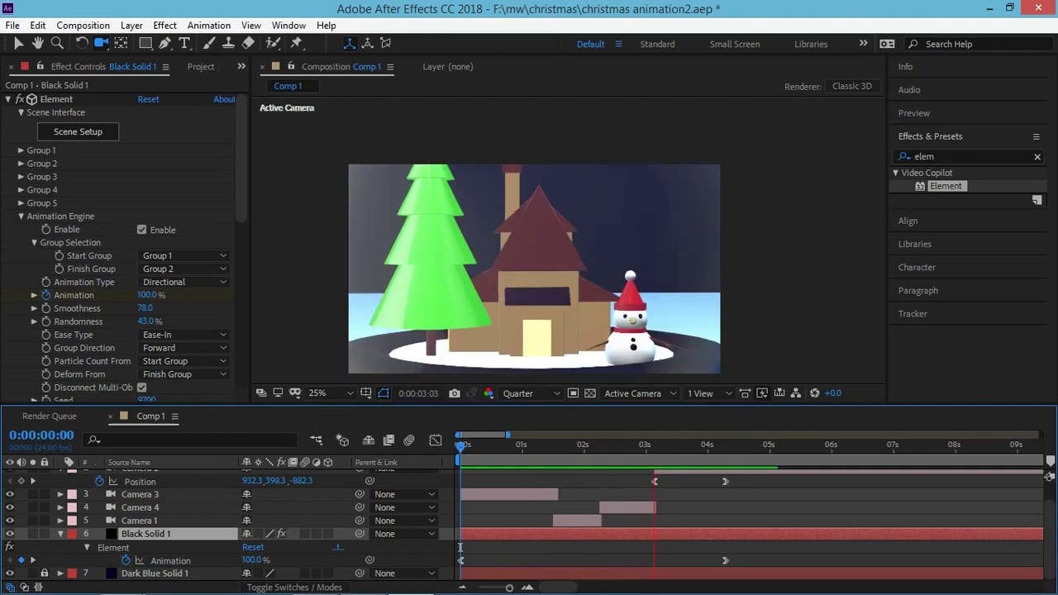
pyautogui.moveTo(460, 548); pyautogui.dragTo(731, 547)
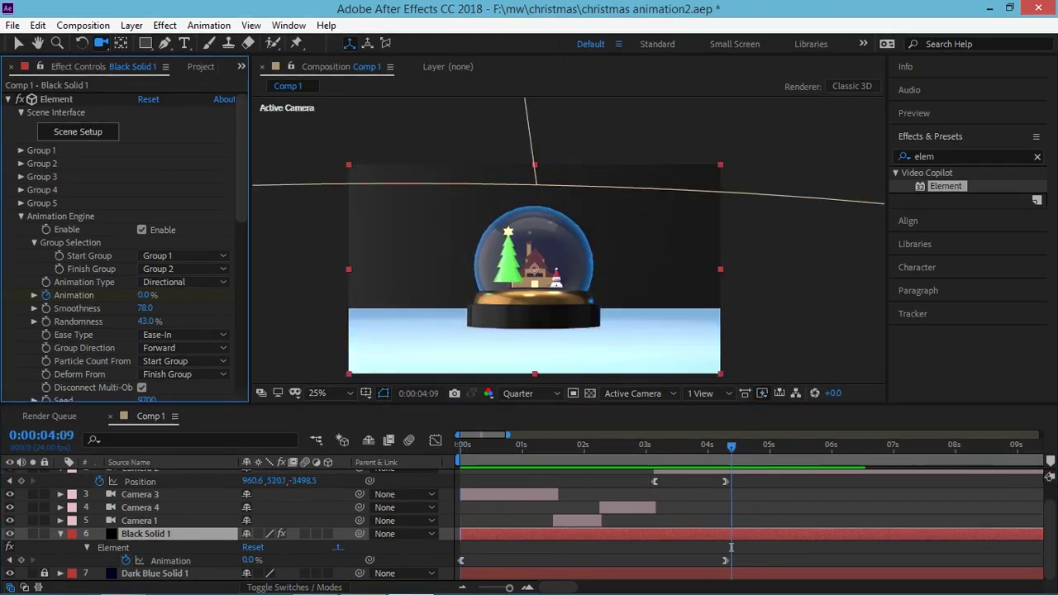
pyautogui.scroll(-5, 124, 248)
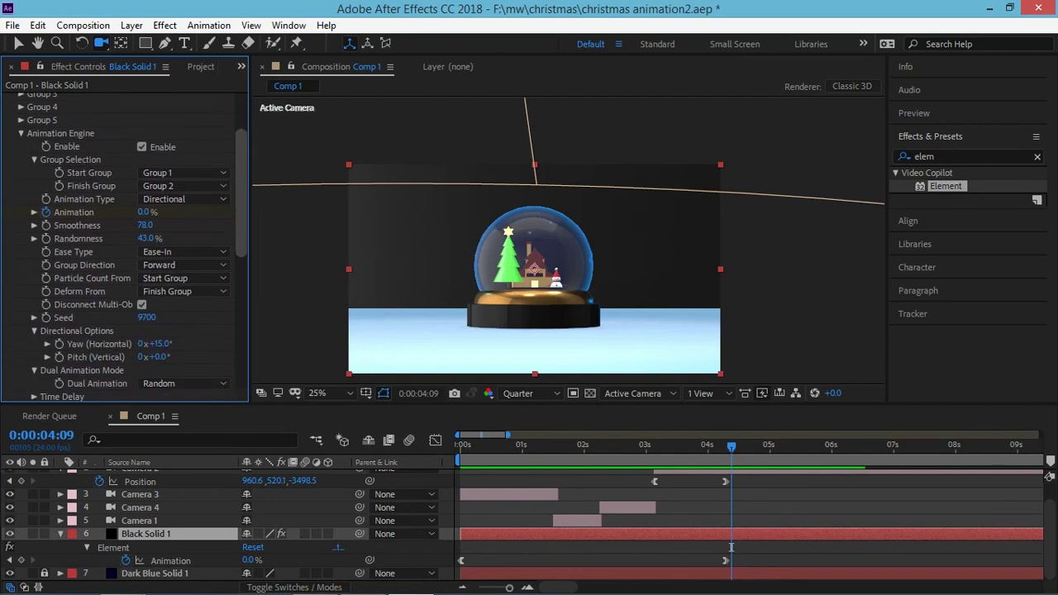
pyautogui.scroll(-3, 133, 248)
# Expand World Transform, try and undo a World Position change, and test X Rotation World.
pyautogui.click(21, 263)
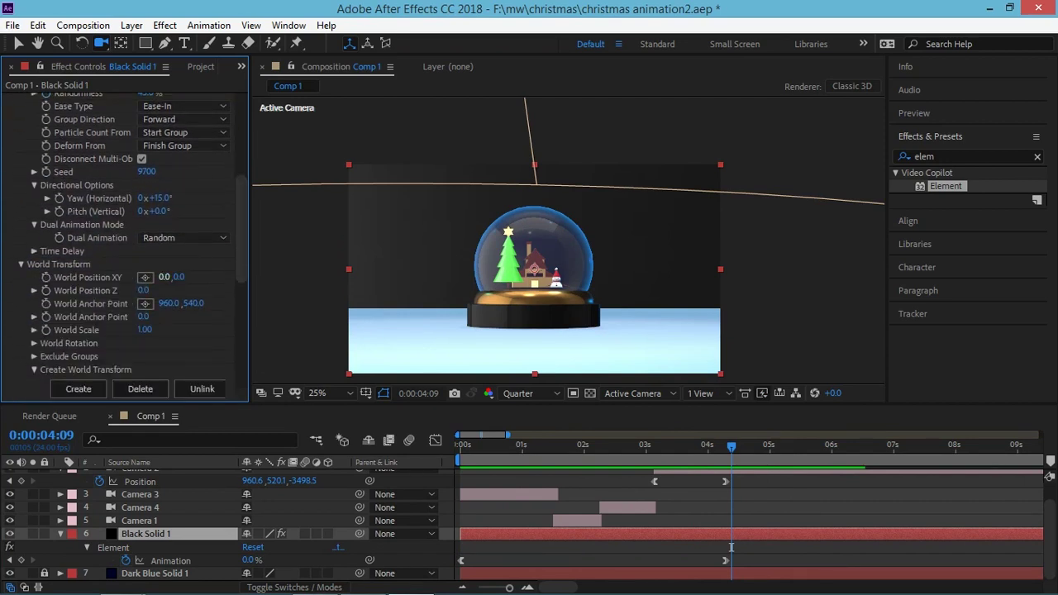
pyautogui.moveTo(143, 291)
pyautogui.mouseDown()
pyautogui.moveTo(178, 291)
pyautogui.moveTo(125, 290)
pyautogui.moveTo(173, 317)
pyautogui.mouseUp()
pyautogui.hotkey('ctrl', 'z')
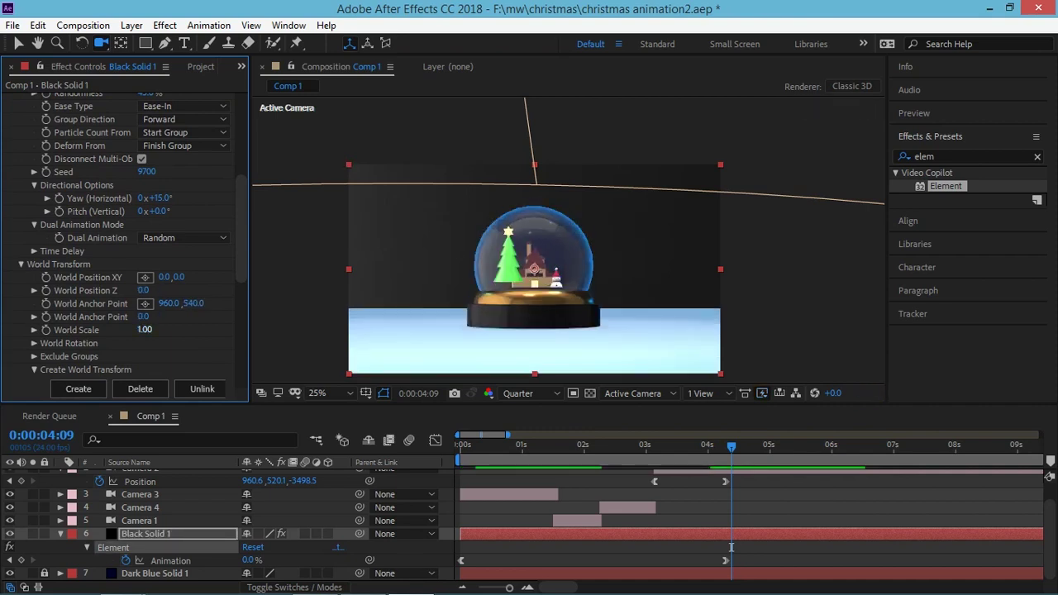
pyautogui.click(34, 343)
pyautogui.moveTo(155, 355); pyautogui.dragTo(211, 356)
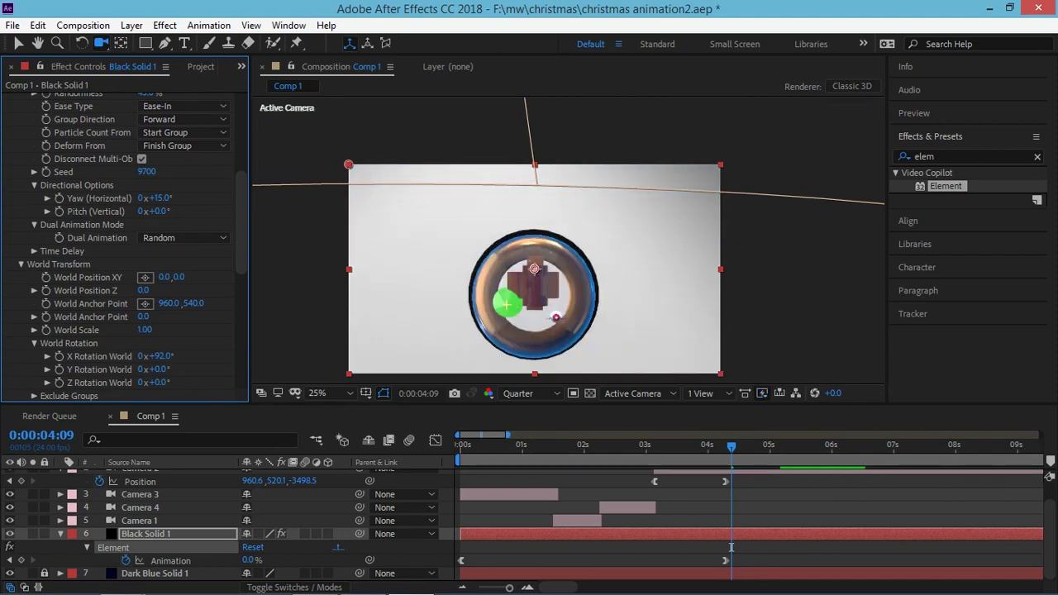
pyautogui.press('Home')
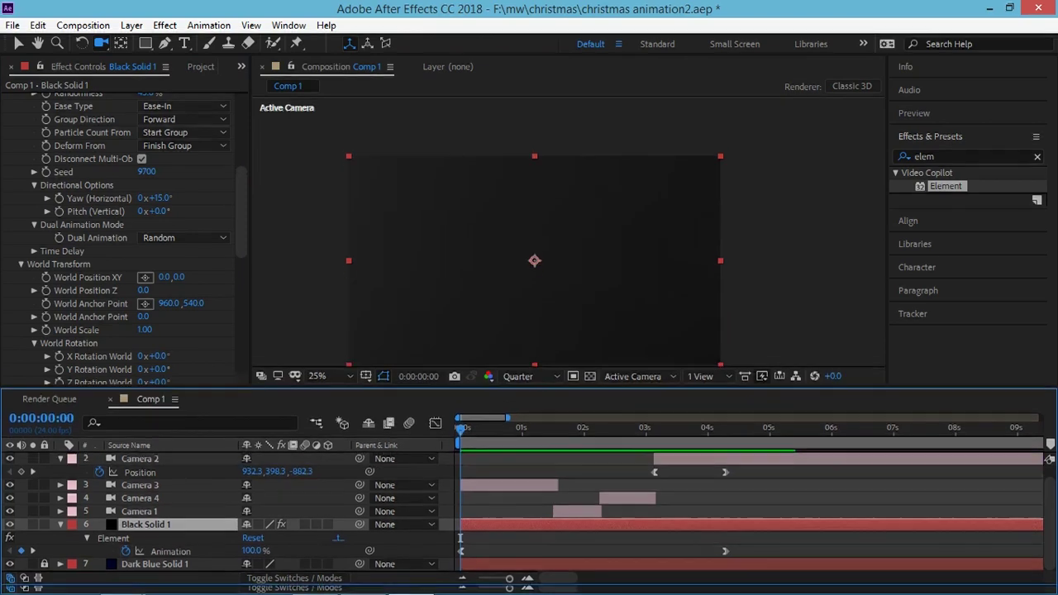
# Enlarge the timeline and scrub through the start of the build-in and back.
pyautogui.moveTo(529, 406); pyautogui.dragTo(530, 375)
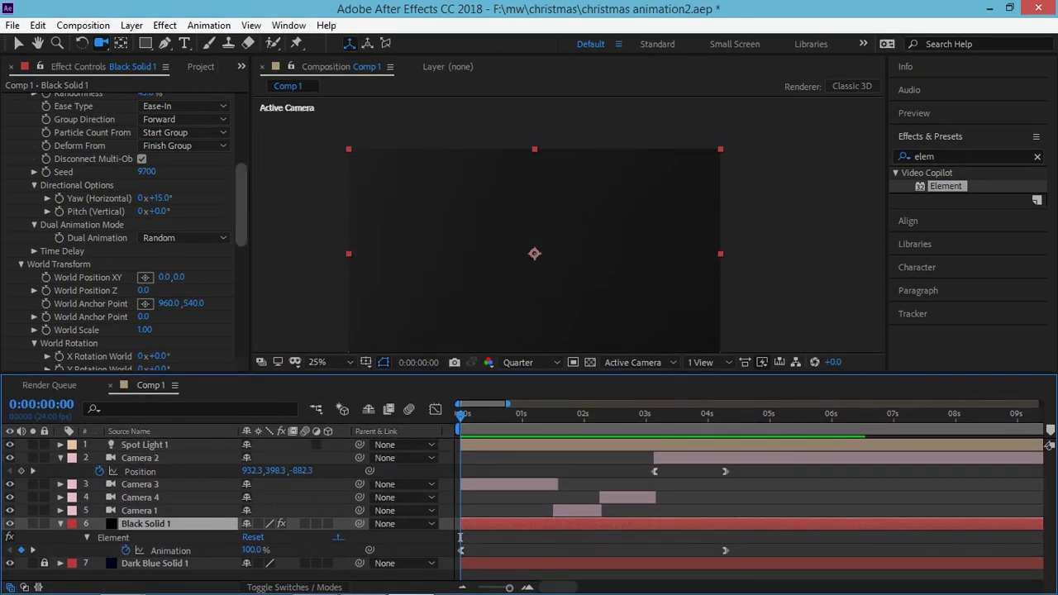
pyautogui.scroll(-3, 124, 248)
pyautogui.moveTo(460, 538); pyautogui.dragTo(693, 537)
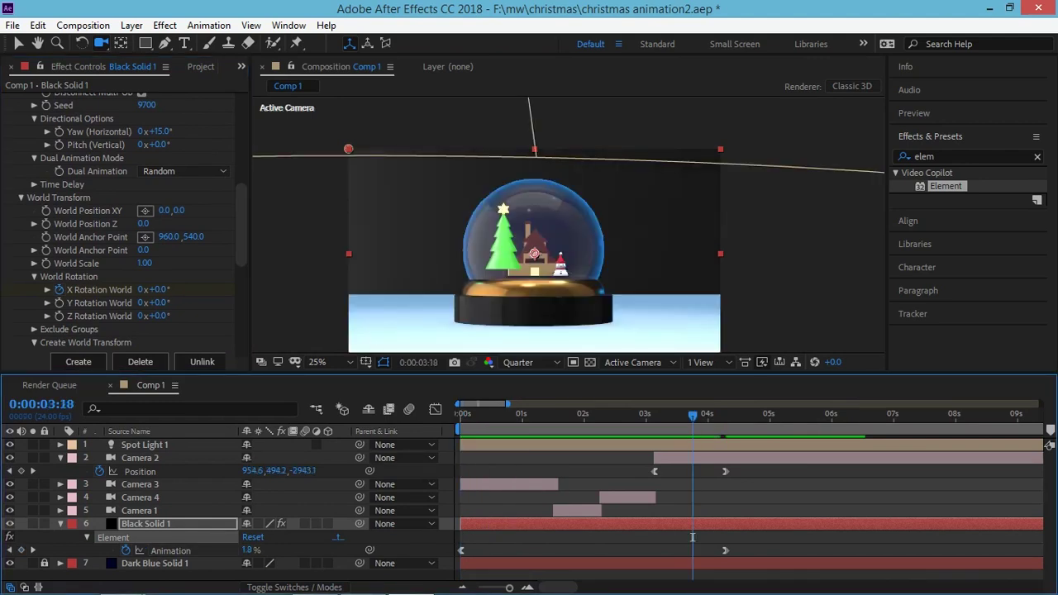
pyautogui.moveTo(693, 537); pyautogui.dragTo(460, 538)
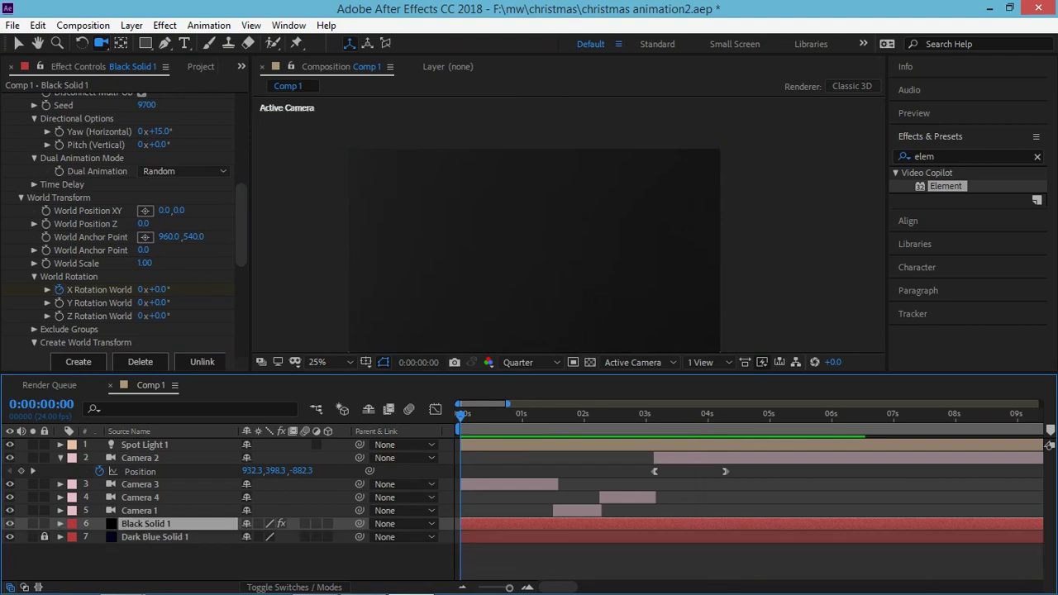
# Set X Rotation World to 90° on the keyframe at the start of the animation.
pyautogui.press('u')
pyautogui.press('k')
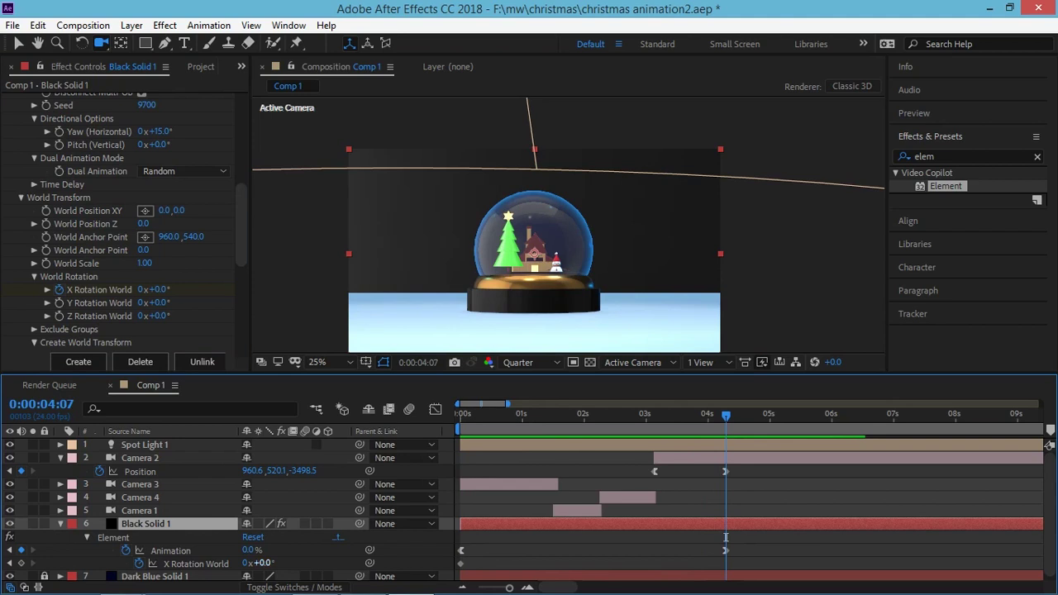
pyautogui.click(725, 564)
pyautogui.moveTo(725, 538); pyautogui.dragTo(460, 537)
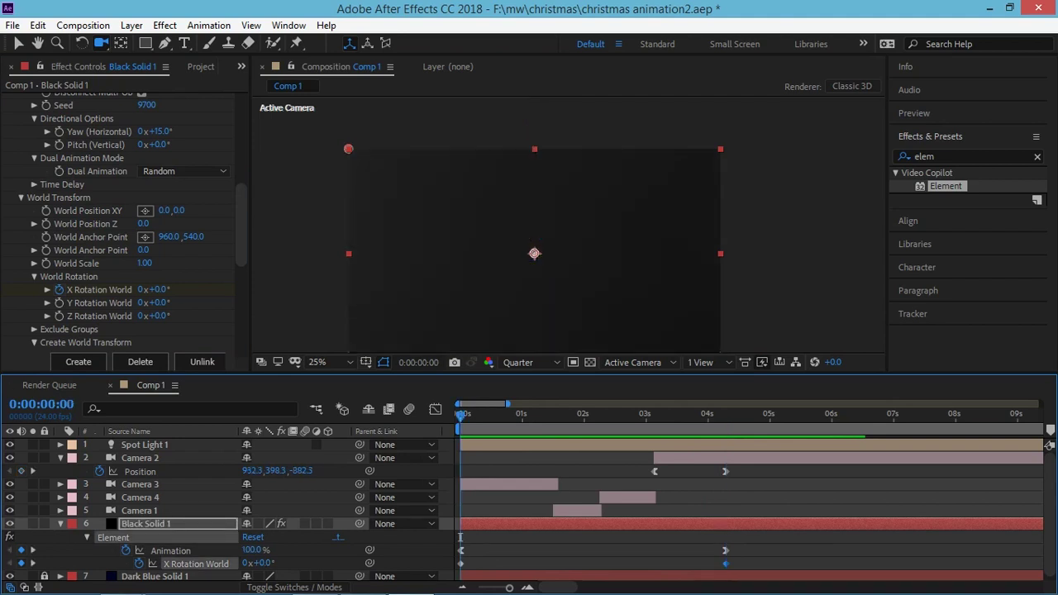
pyautogui.write('44')
pyautogui.press('Return')
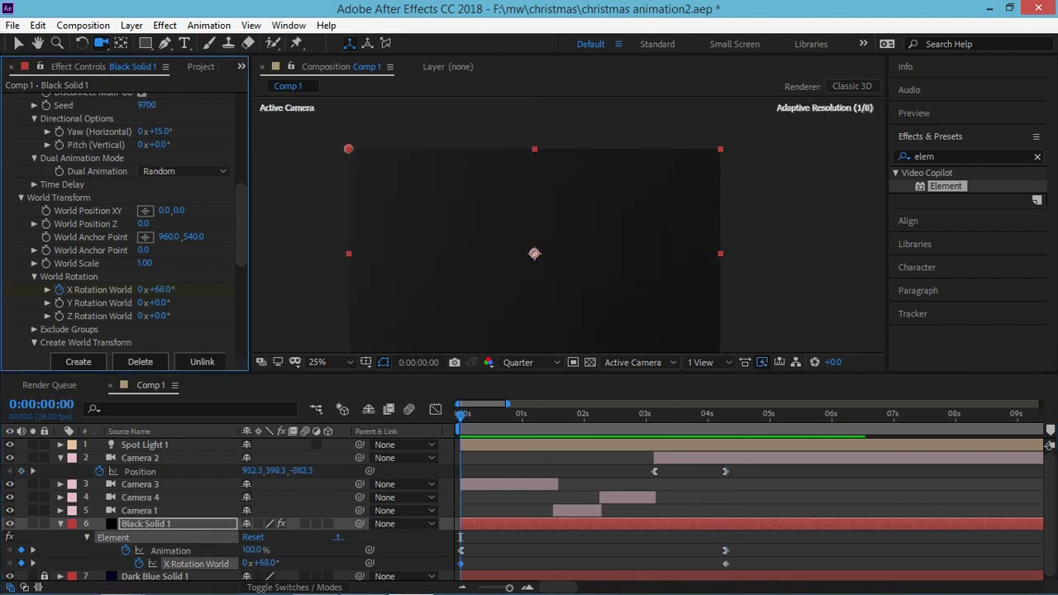
pyautogui.write('90')
pyautogui.press('Return')
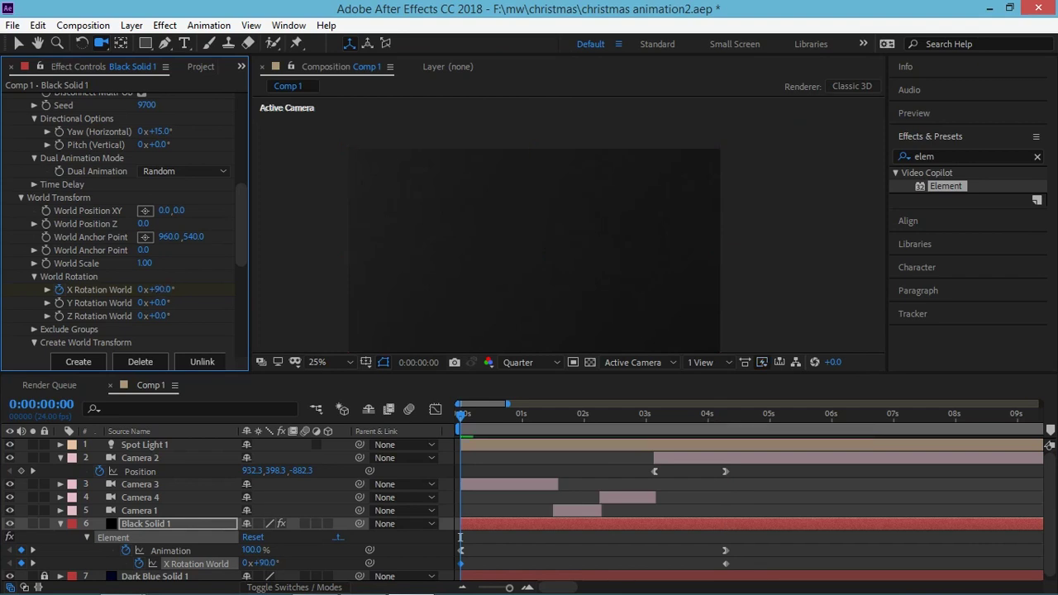
# Preview the tilt, then ease the 0° keyframe at 0:00:02:03 and lengthen its influence.
pyautogui.press('space')
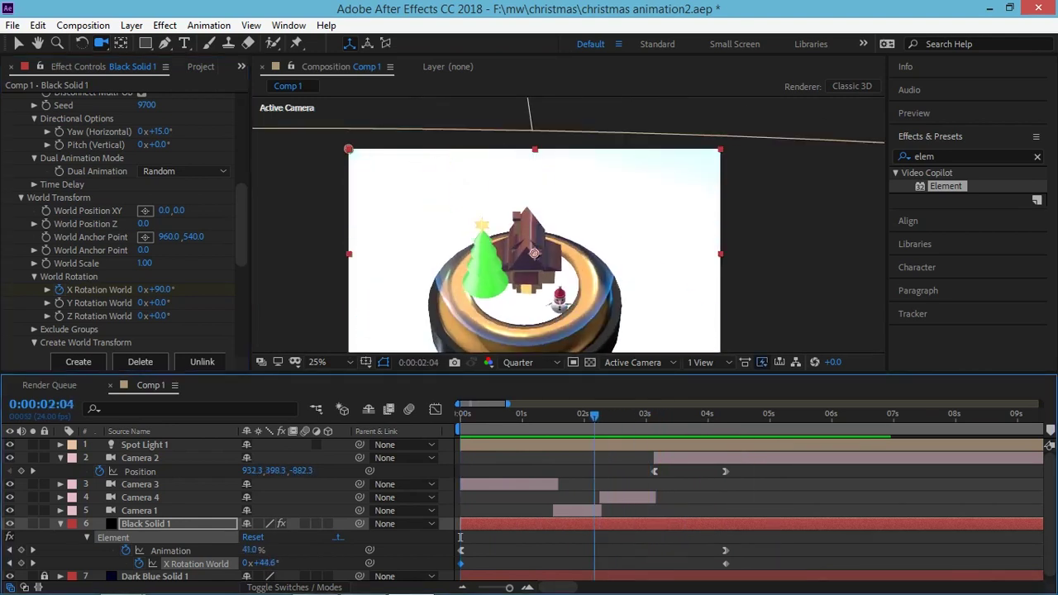
pyautogui.press('space')
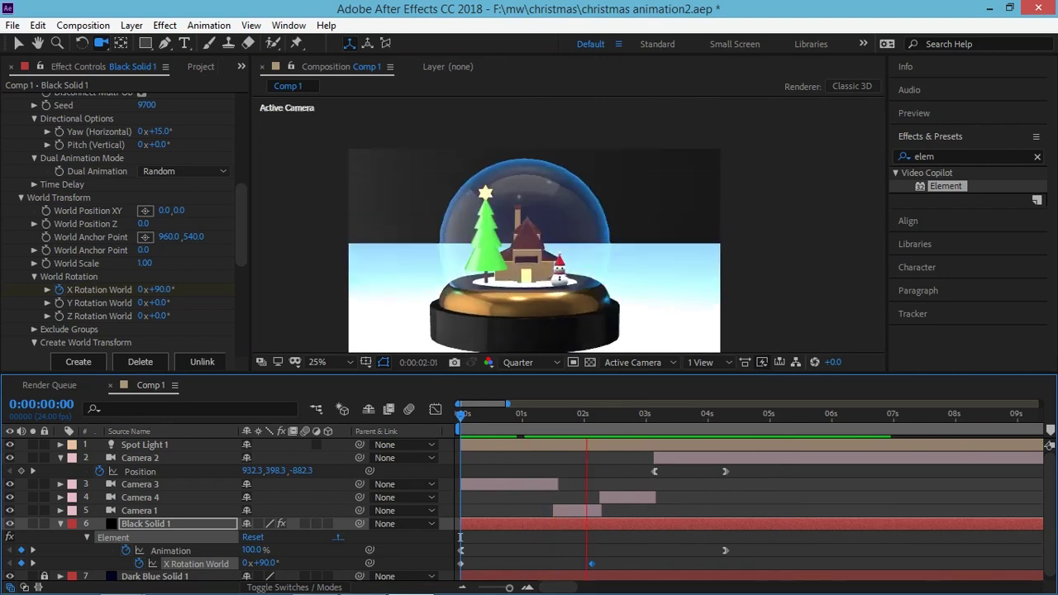
pyautogui.click(592, 415)
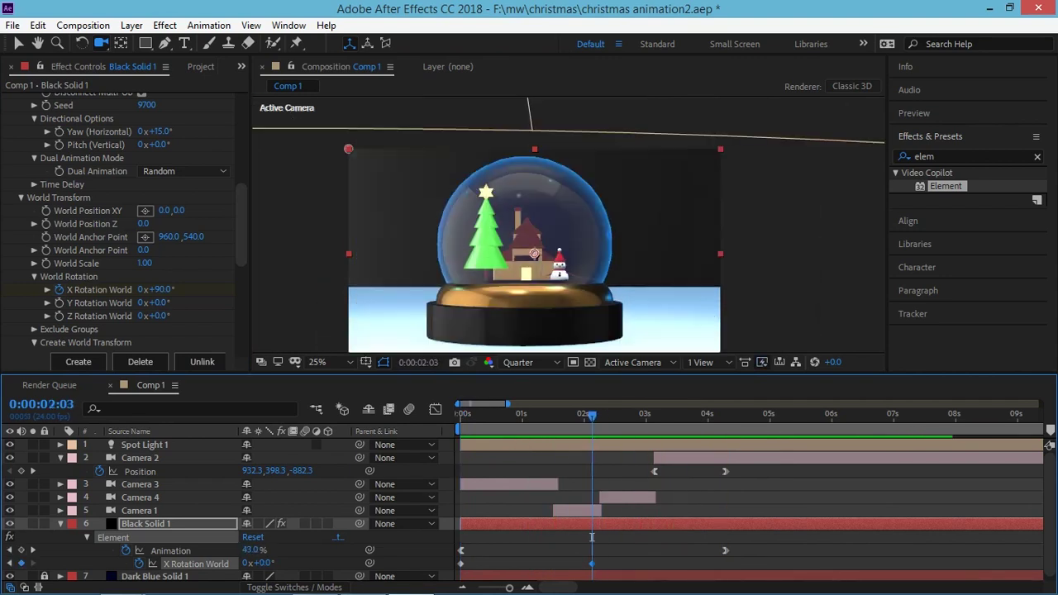
pyautogui.click(592, 538)
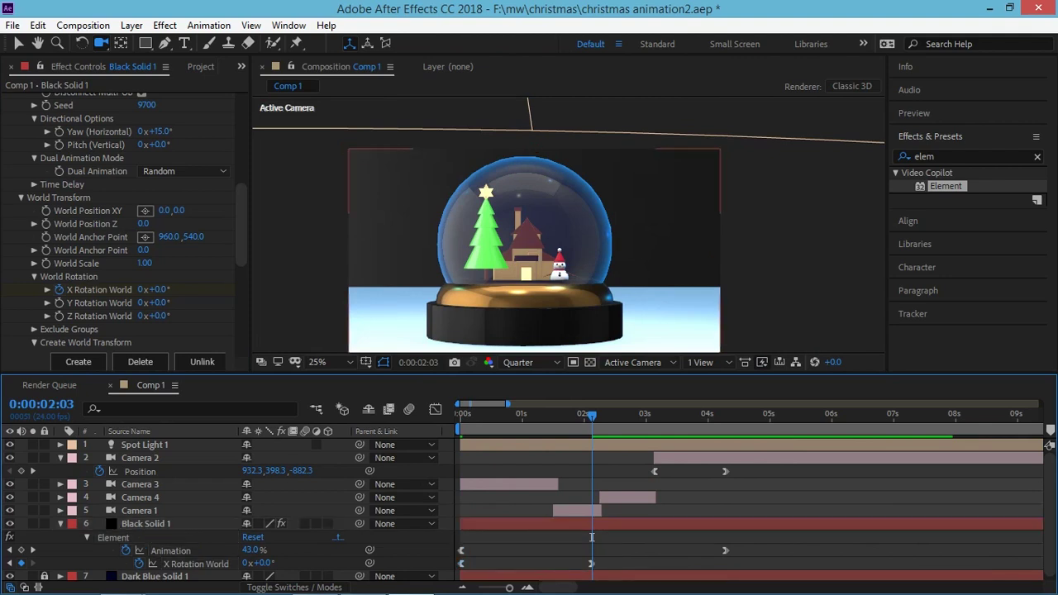
pyautogui.hotkey('shift', 'F3')
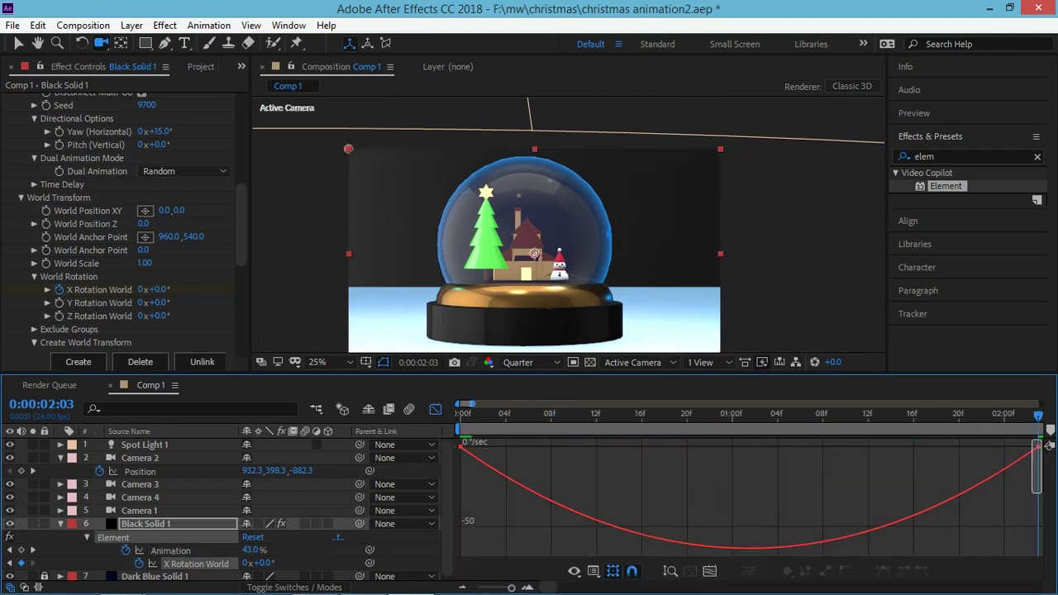
pyautogui.moveTo(1038, 446); pyautogui.dragTo(933, 446)
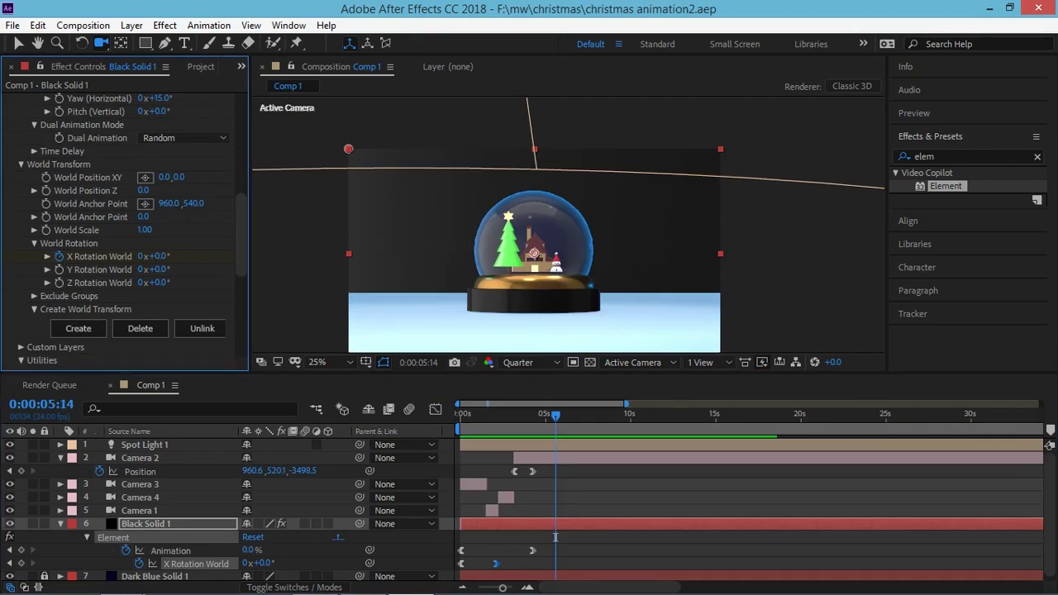
pyautogui.scroll(-3, 124, 232)
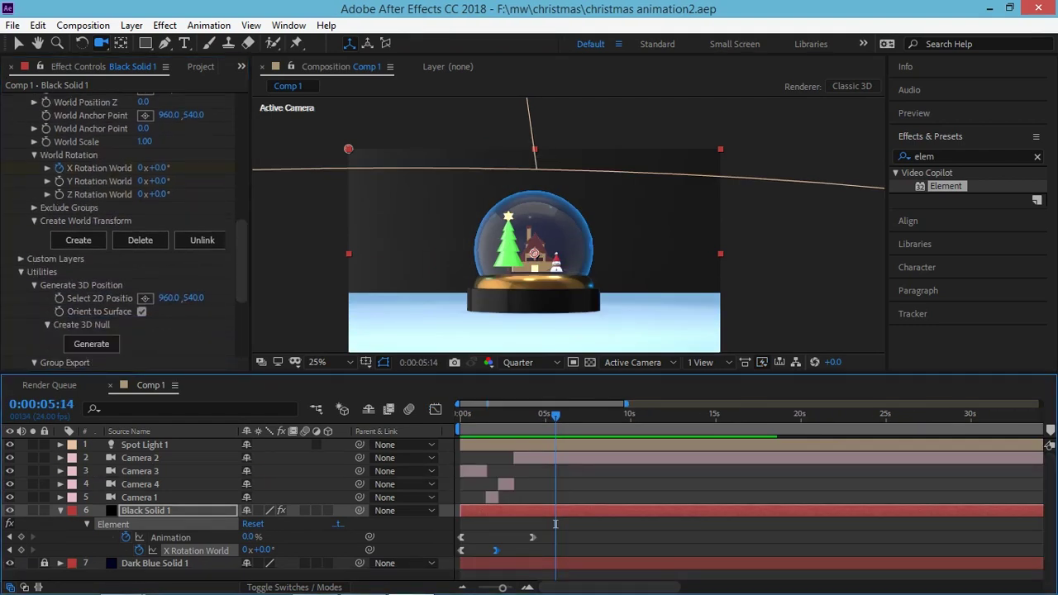
pyautogui.press('u')
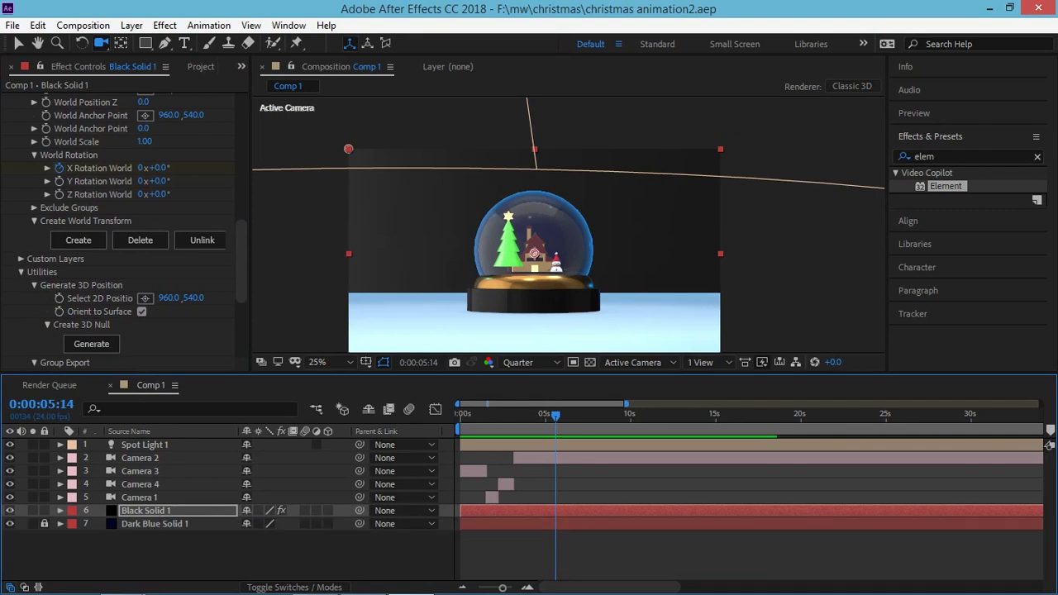
# Create the World Transform Null, expand its Transform group, and test Orientation and Y Rotation at 0:00:04:23.
pyautogui.click(78, 240)
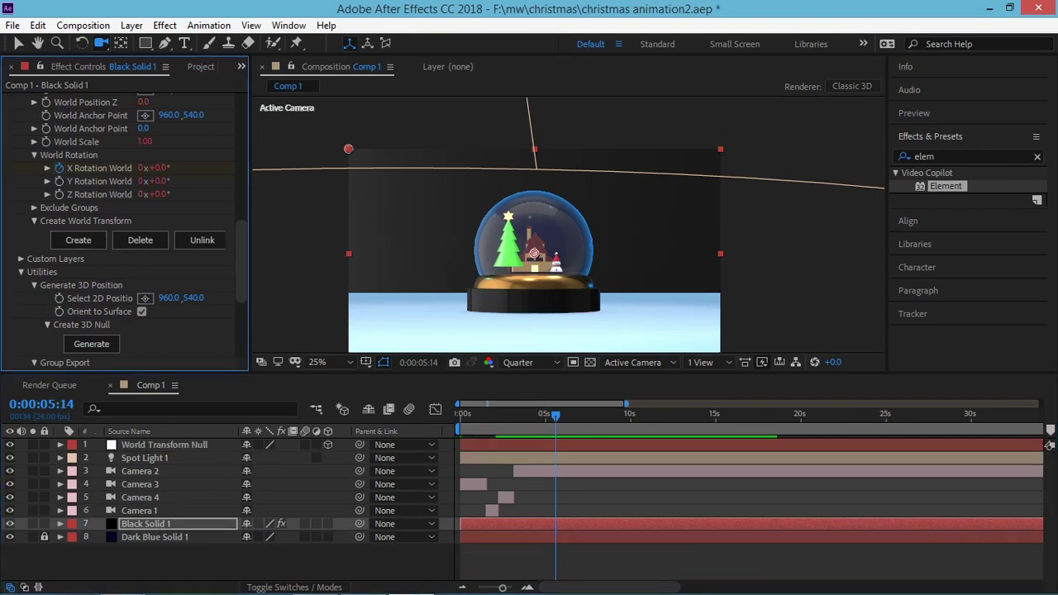
pyautogui.click(59, 445)
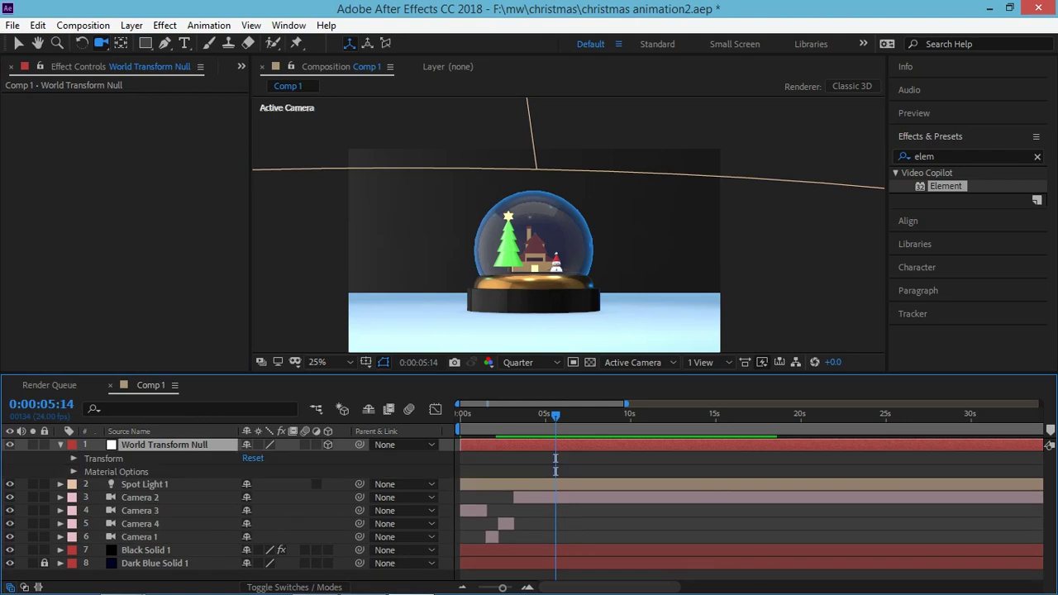
pyautogui.click(74, 458)
pyautogui.moveTo(263, 510); pyautogui.dragTo(307, 510)
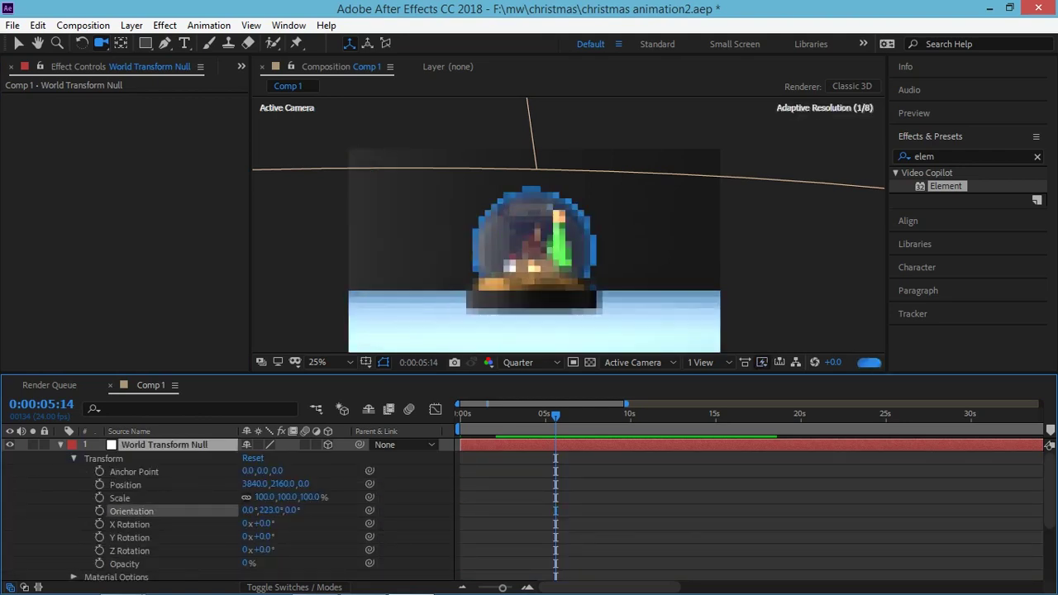
pyautogui.hotkey('ctrl', 'z')
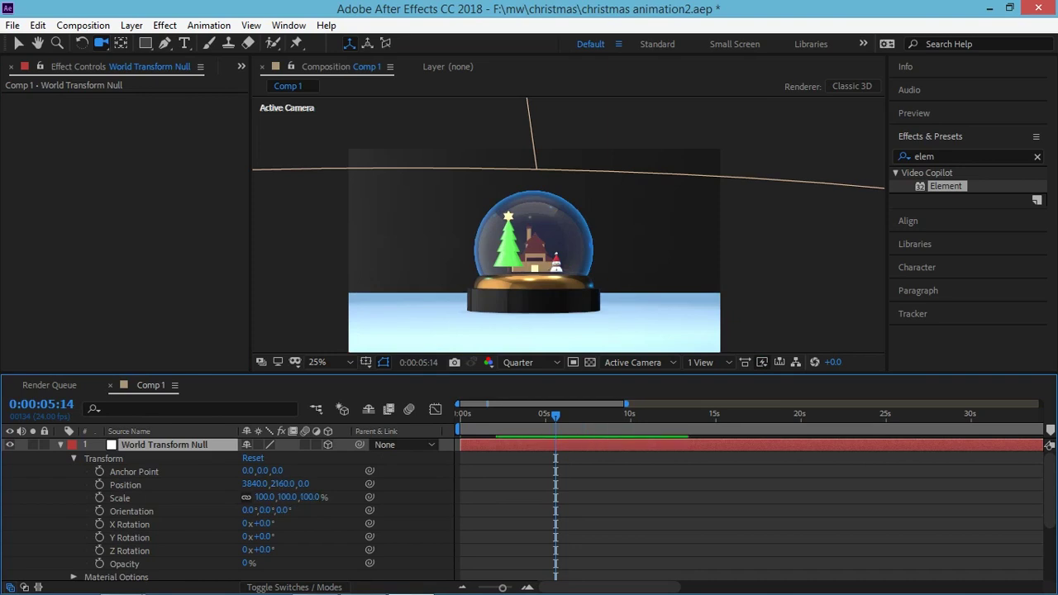
pyautogui.moveTo(556, 416); pyautogui.dragTo(460, 416)
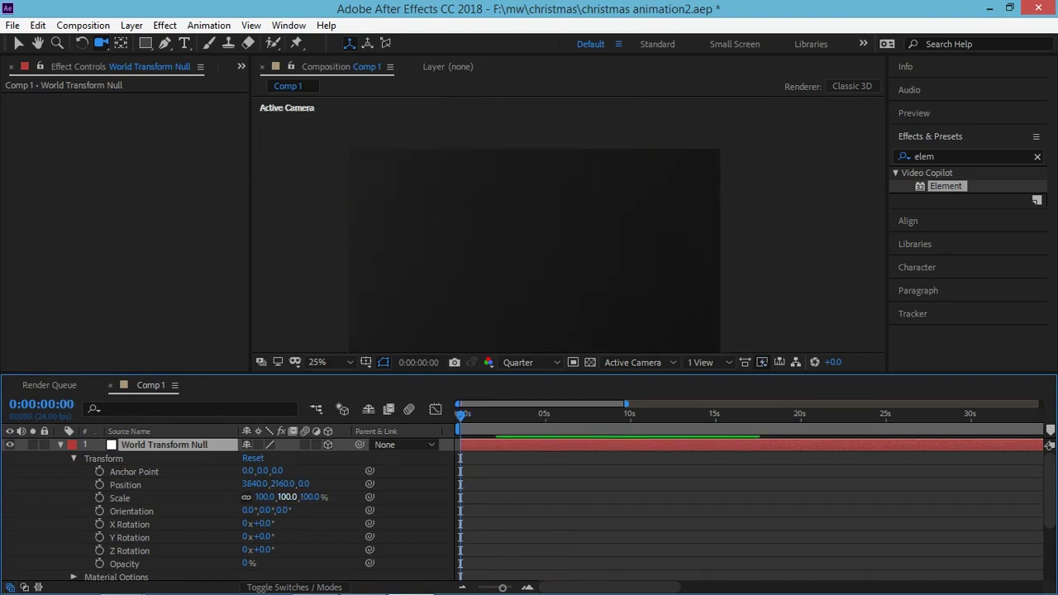
pyautogui.moveTo(460, 416); pyautogui.dragTo(544, 416)
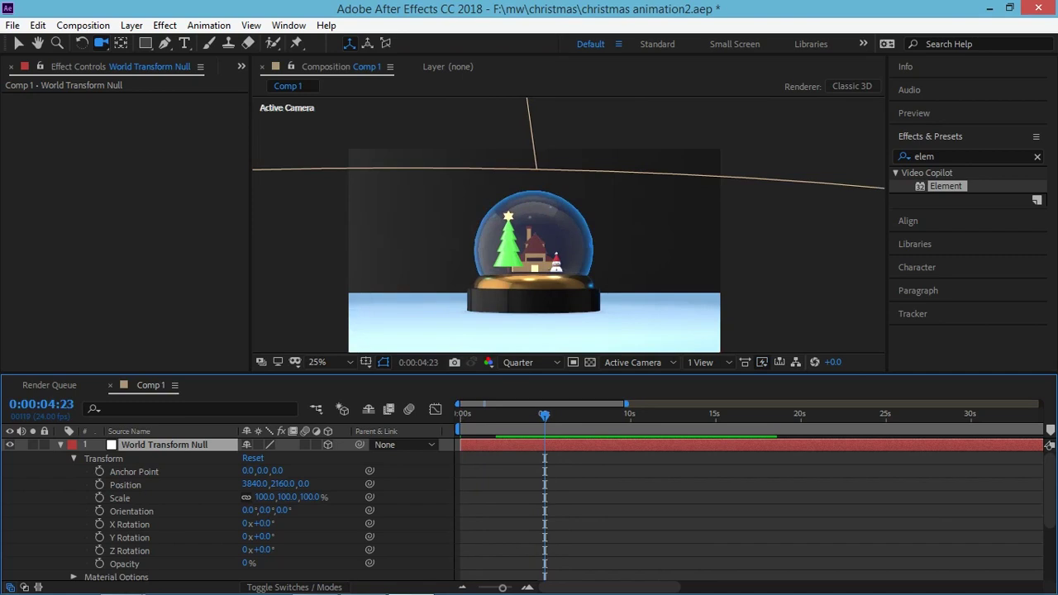
pyautogui.moveTo(263, 537); pyautogui.dragTo(263, 537)
# Add an expression to the null's Y Rotation, browsing the function list, and enter time*10.
pyautogui.moveTo(530, 374); pyautogui.dragTo(529, 320)
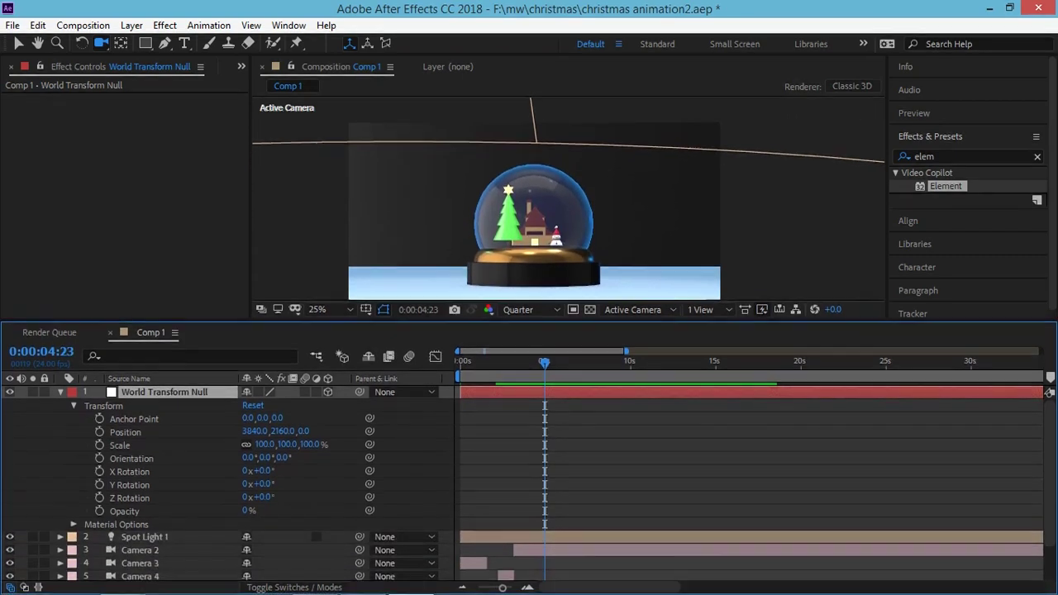
pyautogui.keyDown('alt'); pyautogui.click(99, 484); pyautogui.keyUp('alt')
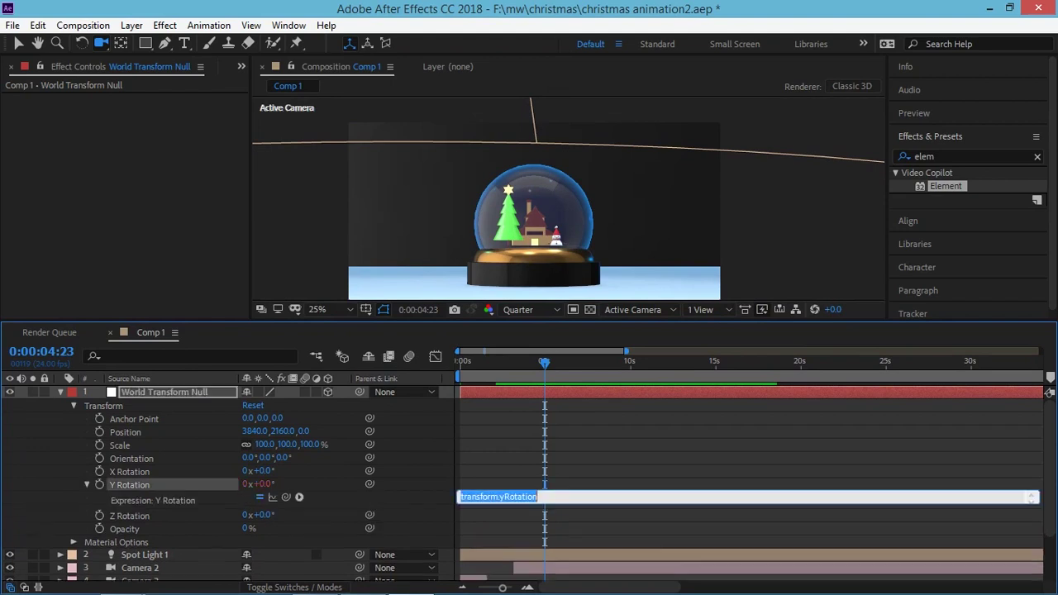
pyautogui.click(299, 496)
pyautogui.moveTo(356, 384)
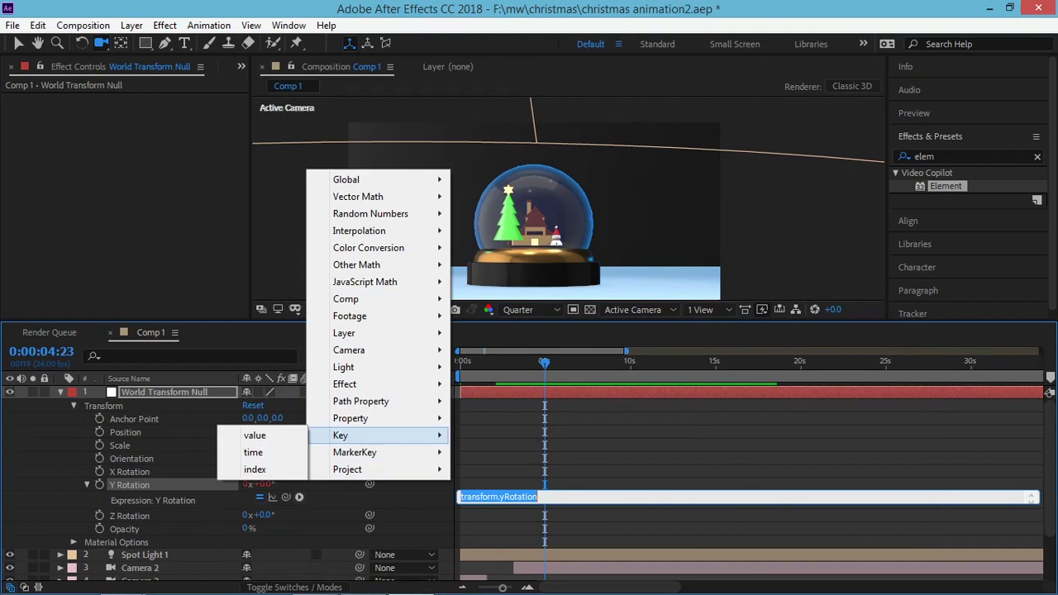
pyautogui.moveTo(351, 350)
pyautogui.moveTo(220, 332)
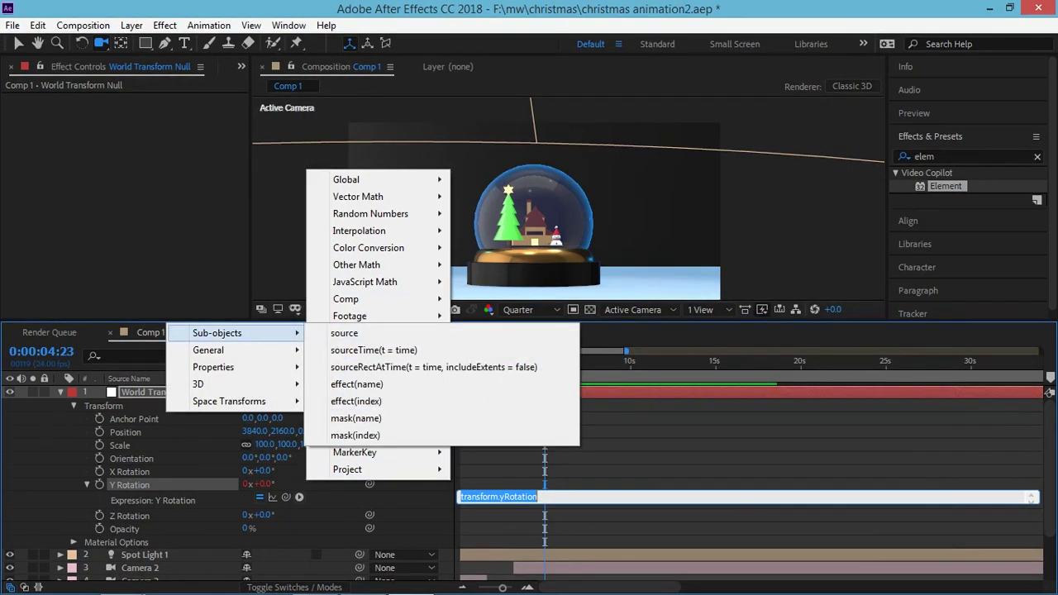
pyautogui.moveTo(341, 435)
pyautogui.press('Escape')
pyautogui.hotkey('ctrl', 'a')
pyautogui.write('t')
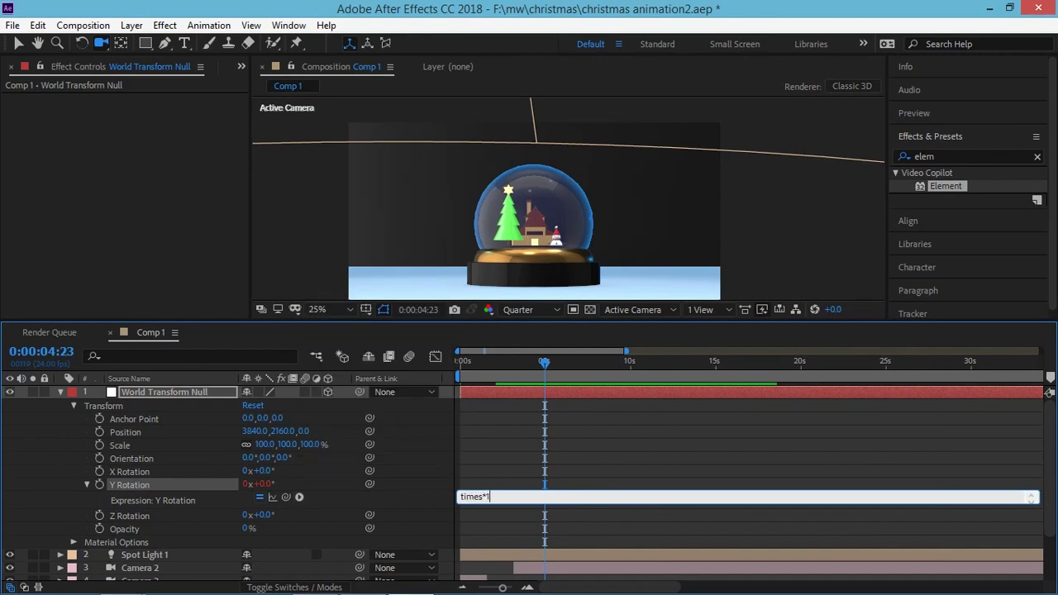
pyautogui.write('0')
pyautogui.press('KP_Enter')
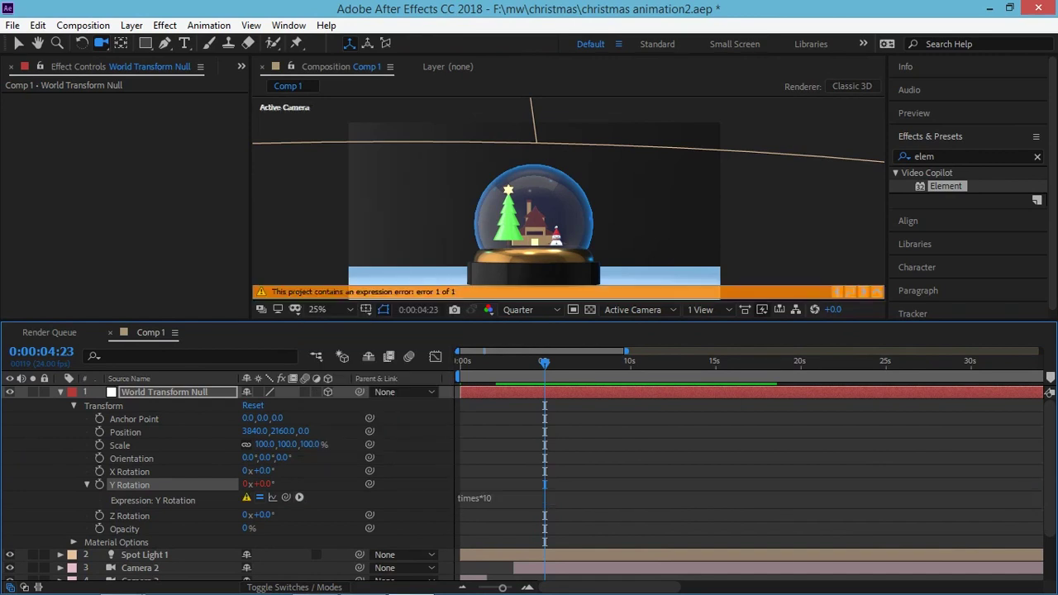
# Fix the expression error to time*10 and preview the globe spinning.
pyautogui.click(247, 496)
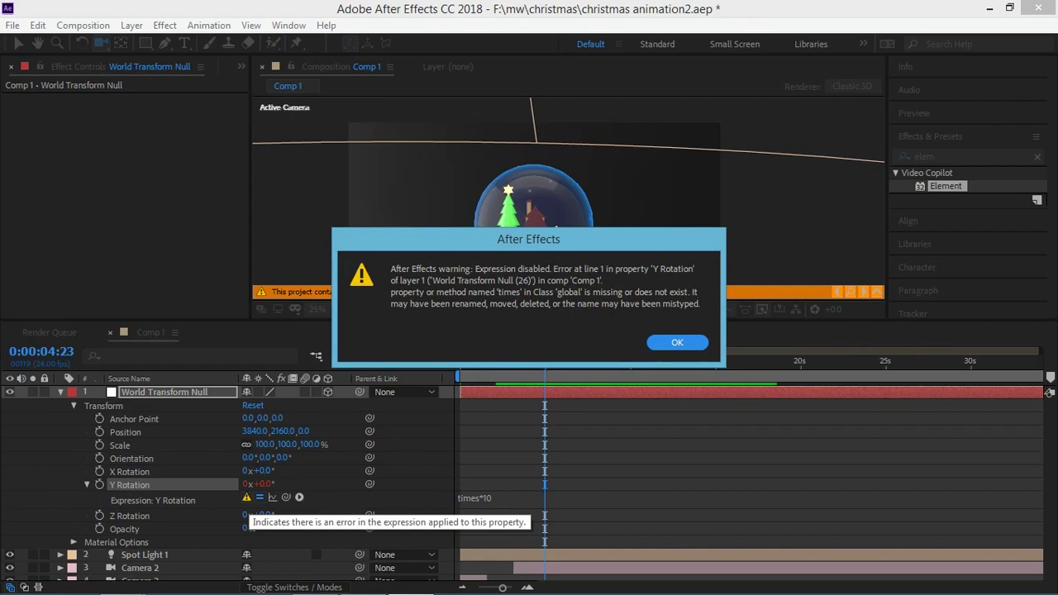
pyautogui.click(677, 342)
pyautogui.click(479, 496)
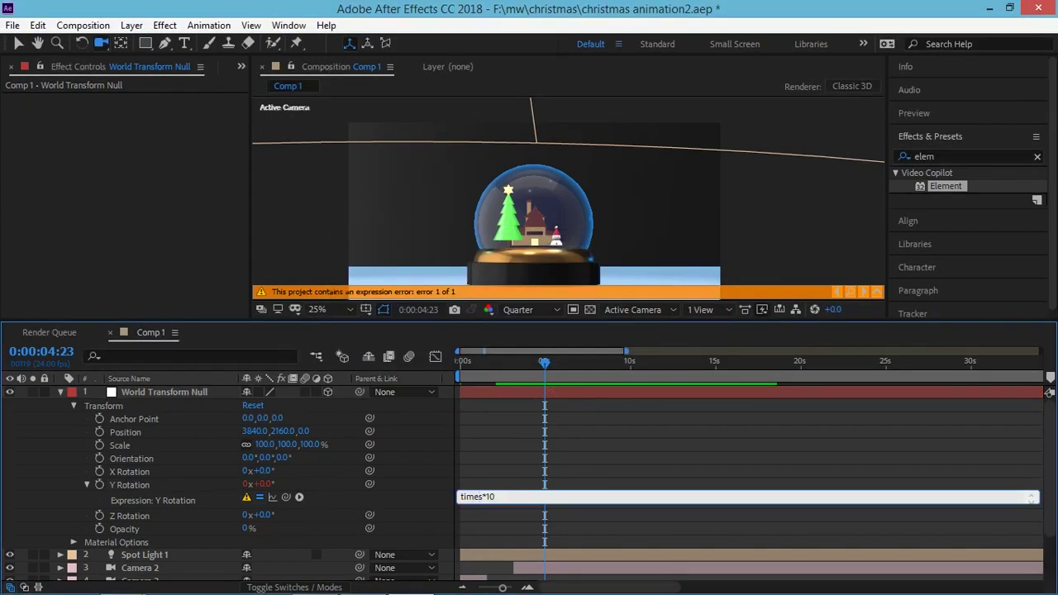
pyautogui.press('KP_Enter')
pyautogui.press('Home')
pyautogui.press('space')
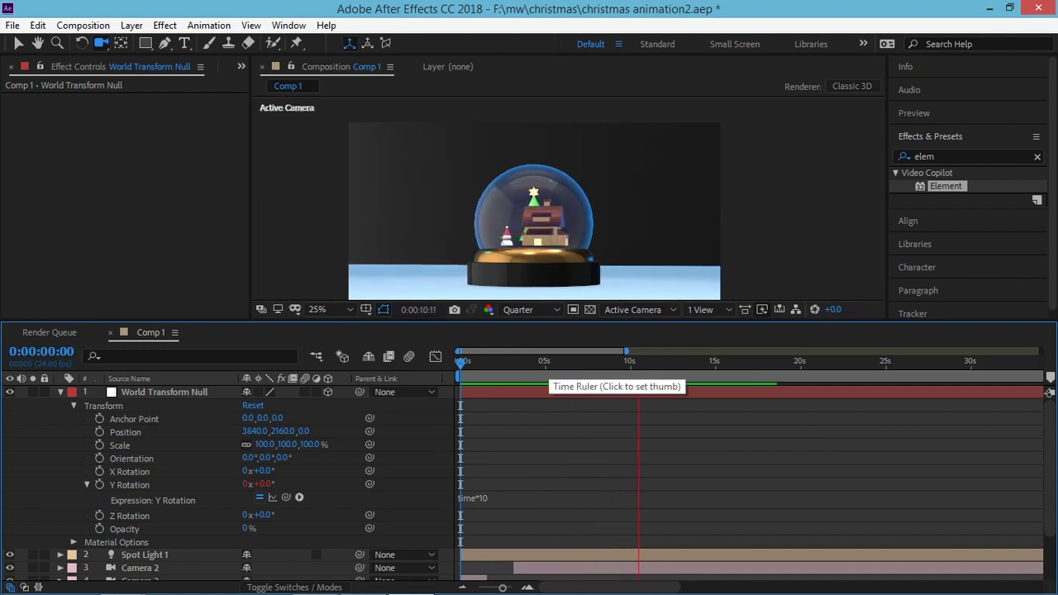
pyautogui.click(536, 364)
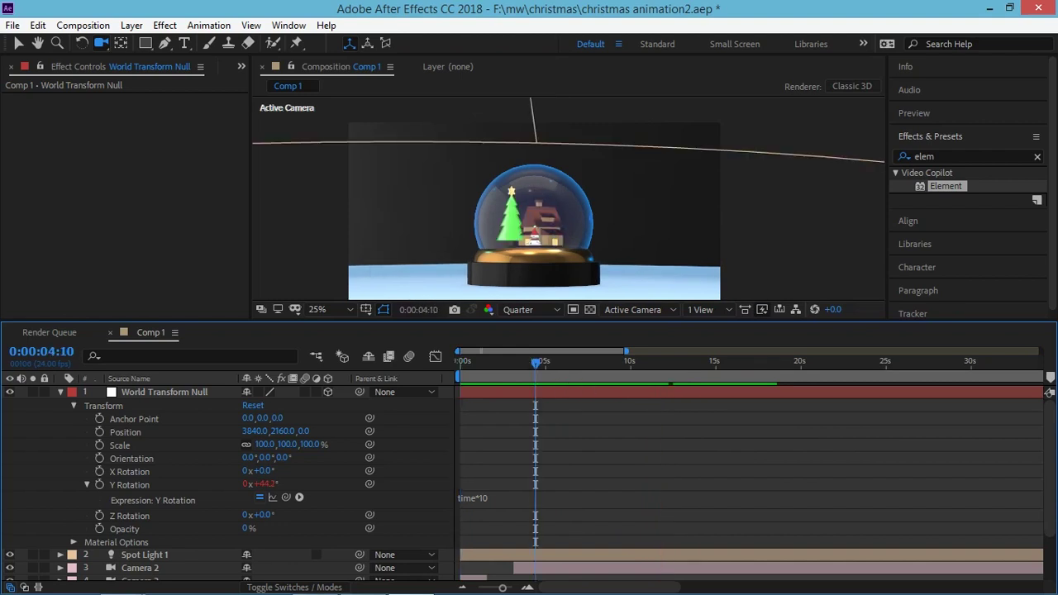
# Change the Y Rotation expression to time*10*2 to double the spin speed.
pyautogui.click(473, 497)
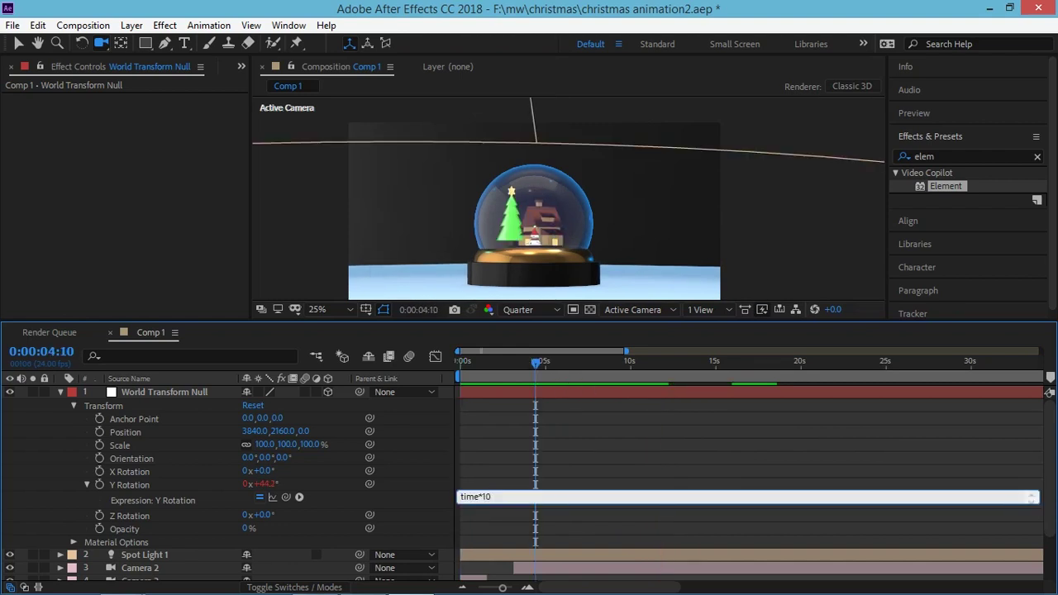
pyautogui.write('*2')
pyautogui.press('KP_Enter')
pyautogui.press('Home')
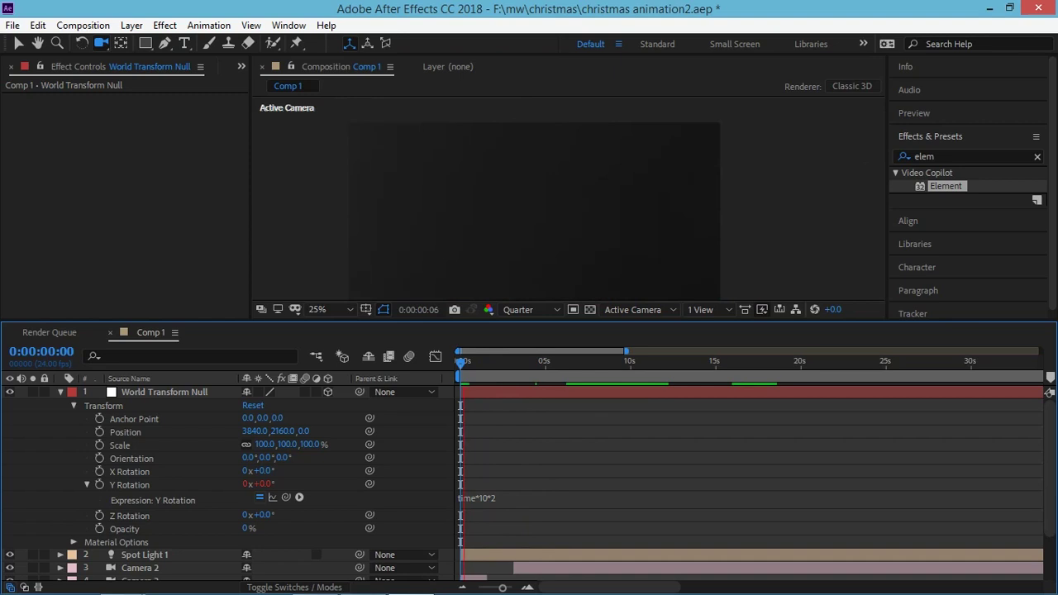
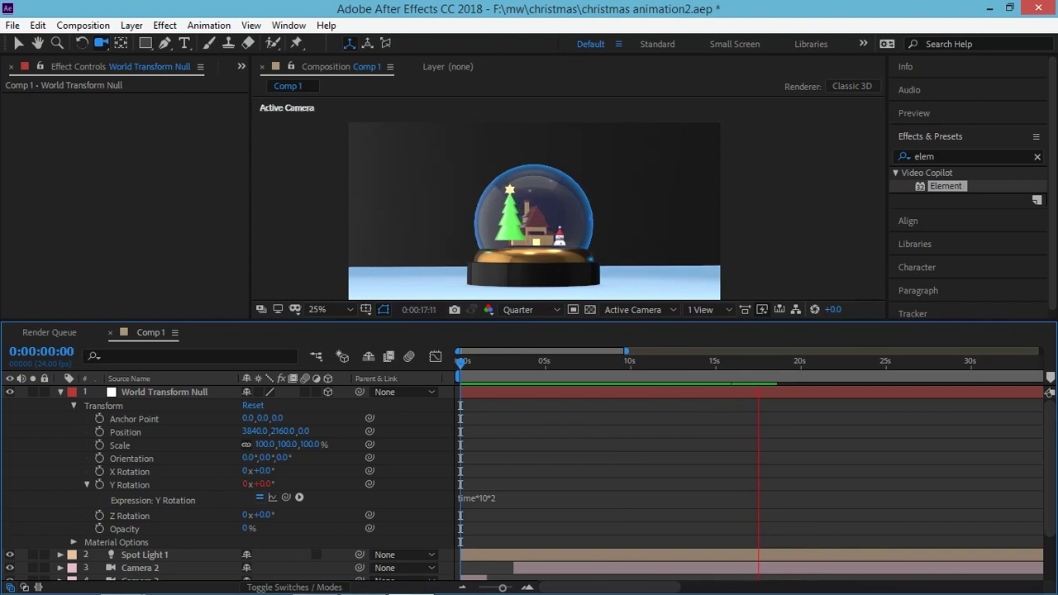
# Change the null's Y Rotation expression to (time*10)*2, preview the spin, then collapse the layer.
pyautogui.press('space')
pyautogui.click(478, 497)
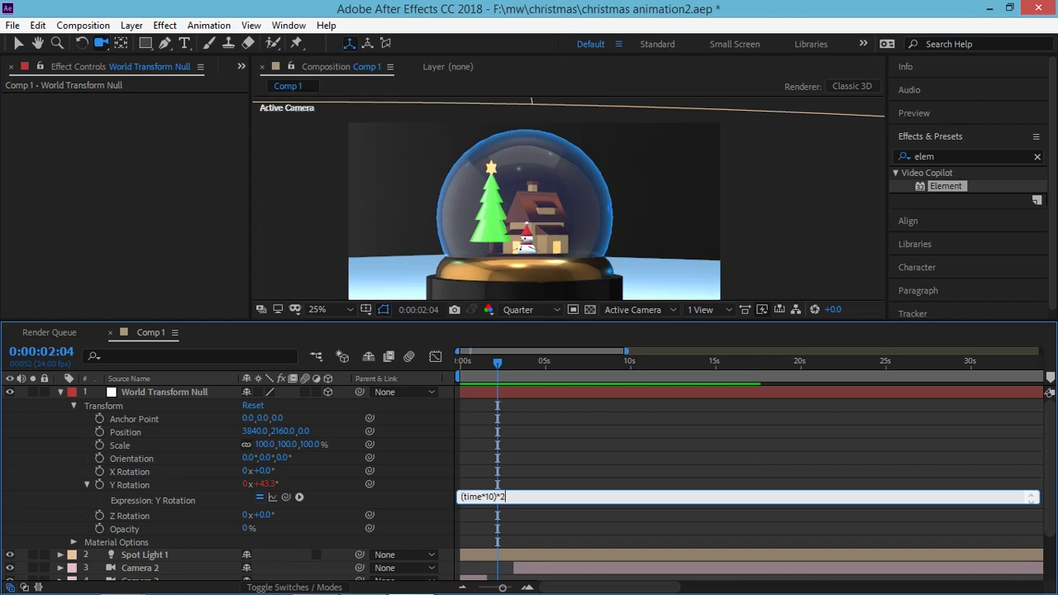
pyautogui.press('KP_Enter')
pyautogui.press('space')
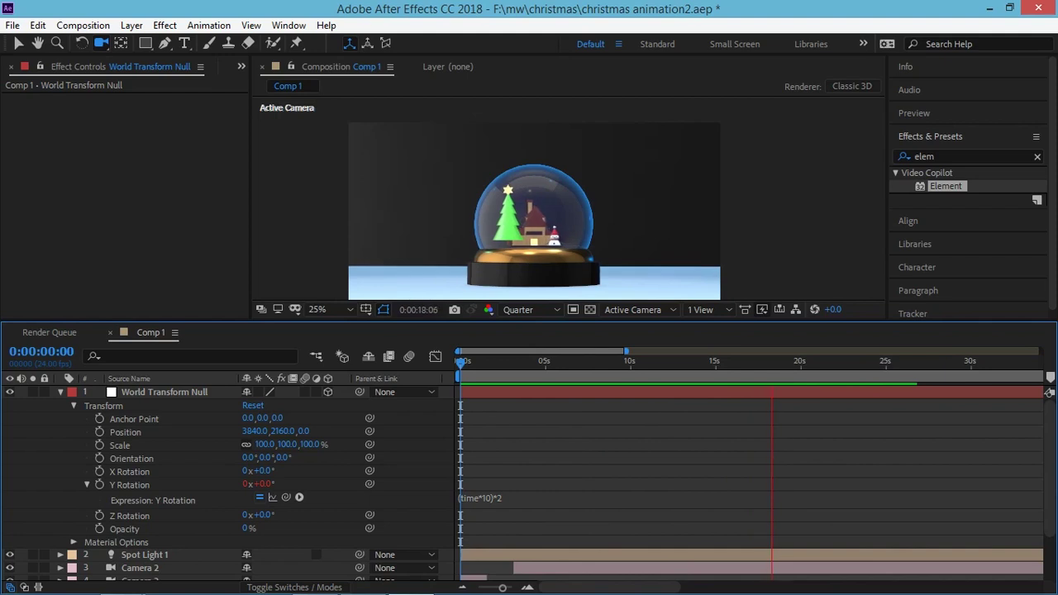
pyautogui.click(480, 497)
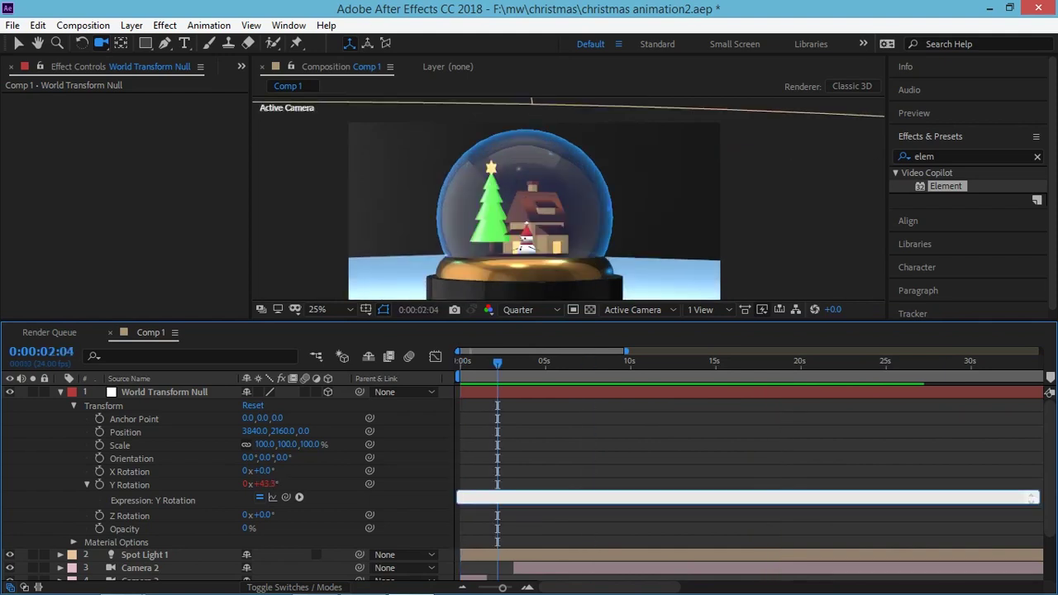
pyautogui.press('KP_Enter')
pyautogui.press('u')
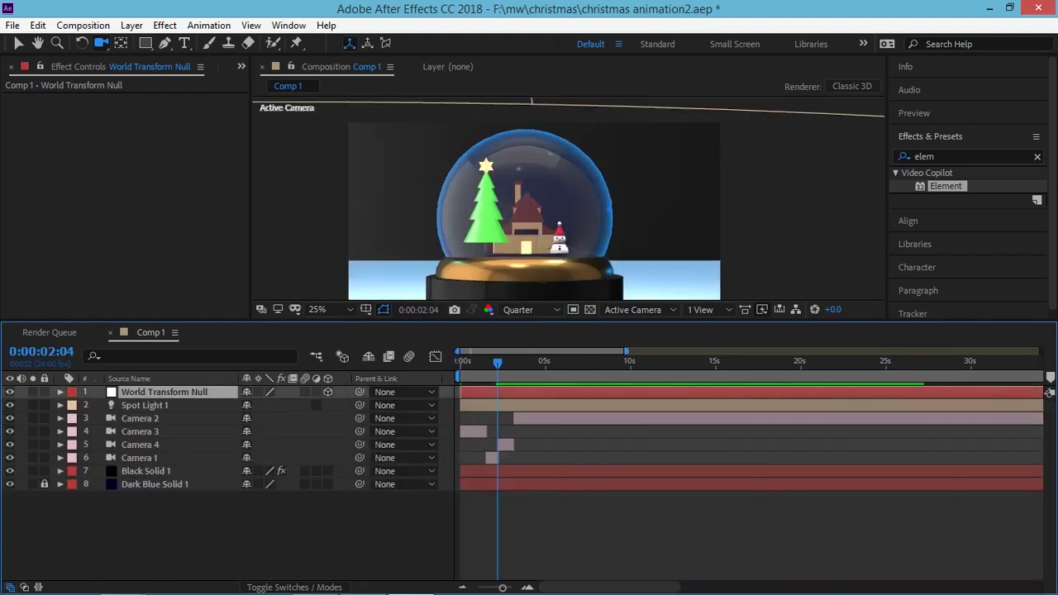
pyautogui.press('Delete')
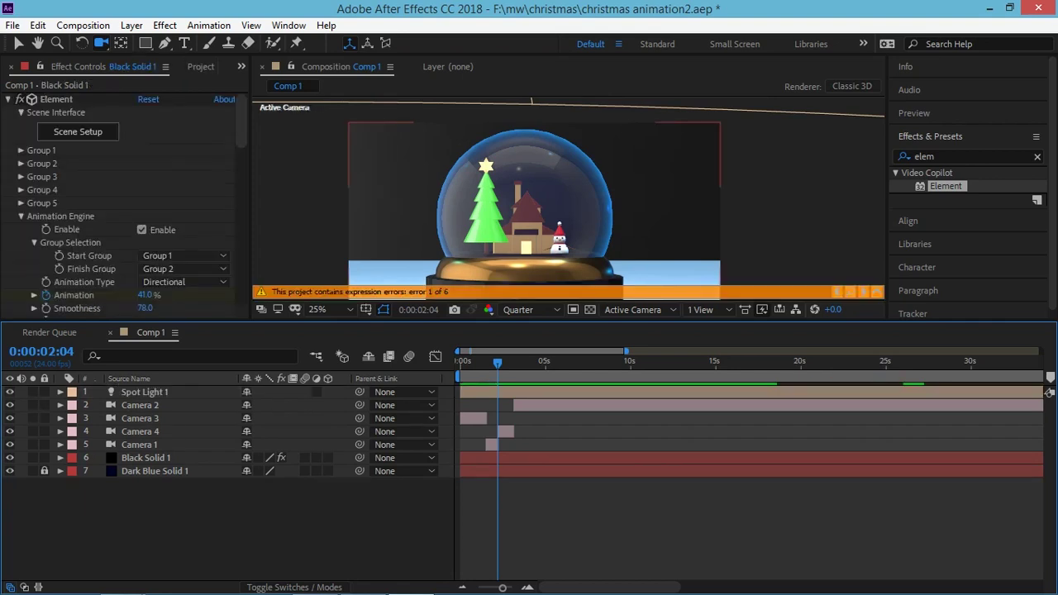
pyautogui.hotkey('ctrl', 'z')
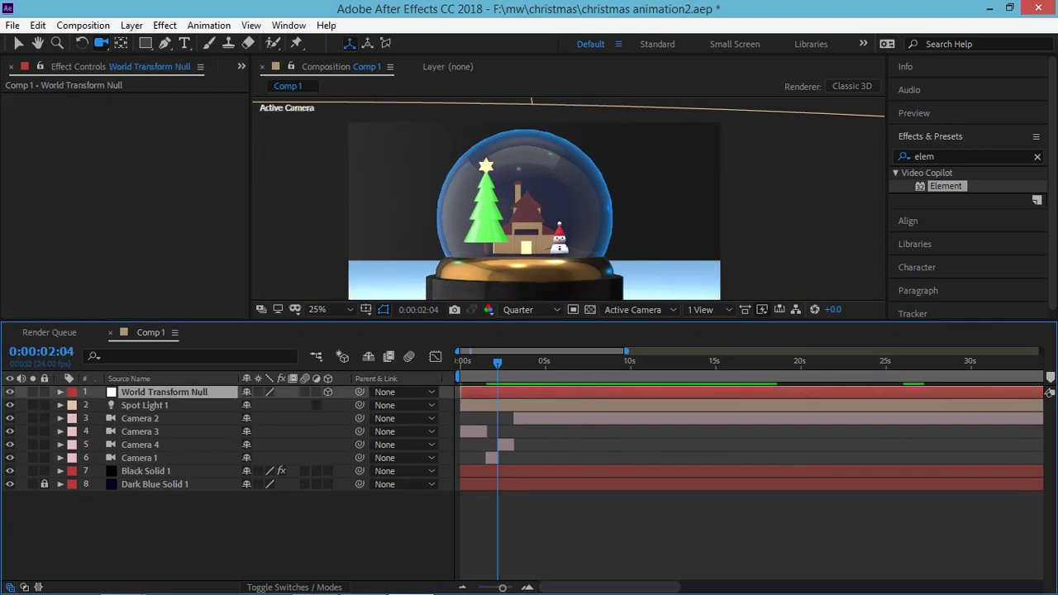
pyautogui.click(146, 471)
pyautogui.scroll(-1, 124, 206)
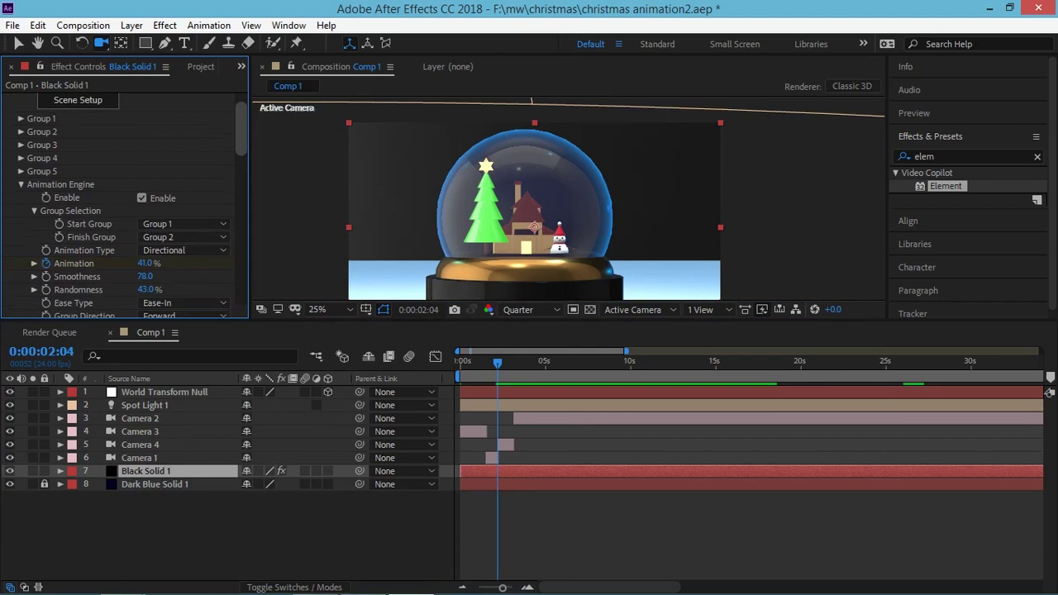
pyautogui.click(21, 184)
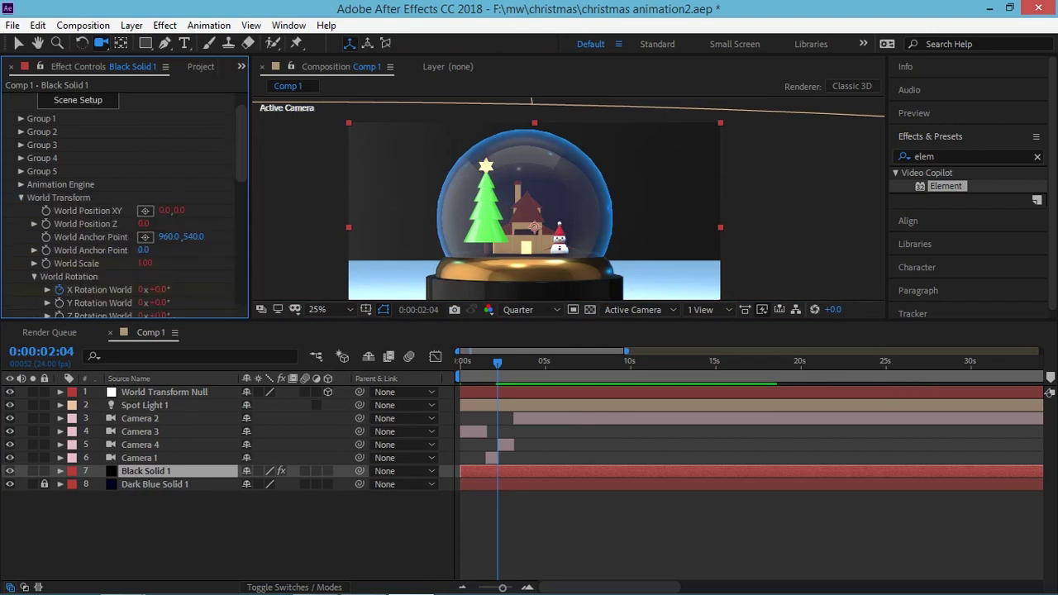
pyautogui.click(21, 198)
pyautogui.click(21, 224)
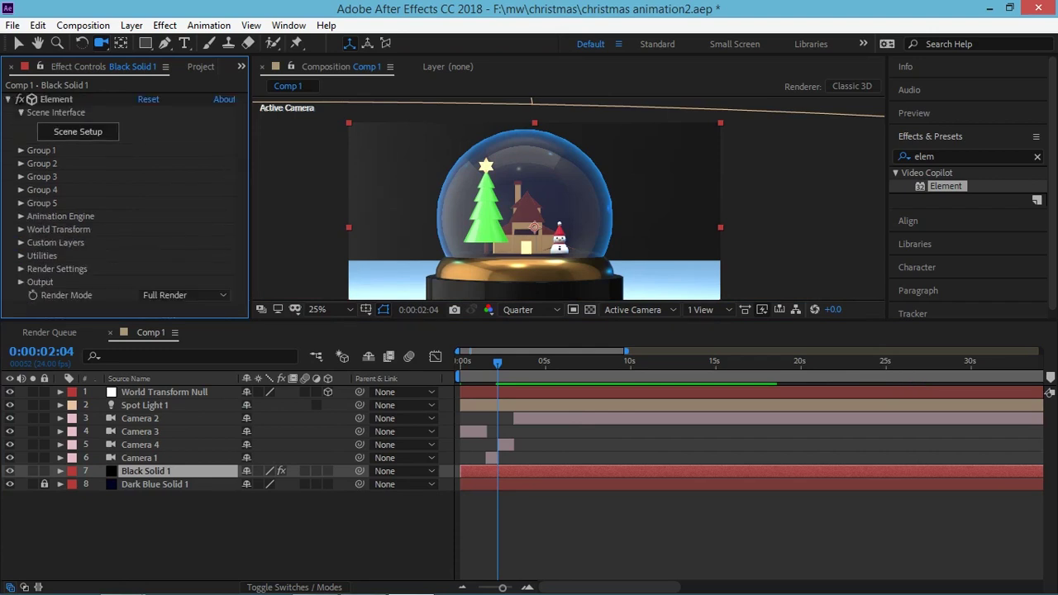
pyautogui.click(21, 150)
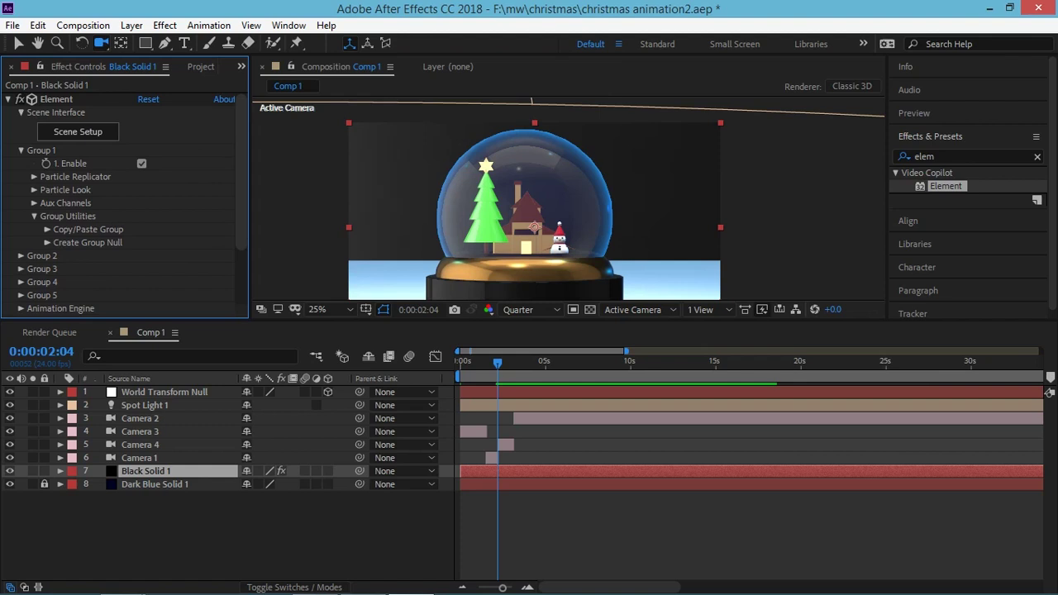
pyautogui.scroll(-2, 124, 206)
pyautogui.scroll(-3, 124, 206)
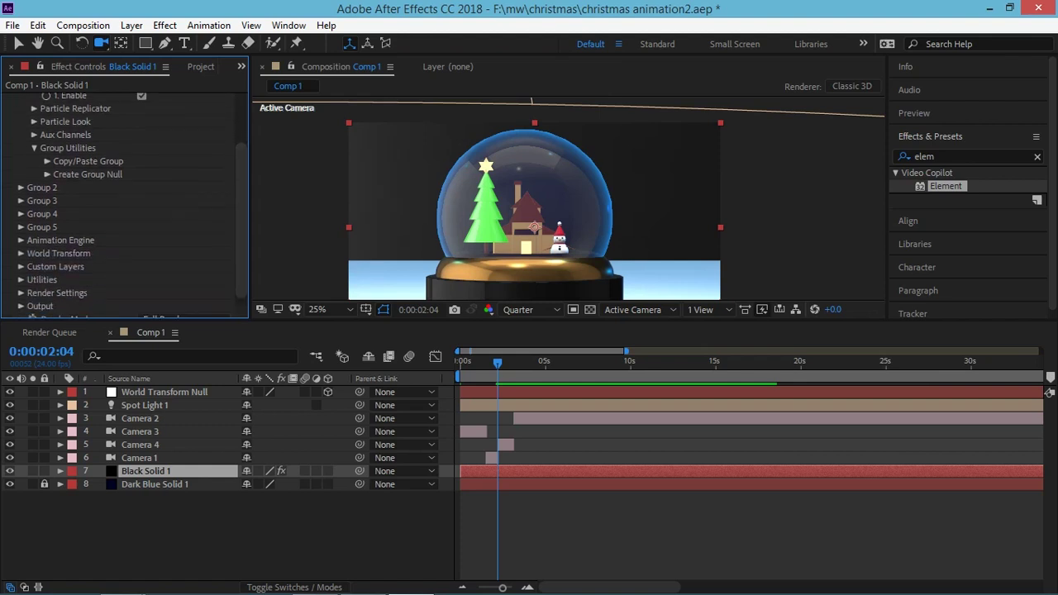
pyautogui.click(21, 226)
pyautogui.scroll(-3, 124, 207)
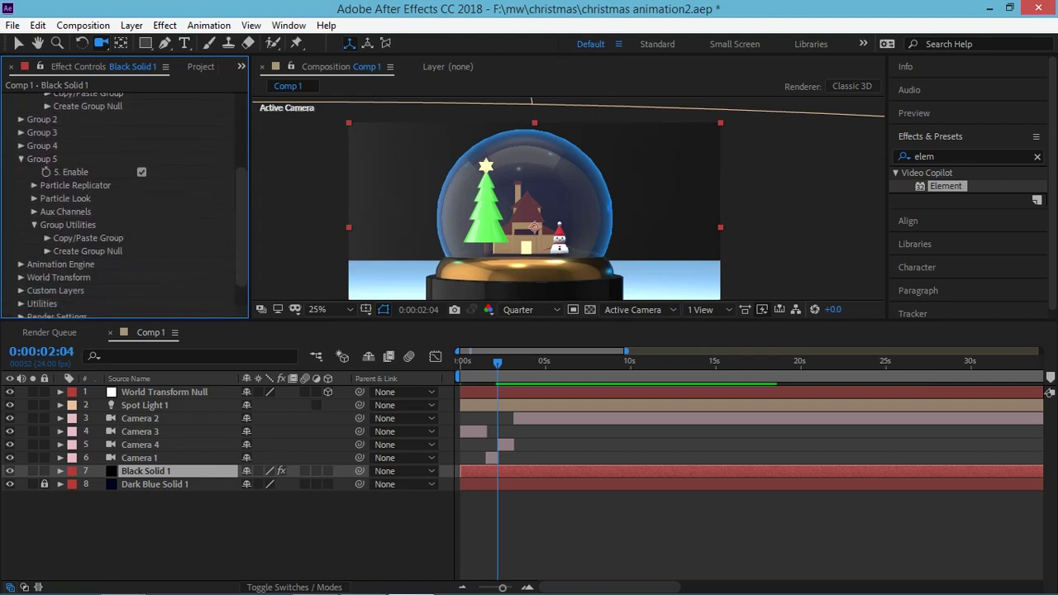
pyautogui.click(33, 211)
pyautogui.scroll(-2, 124, 207)
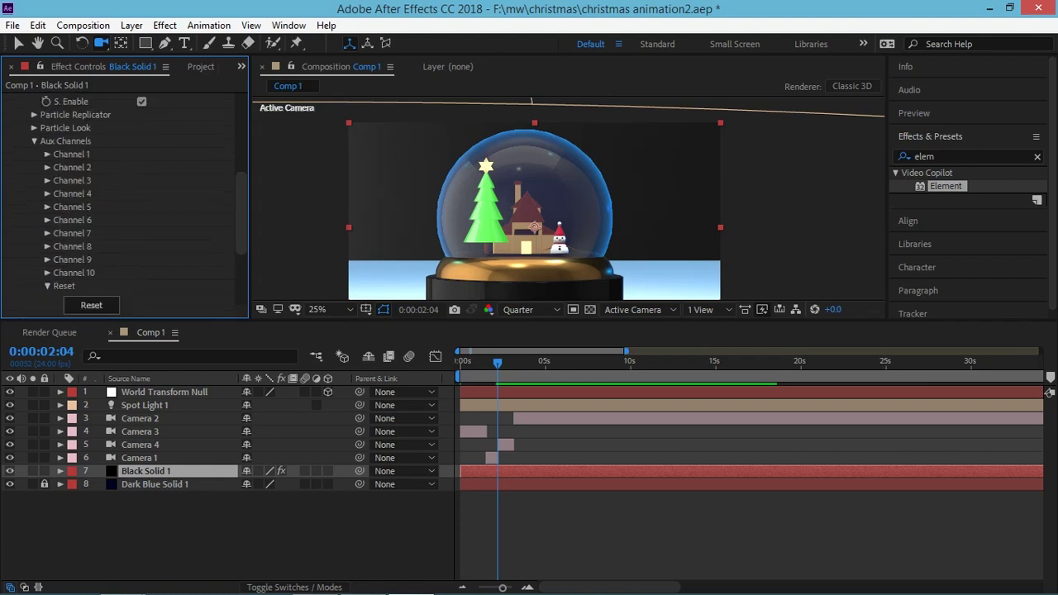
pyautogui.click(47, 154)
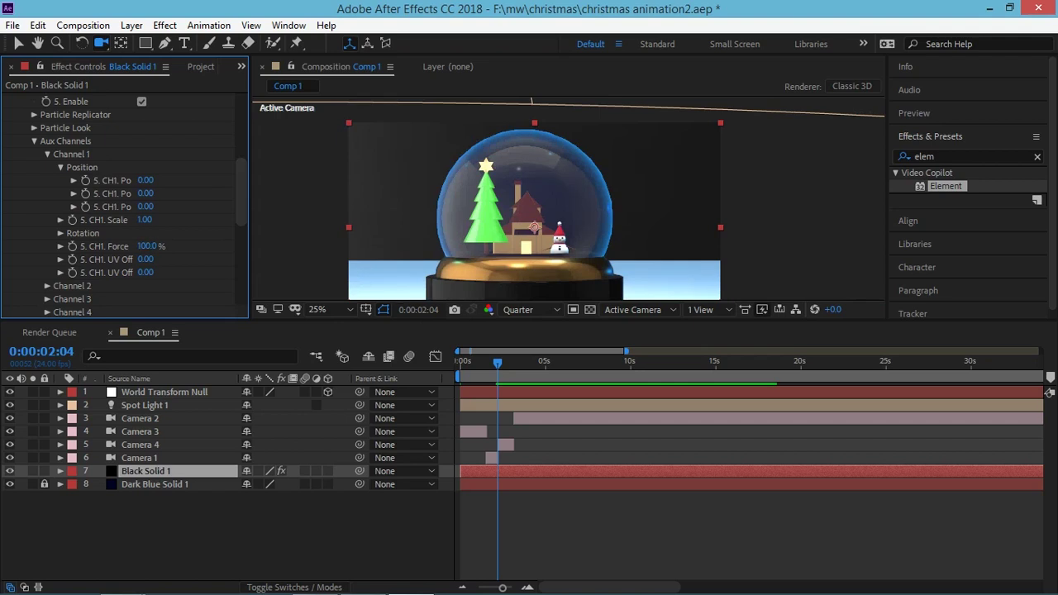
pyautogui.click(60, 233)
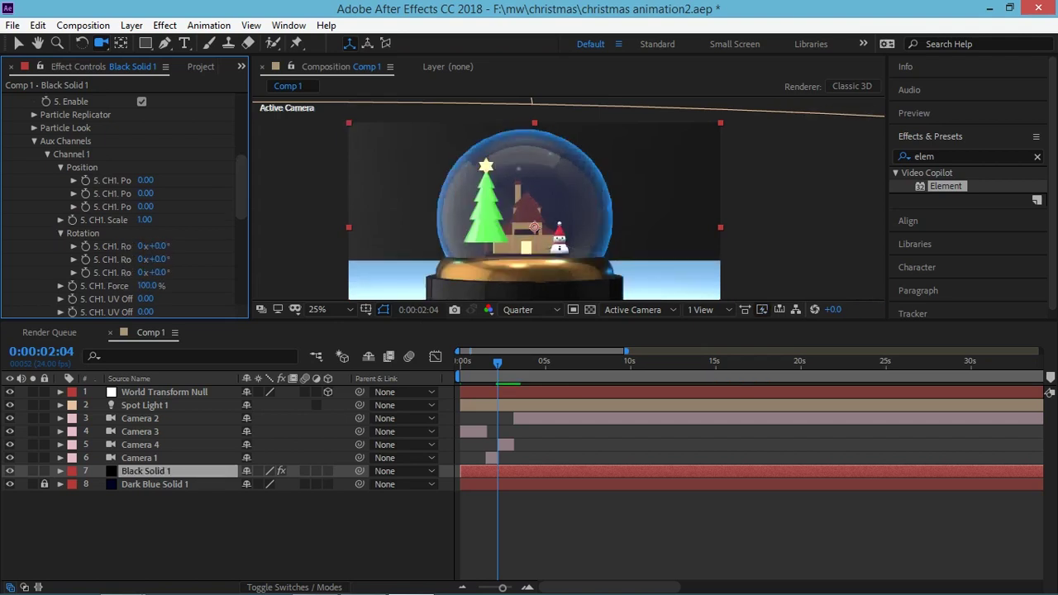
pyautogui.click(34, 141)
pyautogui.click(34, 192)
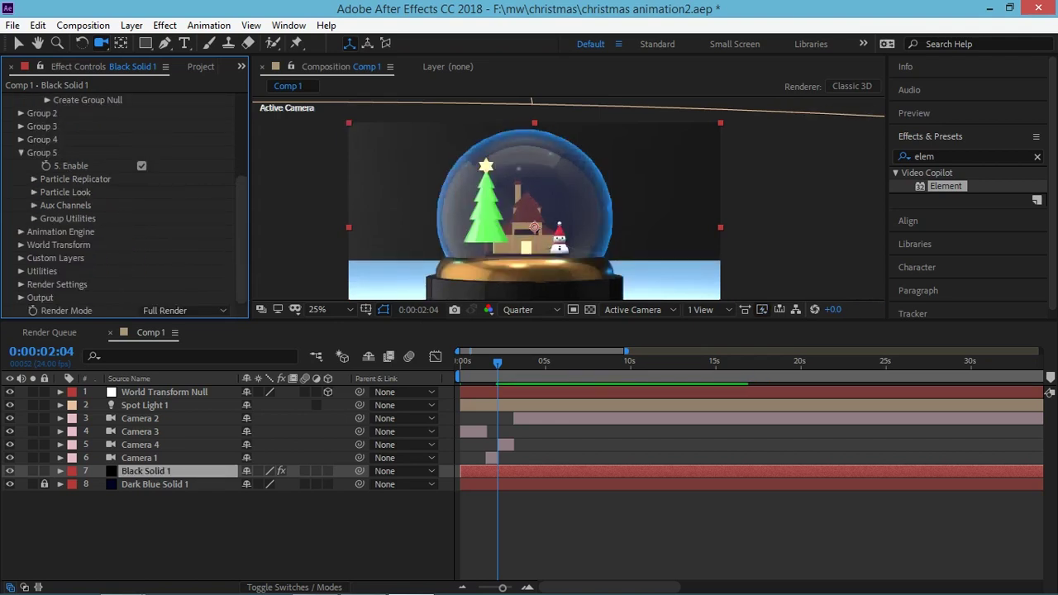
pyautogui.click(21, 152)
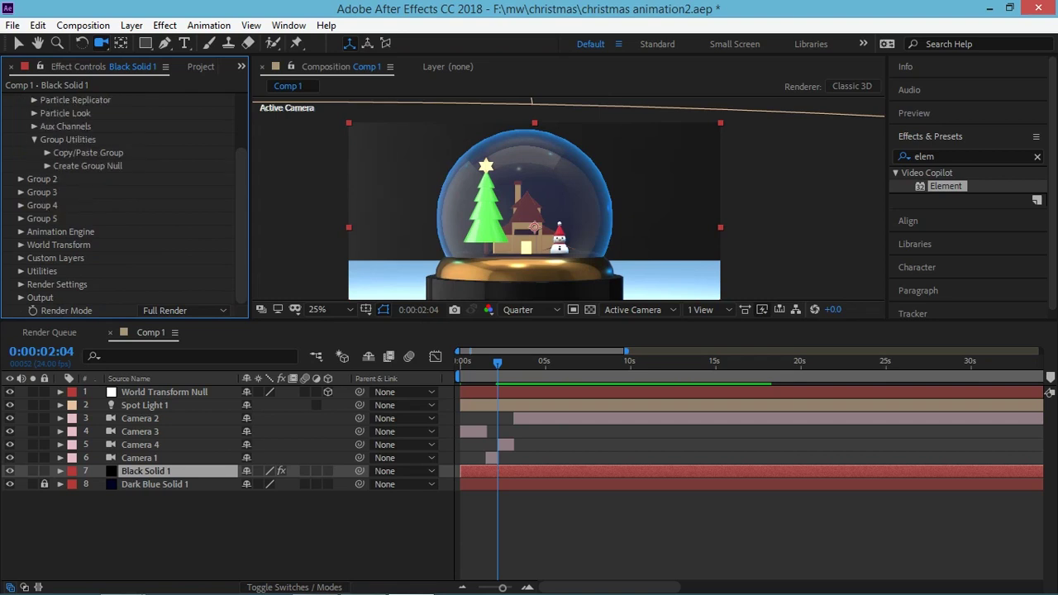
pyautogui.scroll(3, 124, 207)
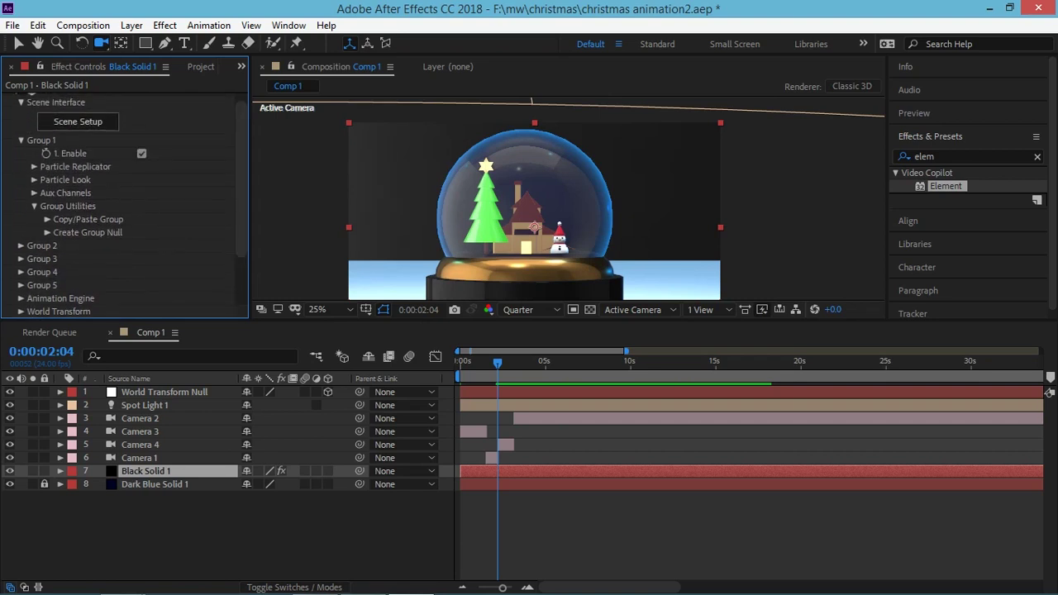
pyautogui.click(34, 206)
pyautogui.click(34, 180)
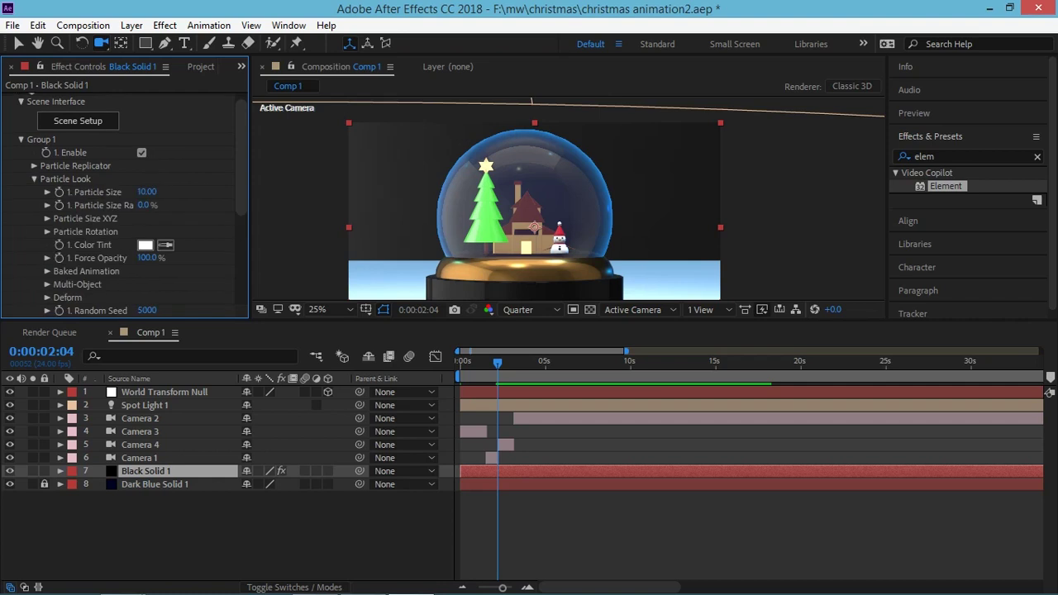
pyautogui.click(34, 179)
pyautogui.click(21, 139)
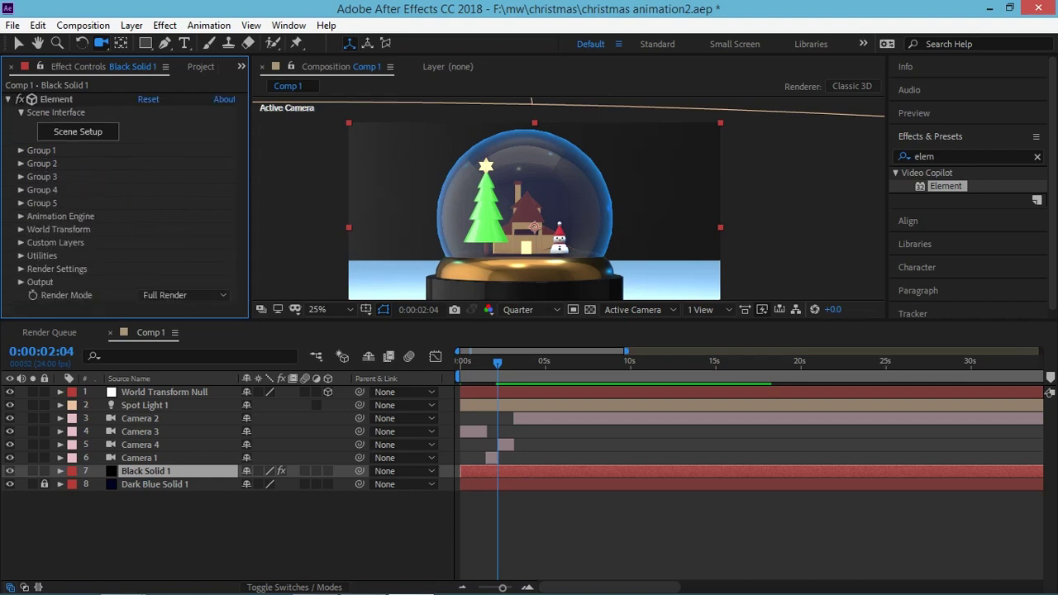
pyautogui.click(20, 229)
pyautogui.scroll(-3, 124, 206)
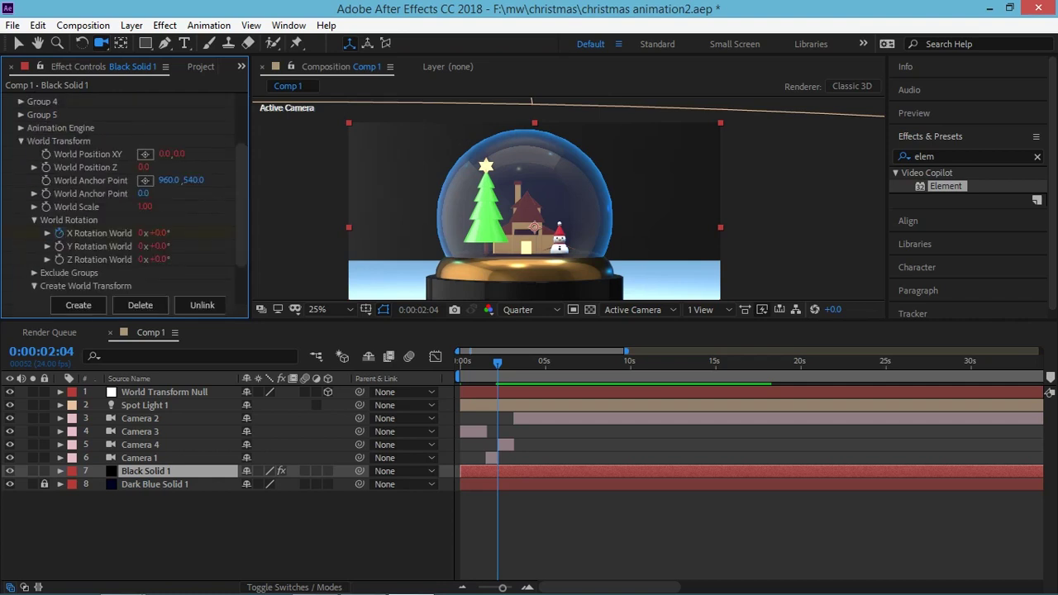
pyautogui.press('Return')
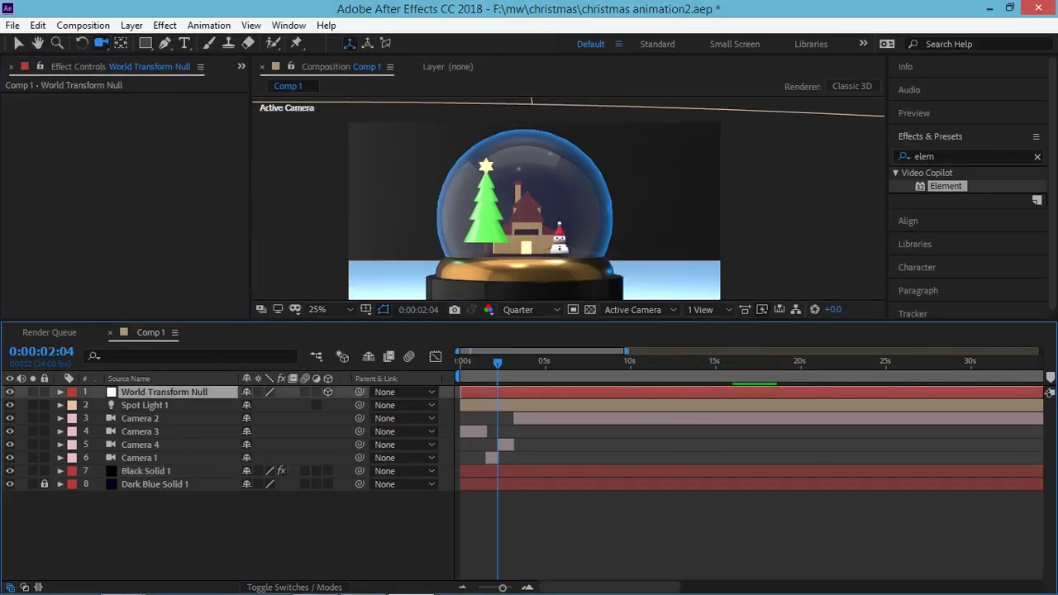
# Show the World Transform Null's Transform properties and scrub back to the animation's start.
pyautogui.hotkey('ctrl', '`')
pyautogui.click(74, 406)
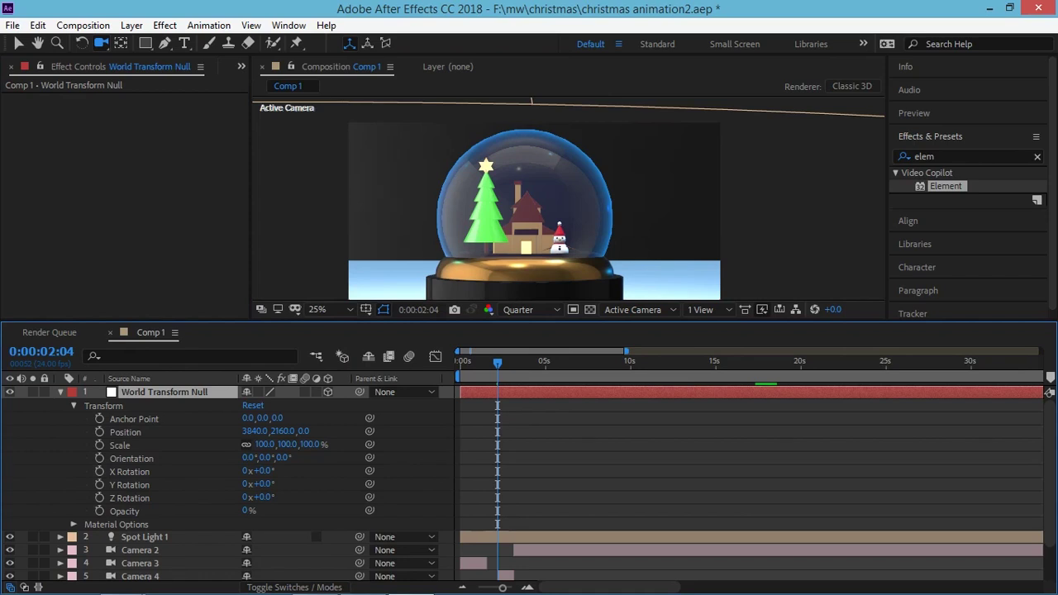
pyautogui.moveTo(497, 361); pyautogui.dragTo(465, 369)
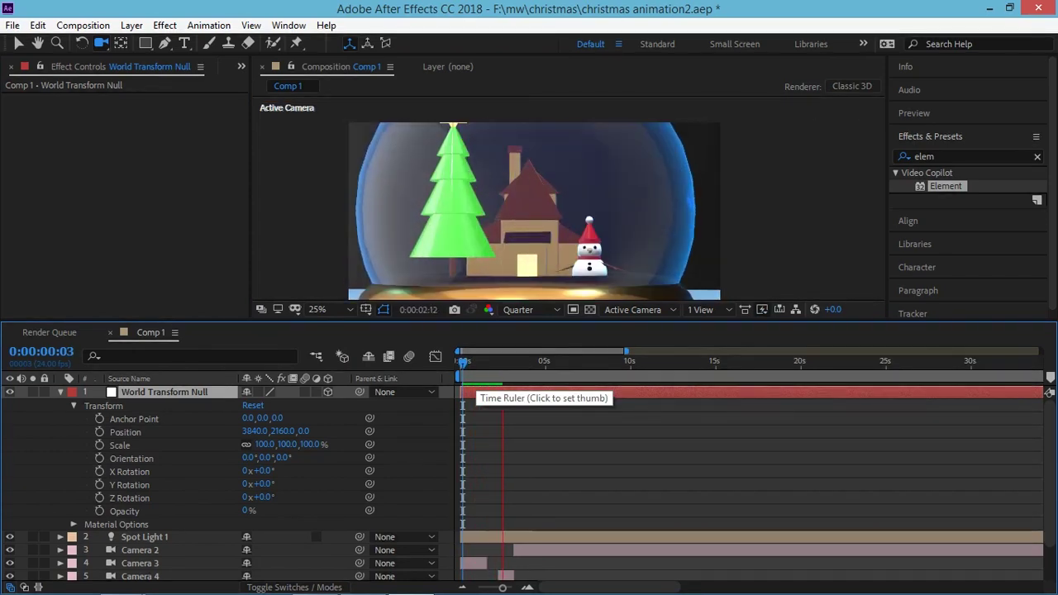
pyautogui.press('space')
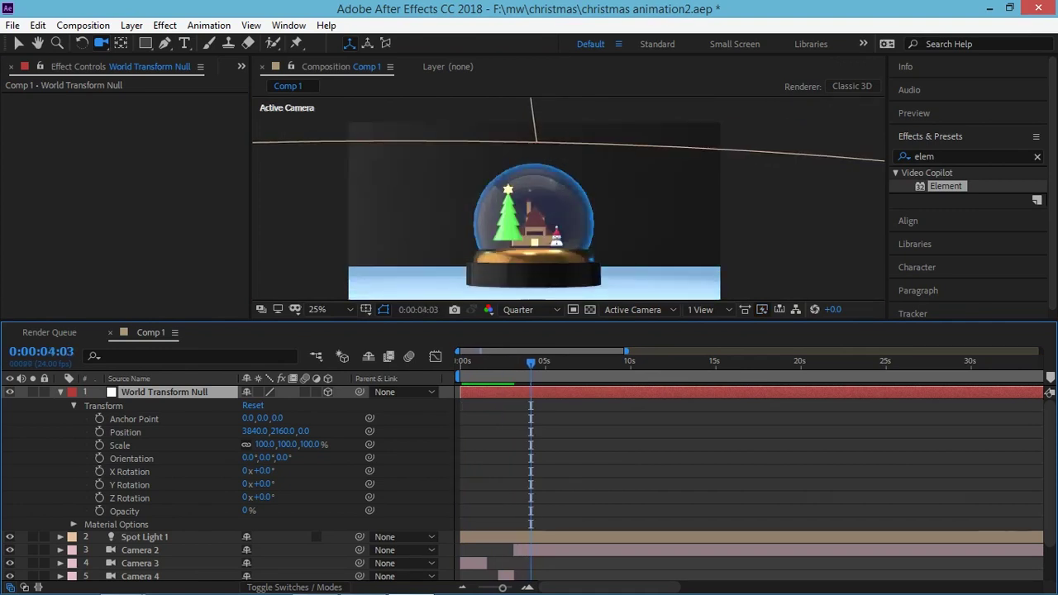
# Keep Group 5's replicator Position XY at 960, 540 in Black Solid 1's Element effect.
pyautogui.scroll(-2, 529, 483)
pyautogui.click(146, 560)
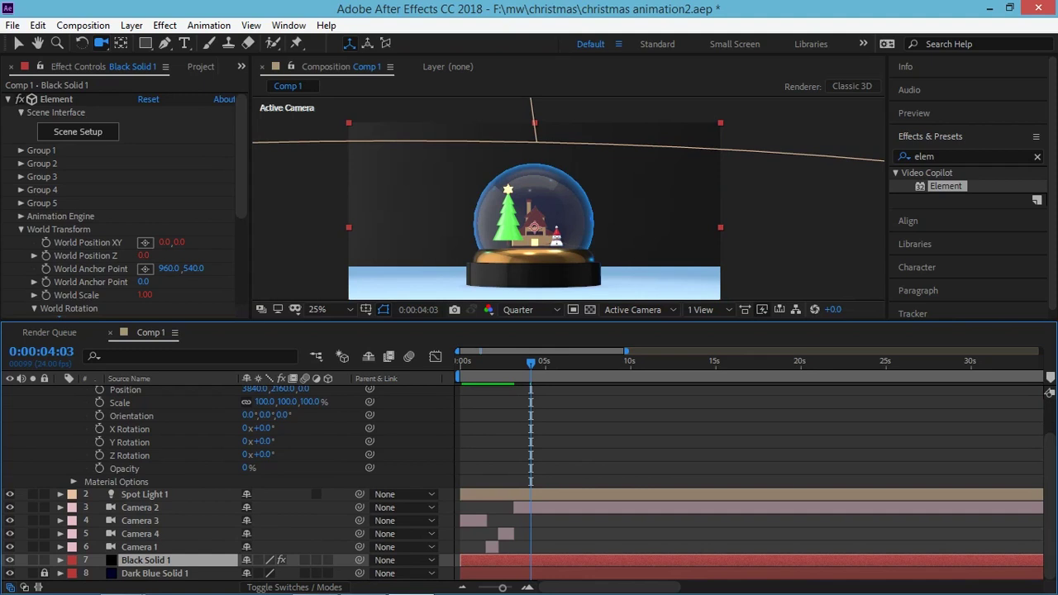
pyautogui.click(20, 203)
pyautogui.scroll(-1, 124, 207)
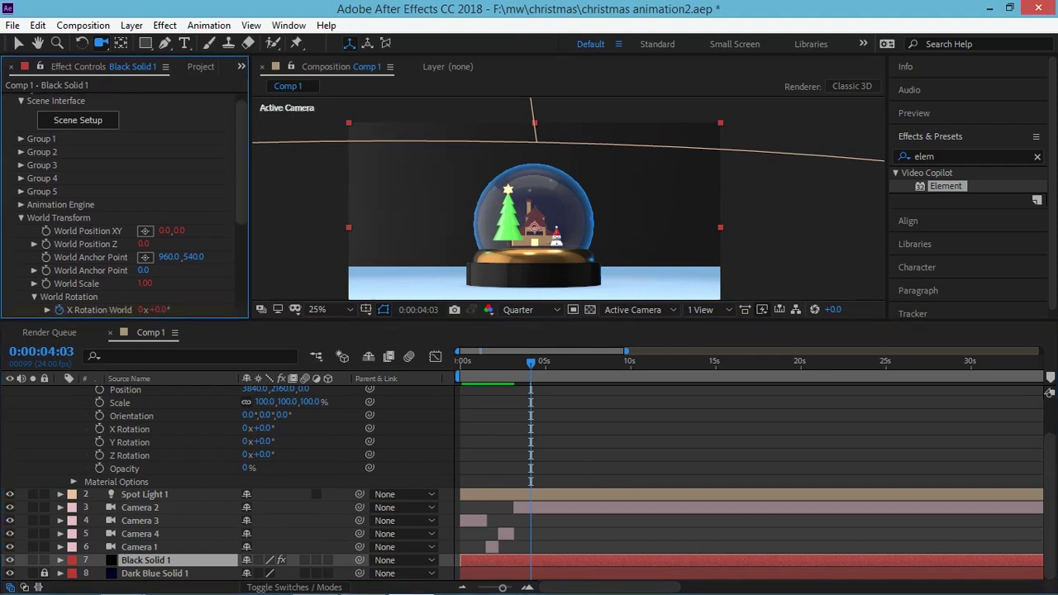
pyautogui.click(34, 218)
pyautogui.scroll(-1, 124, 215)
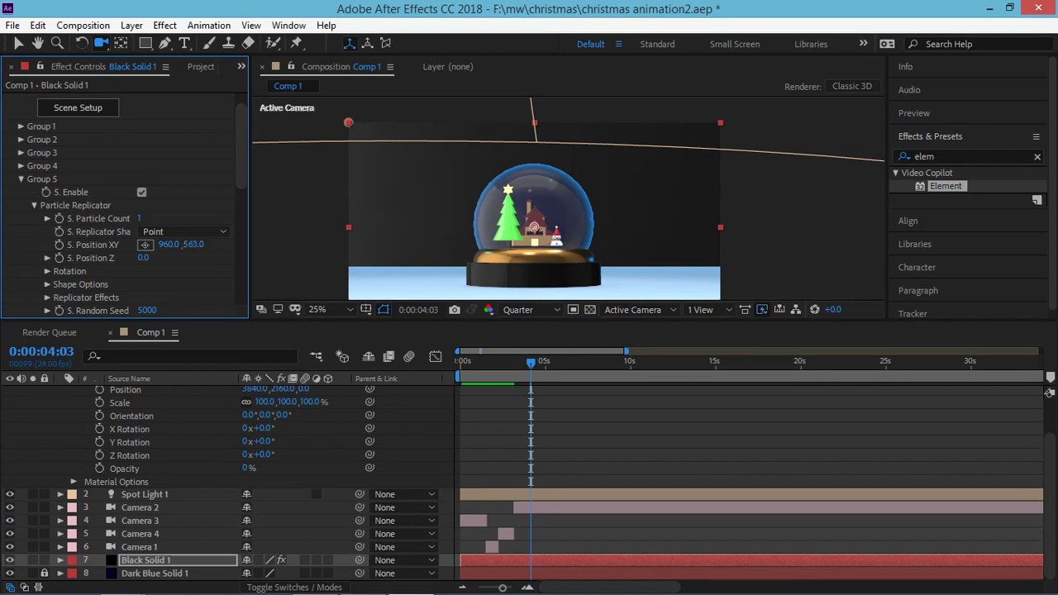
pyautogui.click(169, 244)
pyautogui.write('540')
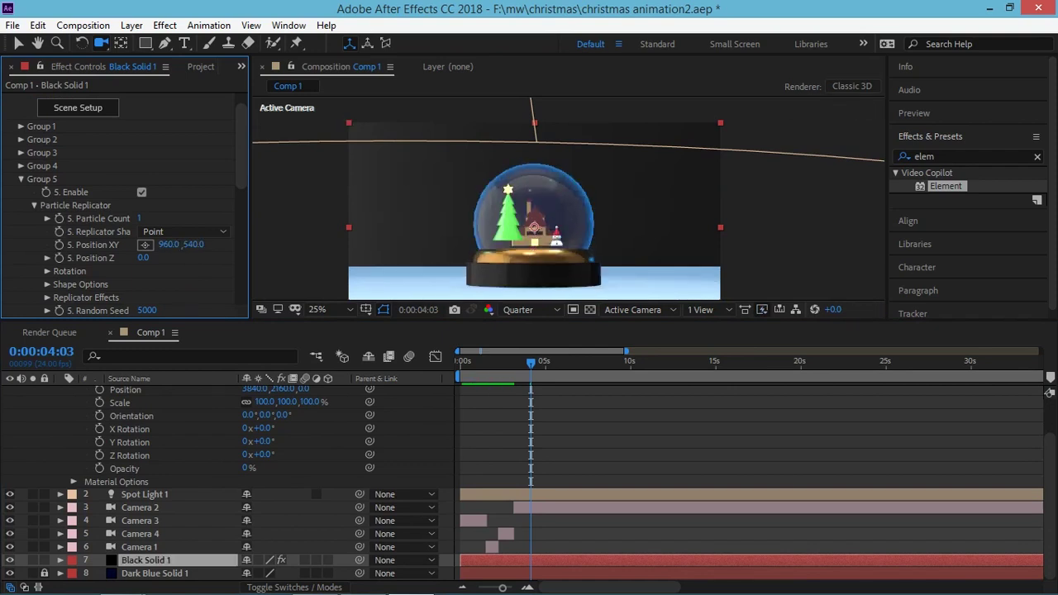
pyautogui.press('Return')
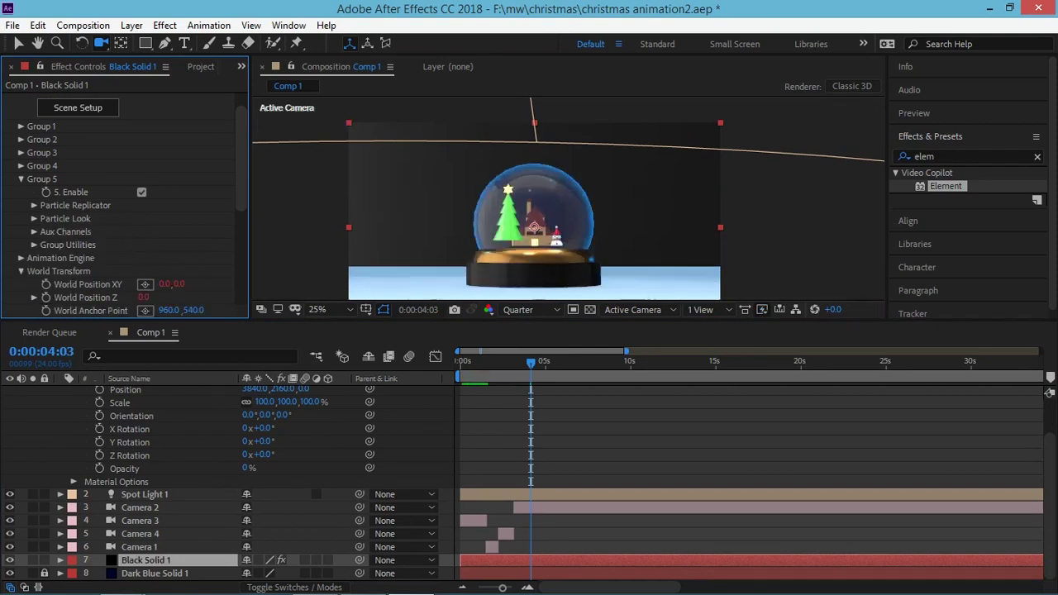
pyautogui.scroll(-2, 124, 207)
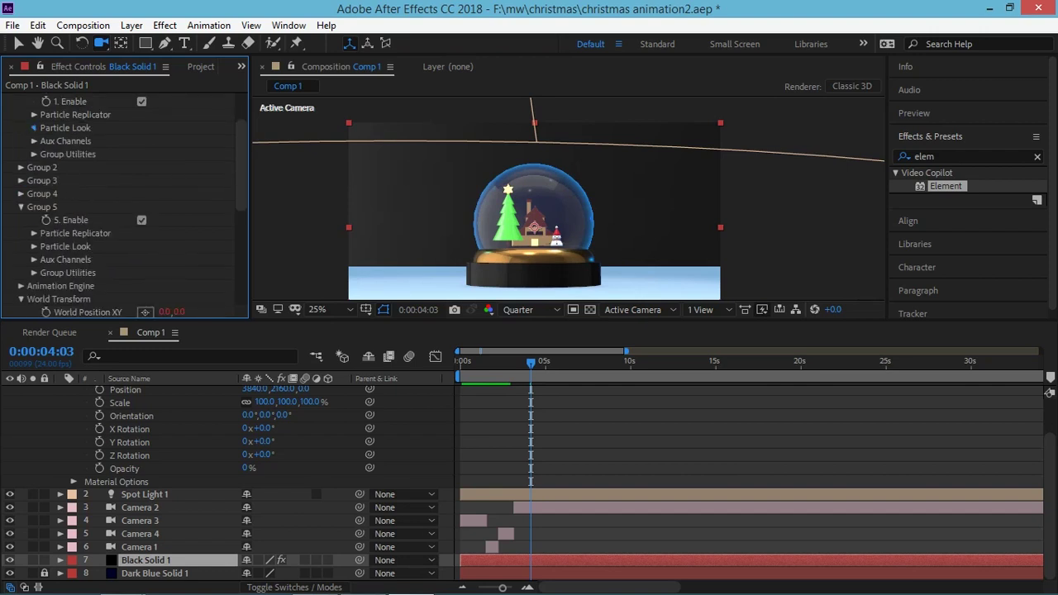
pyautogui.click(34, 127)
pyautogui.click(34, 114)
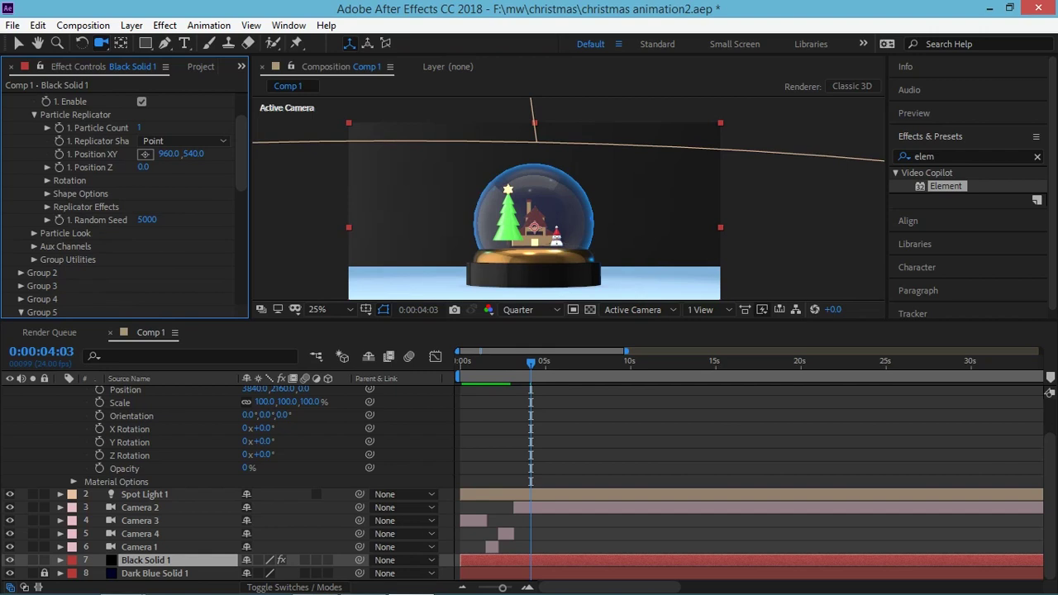
pyautogui.moveTo(144, 167); pyautogui.dragTo(49, 167)
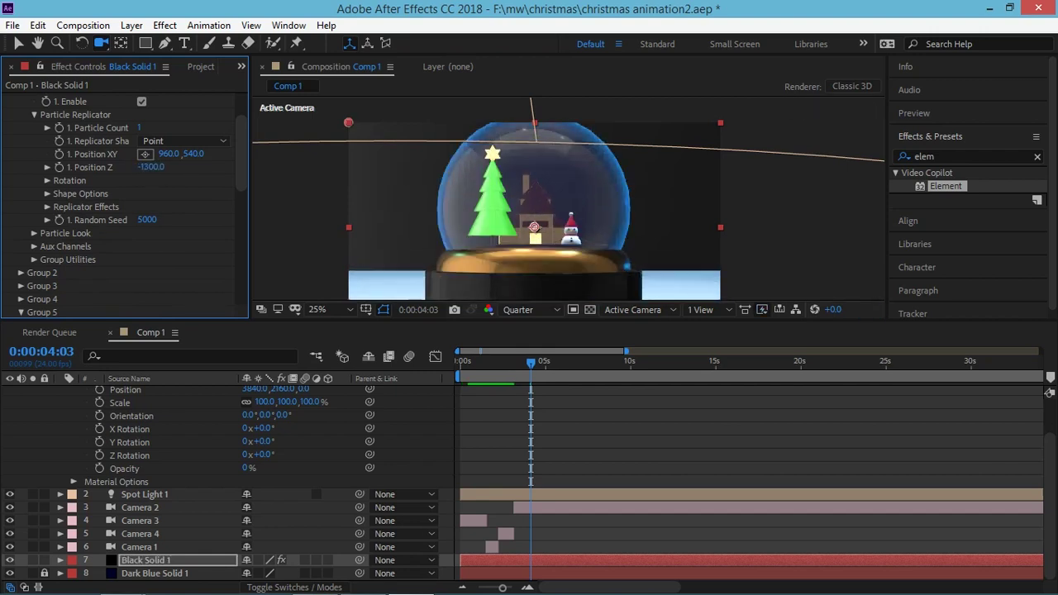
pyautogui.hotkey('ctrl', 'z')
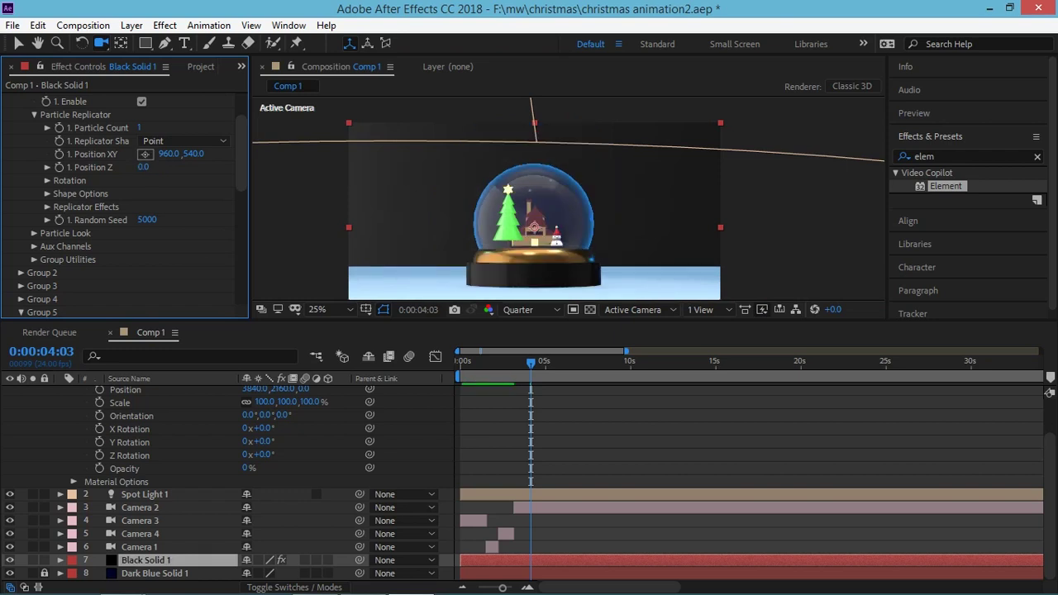
pyautogui.click(47, 180)
pyautogui.moveTo(158, 207); pyautogui.dragTo(215, 207)
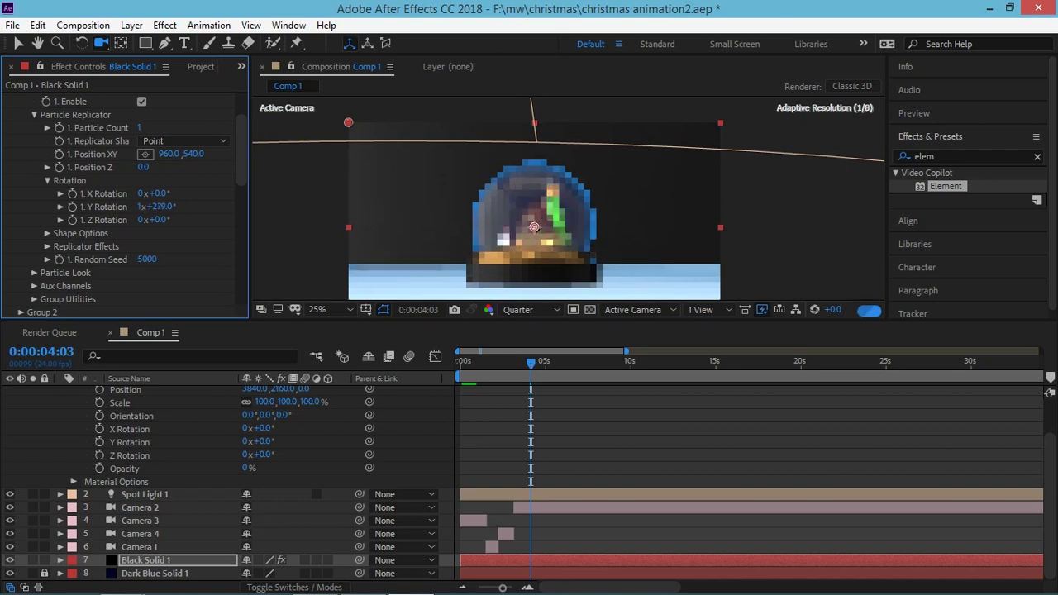
pyautogui.hotkey('ctrl', 'z')
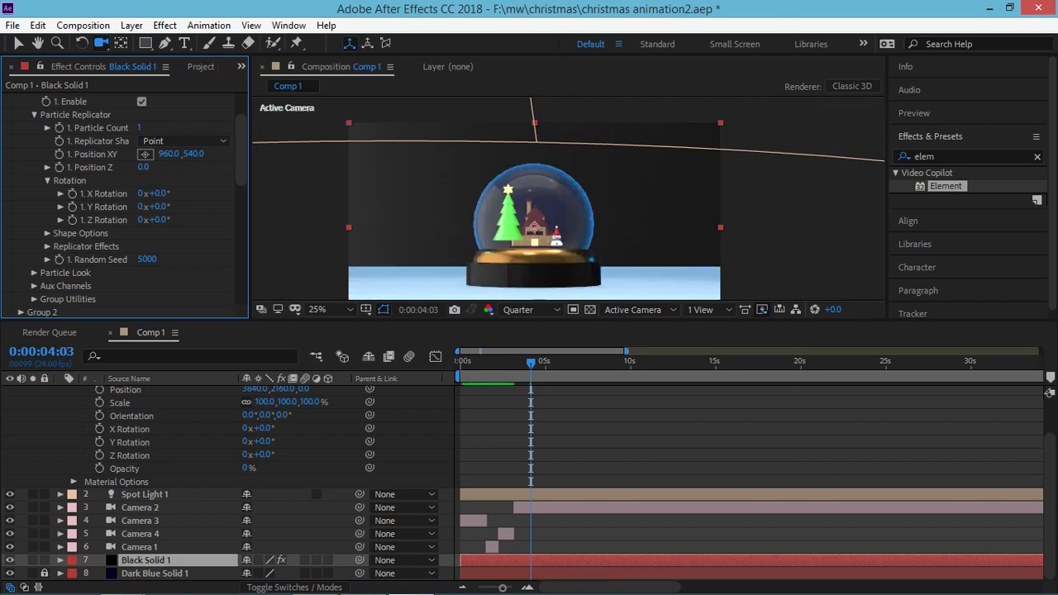
pyautogui.moveTo(157, 207); pyautogui.dragTo(191, 207)
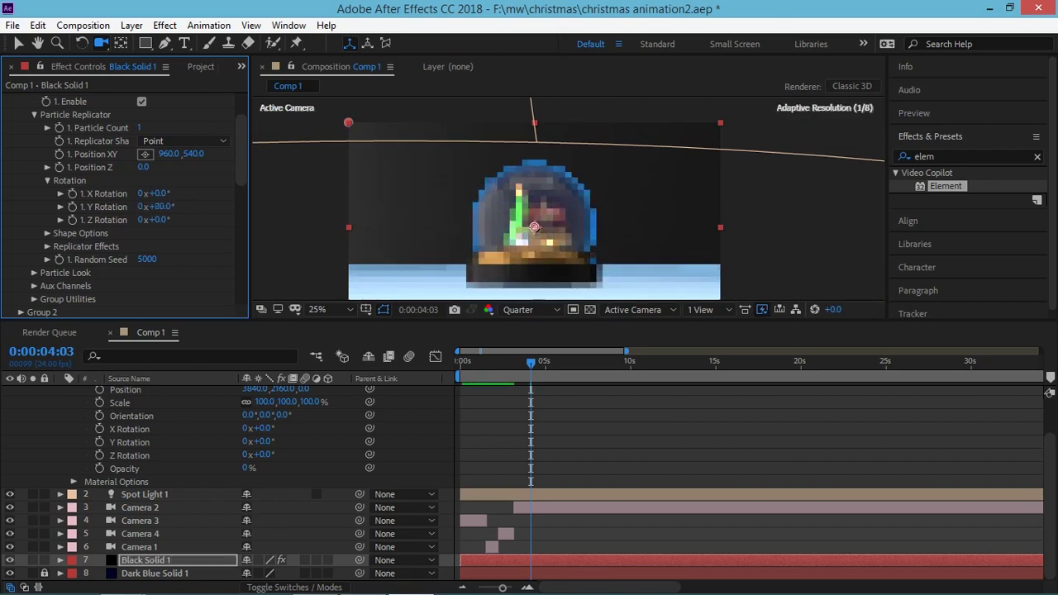
pyautogui.hotkey('ctrl', 'z')
pyautogui.scroll(1, 124, 207)
pyautogui.scroll(1, 132, 207)
pyautogui.click(34, 169)
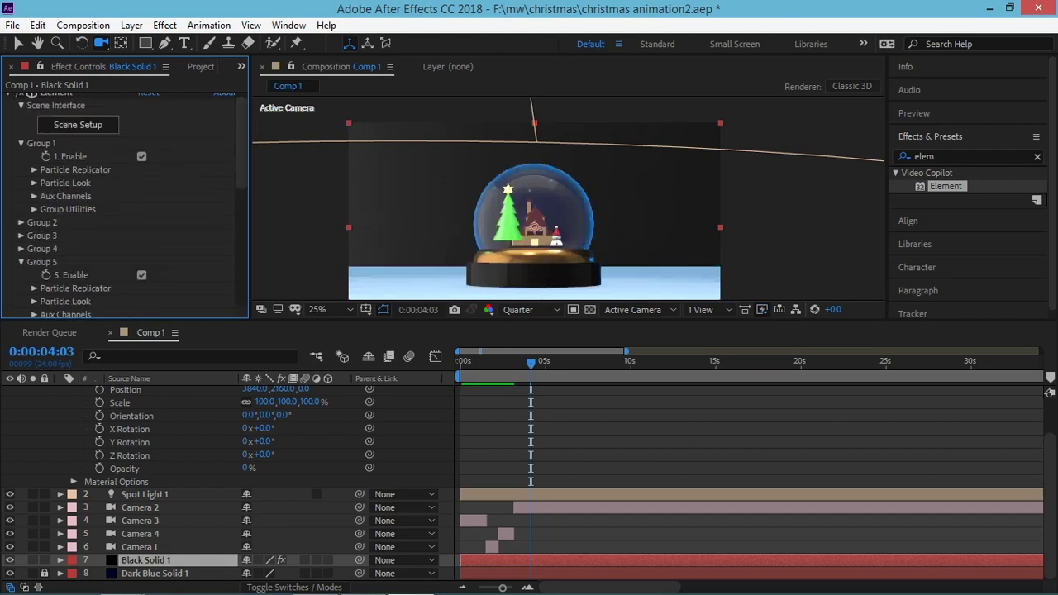
pyautogui.click(21, 143)
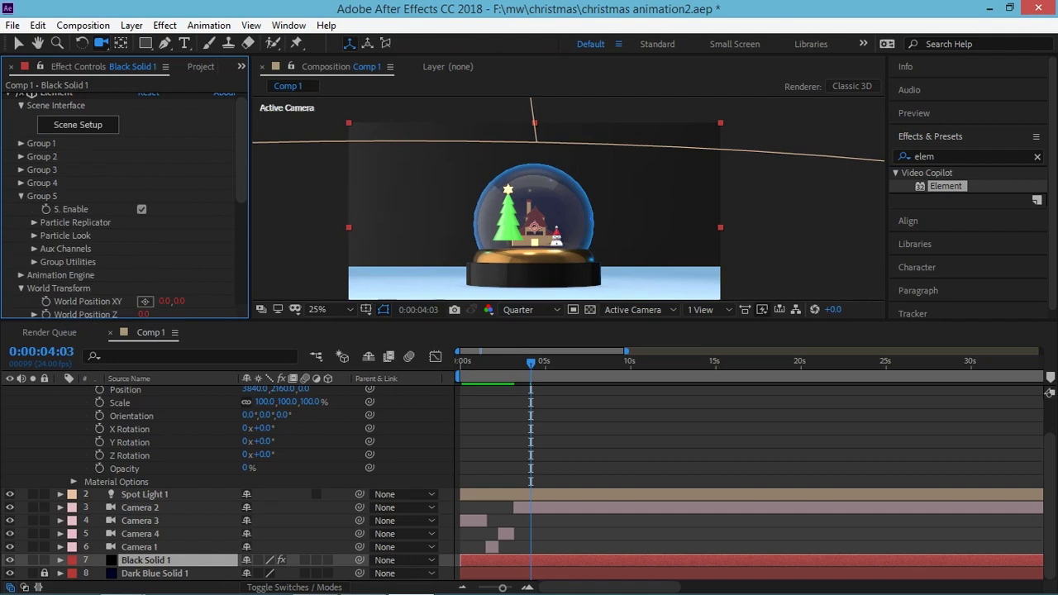
pyautogui.click(20, 156)
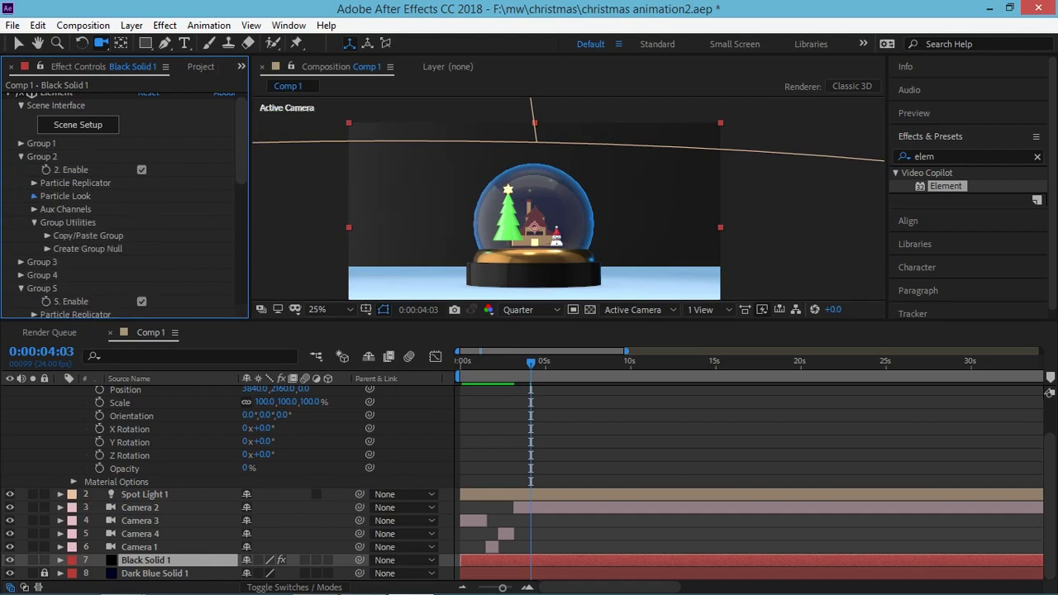
pyautogui.click(34, 196)
pyautogui.click(34, 179)
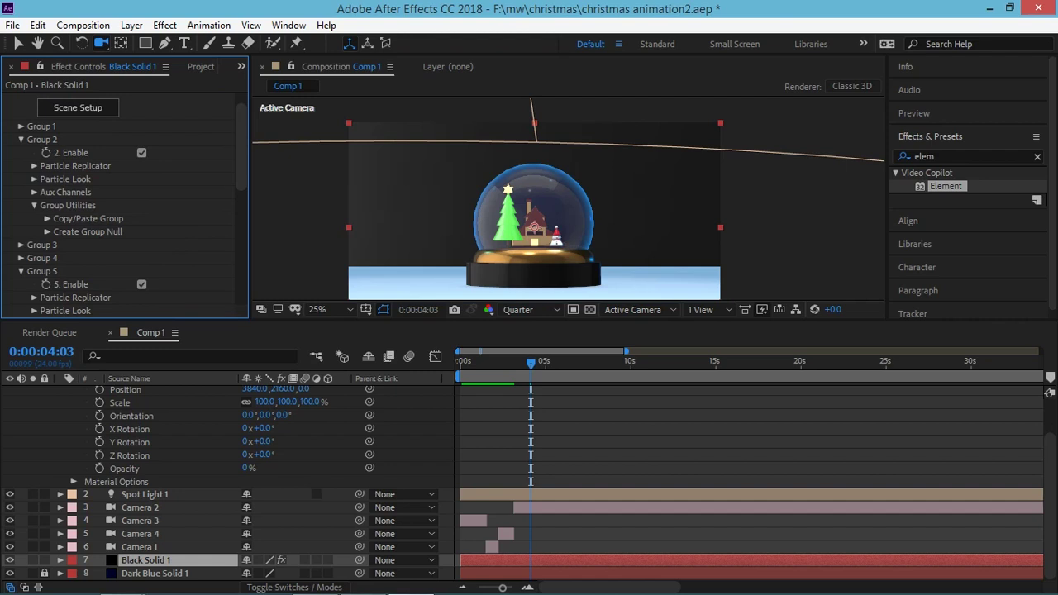
pyautogui.click(34, 179)
pyautogui.click(47, 232)
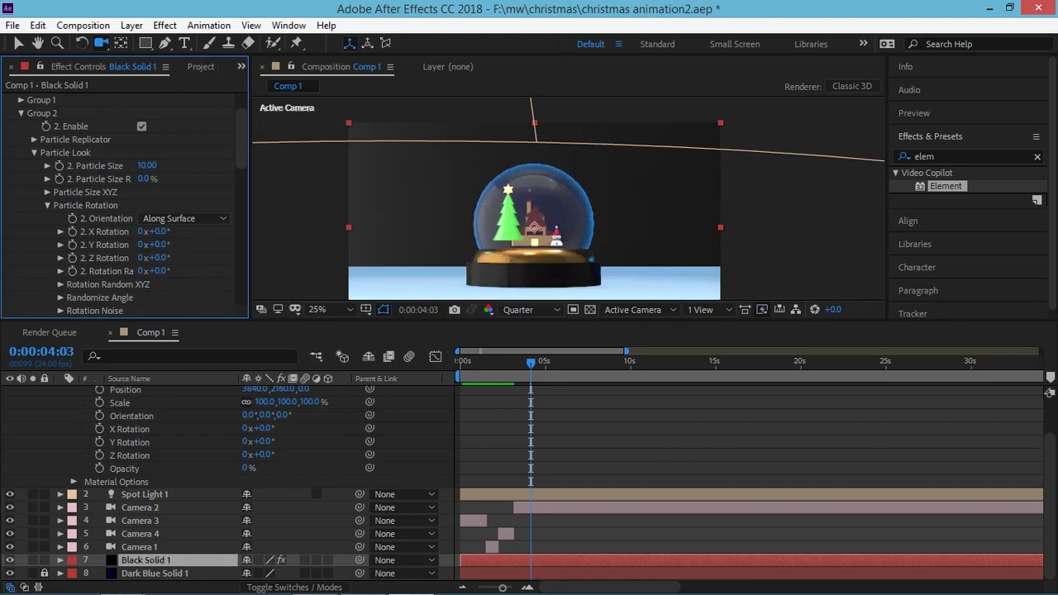
pyautogui.scroll(-3, 124, 207)
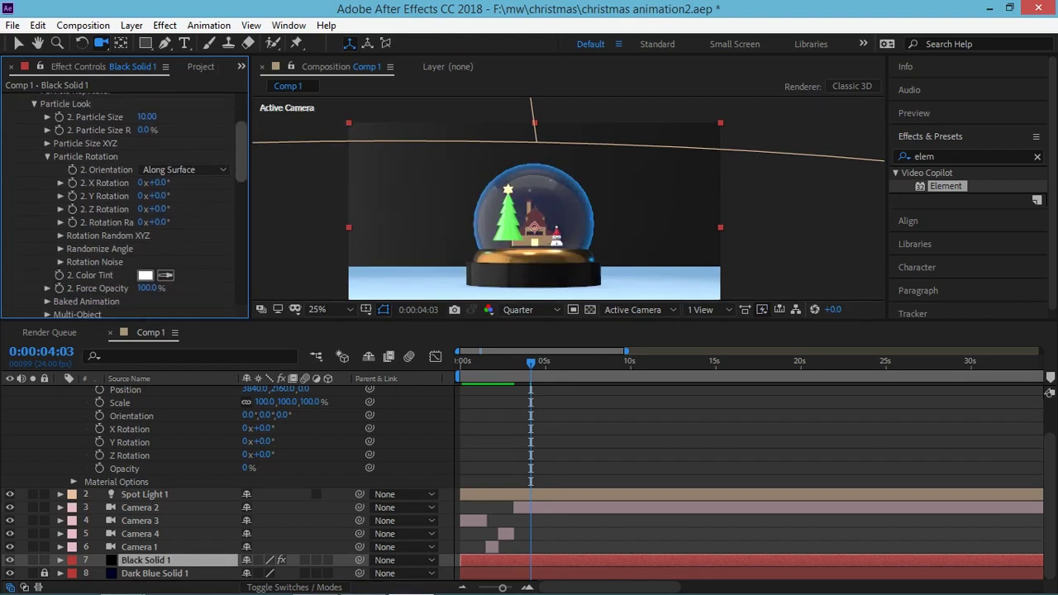
pyautogui.click(182, 170)
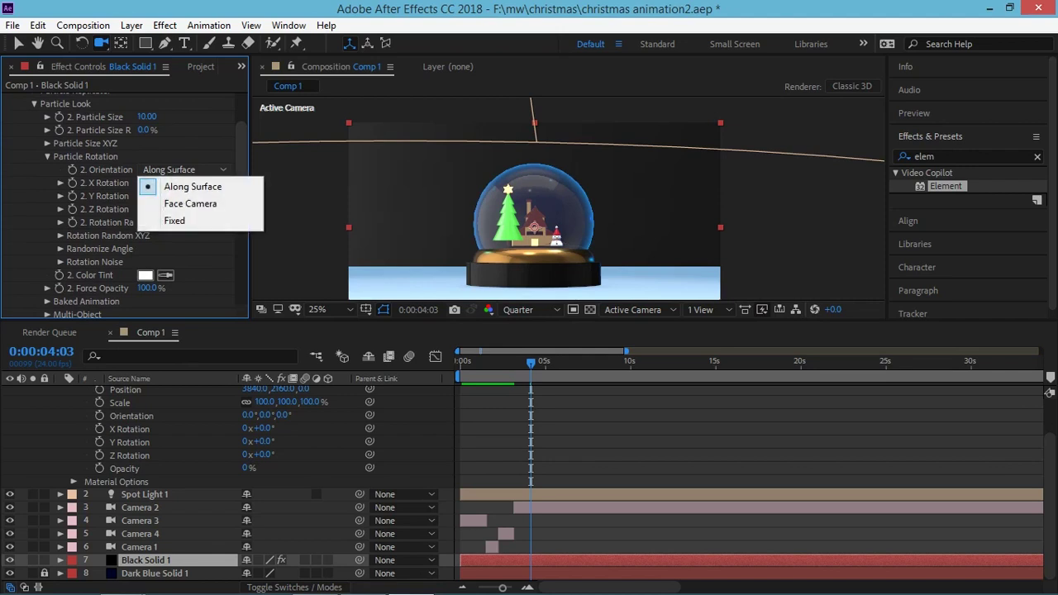
pyautogui.scroll(6, 124, 206)
pyautogui.click(47, 255)
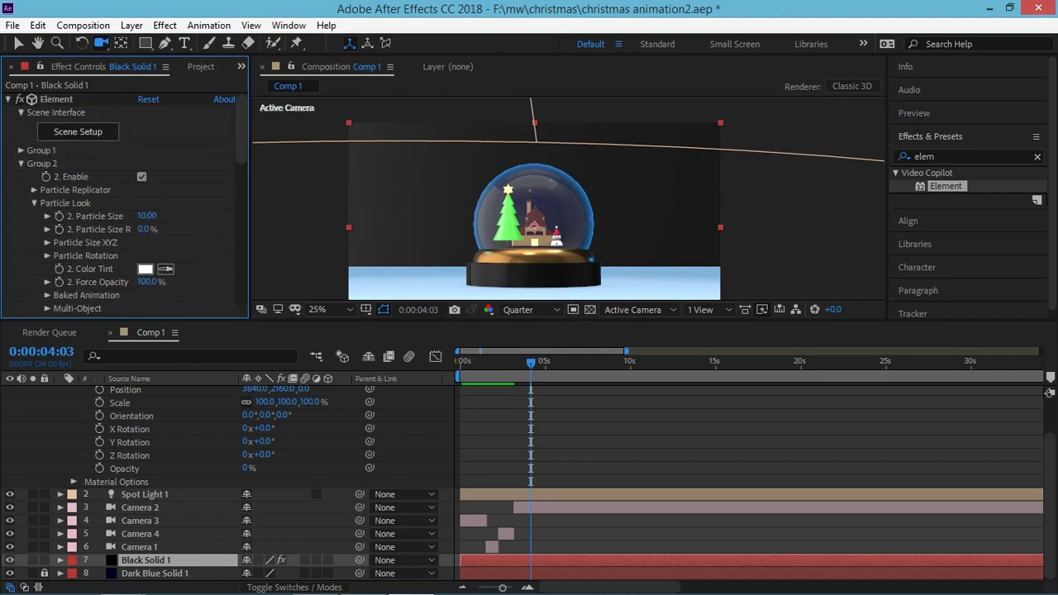
pyautogui.click(20, 163)
pyautogui.click(20, 229)
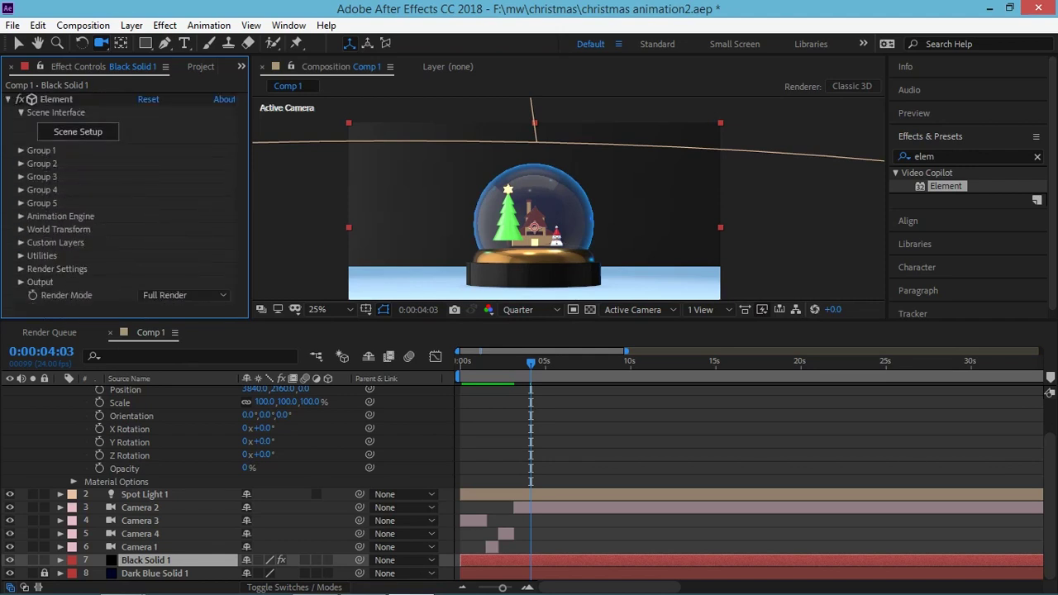
pyautogui.click(129, 443)
pyautogui.hotkey('alt', 'shift', '=')
pyautogui.write('time*')
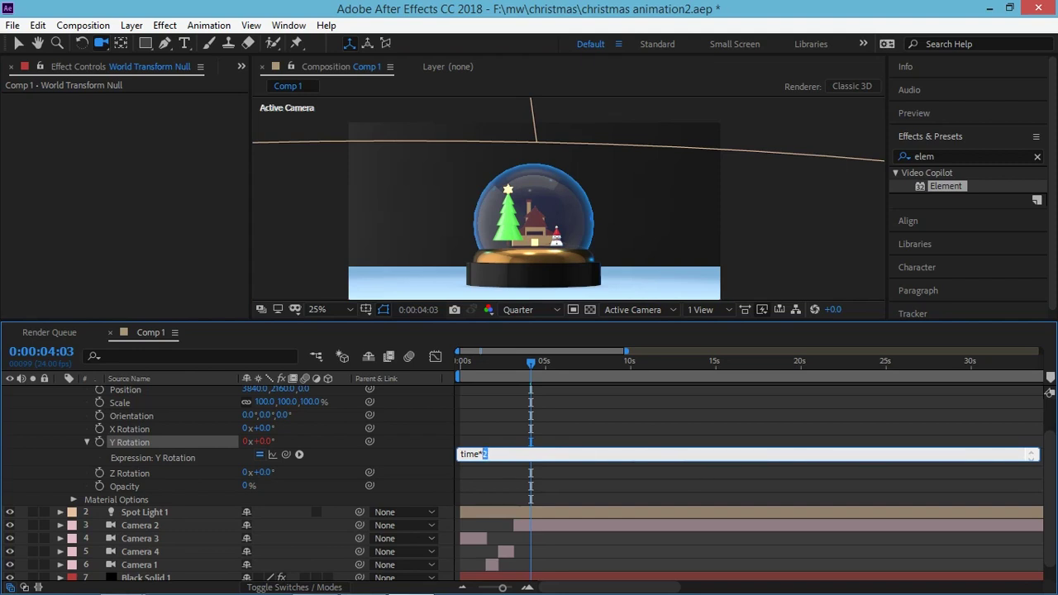
pyautogui.click(298, 454)
pyautogui.moveTo(356, 375)
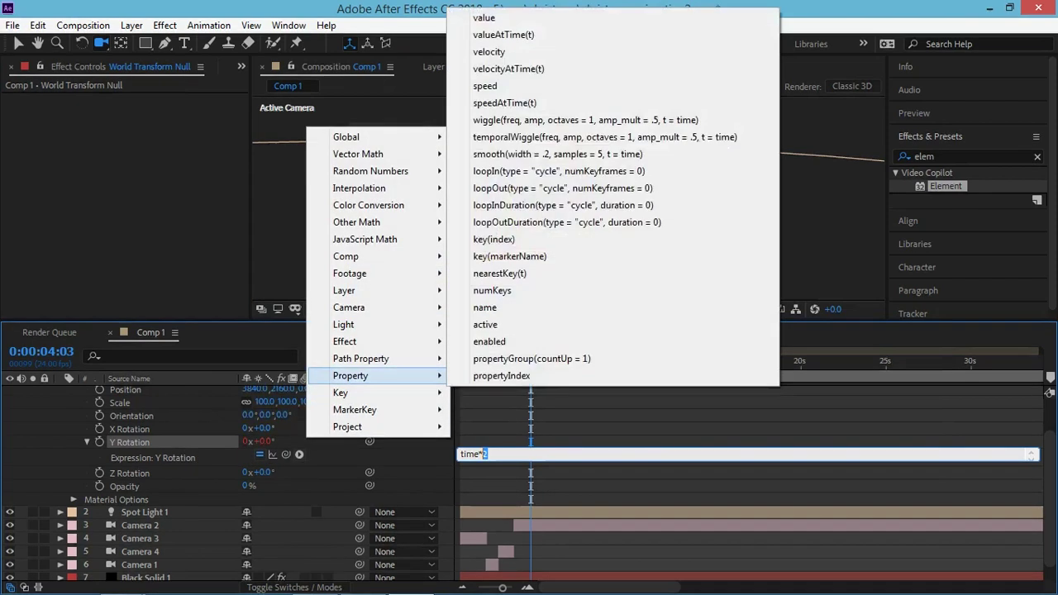
pyautogui.moveTo(364, 154)
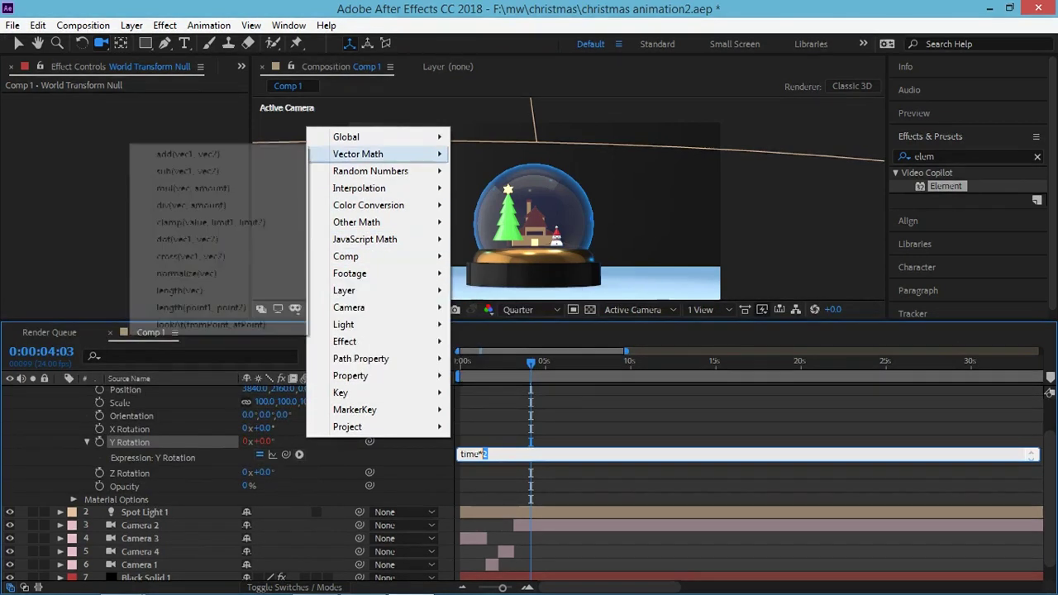
pyautogui.moveTo(348, 136)
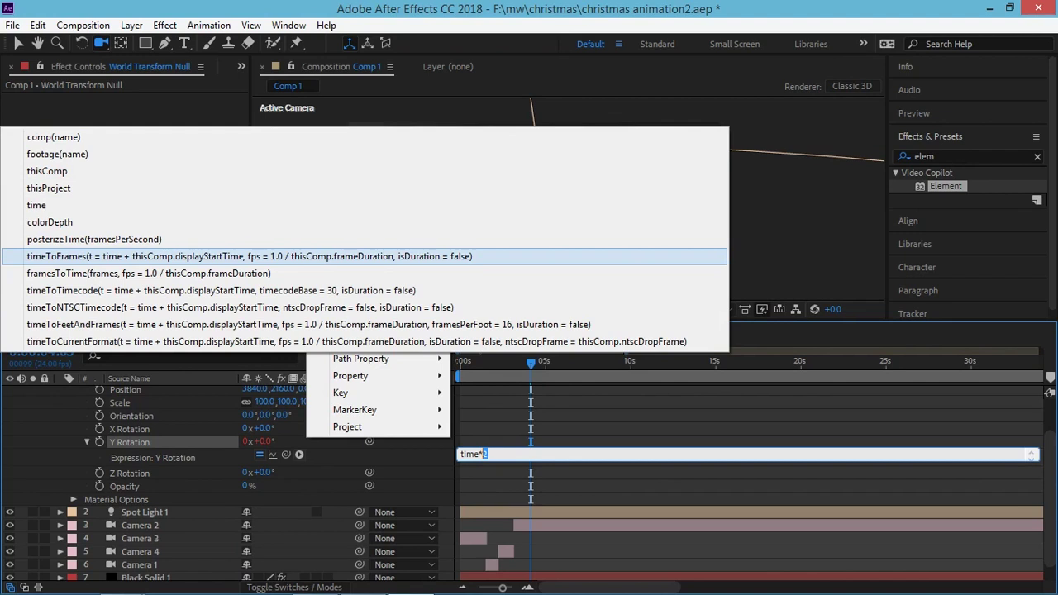
pyautogui.click(347, 256)
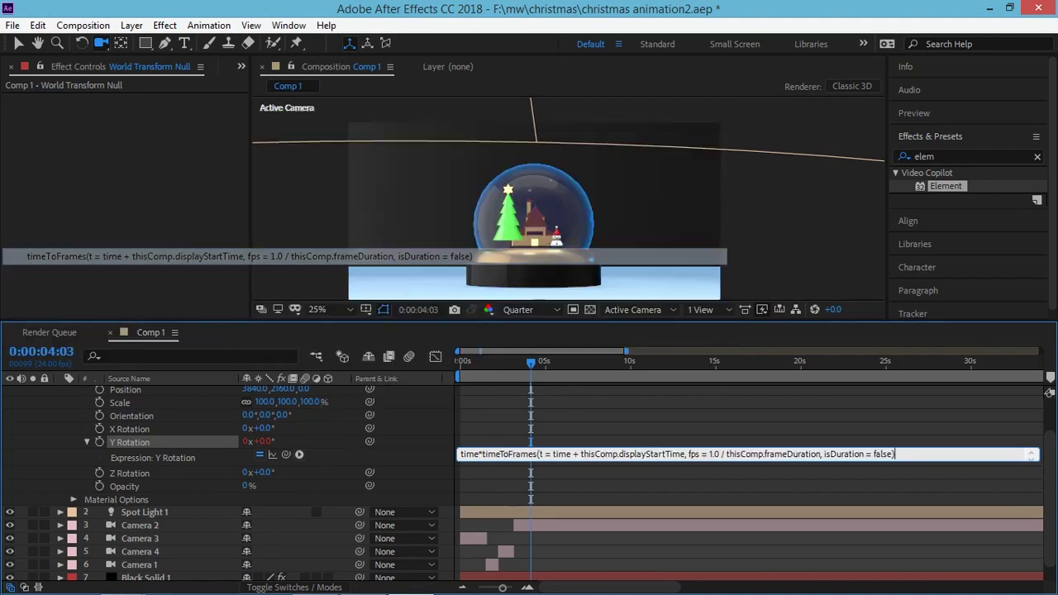
pyautogui.moveTo(347, 136)
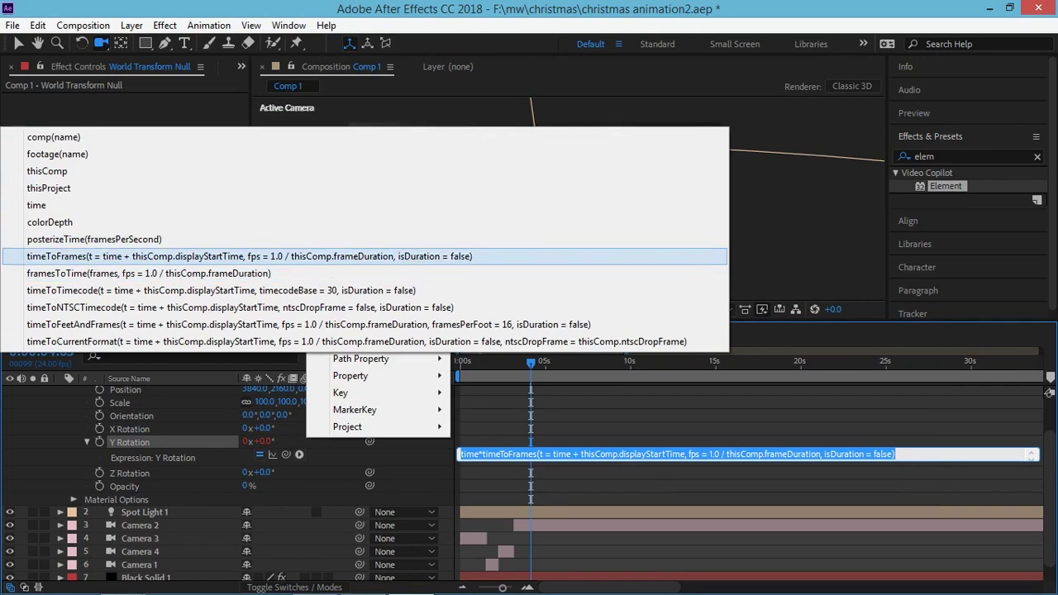
pyautogui.click(248, 256)
pyautogui.press('space')
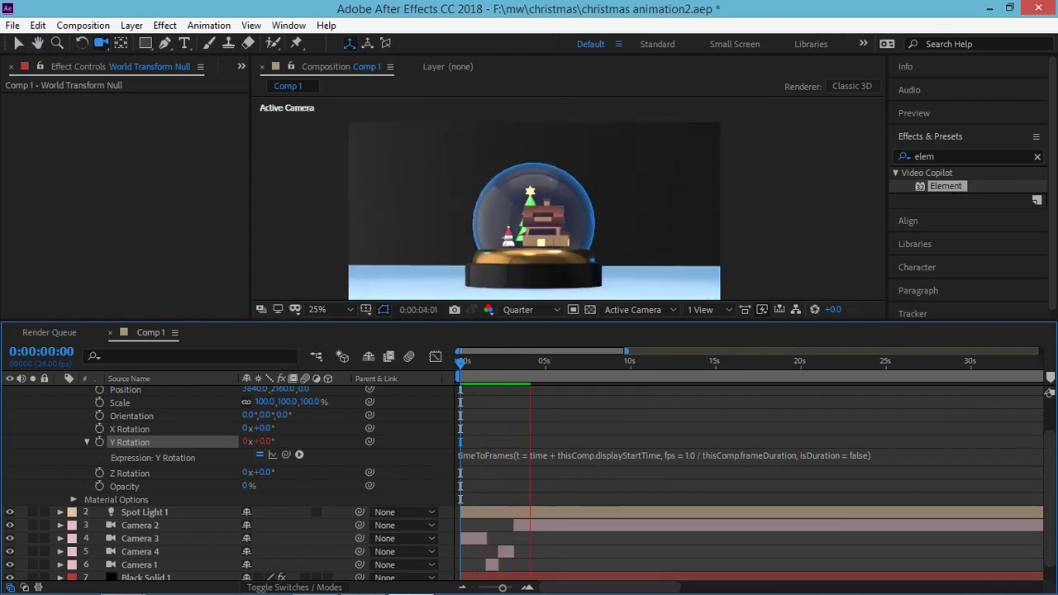
pyautogui.click(873, 454)
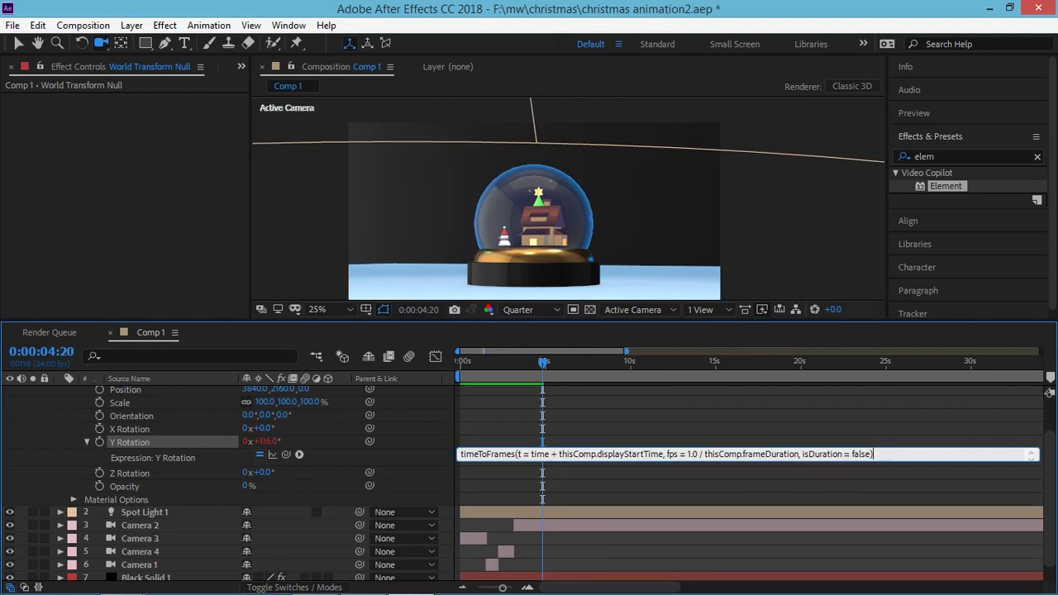
pyautogui.write('*5')
pyautogui.press('KP_Enter')
pyautogui.press('space')
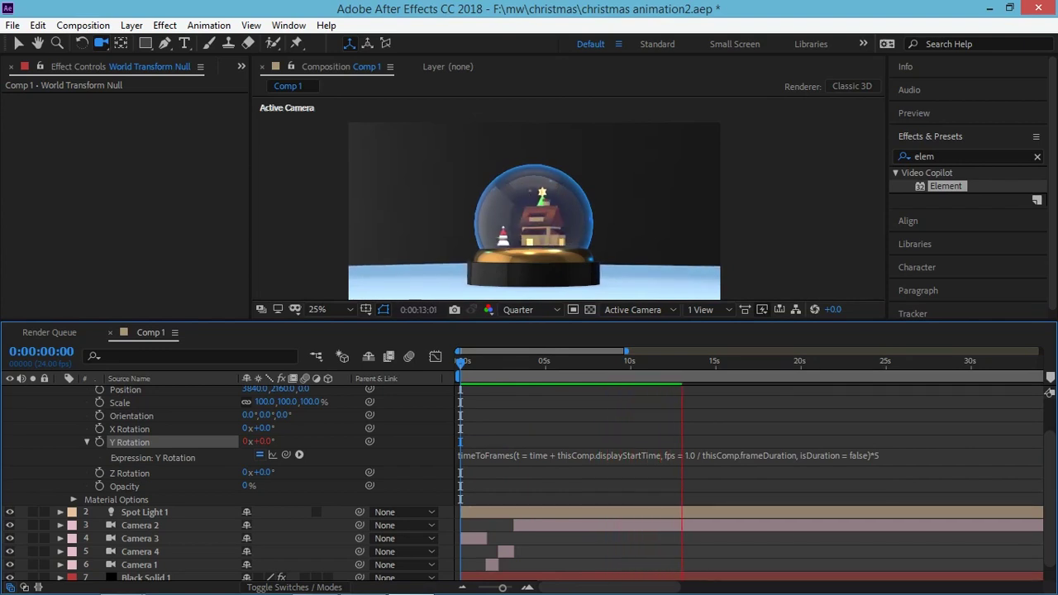
pyautogui.click(877, 454)
pyautogui.write('3')
pyautogui.press('KP_Enter')
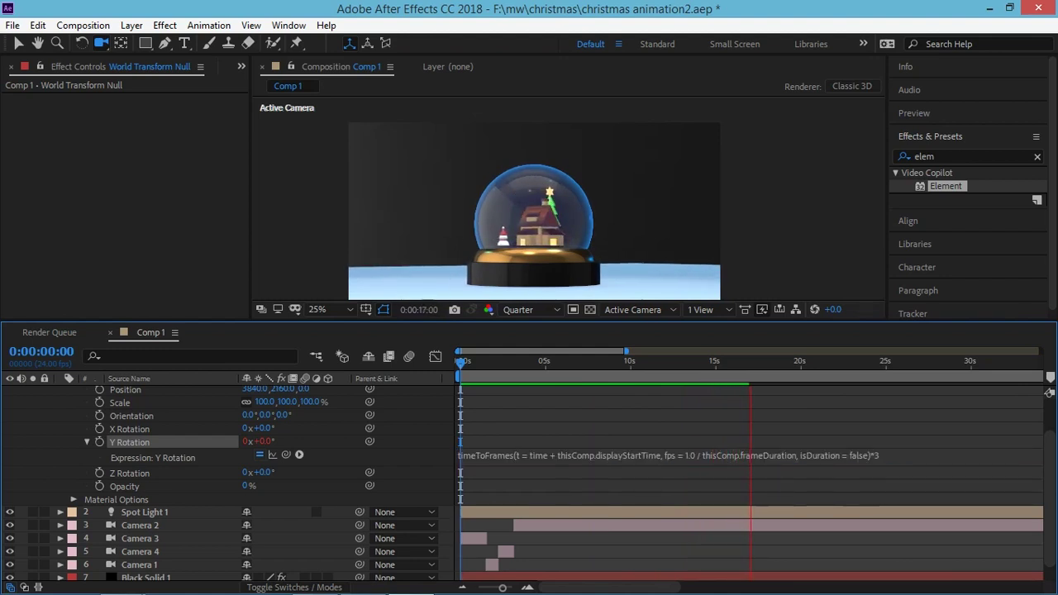
pyautogui.click(879, 454)
pyautogui.write('2')
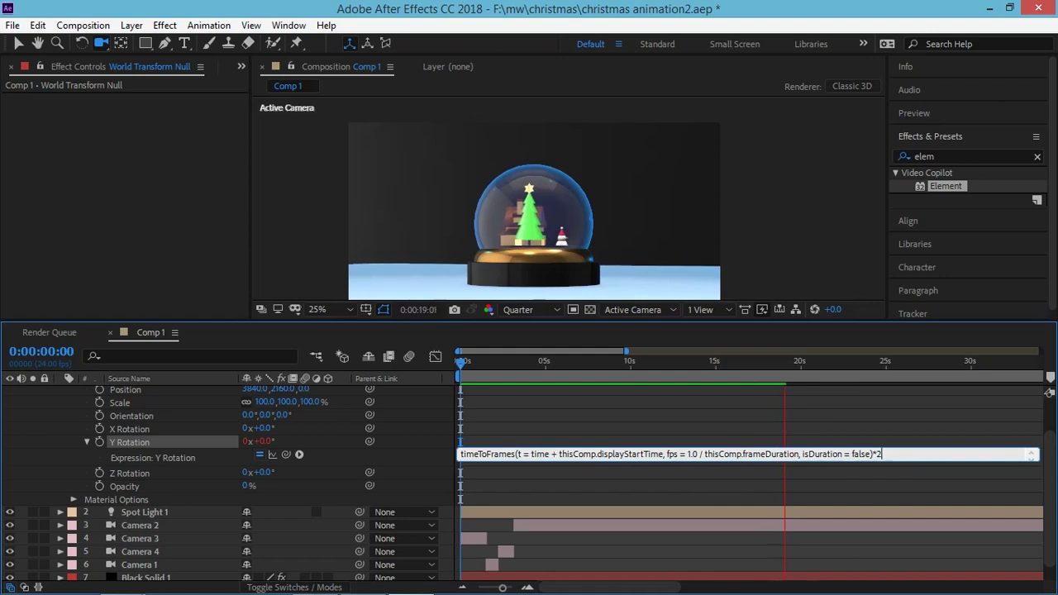
pyautogui.press('KP_Enter')
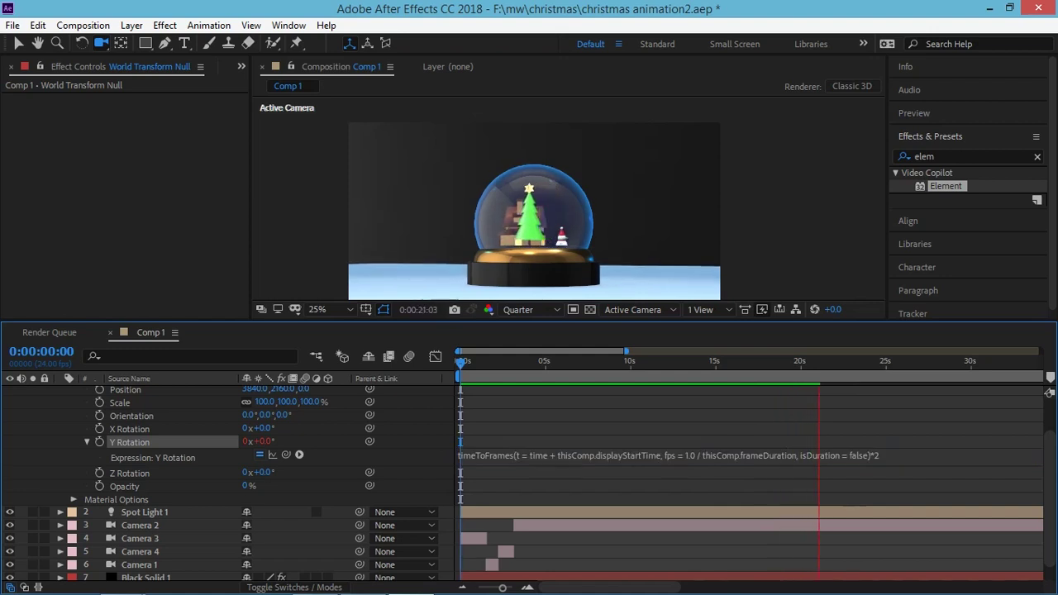
pyautogui.scroll(2, 529, 482)
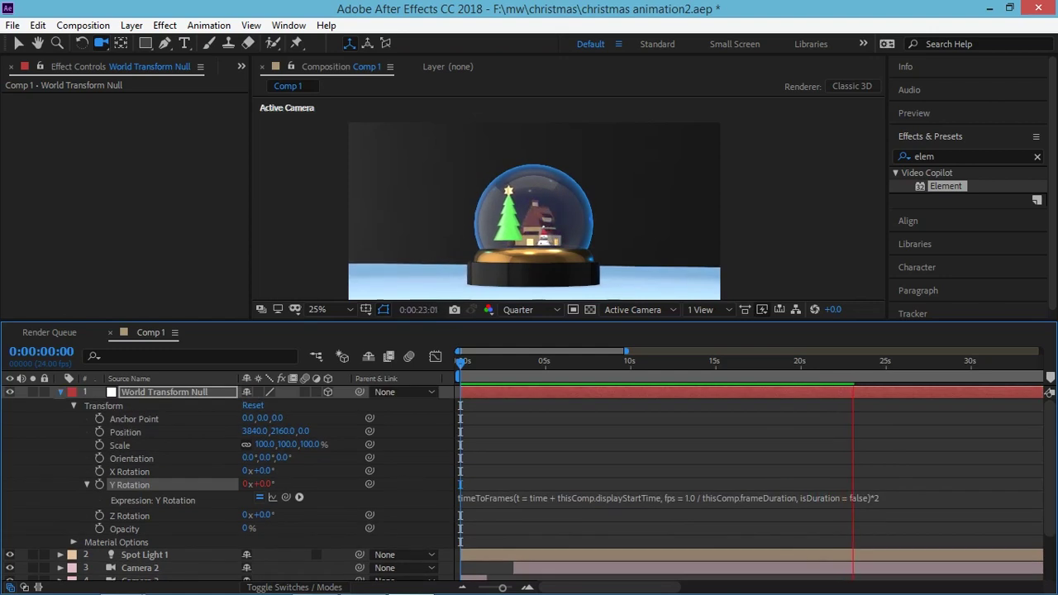
pyautogui.press('u')
pyautogui.press('F2')
pyautogui.press('space')
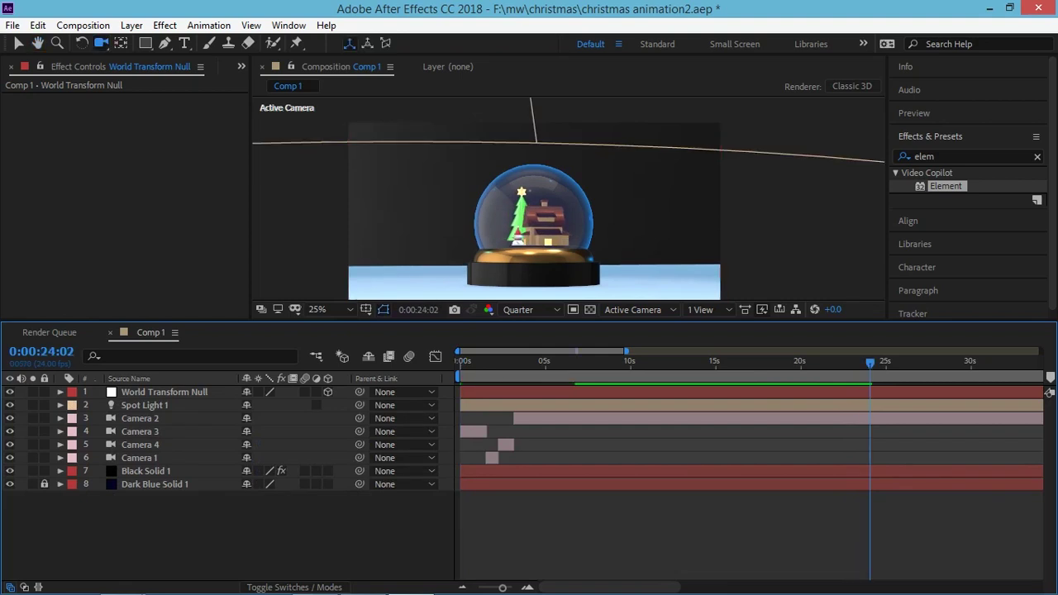
pyautogui.click(471, 309)
pyautogui.click(472, 310)
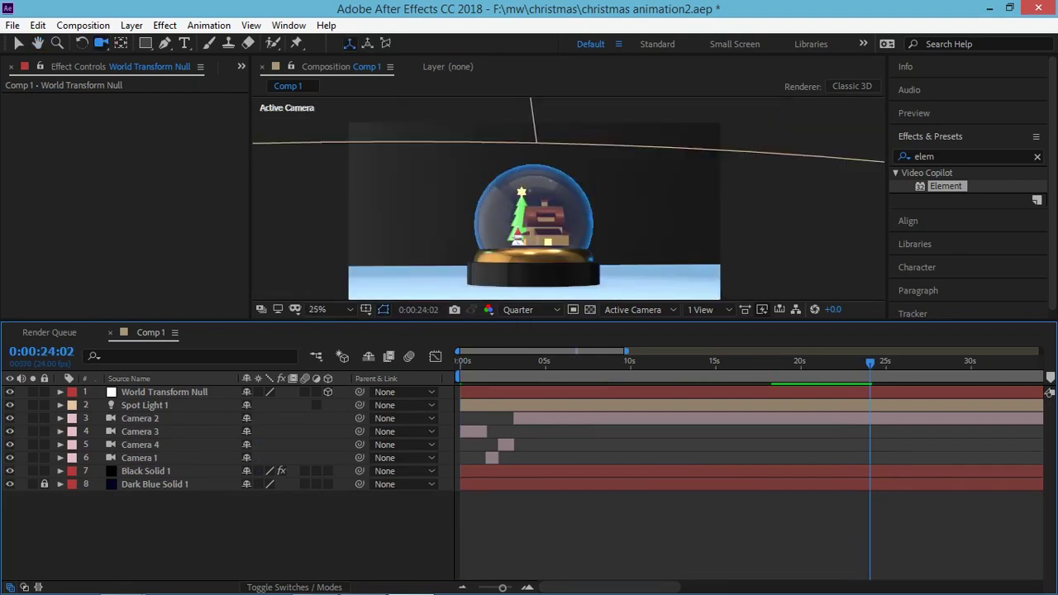
pyautogui.press('Home')
pyautogui.press('space')
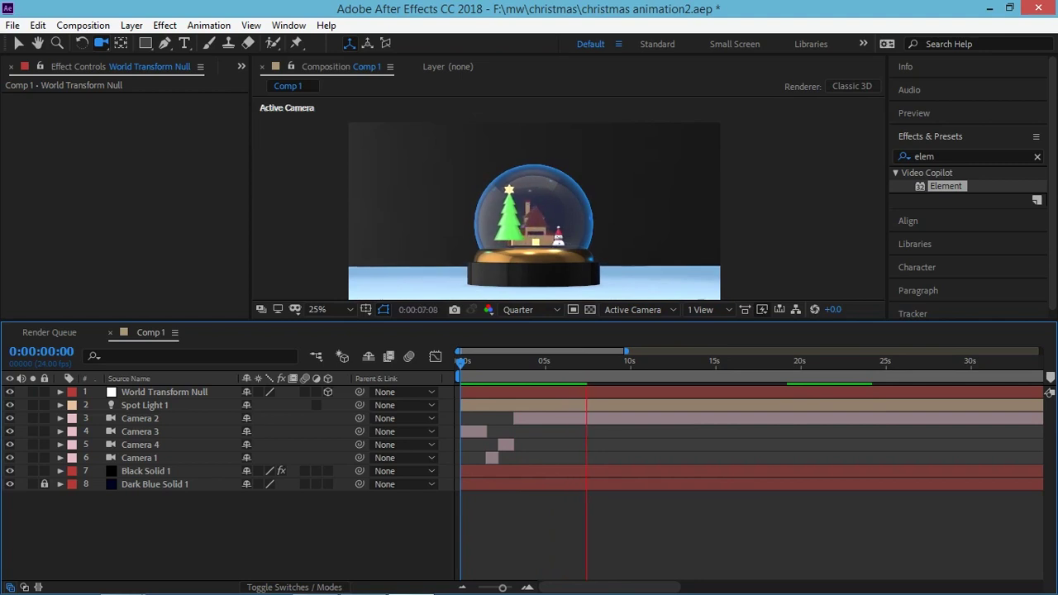
# Add a new black (000000) solid layer to Comp 1.
pyautogui.click(175, 333)
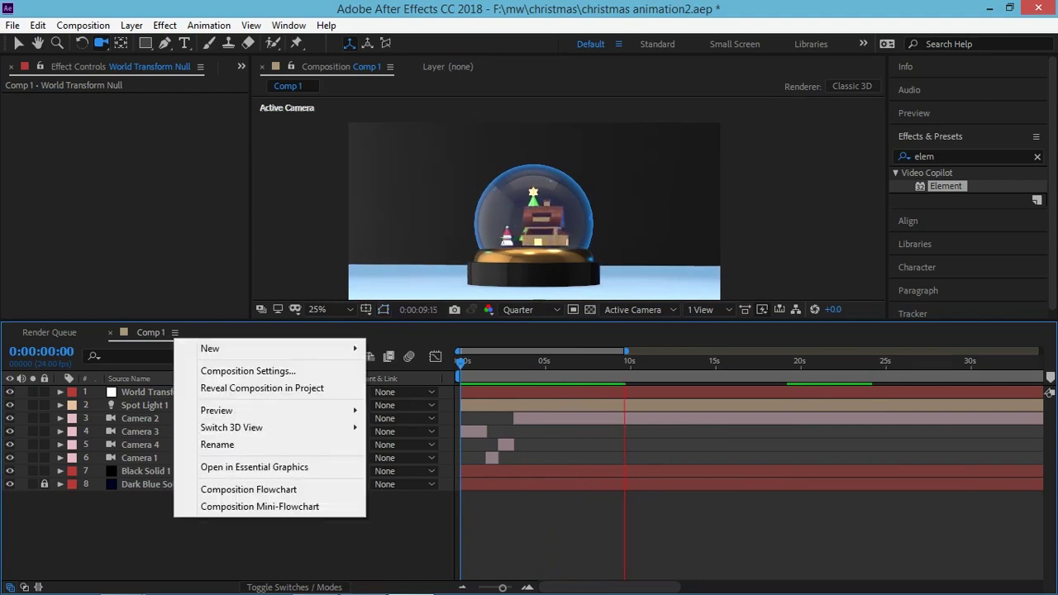
pyautogui.moveTo(210, 348)
pyautogui.click(397, 392)
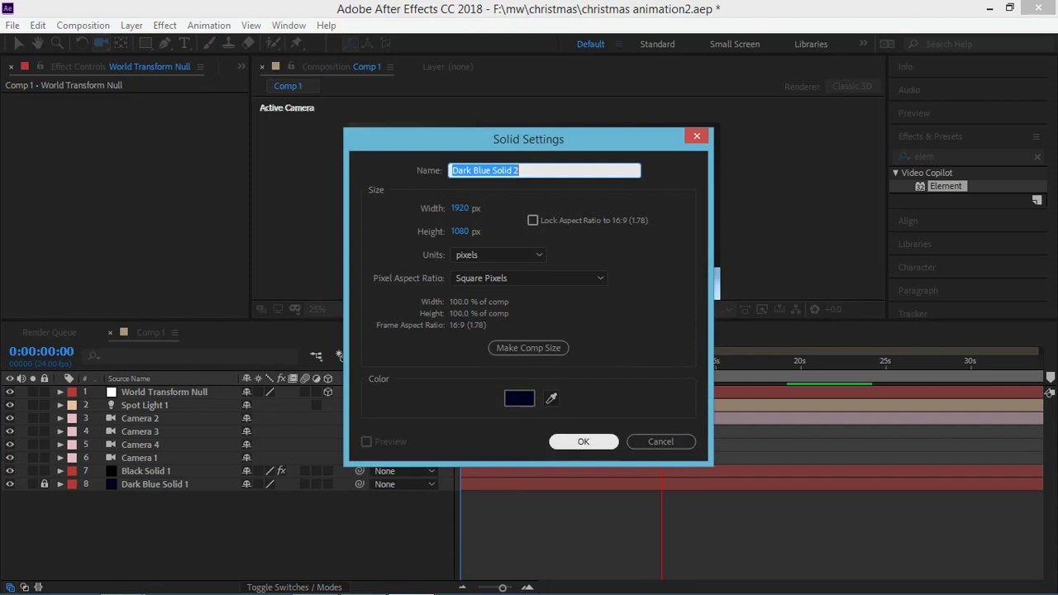
pyautogui.click(519, 398)
pyautogui.write('000000')
pyautogui.click(485, 326)
pyautogui.click(583, 441)
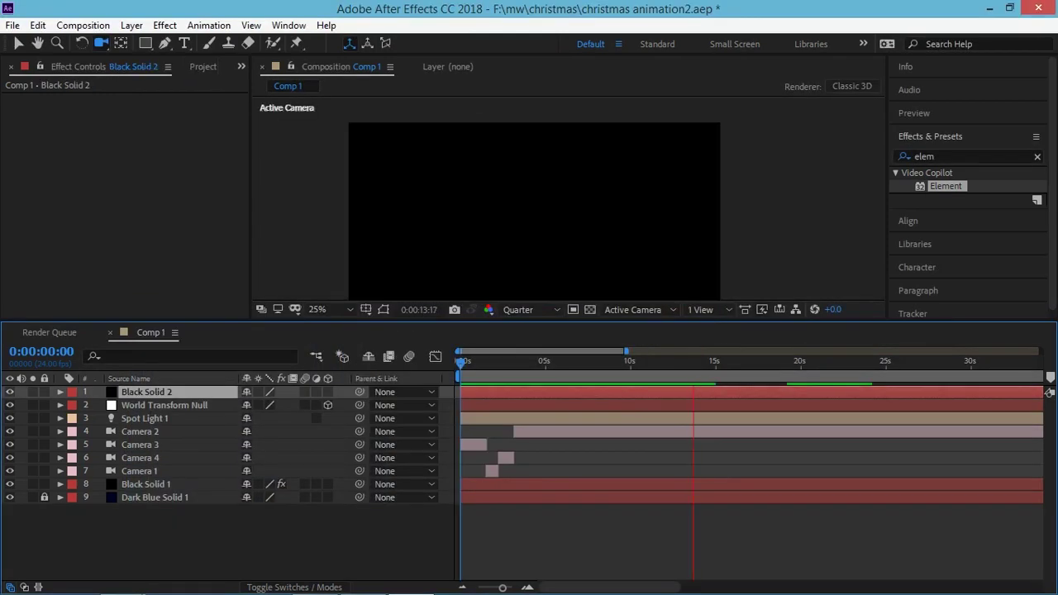
# Apply CC Particle World to the new solid, found by searching effects for 'parti'.
pyautogui.press('space')
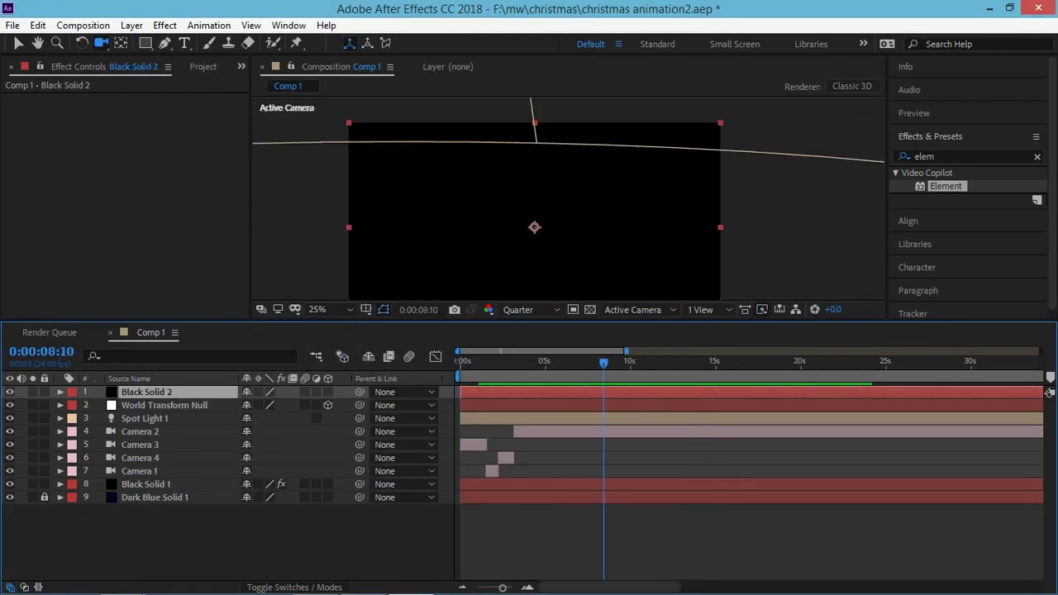
pyautogui.hotkey('ctrl', '5')
pyautogui.write('parti')
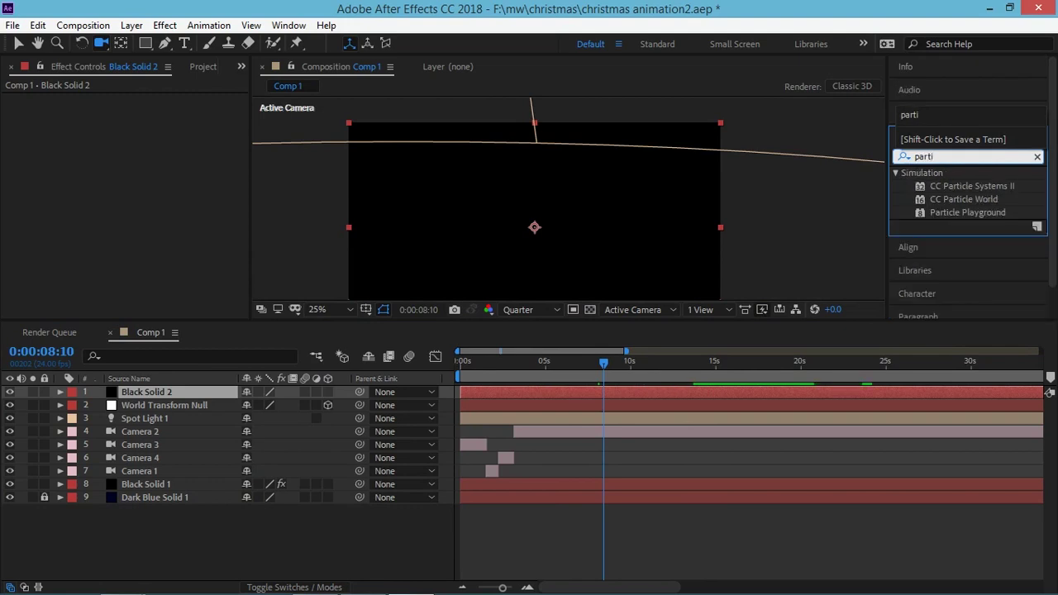
pyautogui.doubleClick(964, 199)
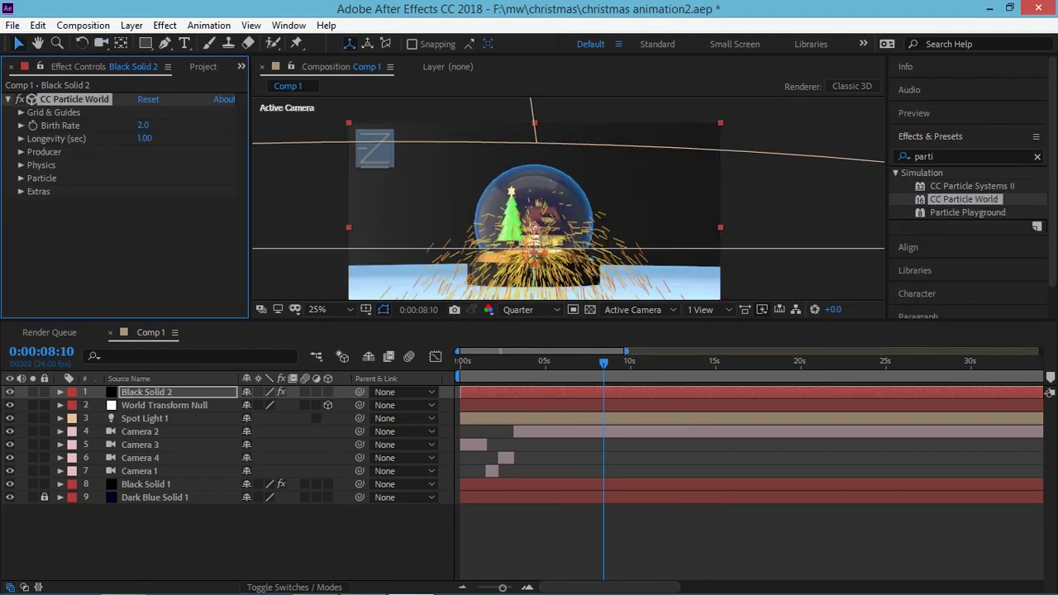
# Set Particle Type to Faded Sphere after briefly trying Bubble.
pyautogui.click(21, 178)
pyautogui.scroll(-2, 82, 178)
pyautogui.click(185, 113)
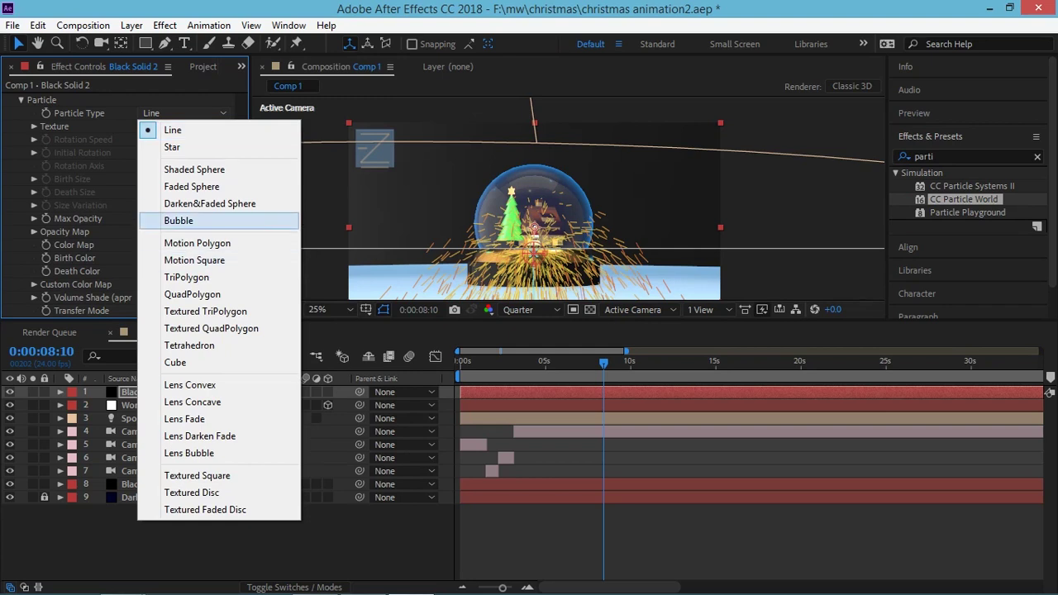
pyautogui.click(178, 221)
pyautogui.click(186, 113)
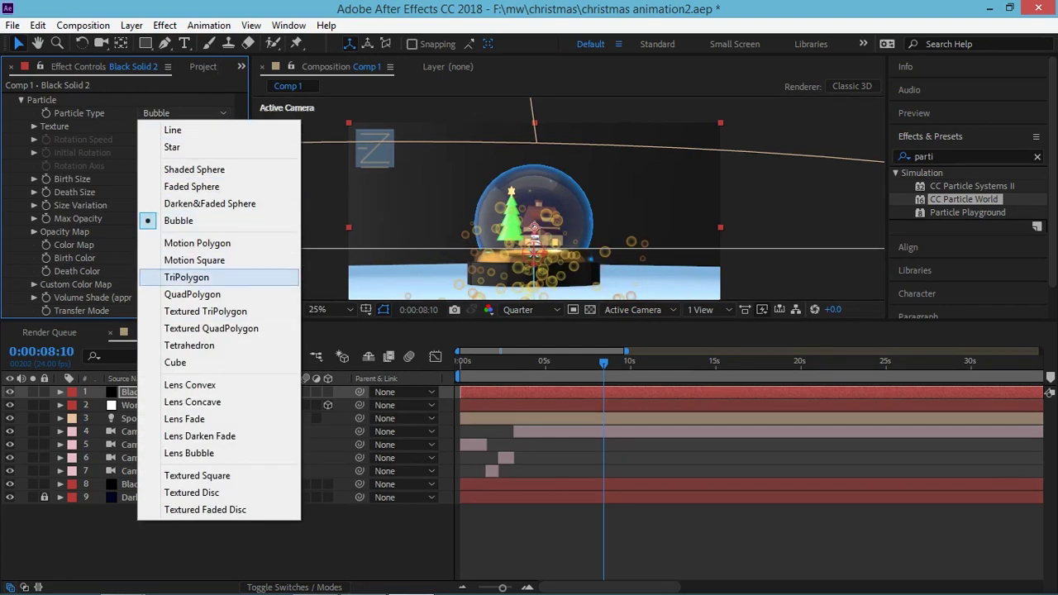
pyautogui.click(191, 186)
# Make the particles' Birth Color white and their Death Color light blue.
pyautogui.click(145, 258)
pyautogui.click(149, 326)
pyautogui.click(485, 328)
pyautogui.click(145, 272)
pyautogui.click(362, 407)
pyautogui.click(341, 326)
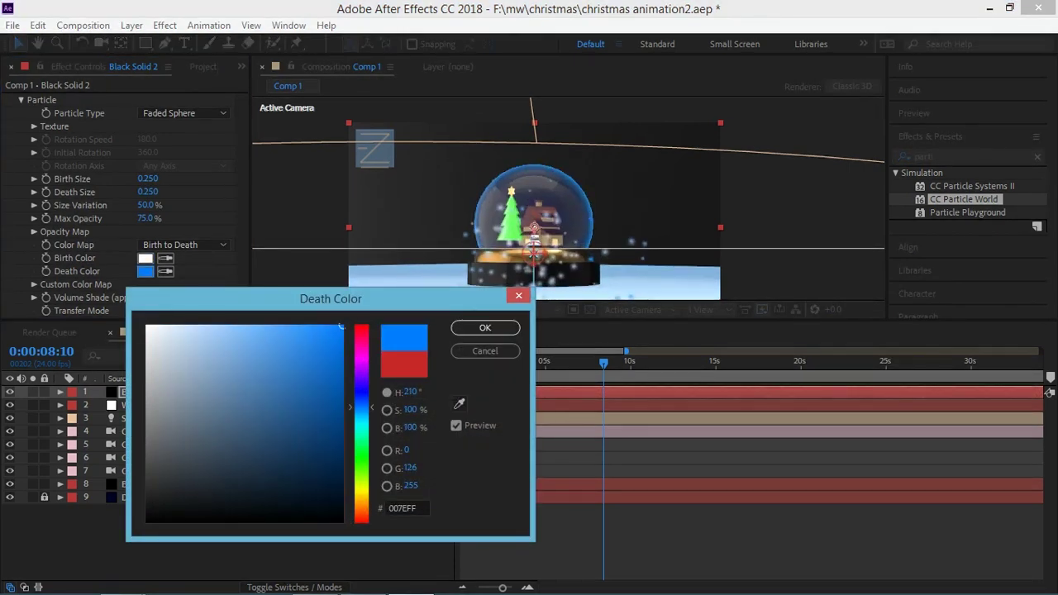
pyautogui.press('Return')
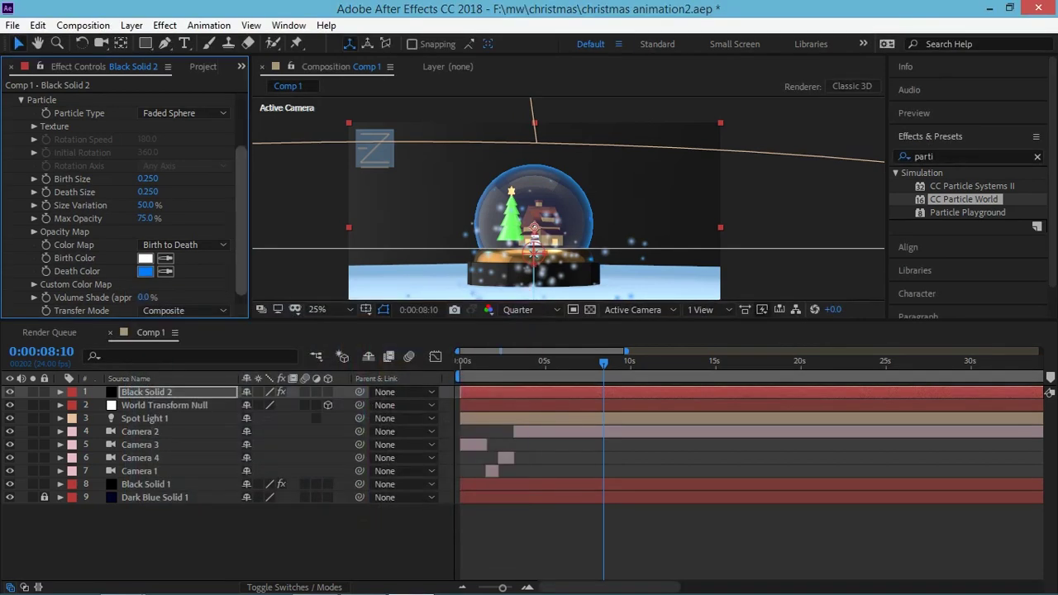
pyautogui.scroll(-1, 124, 207)
pyautogui.click(146, 258)
pyautogui.moveTo(341, 328); pyautogui.dragTo(235, 329)
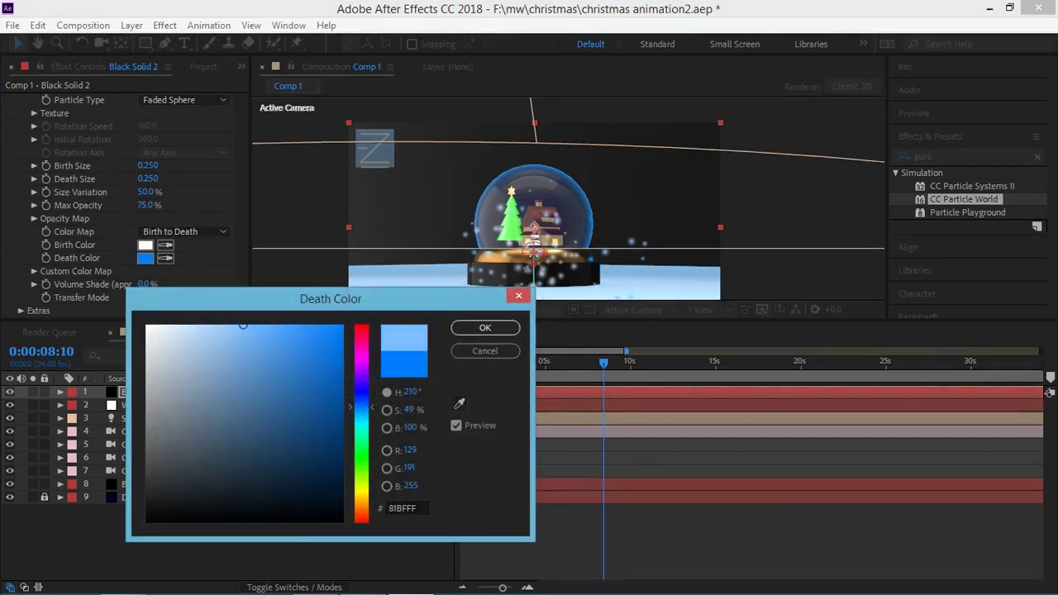
pyautogui.press('Return')
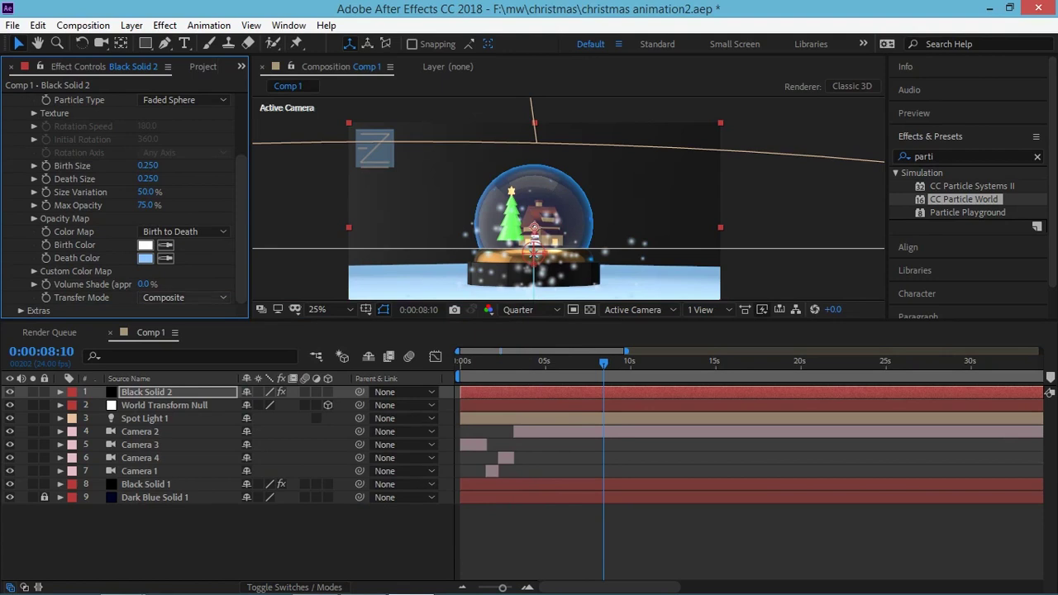
# Leave Transfer Mode on Composite after trying Add and Screen.
pyautogui.click(184, 297)
pyautogui.click(165, 348)
pyautogui.click(183, 297)
pyautogui.click(165, 331)
pyautogui.click(184, 297)
pyautogui.click(165, 312)
# Set Birth Size to 0.630, Size Variation to 34% and Velocity to 3.71, then return to the start.
pyautogui.scroll(2, 124, 207)
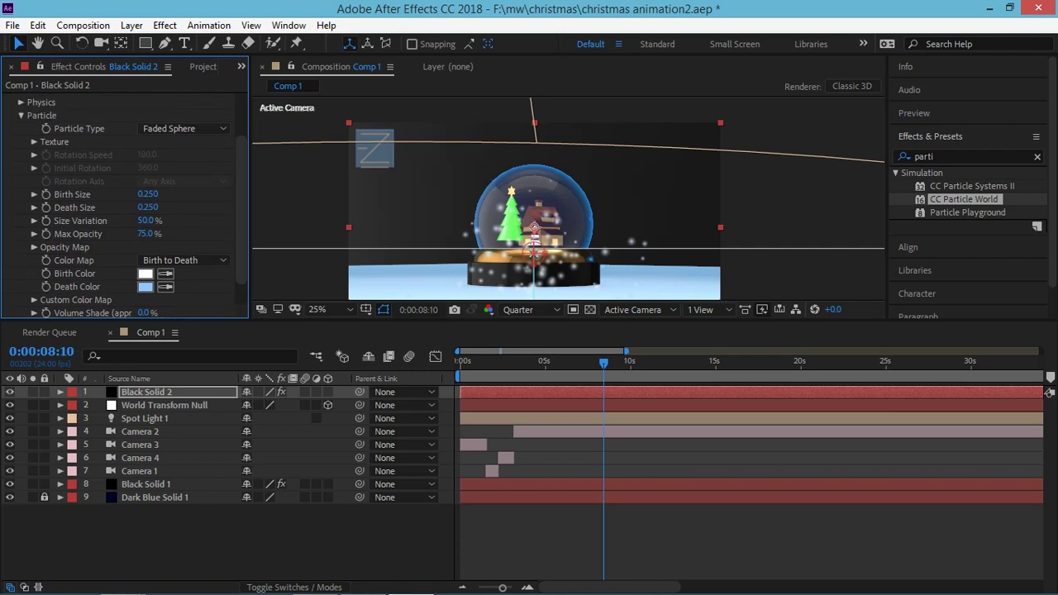
pyautogui.moveTo(148, 194); pyautogui.dragTo(181, 193)
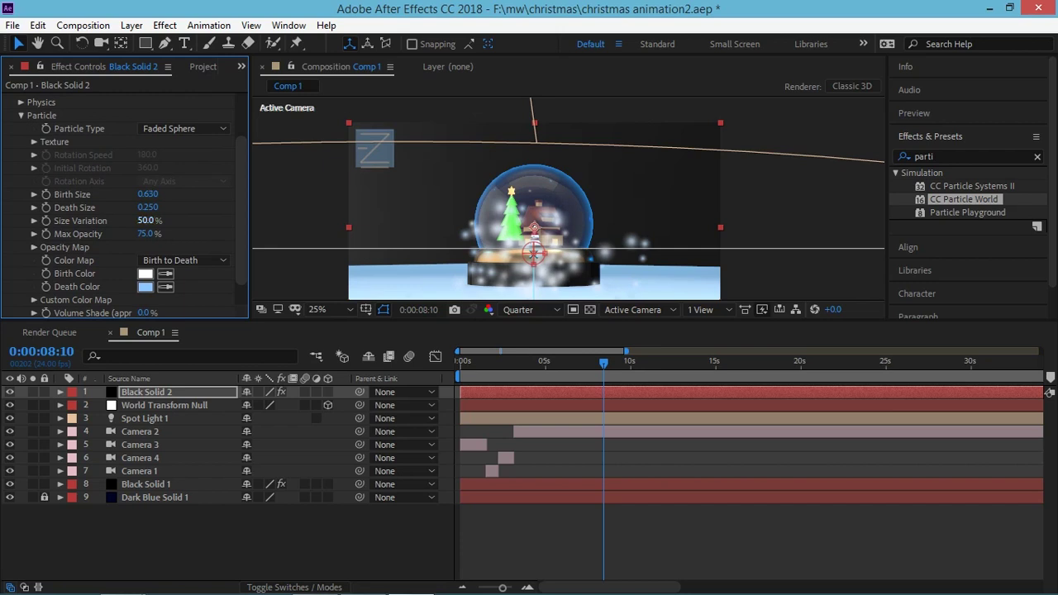
pyautogui.moveTo(148, 221); pyautogui.dragTo(120, 221)
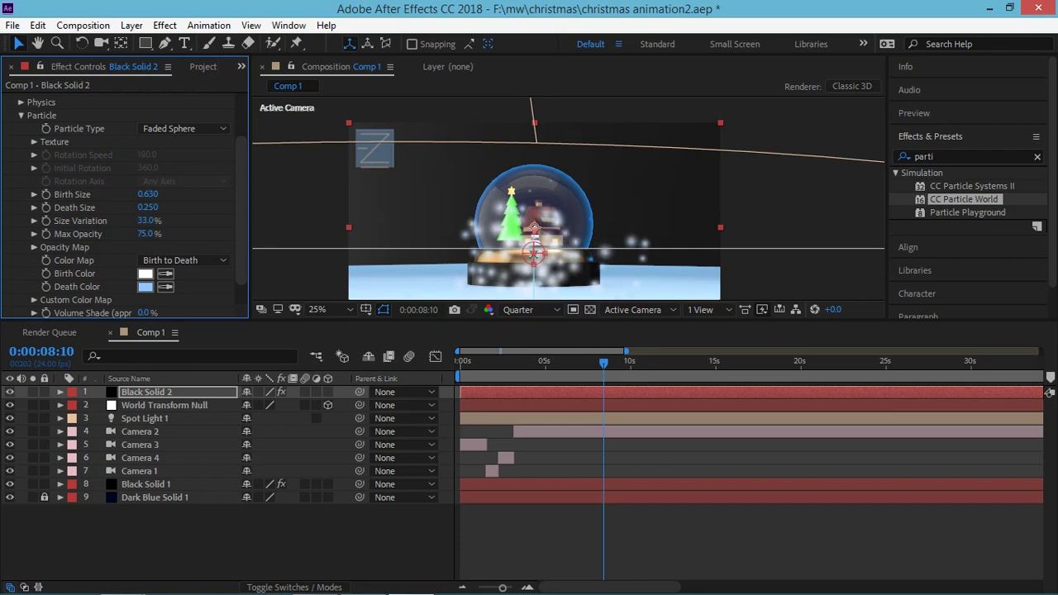
pyautogui.scroll(-1, 124, 207)
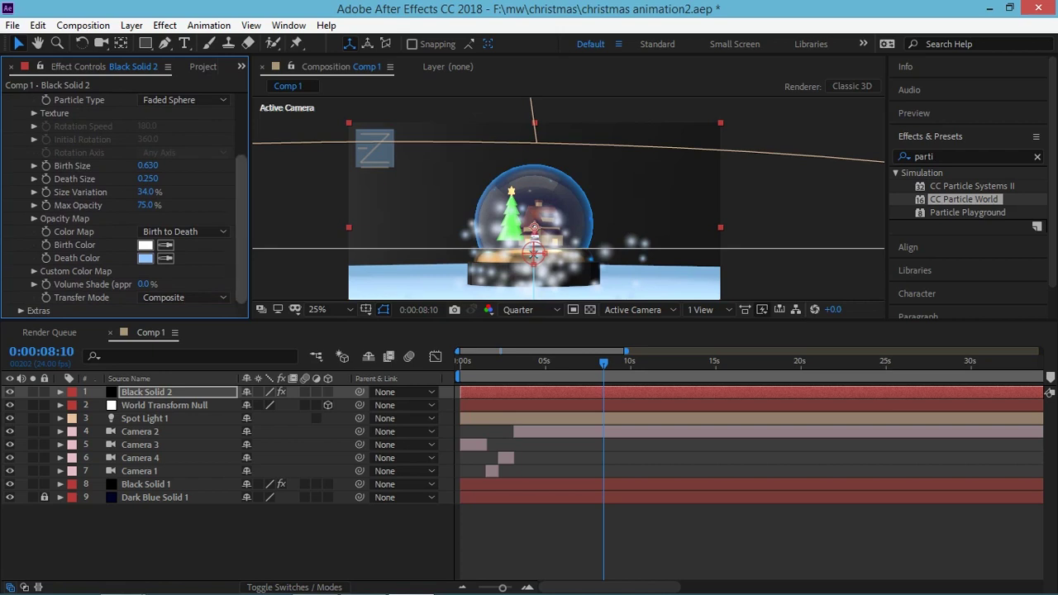
pyautogui.scroll(3, 124, 206)
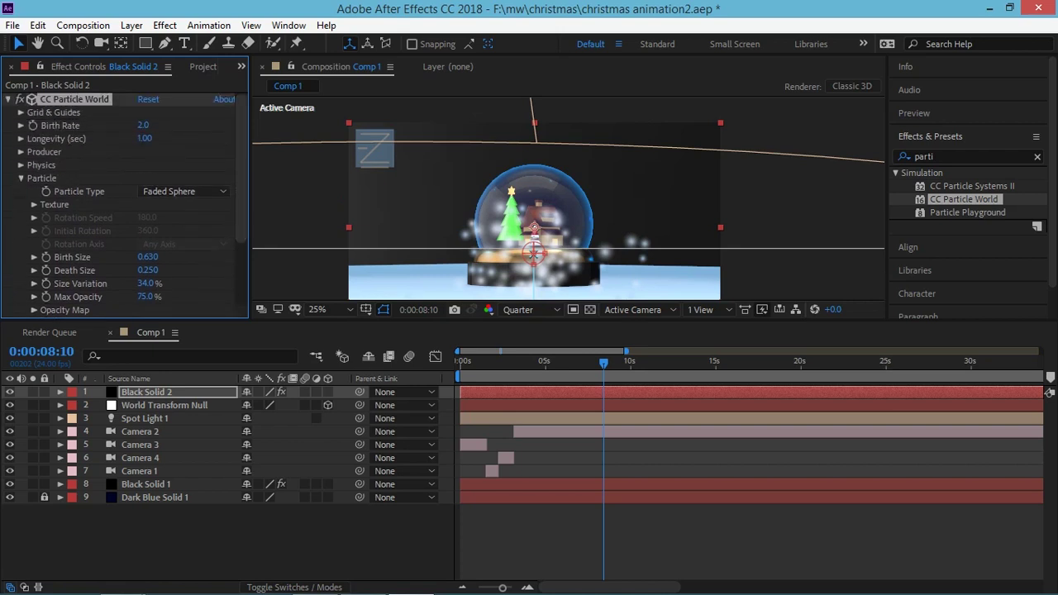
pyautogui.click(20, 165)
pyautogui.moveTo(145, 191); pyautogui.dragTo(190, 191)
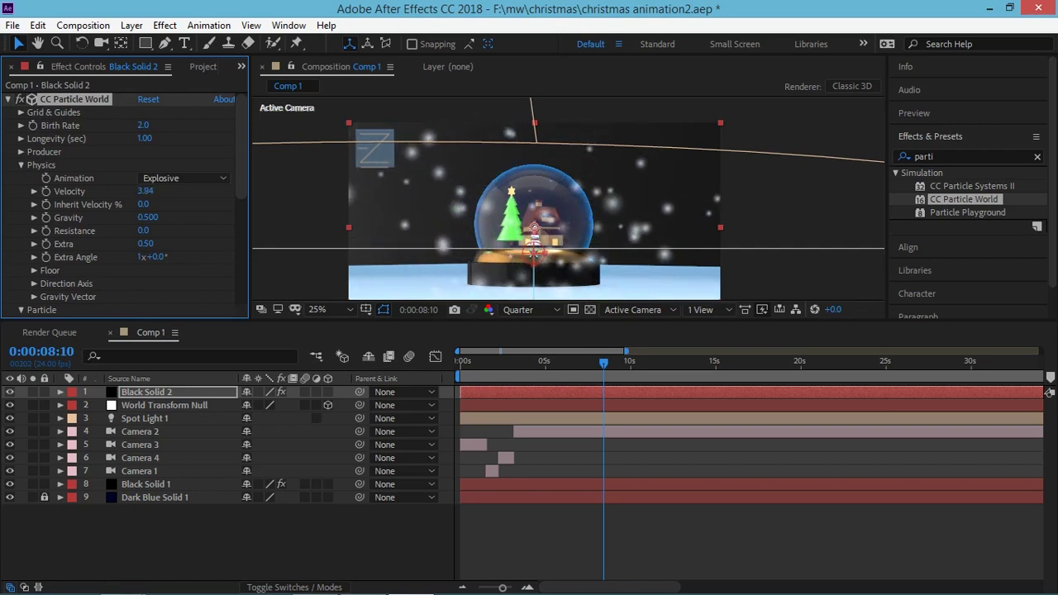
pyautogui.press('Home')
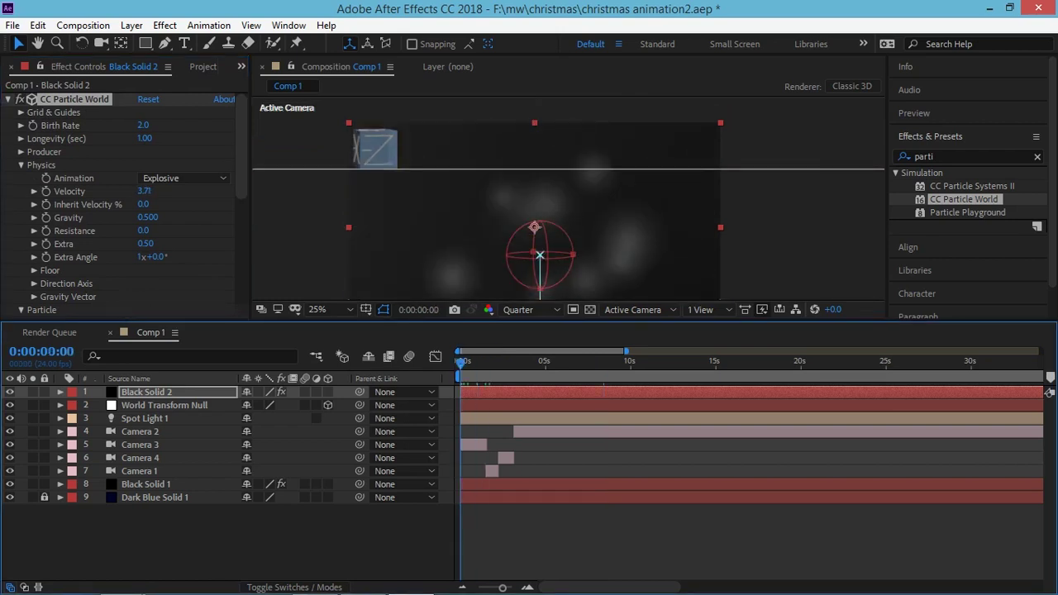
# Preview the snow, then scrub Birth Rate up toward 8.4 for denser snowfall.
pyautogui.press('space')
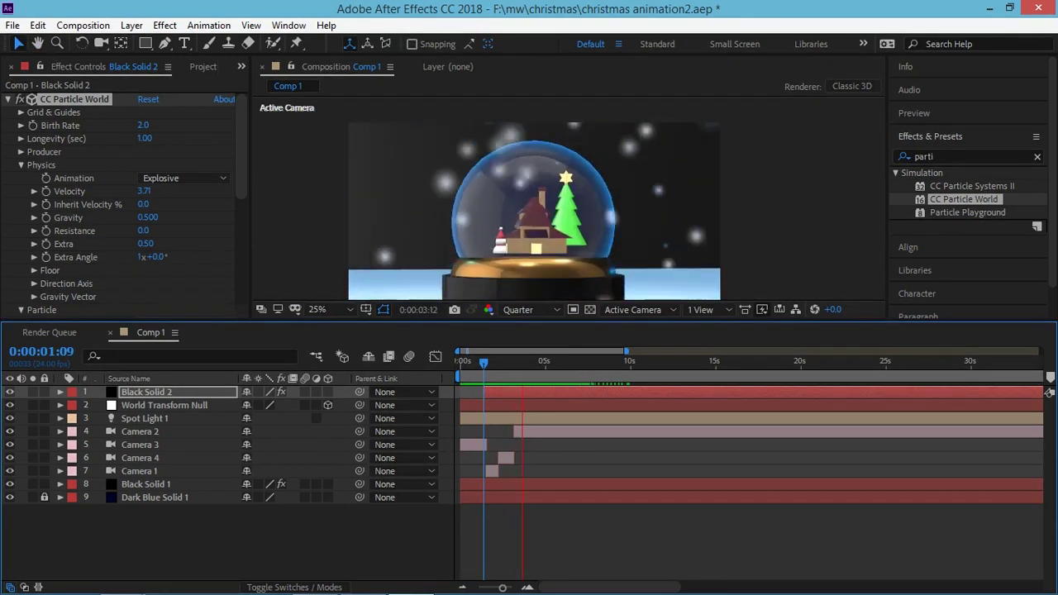
pyautogui.press('space')
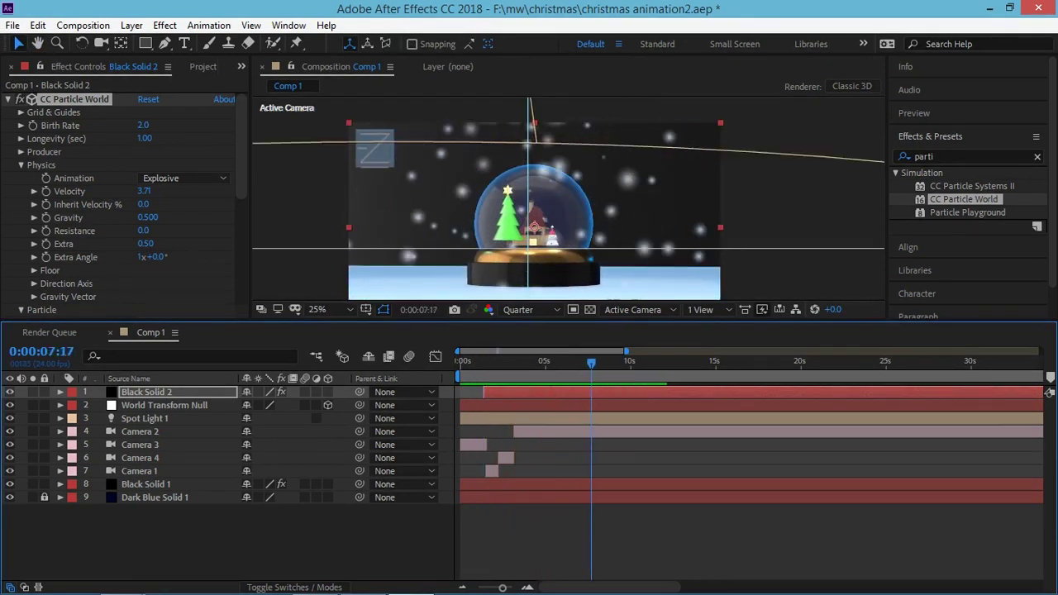
pyautogui.moveTo(143, 124); pyautogui.dragTo(165, 125)
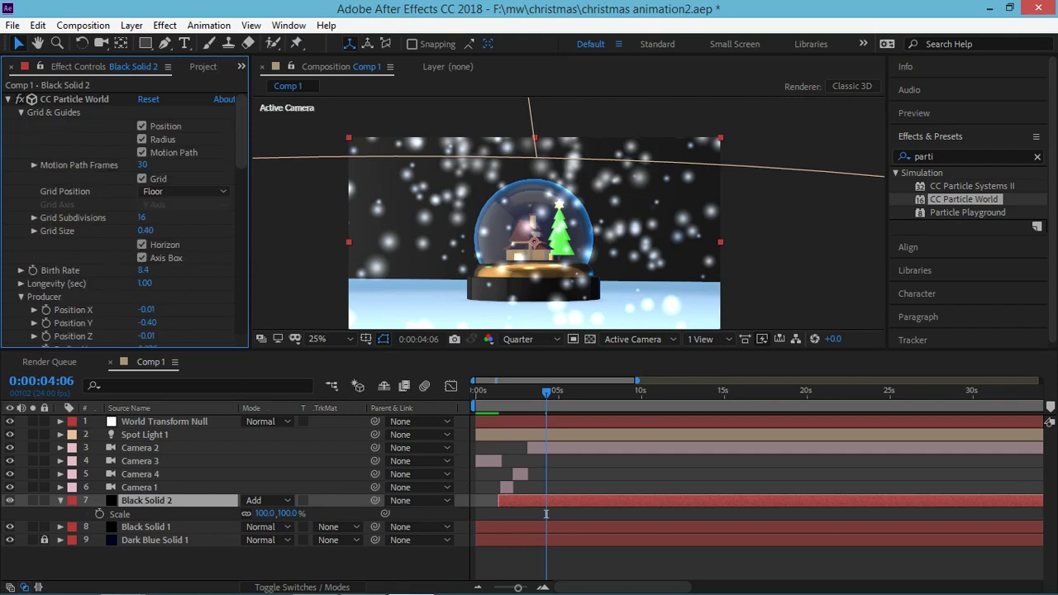
# Leave Grid Position on Floor after trying World and Producer, and collapse Grid & Guides.
pyautogui.click(184, 191)
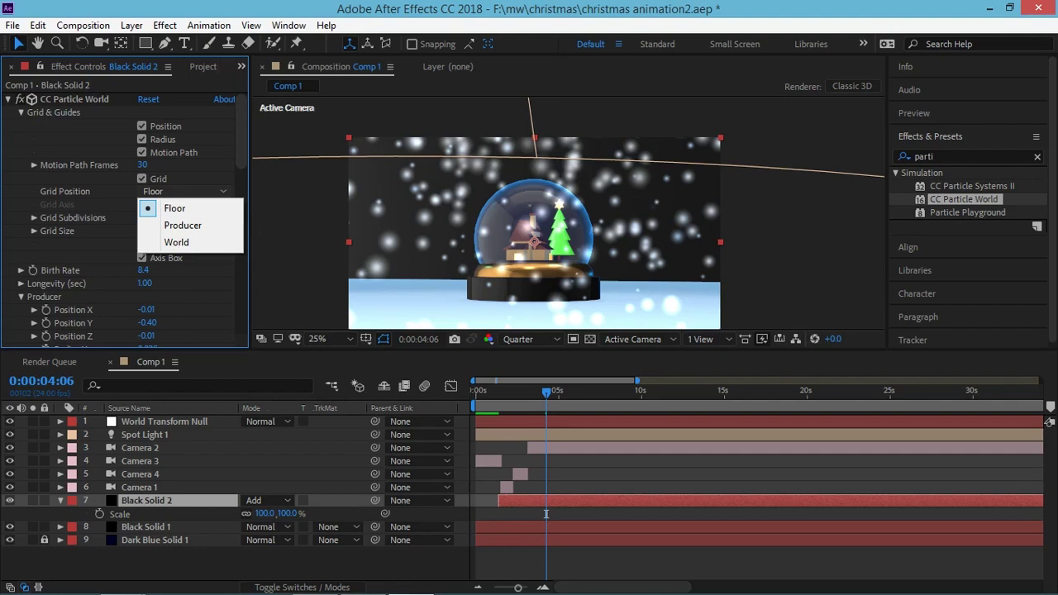
pyautogui.click(176, 243)
pyautogui.click(184, 191)
pyautogui.click(183, 225)
pyautogui.click(184, 191)
pyautogui.click(174, 208)
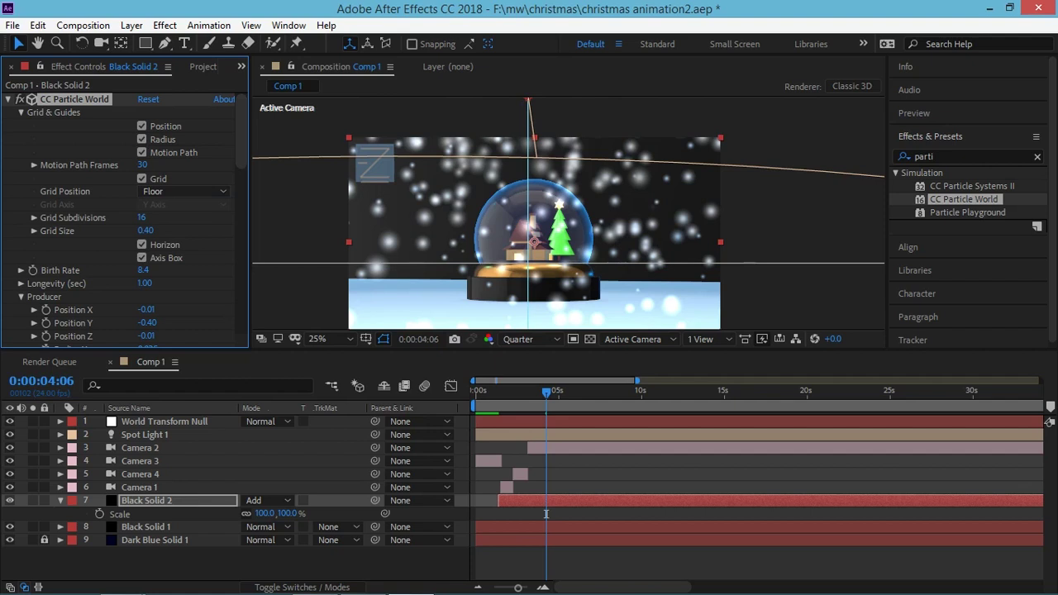
pyautogui.click(20, 112)
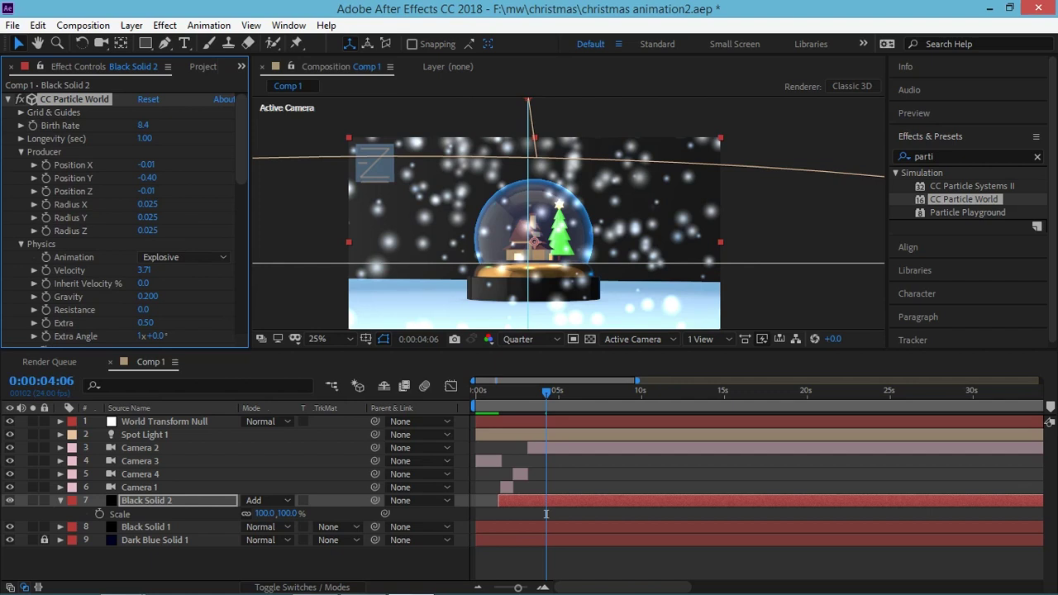
# Zoom the view out and preview the snow from the start while tuning Velocity.
pyautogui.press(',')
pyautogui.click(546, 513)
pyautogui.press('Home')
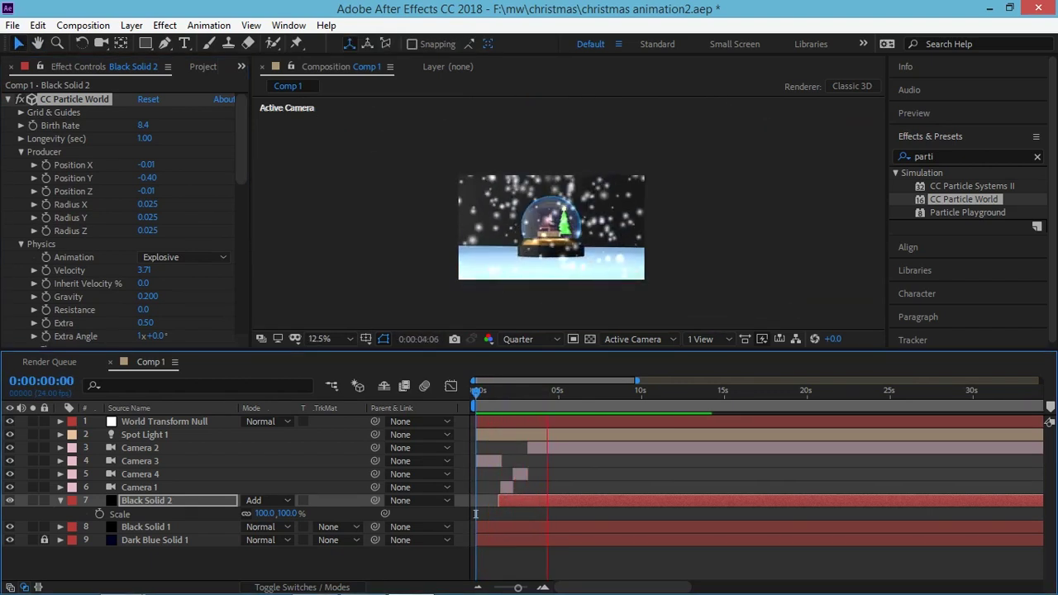
pyautogui.press('space')
pyautogui.click(147, 270)
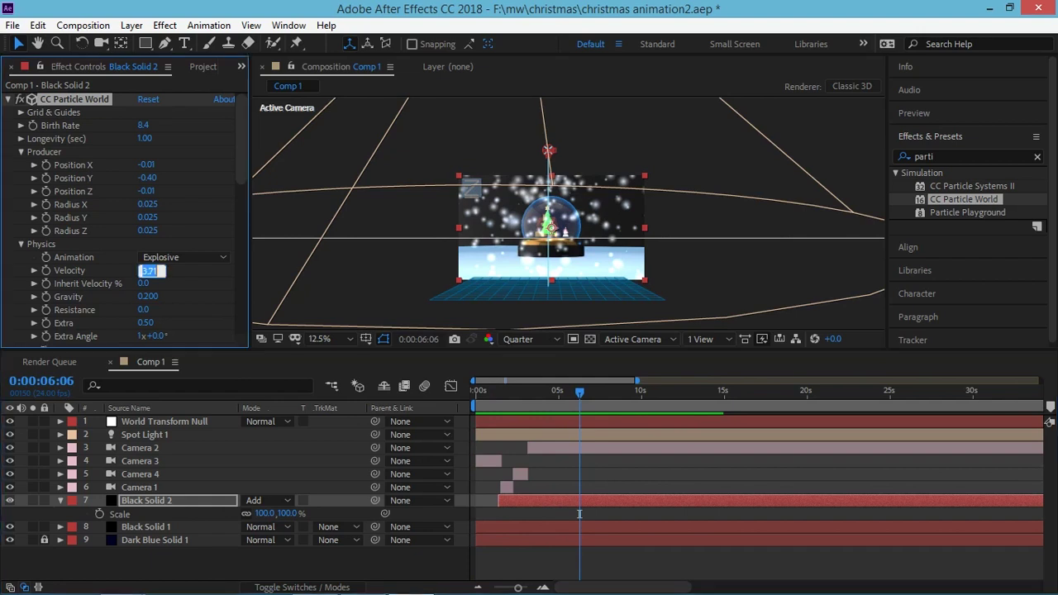
pyautogui.write('1')
pyautogui.click(476, 514)
pyautogui.press('space')
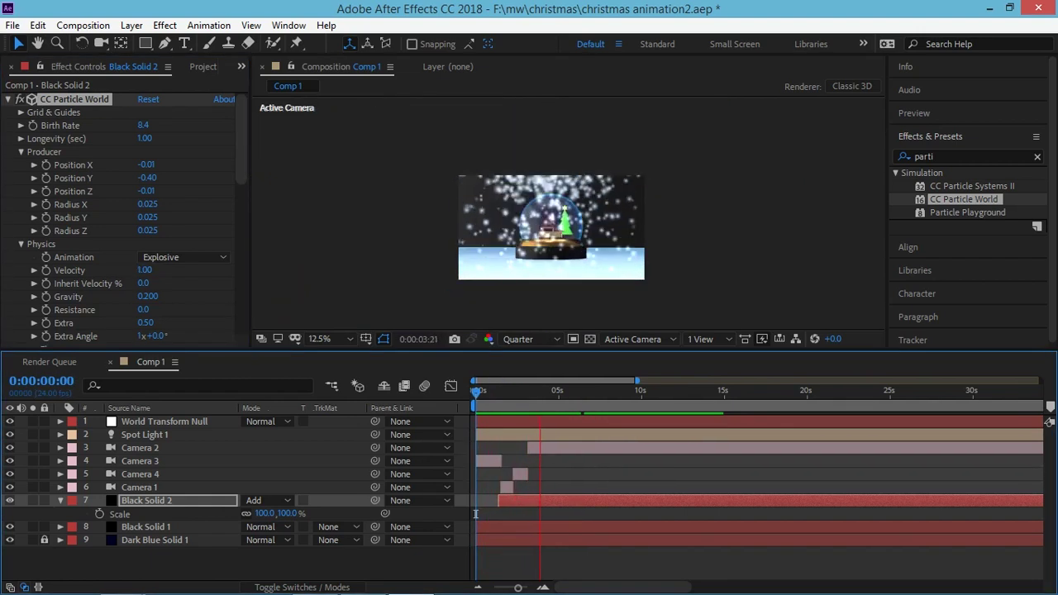
pyautogui.press('space')
# Set Velocity to 5.00 and Birth Rate to 5.0, then preview from the start.
pyautogui.click(145, 271)
pyautogui.write('5')
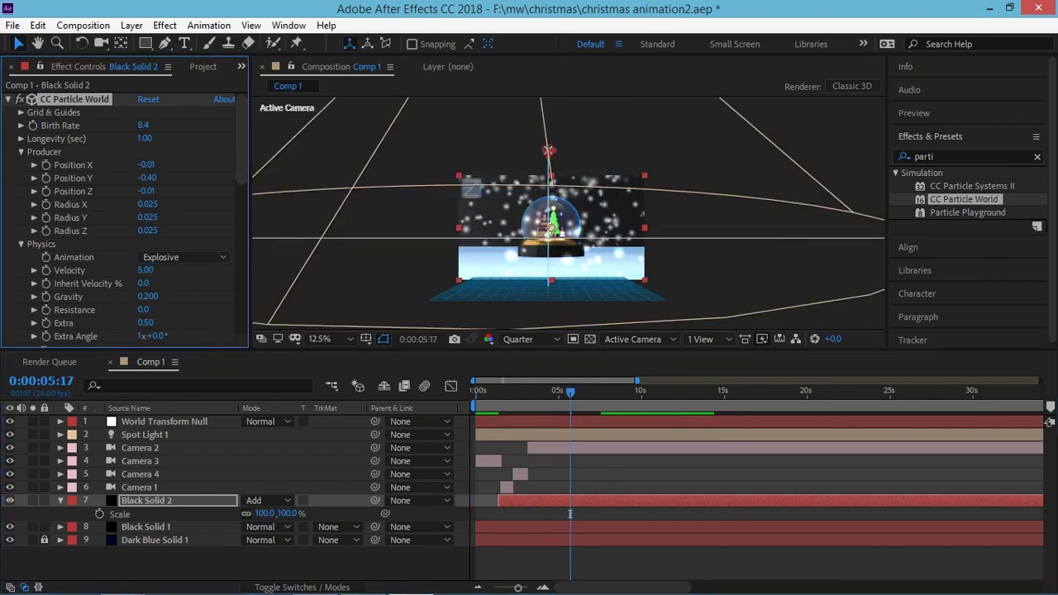
pyautogui.click(570, 514)
pyautogui.write('5')
pyautogui.press('Return')
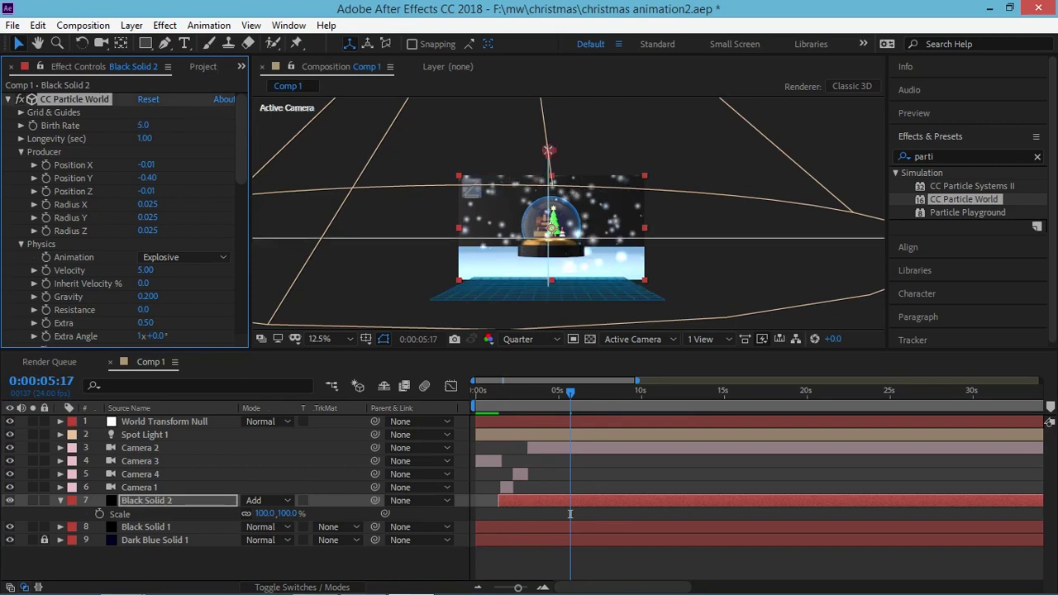
pyautogui.write('0.100')
pyautogui.press('Home')
pyautogui.press('space')
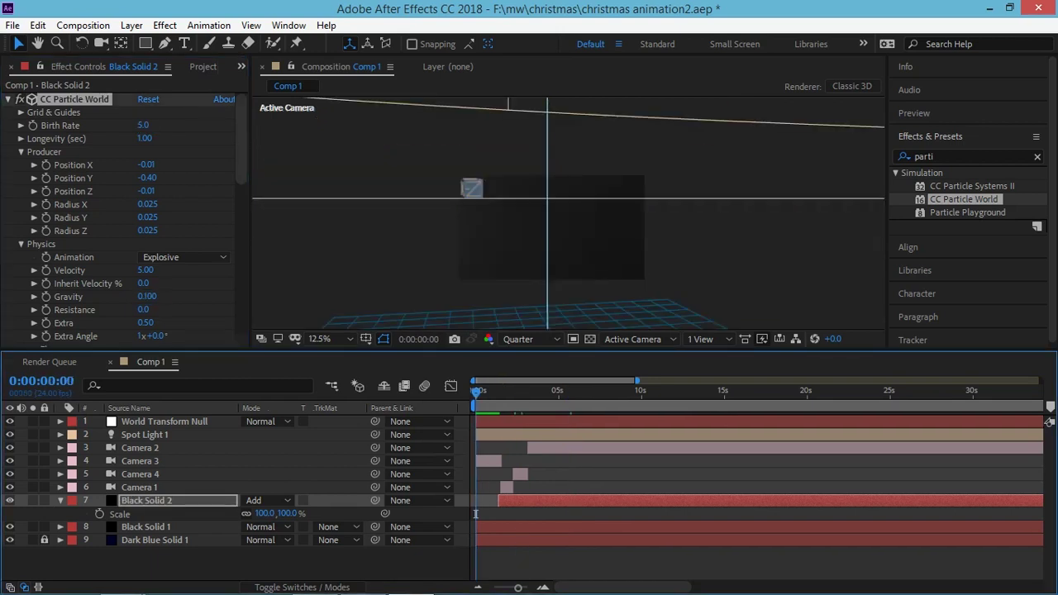
# Set the Physics Animation to Twirl after briefly trying Twirly.
pyautogui.click(183, 257)
pyautogui.click(177, 348)
pyautogui.click(183, 257)
pyautogui.click(177, 364)
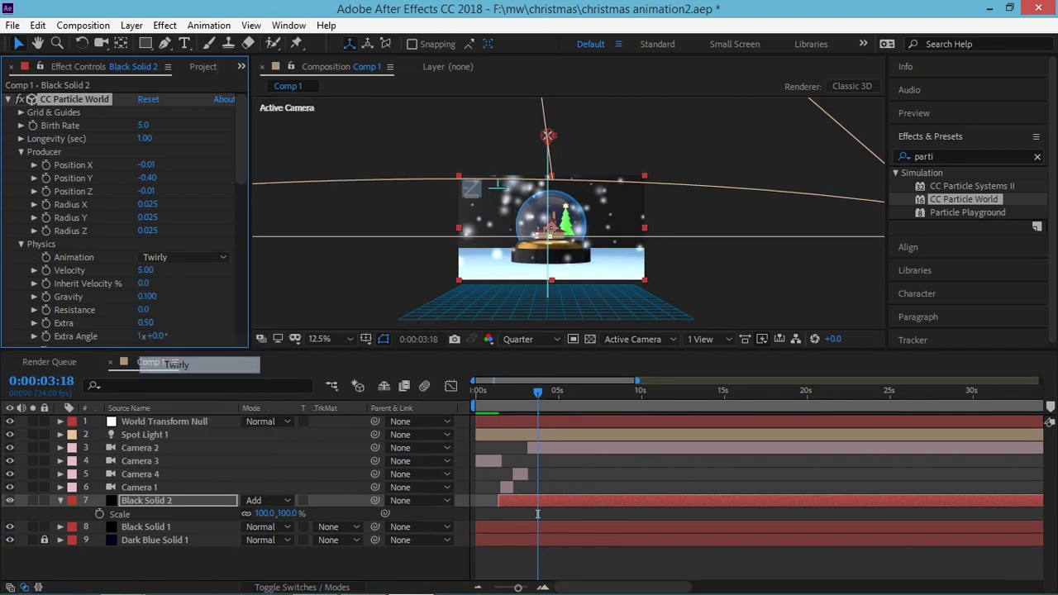
pyautogui.click(184, 257)
pyautogui.click(177, 348)
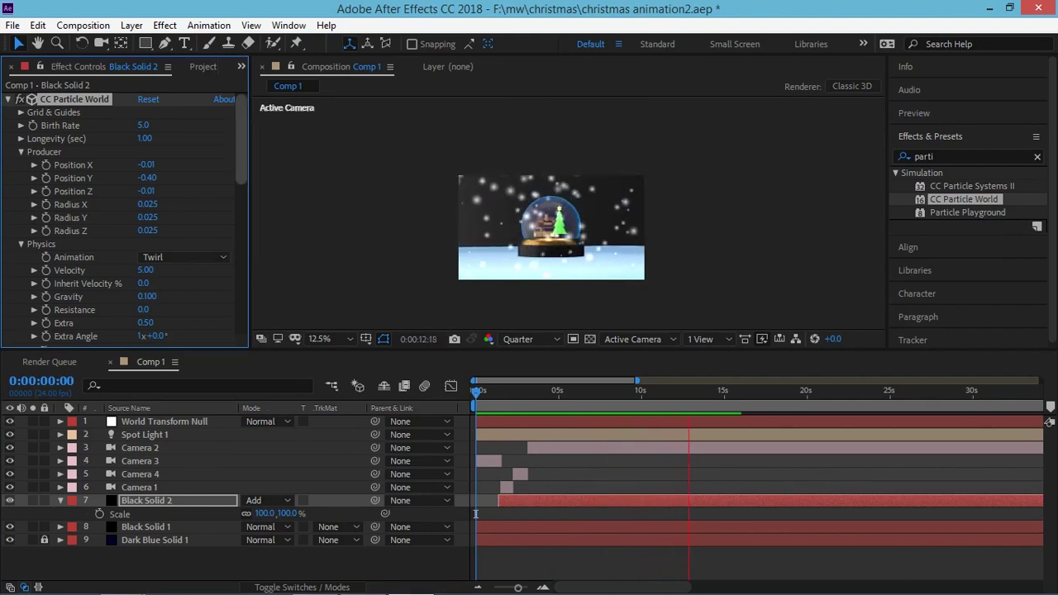
# Reduce Birth Rate to 1.5 and Gravity to 0.030 for fewer, gentler flakes.
pyautogui.scroll(-3, 124, 215)
pyautogui.scroll(3, 124, 215)
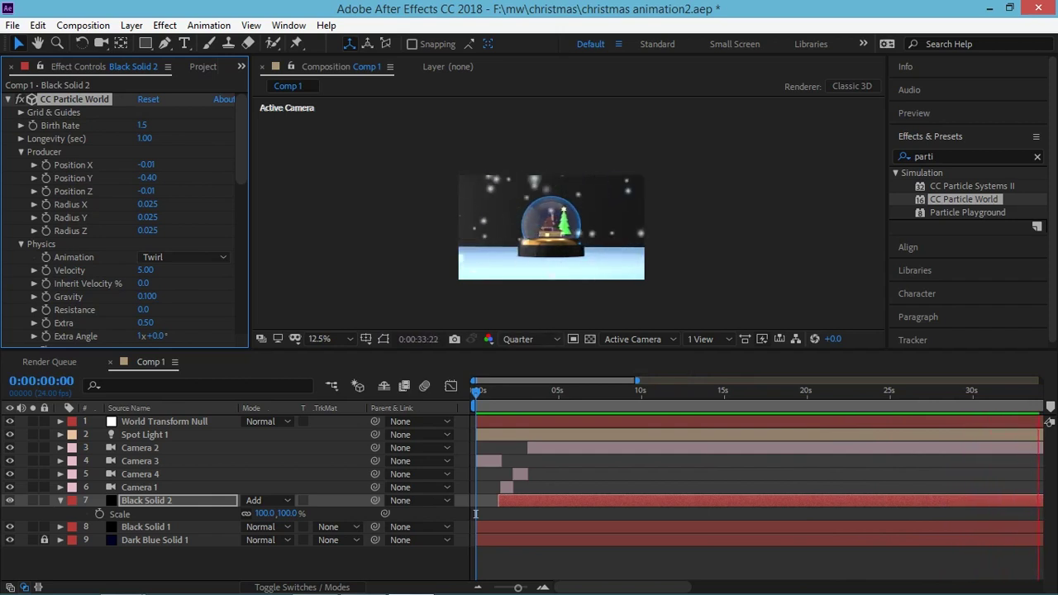
pyautogui.scroll(-2, 124, 219)
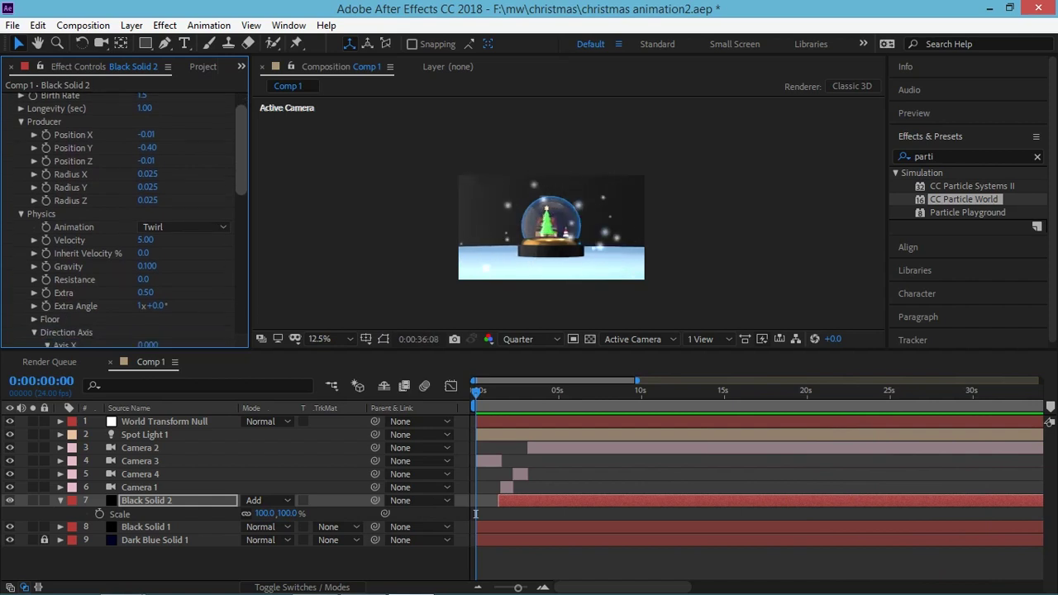
pyautogui.scroll(-2, 125, 219)
pyautogui.moveTo(146, 240); pyautogui.dragTo(133, 241)
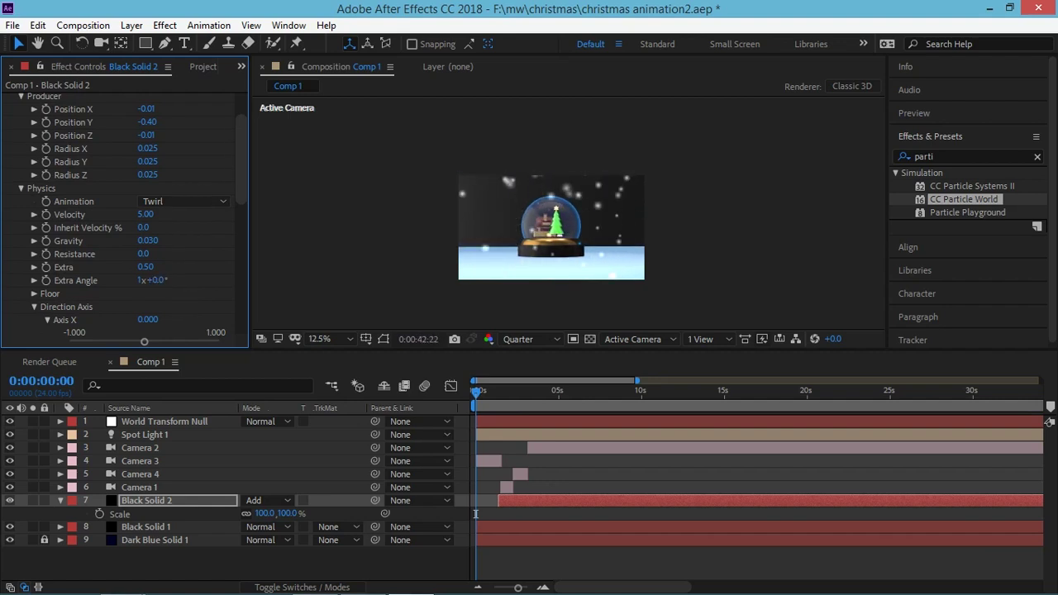
pyautogui.click(476, 513)
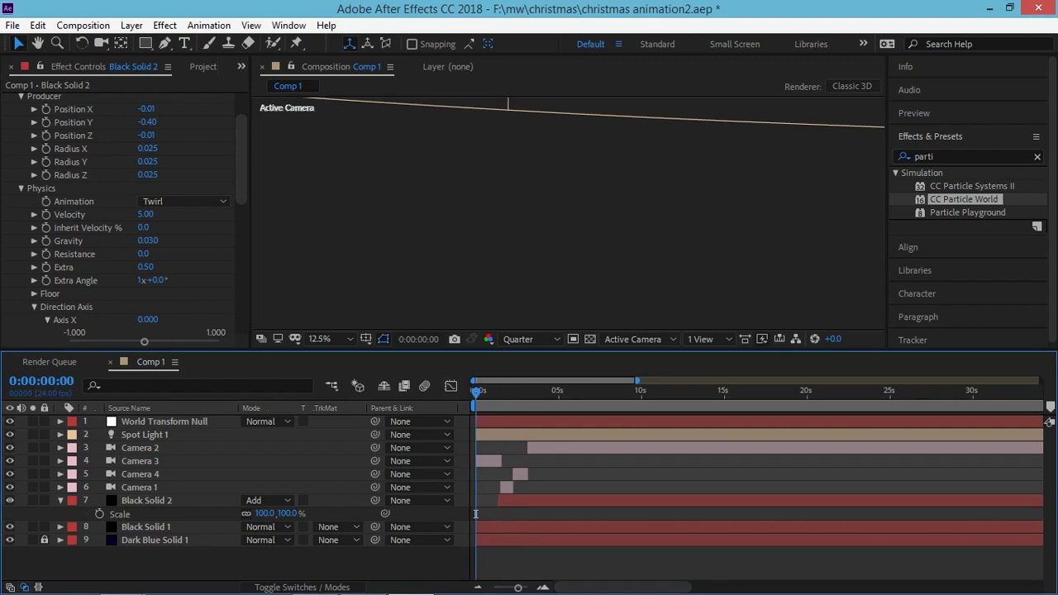
# Scrub to about one second, keep the Active Camera view, zoom in and play the preview.
pyautogui.moveTo(475, 513); pyautogui.dragTo(492, 513)
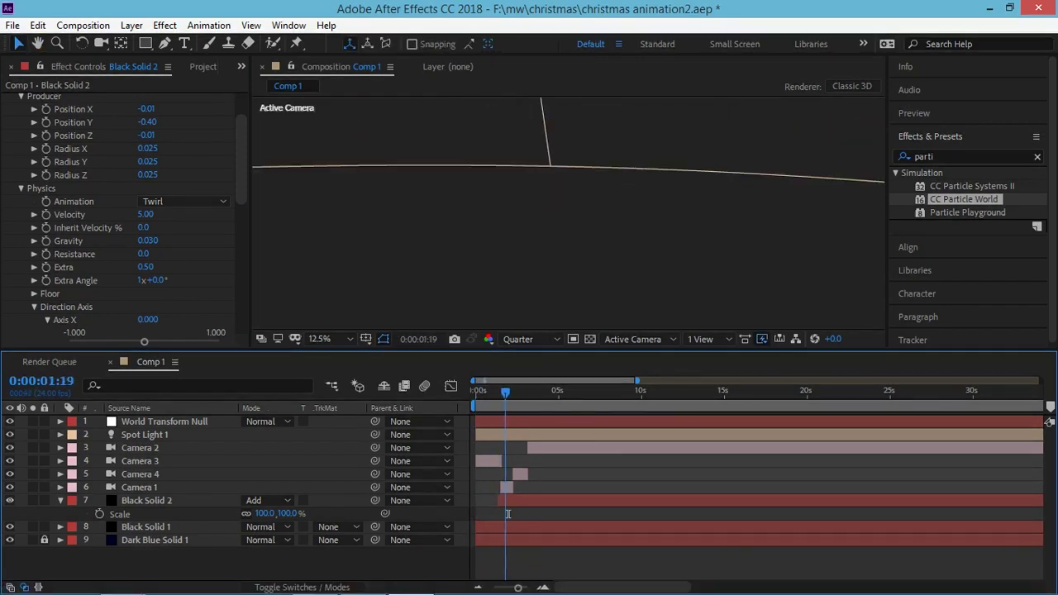
pyautogui.click(632, 339)
pyautogui.click(637, 88)
pyautogui.click(480, 514)
pyautogui.press('s')
pyautogui.press('.')
pyautogui.press('space')
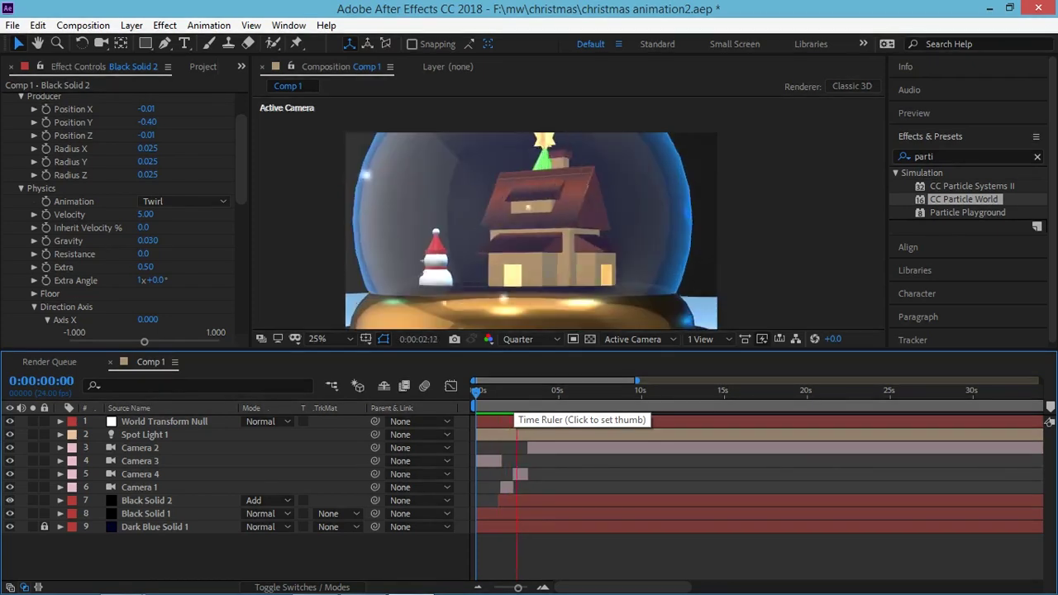
# Stop at five seconds, zoom back out, and select the particle effect to show its emitter.
pyautogui.click(558, 391)
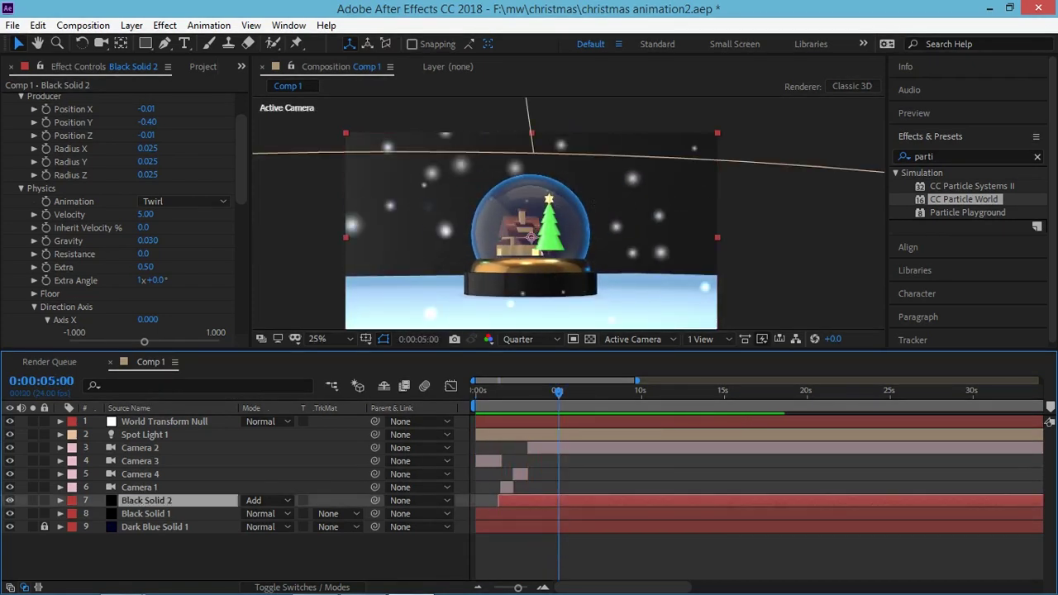
pyautogui.press(',')
pyautogui.press(',')
pyautogui.press(',')
pyautogui.press('.')
pyautogui.press('.')
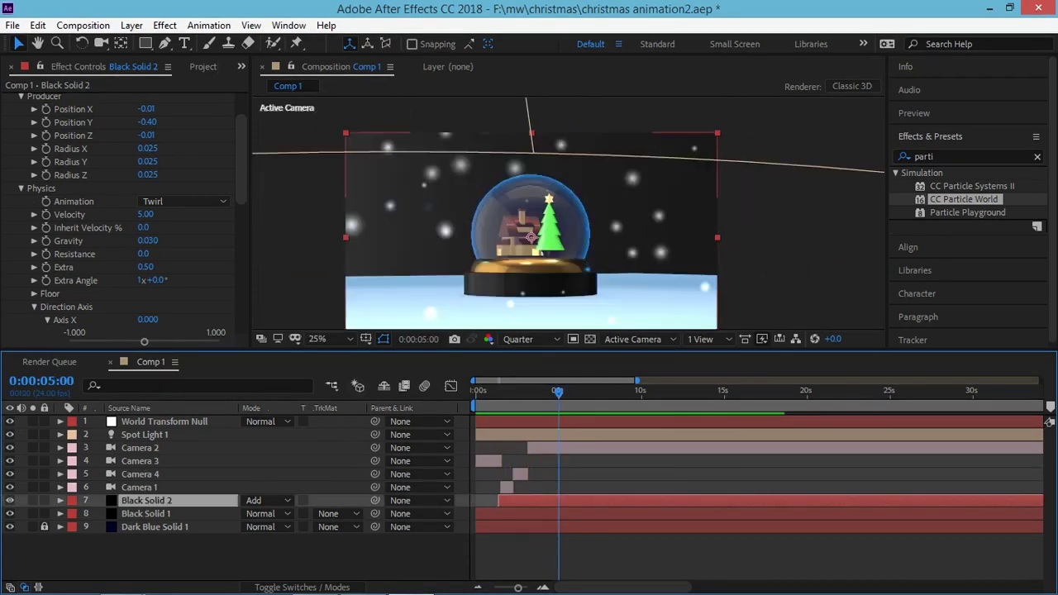
pyautogui.press(',')
pyautogui.scroll(3, 124, 215)
pyautogui.click(74, 98)
# Widen the emitter to Radius X 0.490 and Y 0.243, then duplicate the snow layer starting slightly later.
pyautogui.moveTo(147, 205)
pyautogui.mouseDown()
pyautogui.moveTo(198, 205)
pyautogui.moveTo(174, 217)
pyautogui.mouseUp()
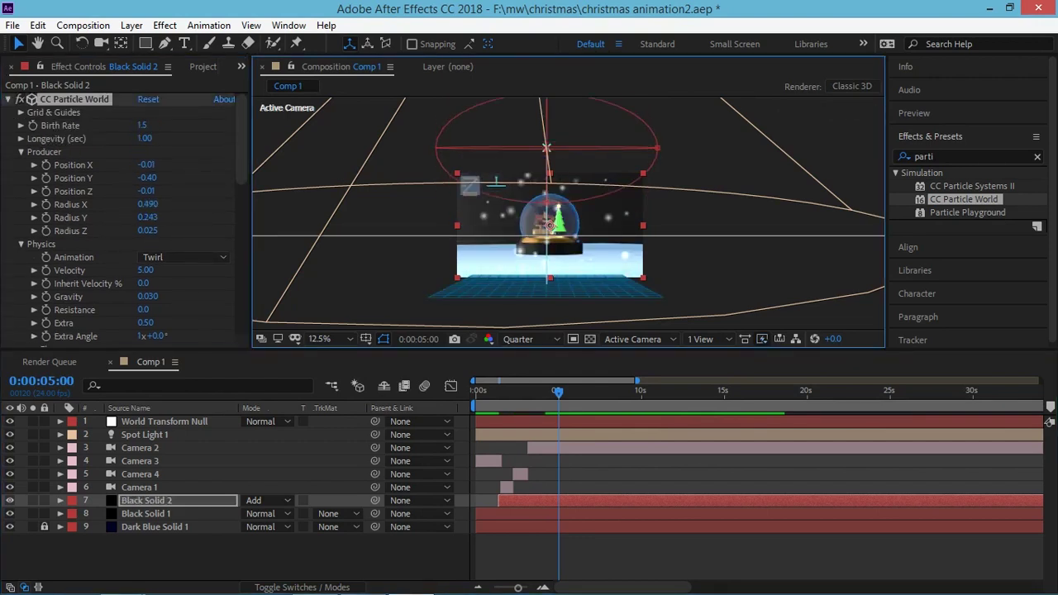
pyautogui.press('space')
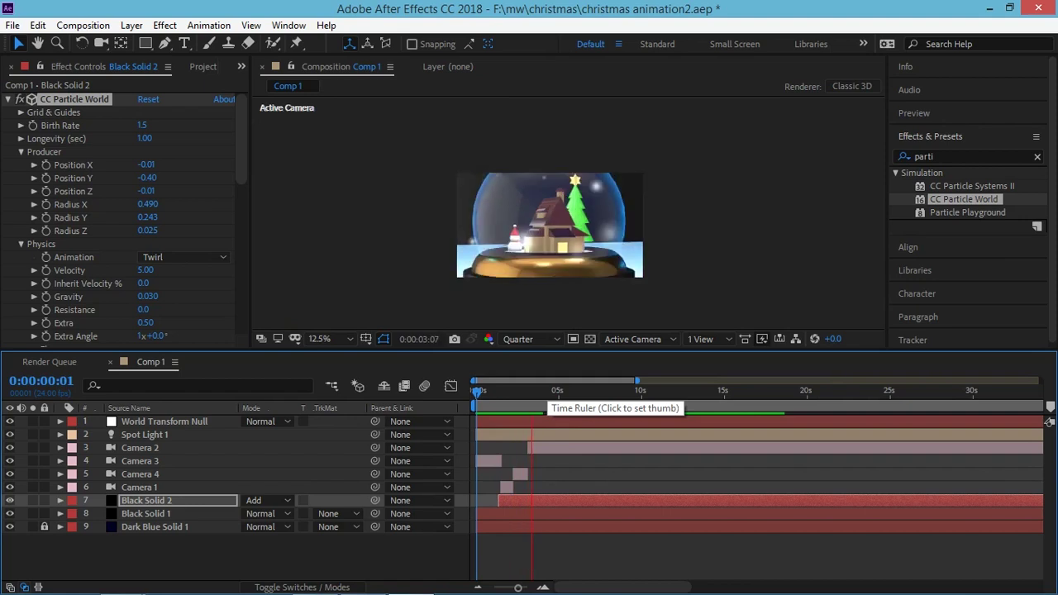
pyautogui.press('space')
pyautogui.hotkey('ctrl', 'd')
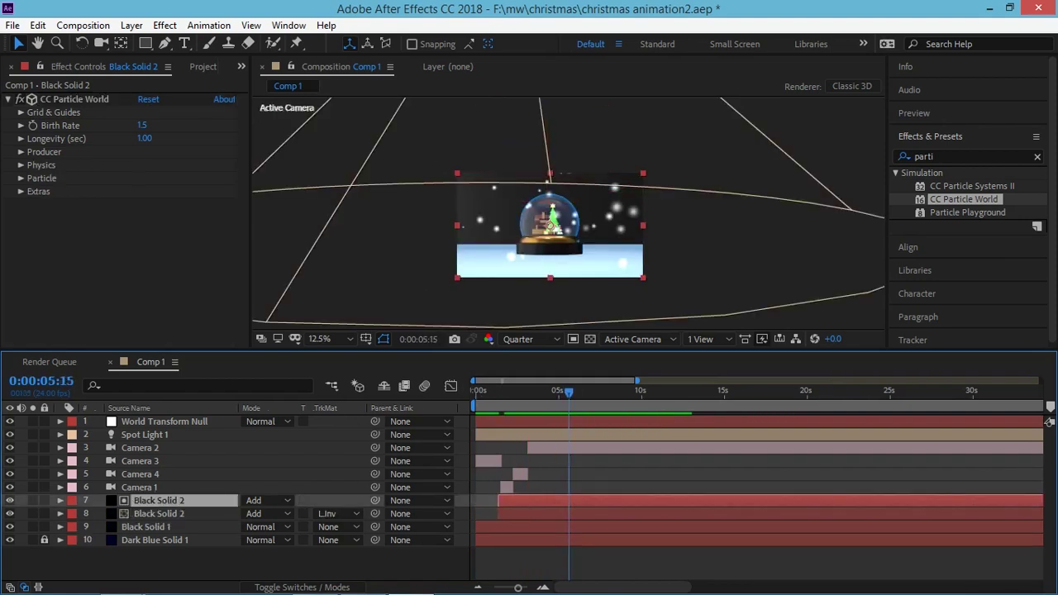
pyautogui.moveTo(578, 500); pyautogui.dragTo(598, 500)
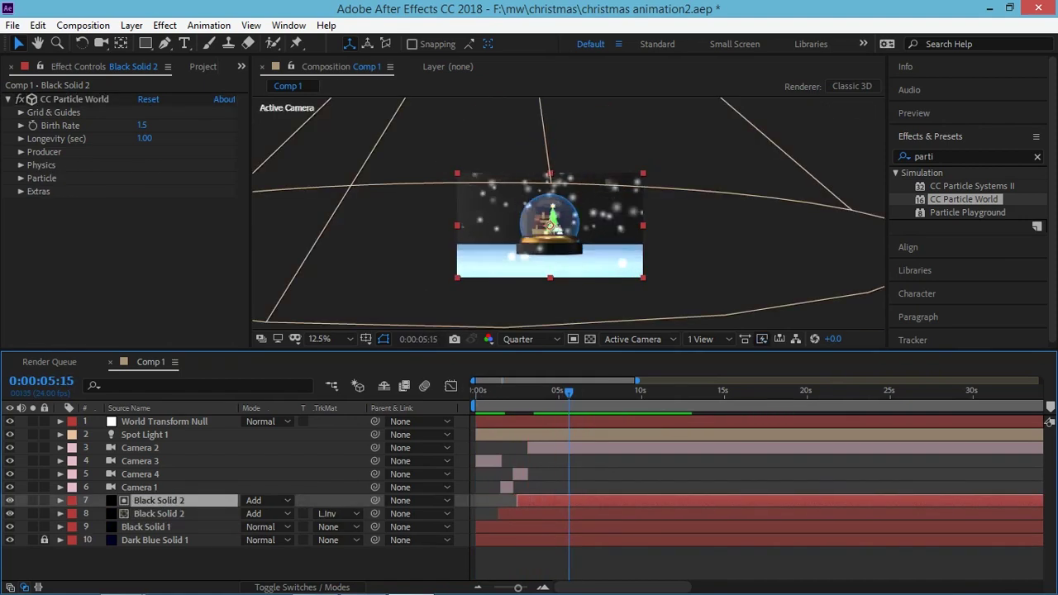
# Try Motion Polygon, TriPolygon, QuadPolygon and Tetrahedron particle types.
pyautogui.click(21, 178)
pyautogui.scroll(-1, 124, 215)
pyautogui.click(182, 143)
pyautogui.click(194, 273)
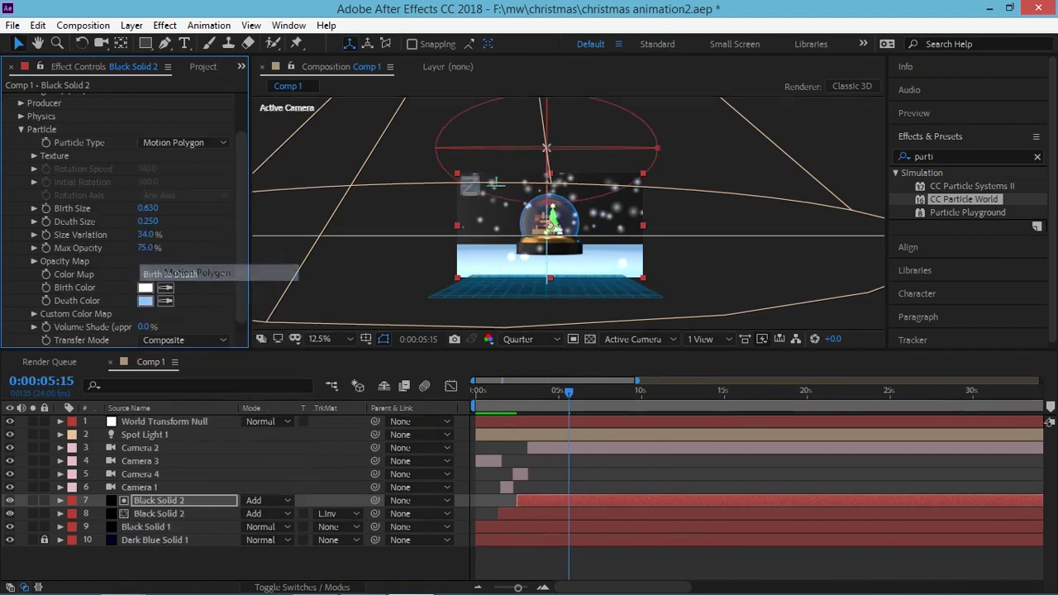
pyautogui.press('.')
pyautogui.click(182, 142)
pyautogui.click(178, 375)
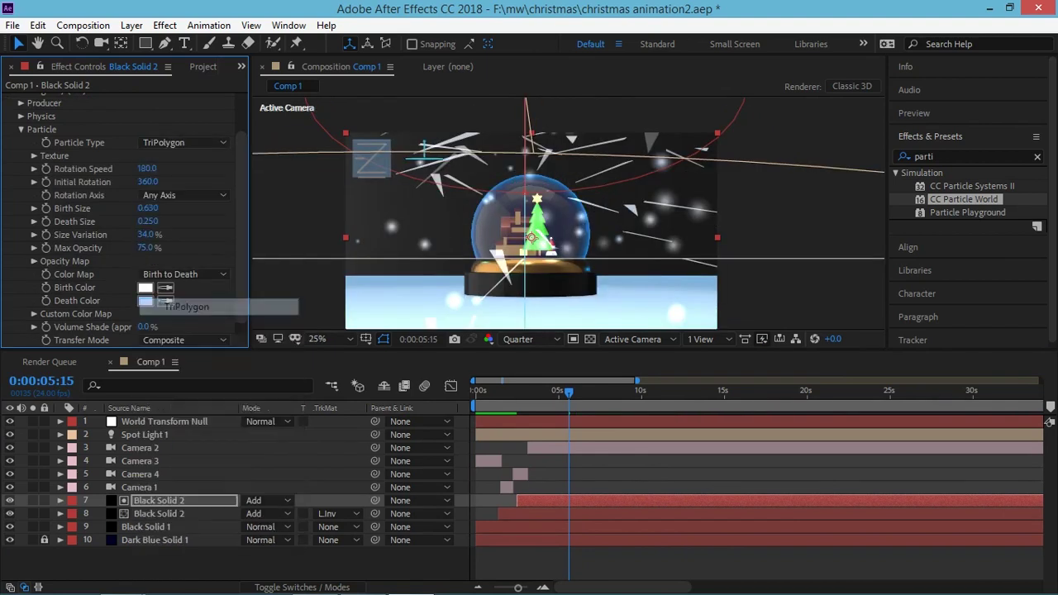
pyautogui.click(182, 142)
pyautogui.click(191, 324)
pyautogui.click(182, 142)
pyautogui.click(188, 375)
# Try Lens Convex, Concave, Fade, Bubble and Textured Square particles, then settle on Cube.
pyautogui.click(182, 142)
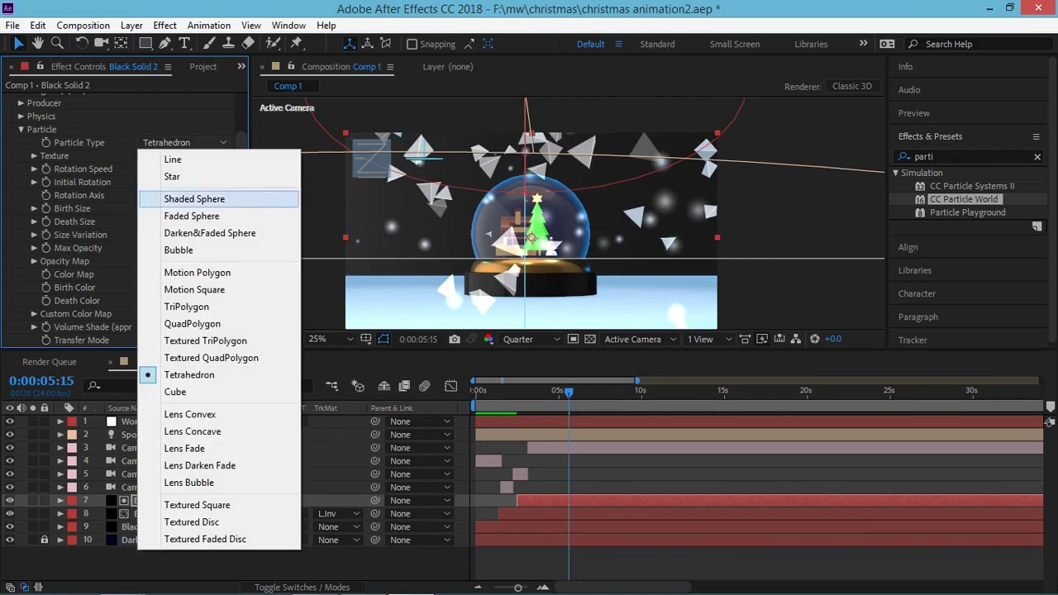
pyautogui.click(190, 414)
pyautogui.click(182, 142)
pyautogui.click(190, 428)
pyautogui.click(182, 142)
pyautogui.click(189, 444)
pyautogui.click(182, 142)
pyautogui.click(189, 479)
pyautogui.click(182, 142)
pyautogui.click(189, 504)
pyautogui.click(181, 142)
pyautogui.click(189, 393)
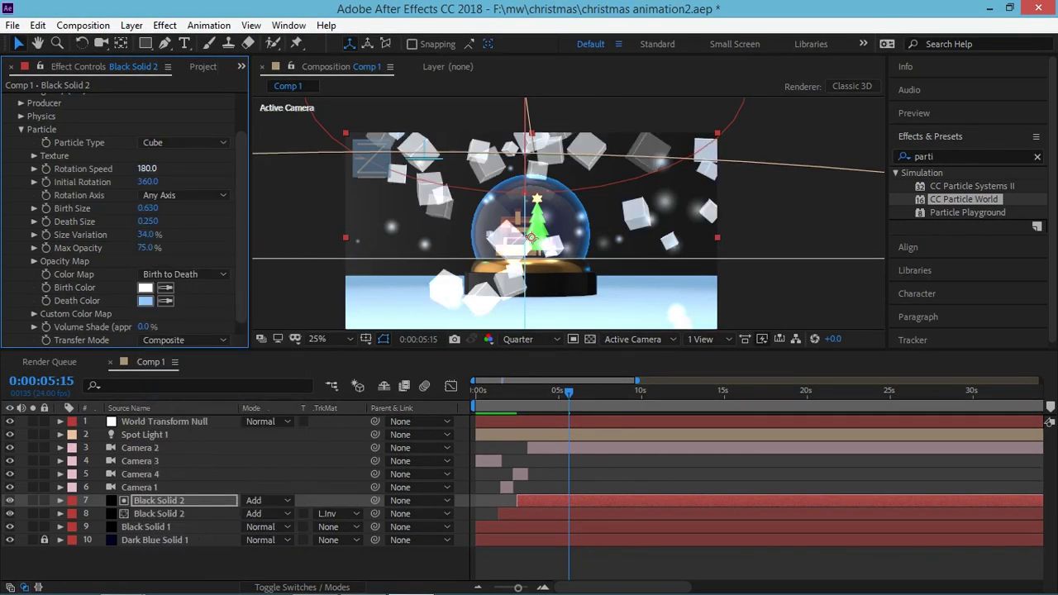
# Slow the cubes' Rotation Speed to 123.0 and lower Size Variation to 18%.
pyautogui.moveTo(146, 167); pyautogui.dragTo(99, 167)
pyautogui.moveTo(149, 234)
pyautogui.mouseDown()
pyautogui.moveTo(128, 234)
pyautogui.moveTo(104, 209)
pyautogui.moveTo(101, 222)
pyautogui.mouseUp()
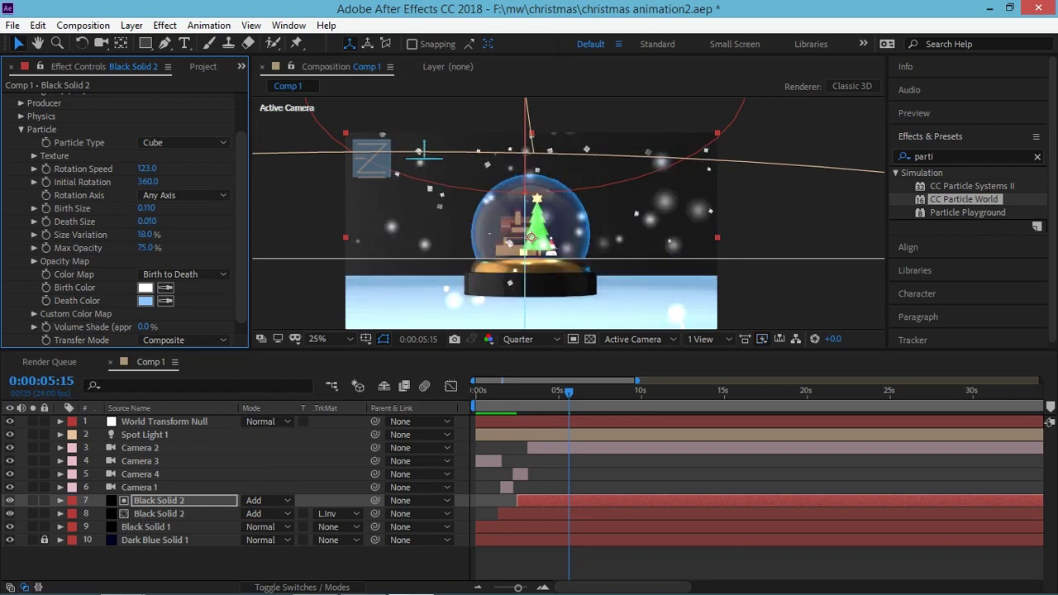
pyautogui.press('Home')
# Set the duplicate layer's Gravity to 0.010 and lower its Extra randomness.
pyautogui.press('space')
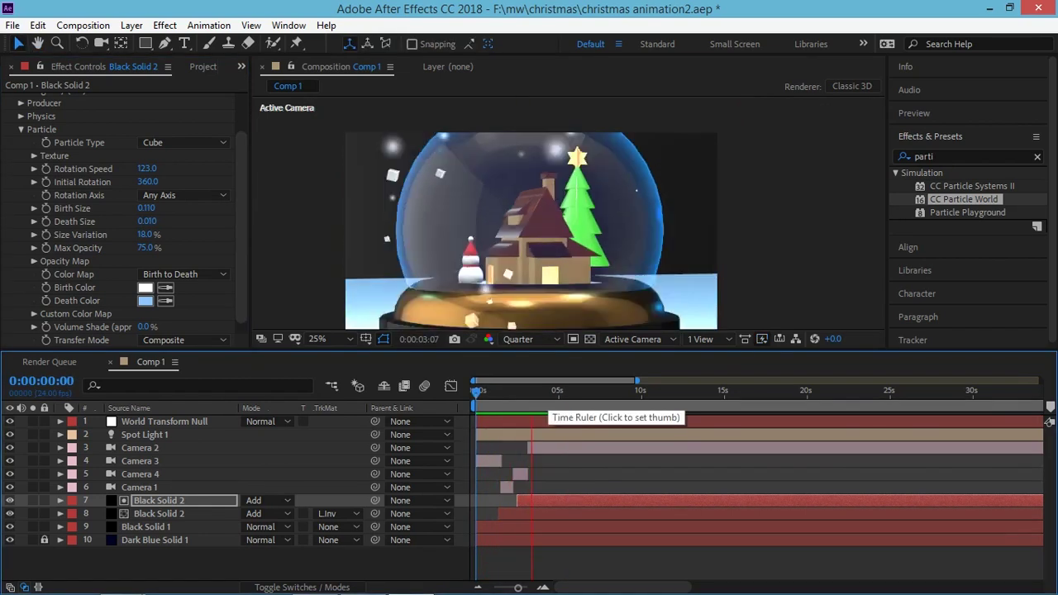
pyautogui.press('space')
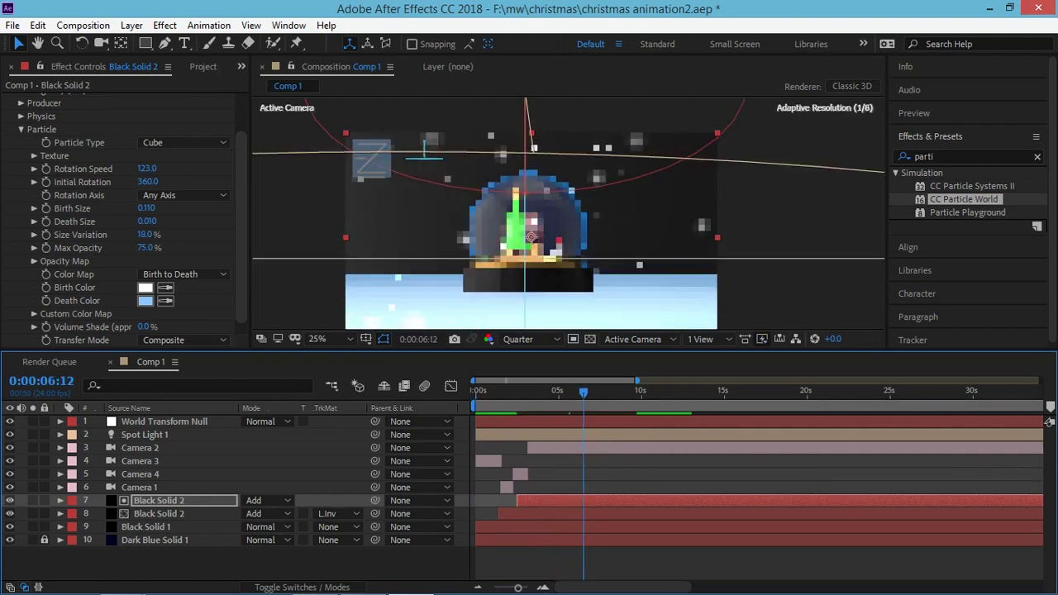
pyautogui.scroll(2, 124, 219)
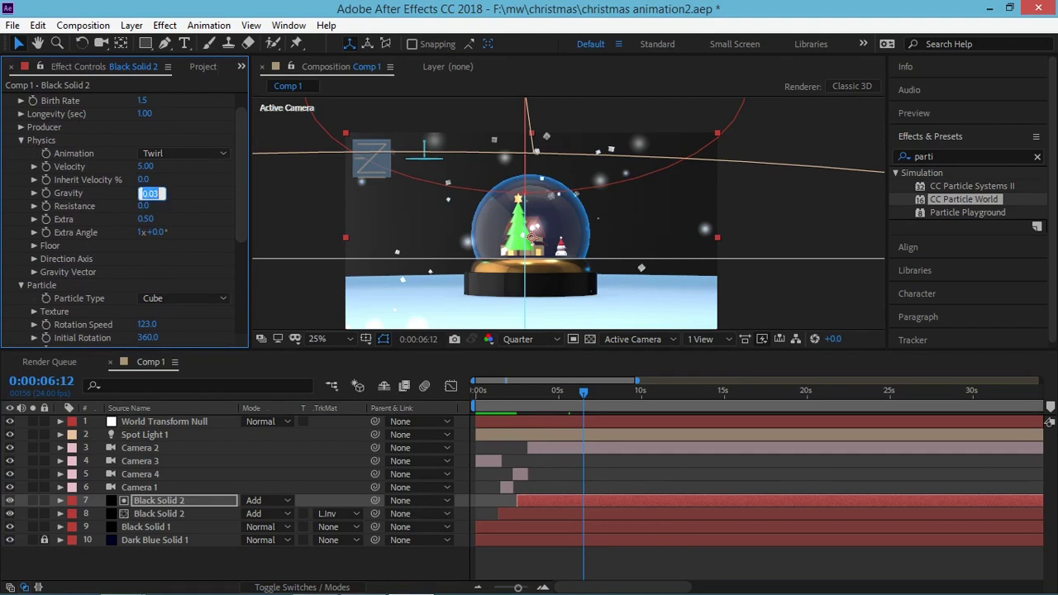
pyautogui.press('Return')
pyautogui.moveTo(145, 219); pyautogui.dragTo(127, 219)
# Review the Floor settings, keeping Normal floor rendering.
pyautogui.click(34, 245)
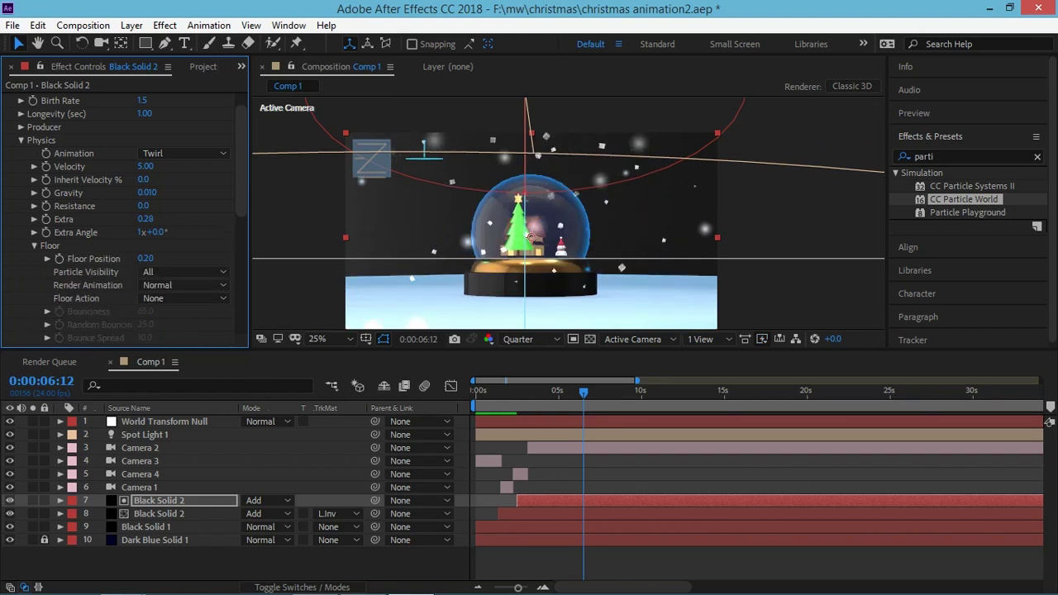
pyautogui.click(184, 271)
pyautogui.scroll(-2, 124, 248)
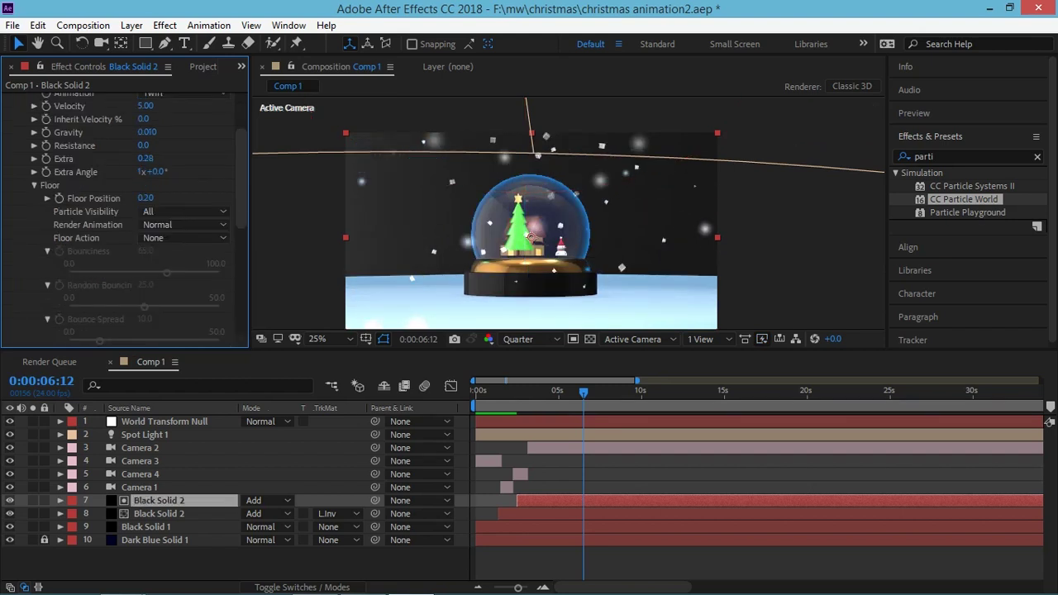
pyautogui.click(184, 225)
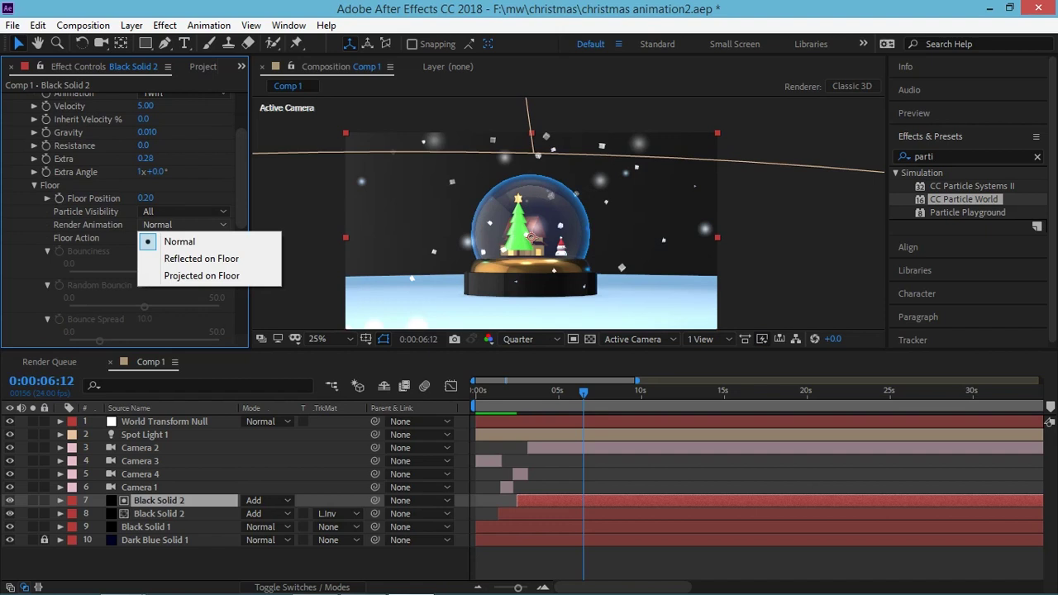
pyautogui.click(532, 237)
# Preview the snow, then delete the duplicate Black Solid 2 layer.
pyautogui.press('space')
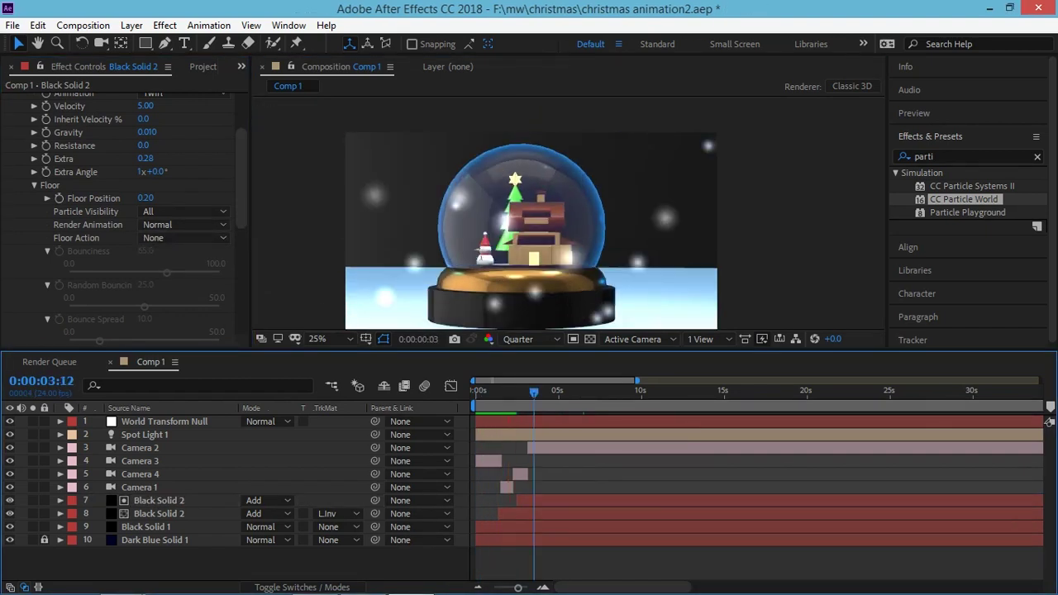
pyautogui.click(502, 395)
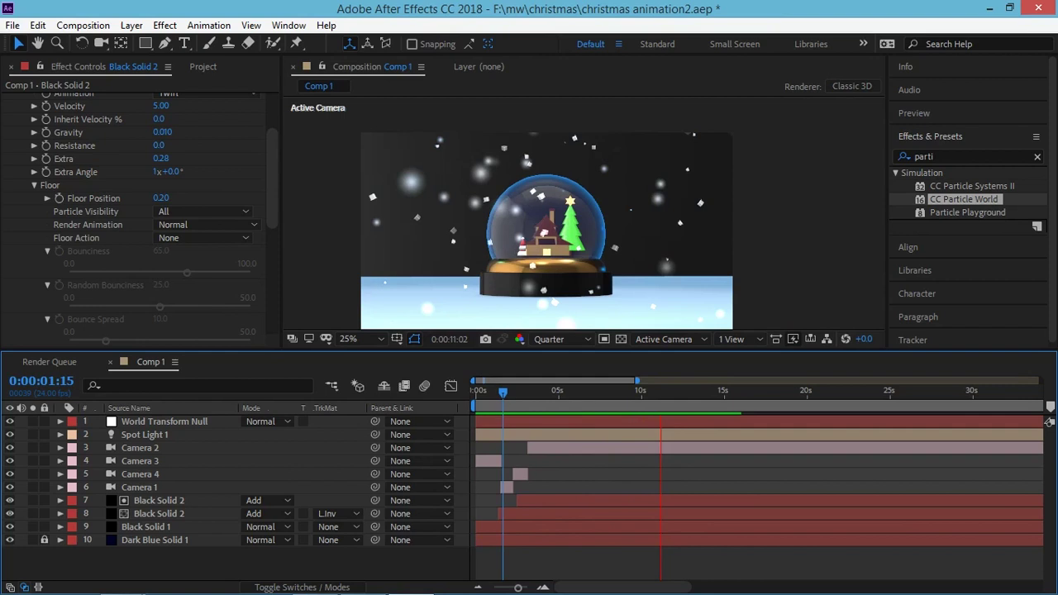
pyautogui.press('space')
pyautogui.click(149, 501)
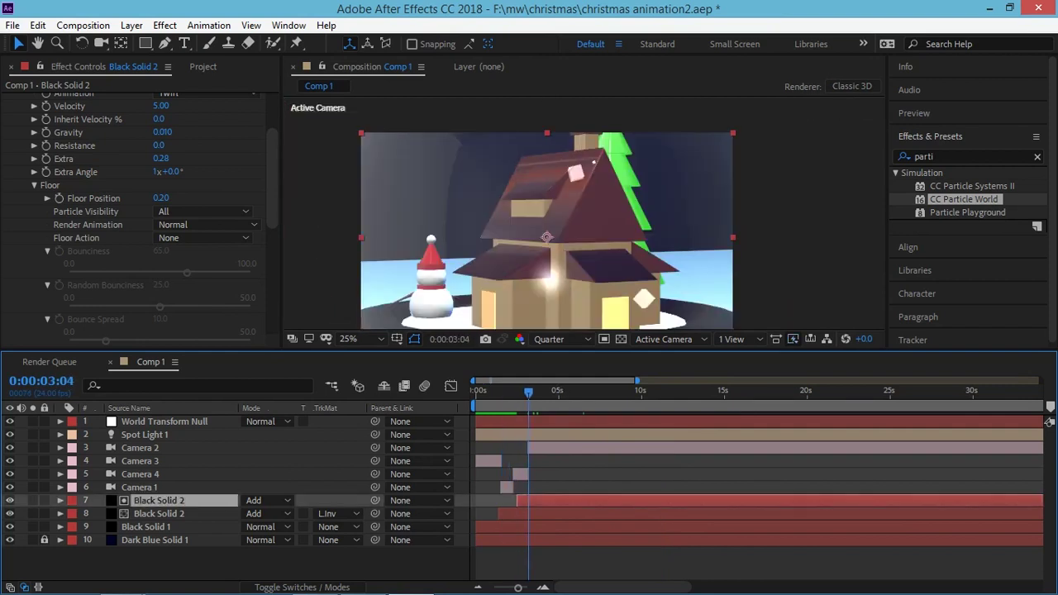
pyautogui.press('Delete')
# Try Direction Axis and Fractal Omni particle animations, then return to Twirl.
pyautogui.click(560, 390)
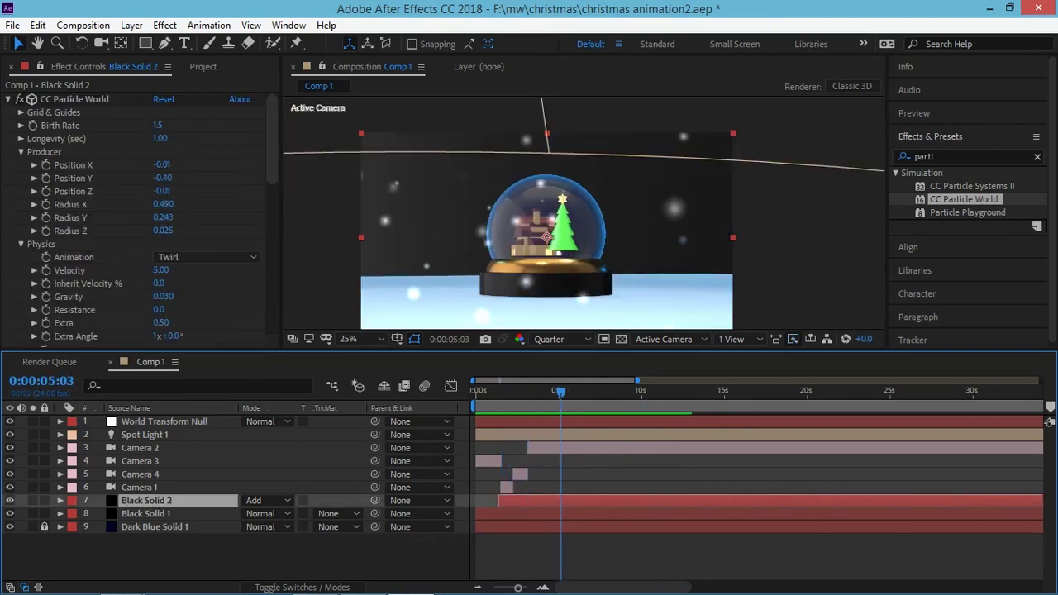
pyautogui.scroll(-3, 207, 199)
pyautogui.click(207, 195)
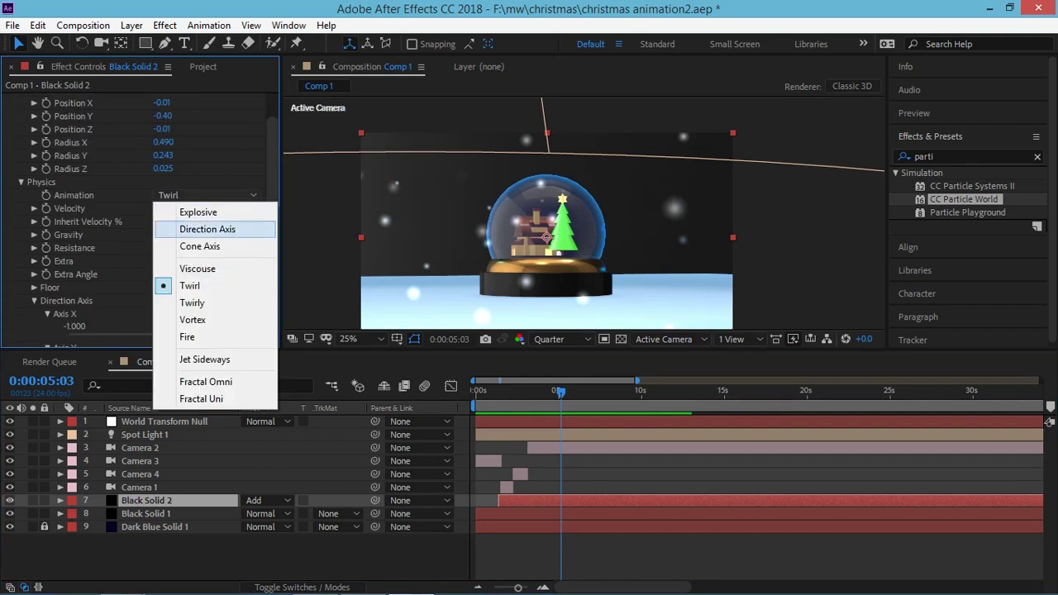
pyautogui.click(208, 229)
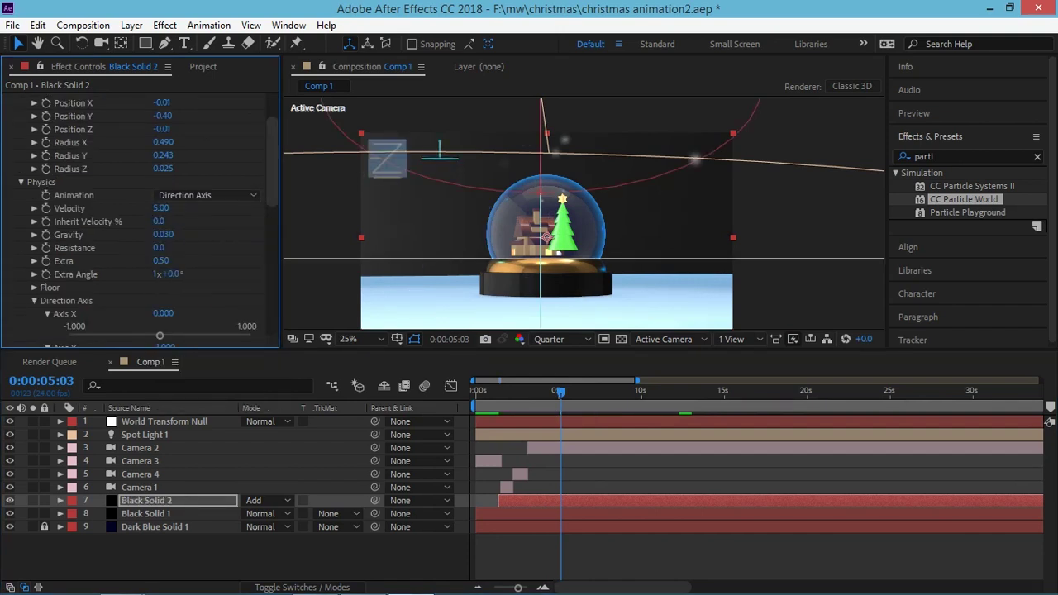
pyautogui.click(207, 195)
pyautogui.click(206, 382)
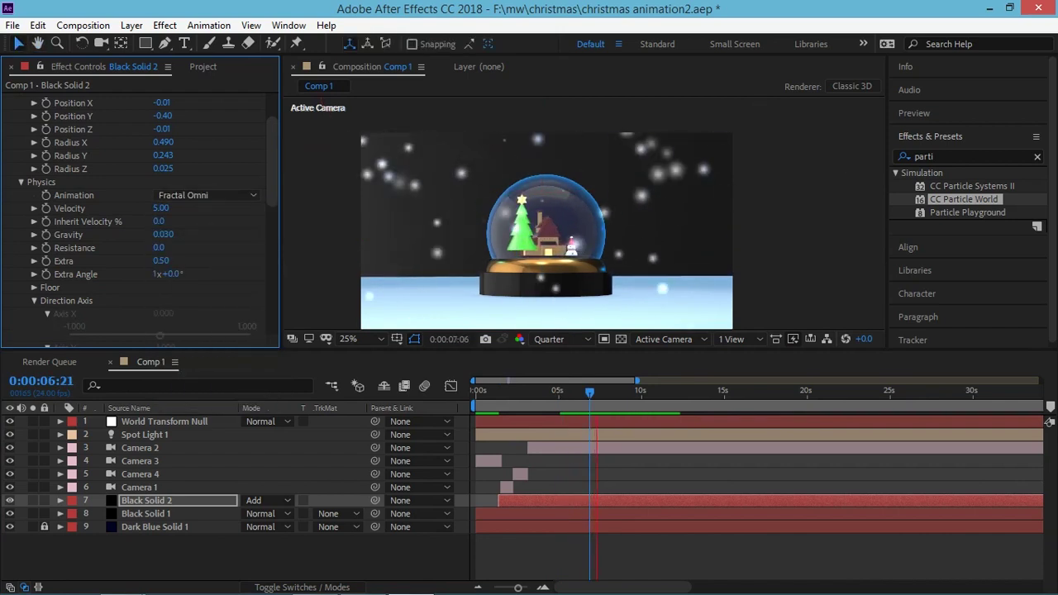
pyautogui.click(207, 195)
pyautogui.click(190, 302)
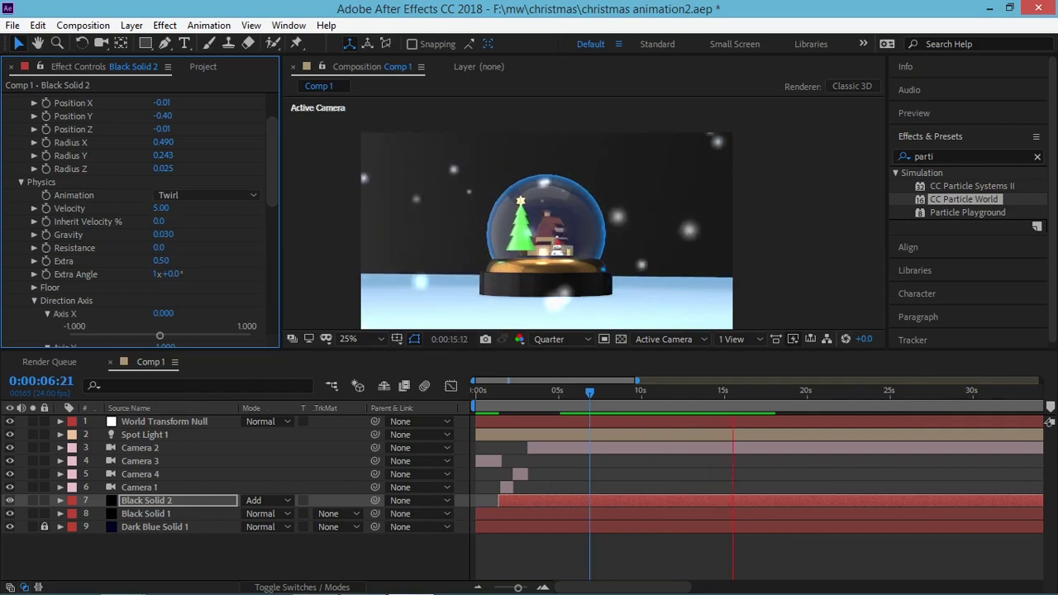
pyautogui.press('space')
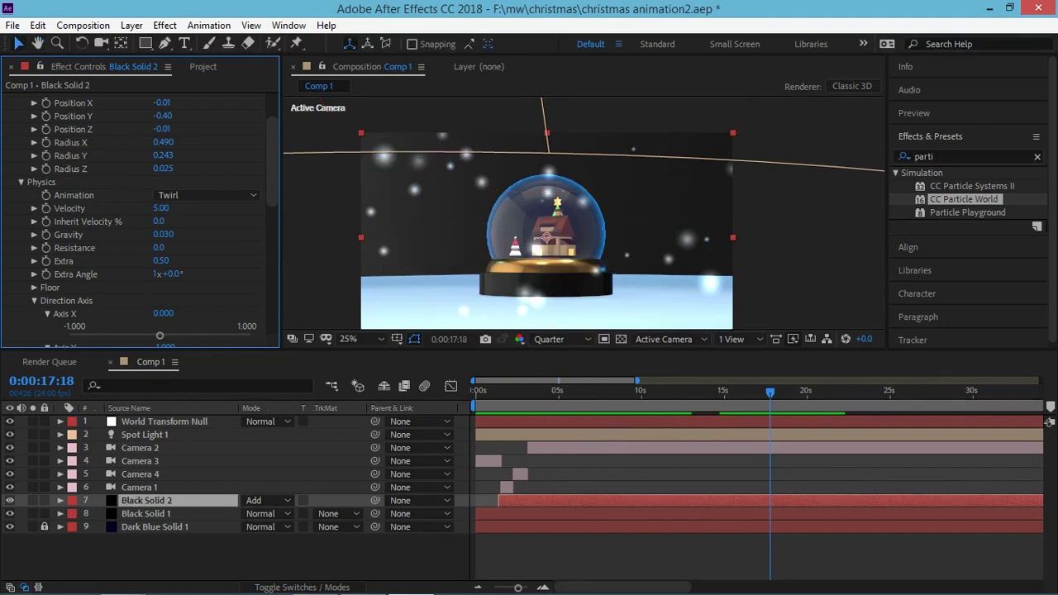
# Nudge the particle velocity up slightly and set Inherit Velocity % to 0.
pyautogui.moveTo(160, 207); pyautogui.dragTo(191, 207)
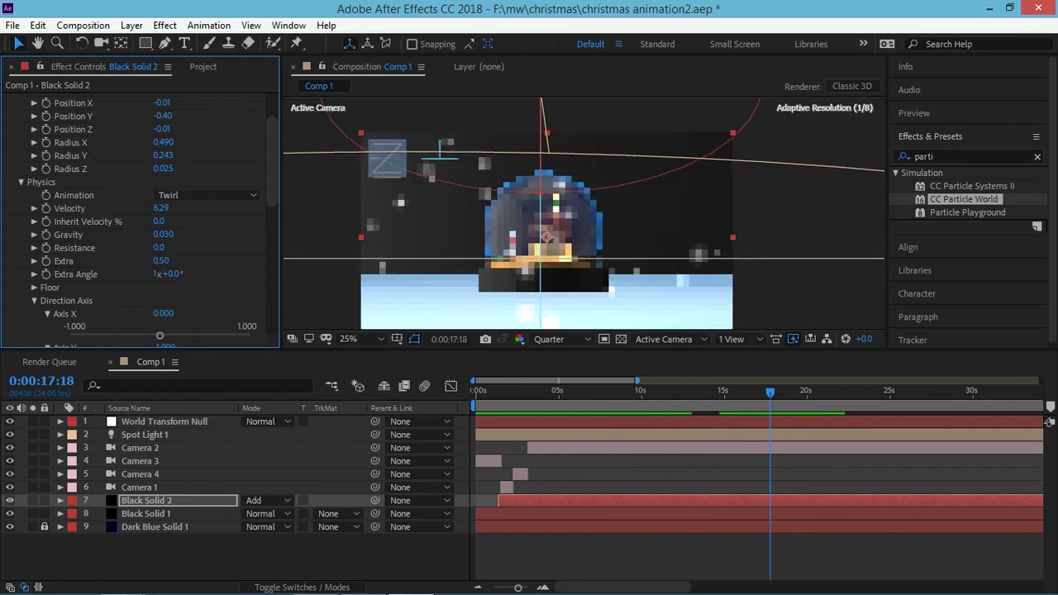
pyautogui.press('space')
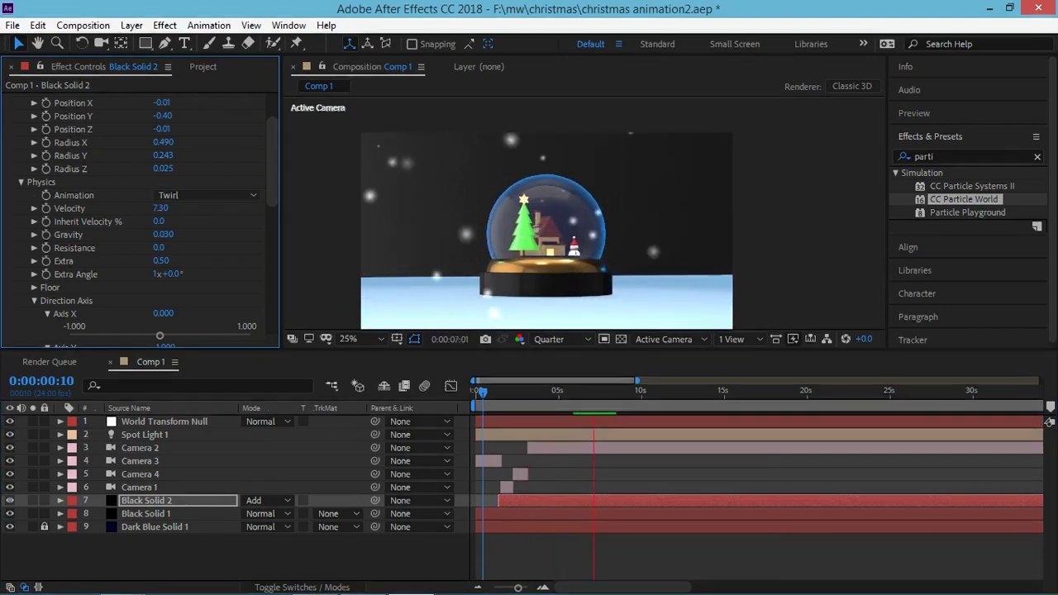
pyautogui.press('space')
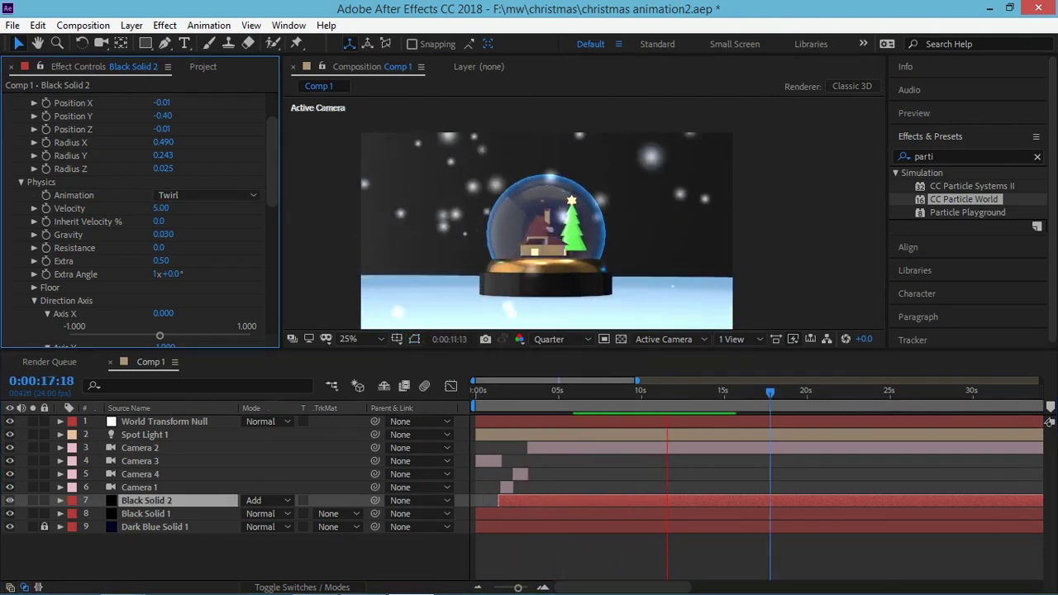
pyautogui.write('72')
pyautogui.press('Return')
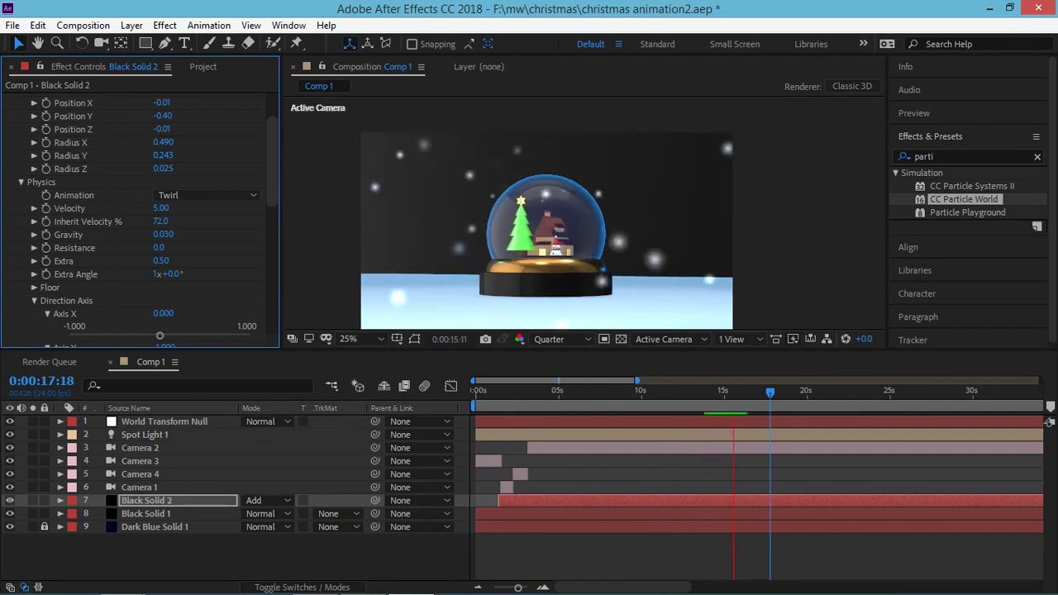
pyautogui.click(160, 221)
pyautogui.write('0')
pyautogui.press('Return')
pyautogui.write('5.5')
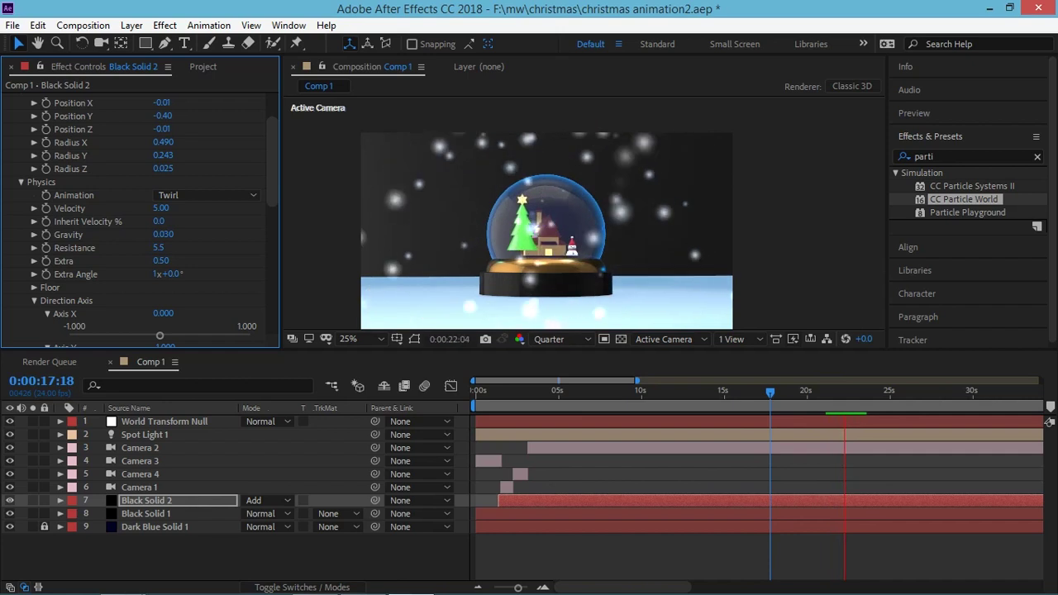
# Raise the particle Resistance to 11.4 and preview the falling snow.
pyautogui.moveTo(158, 248); pyautogui.dragTo(177, 248)
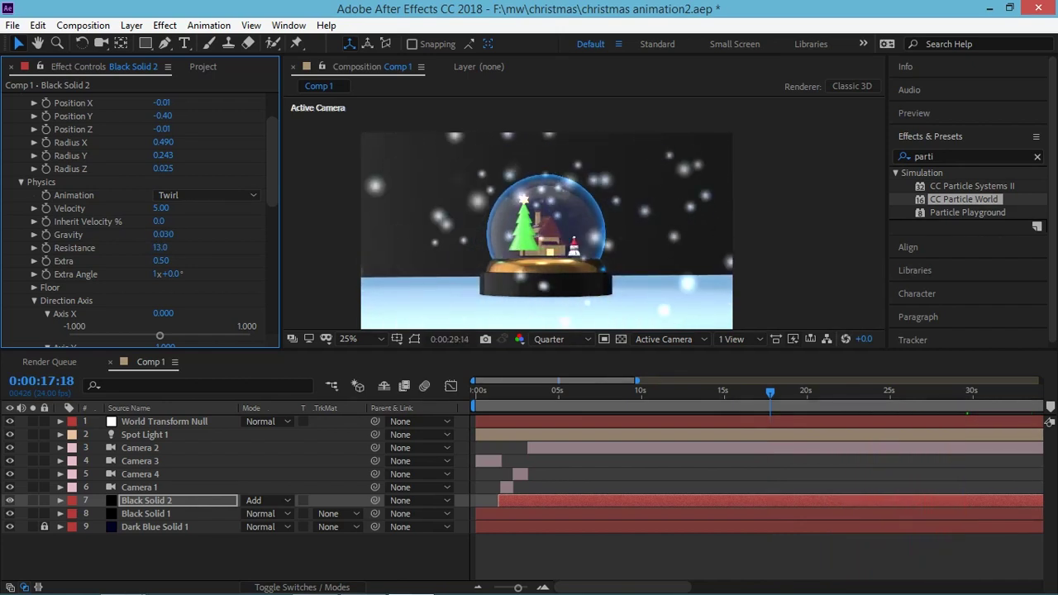
pyautogui.scroll(3, 140, 215)
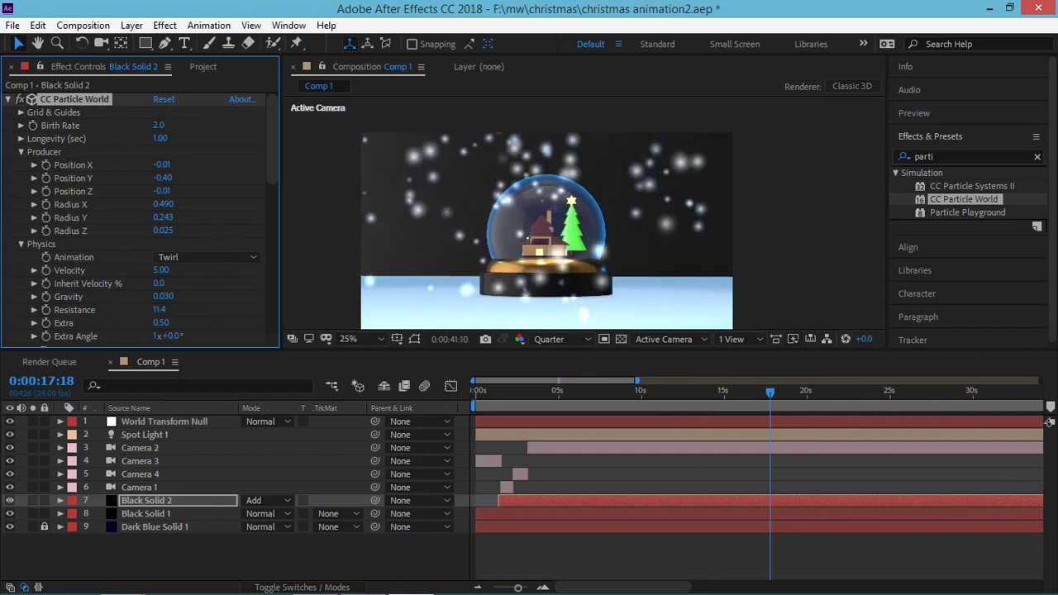
pyautogui.press('space')
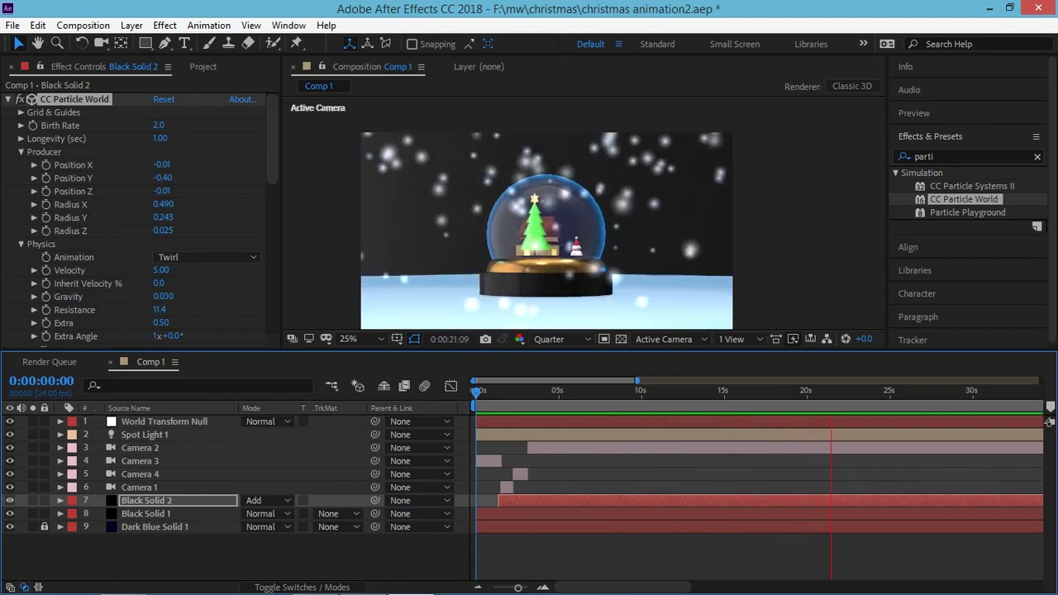
pyautogui.press('space')
pyautogui.hotkey('ctrl', 'shift', 'a')
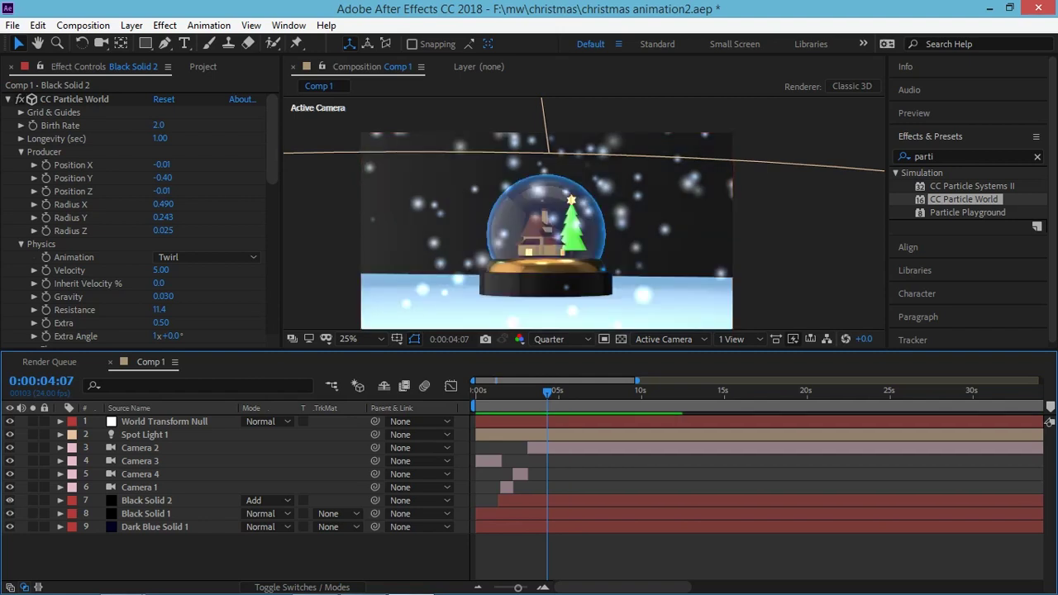
# Add a new solid layer with the default settings.
pyautogui.rightClick(148, 377)
pyautogui.moveTo(248, 387)
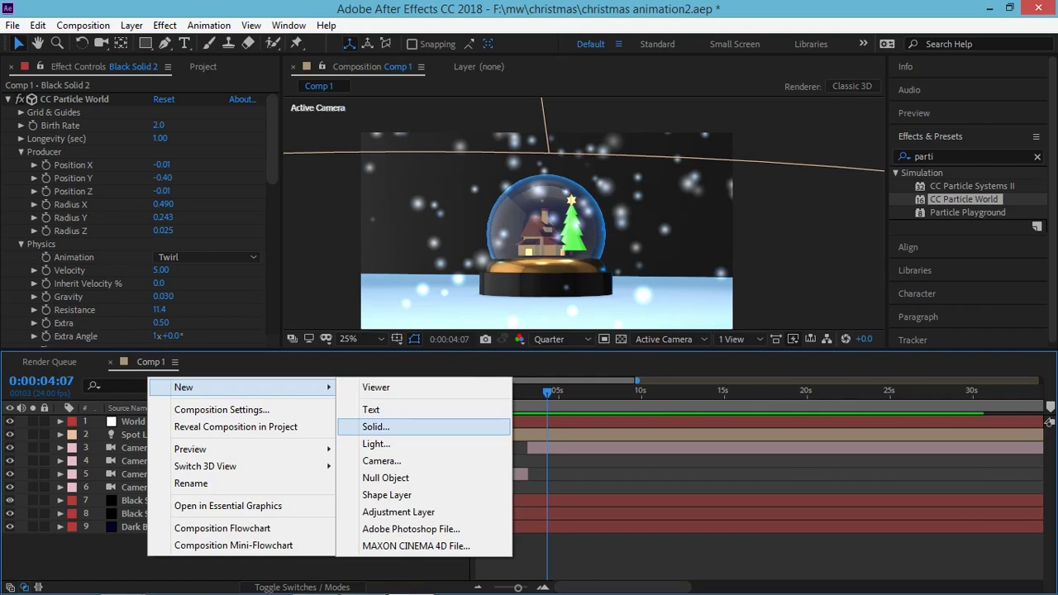
pyautogui.click(375, 426)
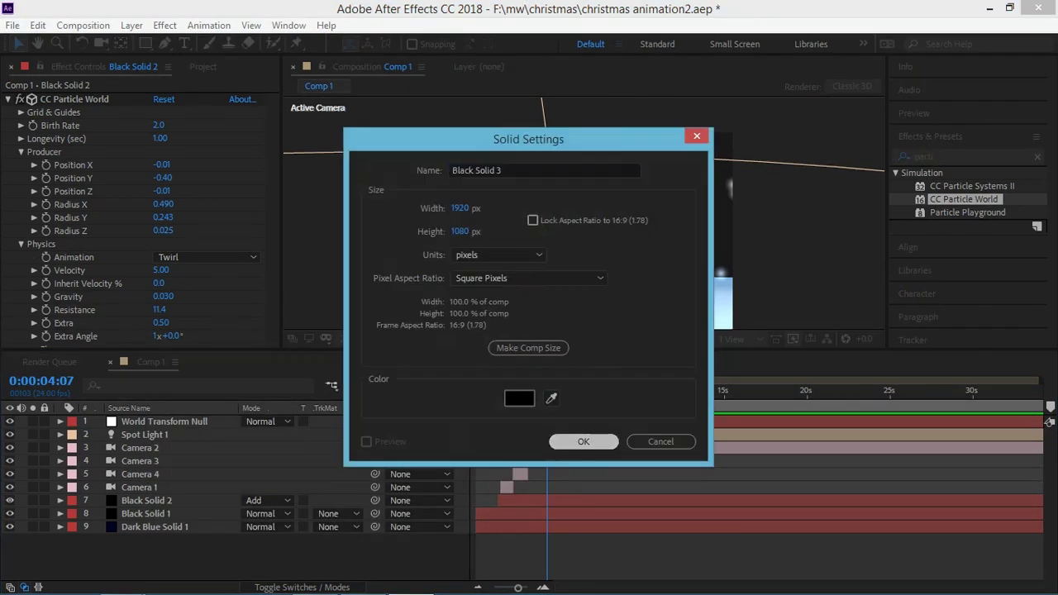
pyautogui.click(585, 441)
# Give the solid a full-size inverted ellipse mask feathered to 292 pixels.
pyautogui.press('q')
pyautogui.moveTo(145, 43); pyautogui.dragTo(211, 76)
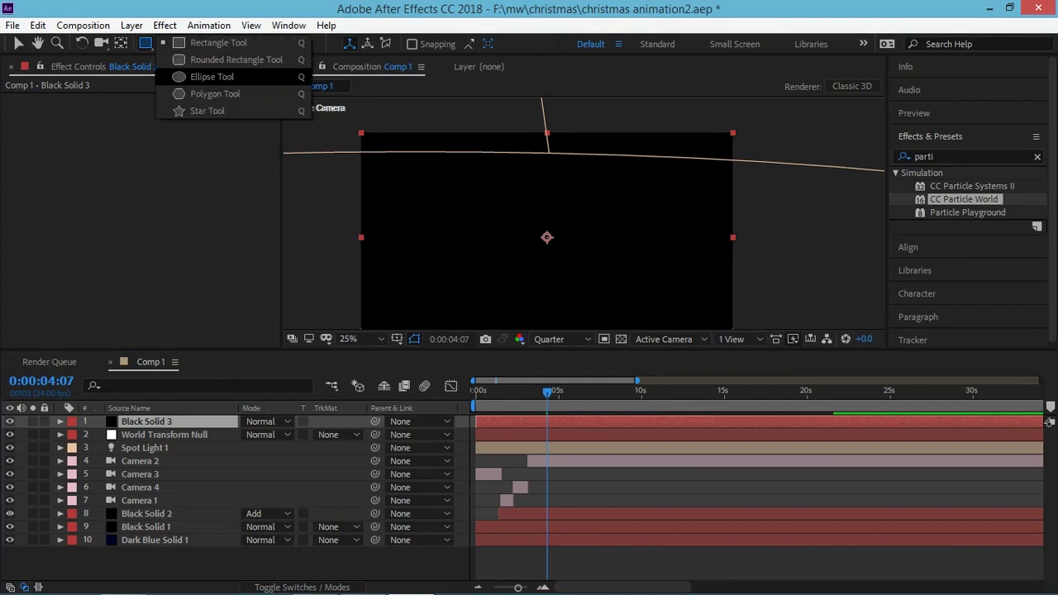
pyautogui.click(211, 76)
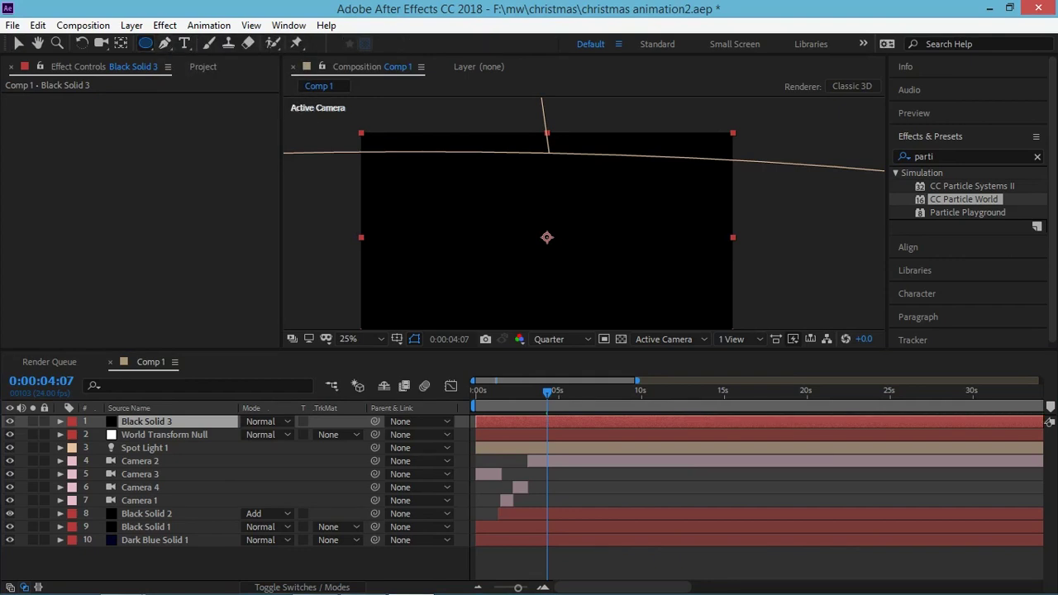
pyautogui.doubleClick(145, 43)
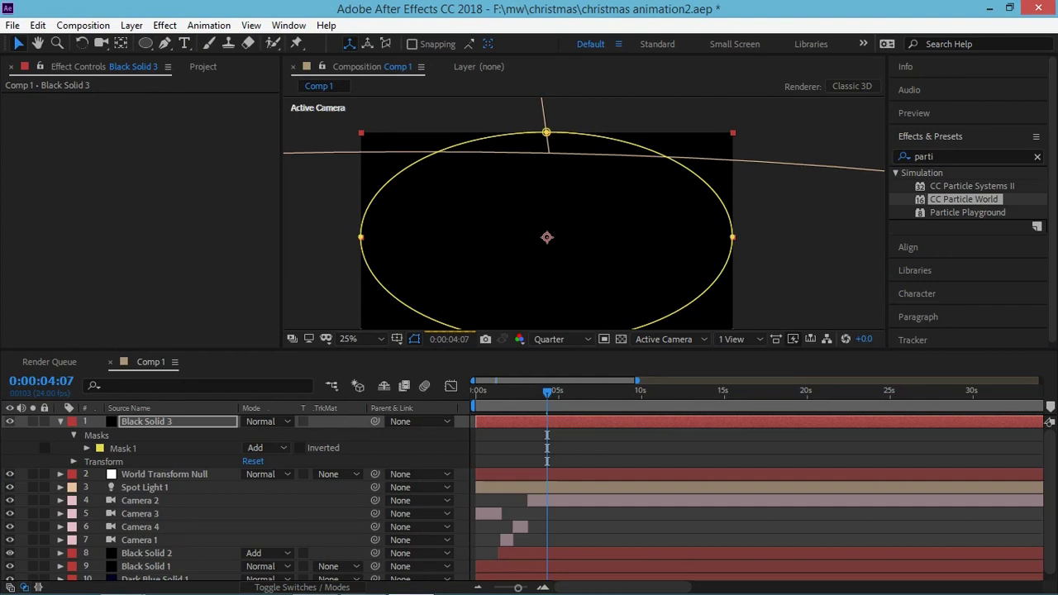
pyautogui.click(267, 447)
pyautogui.click(279, 482)
pyautogui.click(300, 447)
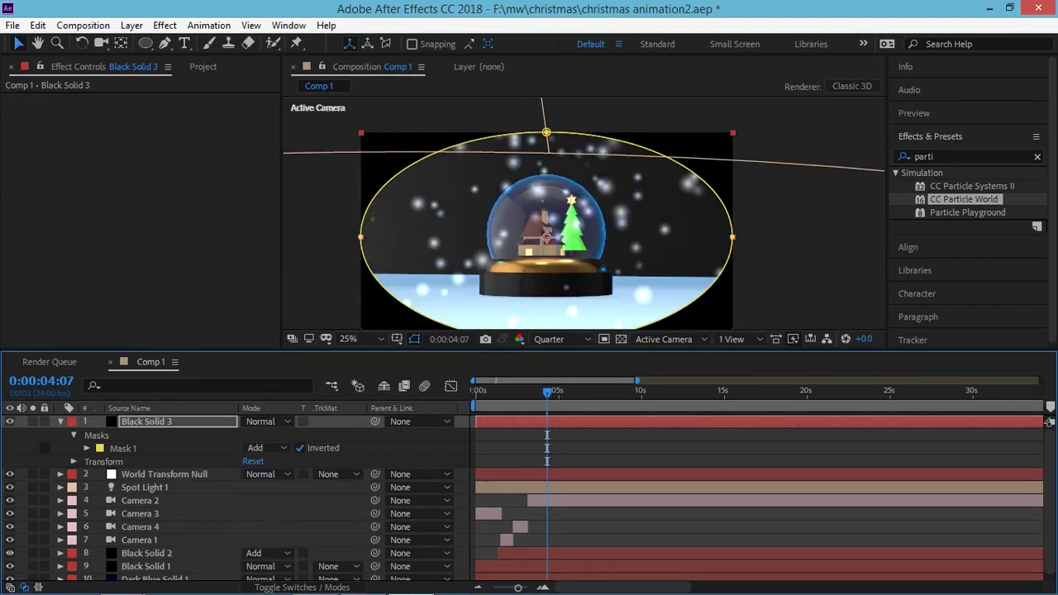
pyautogui.click(87, 448)
pyautogui.moveTo(267, 474); pyautogui.dragTo(384, 473)
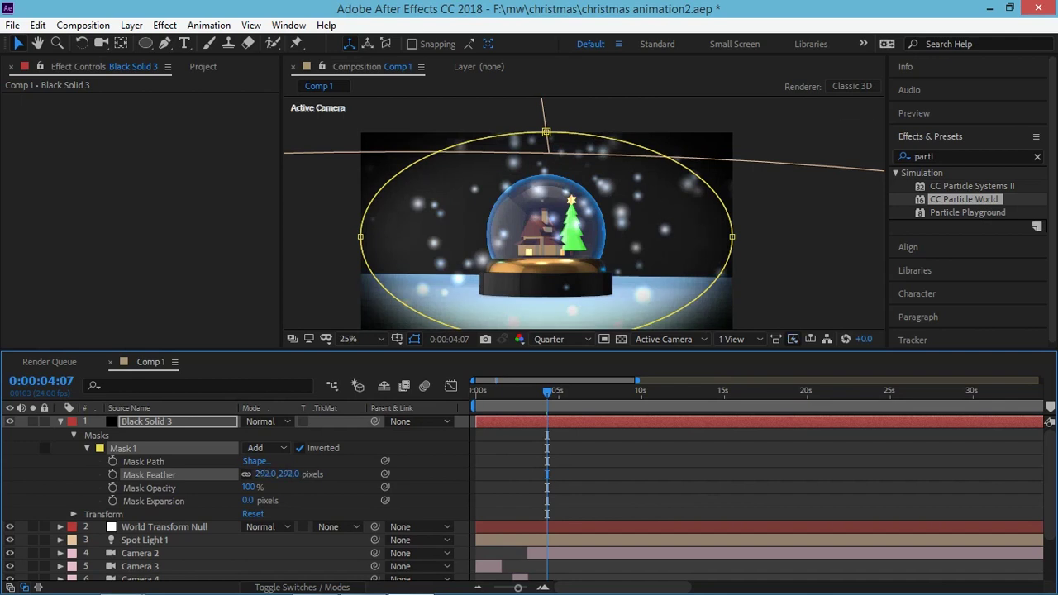
# Change the solid's colour to dark royal blue in Solid Settings.
pyautogui.click(147, 420)
pyautogui.click(131, 25)
pyautogui.click(37, 61)
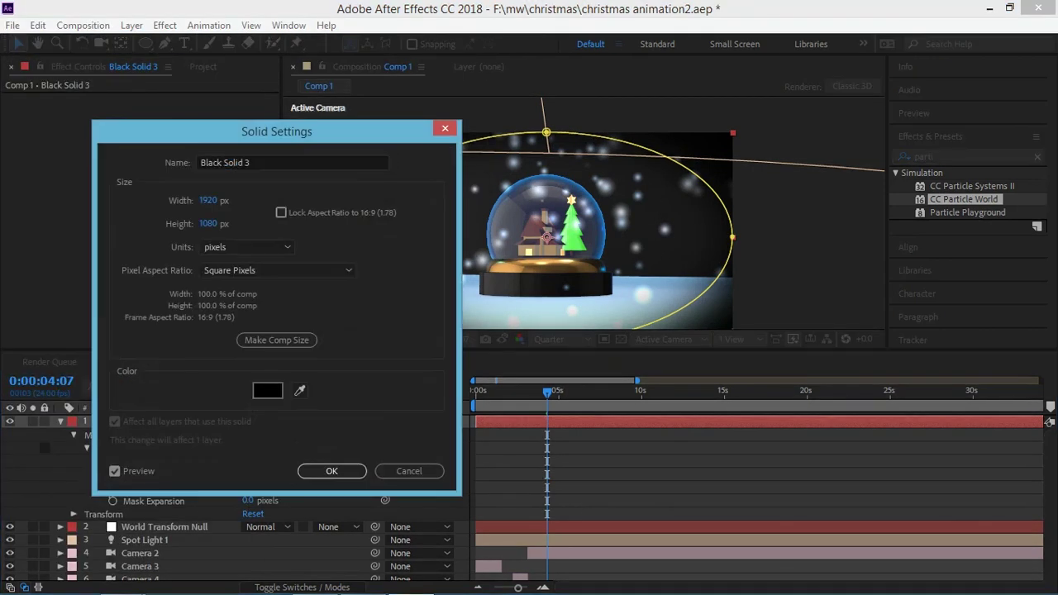
pyautogui.click(267, 390)
pyautogui.click(361, 401)
pyautogui.click(342, 468)
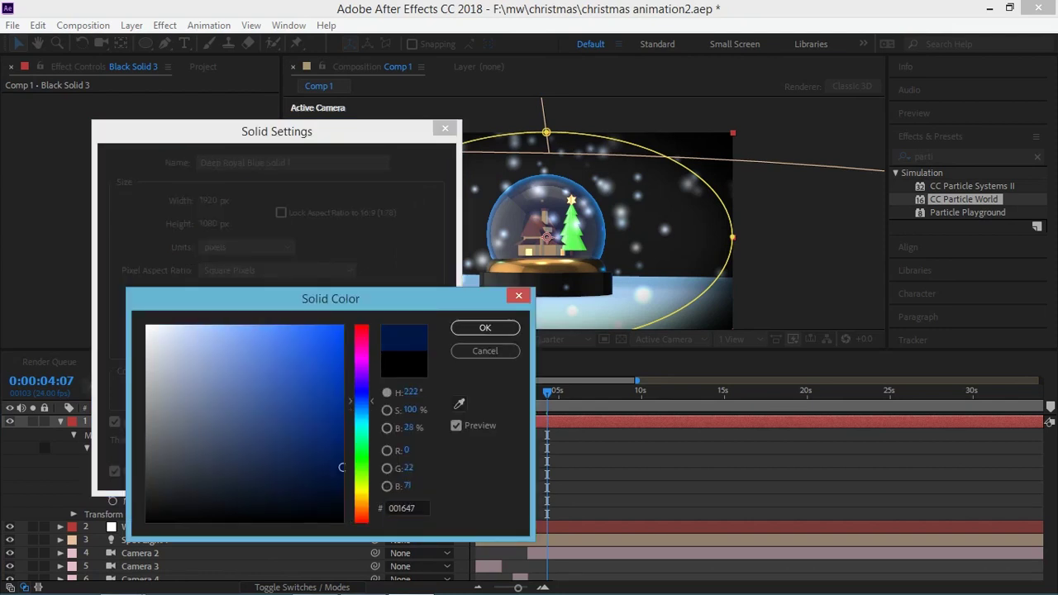
pyautogui.moveTo(341, 468); pyautogui.dragTo(342, 475)
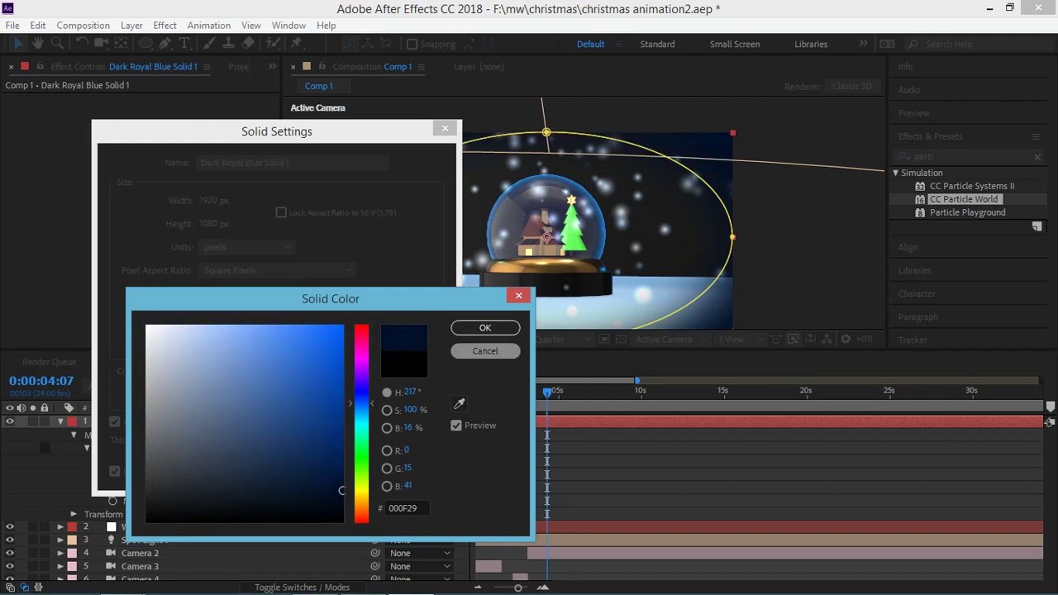
pyautogui.press('Return')
pyautogui.click(341, 470)
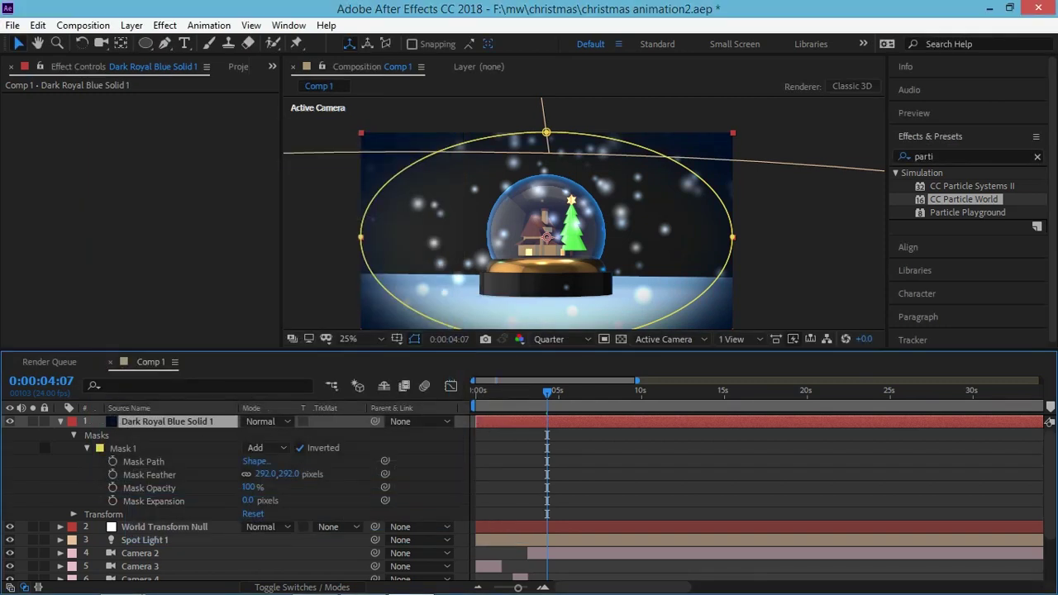
# Shrink the vignette solid slightly and nudge it up and right.
pyautogui.click(545, 207)
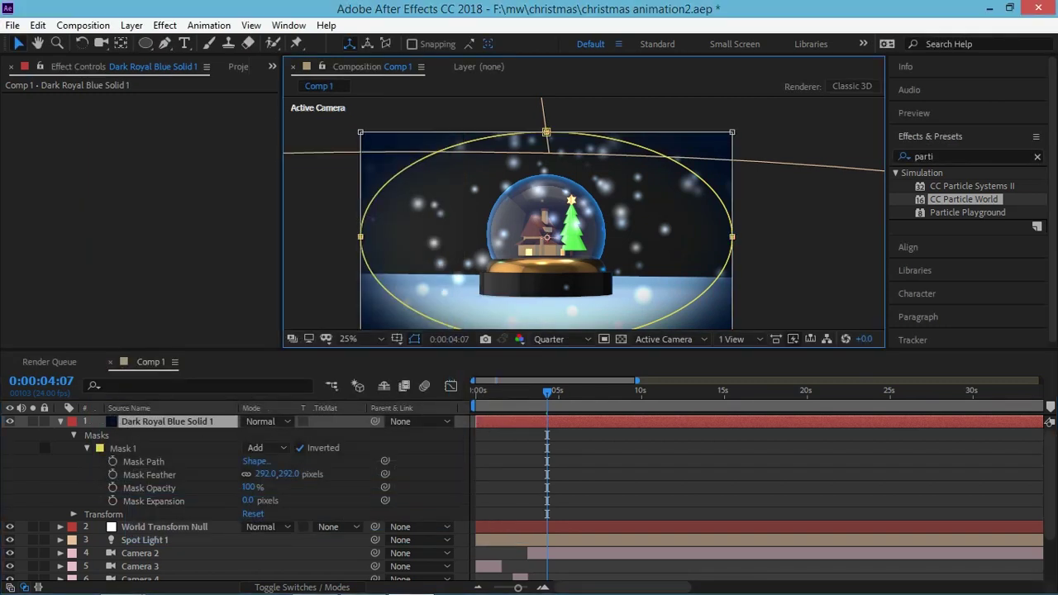
pyautogui.moveTo(732, 133); pyautogui.dragTo(700, 151)
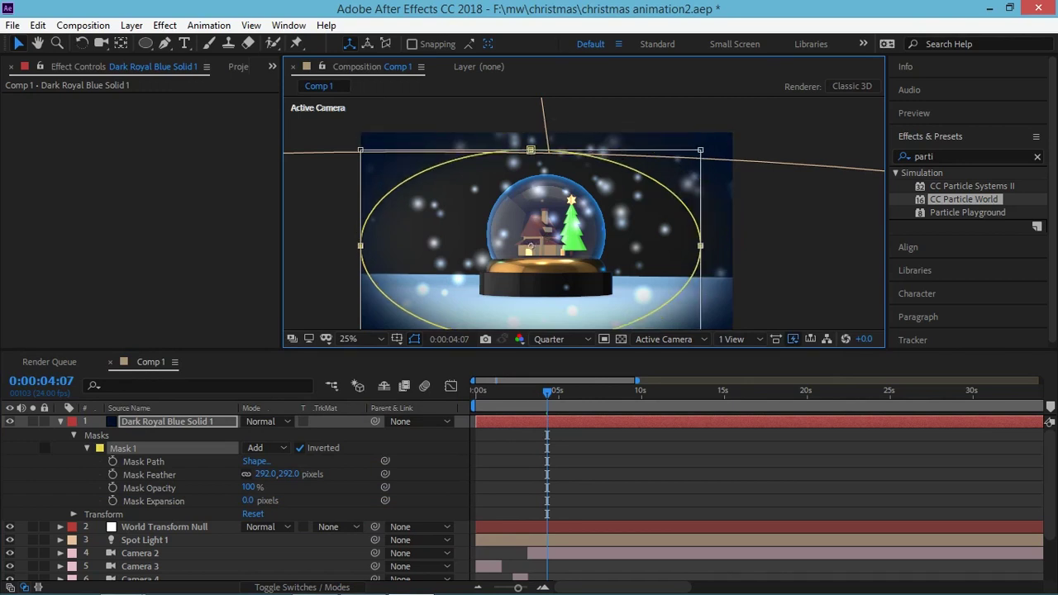
pyautogui.moveTo(530, 246); pyautogui.dragTo(547, 237)
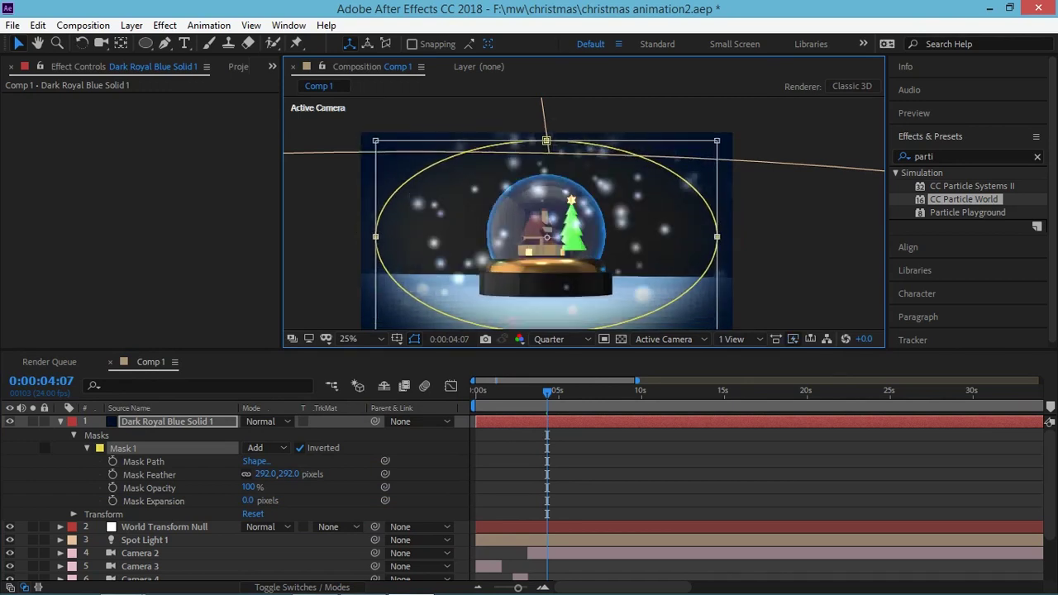
pyautogui.press('u')
pyautogui.press('F2')
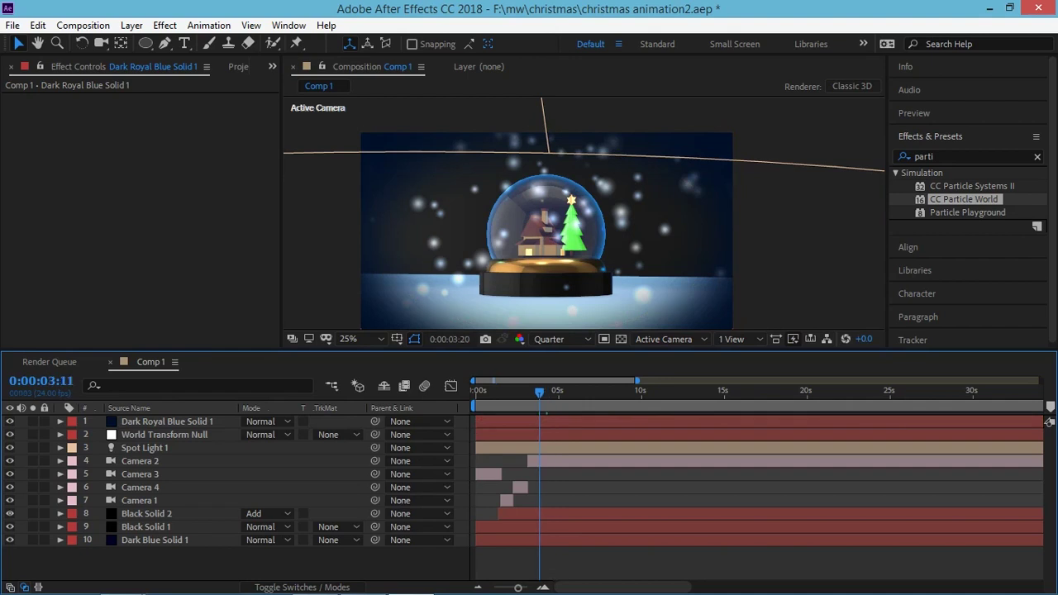
pyautogui.press('Home')
pyautogui.press('space')
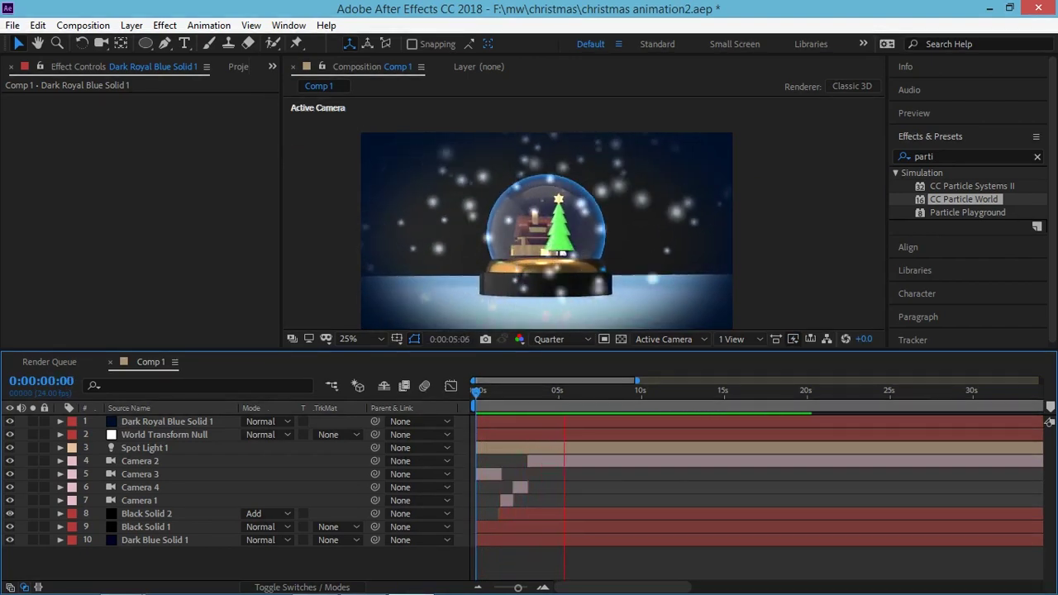
pyautogui.press('space')
pyautogui.press('pageup')
pyautogui.press('pageup')
pyautogui.press('pageup')
pyautogui.press('pageup')
pyautogui.press('pageup')
pyautogui.press('pageup')
pyautogui.press('pageup')
pyautogui.press('pageup')
pyautogui.press('pageup')
pyautogui.press('pageup')
pyautogui.press('pageup')
pyautogui.press('pageup')
pyautogui.moveTo(520, 392); pyautogui.dragTo(483, 392)
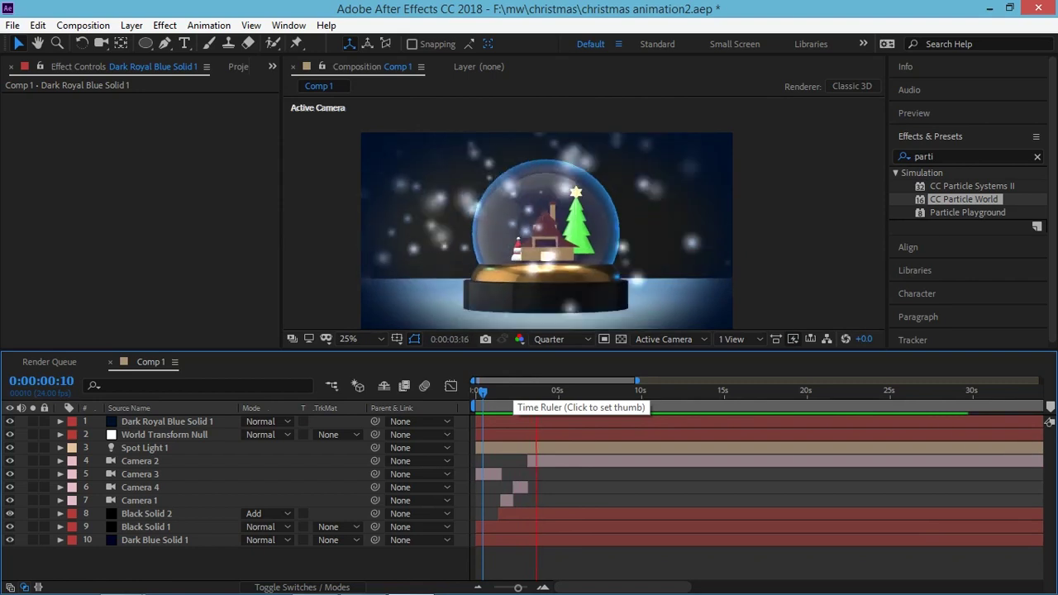
pyautogui.moveTo(508, 392); pyautogui.dragTo(484, 392)
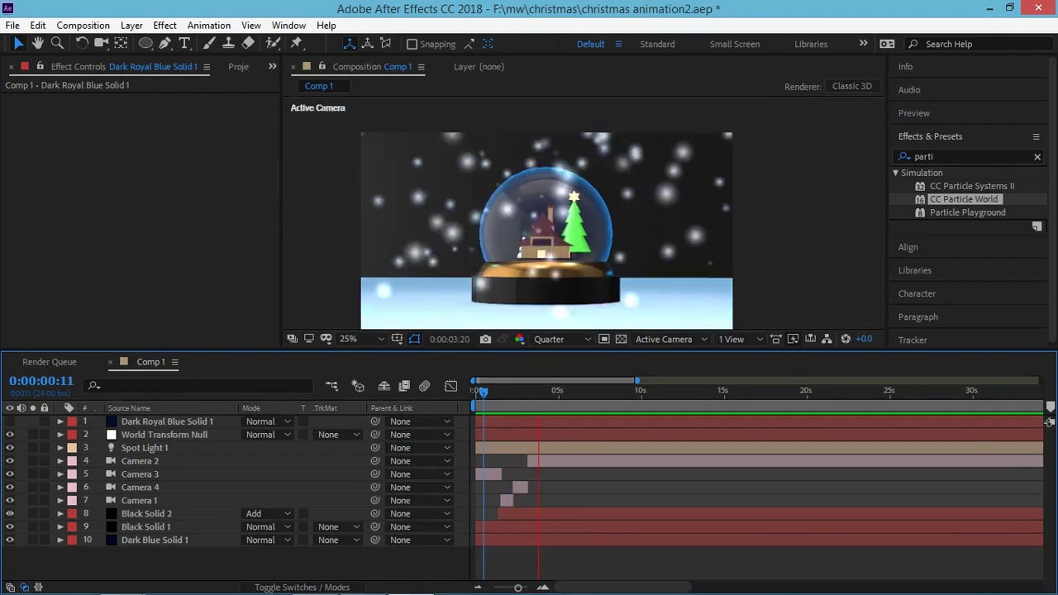
pyautogui.press('space')
# Keyframe the Dark Royal Blue Solid 1 Opacity at 0% at 4:11.
pyautogui.click(1049, 422)
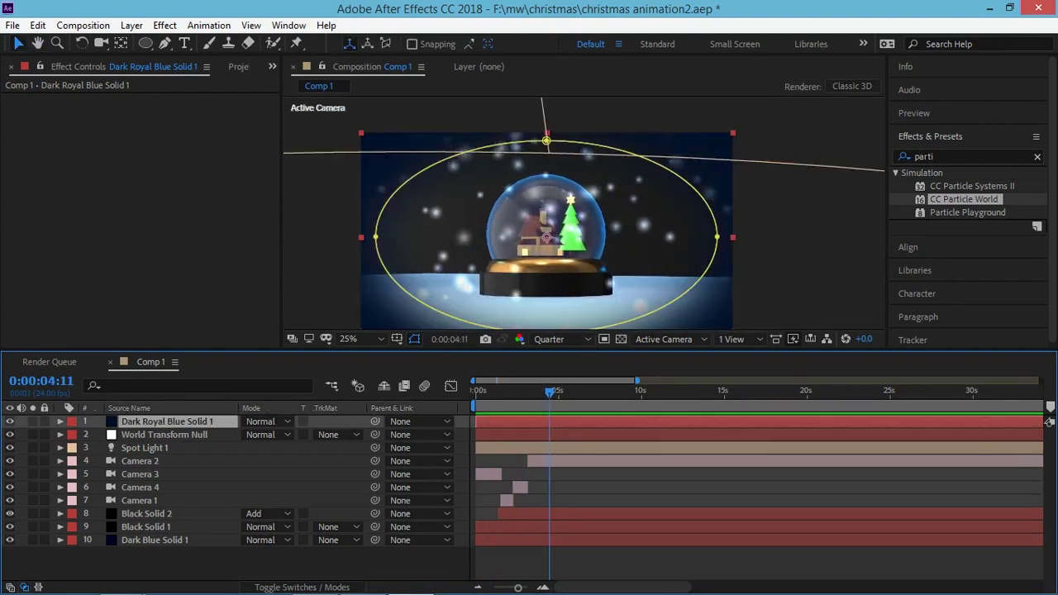
pyautogui.hotkey('alt', 'shift', 't')
pyautogui.hotkey('shift', 'pagedown')
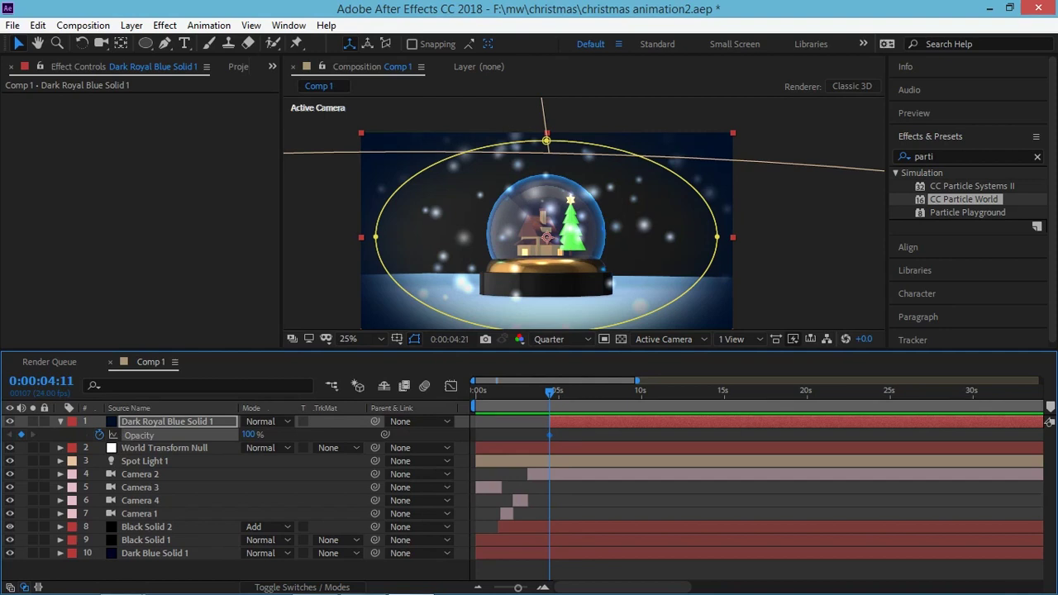
pyautogui.hotkey('shift', 'pageup')
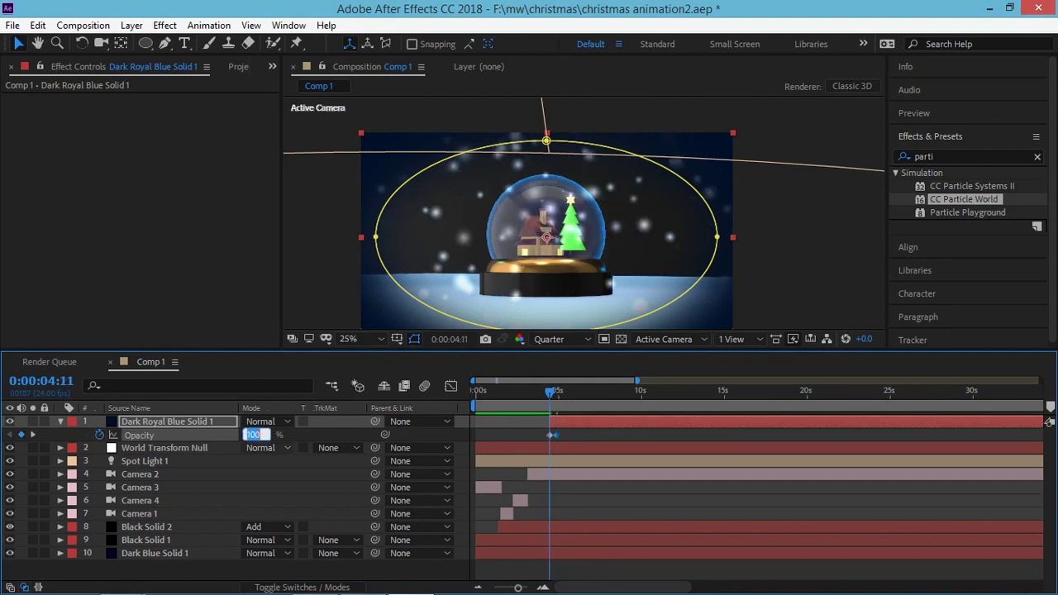
pyautogui.write('0')
pyautogui.press('Return')
pyautogui.press('u')
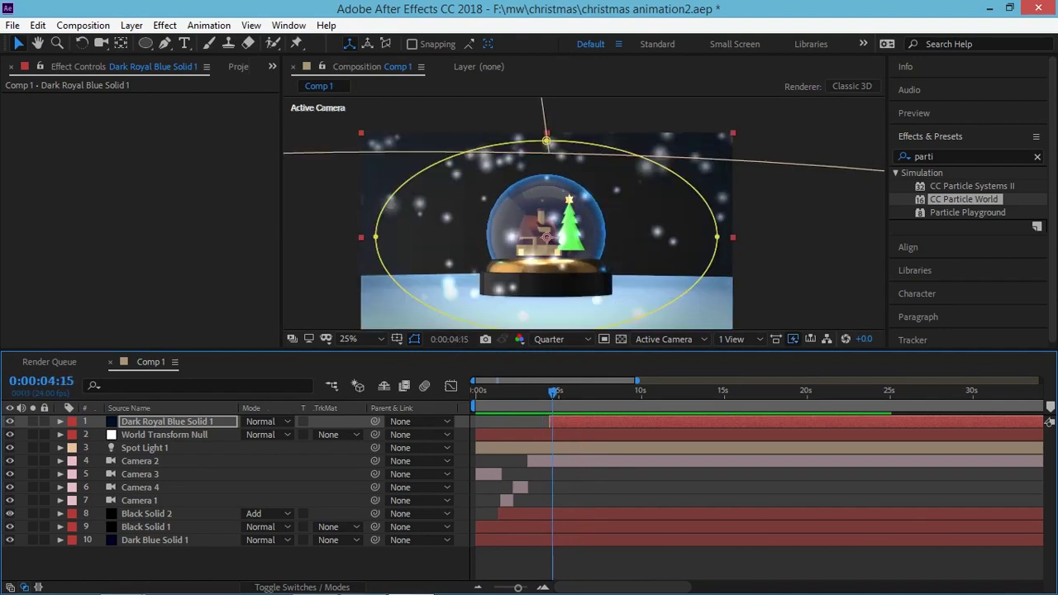
# Scale the vignette solid up slightly and preview from 4:00.
pyautogui.press('space')
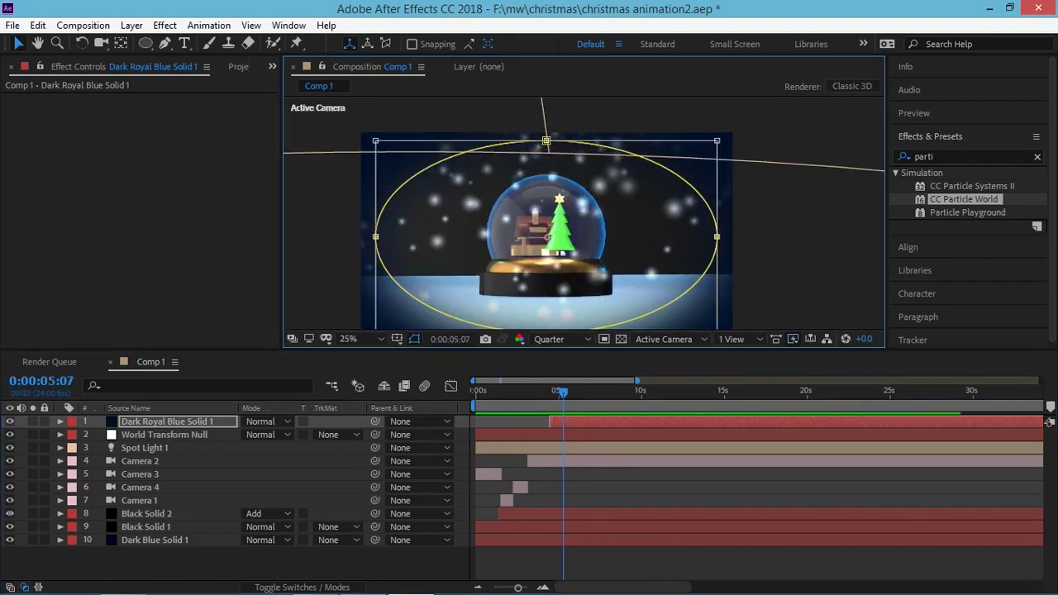
pyautogui.press('alt+KP_Add')
pyautogui.press('alt+KP_Add')
pyautogui.press('alt+KP_Add')
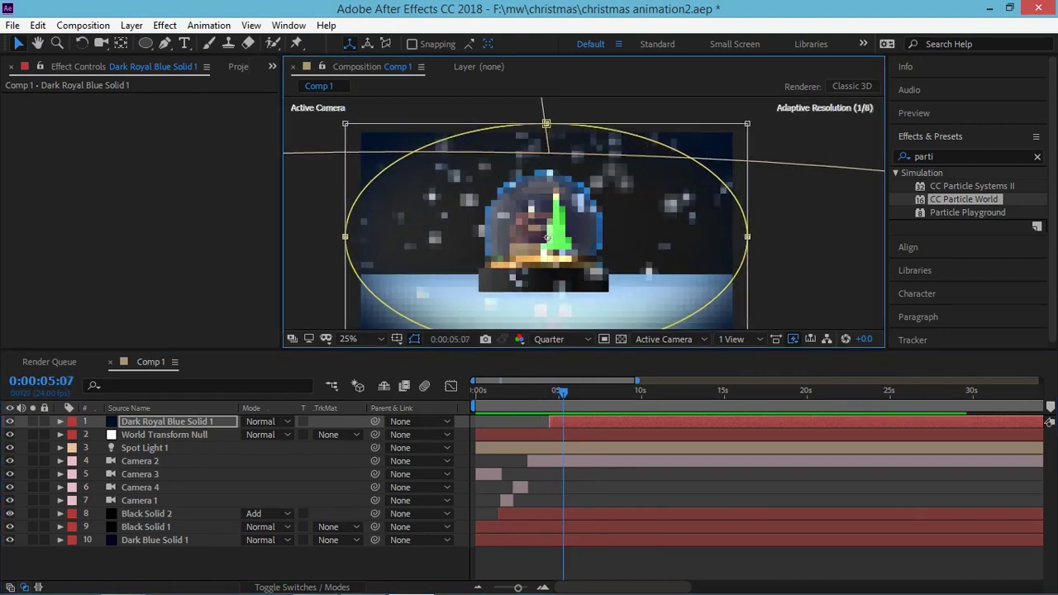
pyautogui.click(542, 390)
pyautogui.press('space')
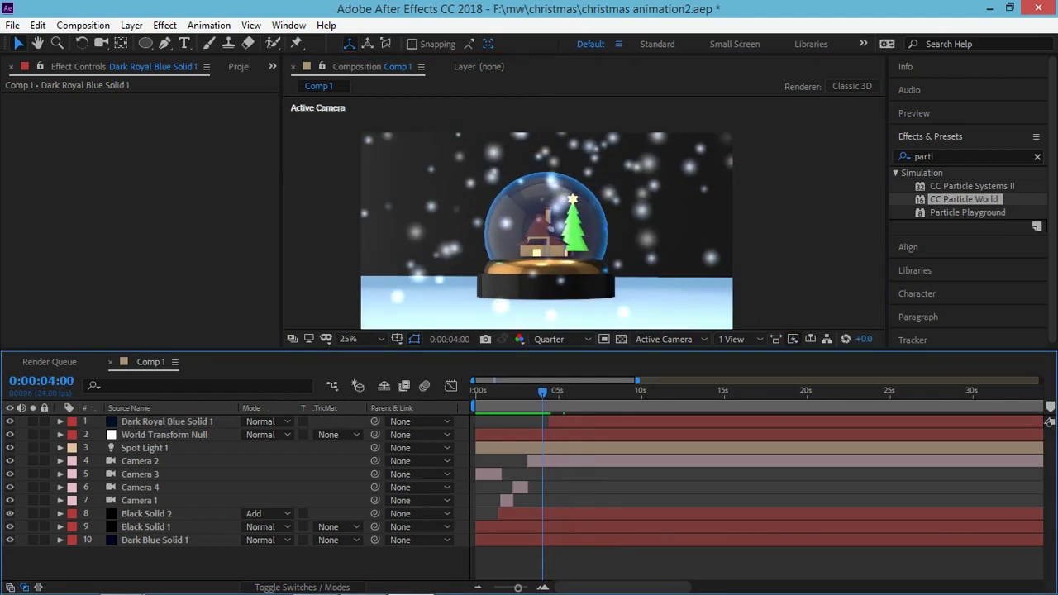
pyautogui.press('space')
# Preview the vignette animation from the start, checking the frame around 2:11.
pyautogui.press('Home')
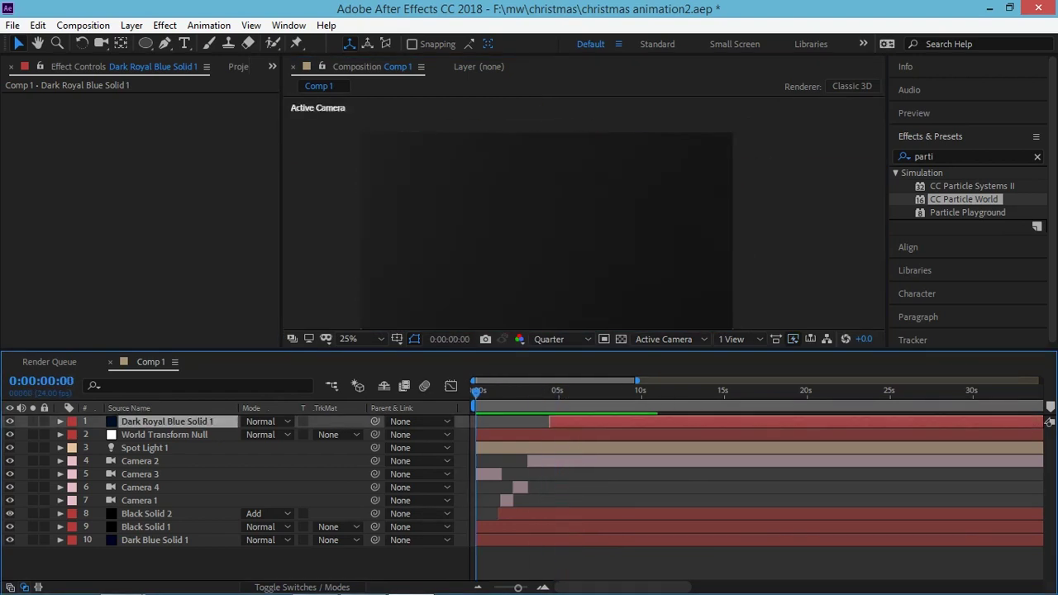
pyautogui.press('space')
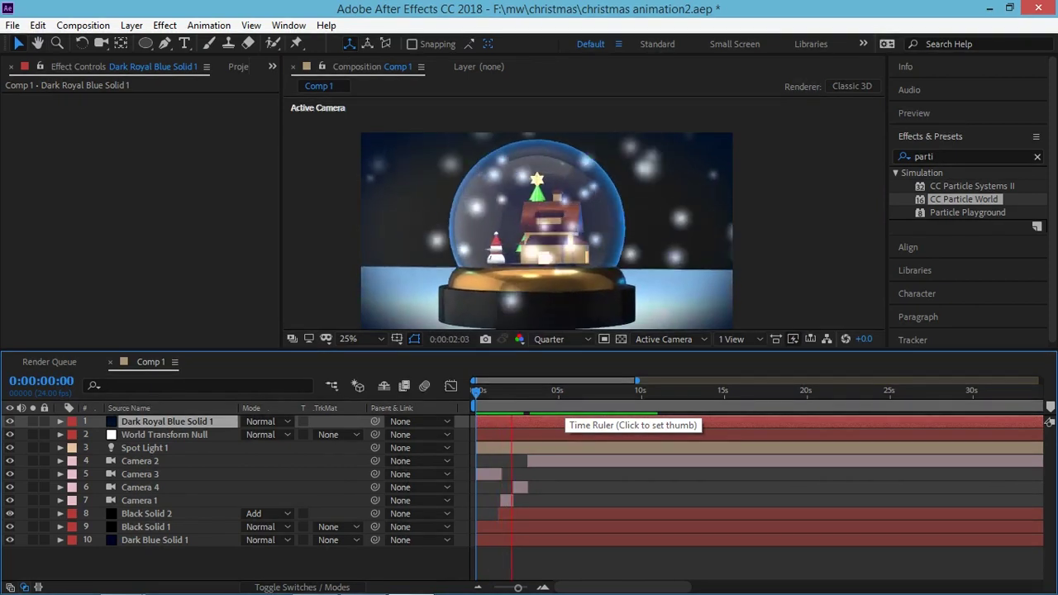
pyautogui.press('space')
pyautogui.moveTo(501, 392); pyautogui.dragTo(517, 392)
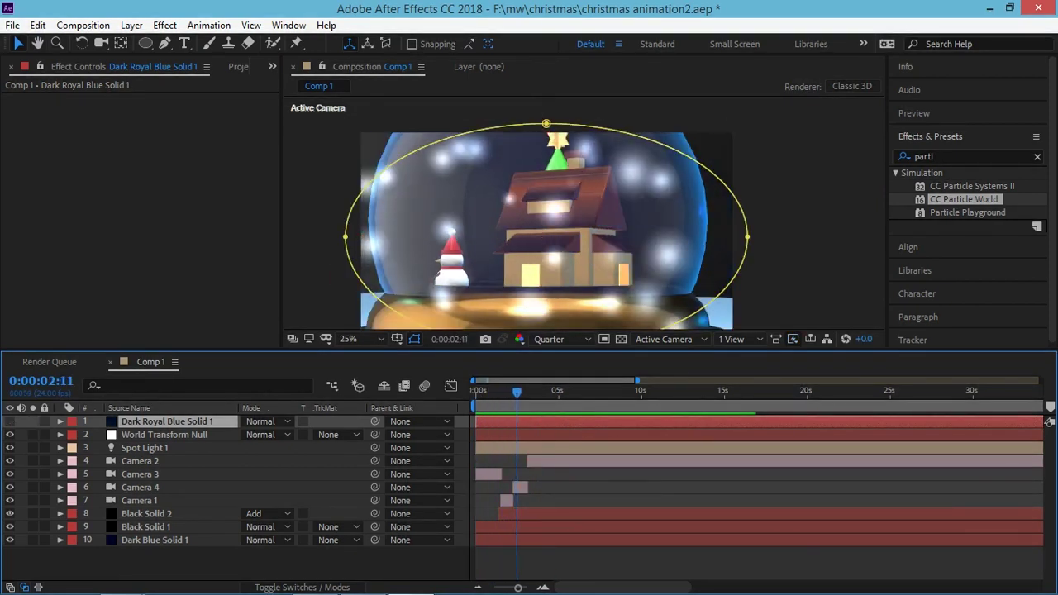
pyautogui.moveTo(517, 392); pyautogui.dragTo(476, 392)
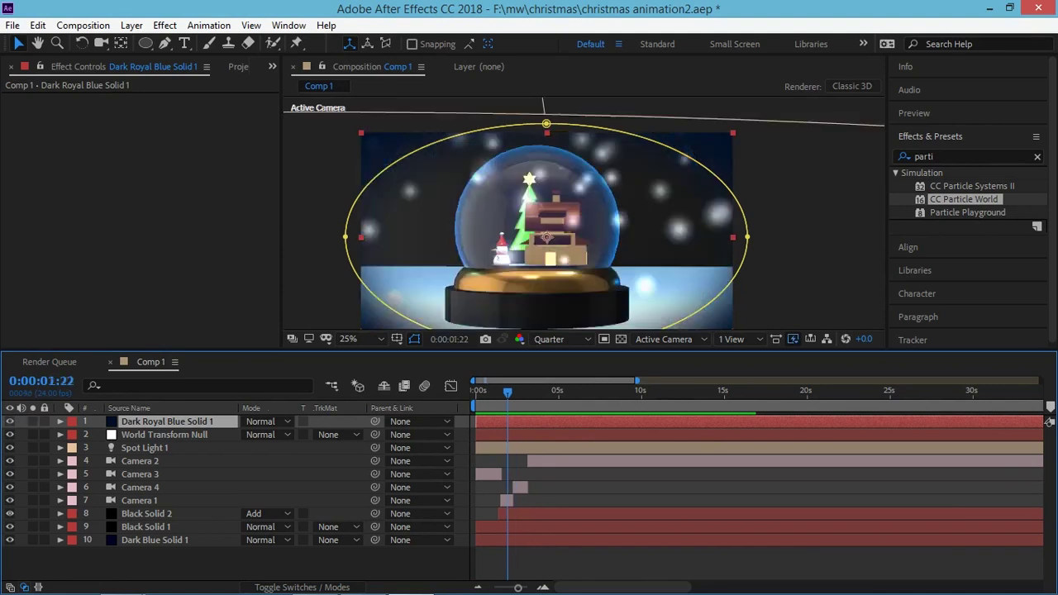
pyautogui.press('space')
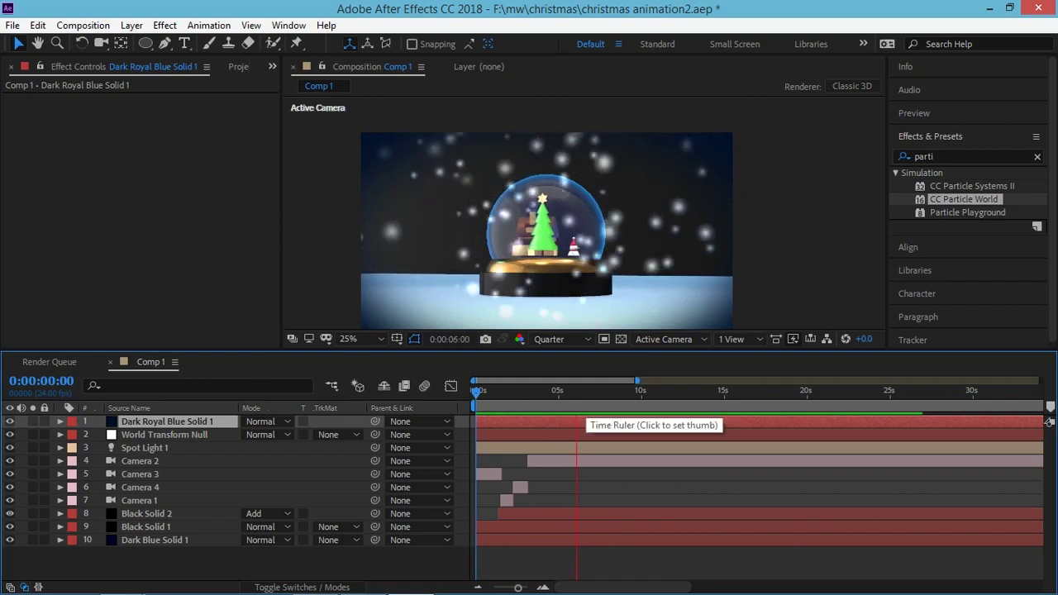
# Add a Camera 2 Position keyframe after 8:19 with Z at -2408.5.
pyautogui.press('space')
pyautogui.hotkey('ctrl', 'Down')
pyautogui.hotkey('ctrl', 'Down')
pyautogui.hotkey('ctrl', 'Down')
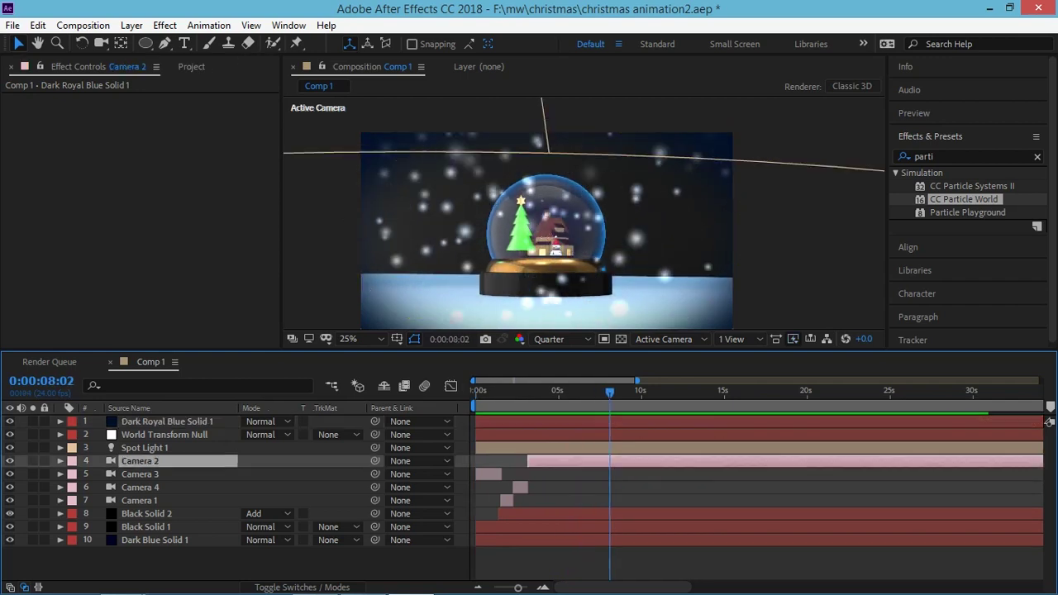
pyautogui.press('p')
pyautogui.press('pagedown')
pyautogui.press('pagedown')
pyautogui.press('pagedown')
pyautogui.press('pagedown')
pyautogui.press('pagedown')
pyautogui.press('pagedown')
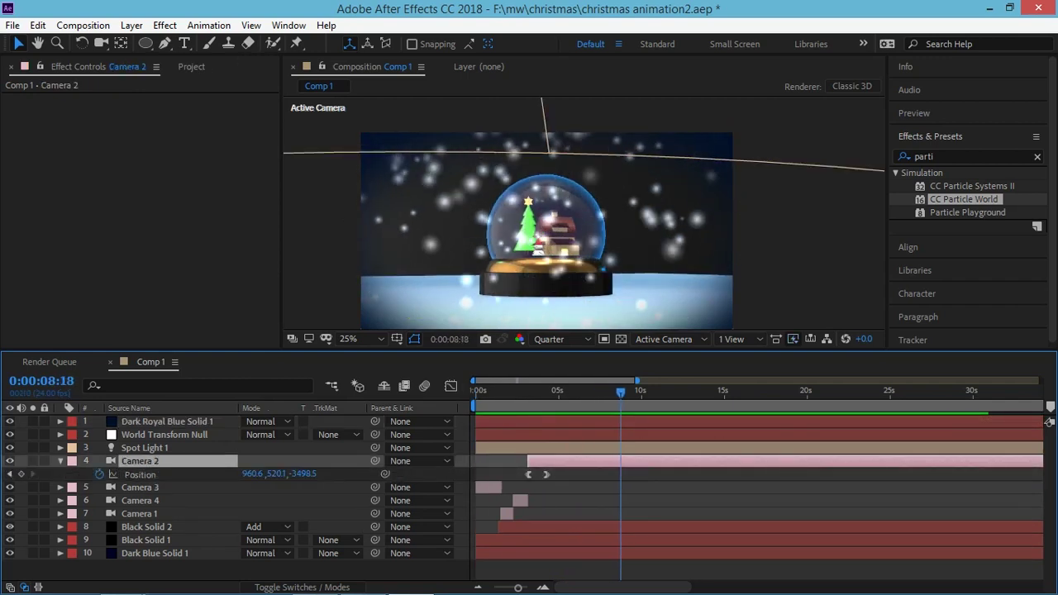
pyautogui.press('pagedown')
pyautogui.press('pagedown')
pyautogui.press('pagedown')
pyautogui.press('pagedown')
pyautogui.press('pagedown')
pyautogui.press('pagedown')
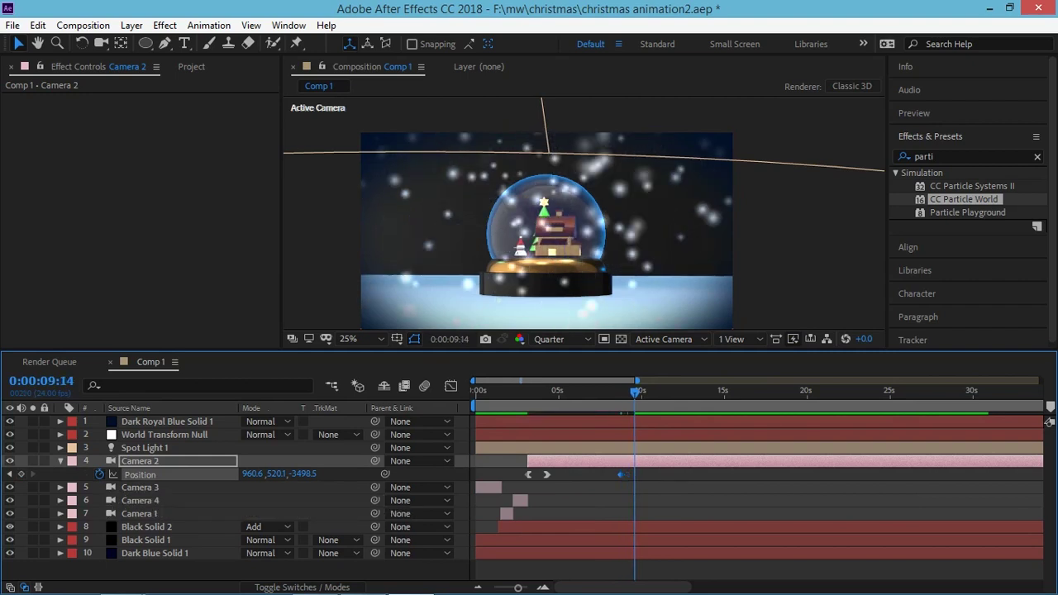
pyautogui.press('pagedown')
pyautogui.press('pagedown')
pyautogui.press('pagedown')
pyautogui.moveTo(303, 474); pyautogui.dragTo(354, 474)
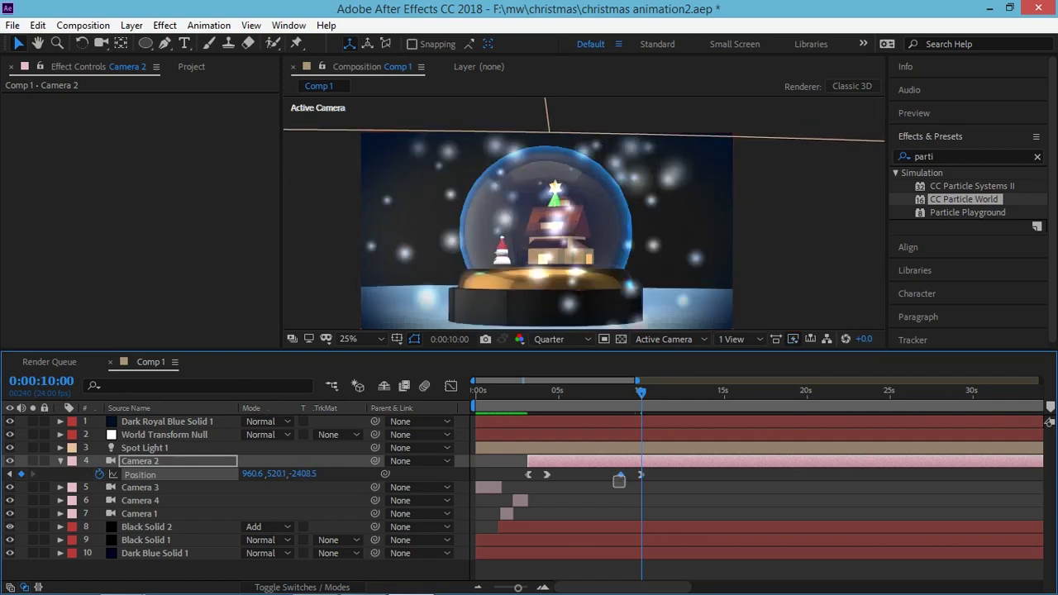
# Preview the camera push-in toward the globe, then select the Black Solid 2 layer.
pyautogui.moveTo(641, 390); pyautogui.dragTo(534, 390)
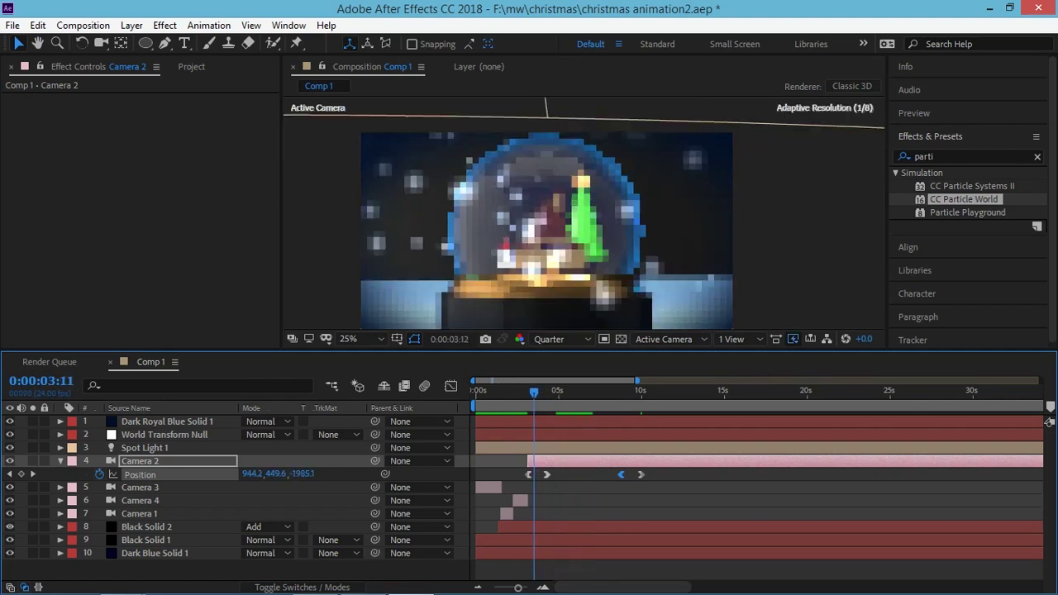
pyautogui.press('space')
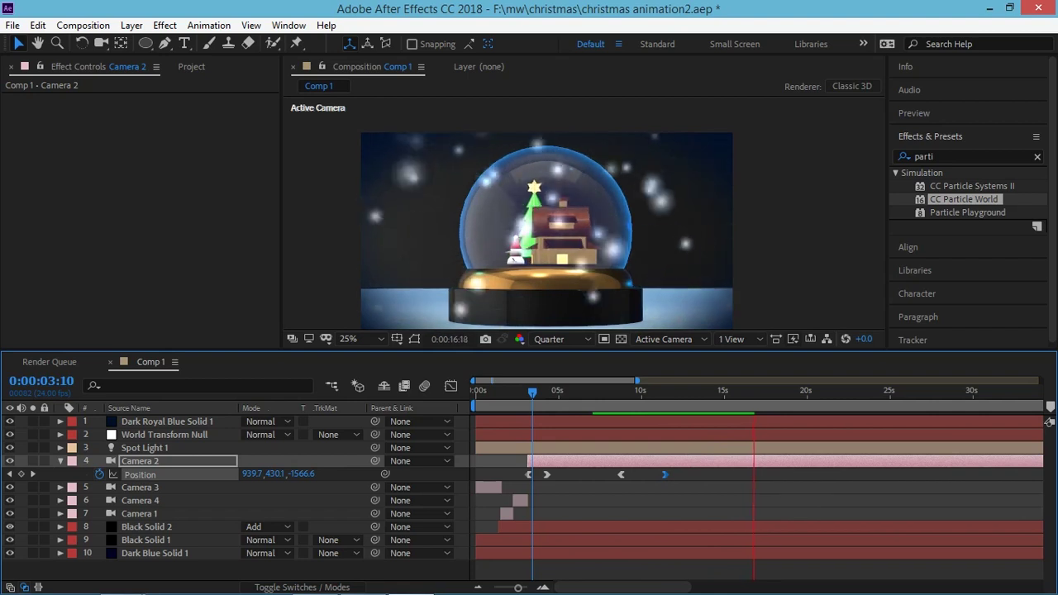
pyautogui.press('space')
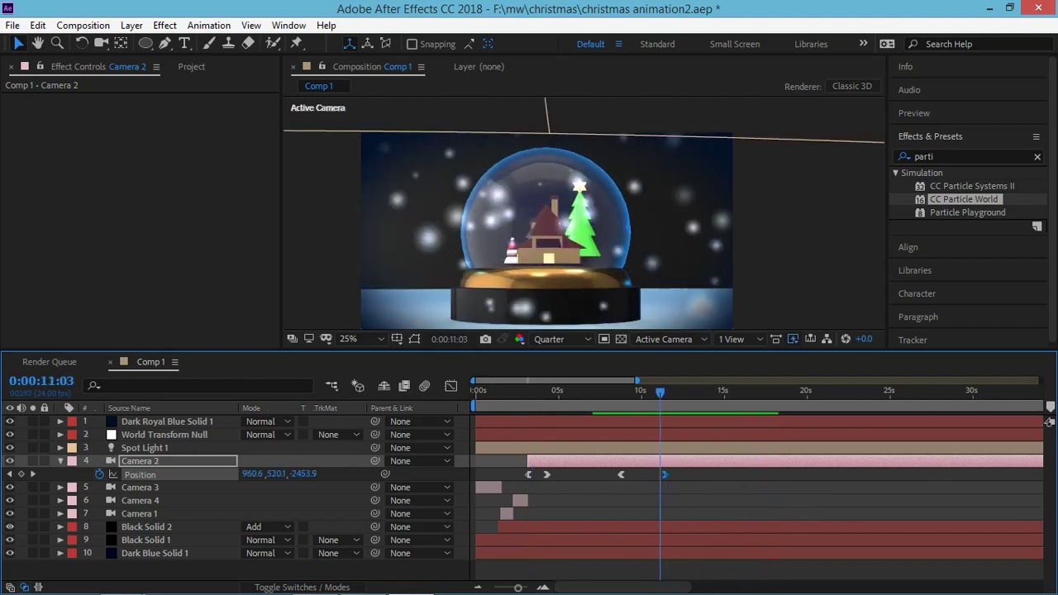
pyautogui.press('space')
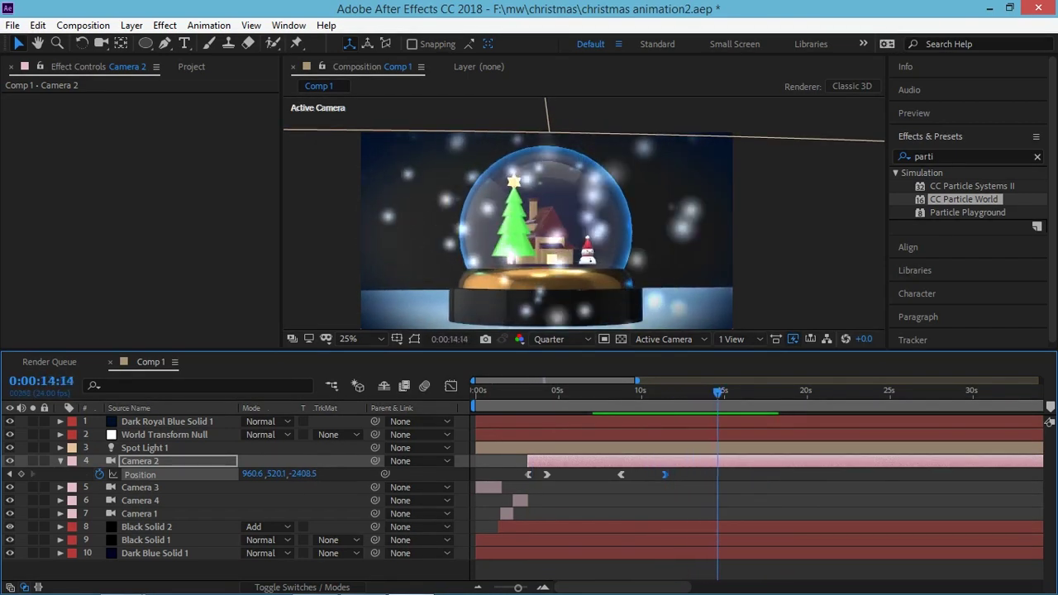
pyautogui.press('Home')
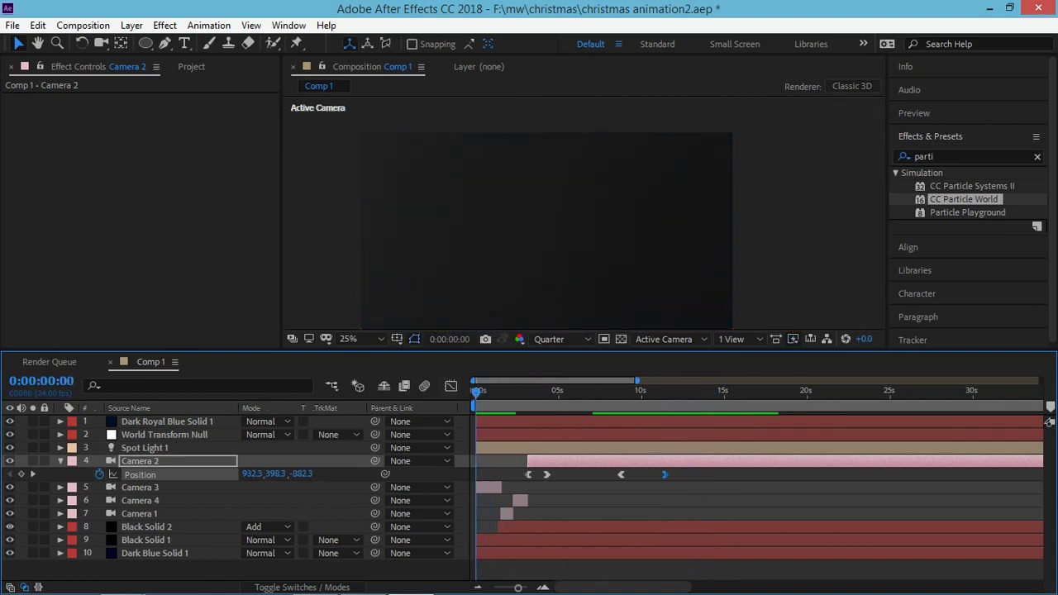
pyautogui.press('space')
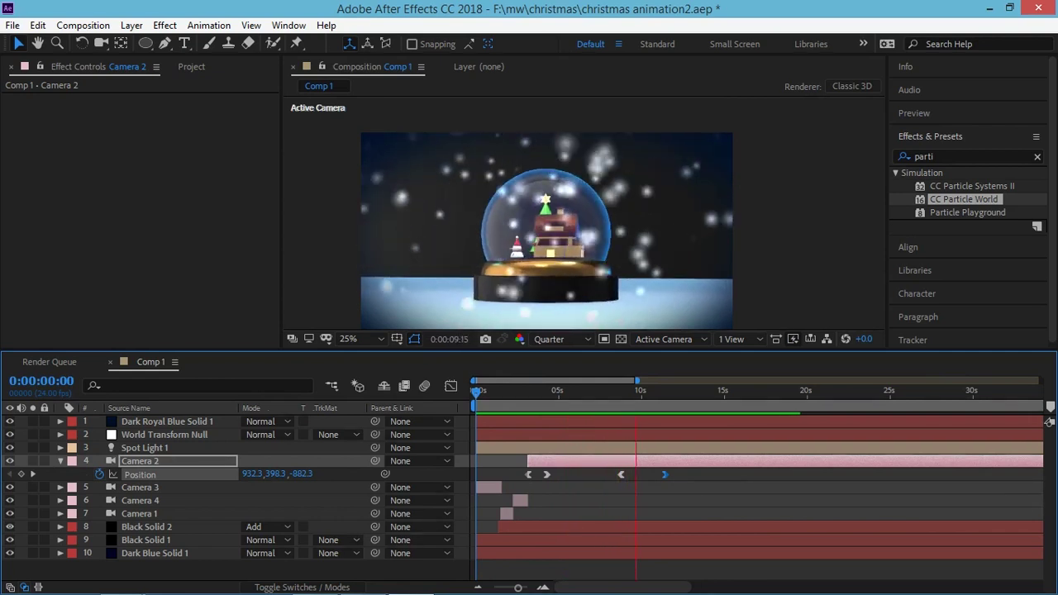
pyautogui.press('space')
pyautogui.press('j')
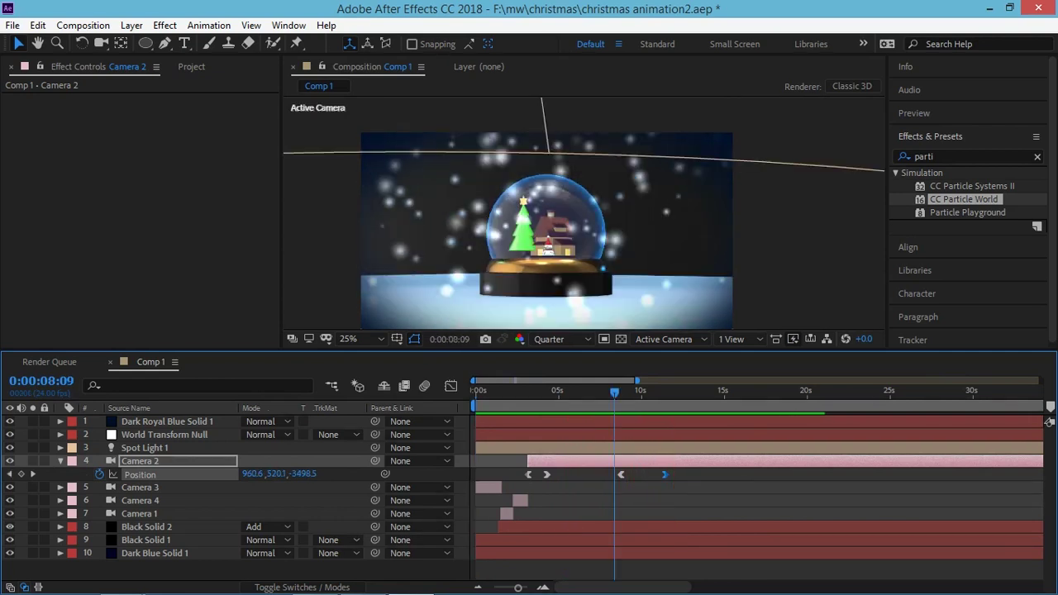
pyautogui.click(140, 460)
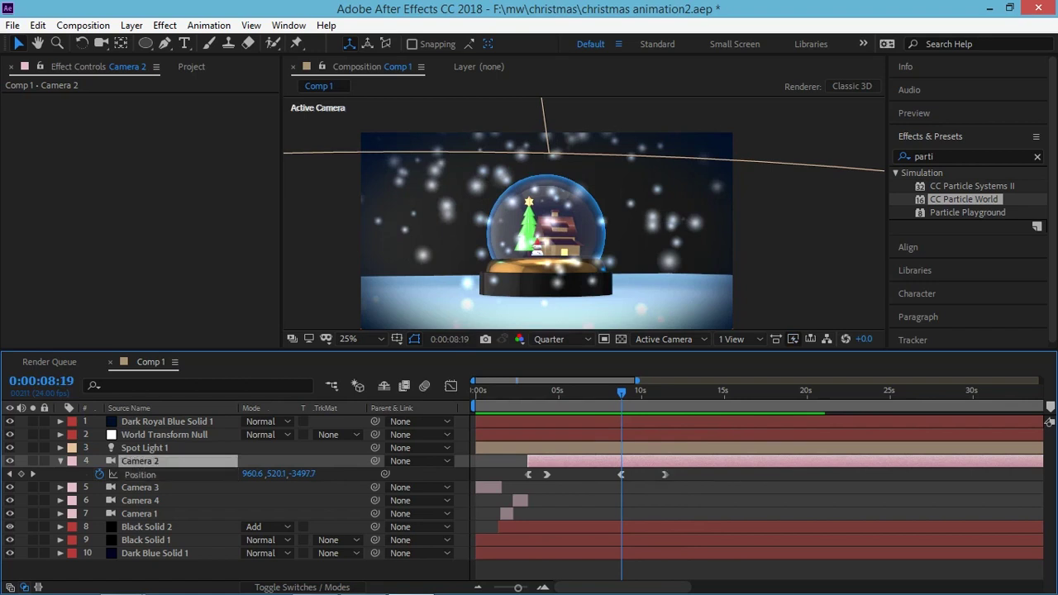
pyautogui.click(146, 527)
# Duplicate the Black Solid 2 particle layer and switch its Particle Type to Bubble.
pyautogui.hotkey('ctrl', 'd')
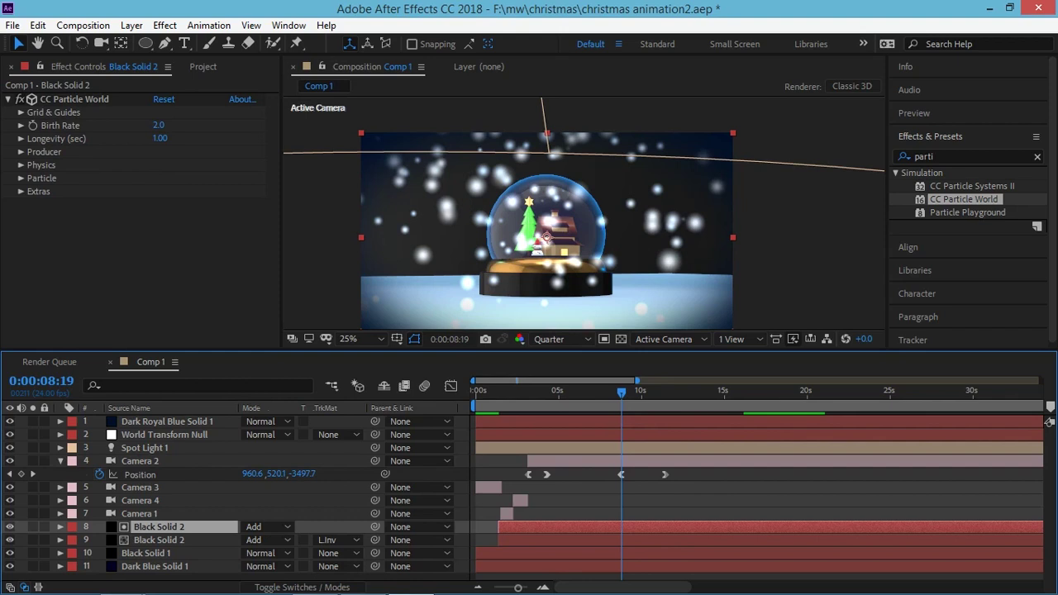
pyautogui.click(21, 151)
pyautogui.click(21, 258)
pyautogui.scroll(-5, 141, 207)
pyautogui.click(207, 142)
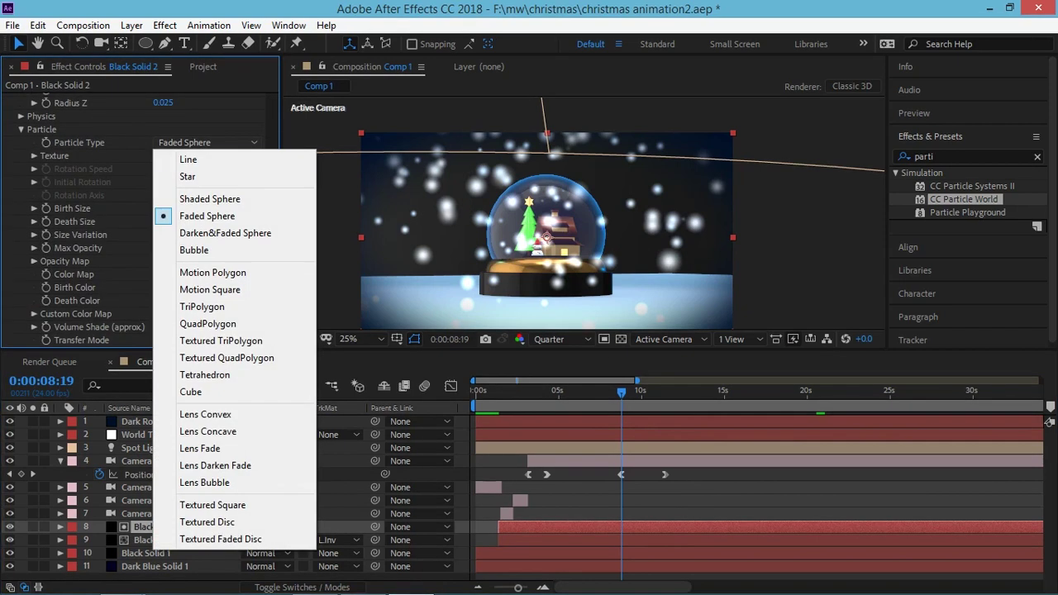
pyautogui.click(198, 251)
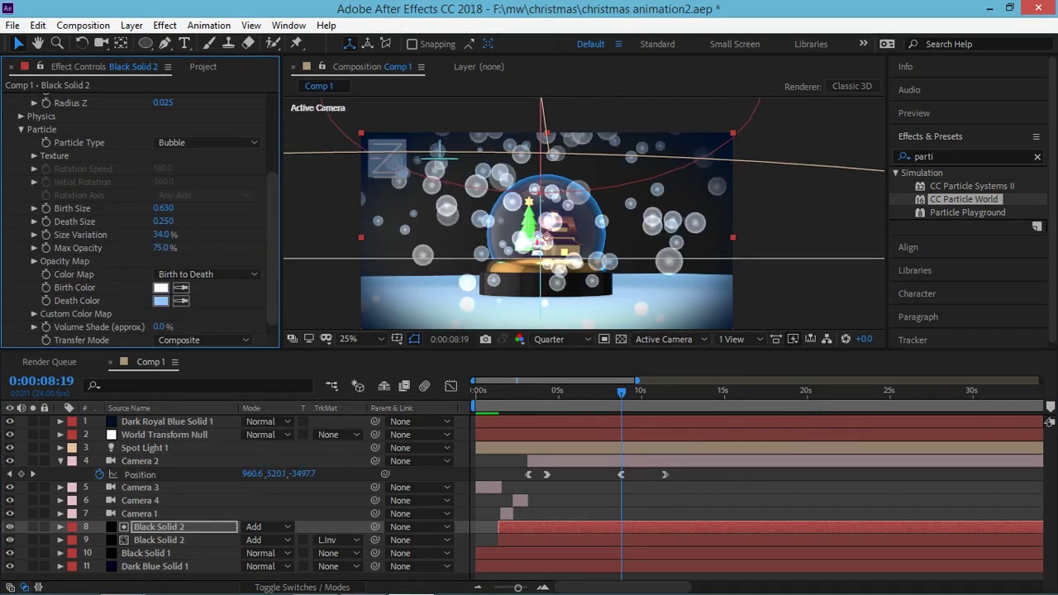
# Set the Producer Birth Rate to 0.5 and Longevity to 0.75.
pyautogui.scroll(-1, 206, 274)
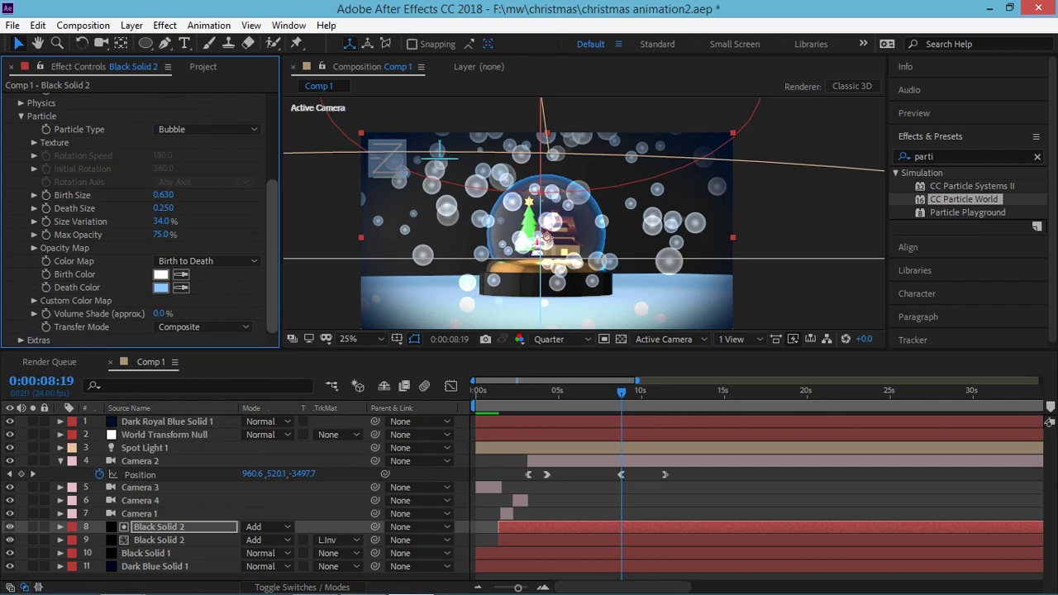
pyautogui.scroll(3, 140, 215)
pyautogui.scroll(3, 141, 215)
pyautogui.scroll(2, 140, 215)
pyautogui.click(161, 125)
pyautogui.write('0.5')
pyautogui.press('Return')
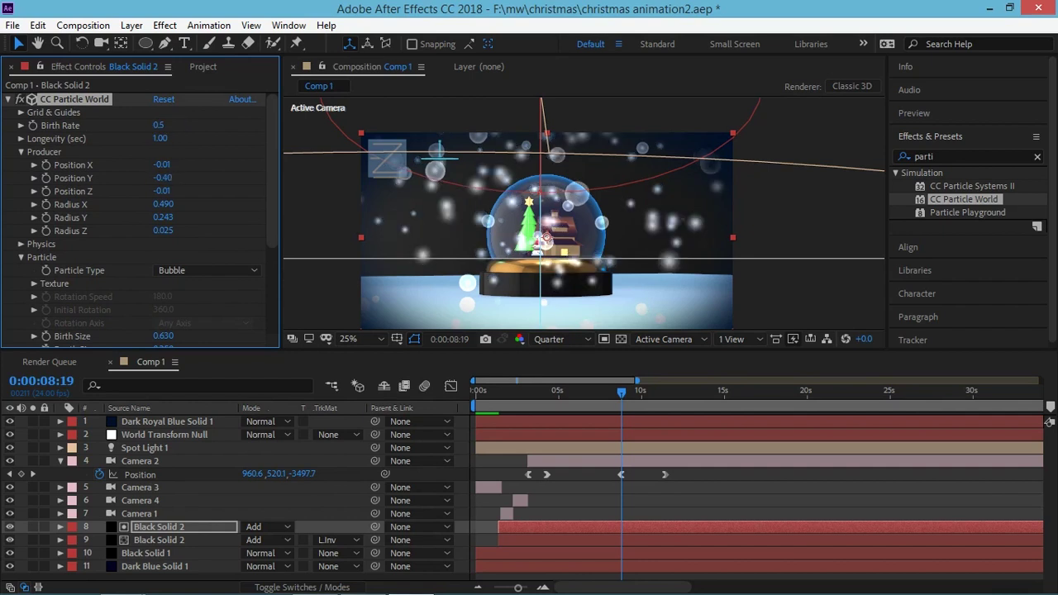
pyautogui.click(159, 138)
pyautogui.write('0.75')
pyautogui.press('Return')
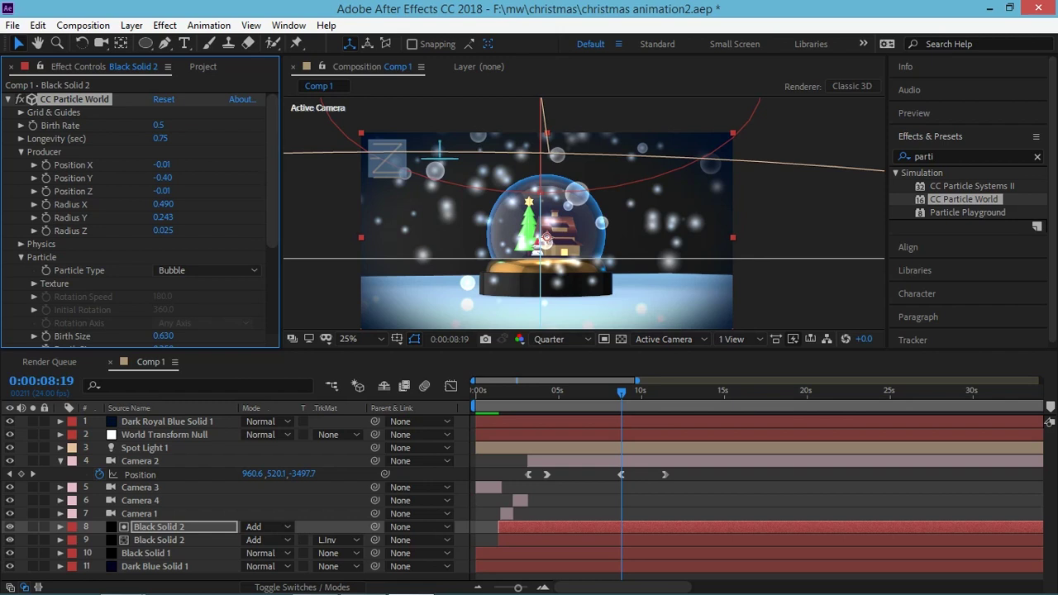
# In Physics, raise Resistance to 17.8 and Velocity to 5.13.
pyautogui.click(21, 244)
pyautogui.scroll(-1, 140, 223)
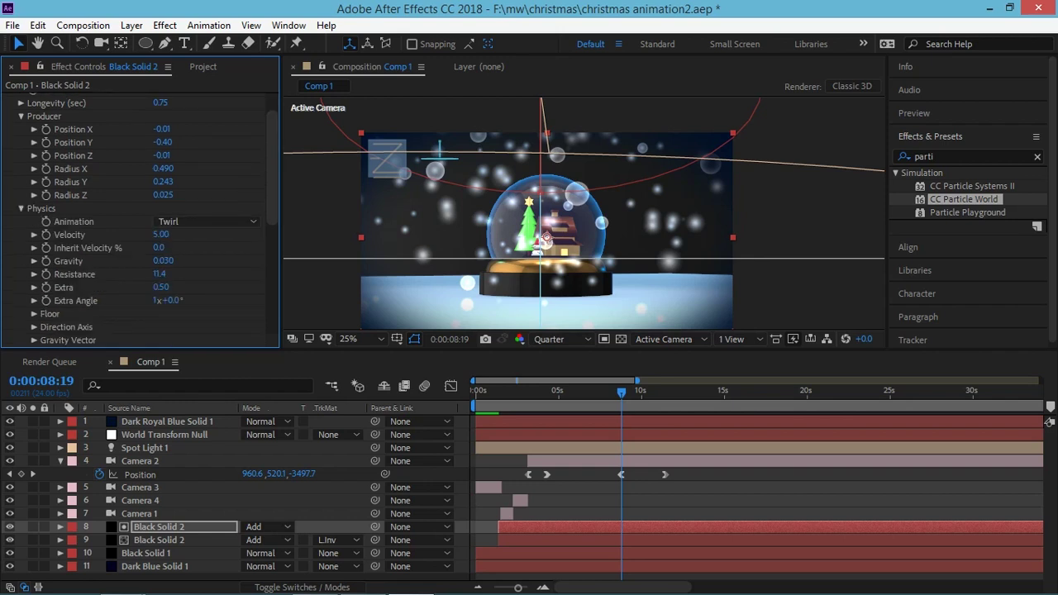
pyautogui.moveTo(159, 274); pyautogui.dragTo(179, 300)
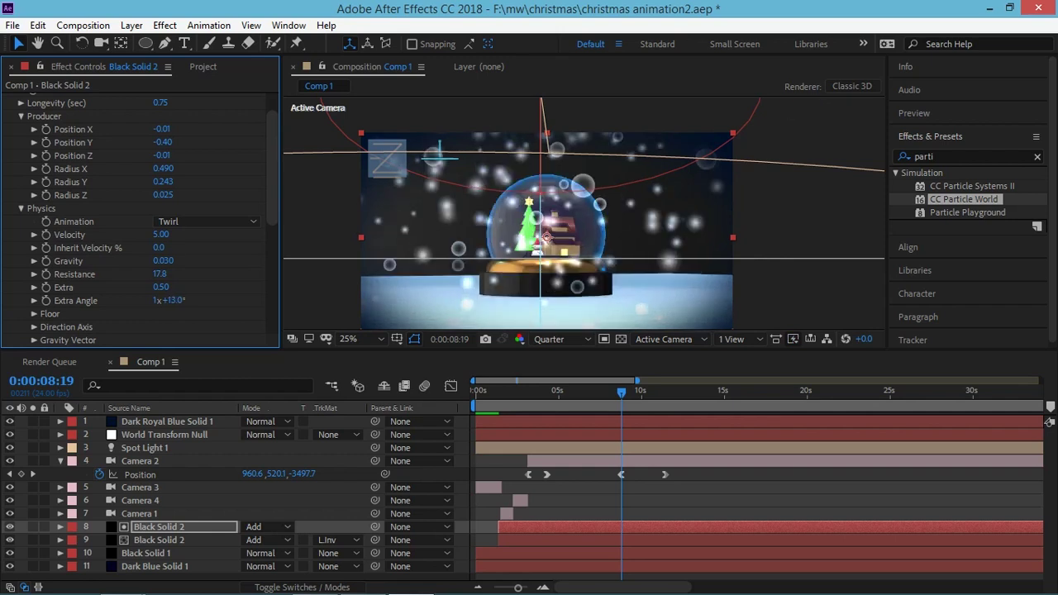
pyautogui.moveTo(161, 234); pyautogui.dragTo(165, 234)
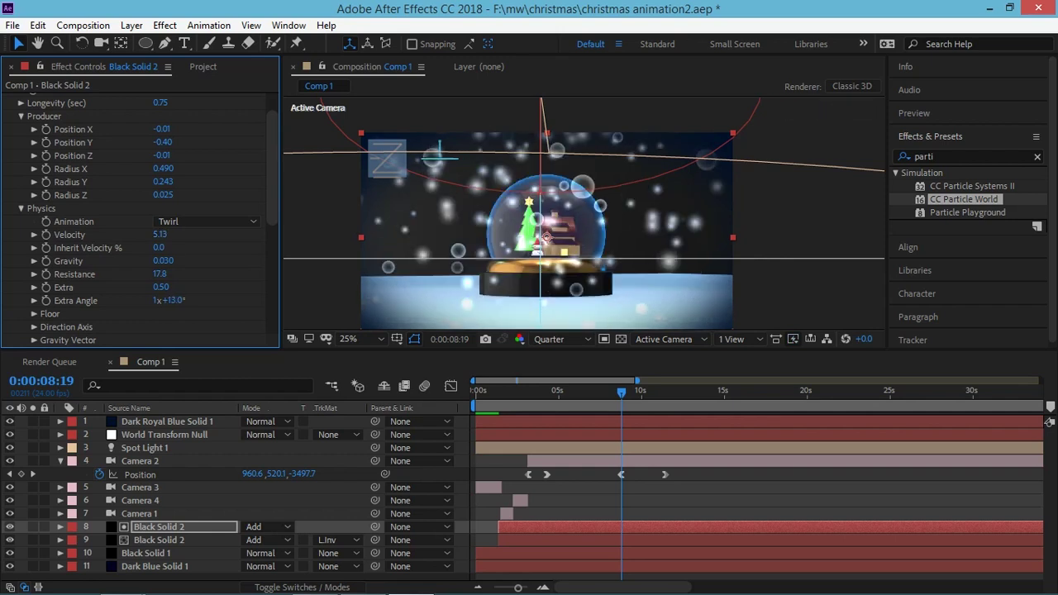
pyautogui.scroll(-1, 149, 219)
pyautogui.scroll(-3, 148, 219)
pyautogui.scroll(-1, 149, 219)
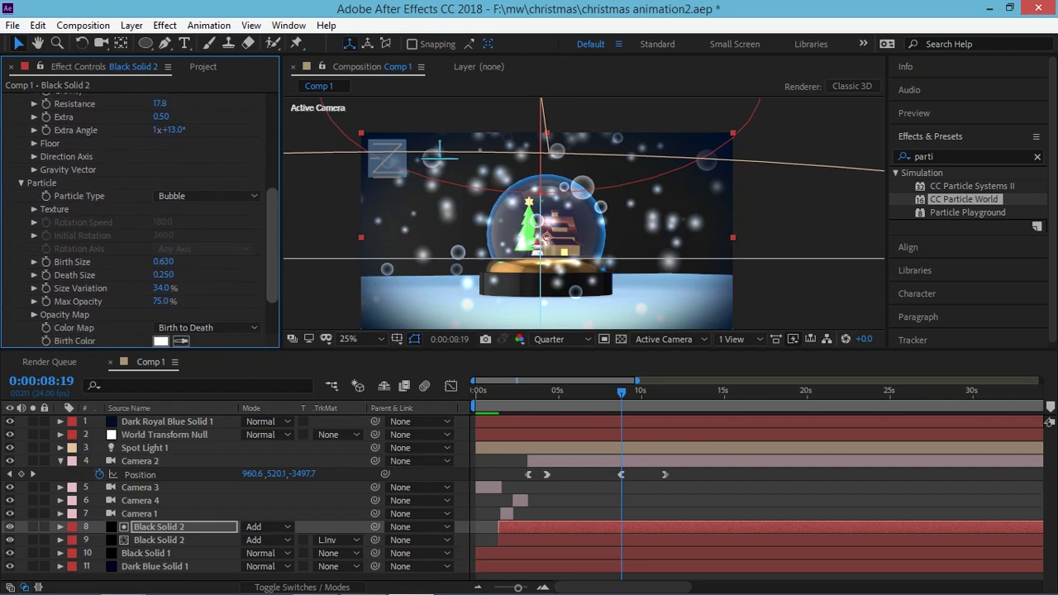
pyautogui.scroll(1, 149, 248)
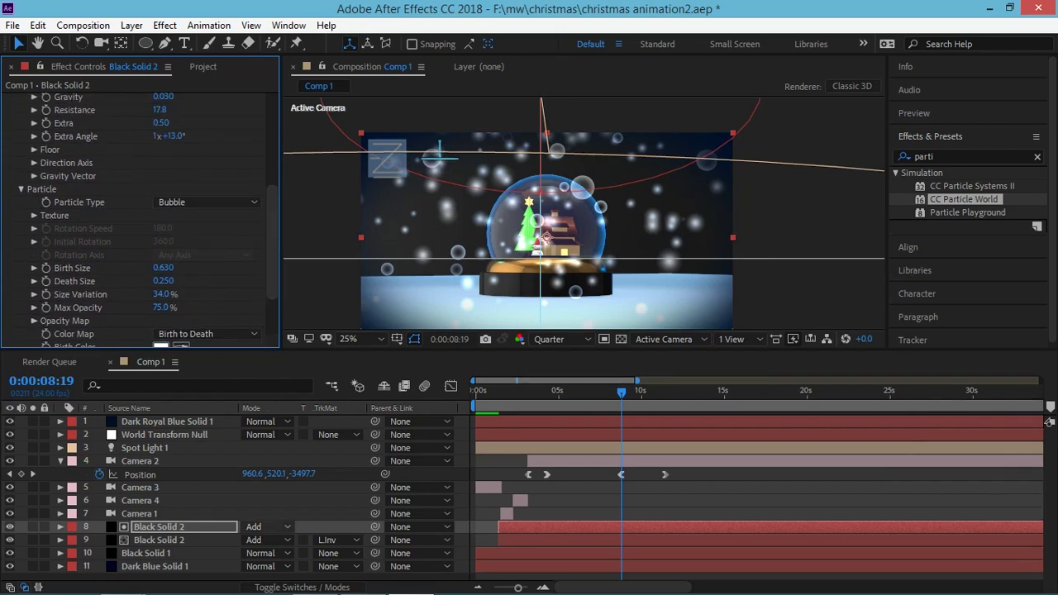
pyautogui.click(265, 527)
# Compare Screen, Soft Light and Add blending on the bubble layer, settling on Overlay.
pyautogui.click(273, 291)
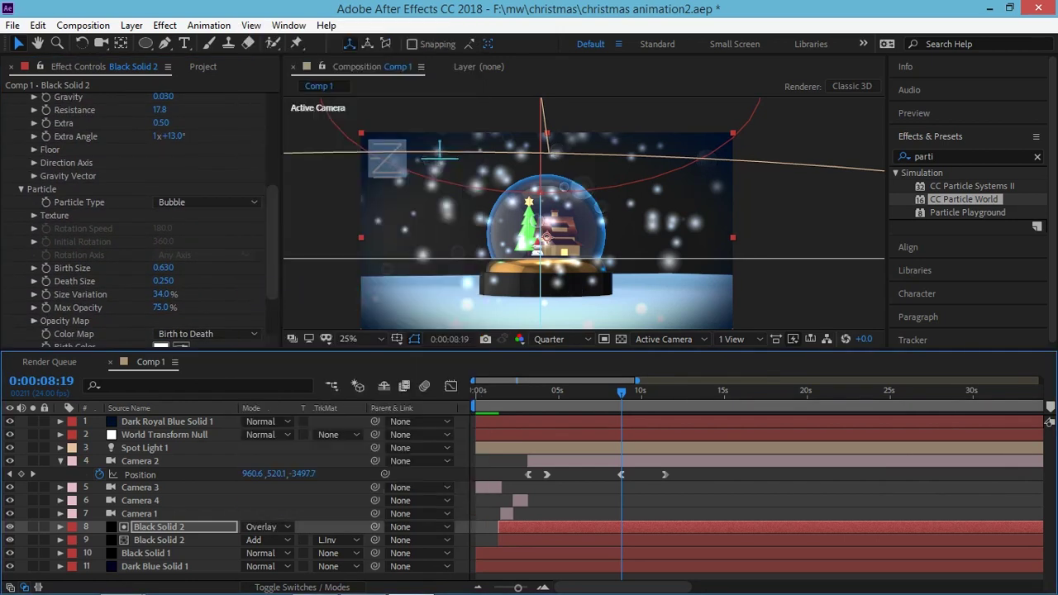
pyautogui.click(281, 527)
pyautogui.click(273, 208)
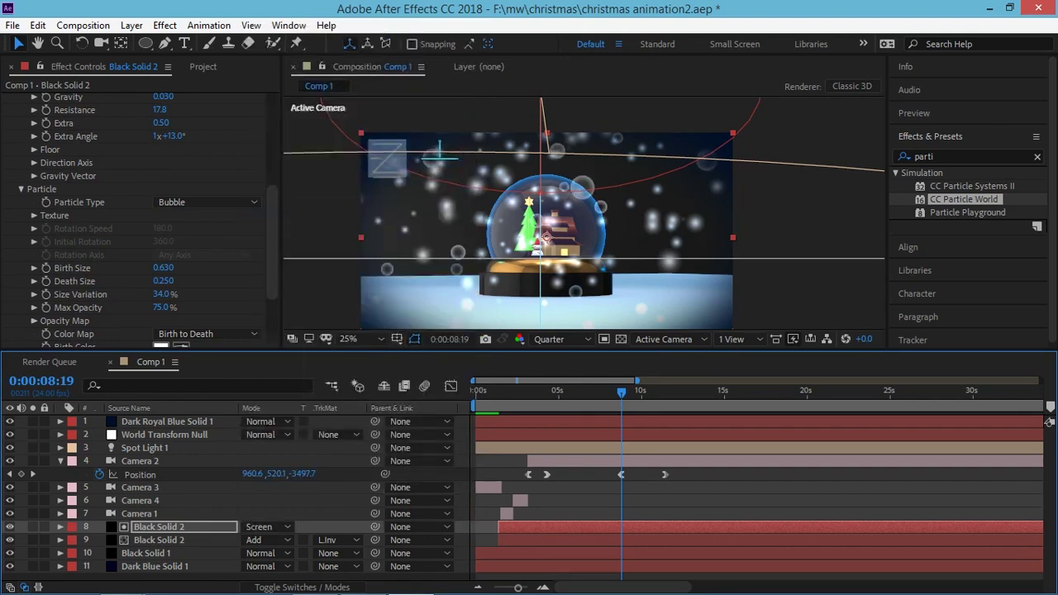
pyautogui.click(269, 527)
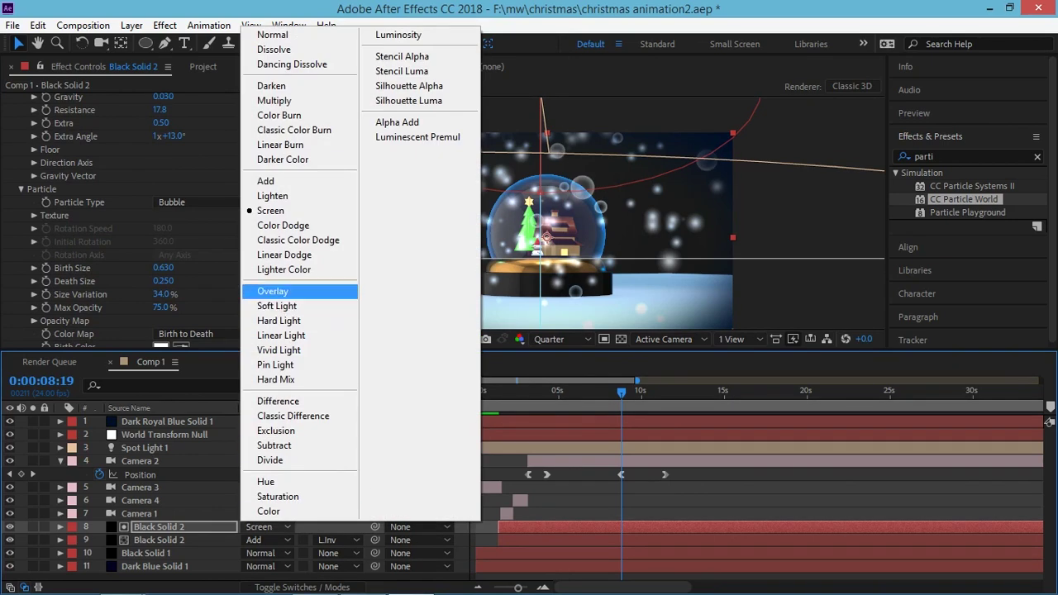
pyautogui.click(273, 304)
pyautogui.click(269, 526)
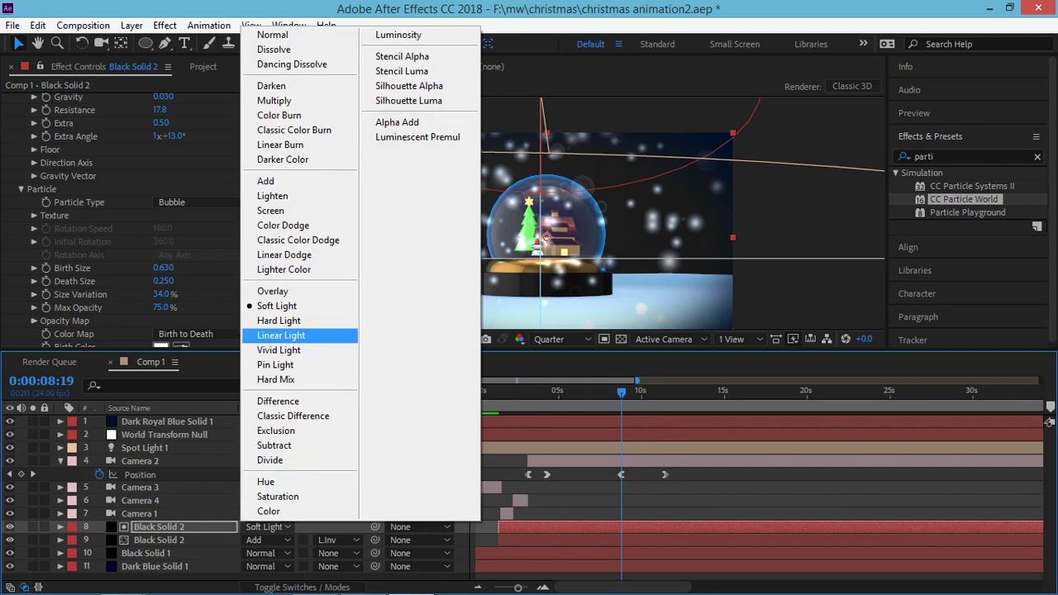
pyautogui.click(265, 180)
pyautogui.click(268, 526)
pyautogui.click(270, 210)
pyautogui.click(269, 527)
pyautogui.click(273, 291)
# Preview the animation with the Overlay bubble layer, then clear the selection.
pyautogui.press('space')
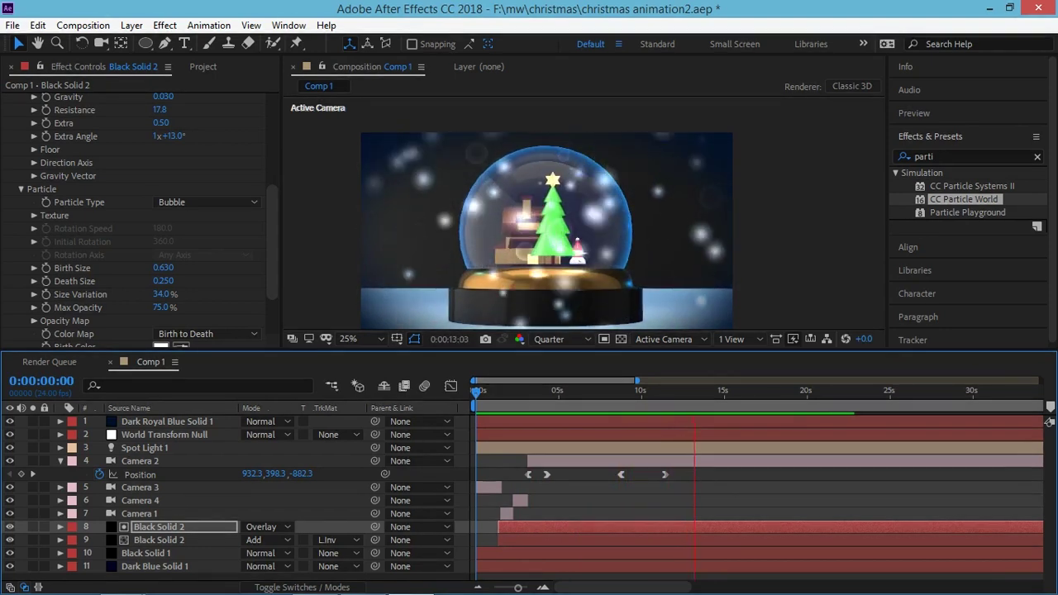
pyautogui.press('space')
pyautogui.press('u')
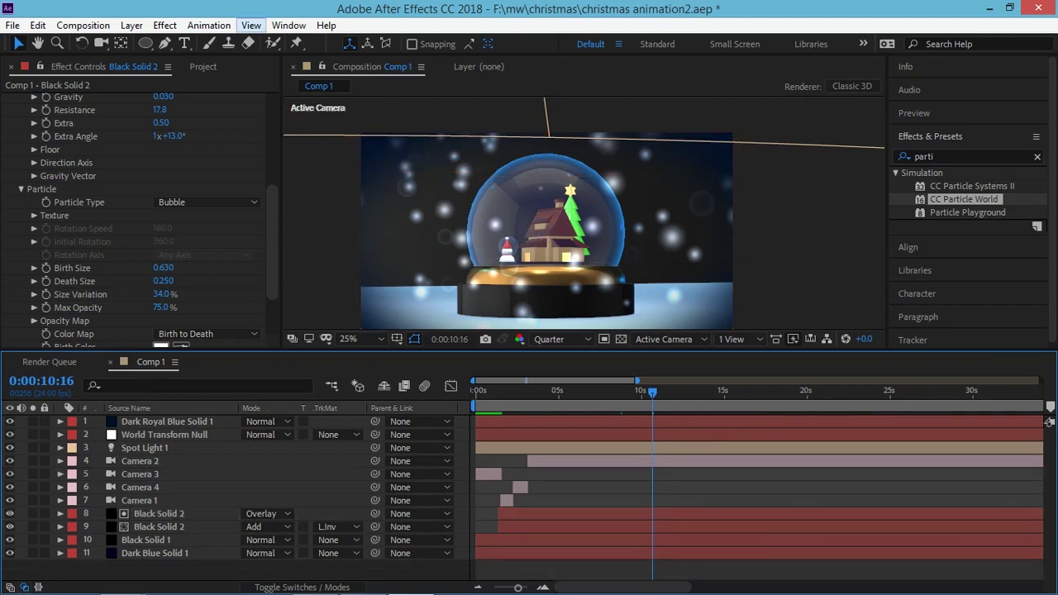
# Create a new 'Happy Christmas' text layer in the viewer and save the project.
pyautogui.click(183, 43)
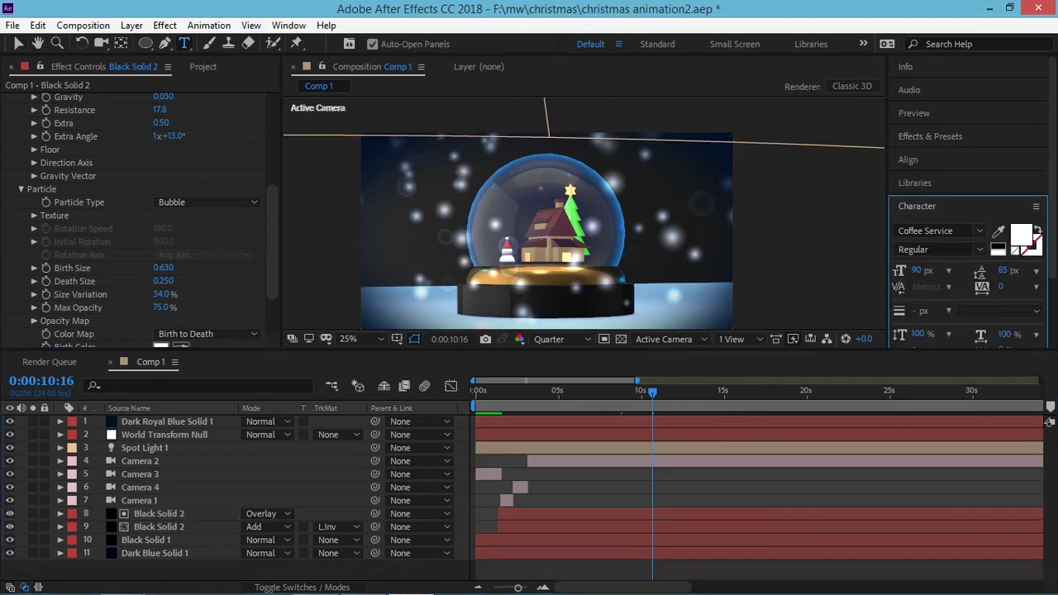
pyautogui.hotkey('ctrl', 'alt', 'shift', 't')
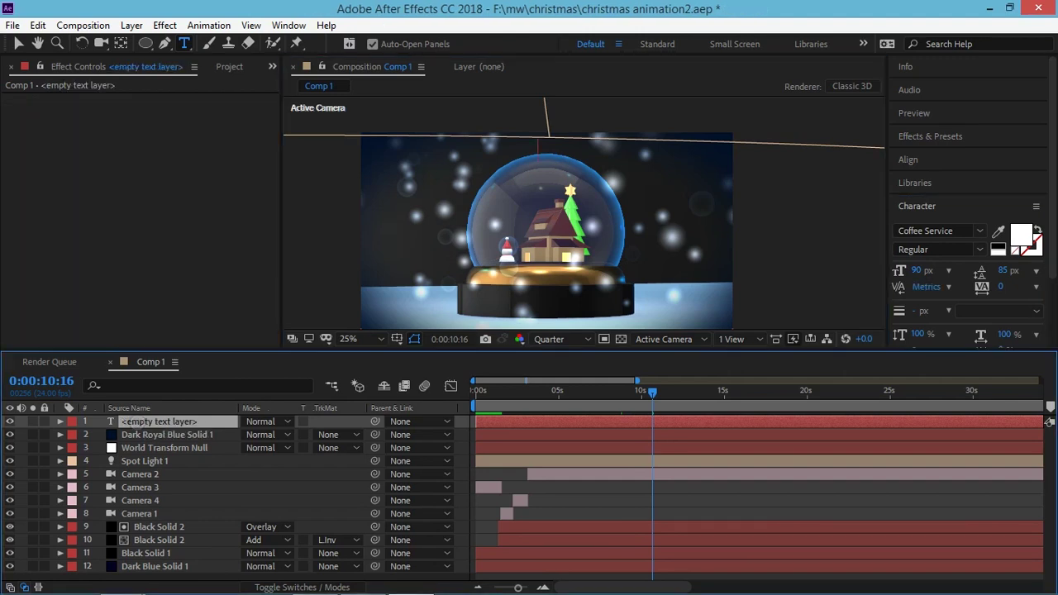
pyautogui.write('Happy Christmas')
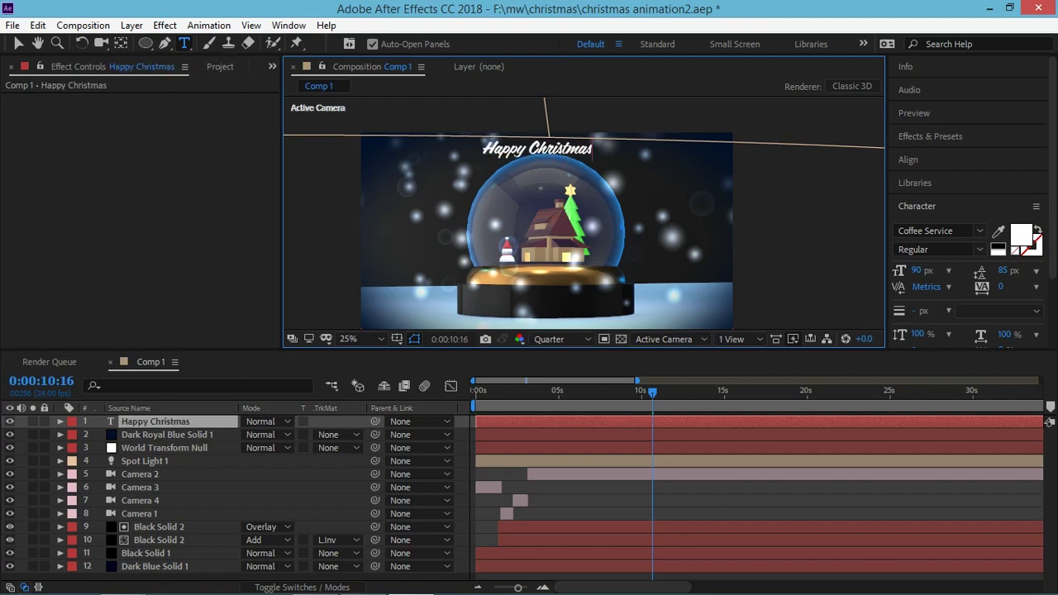
pyautogui.click(18, 43)
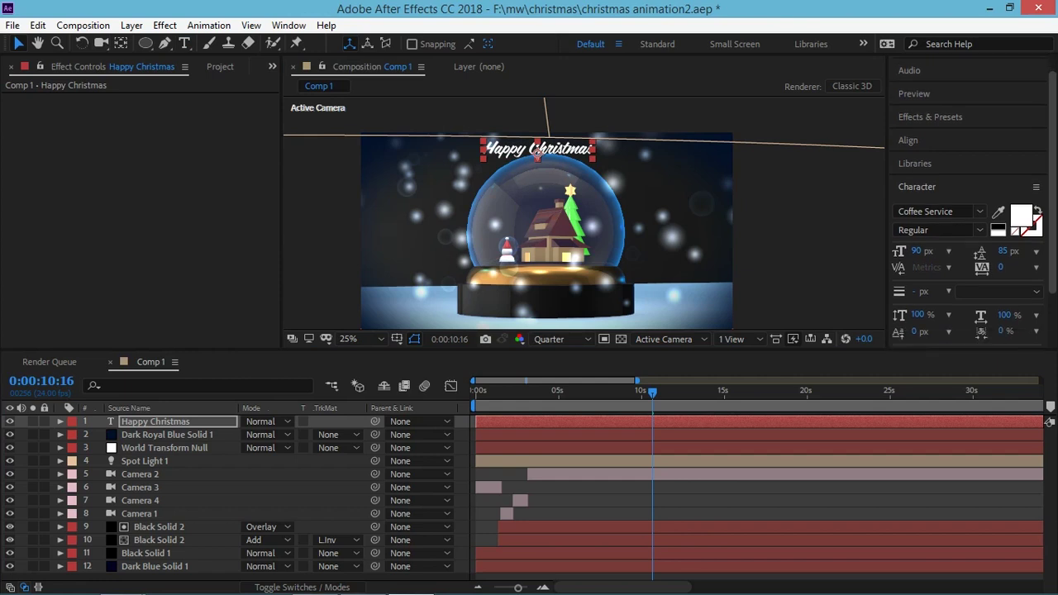
pyautogui.hotkey('ctrl', 's')
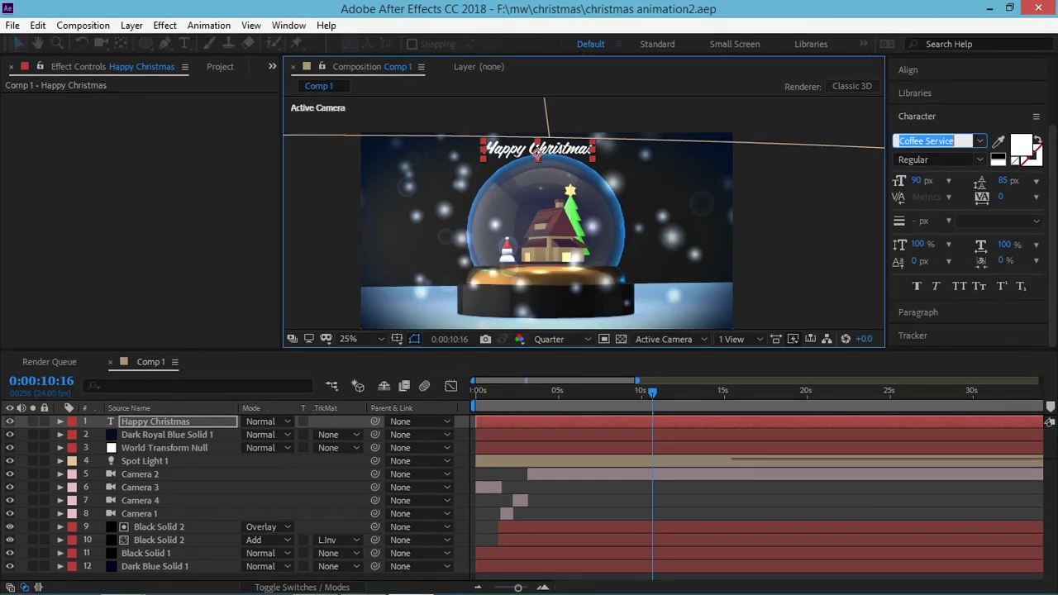
# Pick Angelface from the Character panel font list for the 'Happy Christmas' title.
pyautogui.click(980, 140)
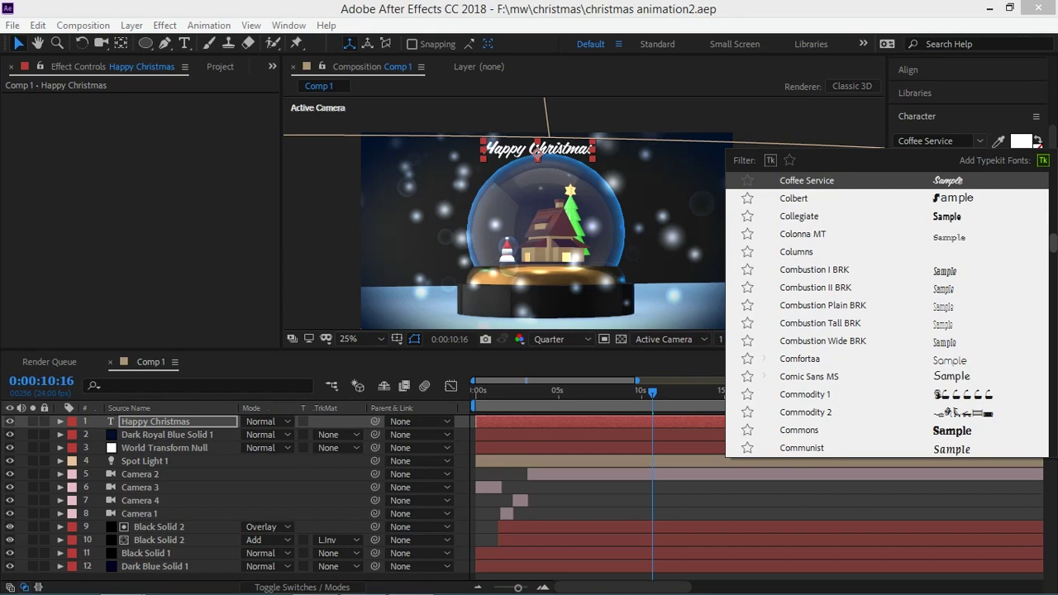
pyautogui.scroll(5, 887, 314)
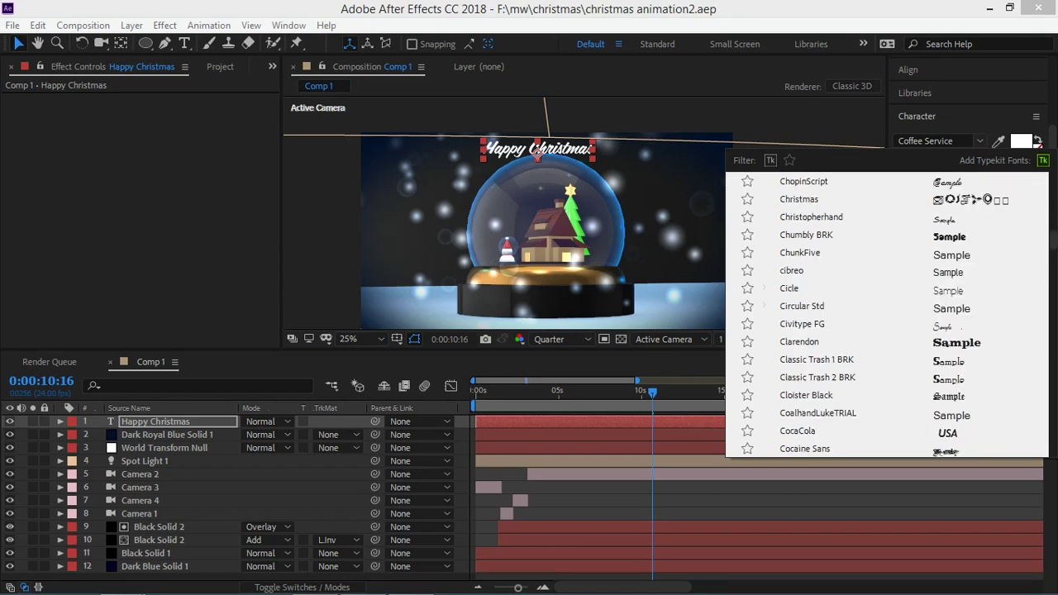
pyautogui.scroll(5, 887, 314)
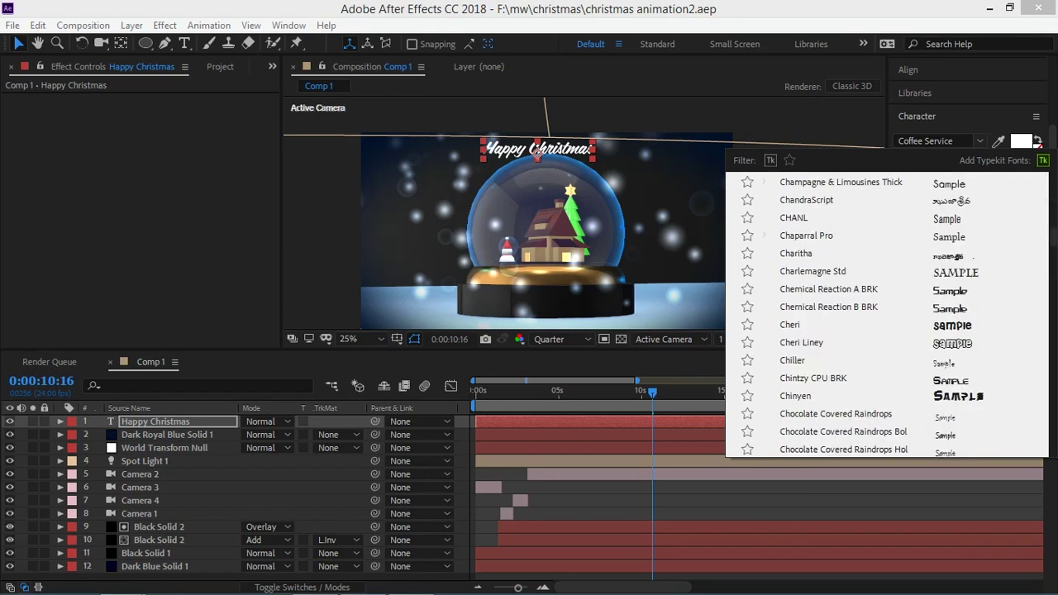
pyautogui.scroll(5, 888, 314)
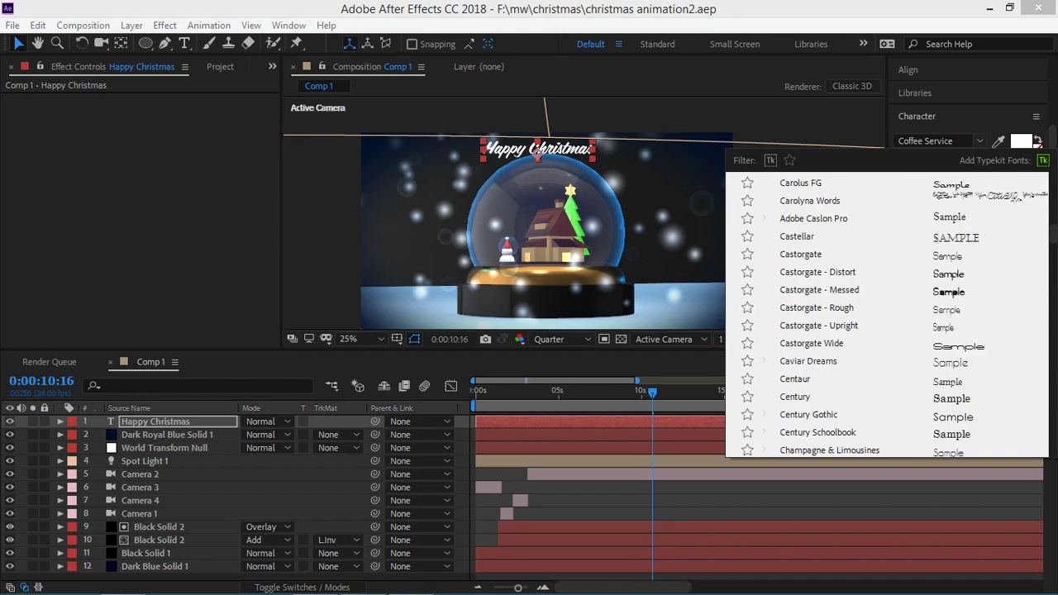
pyautogui.scroll(5, 887, 315)
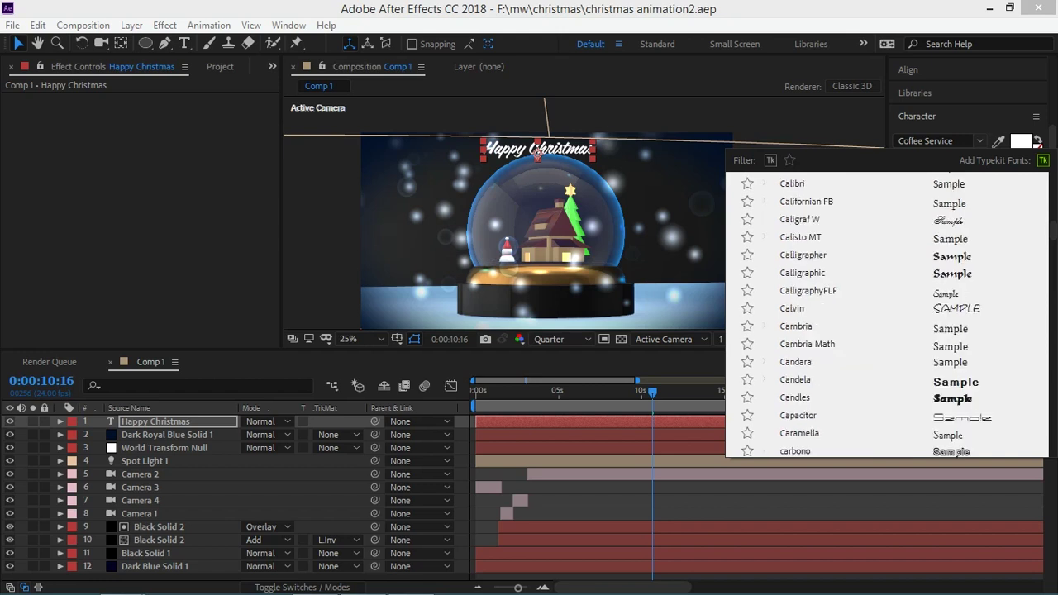
pyautogui.scroll(-1, 887, 315)
pyautogui.scroll(4, 887, 315)
pyautogui.scroll(1, 887, 314)
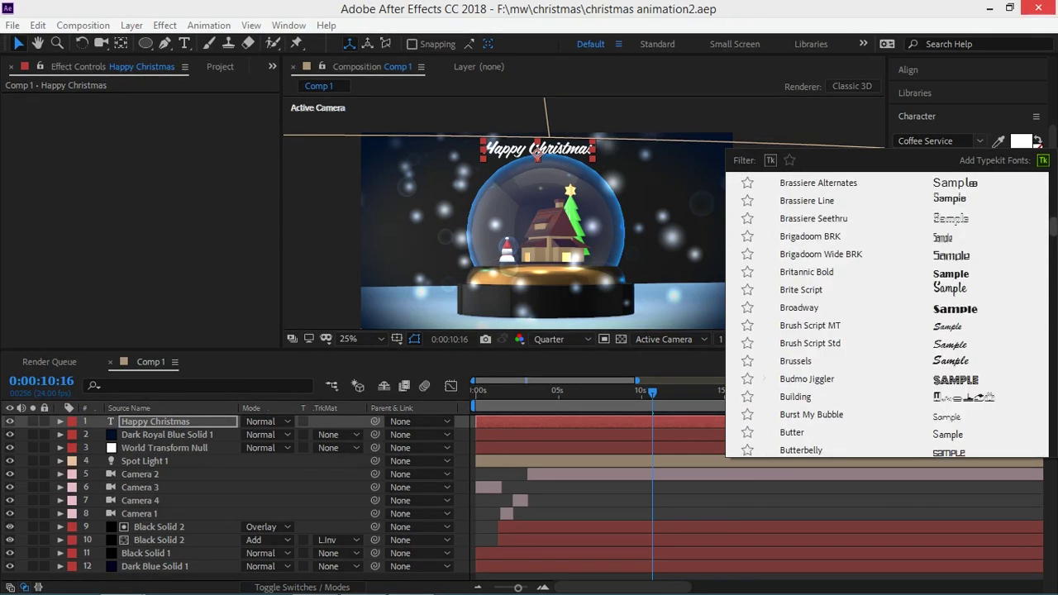
pyautogui.scroll(5, 887, 314)
pyautogui.scroll(1, 887, 314)
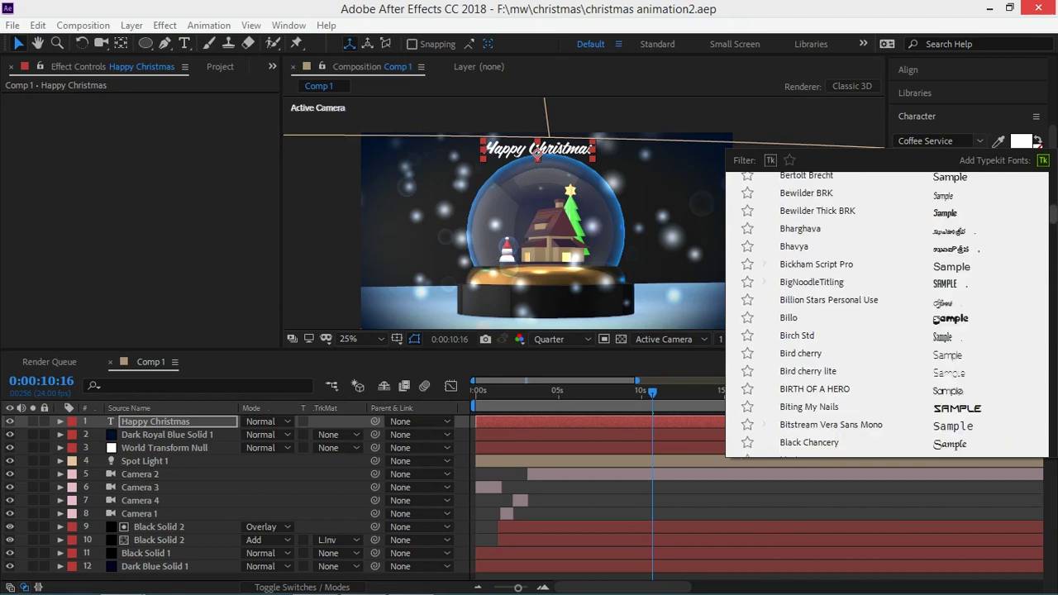
pyautogui.scroll(10, 887, 314)
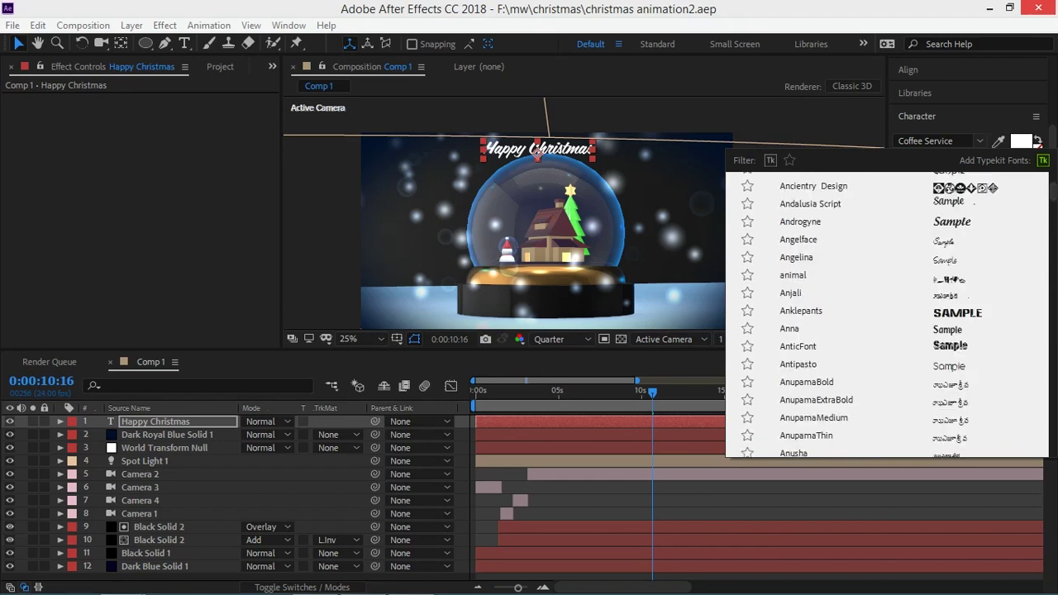
pyautogui.click(798, 239)
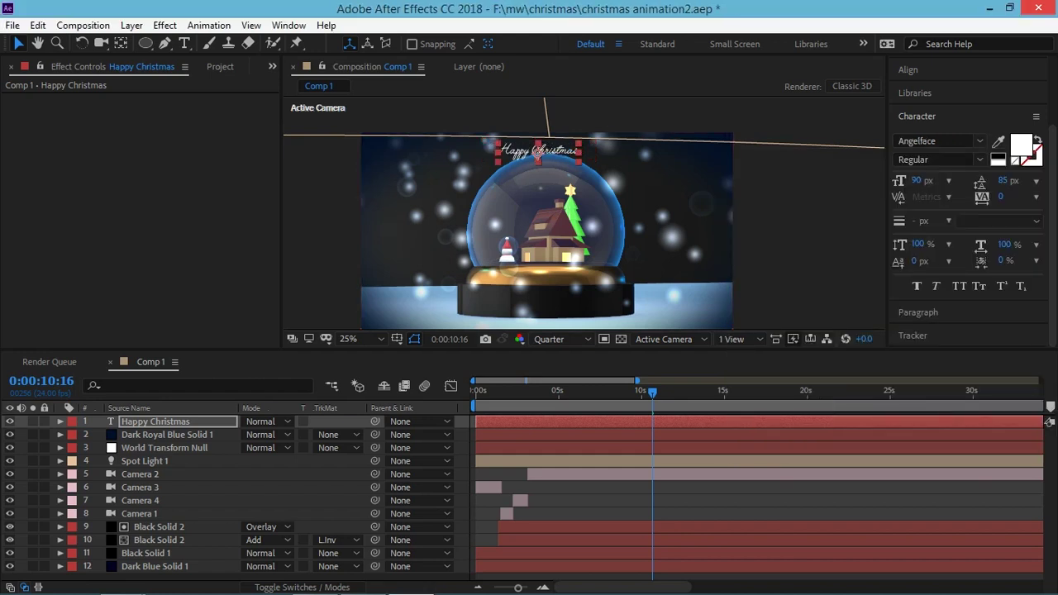
# Enlarge the title to 220 px and move and scale it onto the globe's dark base.
pyautogui.hotkey('ctrl', '7')
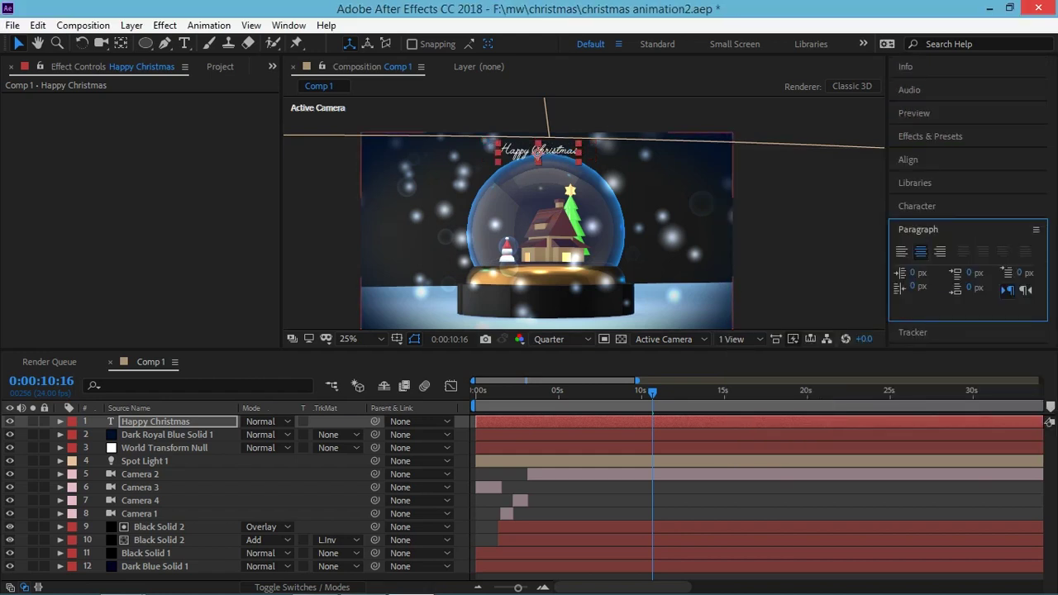
pyautogui.hotkey('ctrl', '6')
pyautogui.moveTo(917, 271)
pyautogui.mouseDown()
pyautogui.moveTo(967, 270)
pyautogui.moveTo(919, 271)
pyautogui.mouseUp()
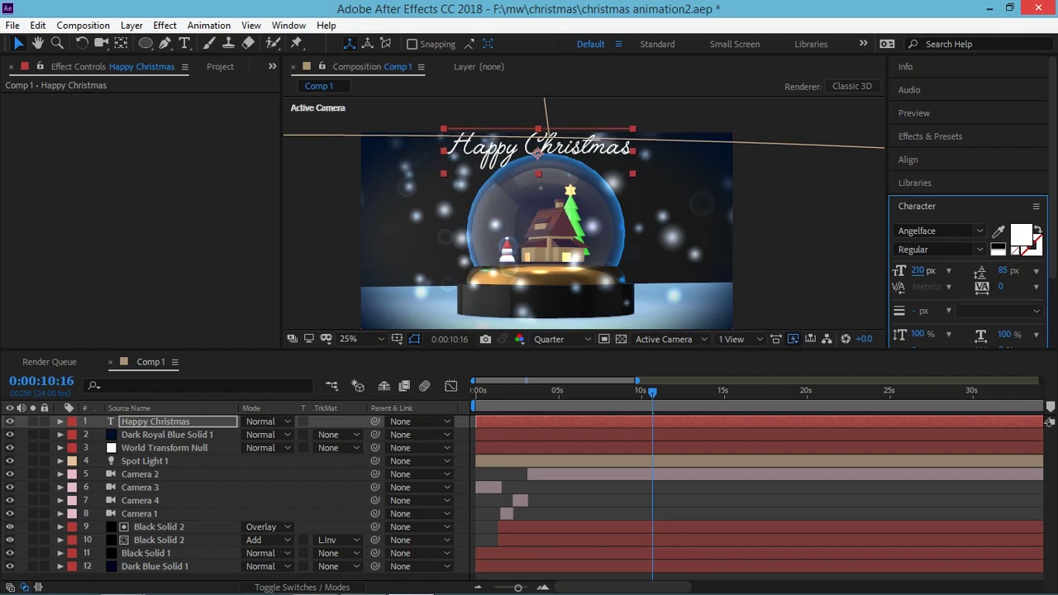
pyautogui.moveTo(538, 149); pyautogui.dragTo(537, 308)
pyautogui.scroll(-2, 537, 308)
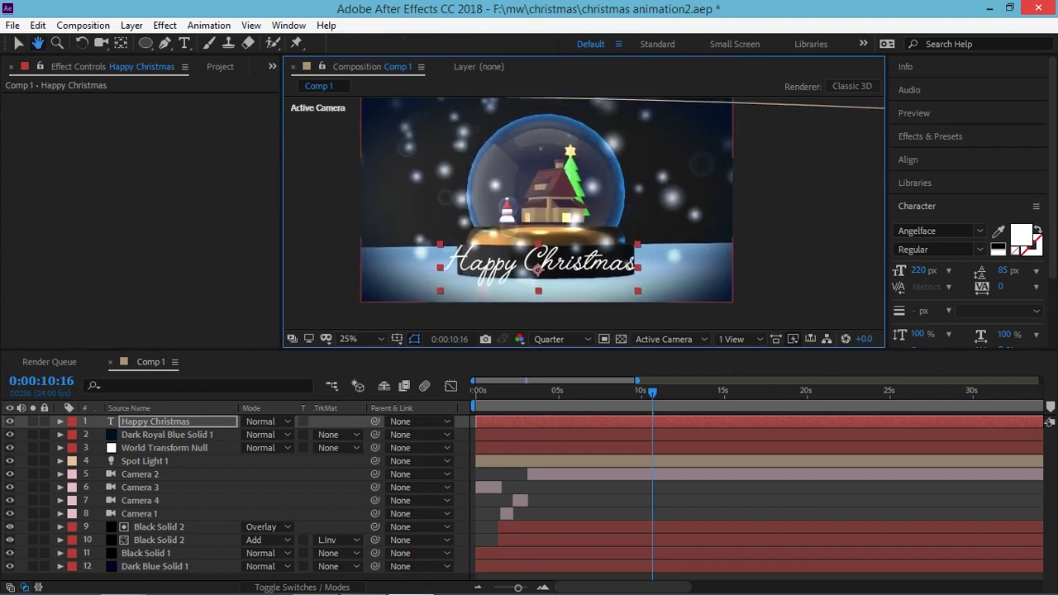
pyautogui.moveTo(641, 287); pyautogui.dragTo(606, 275)
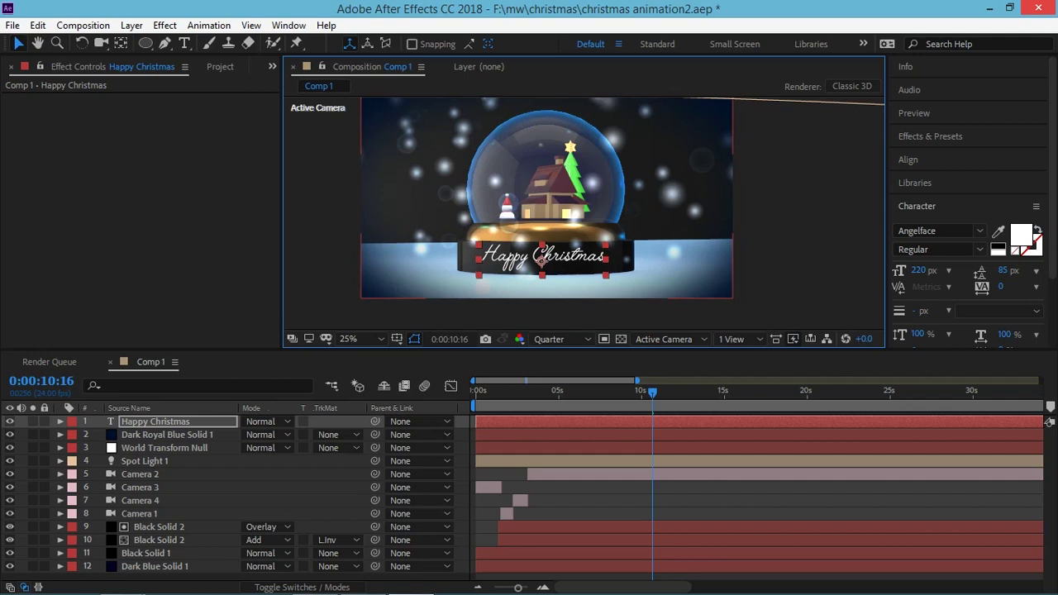
pyautogui.moveTo(543, 262); pyautogui.dragTo(545, 261)
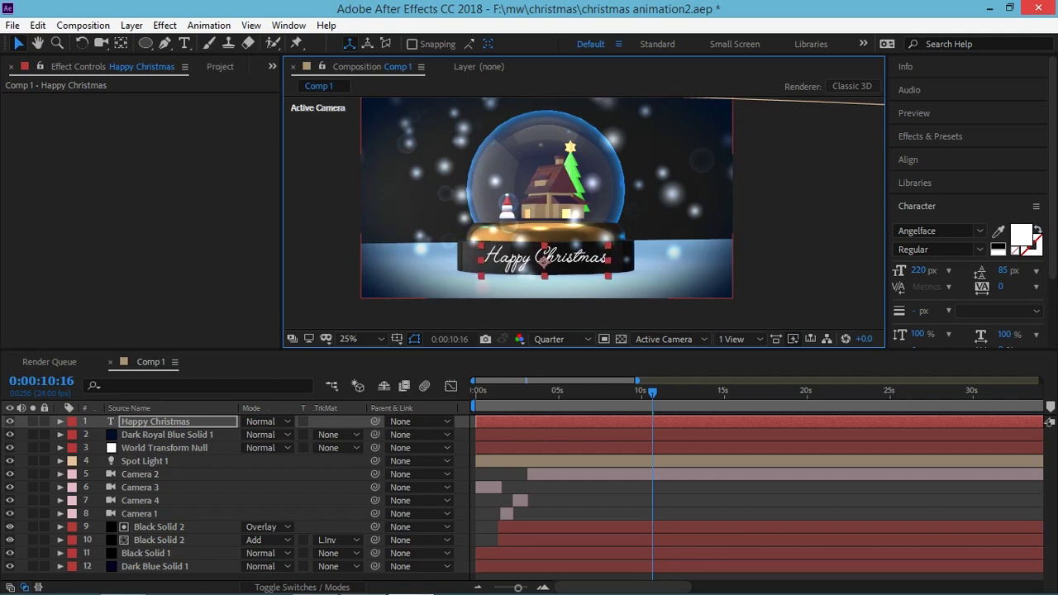
# Trim the title layer so it starts at 10:15.
pyautogui.moveTo(653, 392)
pyautogui.mouseDown()
pyautogui.moveTo(607, 391)
pyautogui.moveTo(653, 392)
pyautogui.mouseUp()
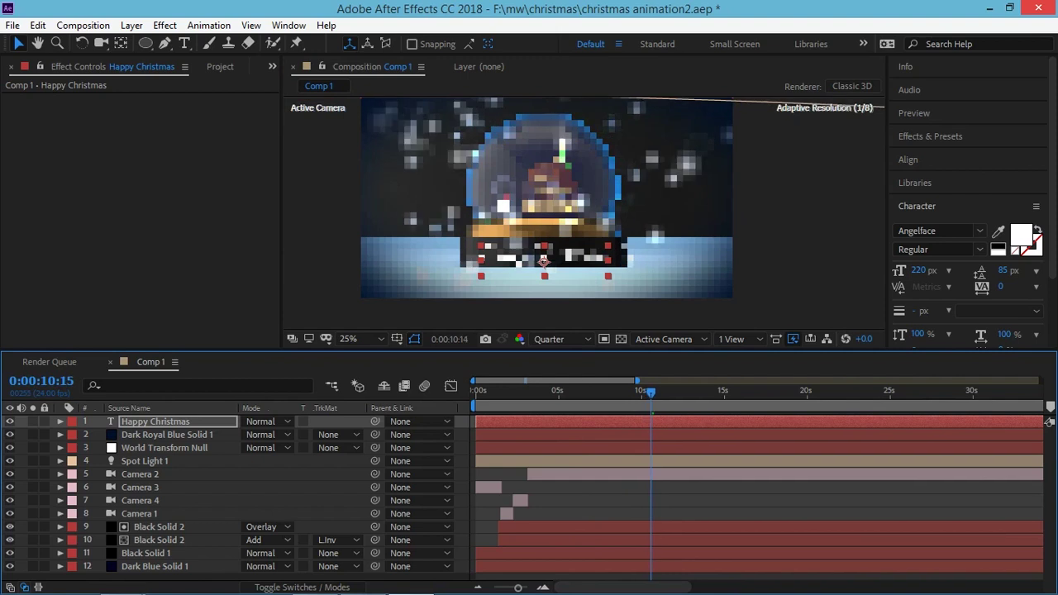
pyautogui.hotkey('alt', '[')
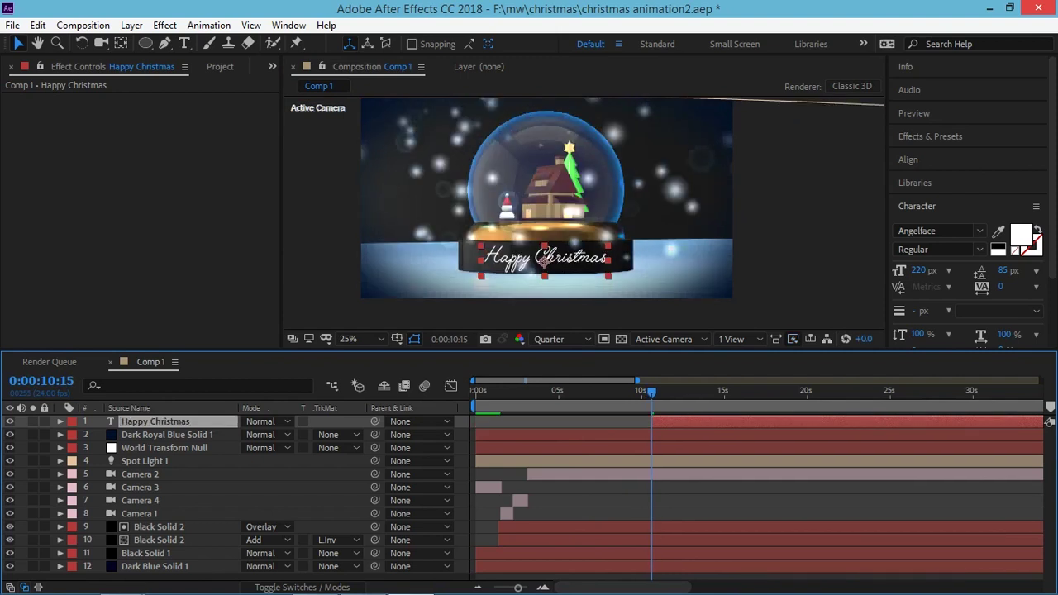
pyautogui.hotkey('ctrl', '5')
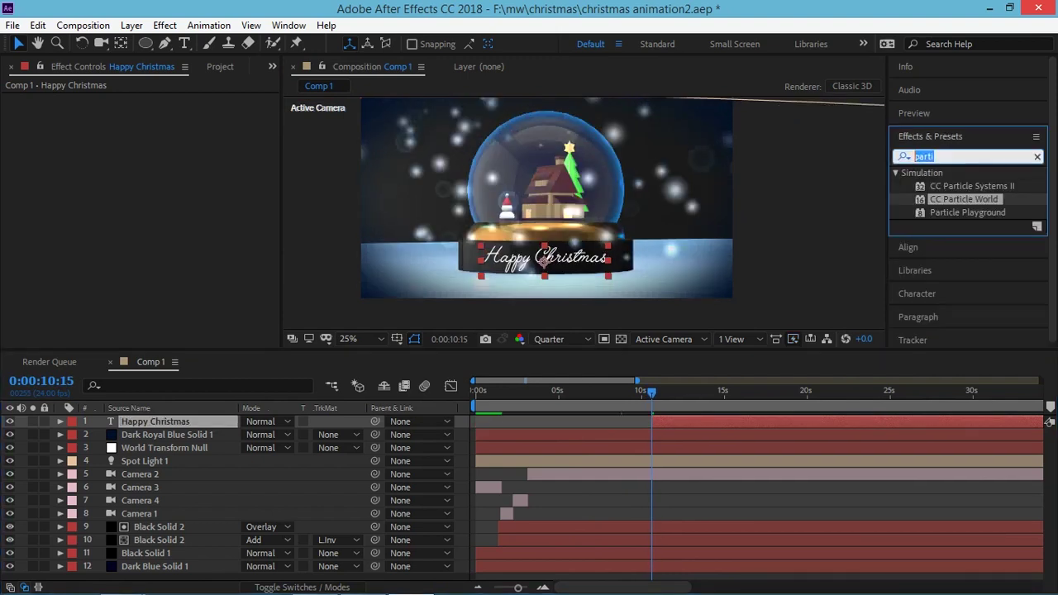
# Clear the preset search and apply Text > 3D Text 3D Rotate in by Character to the title.
pyautogui.hotkey('ctrl', 'a')
pyautogui.press('BackSpace')
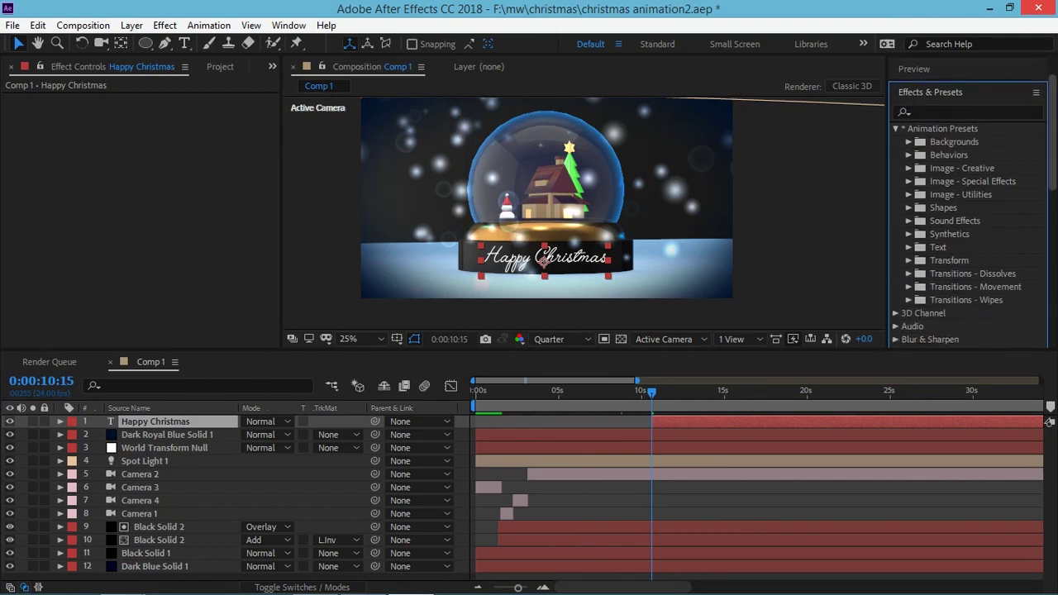
pyautogui.scroll(-3, 967, 248)
pyautogui.click(908, 202)
pyautogui.click(922, 215)
pyautogui.scroll(-3, 968, 248)
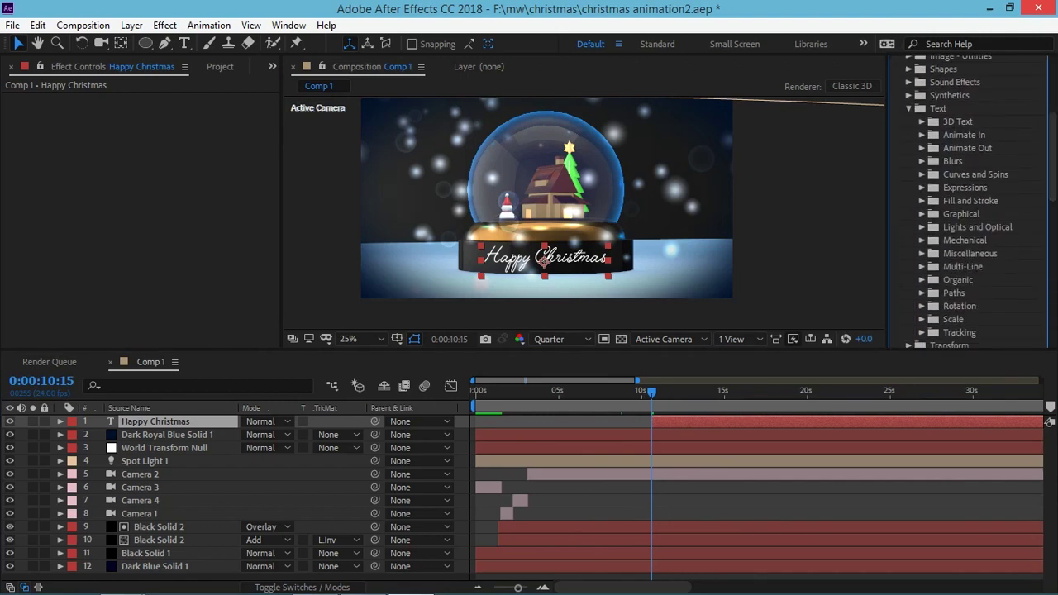
pyautogui.moveTo(890, 313); pyautogui.dragTo(874, 312)
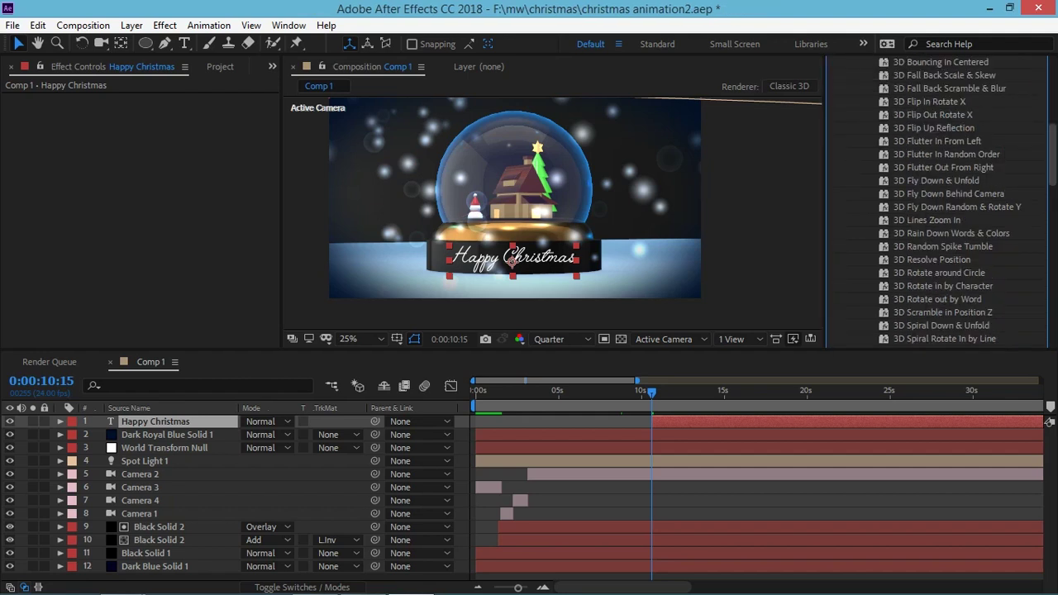
pyautogui.scroll(-3, 943, 202)
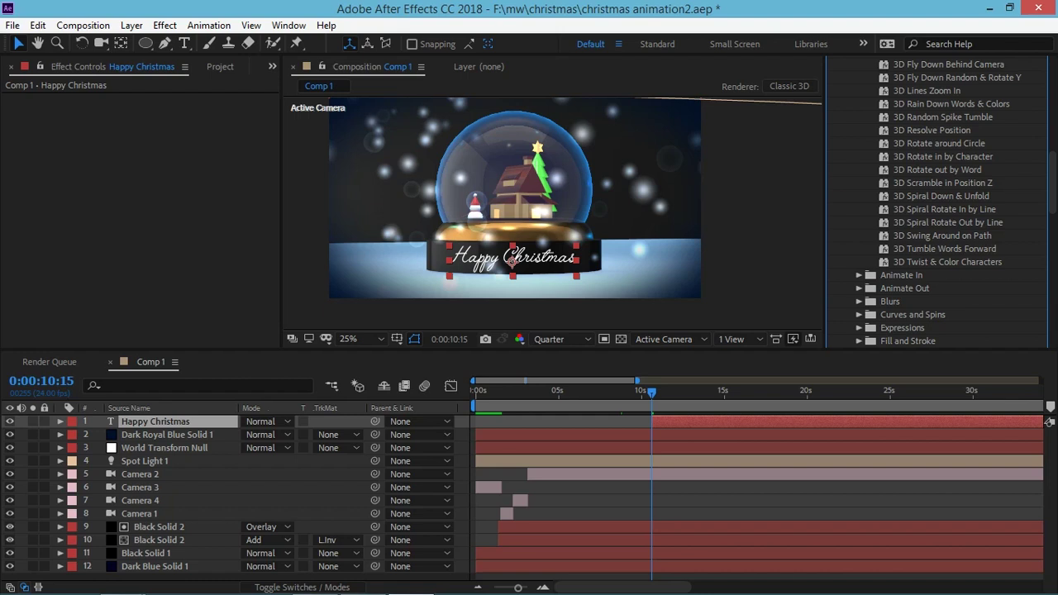
pyautogui.moveTo(942, 156); pyautogui.dragTo(703, 423)
# Preview and frame-step through the 3D Rotate in by Character animation.
pyautogui.press('space')
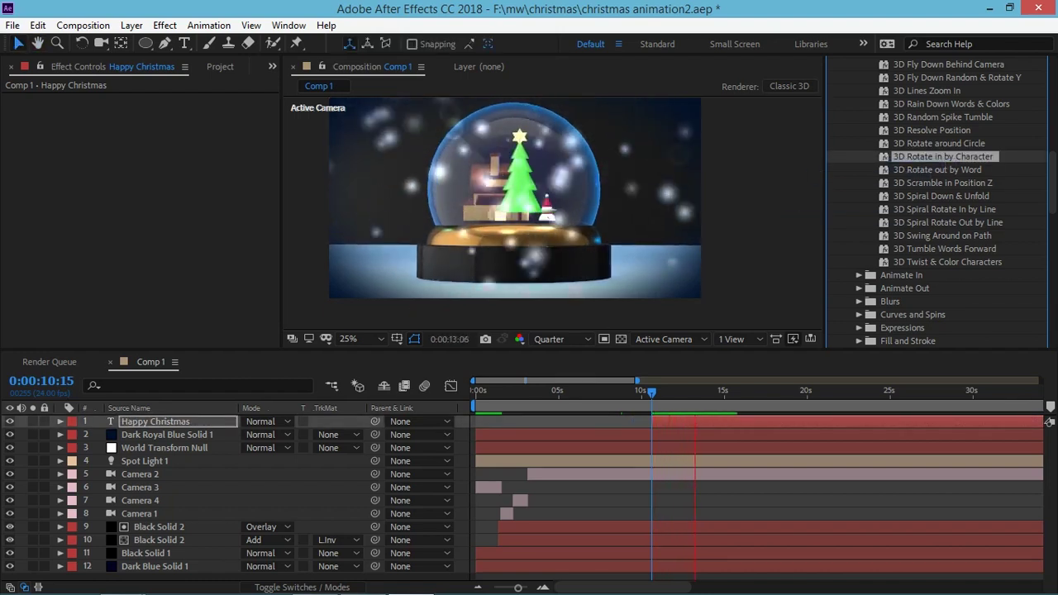
pyautogui.press('pageup')
pyautogui.press('pageup')
pyautogui.press('pageup')
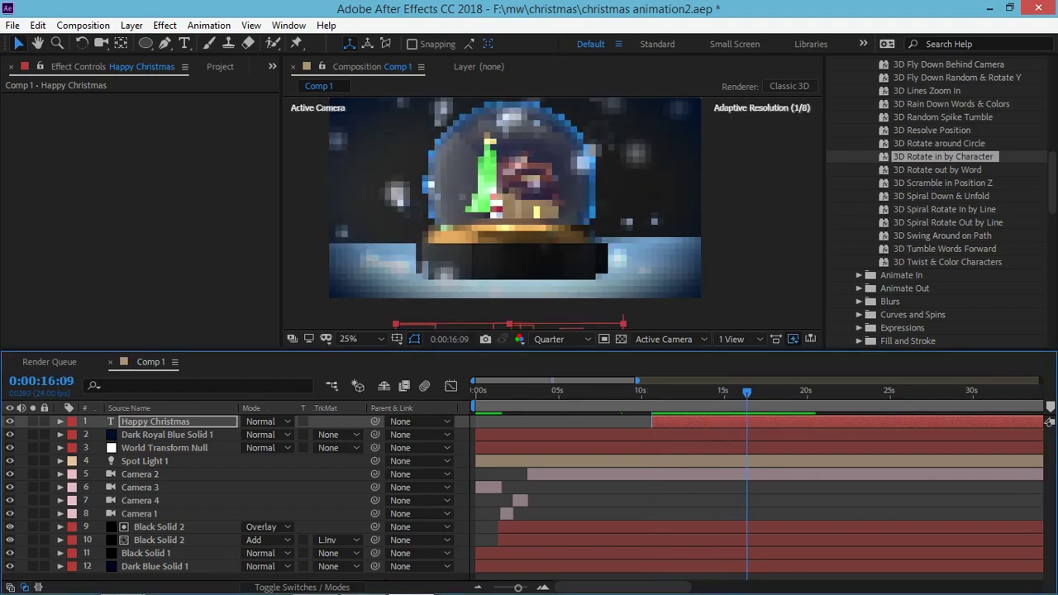
pyautogui.press('pageup')
pyautogui.press('pageup')
pyautogui.press('pageup')
pyautogui.press('pageup')
pyautogui.press('pageup')
pyautogui.press('pageup')
pyautogui.press('pageup')
pyautogui.press('pageup')
pyautogui.press('pageup')
pyautogui.press('pageup')
pyautogui.press('pageup')
pyautogui.moveTo(505, 207); pyautogui.dragTo(579, 190)
pyautogui.press('pagedown')
pyautogui.press('pagedown')
pyautogui.press('pagedown')
pyautogui.press('pagedown')
pyautogui.press('pagedown')
pyautogui.press('pagedown')
pyautogui.press('pagedown')
pyautogui.press('pagedown')
pyautogui.press('pagedown')
pyautogui.press('pagedown')
pyautogui.press('pagedown')
pyautogui.press('pagedown')
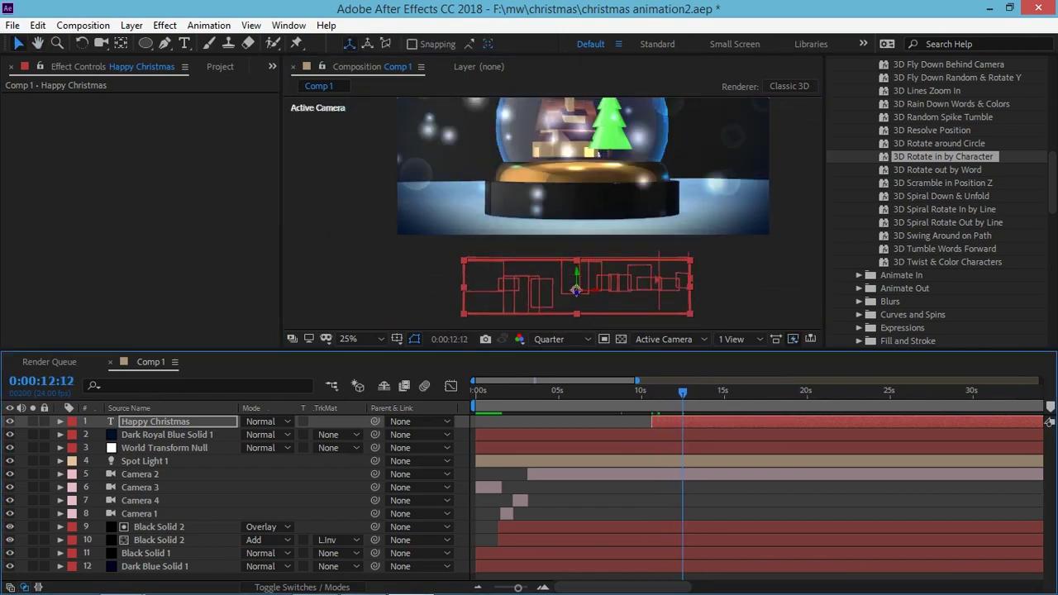
pyautogui.press('pagedown')
pyautogui.press('pagedown')
pyautogui.press('space')
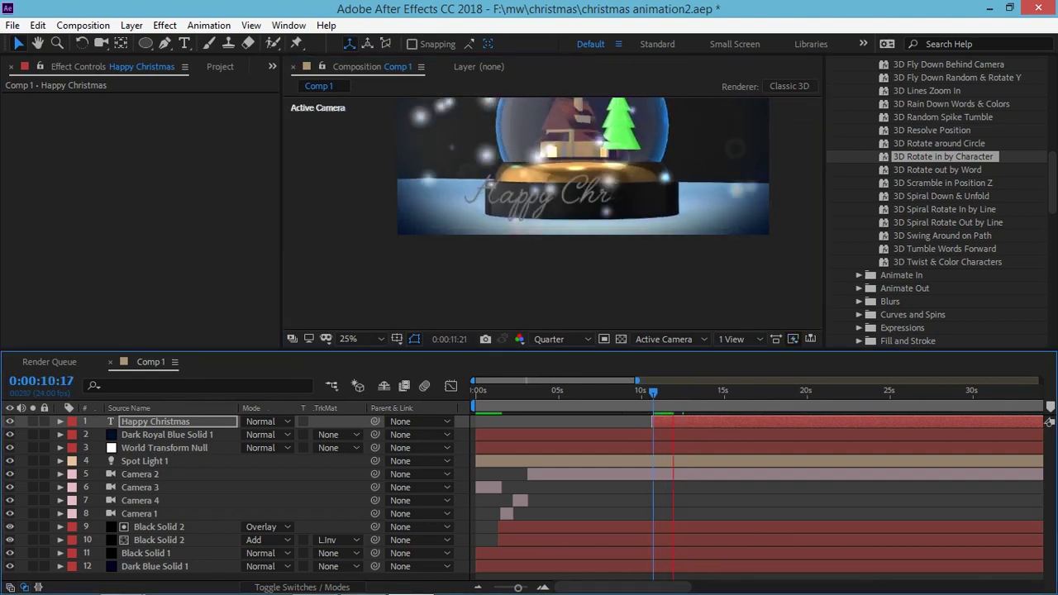
pyautogui.press('space')
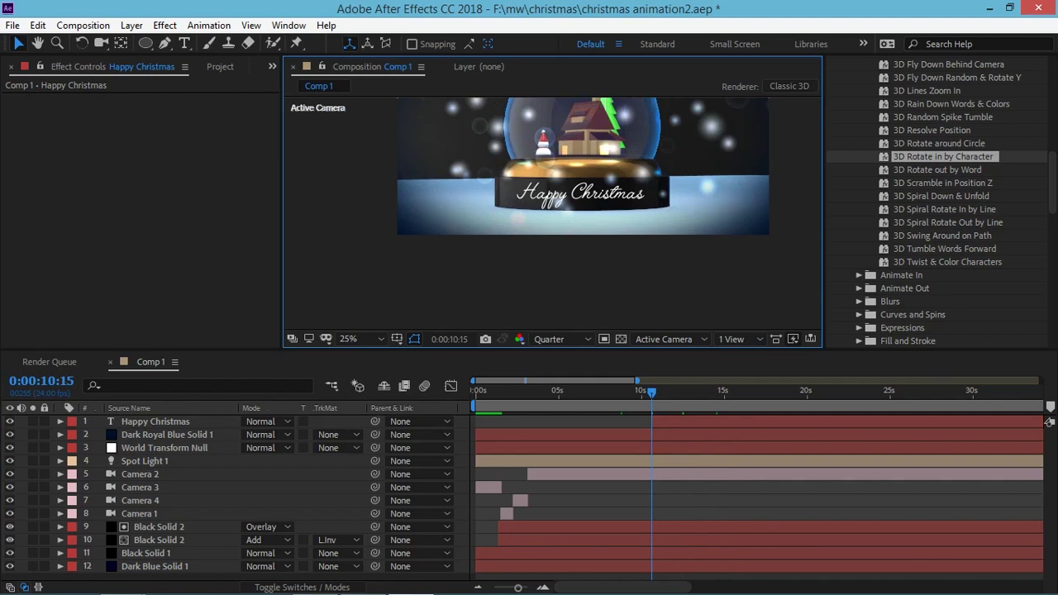
# Try the Animate In Decoder Fade In preset on the title, checking it at 13:04.
pyautogui.click(859, 275)
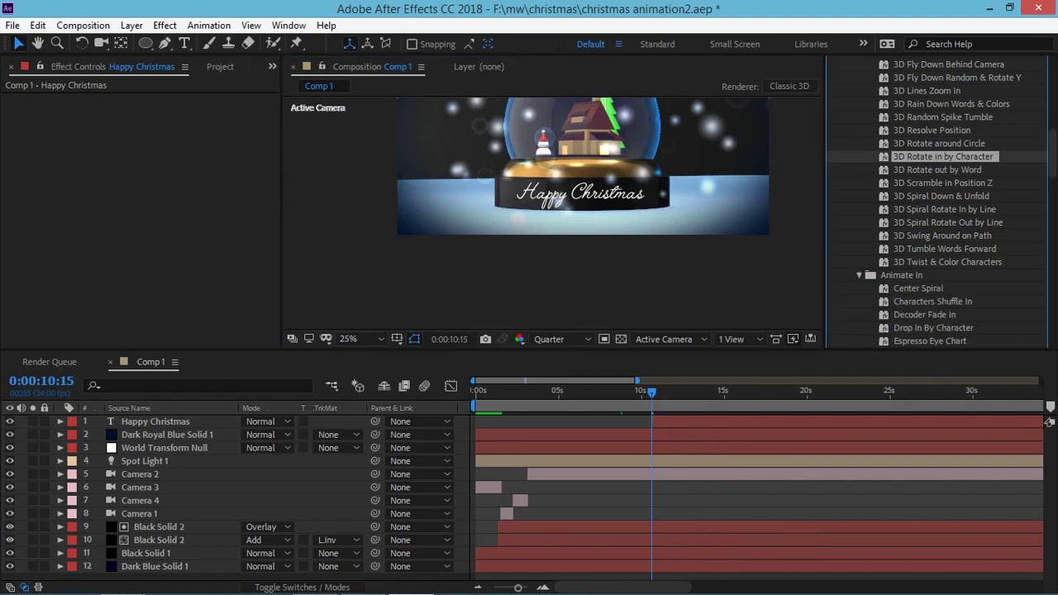
pyautogui.scroll(-3, 943, 199)
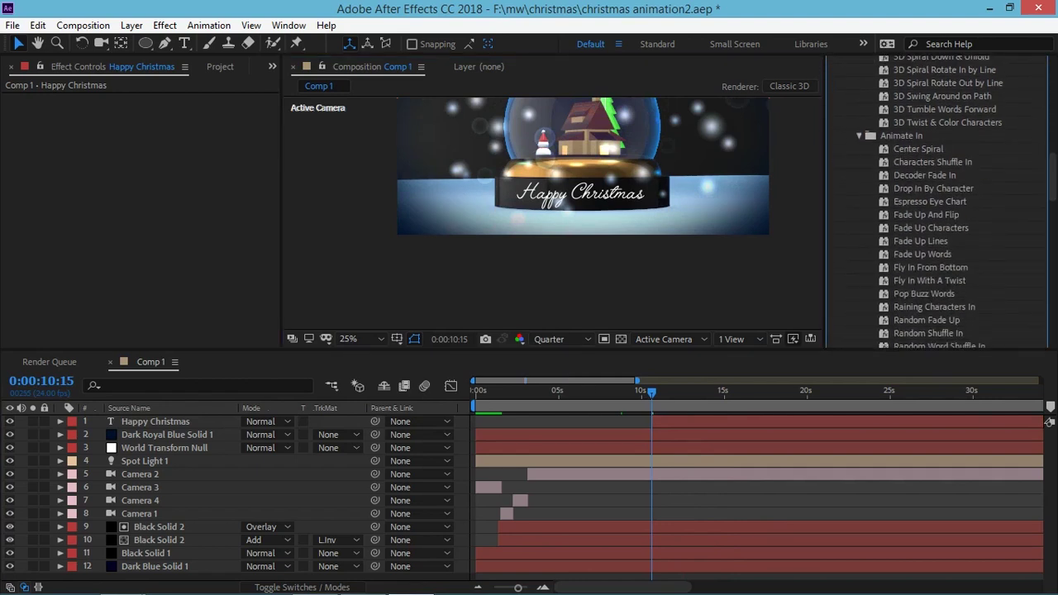
pyautogui.moveTo(925, 175); pyautogui.dragTo(698, 423)
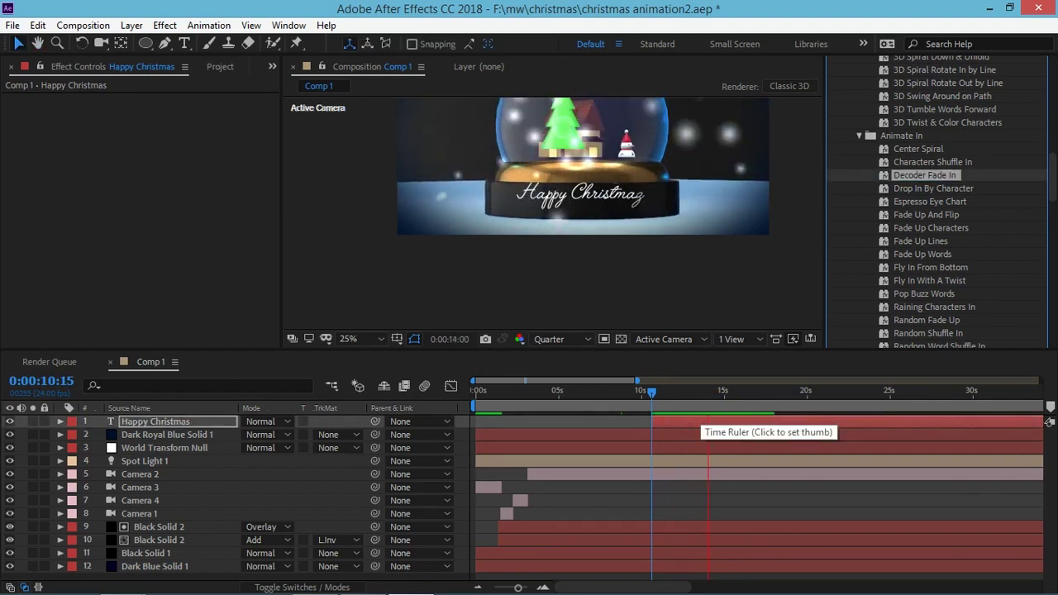
pyautogui.click(694, 413)
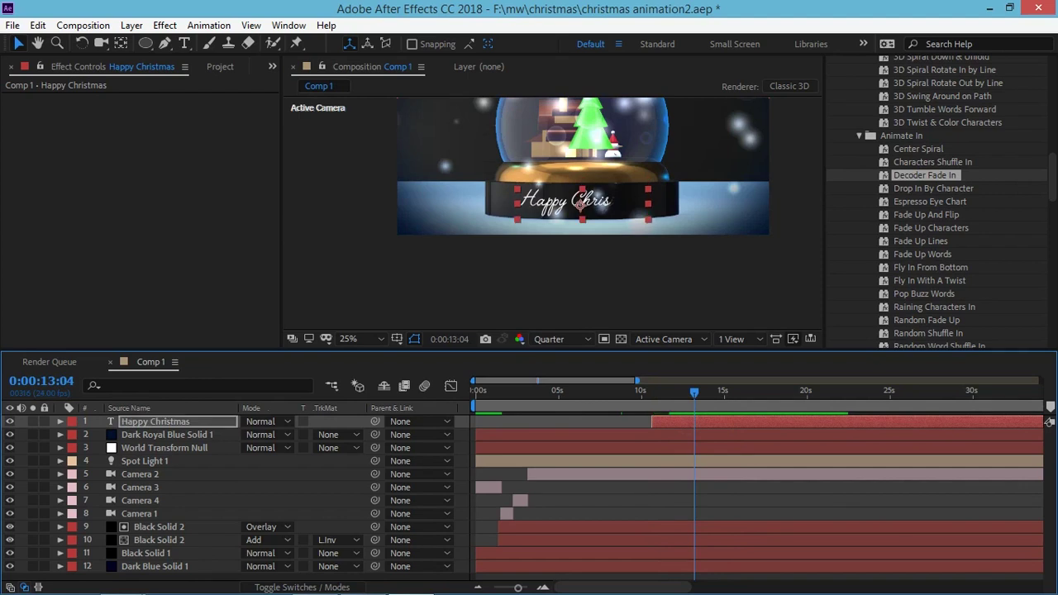
pyautogui.press('space')
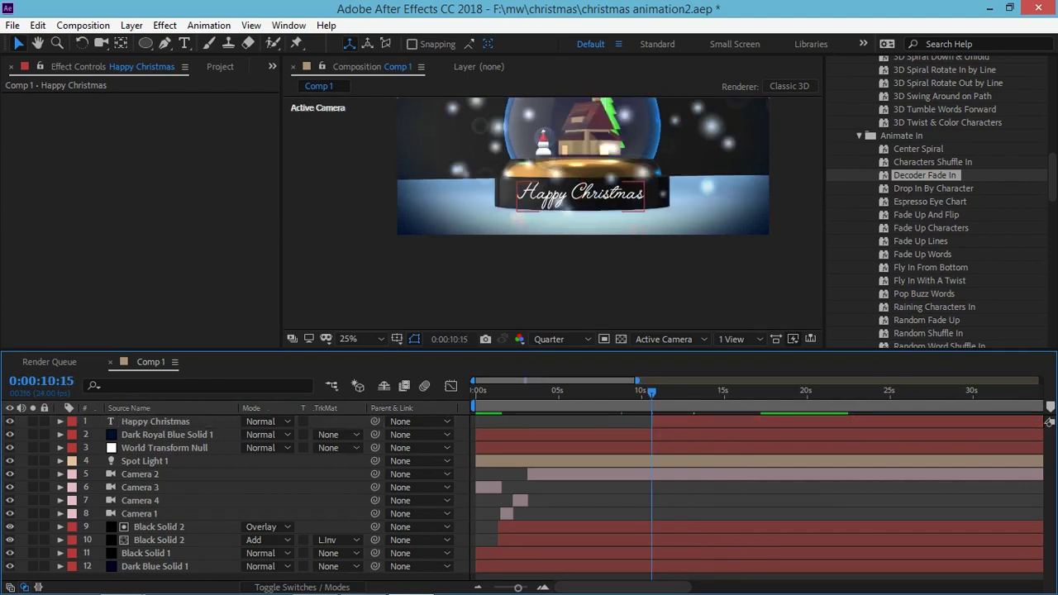
# Apply Raining Characters In to the title layer and preview it.
pyautogui.moveTo(935, 307); pyautogui.dragTo(692, 425)
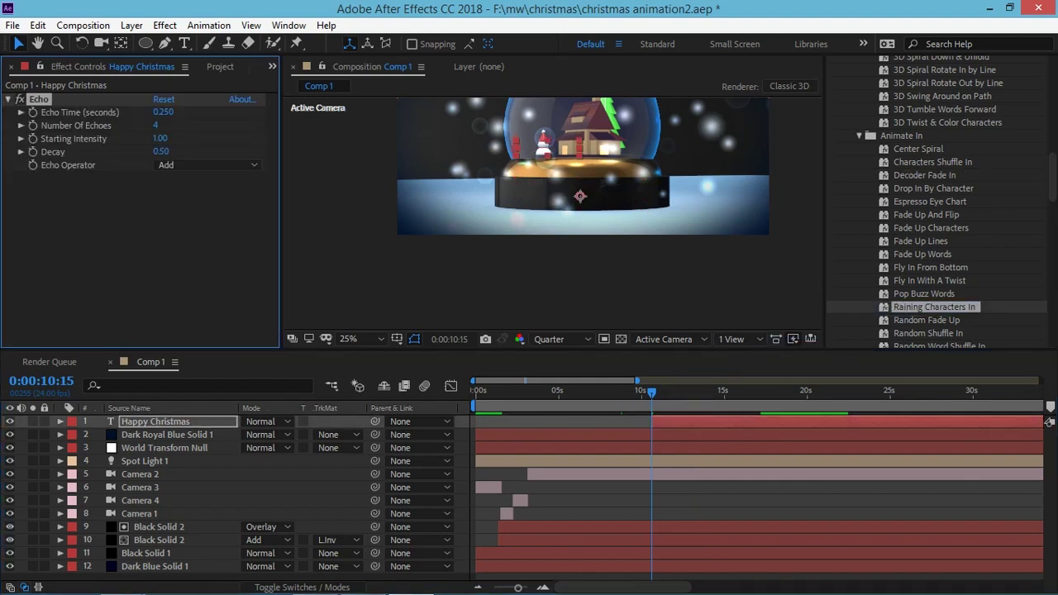
pyautogui.press('space')
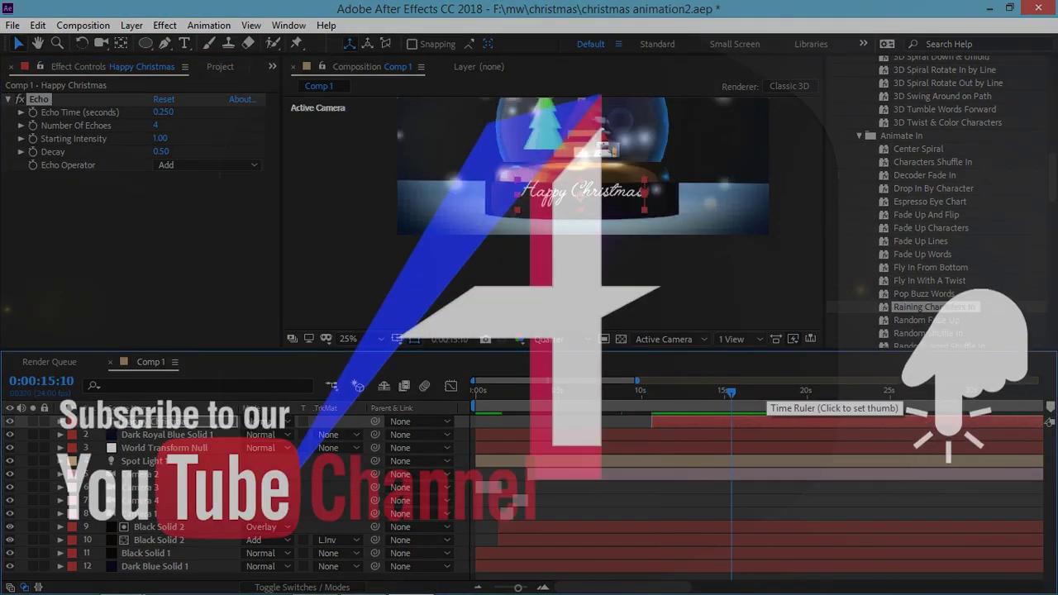
pyautogui.press('space')
pyautogui.press(',')
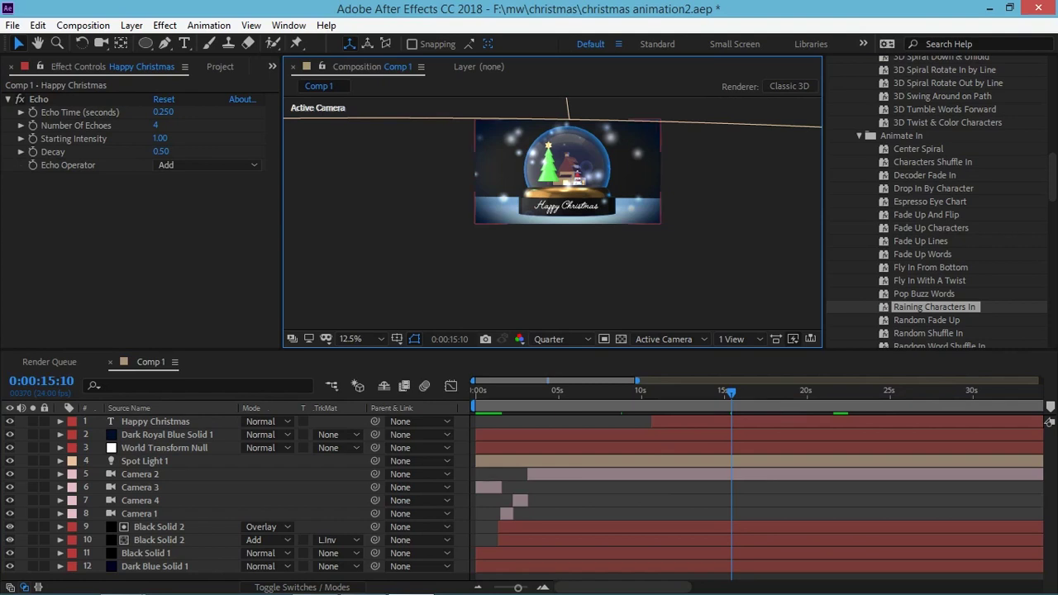
# Open Black Solid 1's Element Physical Environment settings and toggle Show in BG off and on.
pyautogui.click(145, 553)
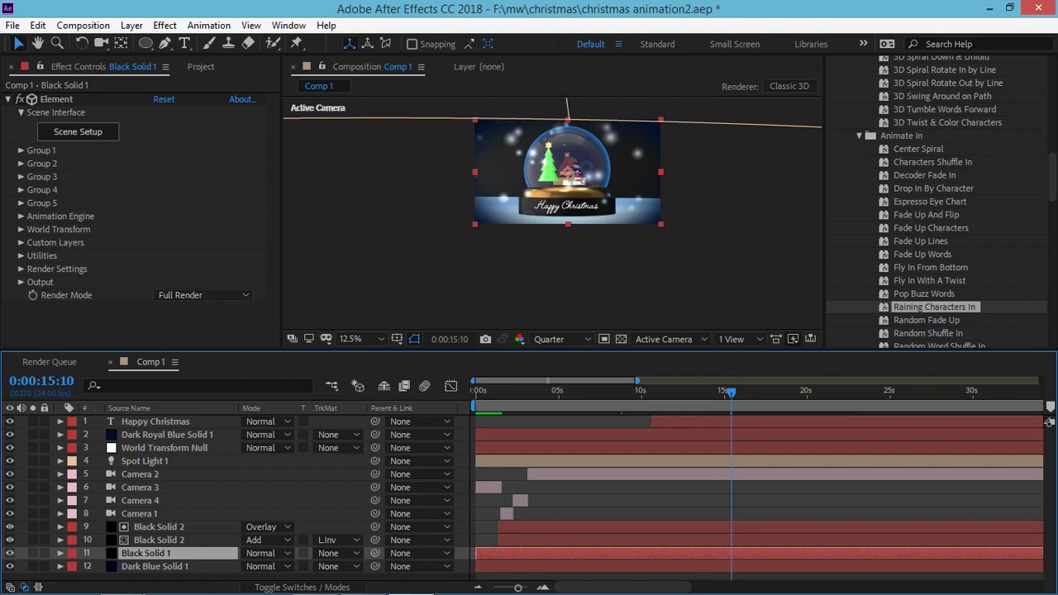
pyautogui.click(21, 269)
pyautogui.scroll(-3, 141, 215)
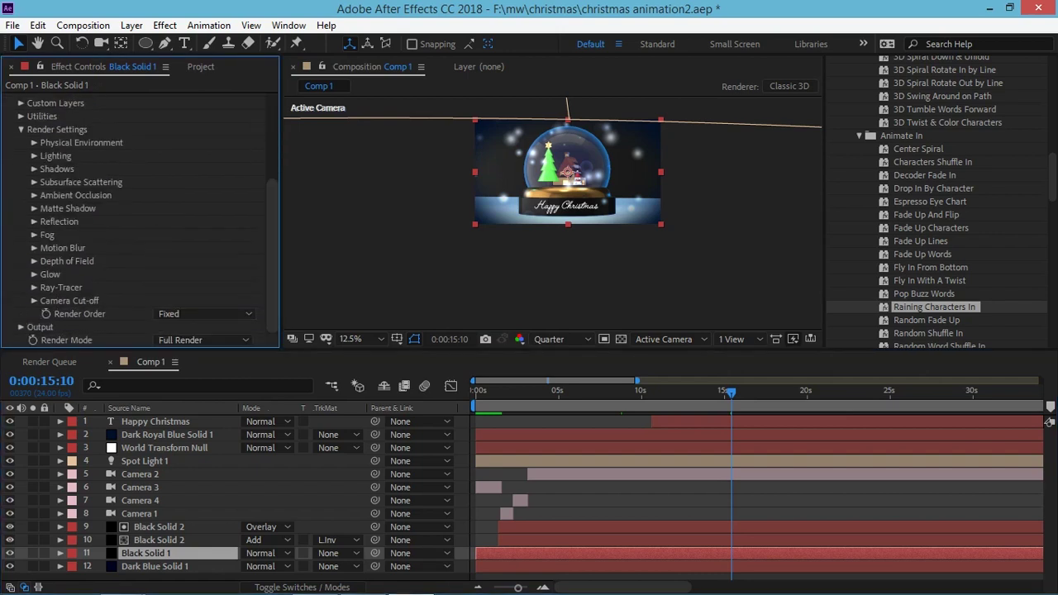
pyautogui.click(33, 142)
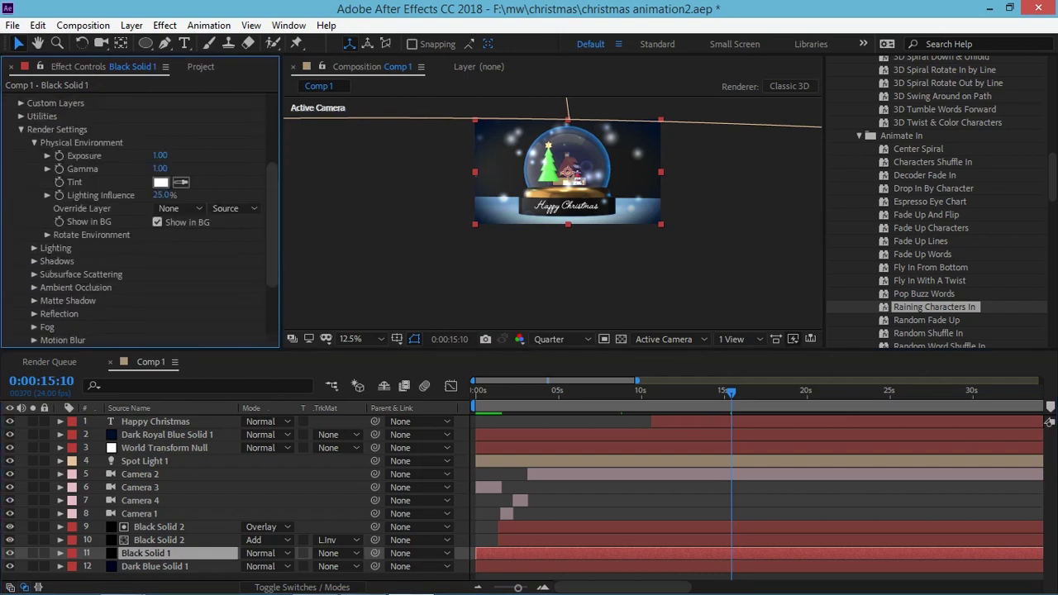
pyautogui.click(157, 221)
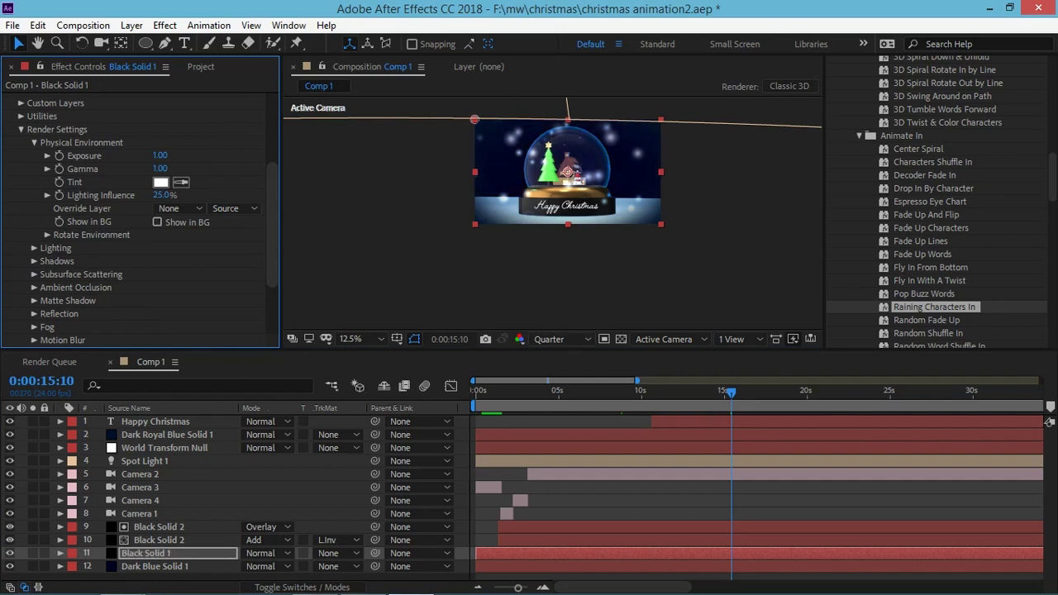
pyautogui.press('.')
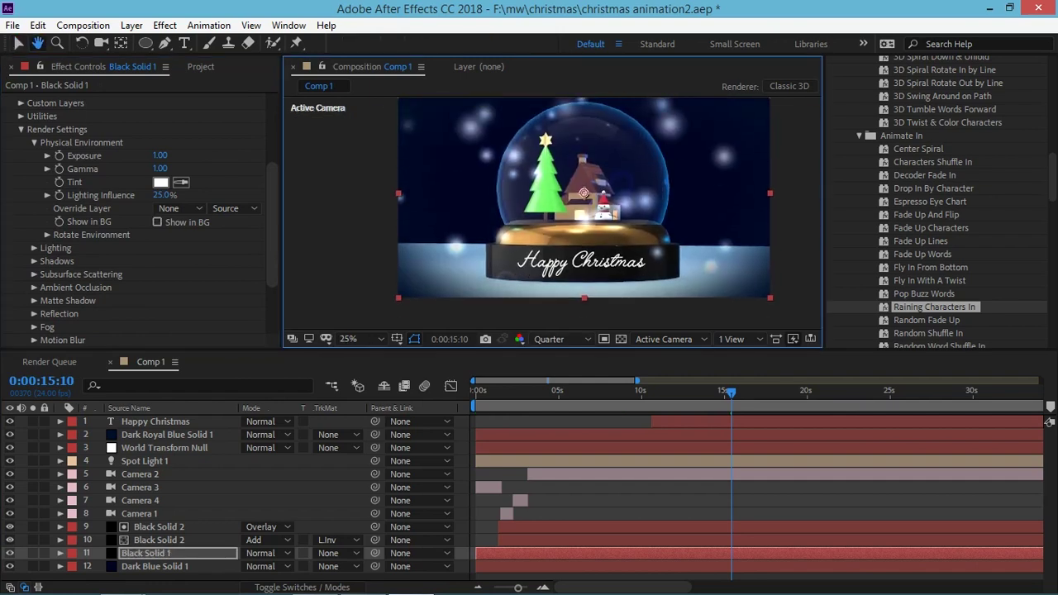
pyautogui.moveTo(583, 166); pyautogui.dragTo(581, 244)
pyautogui.click(157, 222)
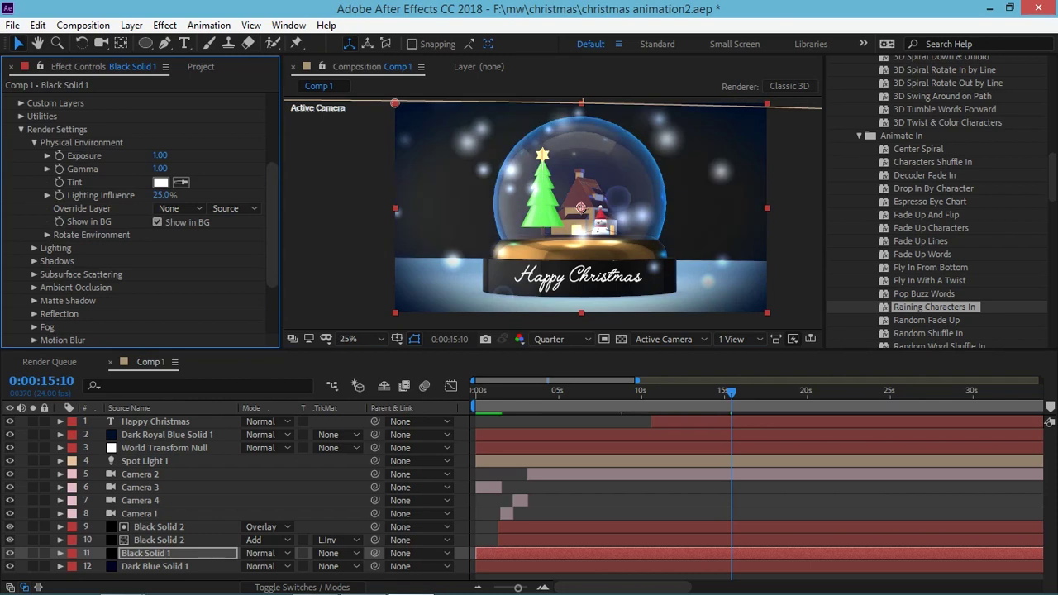
# Raise Lighting Influence to 100% and compare the scene with and without the environment background.
pyautogui.moveTo(165, 195); pyautogui.dragTo(226, 196)
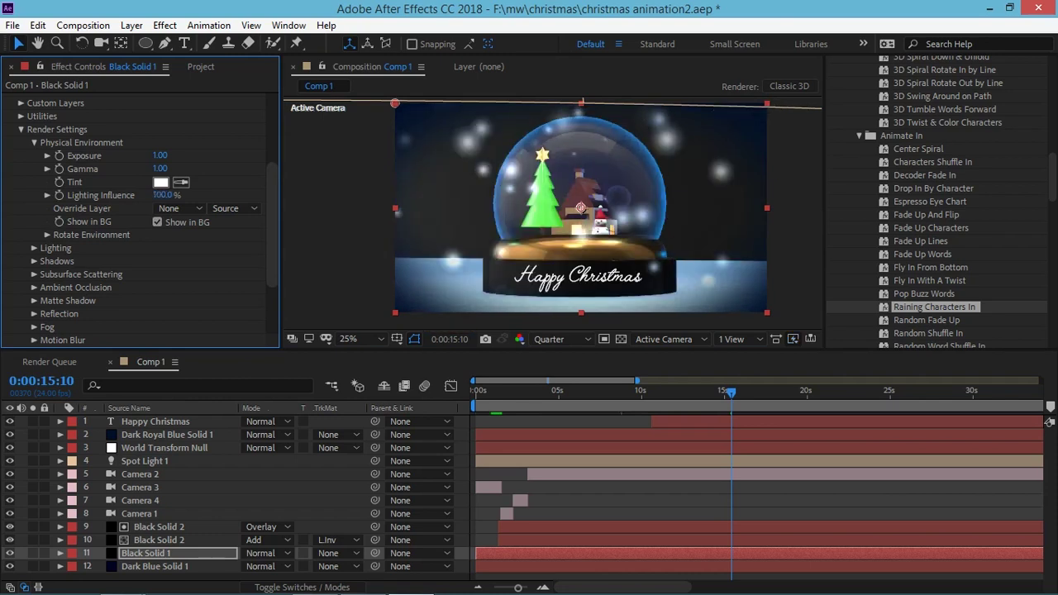
pyautogui.click(158, 222)
pyautogui.click(157, 222)
pyautogui.click(157, 221)
pyautogui.click(157, 222)
pyautogui.click(157, 222)
pyautogui.click(157, 222)
pyautogui.click(157, 222)
pyautogui.click(157, 222)
# Try rotating the environment around Y, undo it, and recheck Show in BG.
pyautogui.click(48, 235)
pyautogui.moveTo(174, 261); pyautogui.dragTo(329, 261)
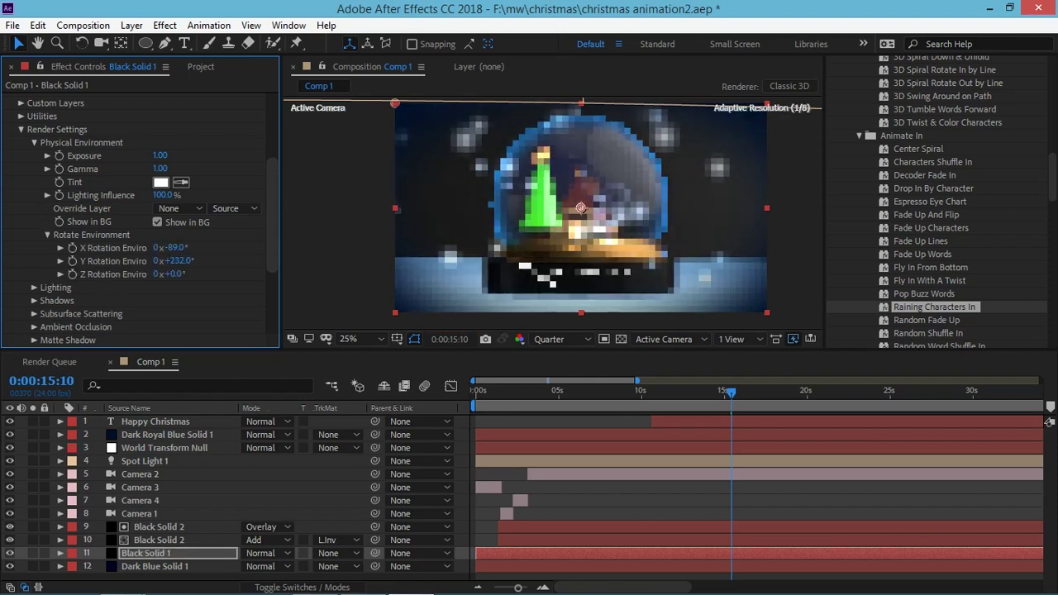
pyautogui.hotkey('ctrl', 'z')
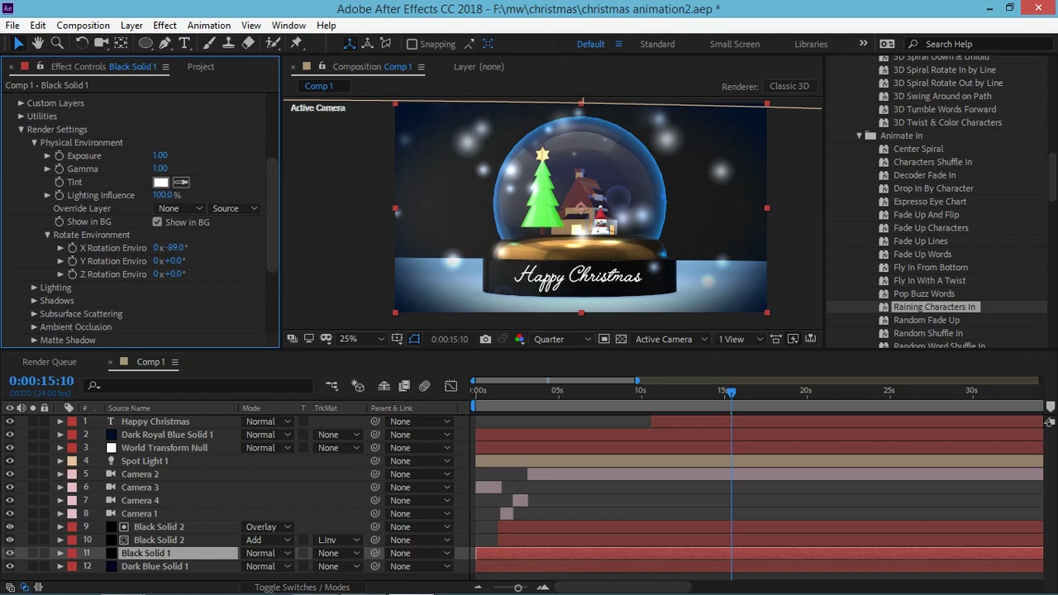
pyautogui.click(157, 221)
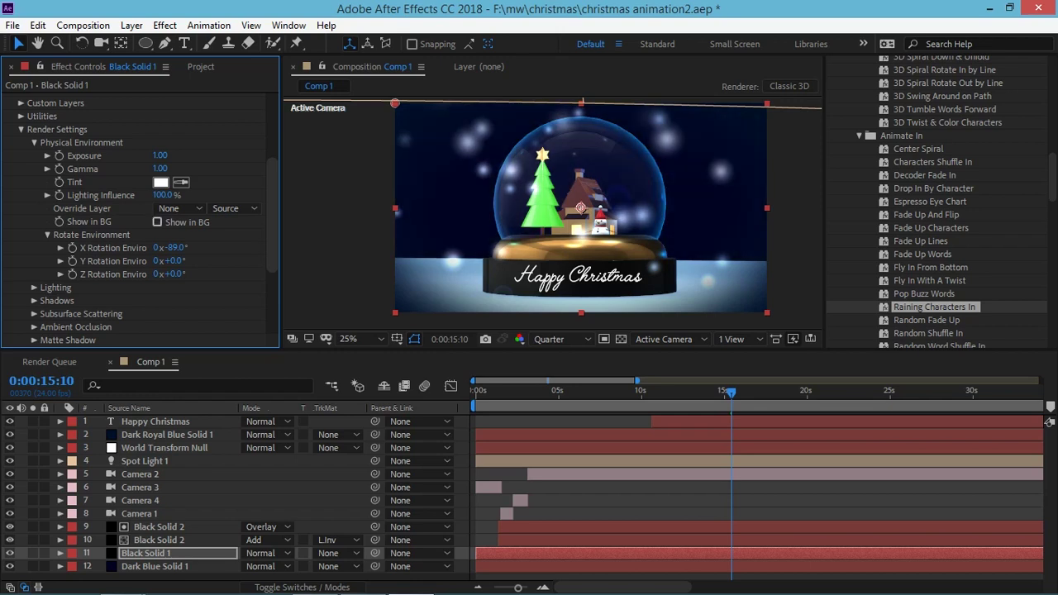
pyautogui.click(157, 222)
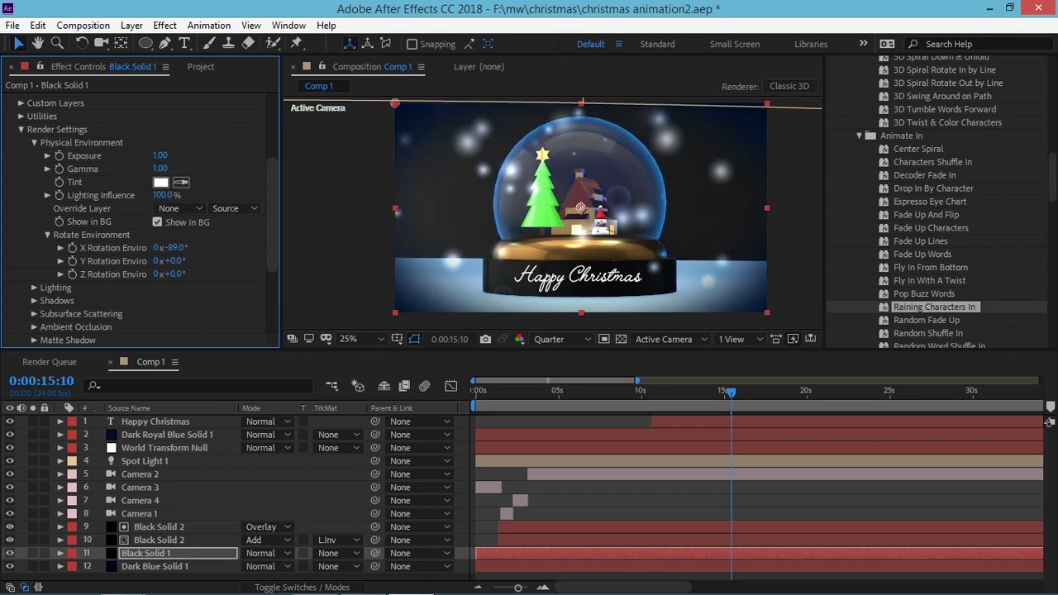
pyautogui.click(157, 221)
pyautogui.click(157, 221)
# Keep the environment Override Layer at None with Source.
pyautogui.click(180, 208)
pyautogui.click(190, 225)
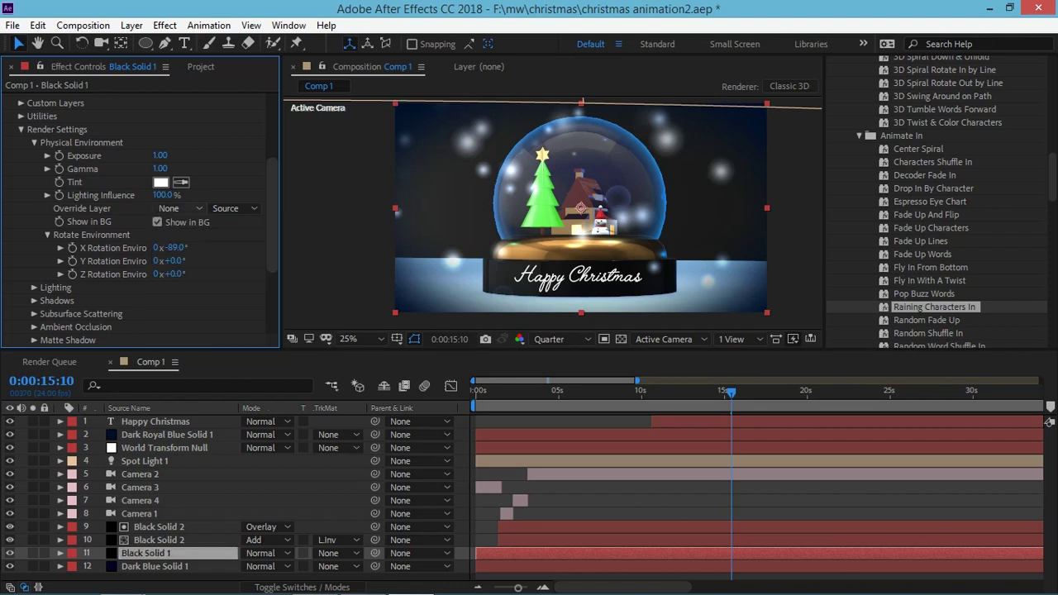
pyautogui.click(231, 208)
pyautogui.press('Escape')
pyautogui.click(34, 287)
# Expand Element's shadow settings and toggle shadows off and back on to compare.
pyautogui.scroll(-3, 149, 248)
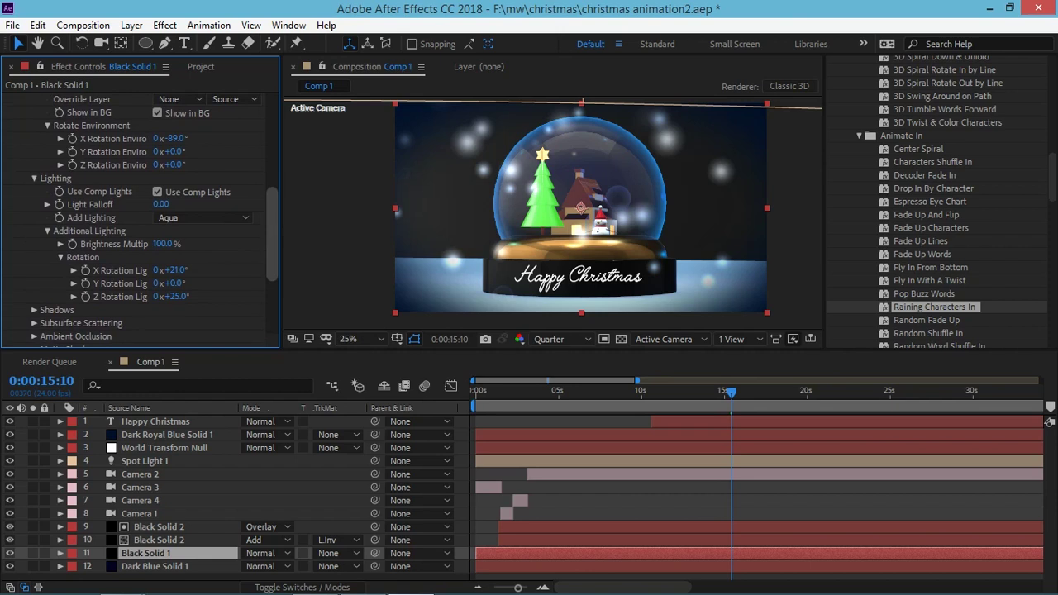
pyautogui.click(34, 310)
pyautogui.scroll(-2, 140, 224)
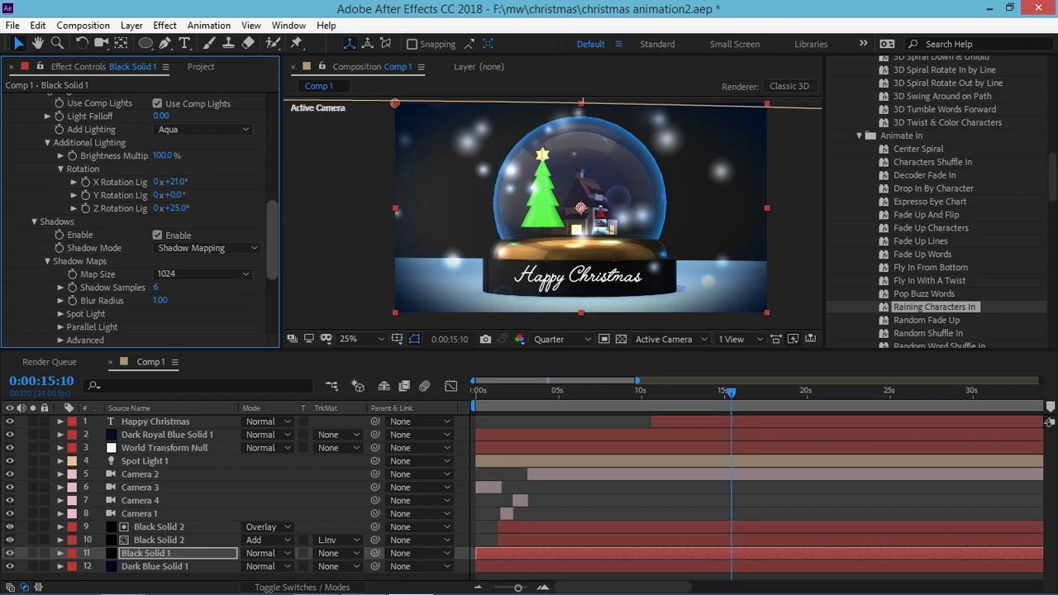
pyautogui.click(157, 235)
pyautogui.click(157, 235)
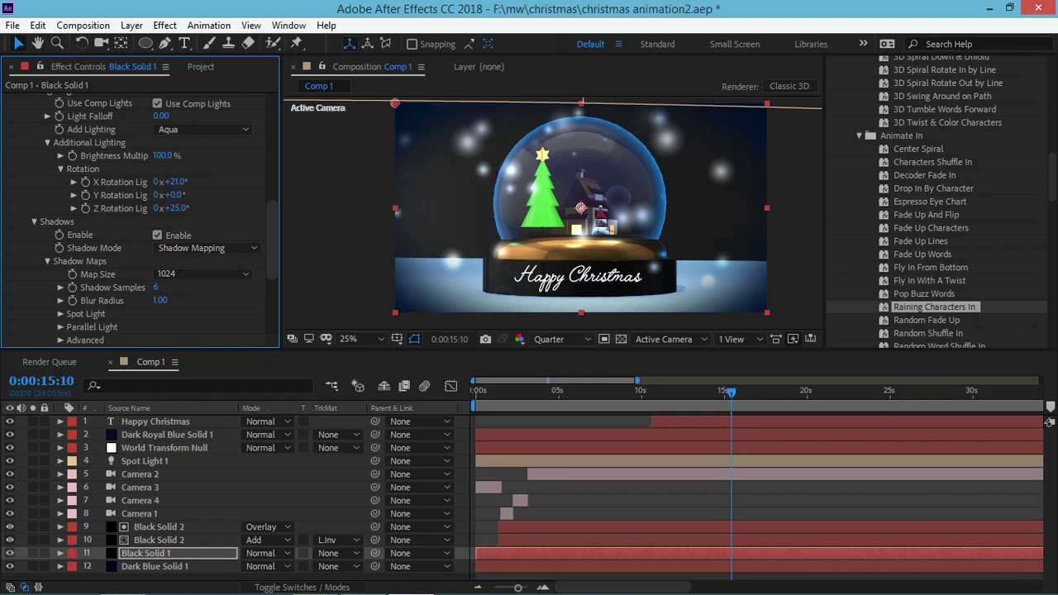
# Switch Shadow Mode to Ray-Traced and compare the look with shadows toggled.
pyautogui.click(206, 248)
pyautogui.click(184, 279)
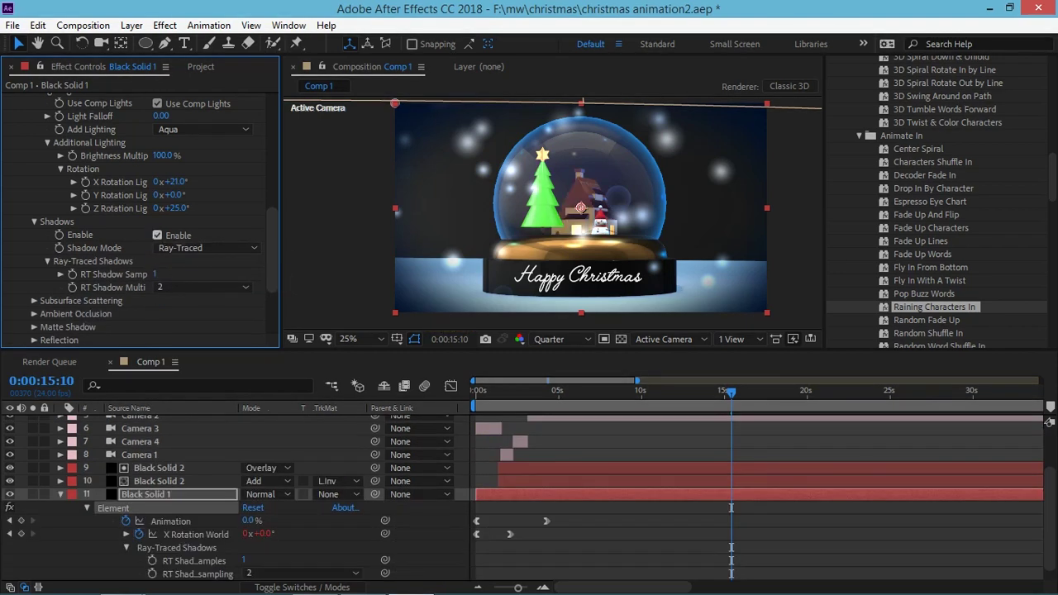
pyautogui.press('Return')
pyautogui.click(157, 235)
pyautogui.hotkey('ctrl', 'shift', 'z')
pyautogui.click(207, 248)
pyautogui.click(191, 267)
# Set RT multisampling to 8, then return Shadow Mode to Shadow Mapping.
pyautogui.click(202, 287)
pyautogui.click(181, 355)
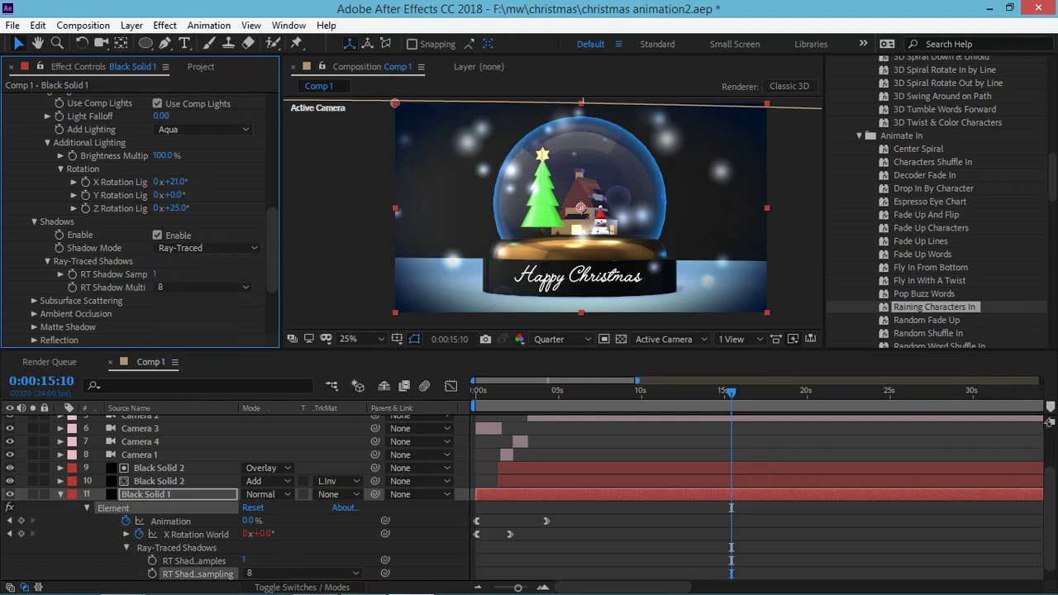
pyautogui.click(207, 248)
pyautogui.click(207, 267)
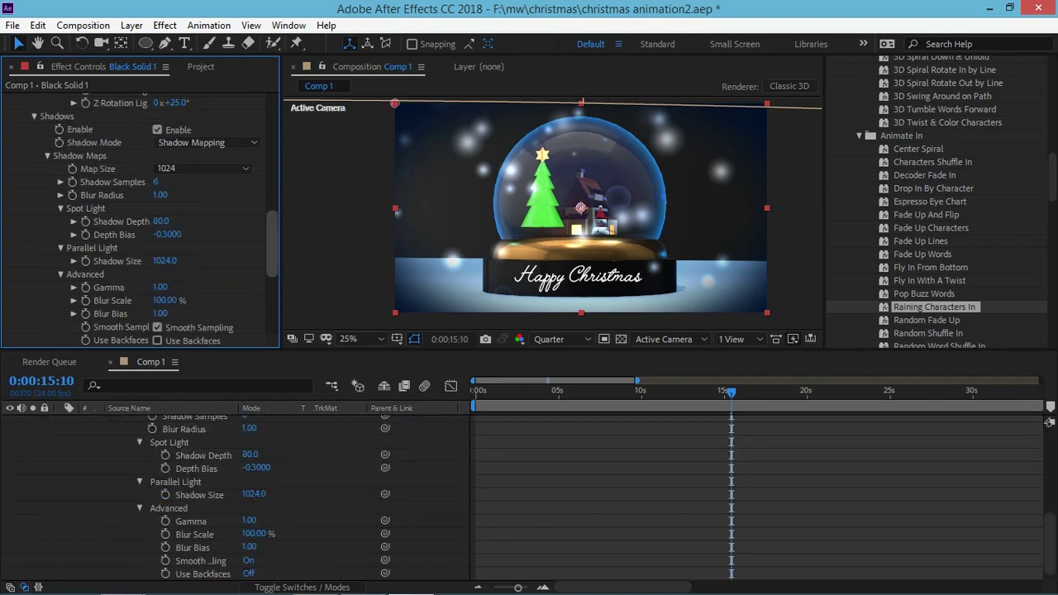
# Return to the start of the animation and play a preview.
pyautogui.scroll(-1, 149, 220)
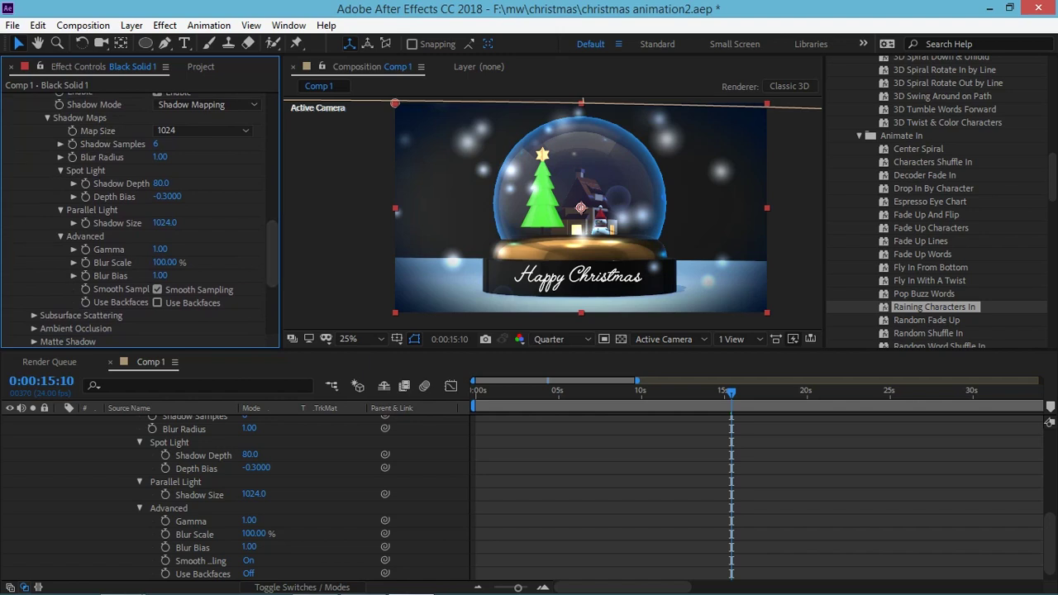
pyautogui.scroll(3, 149, 220)
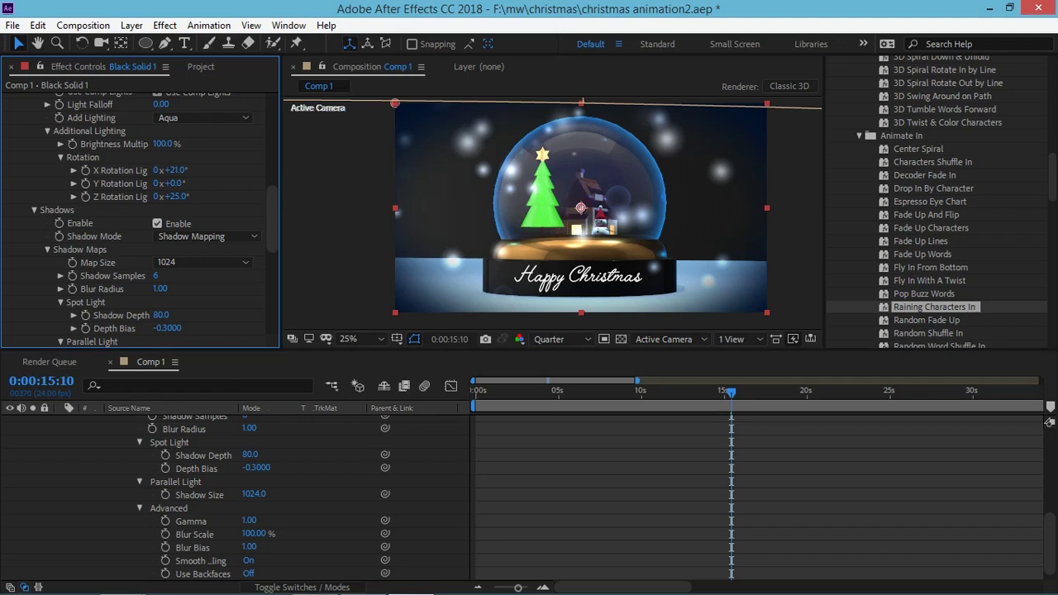
pyautogui.moveTo(731, 392); pyautogui.dragTo(477, 392)
pyautogui.press('space')
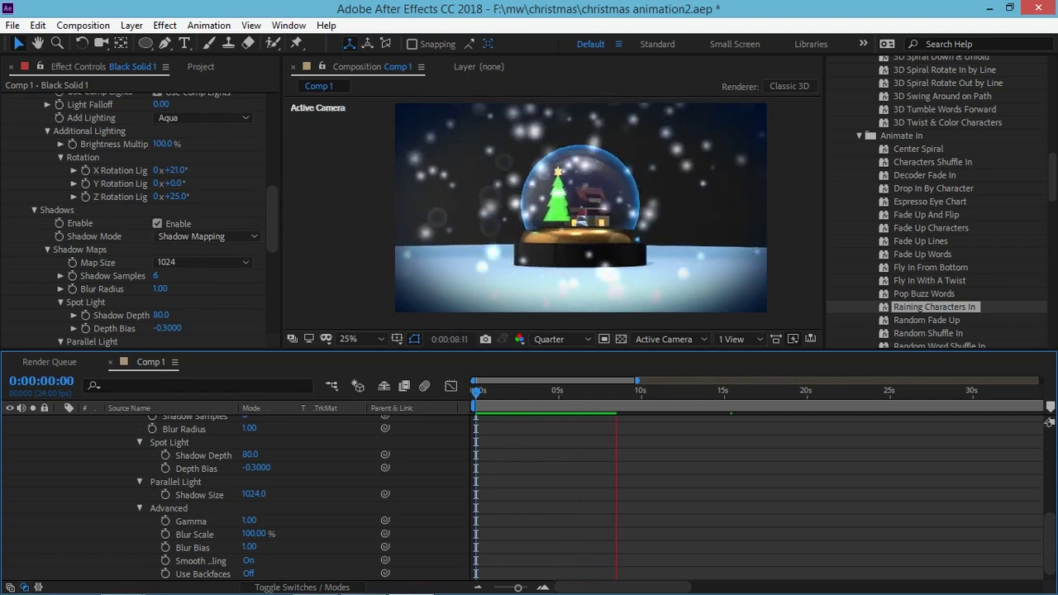
# Toggle Element's Shadows Enable off and on while the snow globe preview plays, comparing the shadows.
pyautogui.click(157, 223)
pyautogui.click(157, 223)
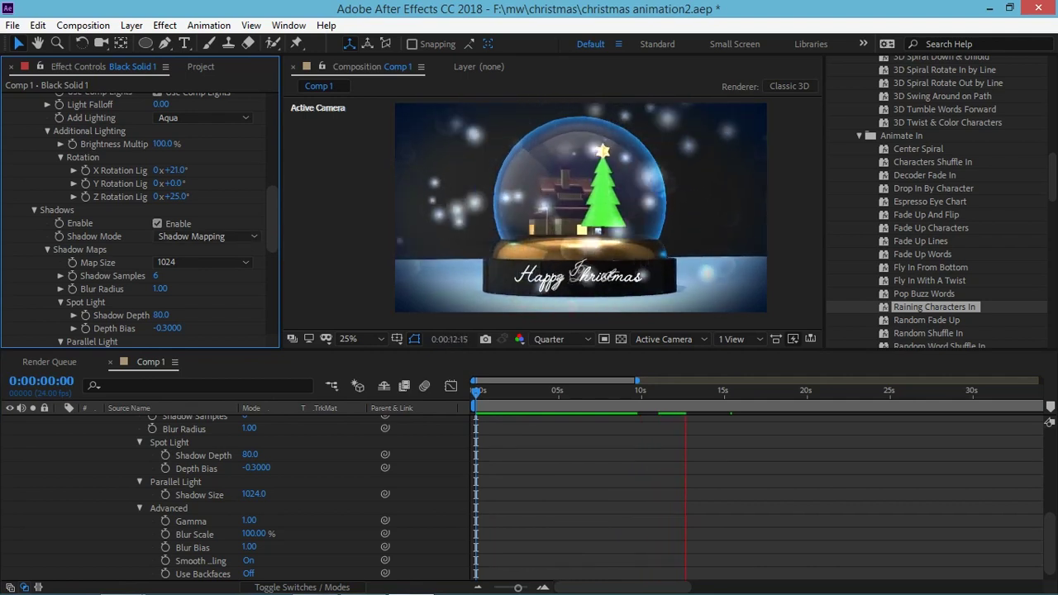
pyautogui.click(157, 223)
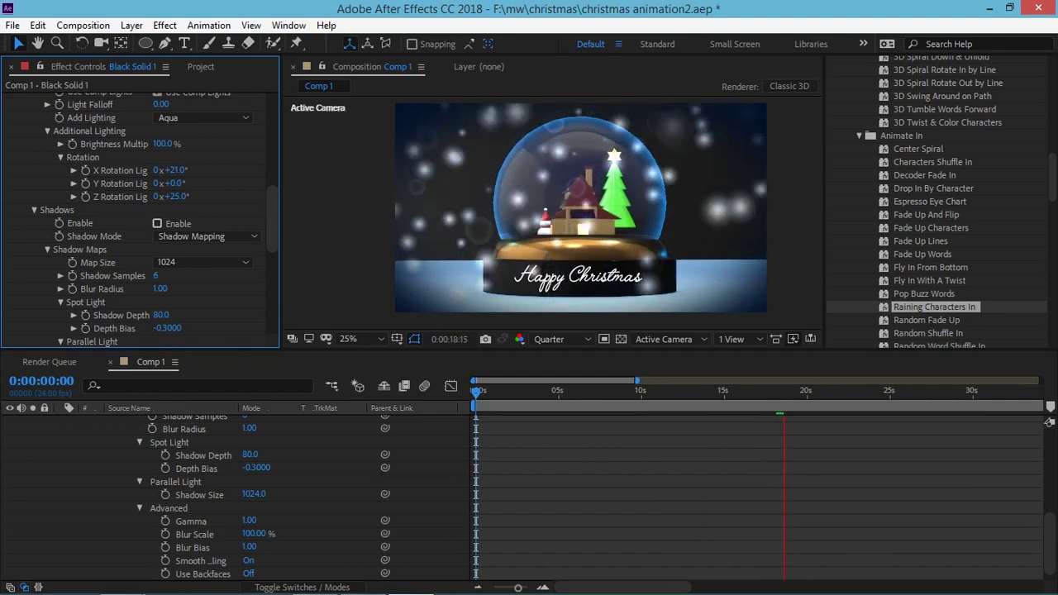
pyautogui.hotkey('ctrl', 'z')
pyautogui.hotkey('ctrl', 'z')
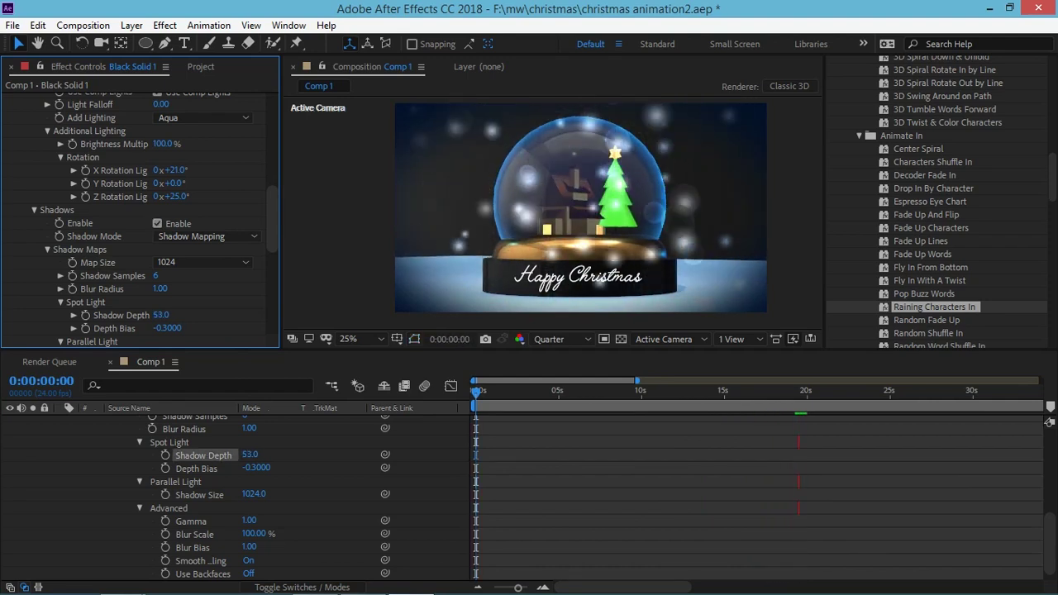
pyautogui.press('space')
pyautogui.hotkey('ctrl', 'shift', 'z')
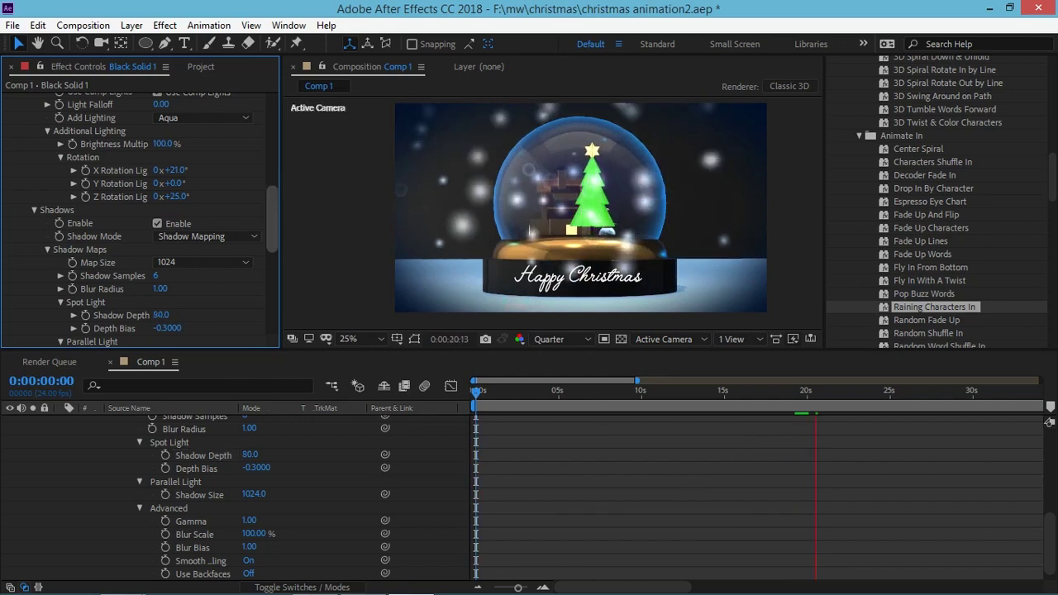
# Reduce the Parallel Light Shadow Size to 644 and turn on Advanced > Use Backfaces.
pyautogui.scroll(-1, 140, 215)
pyautogui.scroll(-1, 140, 215)
pyautogui.scroll(-2, 141, 214)
pyautogui.scroll(-1, 141, 215)
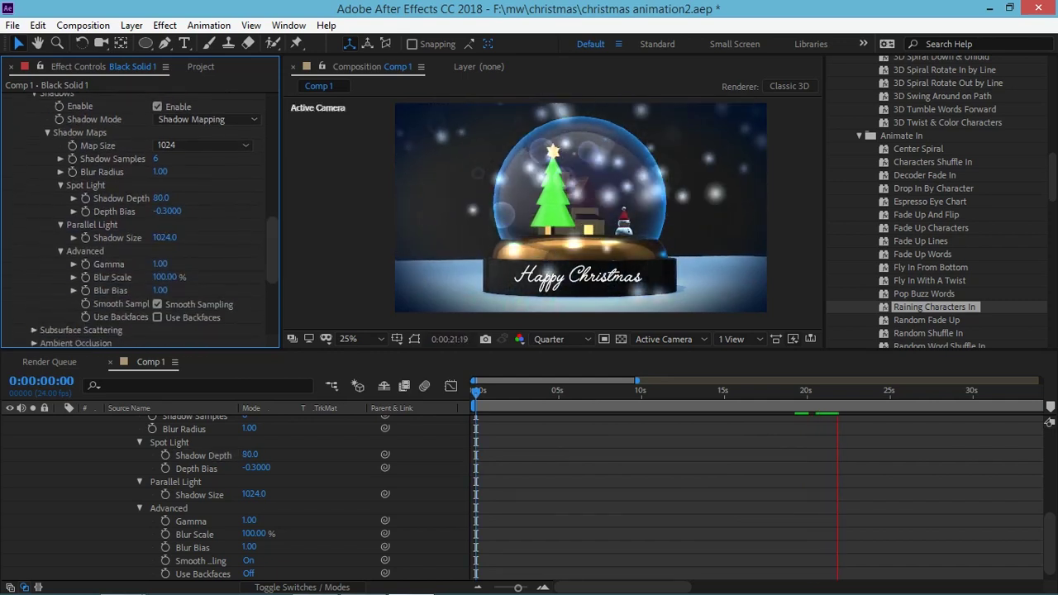
pyautogui.moveTo(252, 494); pyautogui.dragTo(217, 494)
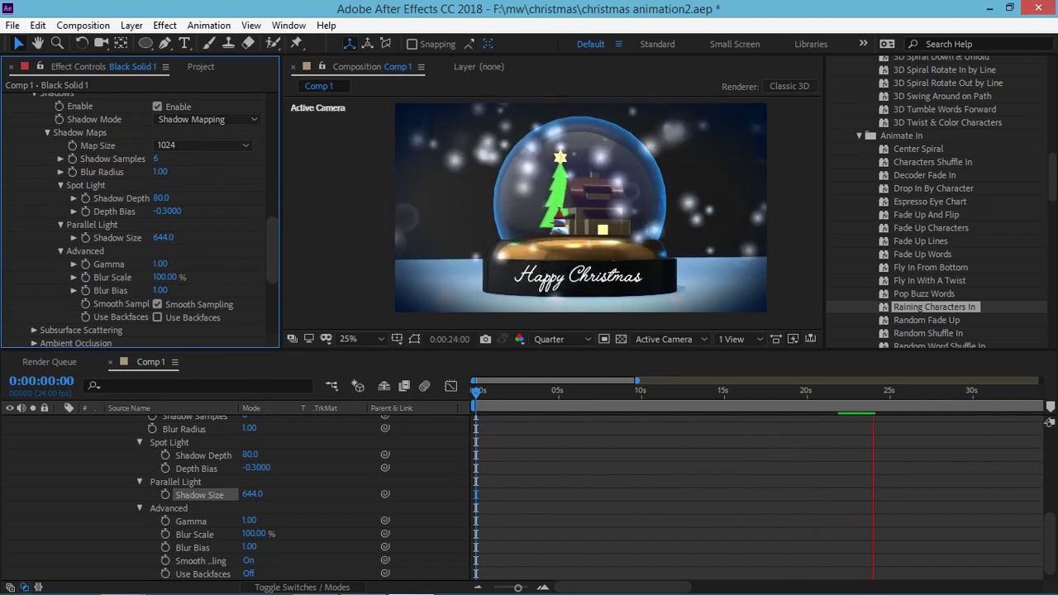
pyautogui.scroll(-2, 140, 215)
pyautogui.click(157, 291)
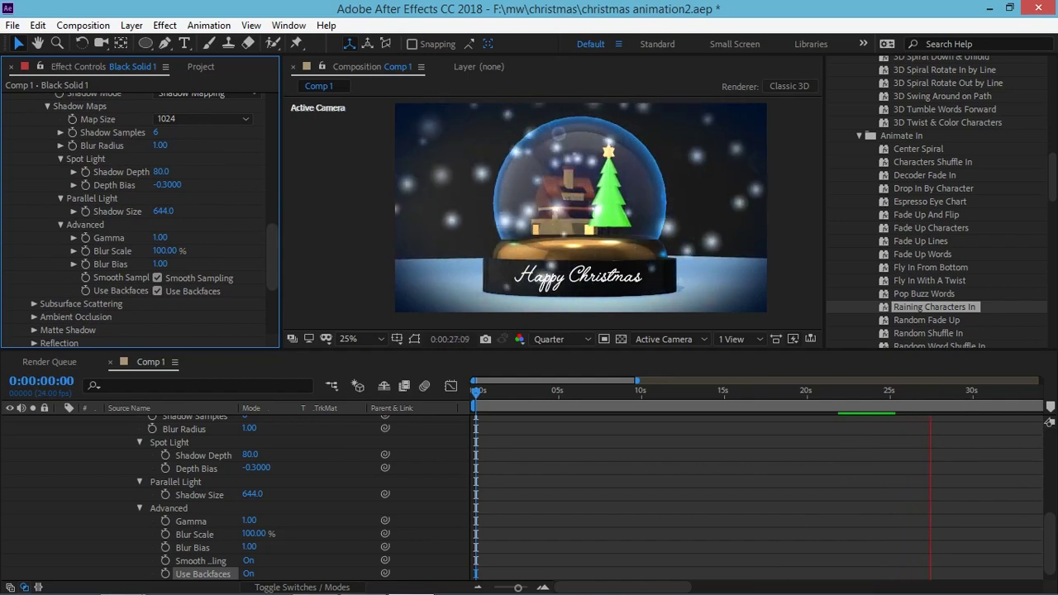
# Keep the composition preview resolution at Quarter.
pyautogui.scroll(1, 140, 215)
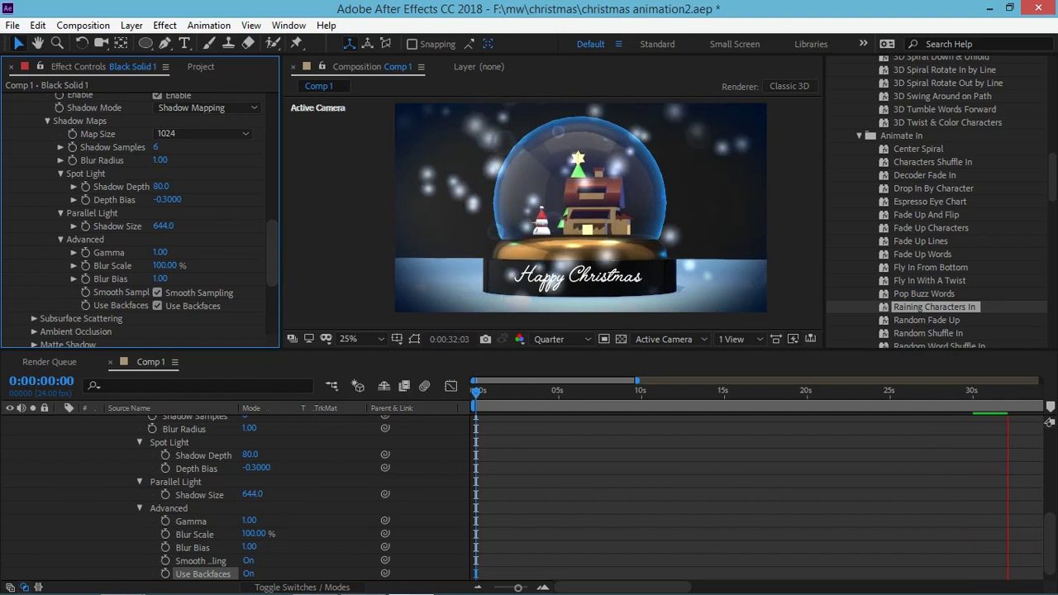
pyautogui.click(562, 339)
pyautogui.click(550, 434)
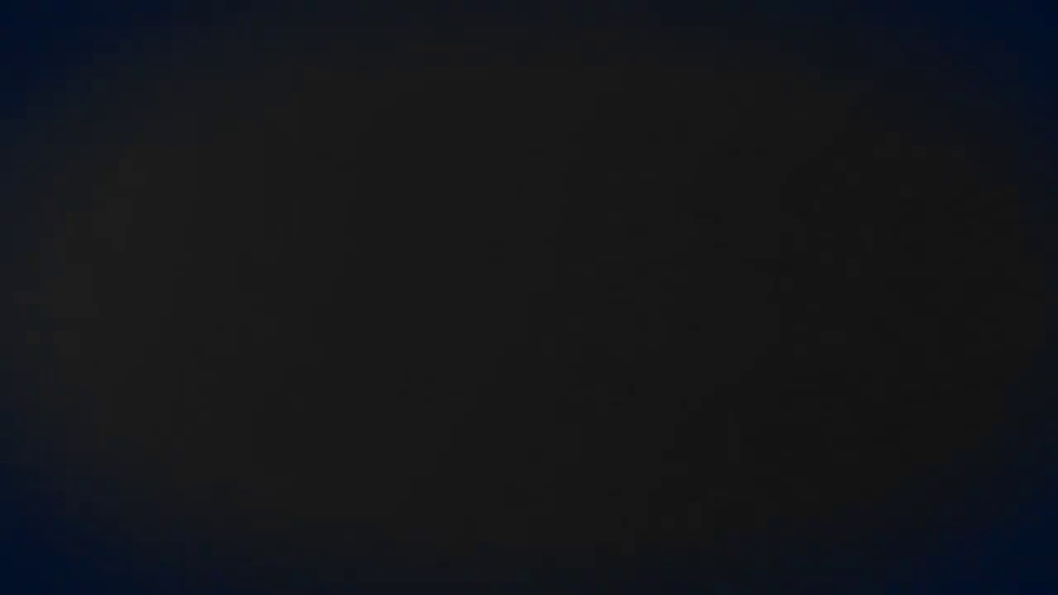